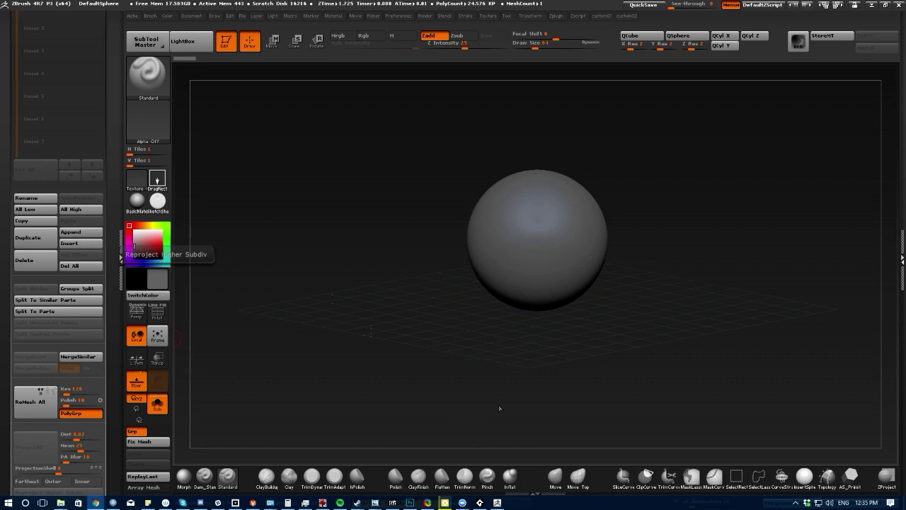
Bring up the Zoom meeting window and change its layout to speaker view
mouse_move(461, 503)
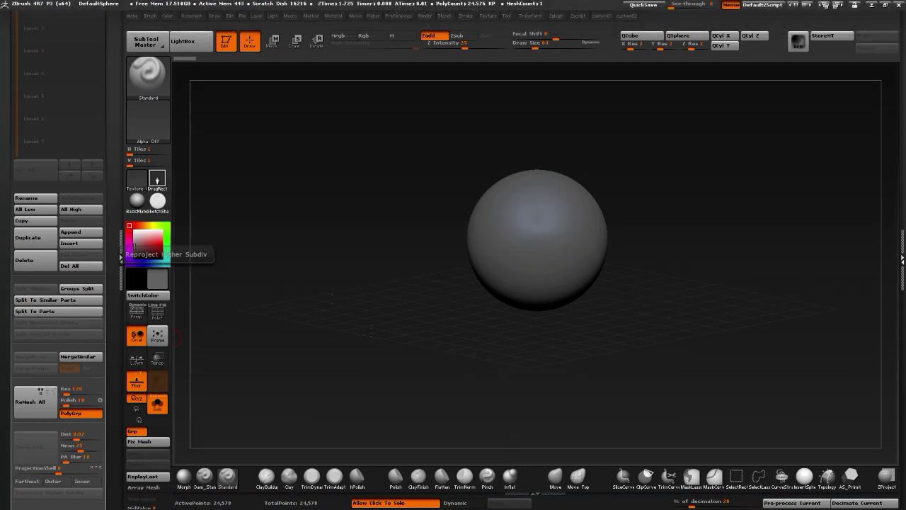
drag(905, 182, 614, 25)
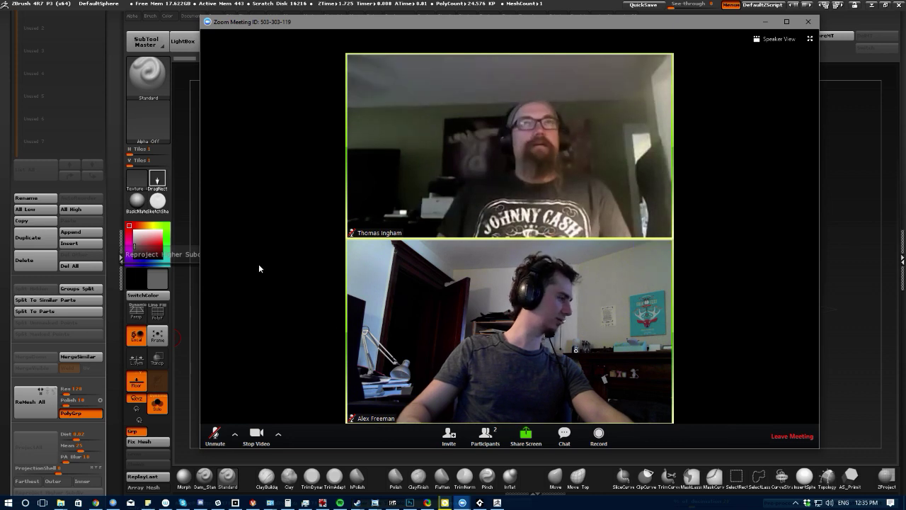
click(773, 39)
click(774, 38)
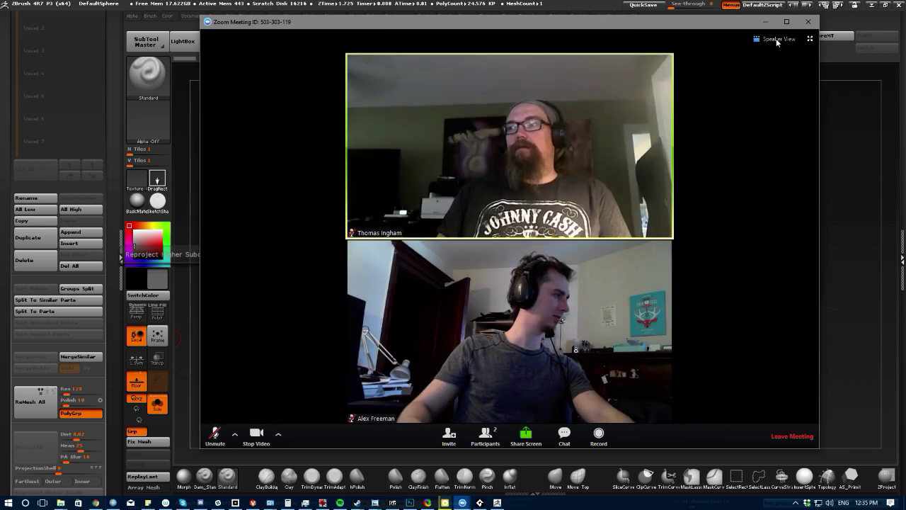
click(776, 38)
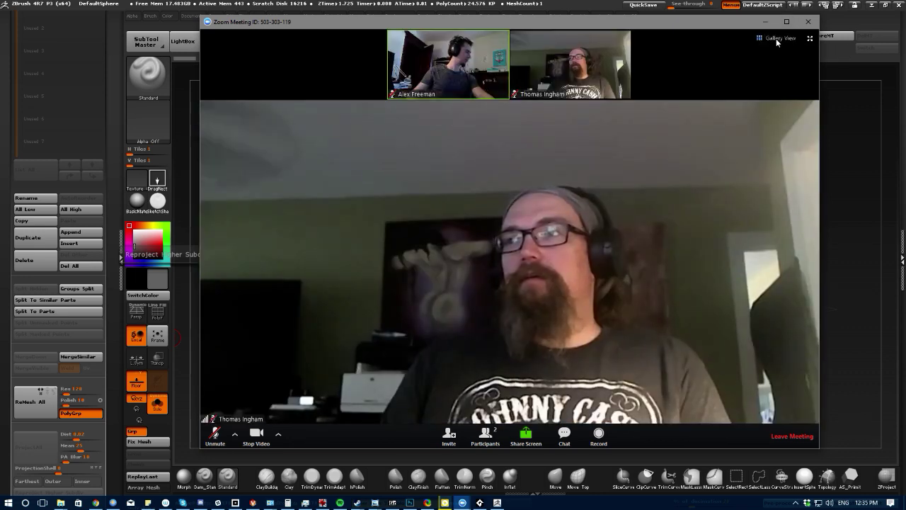
Bring the Zoom shared-screen window forward, minimizing the meeting window and maximizing the shared screen
click(462, 503)
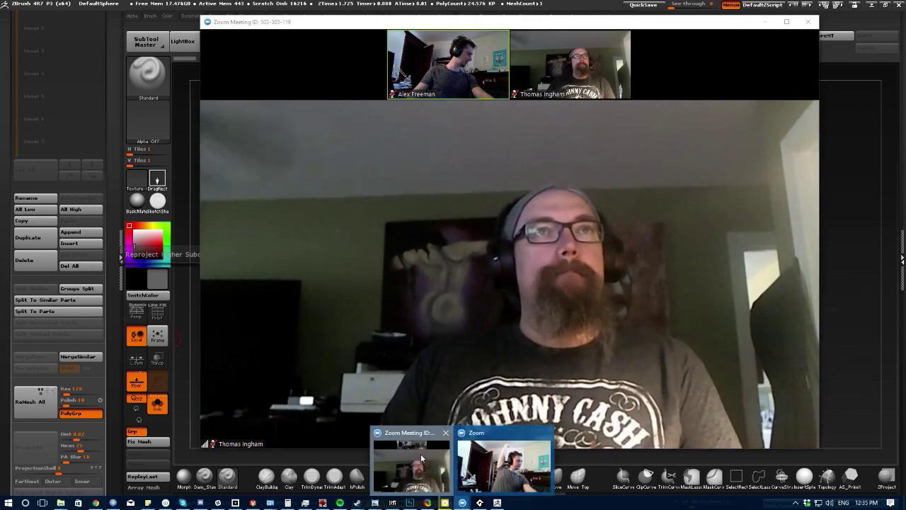
click(511, 458)
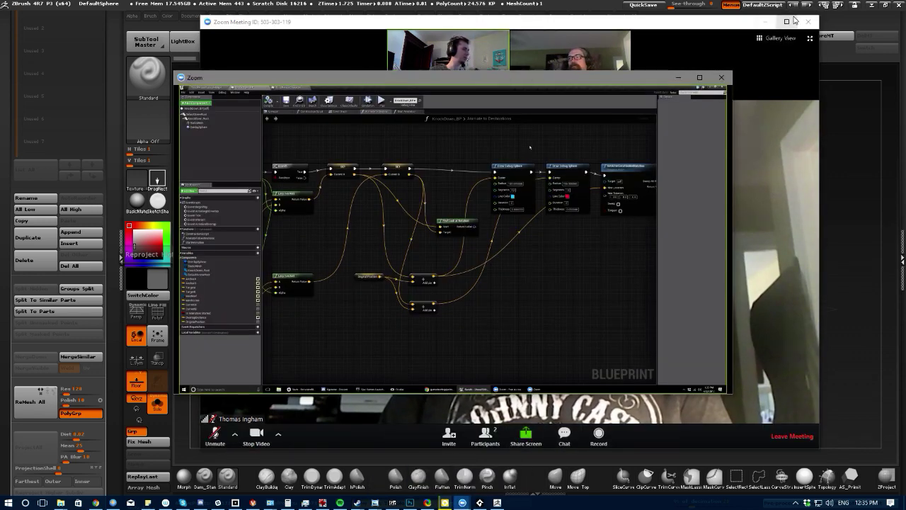
click(760, 23)
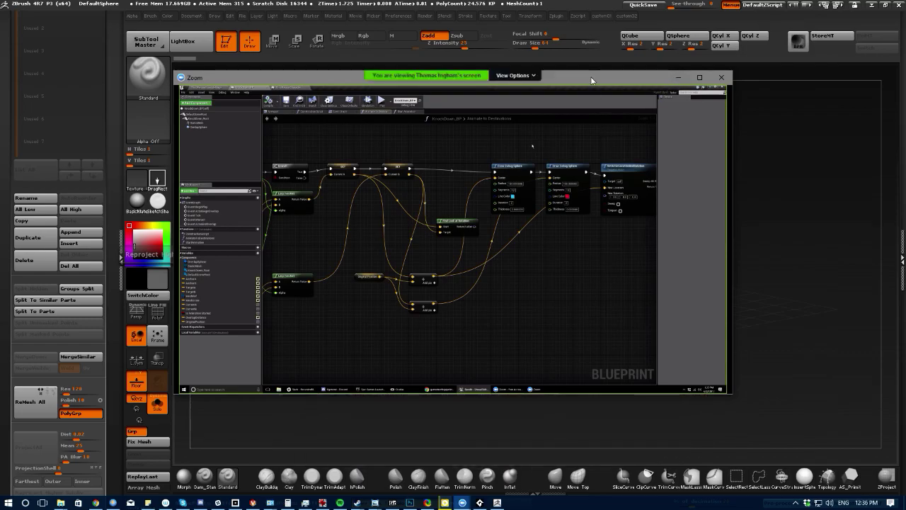
double_click(591, 80)
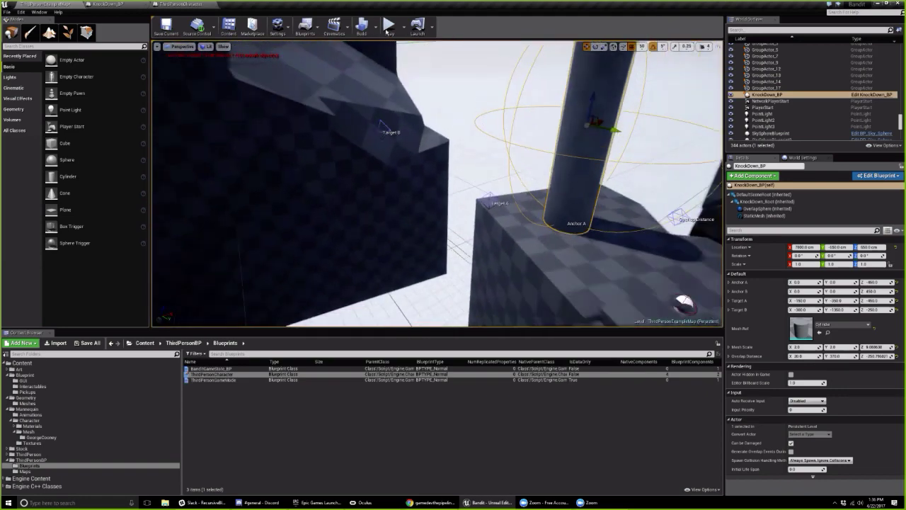
Play-test the level by running the character around the knock-down pillar and its debug spheres, and stop the session
click(388, 26)
key(w)
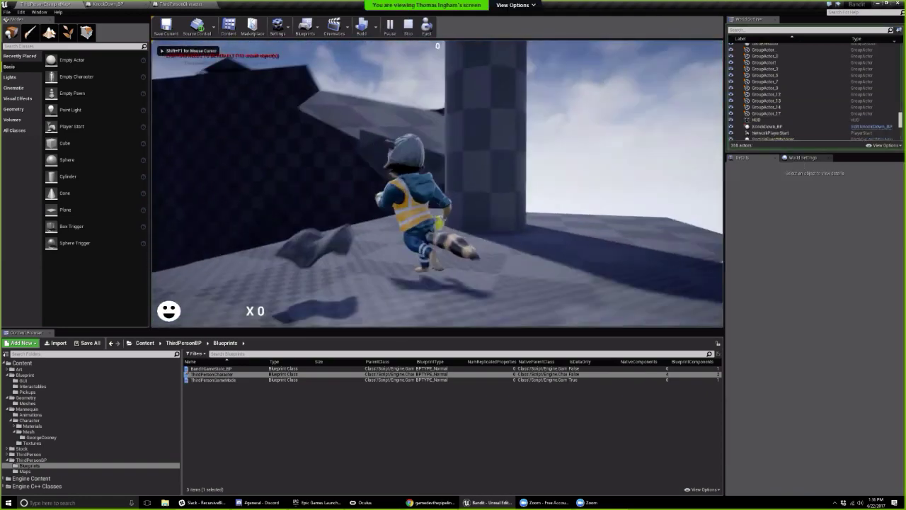
key(s)
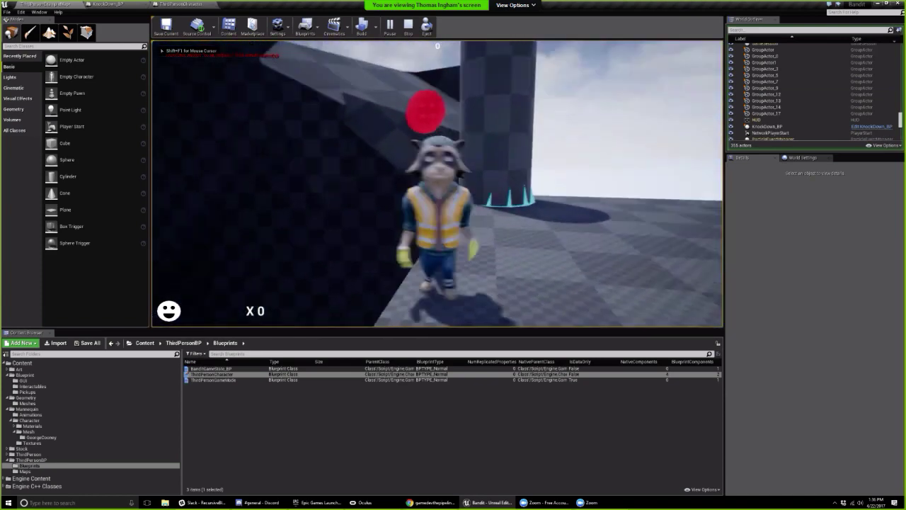
key(d)
key(w)
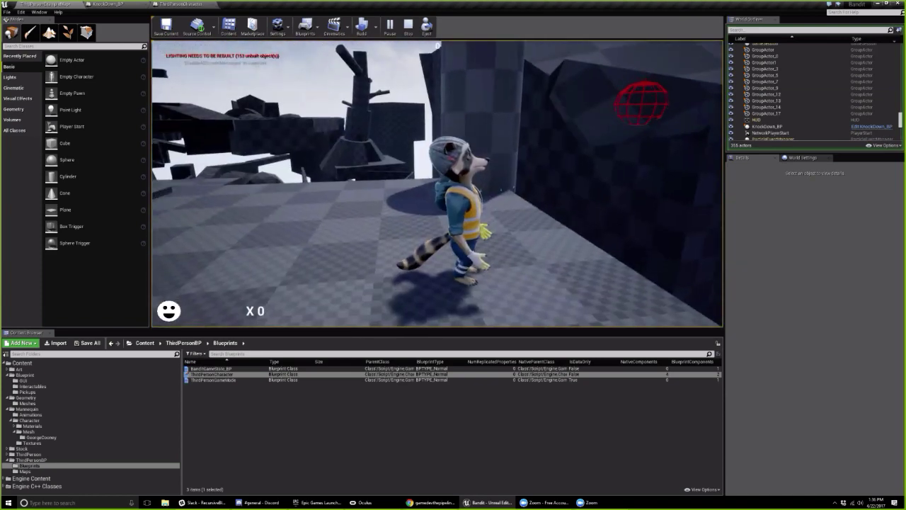
key(a)
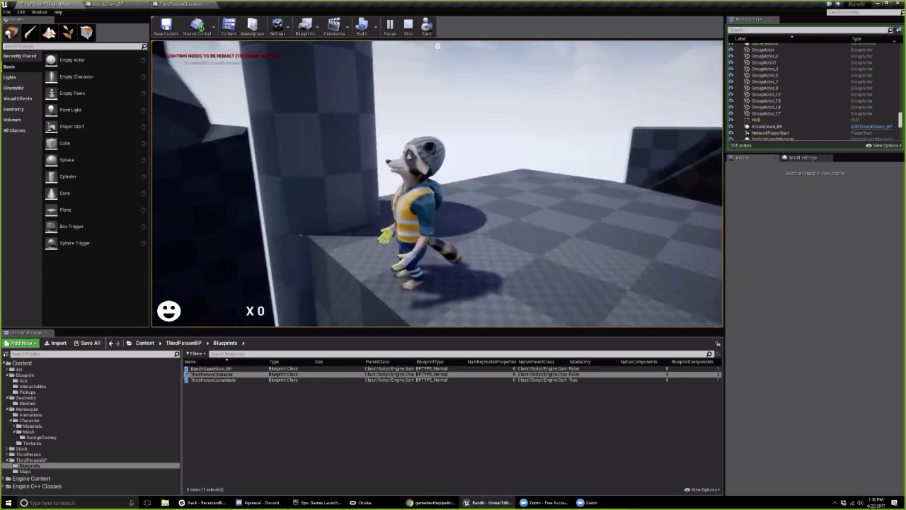
key(Escape)
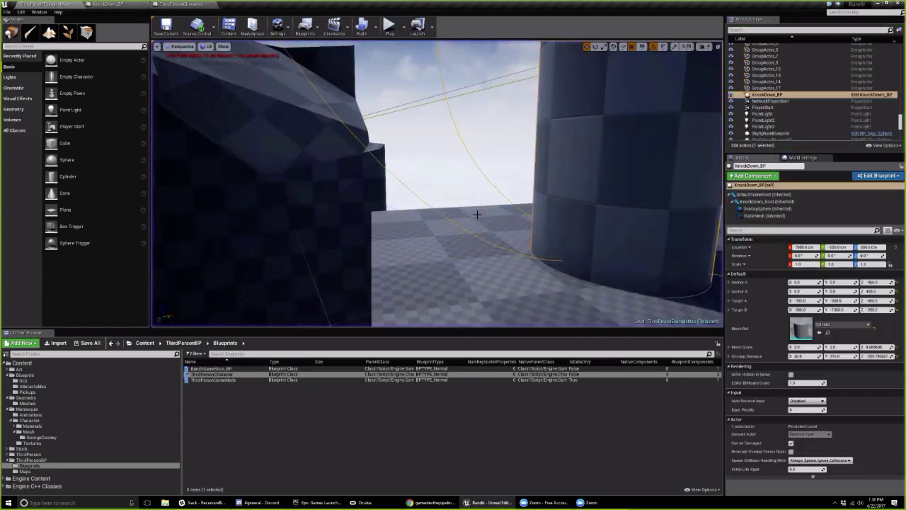
Open the KnockDown_BP blueprint's viewport and inspect its StaticMesh component
key(f)
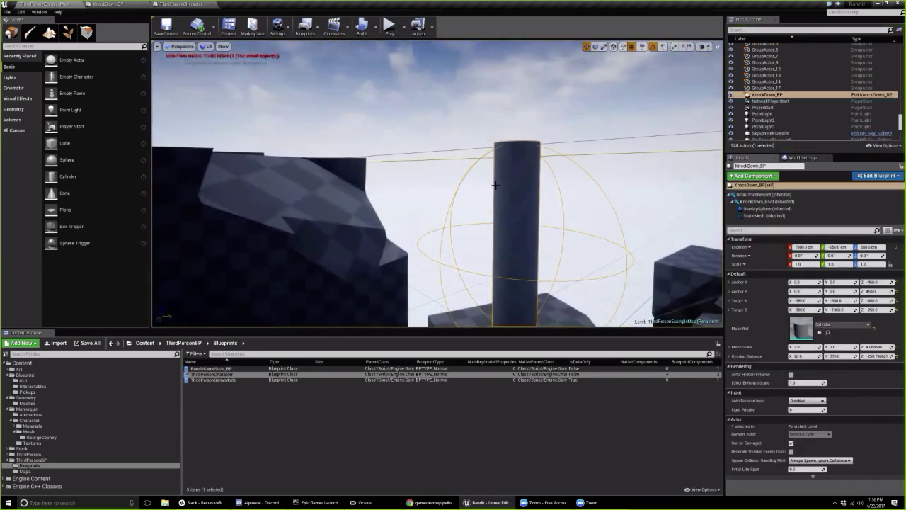
click(110, 4)
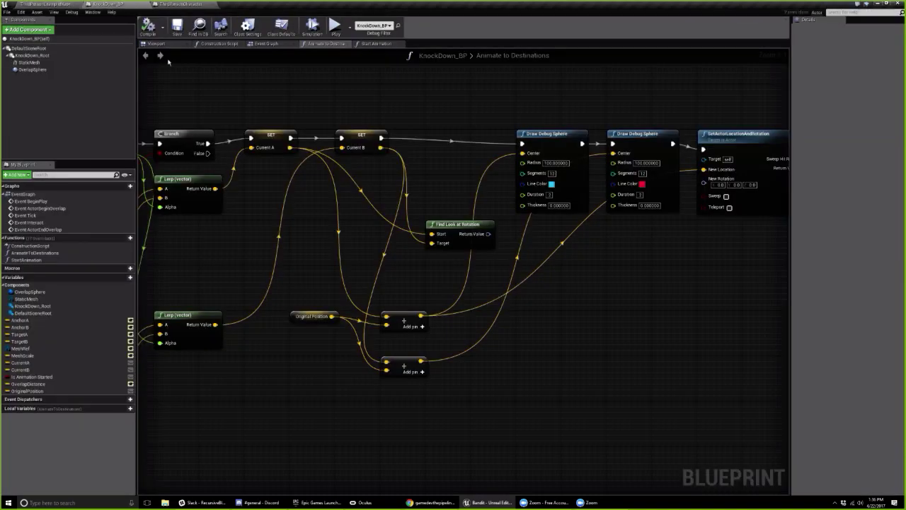
click(167, 45)
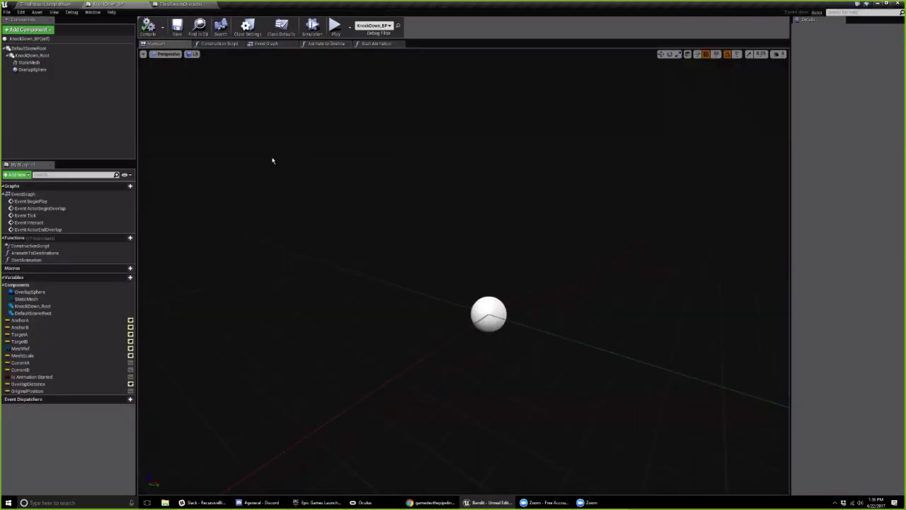
click(62, 61)
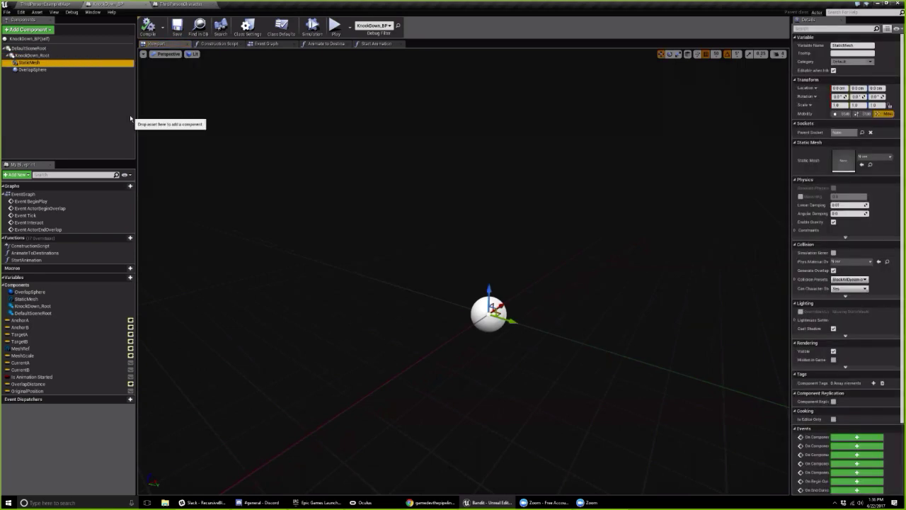
right_drag(475, 243, 468, 273)
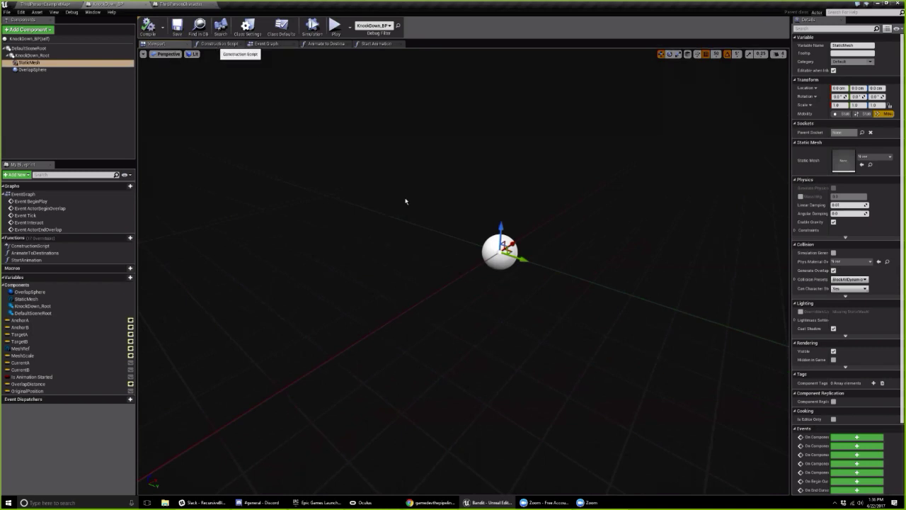
In the KnockDown_BP Construction Script, move the entry node farther away from the first Draw Debug Sphere node
right_drag(248, 311, 392, 311)
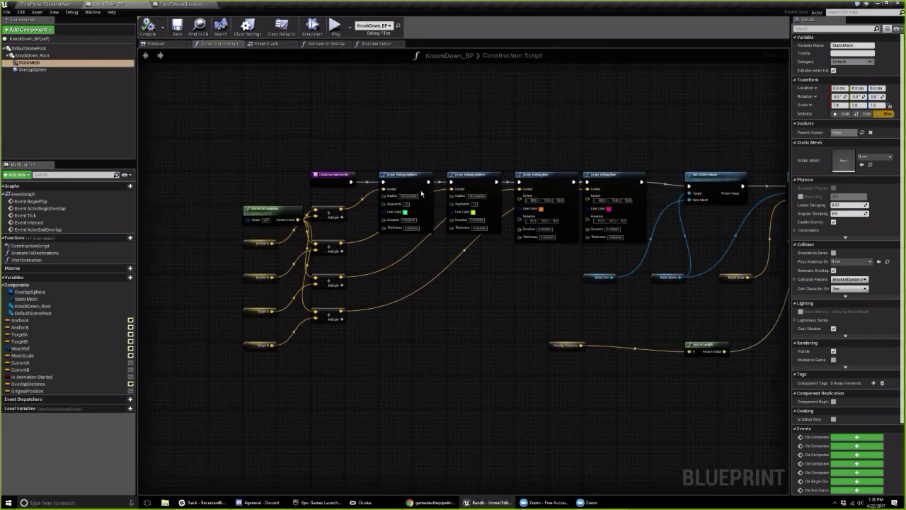
right_drag(276, 180, 422, 193)
drag(480, 191, 169, 188)
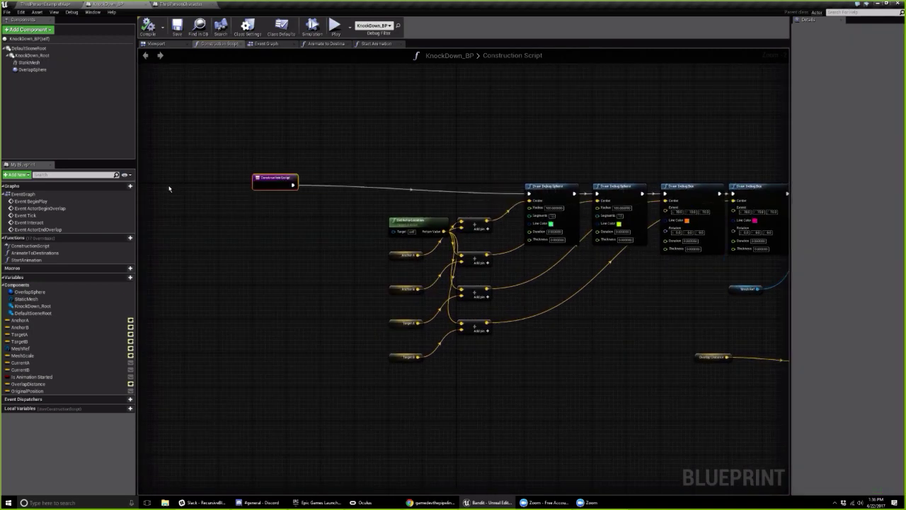
drag(270, 183, 174, 193)
click(208, 226)
mouse_move(207, 227)
right_down()
mouse_move(221, 237)
mouse_move(305, 229)
mouse_move(264, 243)
mouse_move(333, 221)
right_up()
scroll(276, 227, up, 2)
mouse_move(248, 206)
right_down()
mouse_move(231, 192)
mouse_move(83, 191)
right_up()
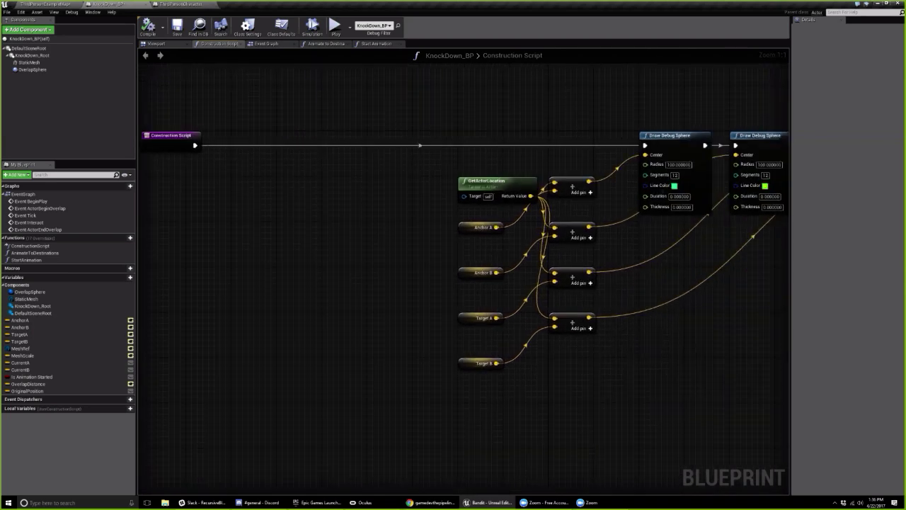
mouse_move(396, 188)
right_down()
mouse_move(216, 189)
mouse_move(176, 177)
mouse_move(277, 182)
right_up()
scroll(217, 190, down, 1)
scroll(493, 162, down, 1)
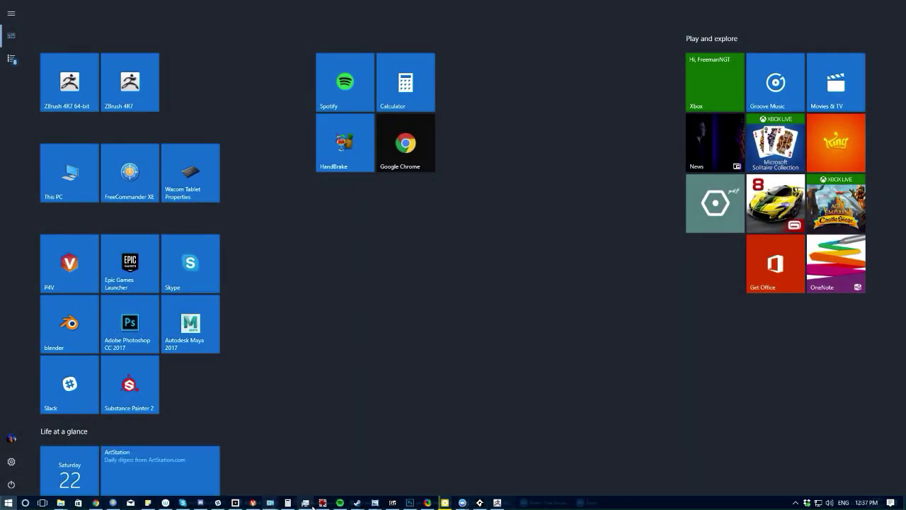
Minimize the TwitchPromo.jpg image viewer to return to the shared Blueprint graph
mouse_move(374, 505)
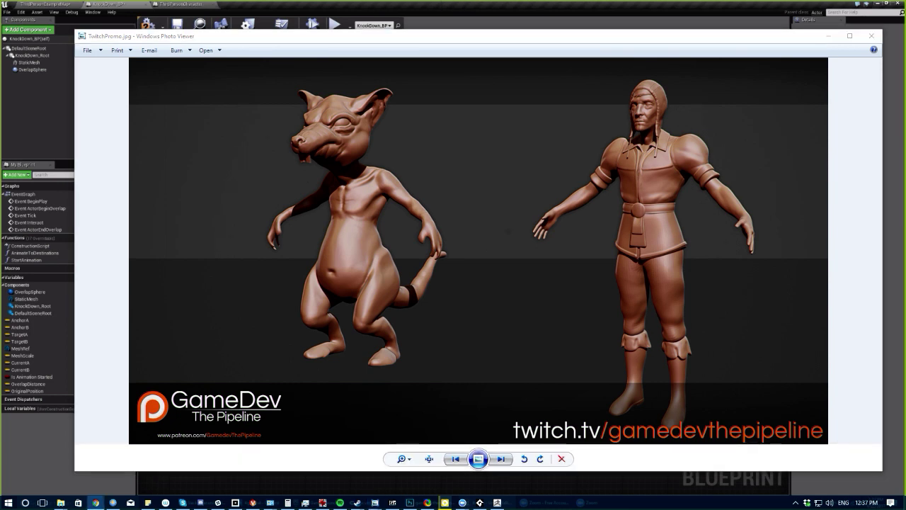
click(830, 37)
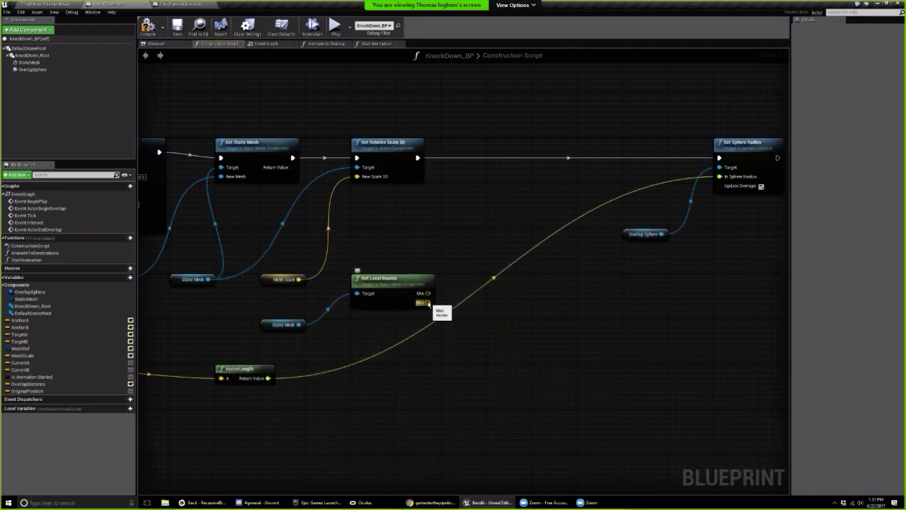
drag(298, 324, 350, 333)
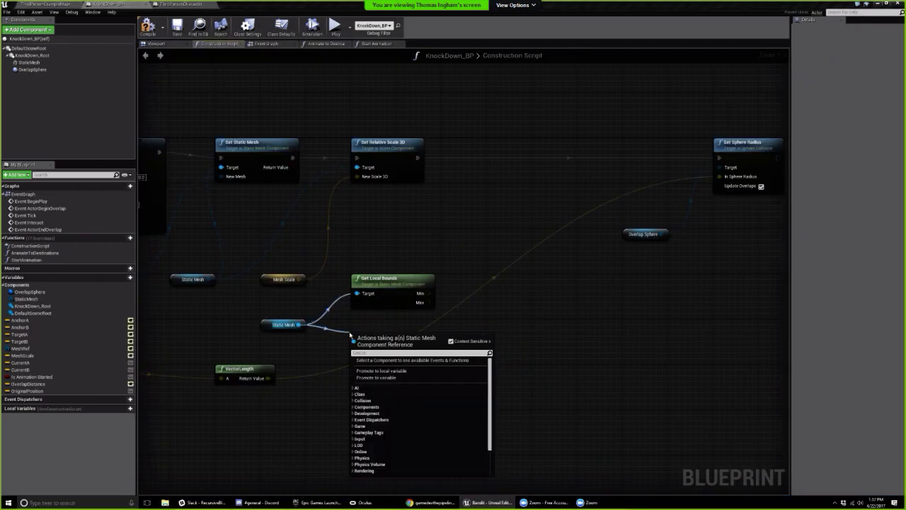
text(extent)
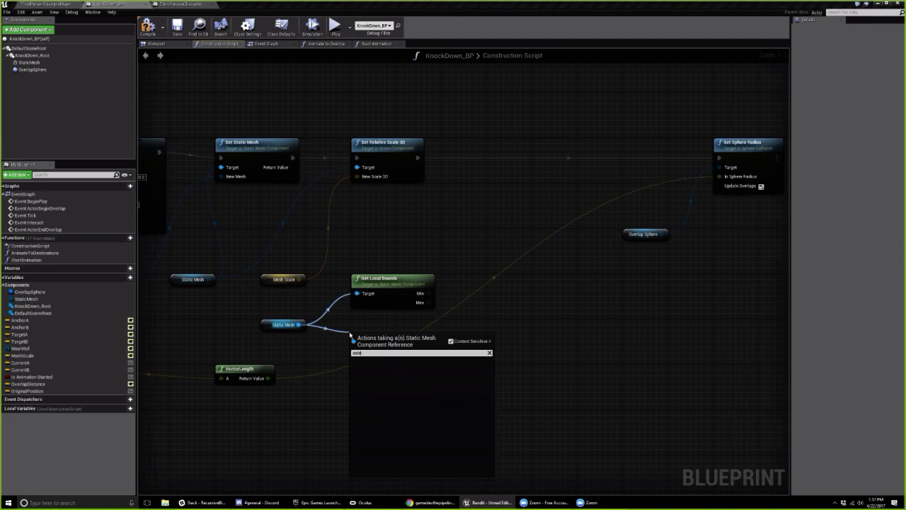
key(BackSpace)
key(BackSpace)
key(BackSpace)
key(BackSpace)
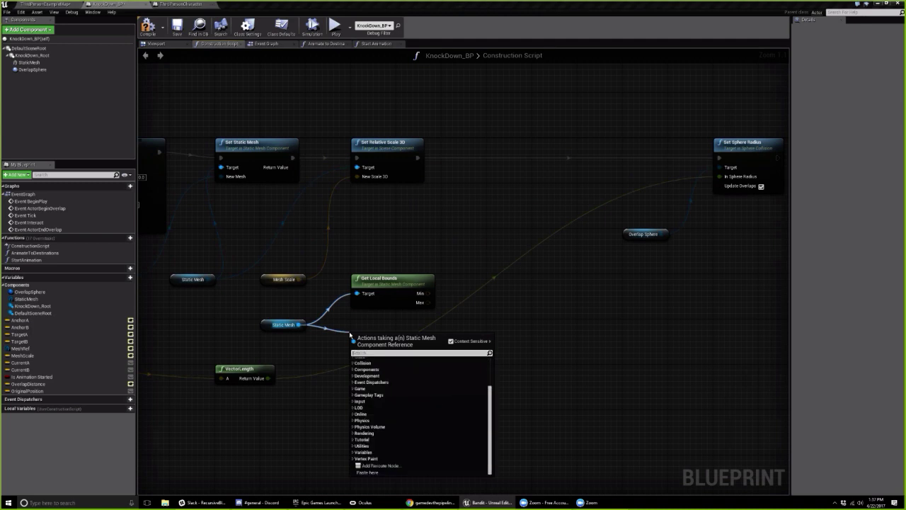
click(407, 305)
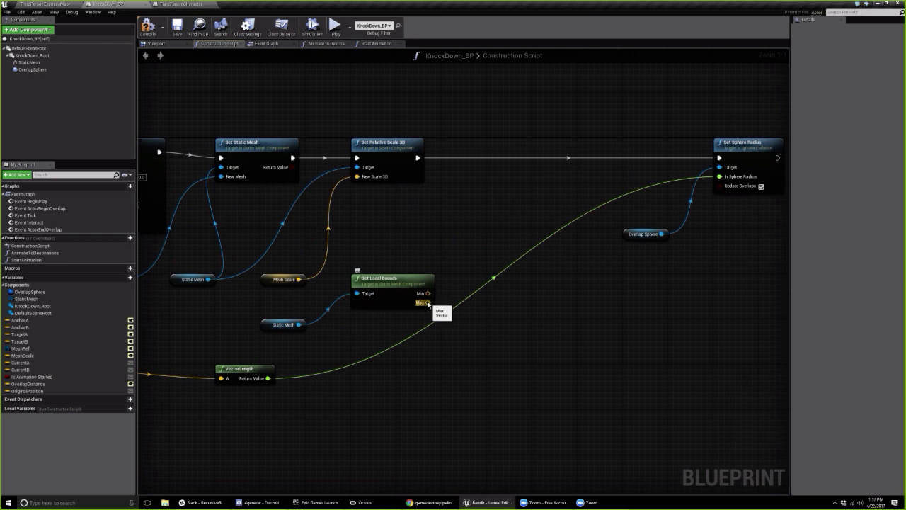
Add a vector - vector subtraction node fed by the Max and Min outputs of Get Local Bounds
drag(428, 303, 450, 298)
text(*)
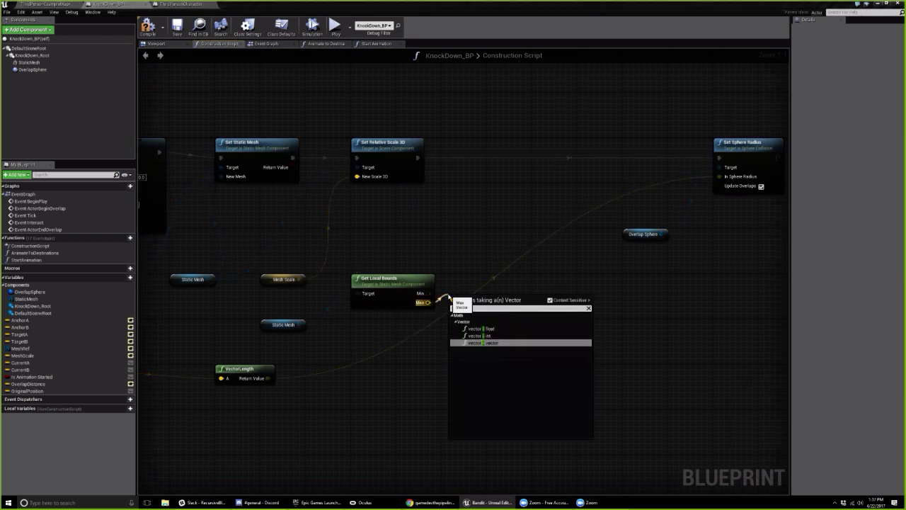
key(Return)
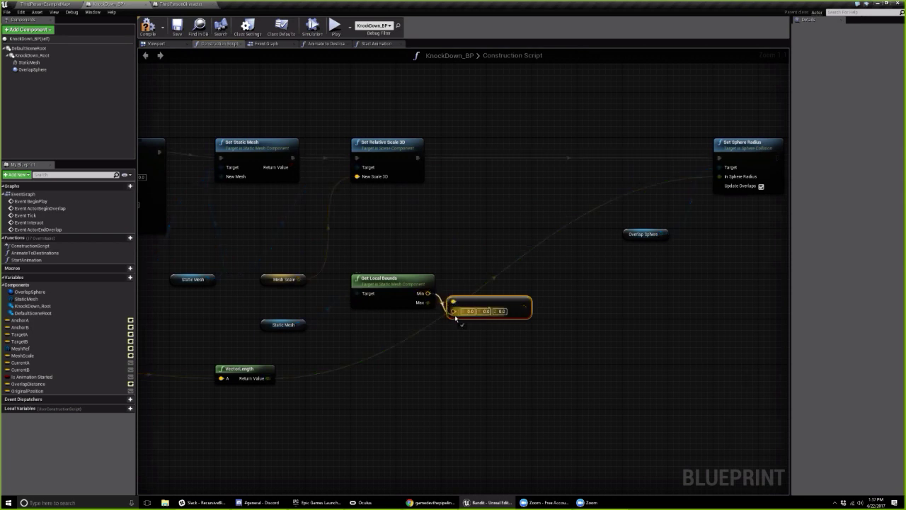
Split the vector subtraction's output into X, Y and Z pins and place the node beside Get Local Bounds
right_click(455, 310)
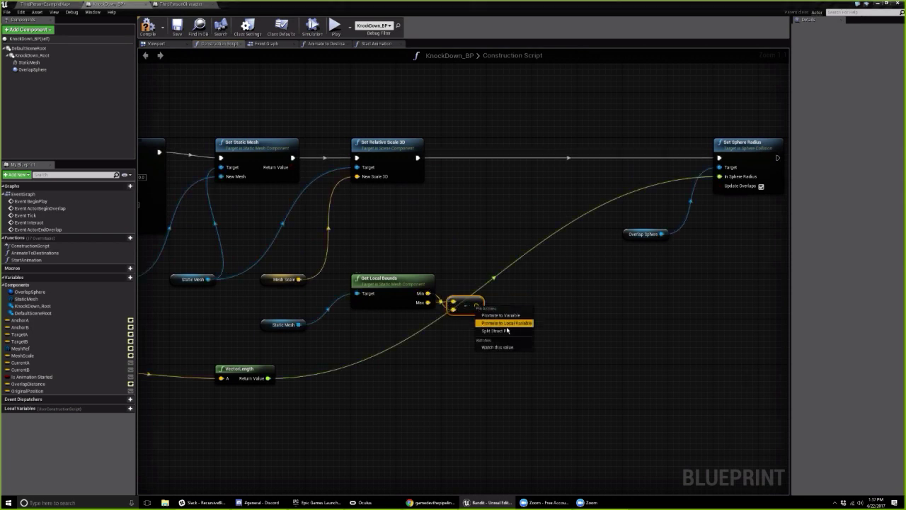
click(510, 333)
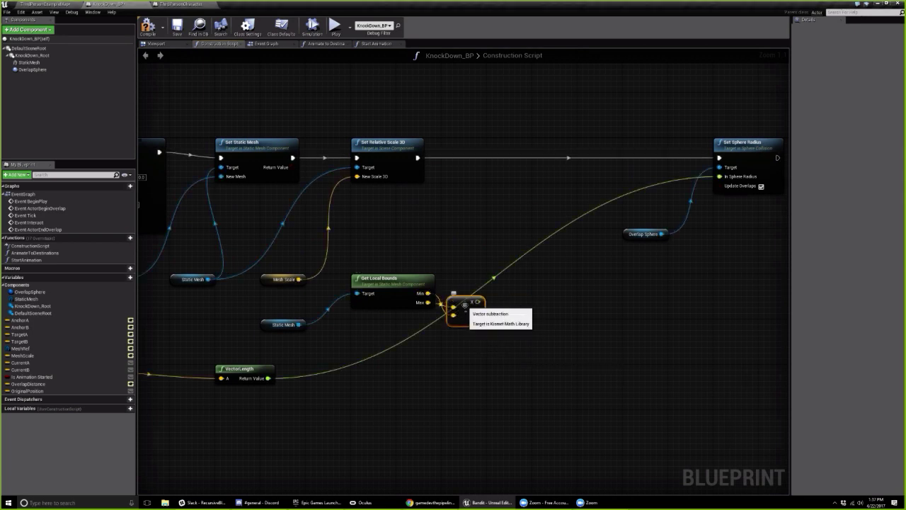
drag(460, 300, 453, 277)
click(462, 312)
right_drag(453, 319, 383, 329)
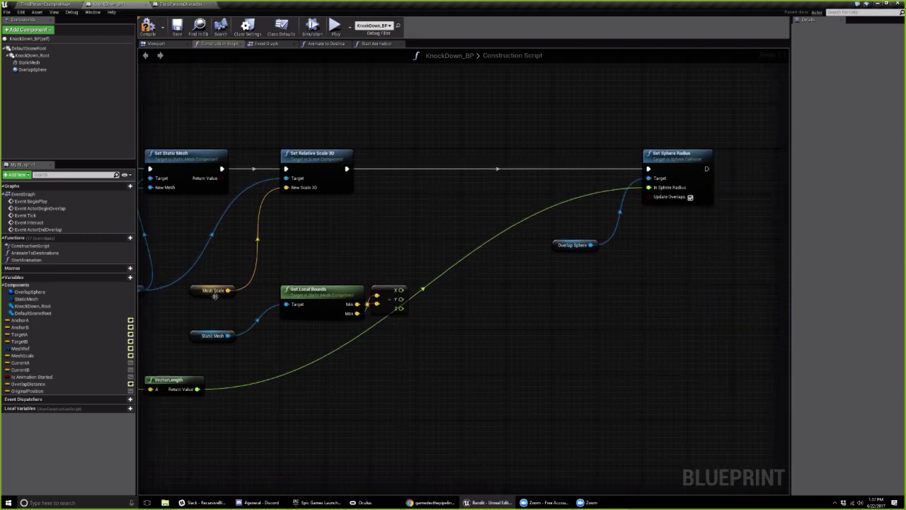
Add a Break Vector node fed by Mesh Scale and place it above the vector subtraction node
drag(228, 290, 408, 272)
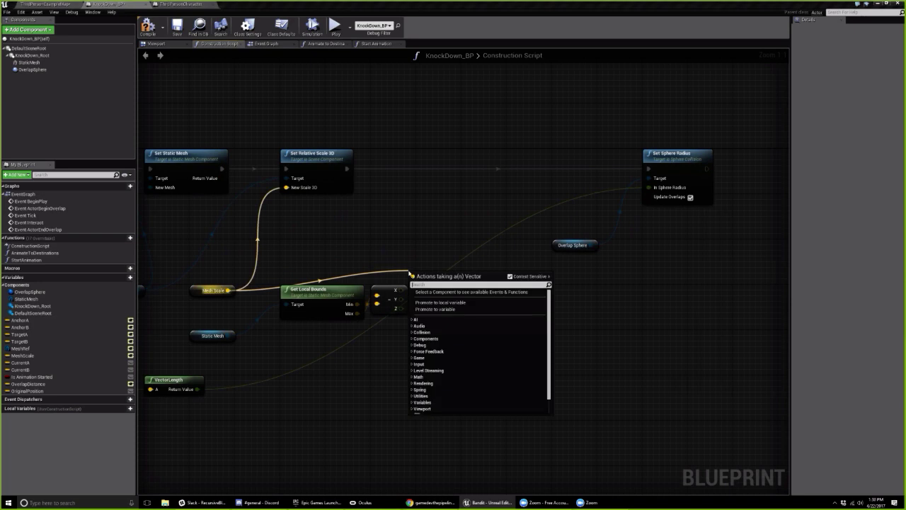
text(spli)
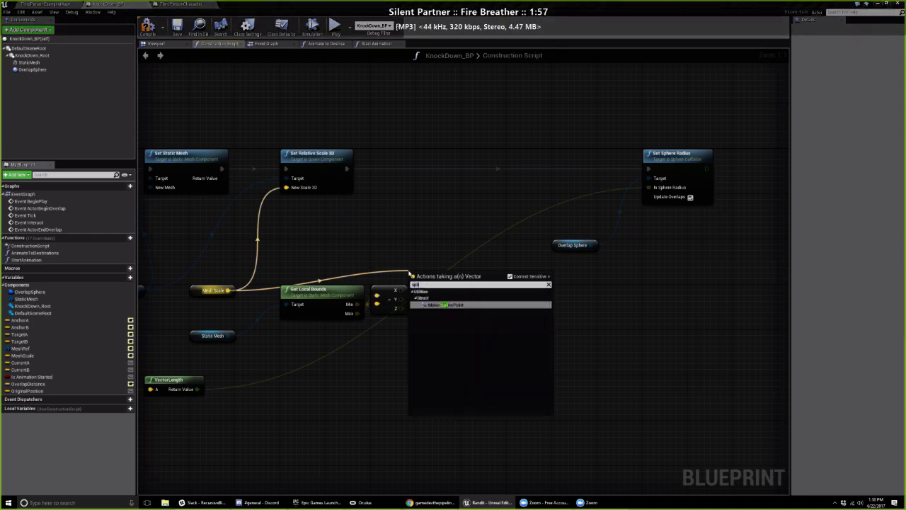
text(break)
key(Return)
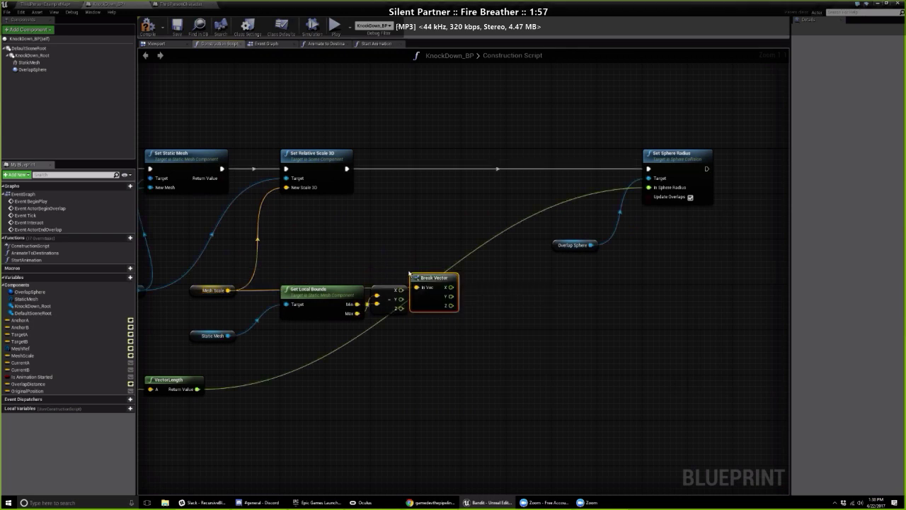
drag(423, 279, 384, 244)
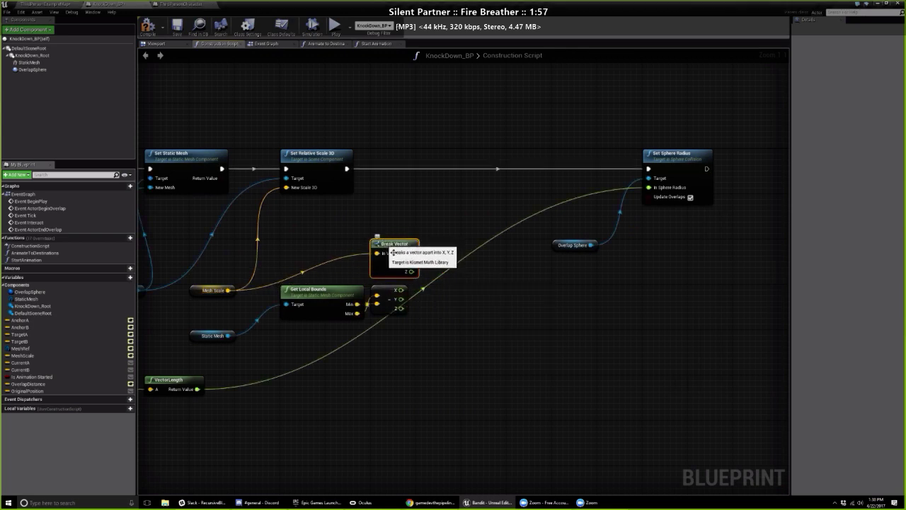
right_drag(425, 308, 363, 334)
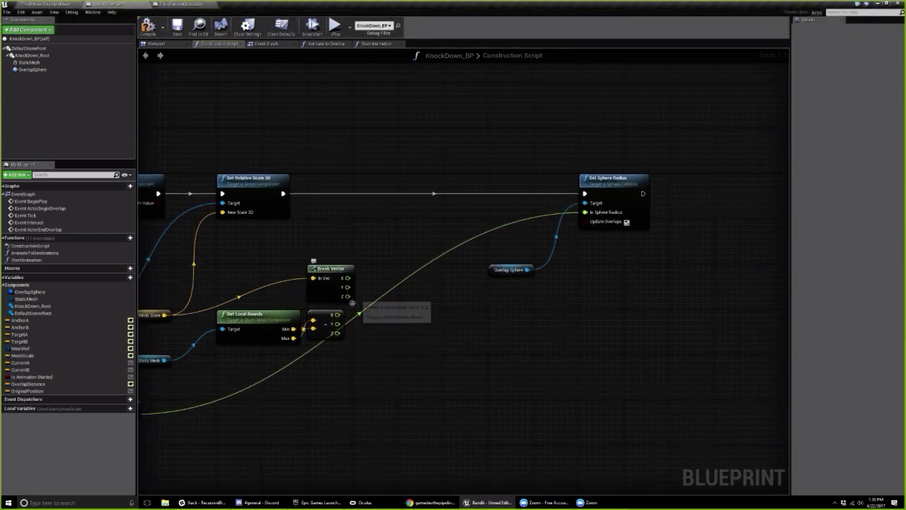
Add a float * float node multiplying the Break Vector's Z by the subtraction's Z, and place it beside Break Vector
drag(345, 296, 383, 292)
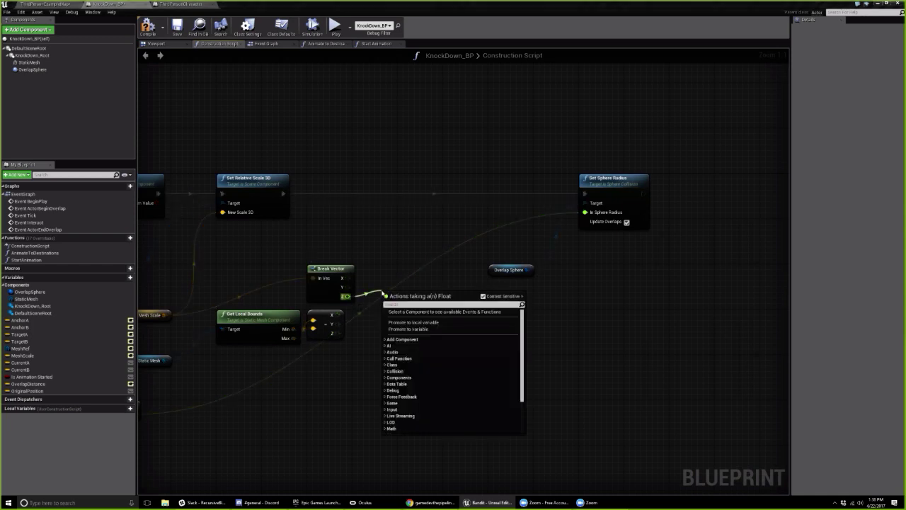
text(* float)
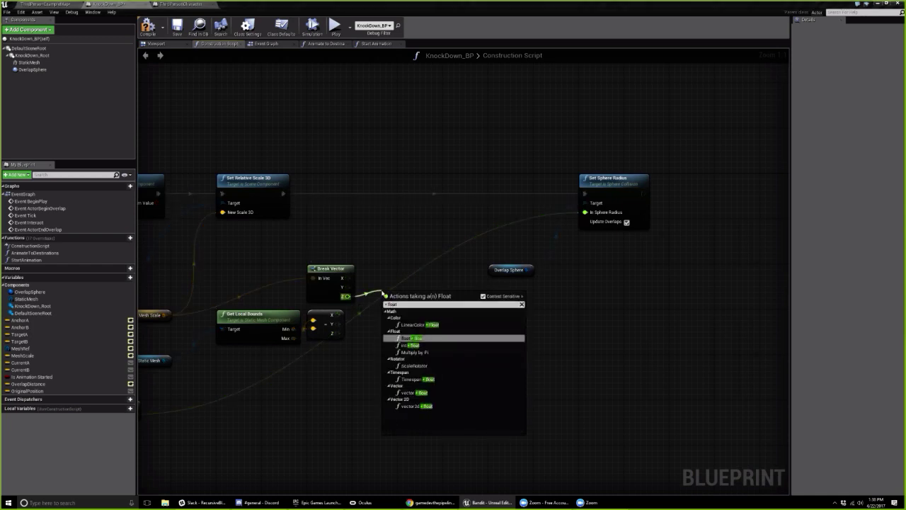
key(Return)
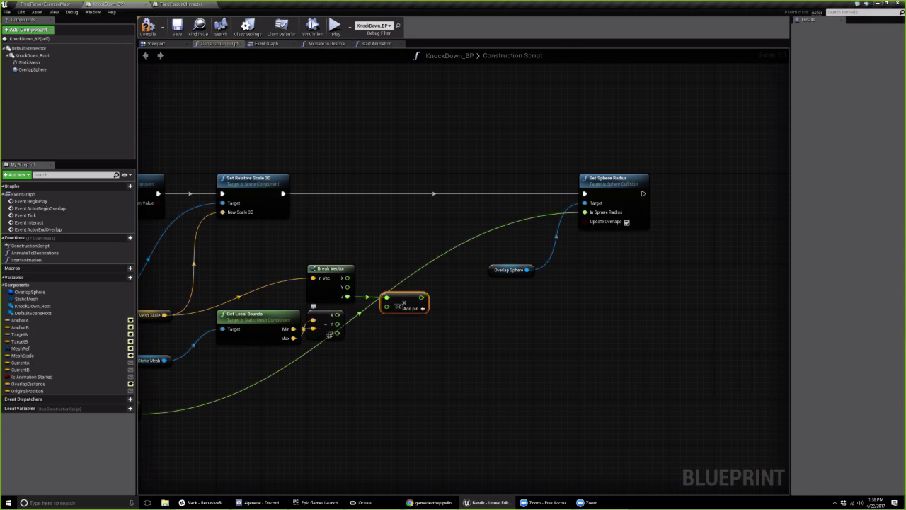
drag(330, 334, 388, 307)
right_drag(396, 319, 479, 341)
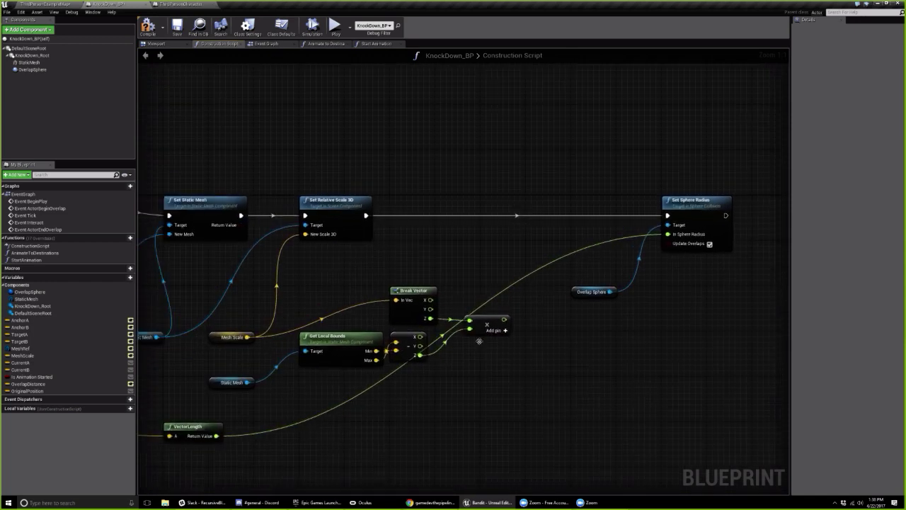
drag(489, 318, 505, 289)
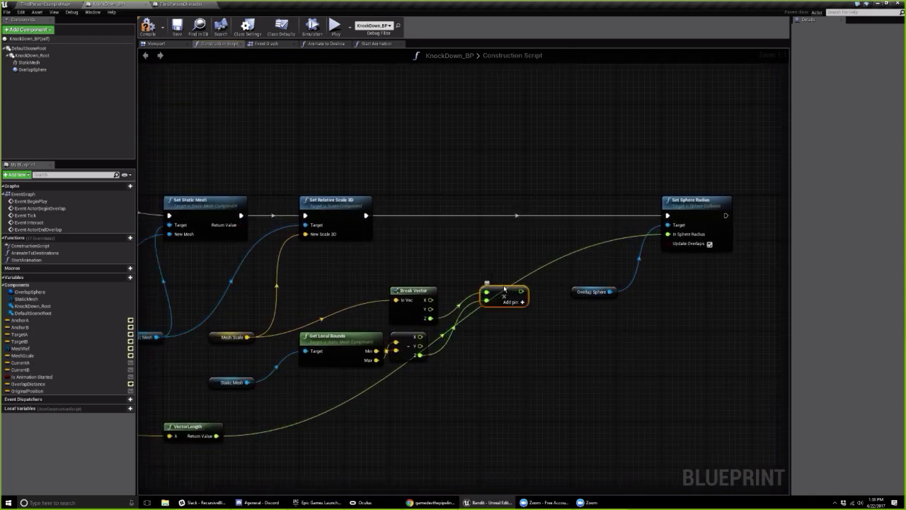
click(534, 322)
right_drag(564, 354, 540, 344)
right_drag(290, 295, 330, 295)
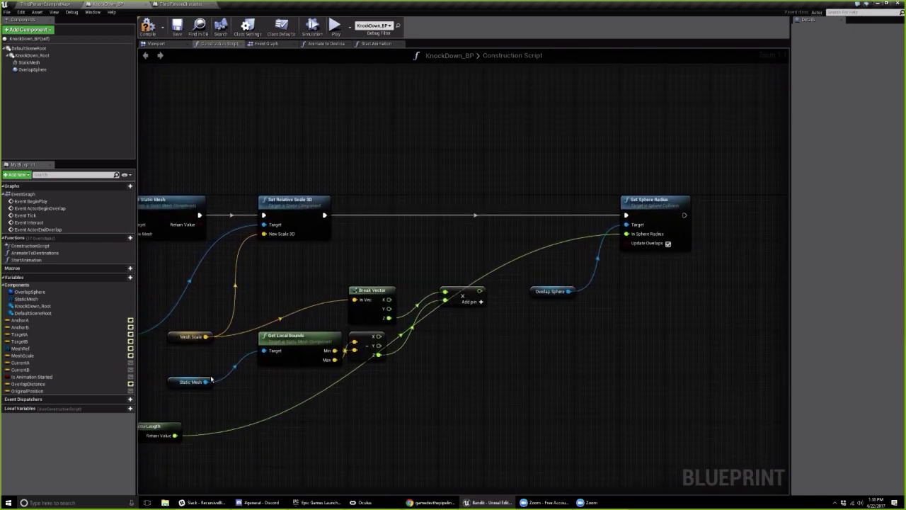
Add a SetRelativeLocation node targeting Static Mesh between Set Relative Scale 3D and Set Sphere Radius
drag(205, 381, 450, 220)
text(s)
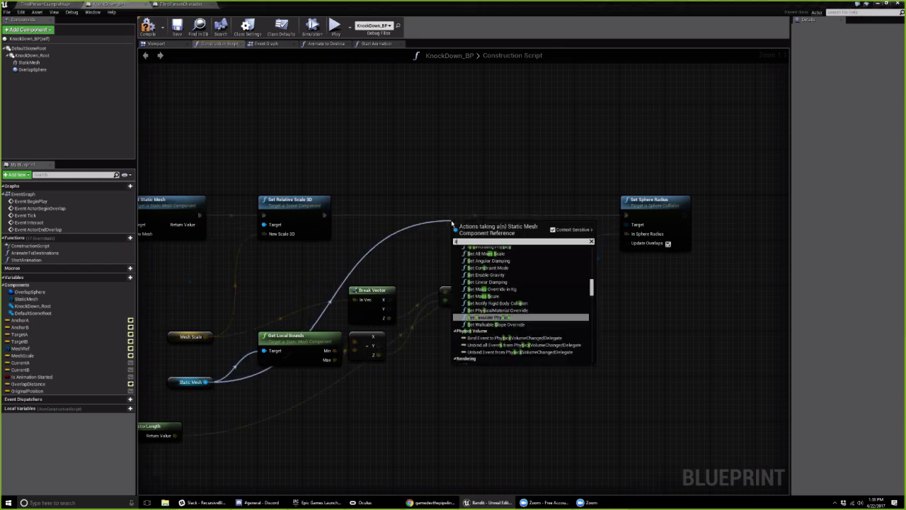
text(et relative loc)
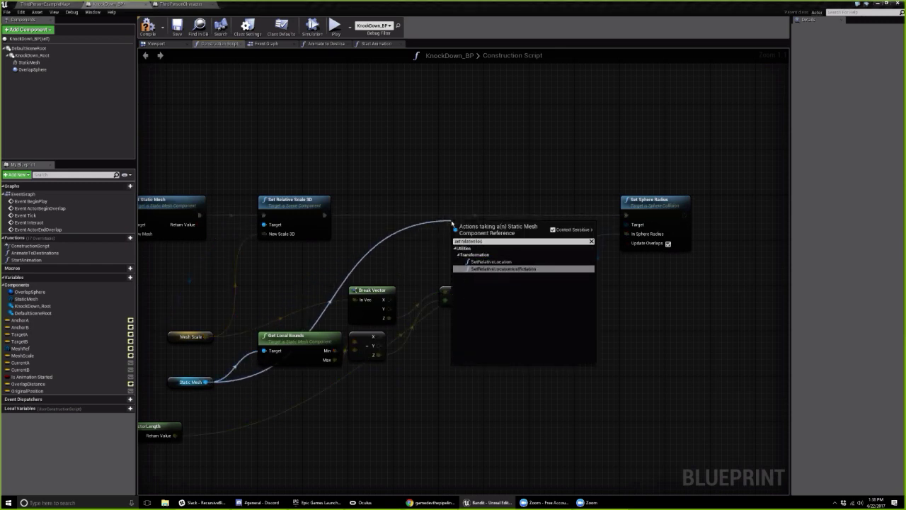
key(Up)
key(Return)
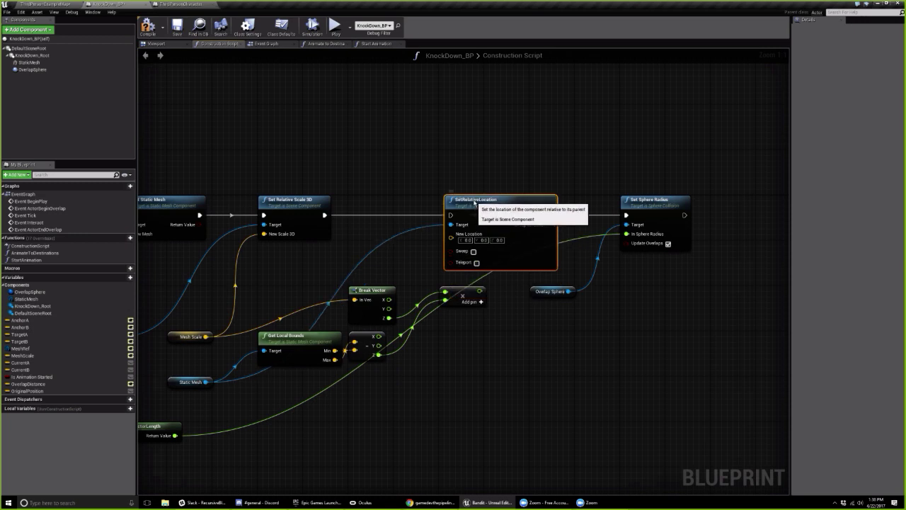
drag(474, 203, 469, 203)
Split SetRelativeLocation's New Location pin and feed the multiplication result into New Location Z
right_click(448, 239)
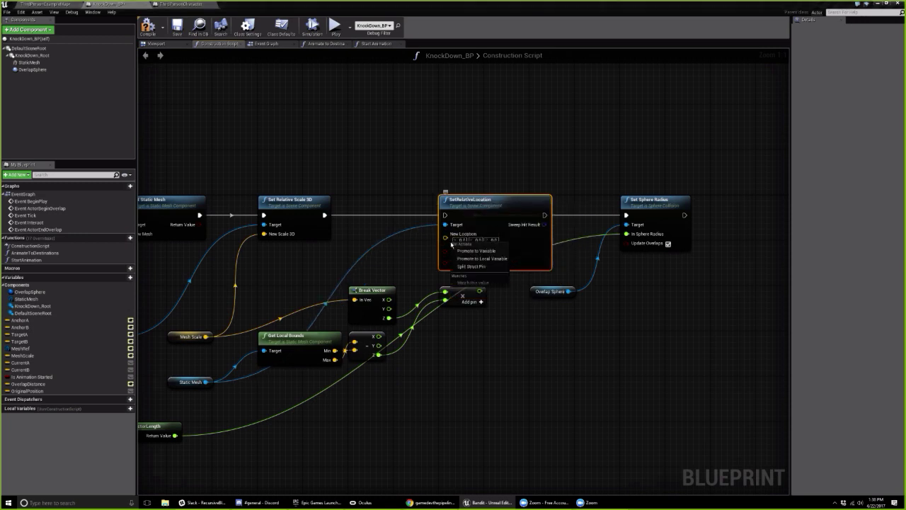
click(471, 266)
drag(479, 292, 446, 255)
Wire SetRelativeLocation into the execution flow between Set Relative Scale 3D and Set Sphere Radius
drag(445, 214, 325, 215)
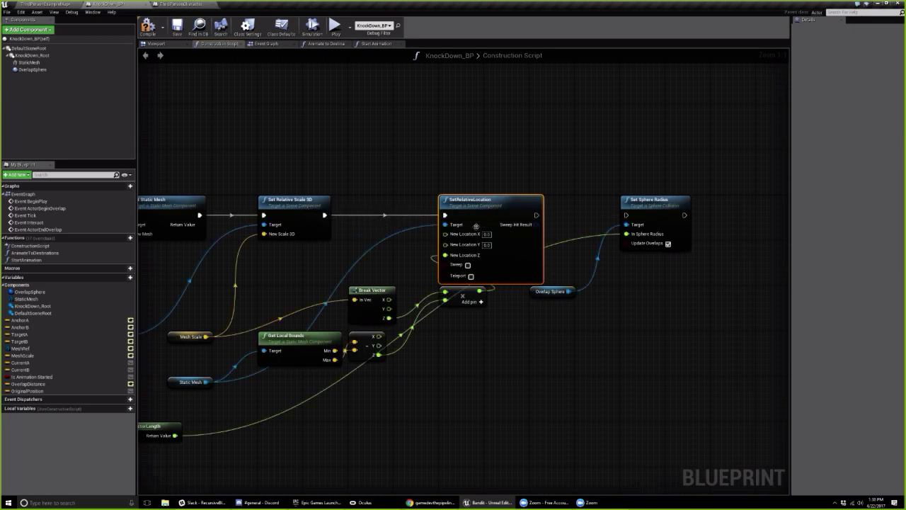
drag(536, 215, 626, 216)
right_drag(530, 353, 625, 342)
right_drag(469, 328, 575, 291)
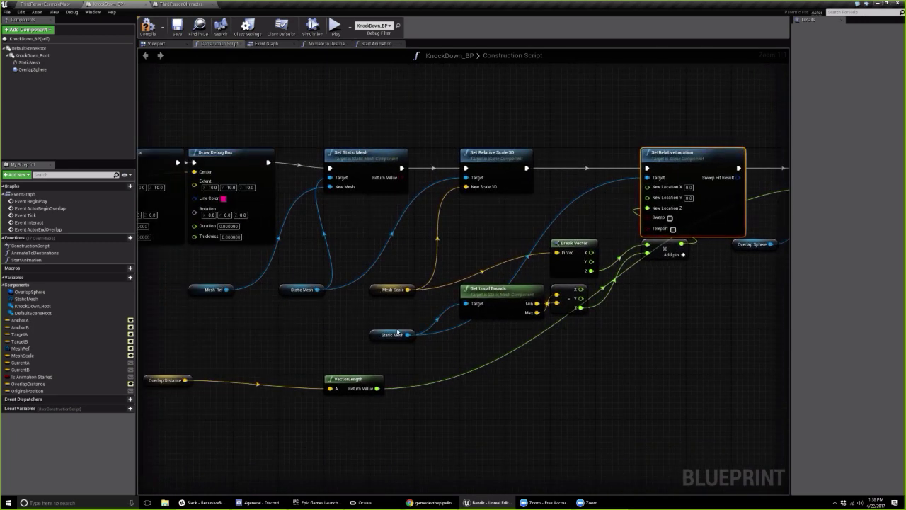
Line up the Mesh Scale and lower Static Mesh getters under the other Static Mesh getter, with Overlap Distance and VectorLength below them
drag(407, 360, 292, 334)
drag(345, 386, 345, 430)
click(337, 402)
right_drag(350, 396, 387, 373)
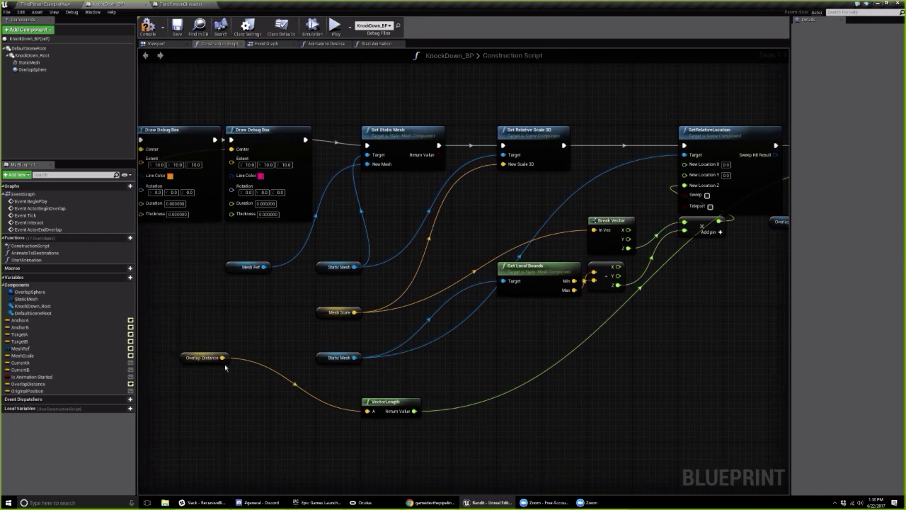
click(195, 359)
drag(191, 356, 277, 396)
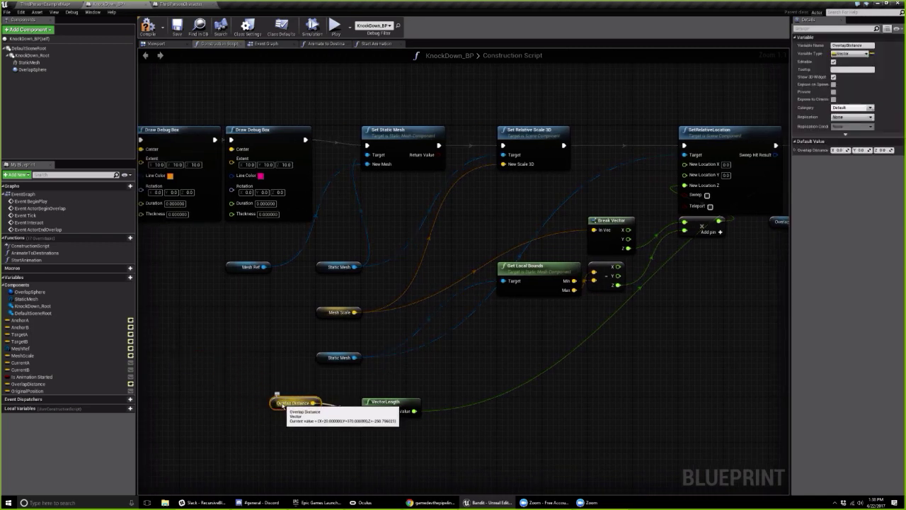
click(425, 363)
right_drag(425, 363, 329, 381)
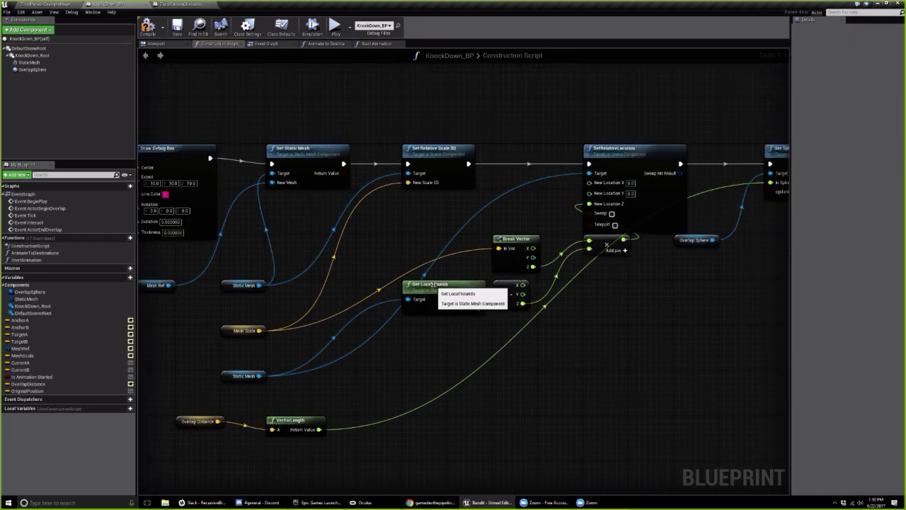
Move Get Local Bounds and its vector subtraction node down level with the lower Static Mesh getter
drag(433, 285, 389, 376)
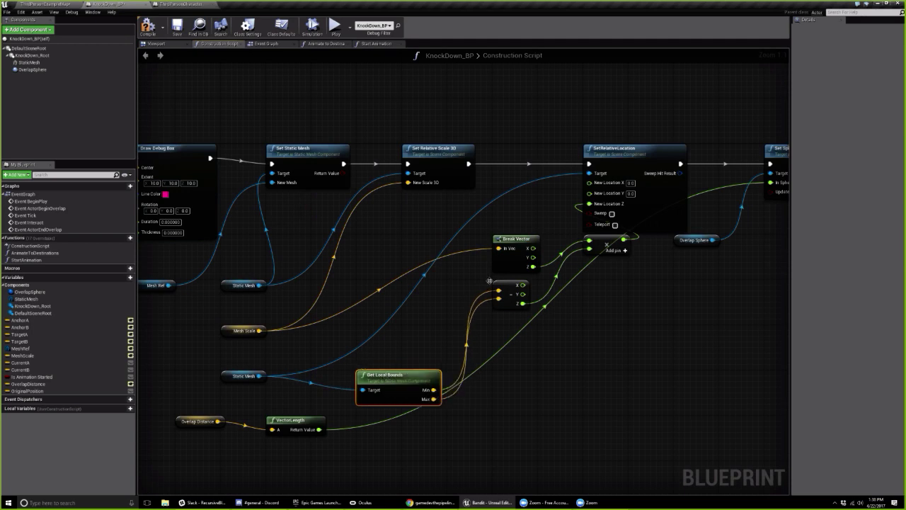
drag(499, 289, 509, 375)
click(467, 314)
right_drag(468, 314, 414, 299)
Move Break Vector down to just above the subtraction node, and the multiplication node down beside Break Vector
drag(466, 228, 462, 318)
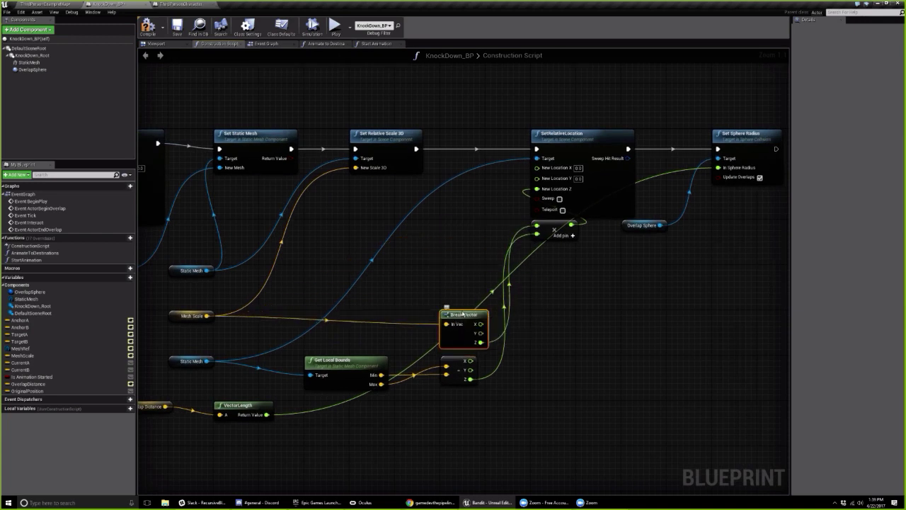
click(581, 320)
right_drag(581, 320, 520, 339)
drag(496, 244, 497, 335)
right_drag(463, 376, 504, 357)
right_drag(488, 387, 601, 372)
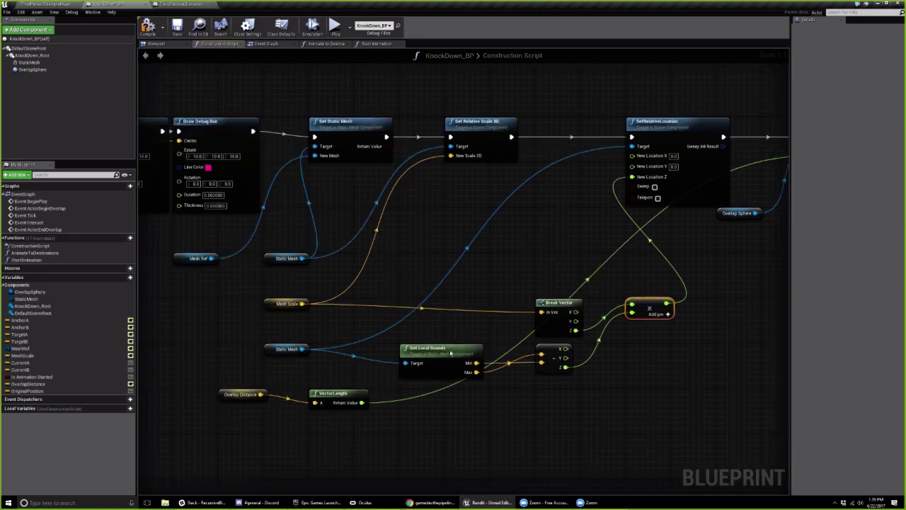
Compact the Get Local Bounds, subtraction, Break Vector and multiplication nodes closer to the Mesh Scale and Static Mesh getters
drag(448, 350, 402, 349)
drag(549, 349, 453, 349)
drag(542, 294, 361, 296)
drag(644, 307, 508, 307)
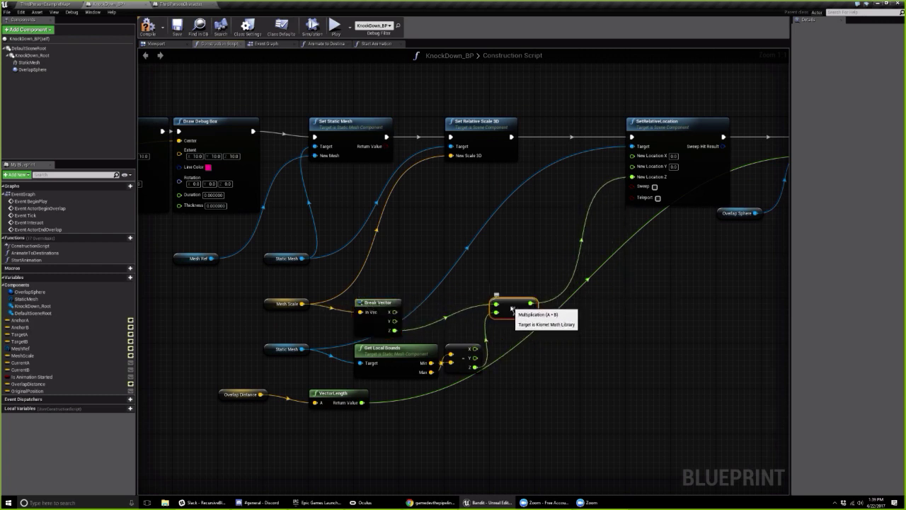
click(521, 348)
right_drag(542, 335, 553, 269)
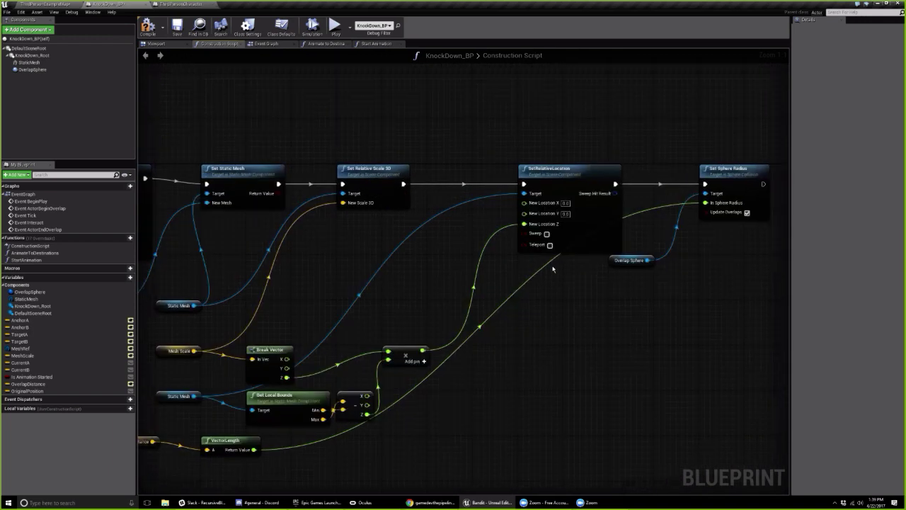
Move the SetRelativeLocation node closer to Set Relative Scale 3D
drag(559, 183, 513, 183)
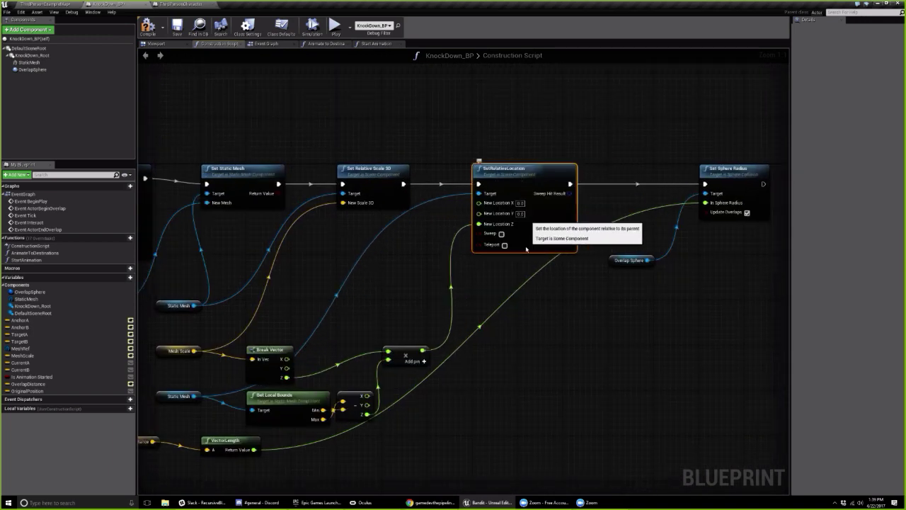
click(529, 307)
right_drag(593, 308, 656, 308)
Compile KnockDown_BP and select the pillar in the ThirdPersonExampleMap viewport to check its position relative to the anchors
click(147, 27)
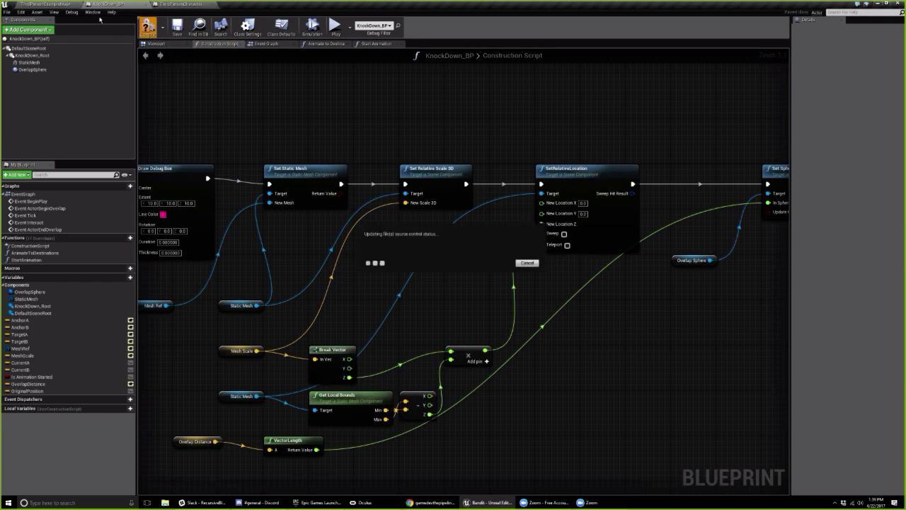
click(51, 4)
right_drag(432, 145, 479, 178)
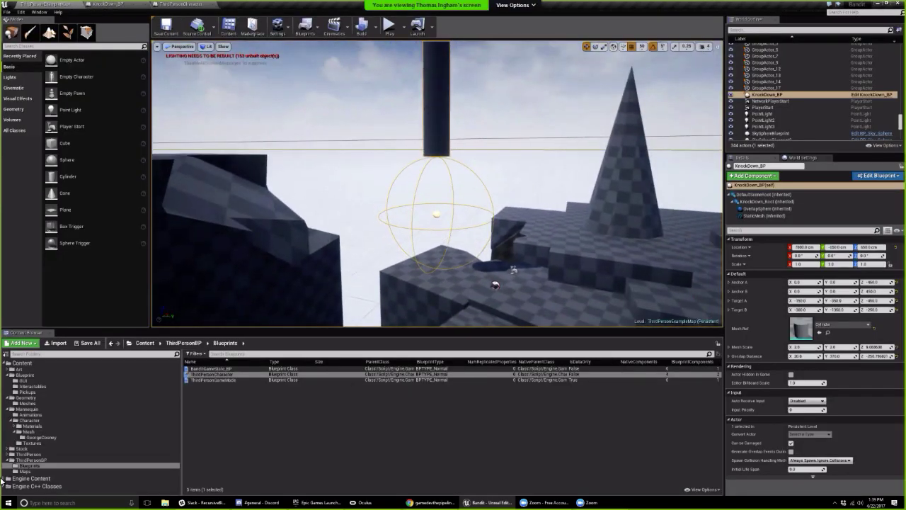
click(428, 109)
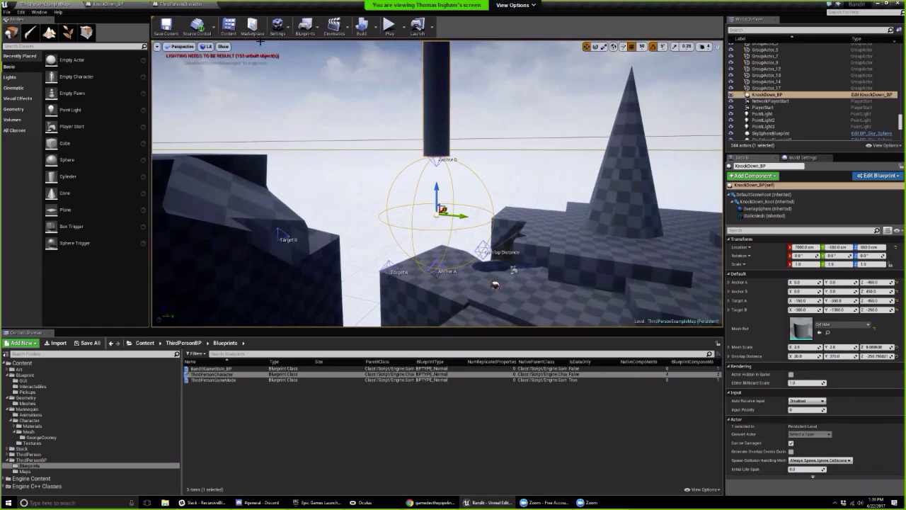
Add a third input pin to the multiplication node in the KnockDown_BP Construction Script
click(125, 6)
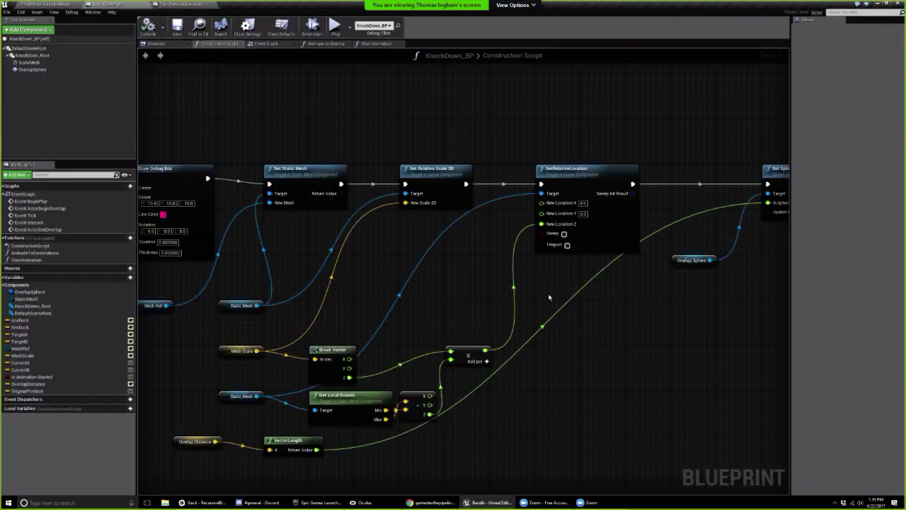
right_drag(549, 297, 536, 284)
right_drag(492, 366, 493, 298)
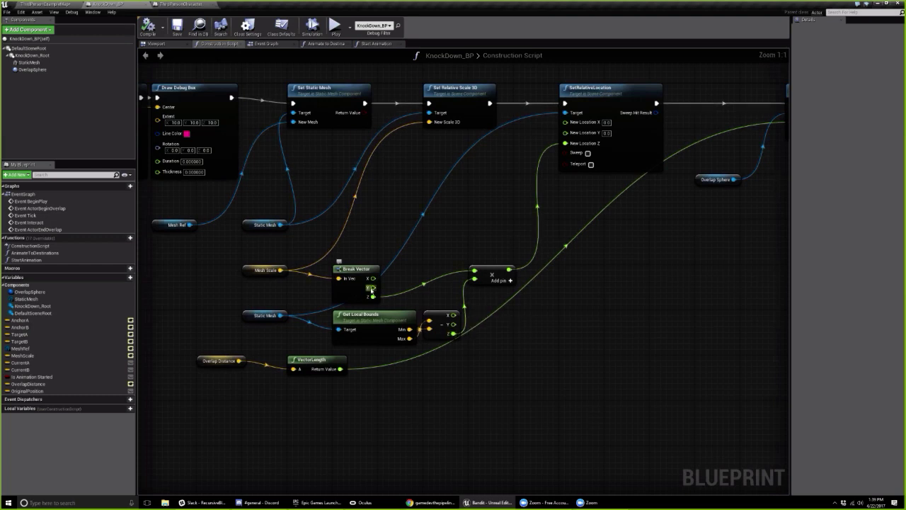
click(510, 281)
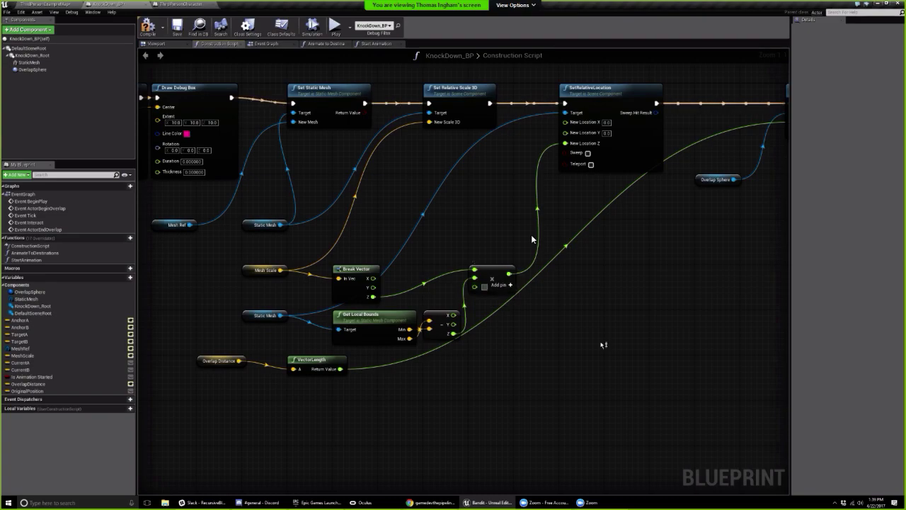
double_click(492, 198)
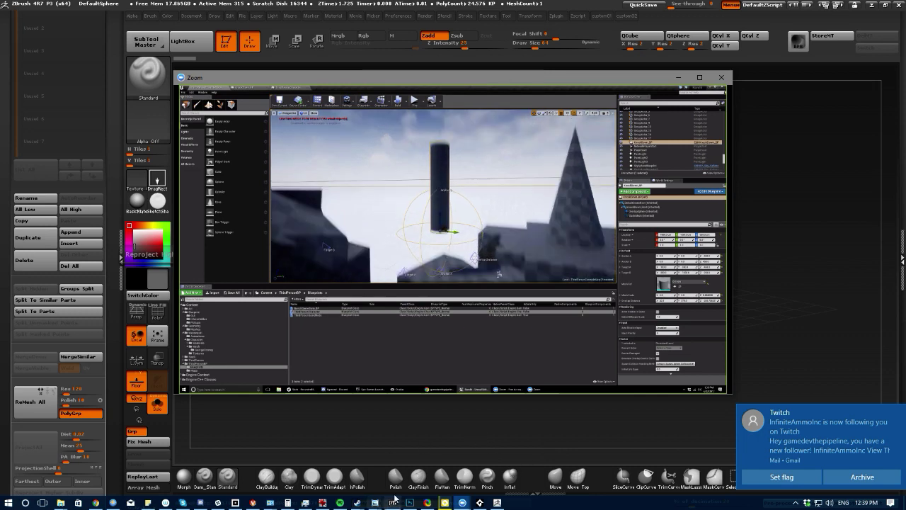
click(222, 503)
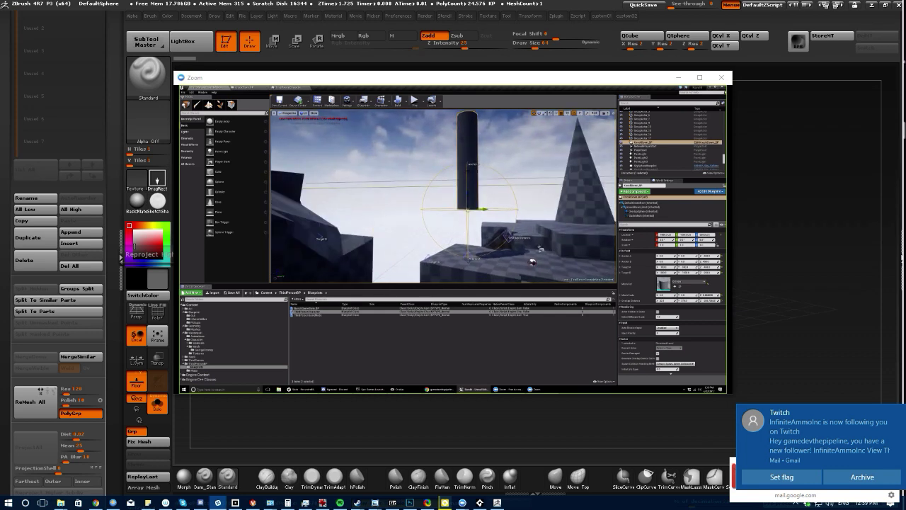
double_click(358, 260)
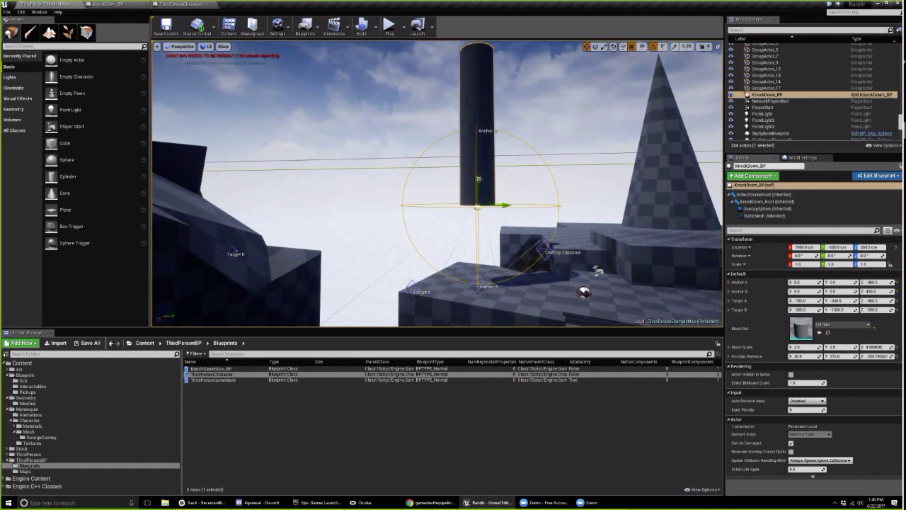
Lower KnockDown_BP to Z 200 cm and reposition its anchor and target handles, placing Anchor A and Target A at Z 0
drag(479, 179, 487, 252)
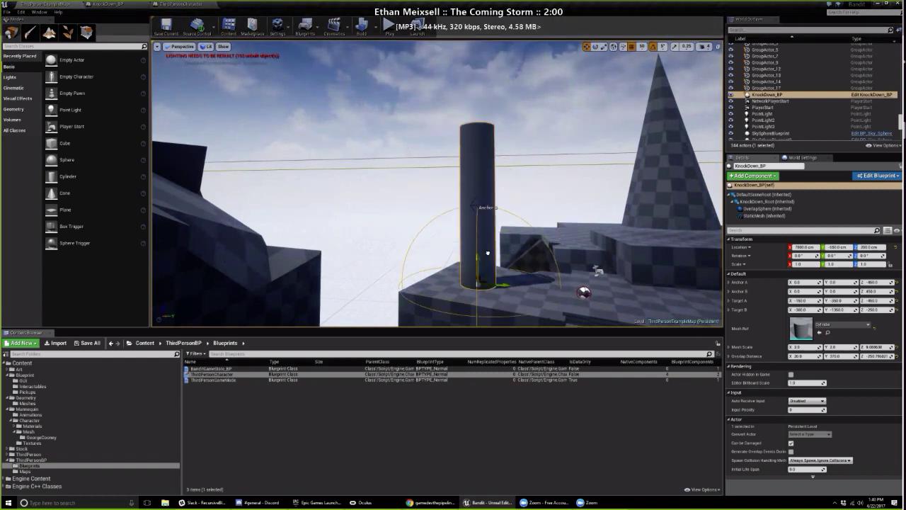
right_drag(487, 253, 512, 276)
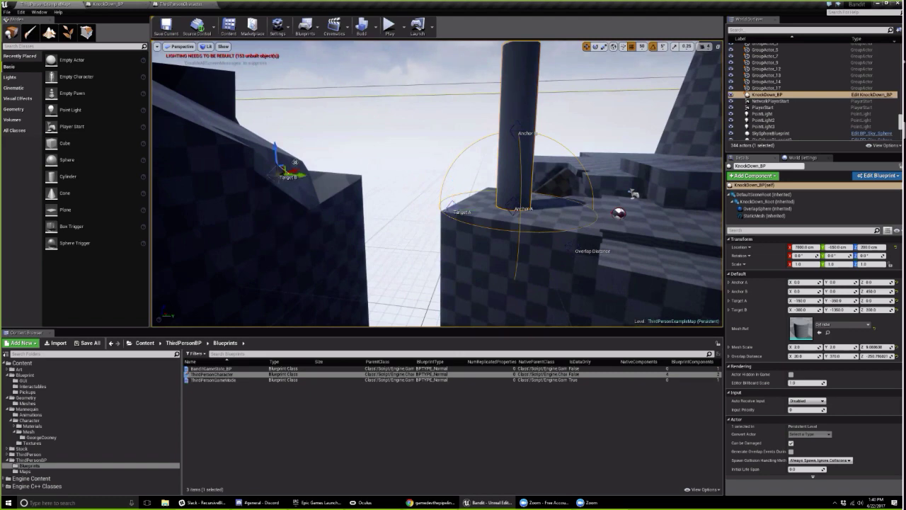
key(f)
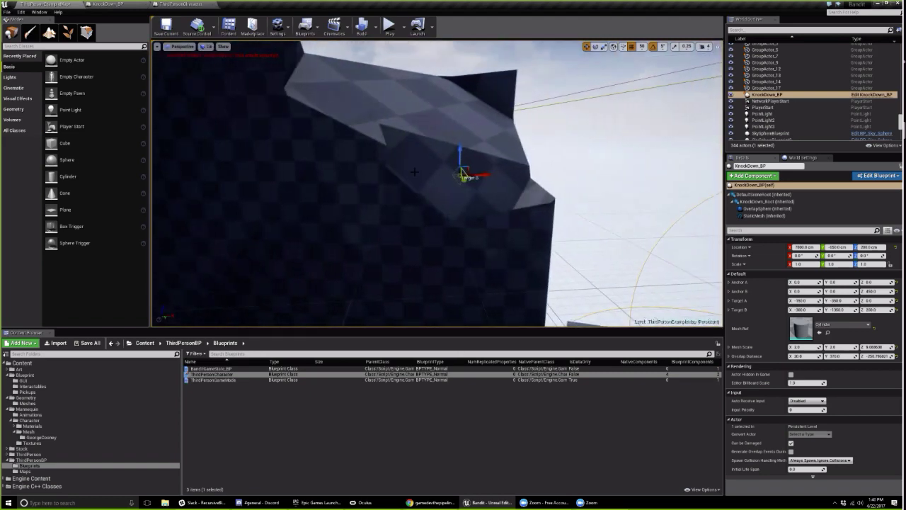
key(s)
right_drag(461, 175, 557, 247)
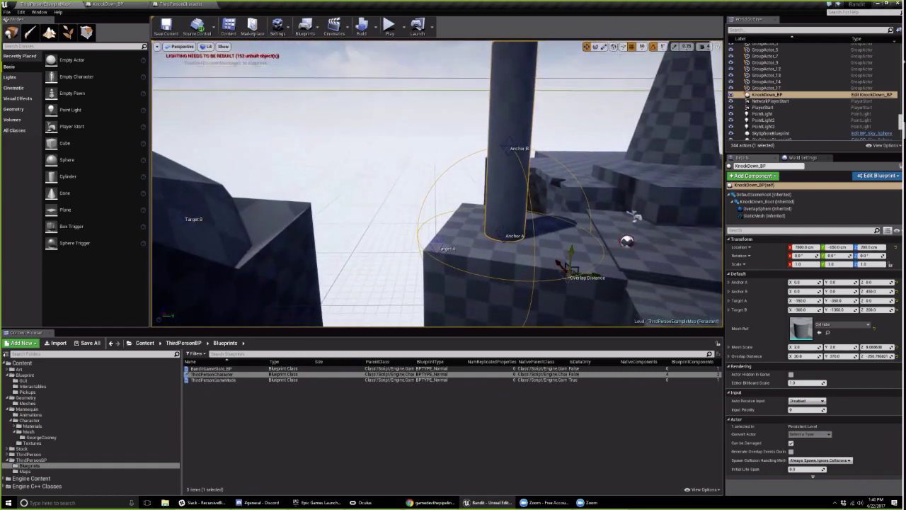
Shrink the overlap sphere with the Overlap Distance handle and raise Anchor B to the pillar's top at Z 900
drag(572, 249, 579, 211)
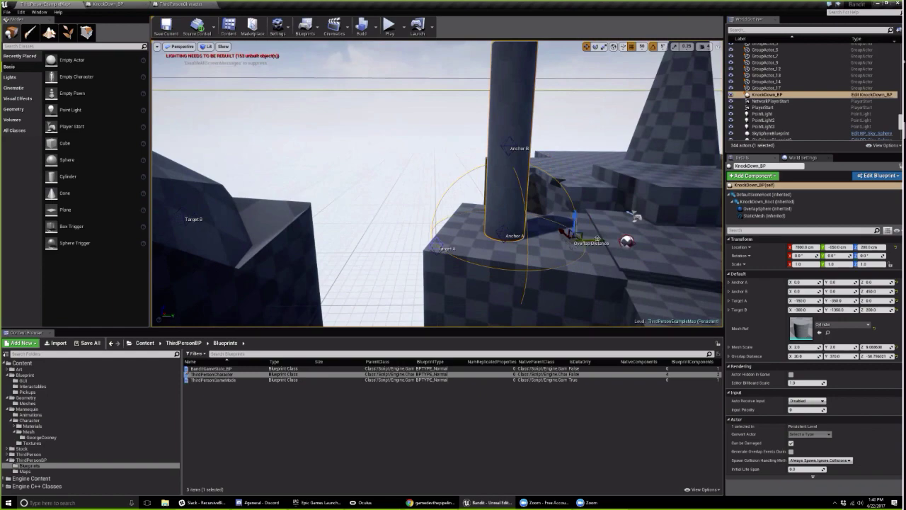
drag(594, 241, 586, 241)
key(super)
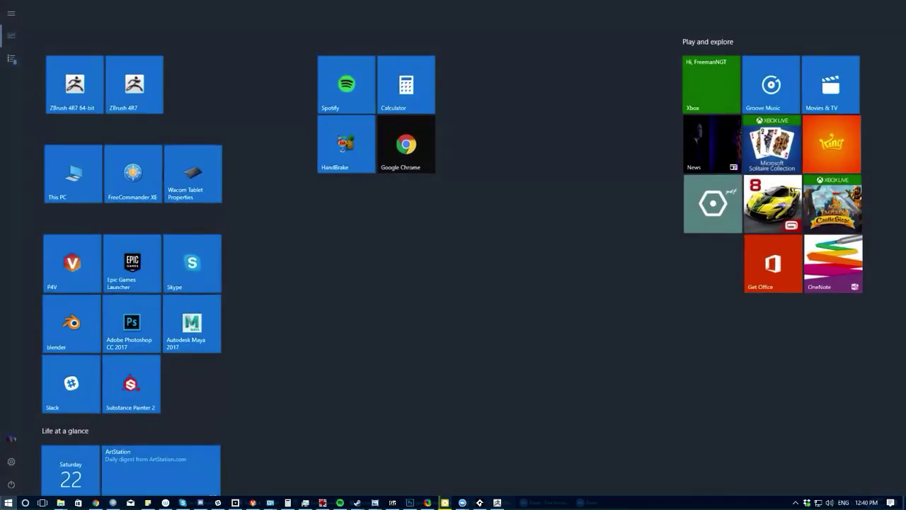
key(super)
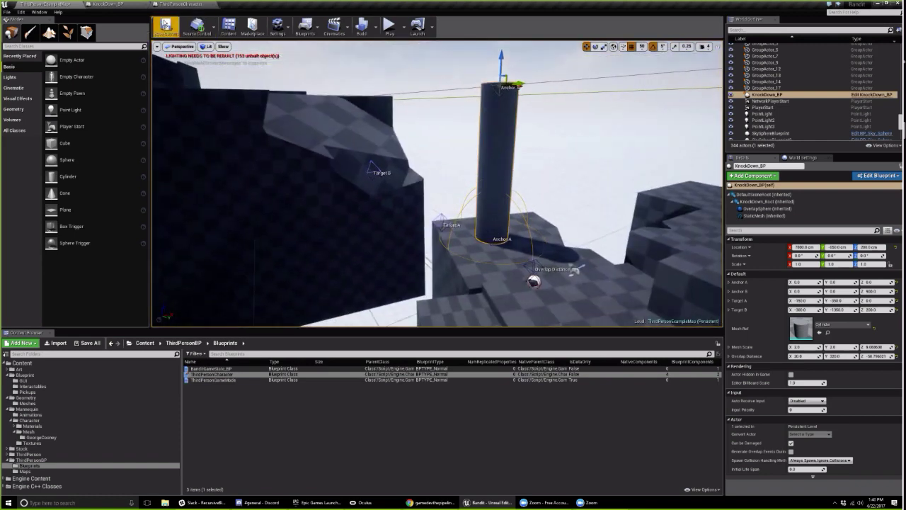
Save ThirdPersonExampleMap and play-test the level with the character beside the pillar, ending the play session
click(166, 27)
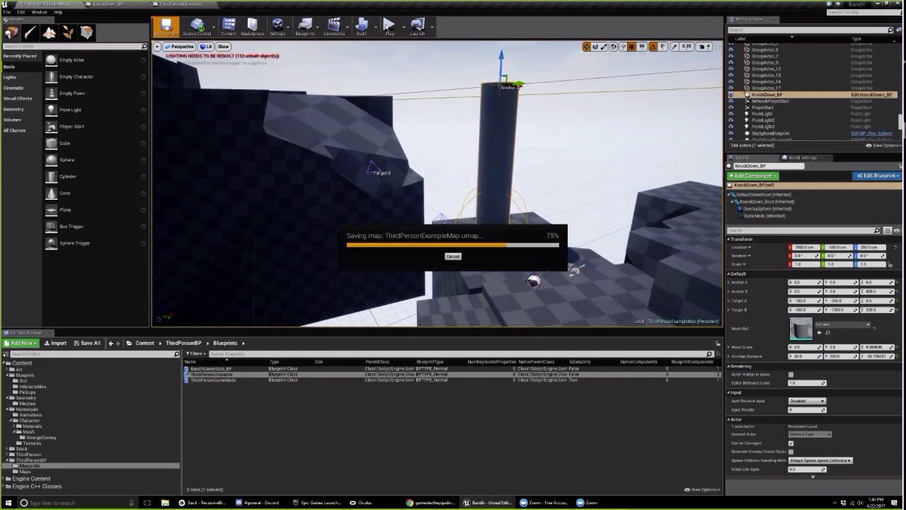
click(570, 192)
key(w)
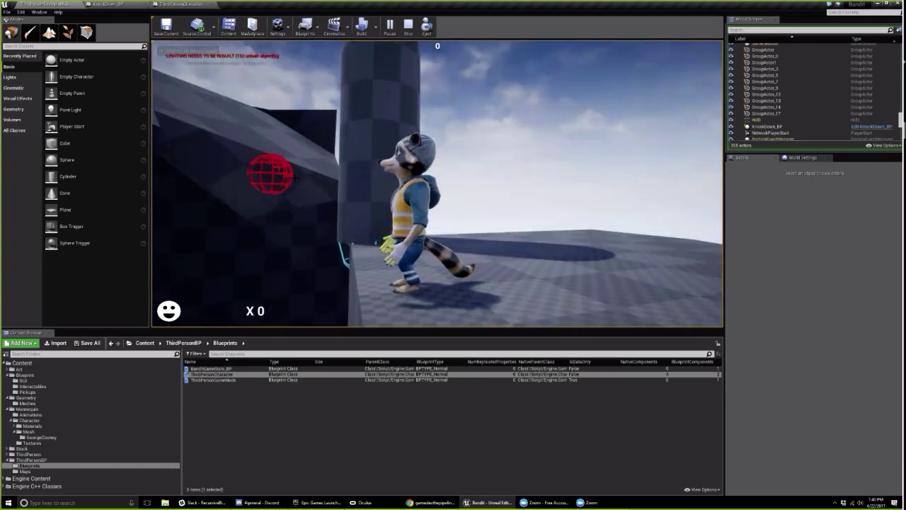
key(Escape)
In KnockDown_BP's Animate to Destinations function, connect Find Look at Rotation's Return Value to SetActorLocationAndRotation's New Rotation and compile
click(108, 5)
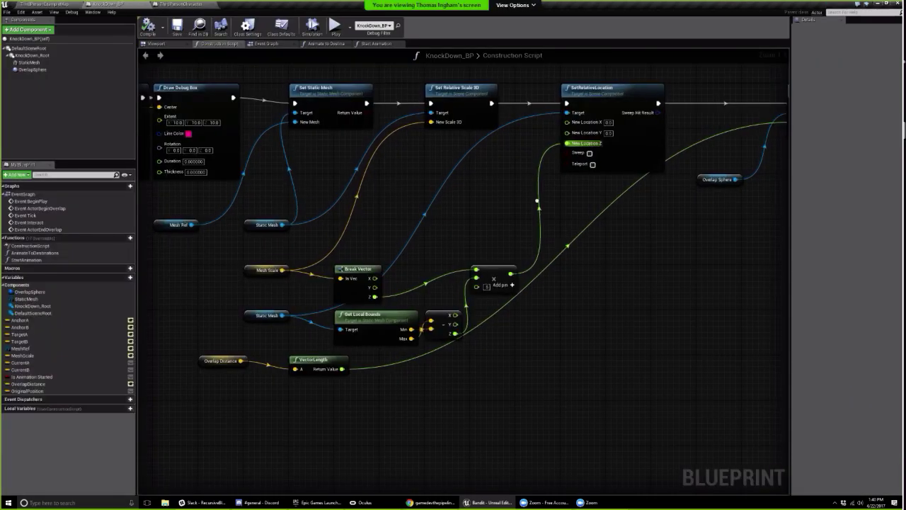
right_drag(525, 207, 342, 204)
scroll(399, 215, down, 1)
click(326, 44)
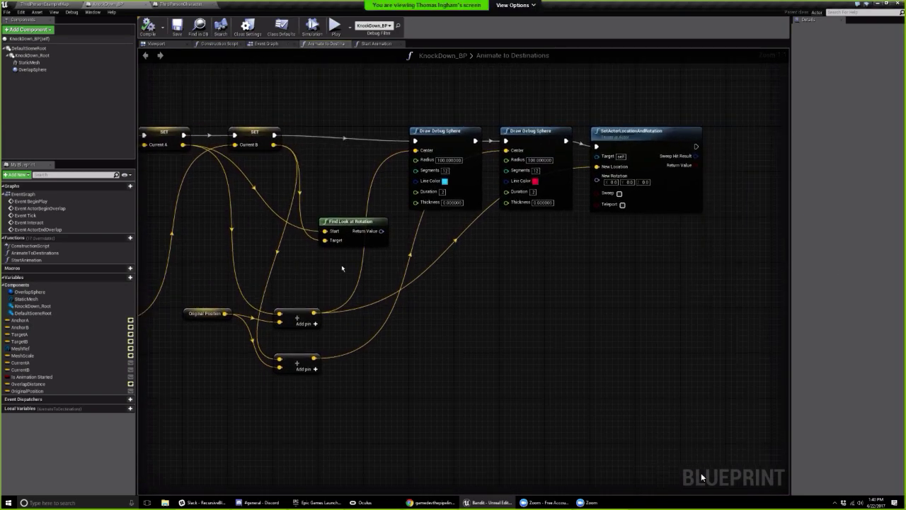
drag(341, 223, 335, 256)
mouse_move(386, 273)
mouse_down()
mouse_move(391, 281)
mouse_move(568, 206)
mouse_move(596, 180)
mouse_up()
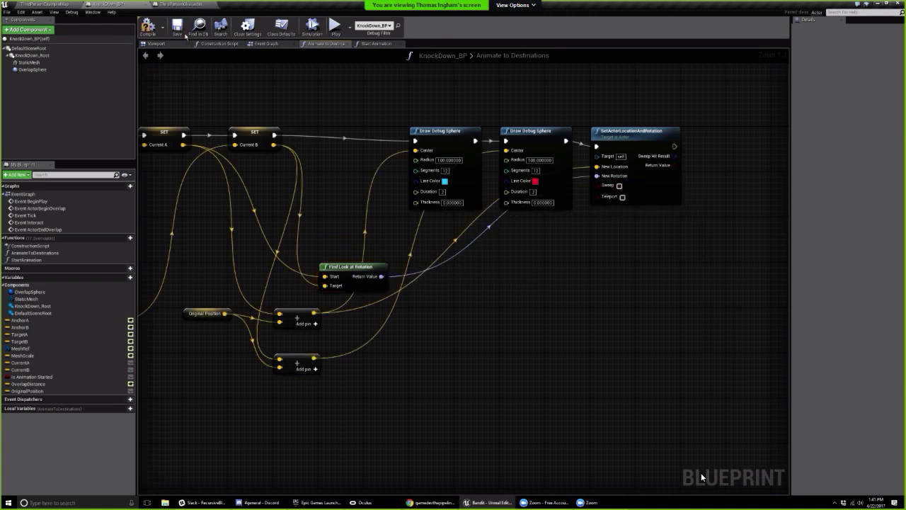
click(148, 29)
Switch to the open ZBrush session showing the PolySphere
key(super)
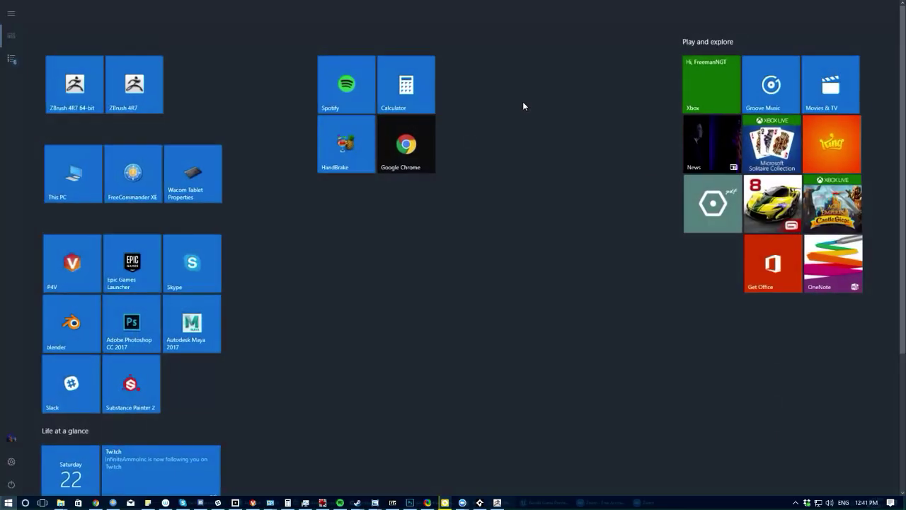
click(497, 502)
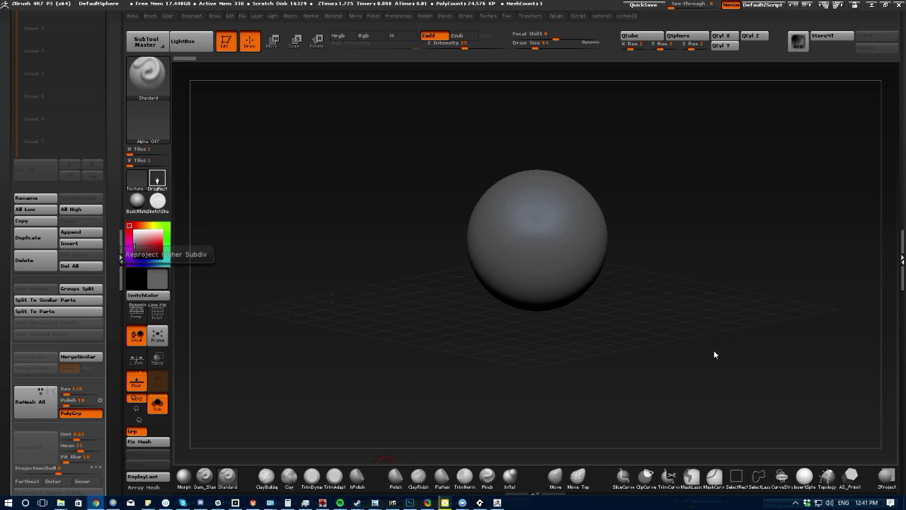
drag(276, 257, 244, 252)
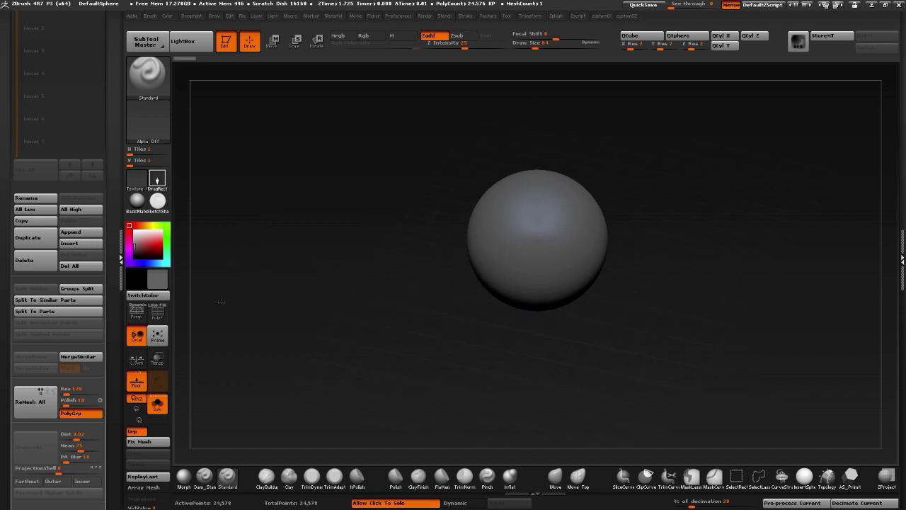
Look through the Tool palette's sections, from the tool thumbnails and SubTool down to Export
drag(0, 139, 12, 278)
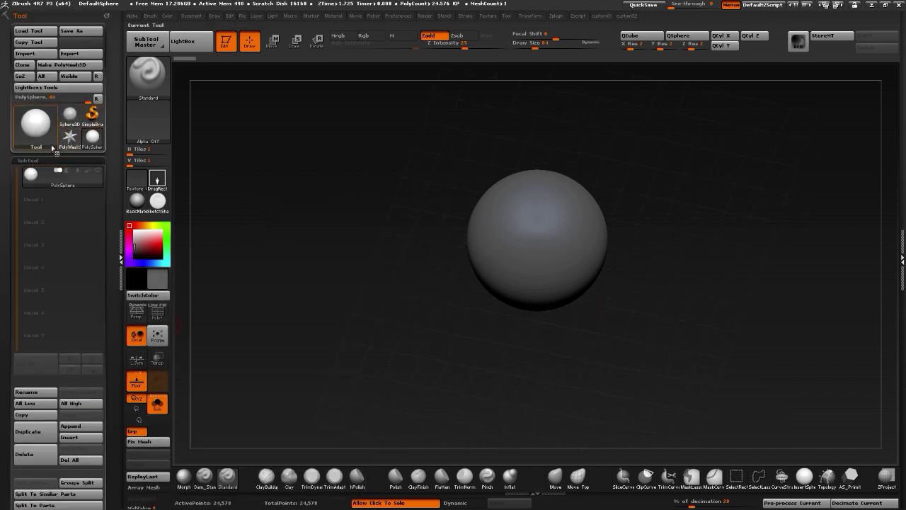
drag(1, 237, 3, 162)
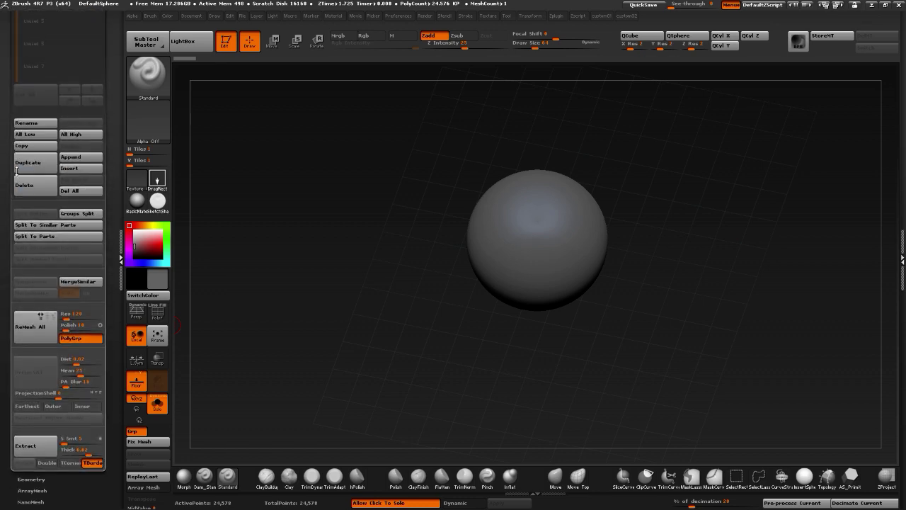
drag(2, 342, 4, 231)
drag(3, 187, 7, 200)
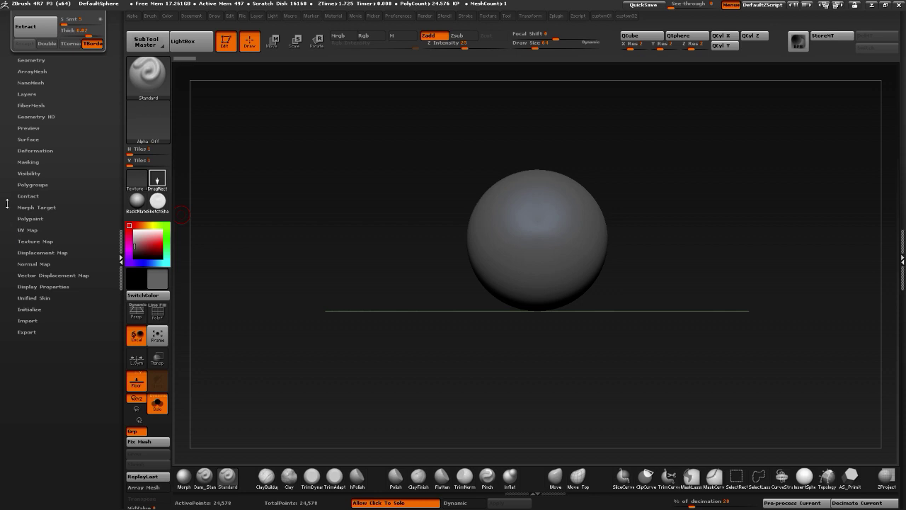
scroll(8, 173, up, 10)
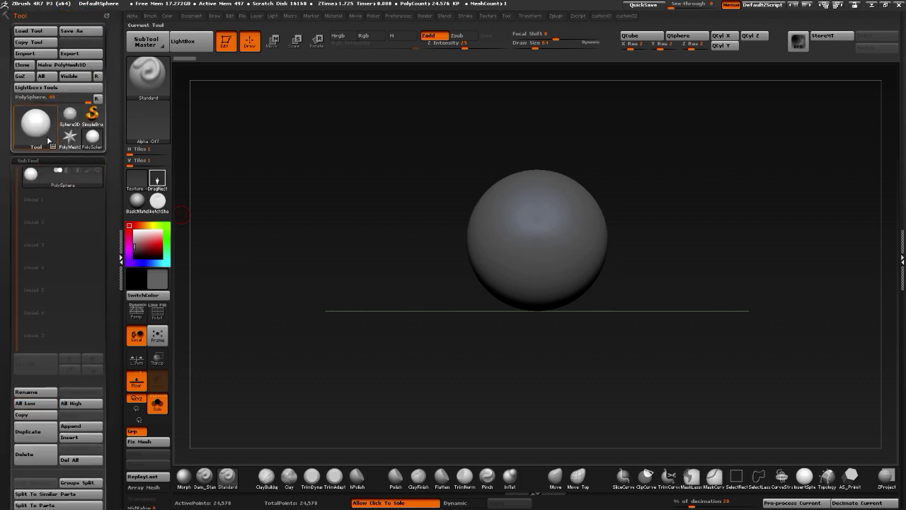
click(147, 75)
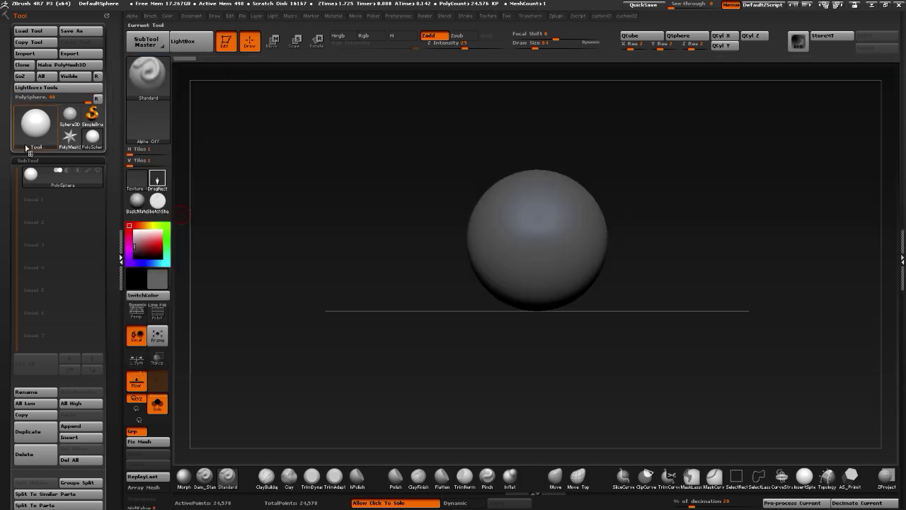
scroll(4, 308, down, 10)
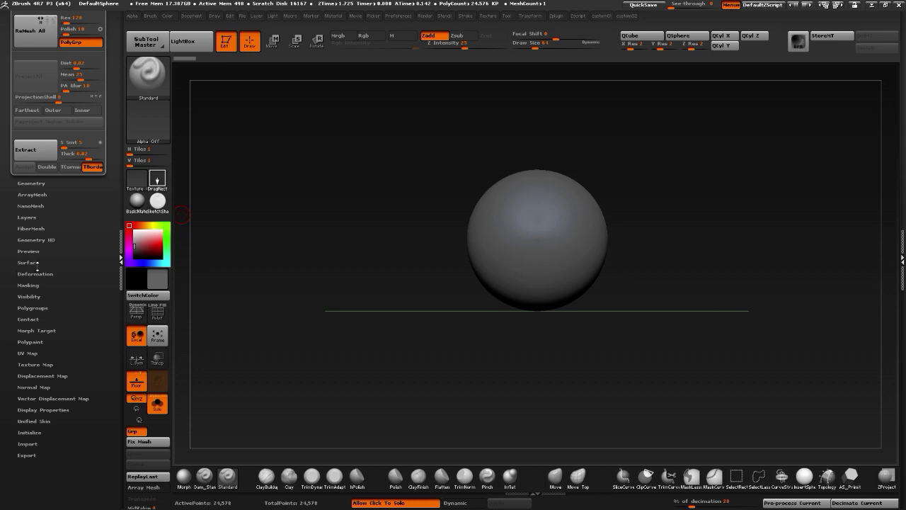
drag(11, 130, 28, 384)
Switch the active tool to a ZSphere and add a symmetrical pair of child ZSpheres on its lower sides
click(38, 129)
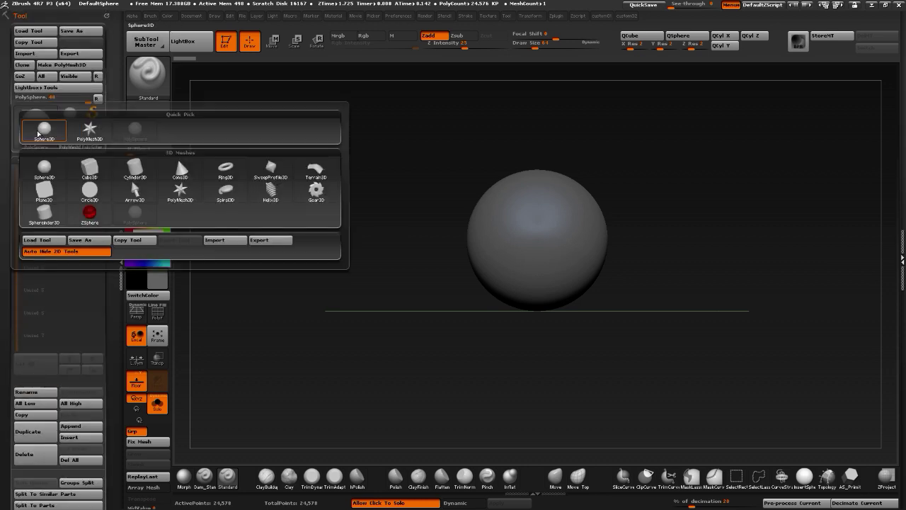
click(89, 212)
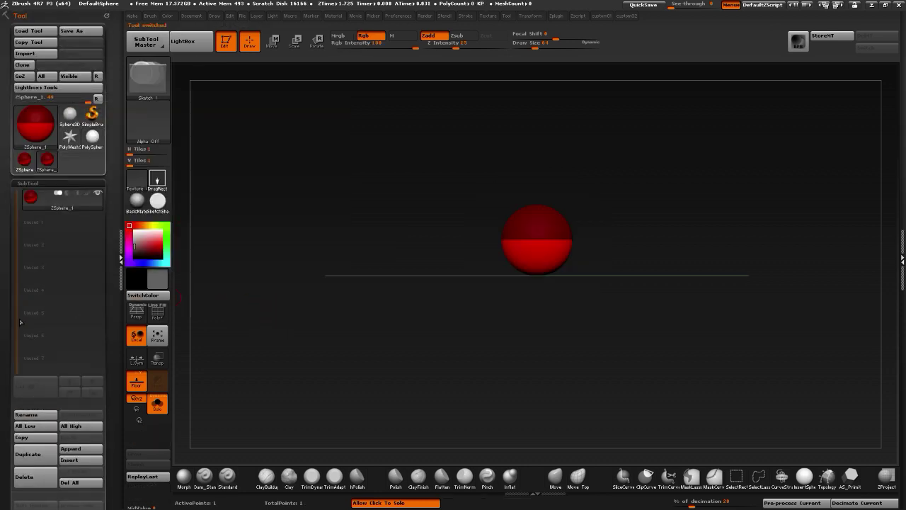
drag(519, 242, 531, 242)
key(ctrl+z)
mouse_move(330, 247)
mouse_down()
mouse_move(449, 245)
mouse_move(462, 273)
mouse_up()
drag(530, 269, 540, 296)
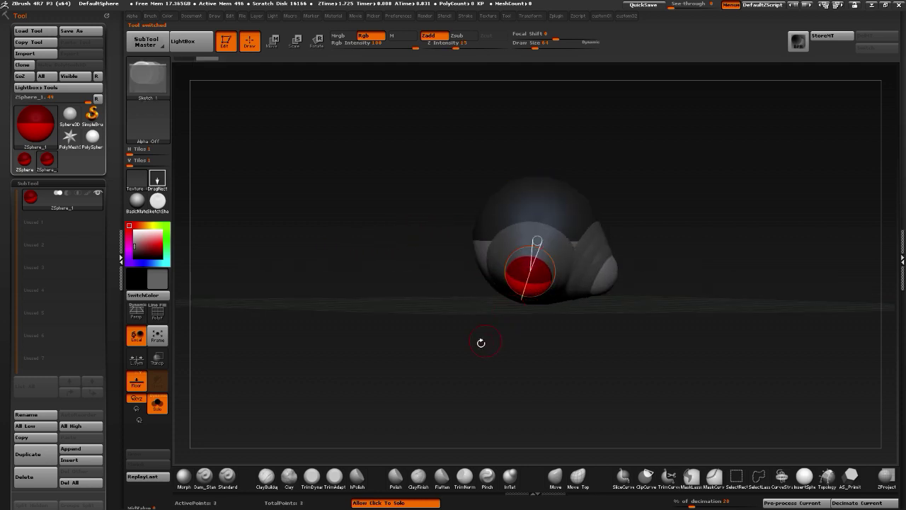
drag(481, 343, 421, 356)
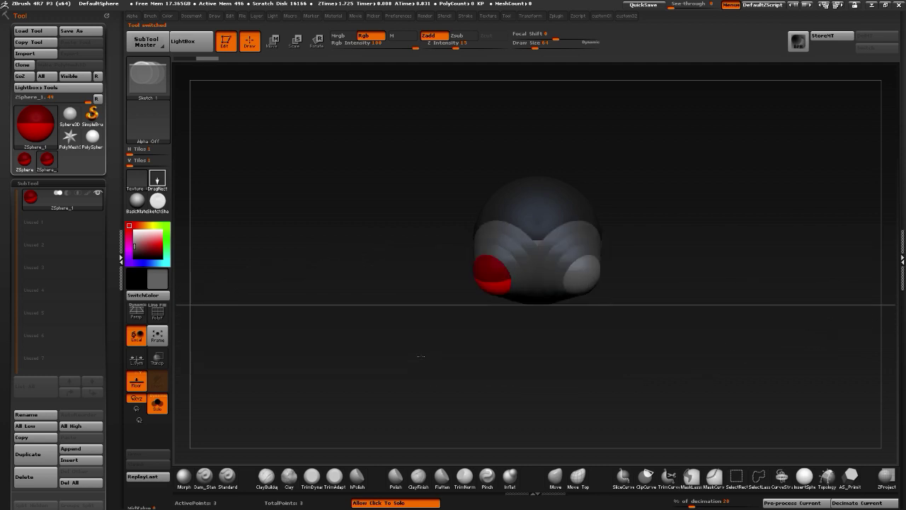
Move the paired child ZSpheres down and outward from the root sphere to shape the hips
click(274, 42)
drag(336, 220, 440, 234)
drag(563, 282, 522, 295)
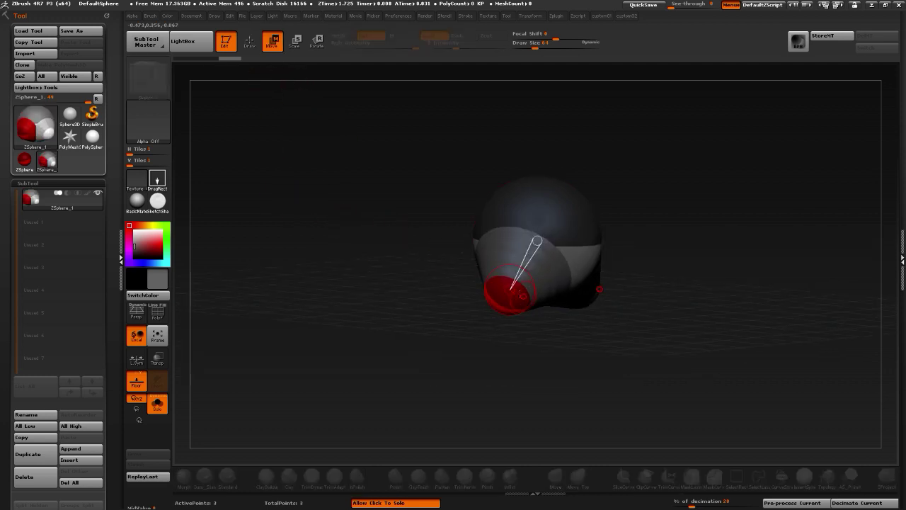
drag(600, 289, 382, 260)
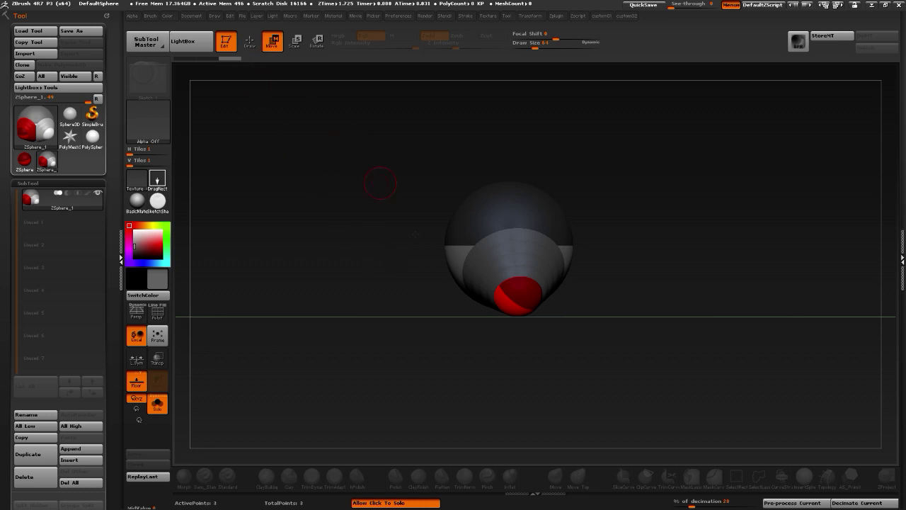
Add a ZSphere pair at the hip ends and move it straight down to form the upper legs
click(249, 44)
mouse_move(340, 184)
mouse_down()
mouse_move(460, 283)
mouse_move(485, 291)
mouse_move(474, 289)
mouse_up()
drag(409, 269, 326, 278)
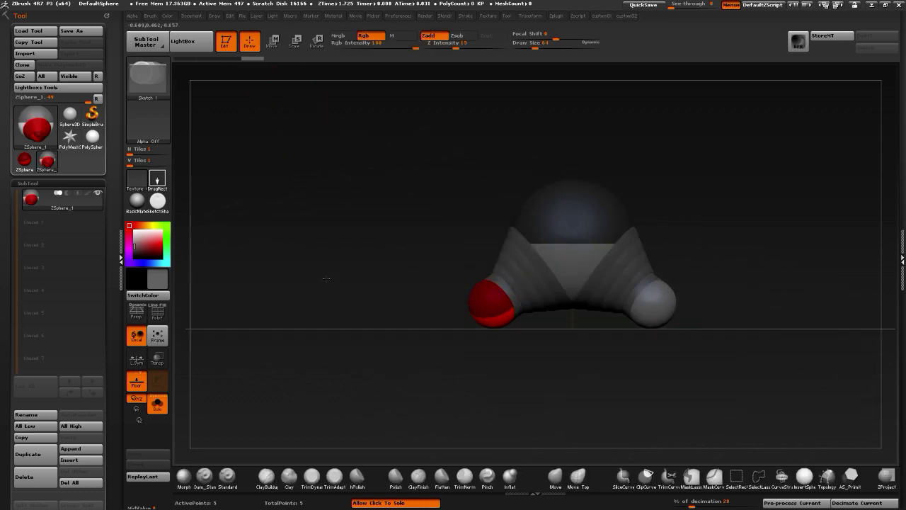
click(272, 41)
drag(496, 303, 507, 422)
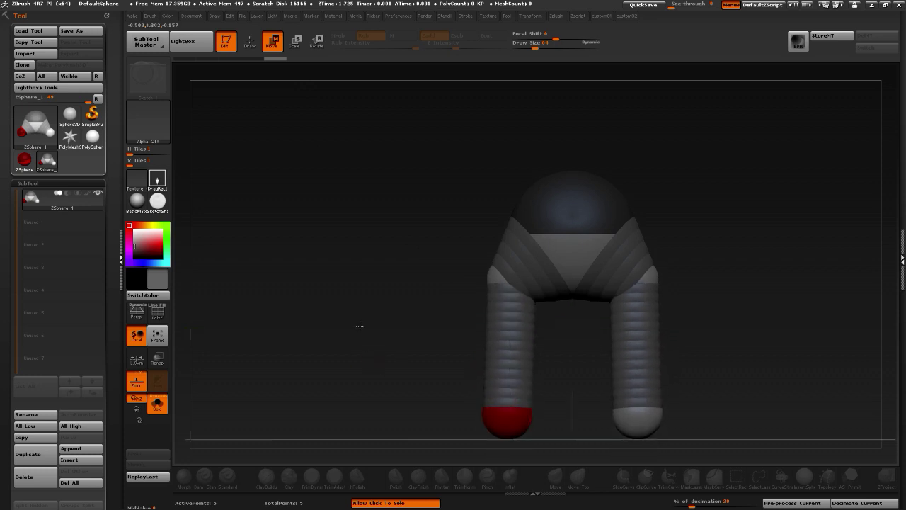
Move the knee ZSpheres up and forward to shorten and tilt the upper legs
drag(360, 326, 487, 296)
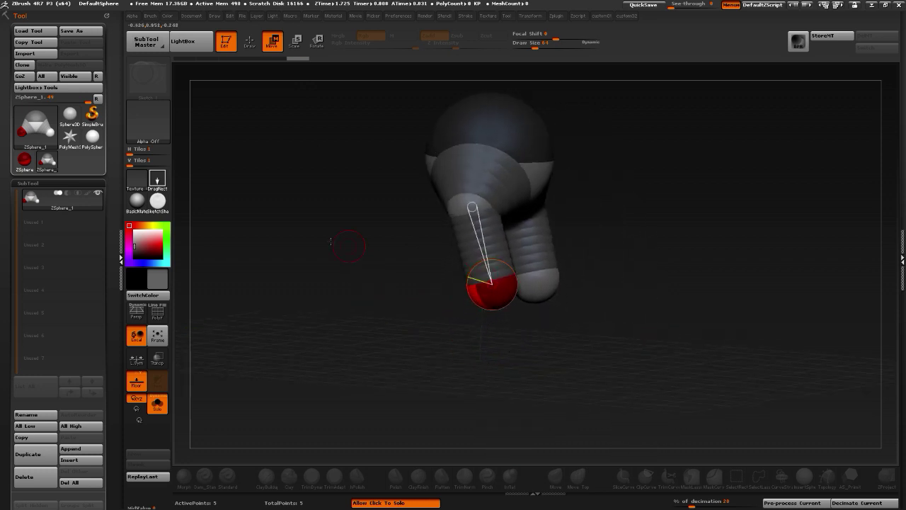
mouse_move(349, 246)
shift+mouse_down()
mouse_move(519, 284)
mouse_move(497, 309)
mouse_move(525, 285)
shift+mouse_up()
key(q)
drag(328, 267, 380, 272)
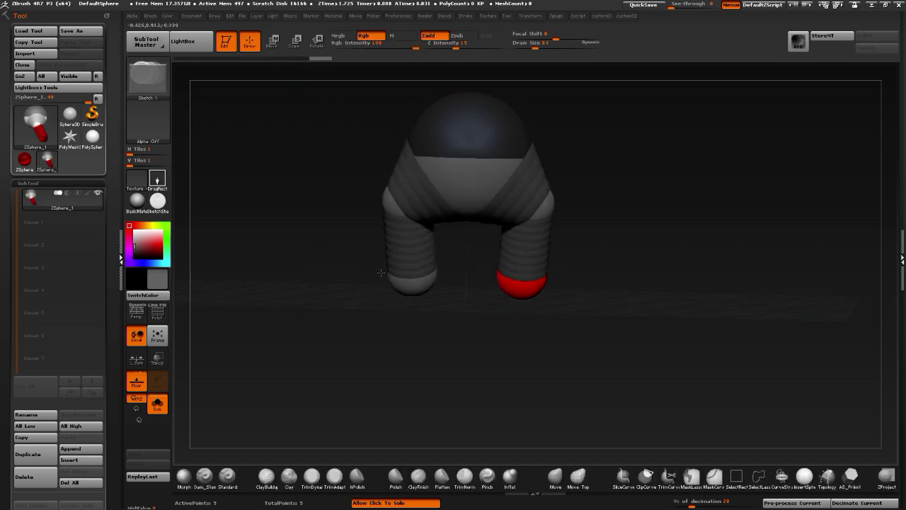
Add a ZSphere pair at the knees and move it down and backward to form the lower legs
mouse_move(516, 285)
mouse_down()
mouse_move(549, 315)
mouse_move(532, 301)
mouse_up()
shift+drag(570, 353, 496, 369)
click(273, 41)
drag(496, 286, 433, 327)
Add a ZSphere pair at the ankles and move it forward to form the feet
click(250, 44)
mouse_move(368, 271)
mouse_down()
mouse_move(324, 333)
mouse_move(485, 337)
mouse_move(372, 294)
mouse_up()
mouse_move(492, 354)
mouse_down()
mouse_move(453, 339)
mouse_move(476, 350)
mouse_move(468, 343)
mouse_up()
drag(293, 317, 291, 275)
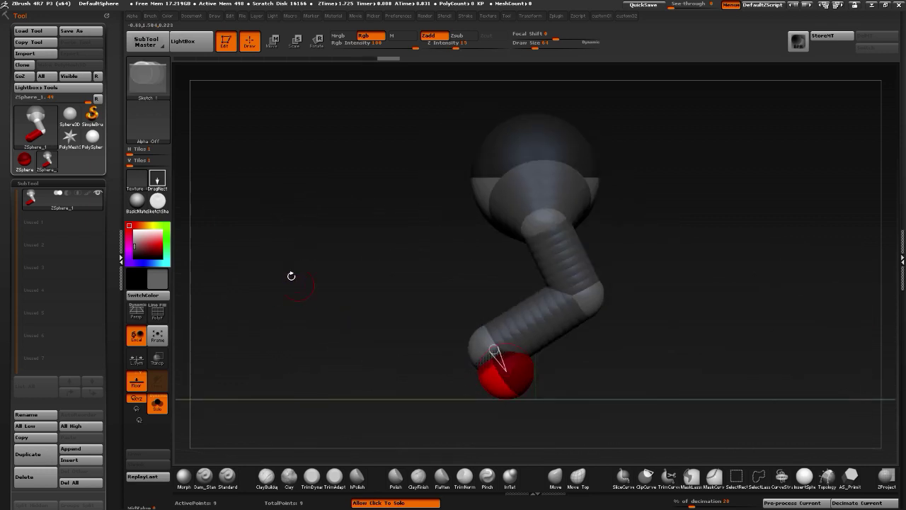
click(272, 41)
drag(504, 374, 563, 379)
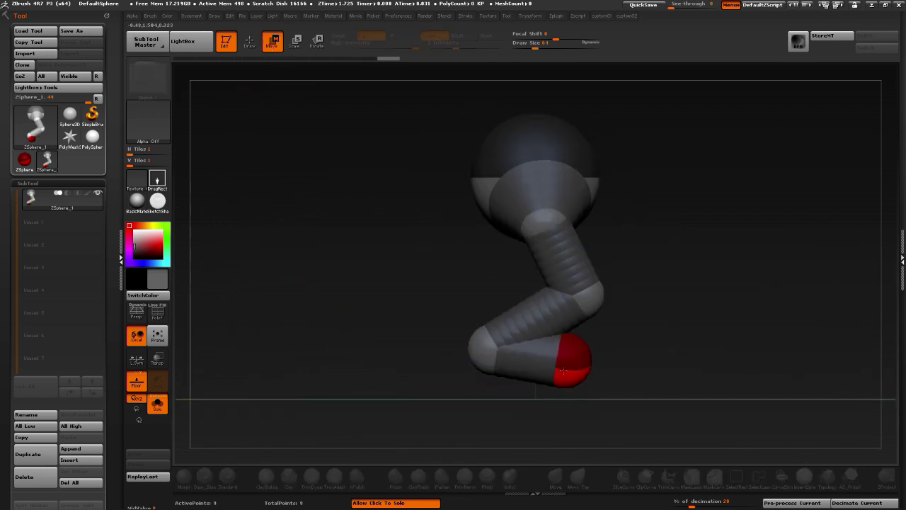
click(250, 42)
drag(482, 352, 492, 375)
key(ctrl+z)
Move the foot-end ZSpheres slightly lower so the feet sit closer to the floor
click(273, 44)
drag(562, 371, 255, 62)
click(295, 41)
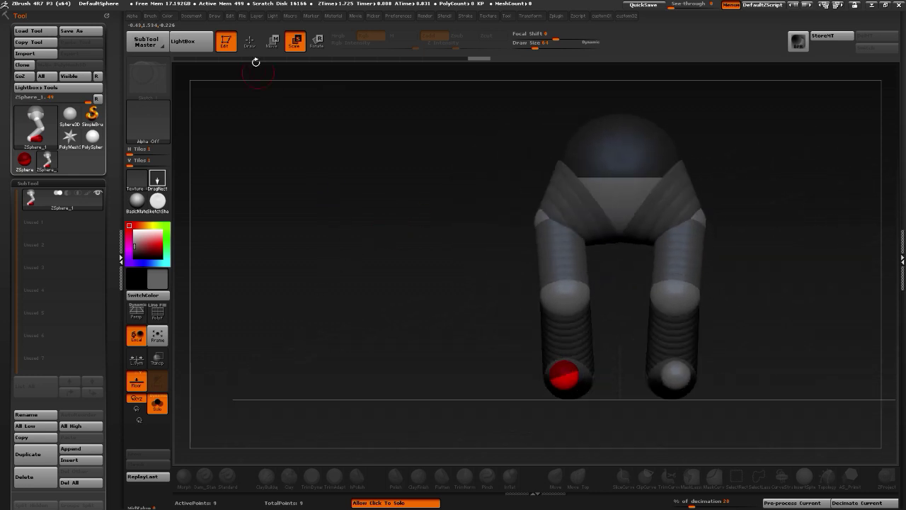
click(272, 41)
drag(564, 372, 566, 382)
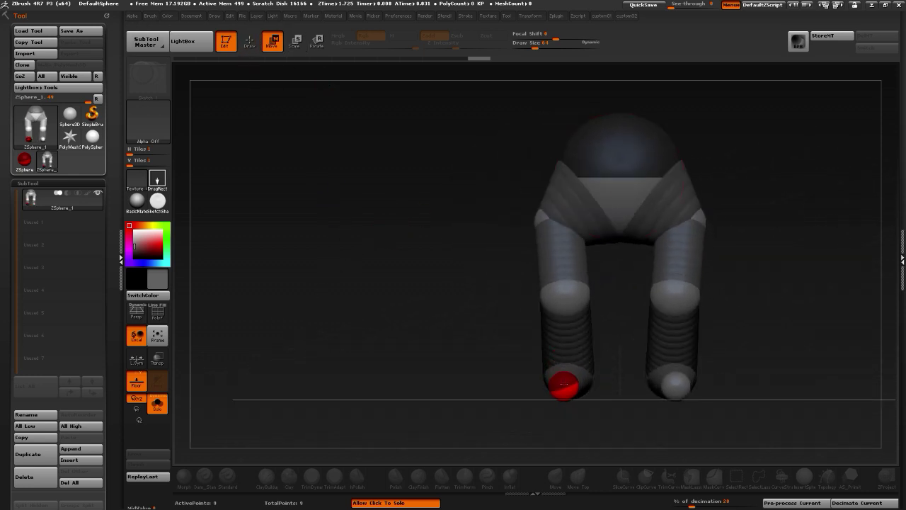
Move the hip ZSpheres slightly up and the knee ZSpheres down in the front view to lengthen the upper legs
drag(456, 299, 414, 304)
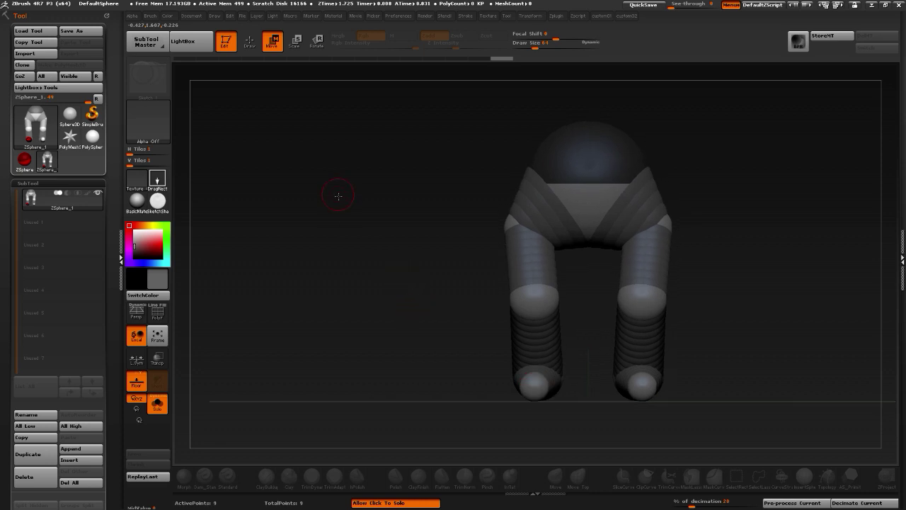
click(248, 44)
click(272, 43)
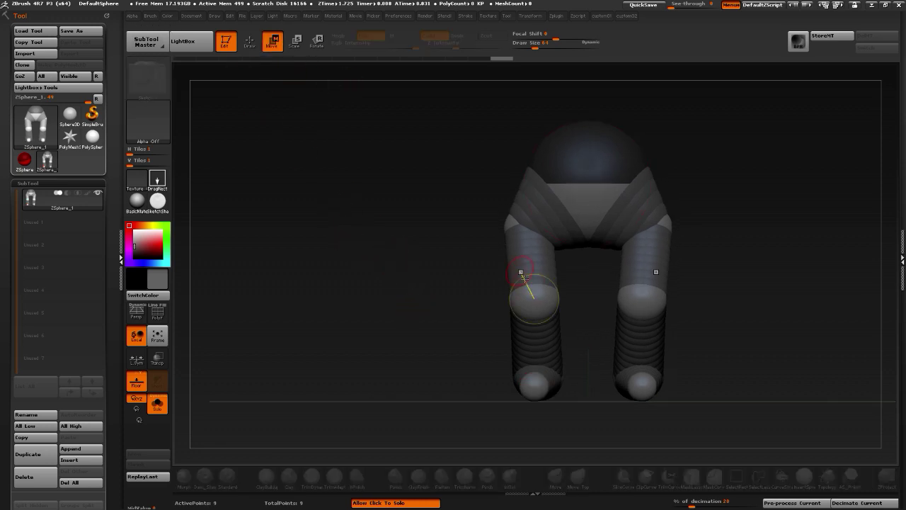
drag(535, 298, 542, 298)
mouse_move(525, 226)
mouse_down()
mouse_move(528, 206)
mouse_move(528, 216)
mouse_up()
drag(535, 307, 525, 316)
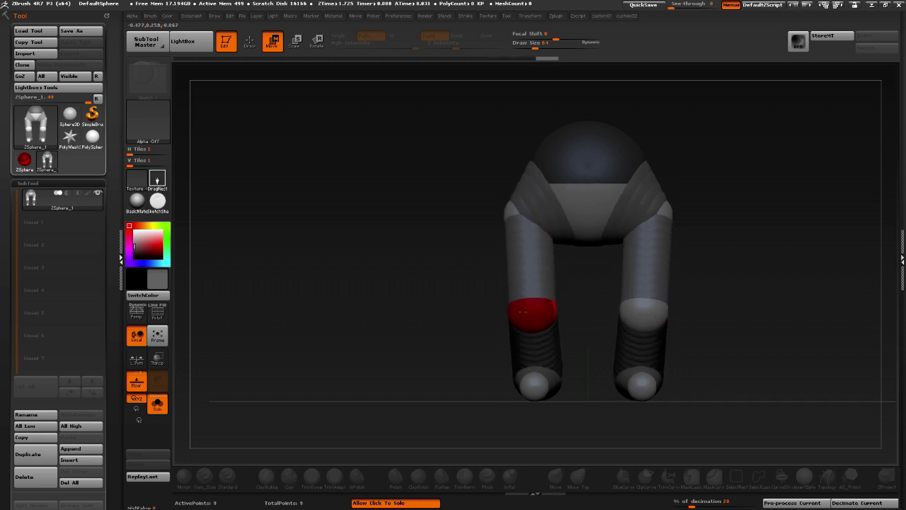
Refine the legs in side view by repositioning the knee, ankle and foot-end ZSpheres, finishing with the knees raised
drag(368, 275, 471, 273)
mouse_move(547, 305)
mouse_down()
mouse_move(530, 313)
mouse_move(556, 307)
mouse_up()
click(552, 386)
drag(456, 375, 461, 378)
drag(553, 385, 545, 388)
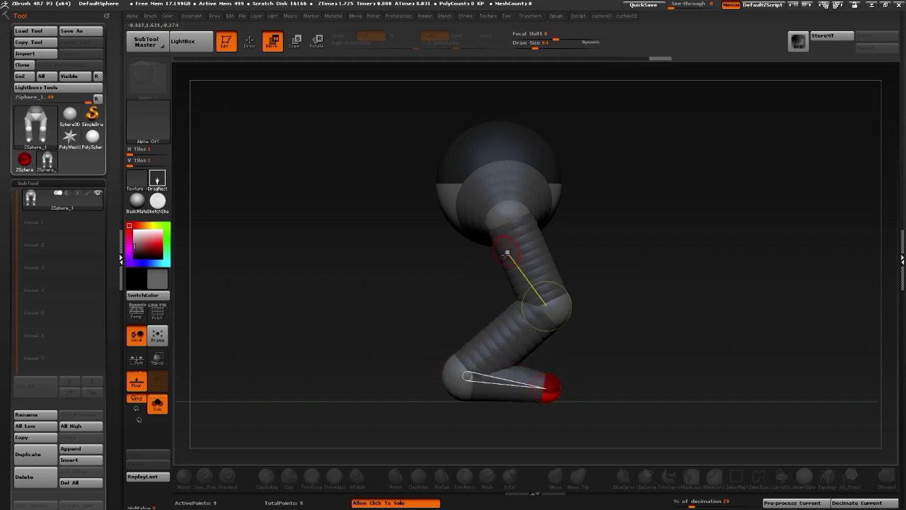
drag(552, 302, 551, 285)
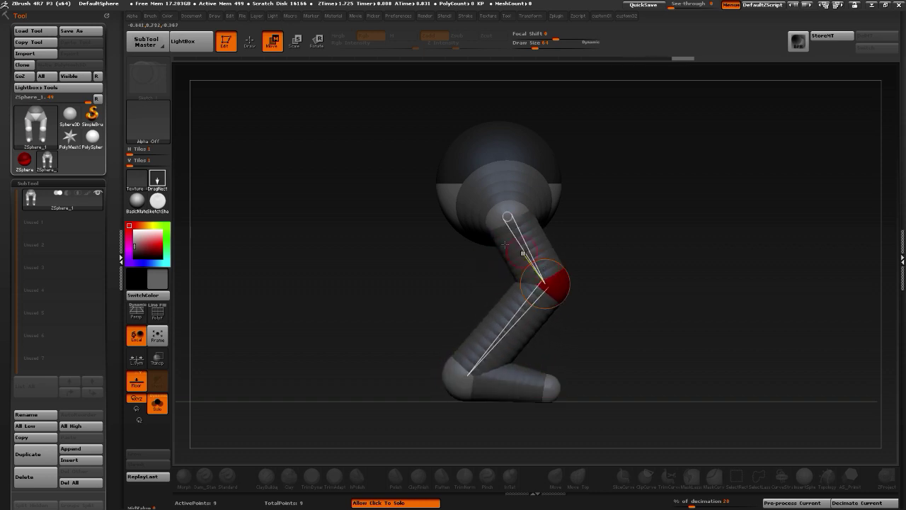
Scale up the hip-joint ZSpheres so the upper thighs become thicker
drag(421, 244, 333, 171)
click(295, 41)
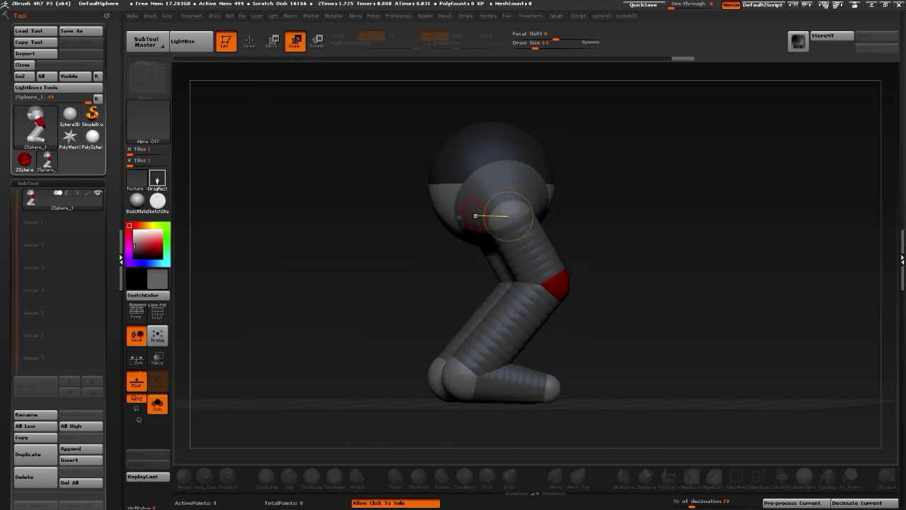
drag(506, 215, 595, 443)
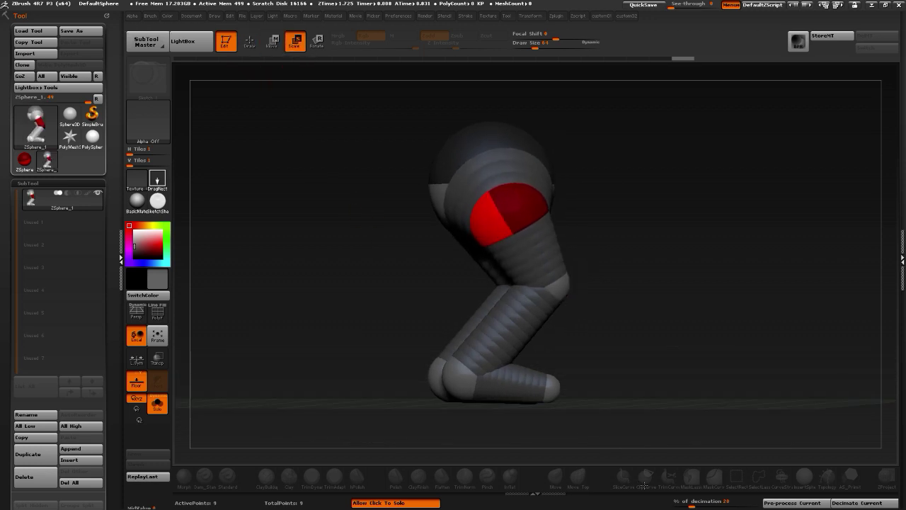
Add a centred ZSphere on top of the pelvis and a second one above it to start the torso
mouse_move(354, 243)
mouse_down()
mouse_move(279, 229)
mouse_move(345, 238)
mouse_move(335, 82)
mouse_up()
key(q)
mouse_move(548, 152)
mouse_down()
mouse_move(554, 170)
mouse_move(584, 194)
mouse_up()
key(ctrl+z)
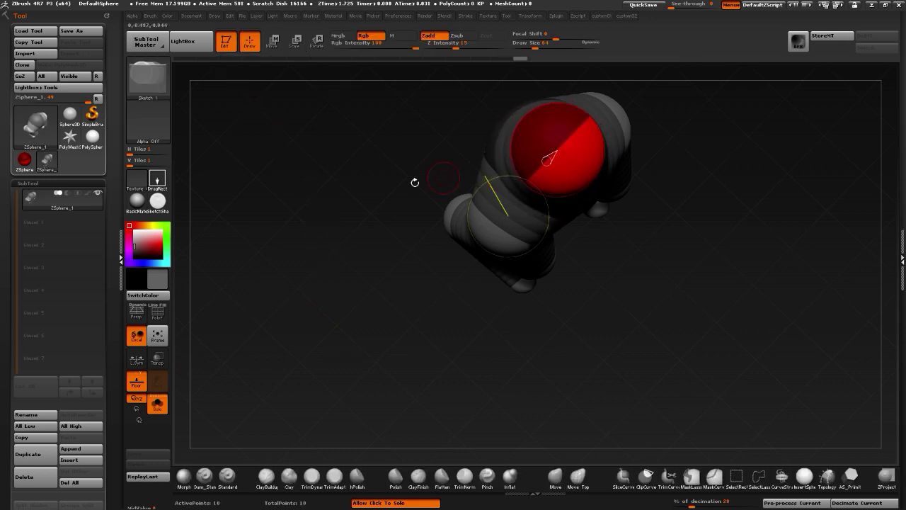
drag(415, 180, 339, 233)
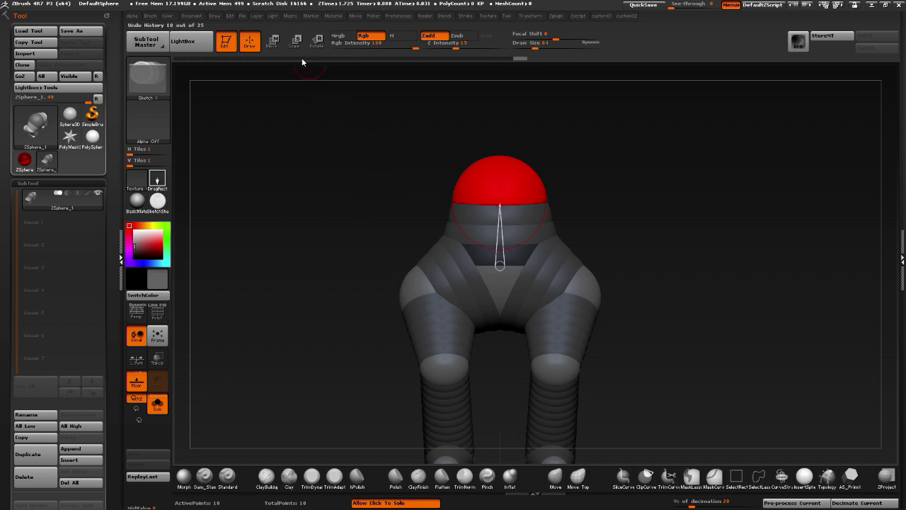
drag(303, 60, 282, 65)
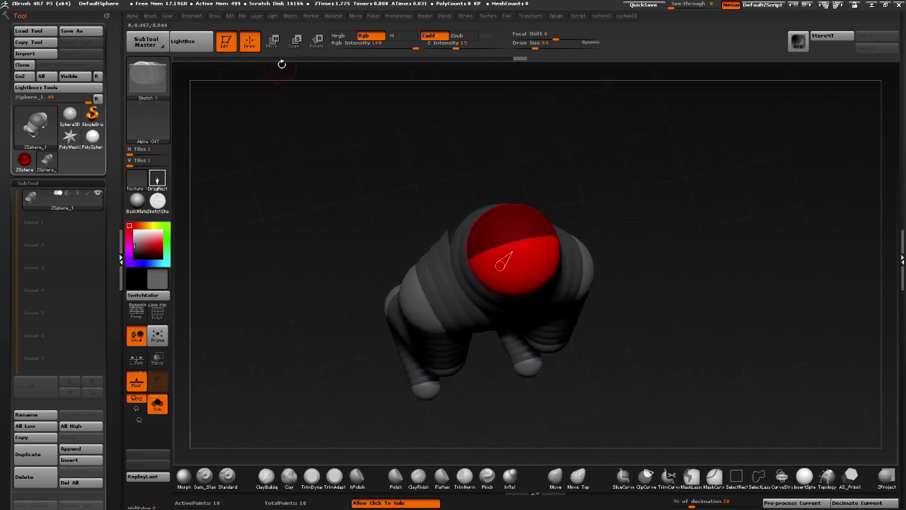
click(523, 243)
drag(366, 240, 338, 172)
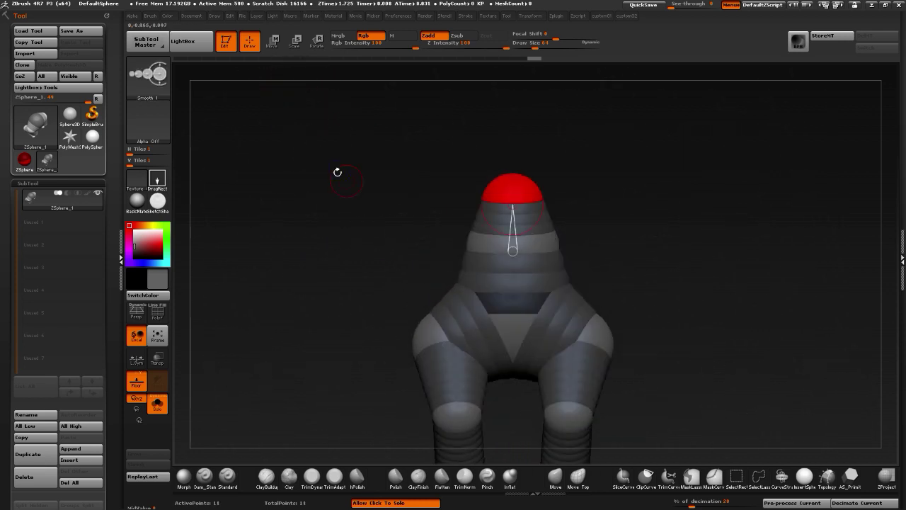
Move the uppermost torso ZSphere up and scale it to roughly the waist's width to form the chest
click(272, 48)
mouse_move(513, 189)
mouse_down()
mouse_move(512, 102)
mouse_move(512, 133)
mouse_move(575, 201)
mouse_up()
click(256, 47)
key(ctrl+z)
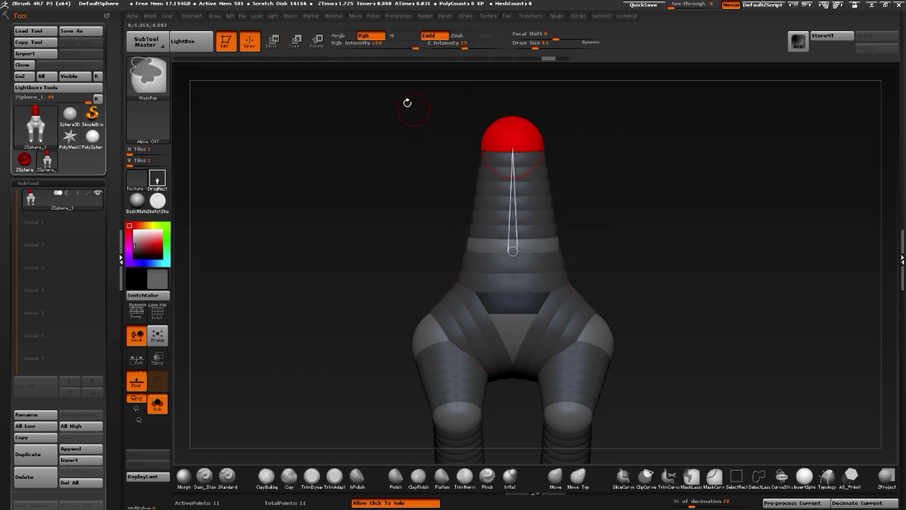
click(276, 42)
drag(487, 138, 570, 287)
click(295, 43)
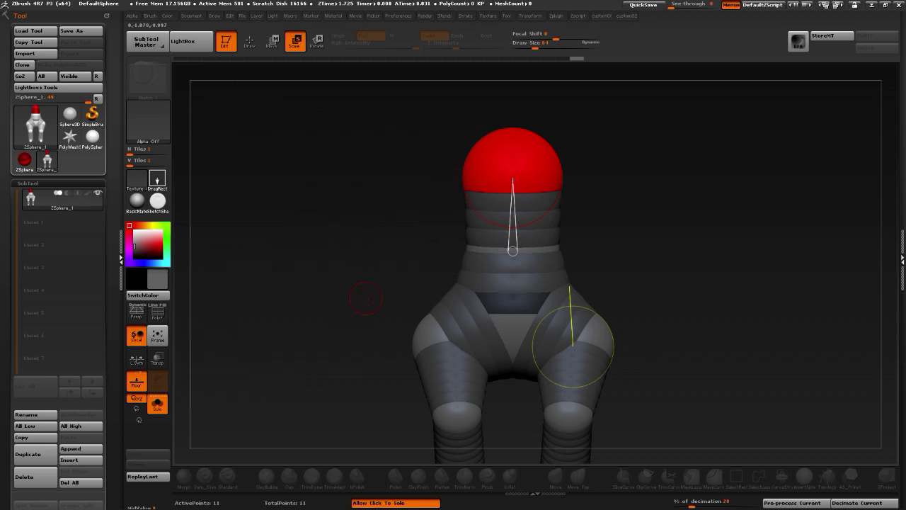
Switch to the photo viewer to check the creature reference image's proportions, and return to ZBrush
key(super)
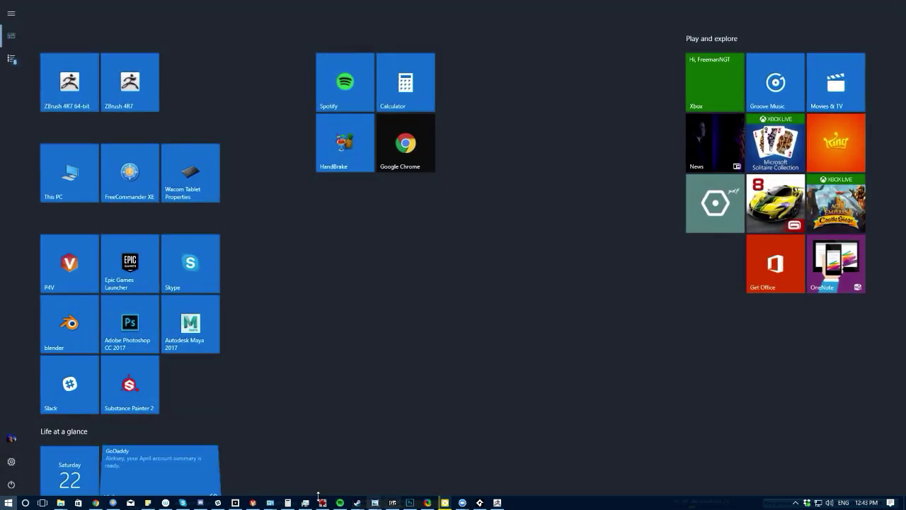
mouse_move(375, 501)
click(390, 465)
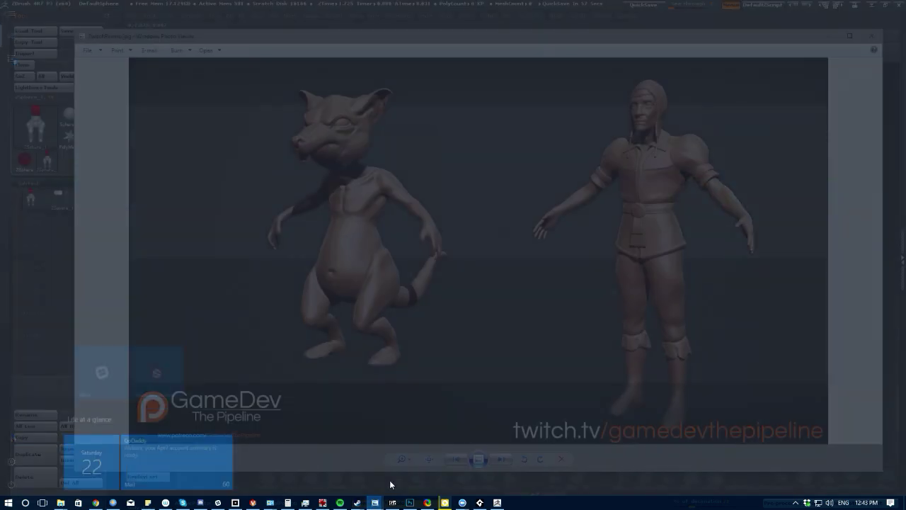
drag(246, 43, 346, 407)
click(351, 400)
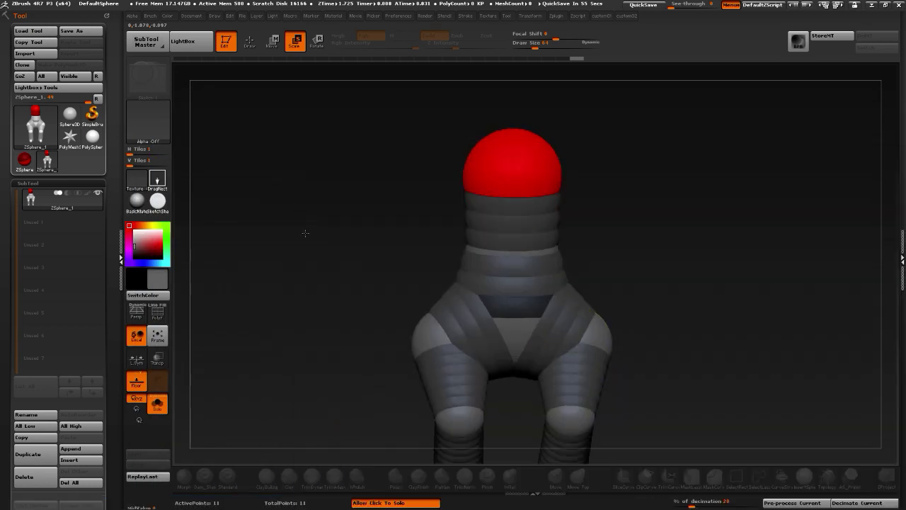
Add a symmetrical pair of ZSpheres on the sides of the chest to form the shoulders
drag(359, 221, 386, 254)
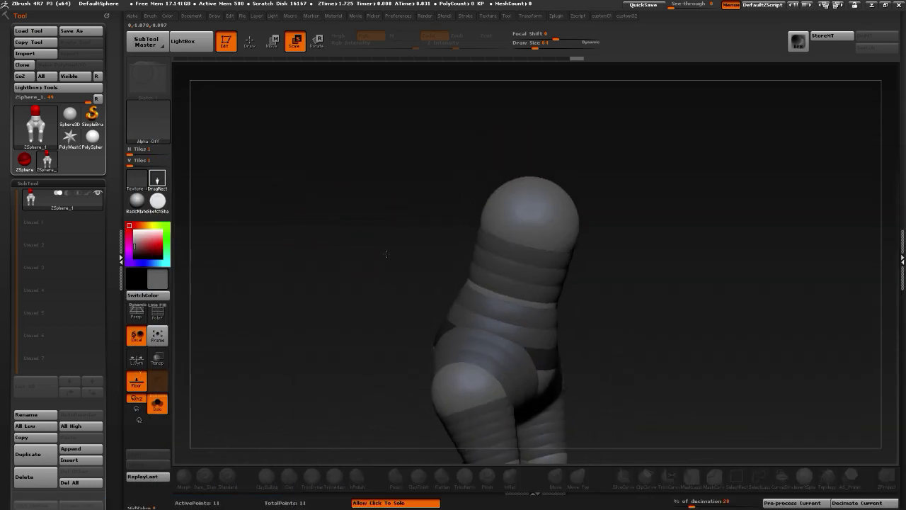
key(q)
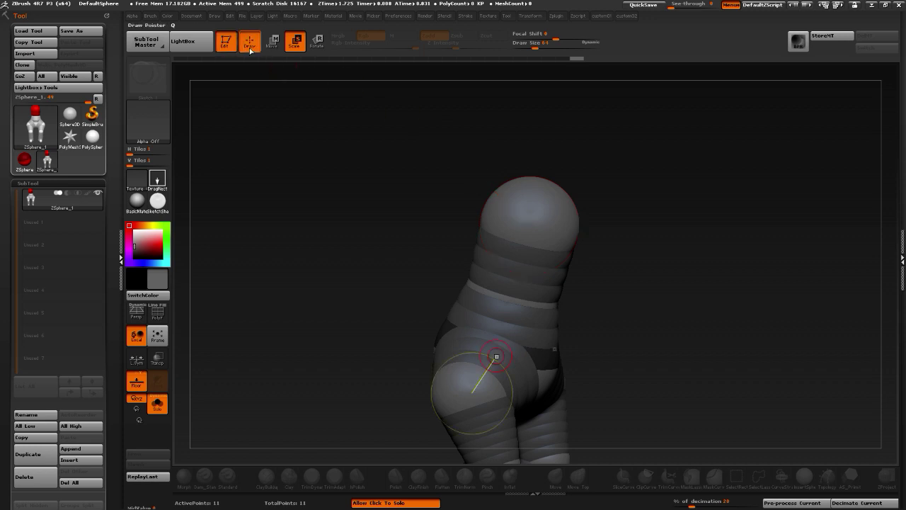
drag(505, 210, 469, 206)
drag(383, 196, 428, 221)
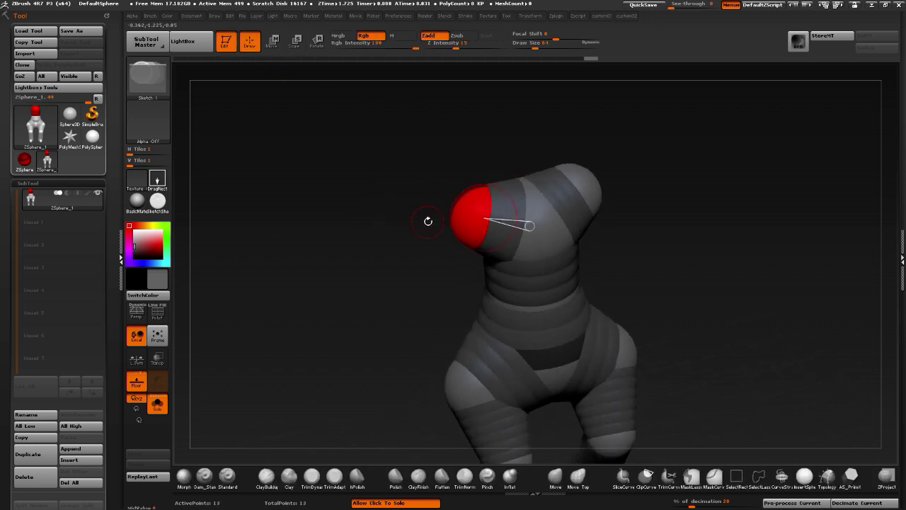
Add a centred neck ZSphere on top of the chest and a larger head ZSphere on it, and move the head up
drag(531, 190, 542, 208)
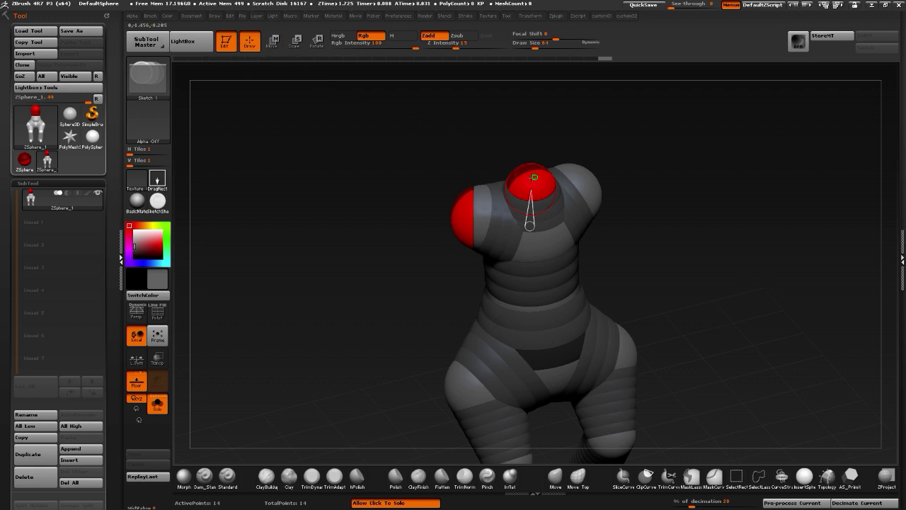
drag(530, 195, 546, 216)
key(w)
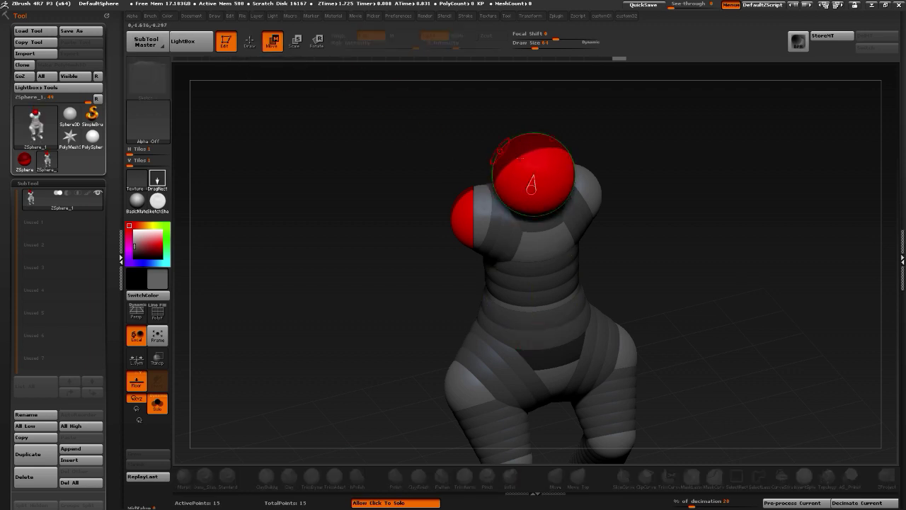
mouse_move(521, 178)
mouse_down()
mouse_move(523, 99)
mouse_move(529, 131)
mouse_up()
shift+drag(384, 162, 407, 169)
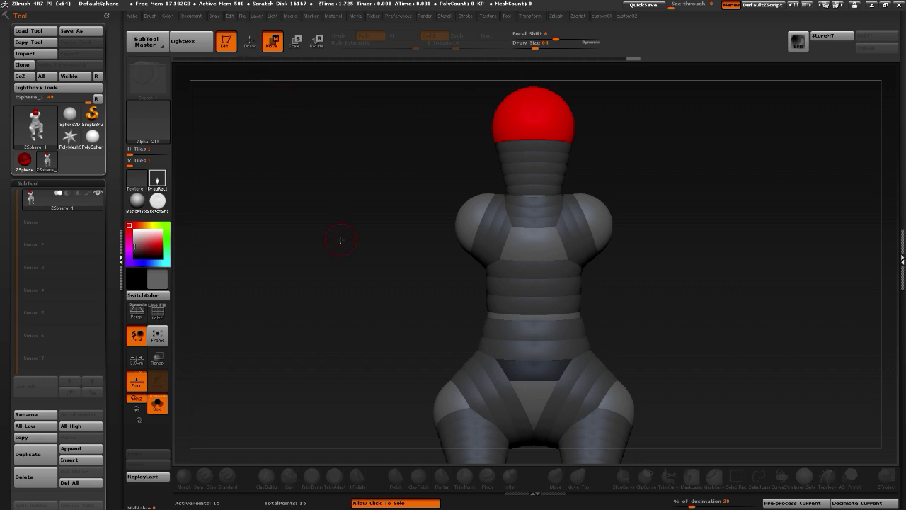
Move the shoulder ZSpheres slightly outward and down to widen the upper torso
click(247, 43)
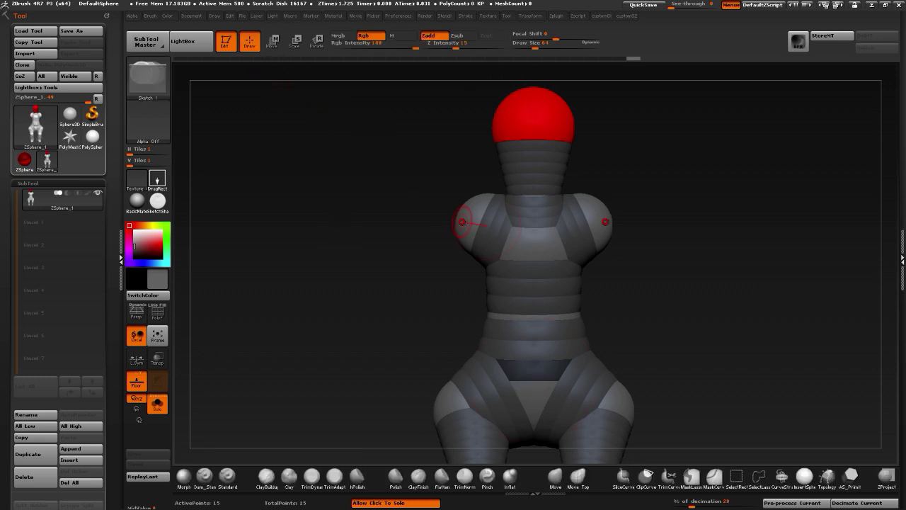
click(269, 42)
mouse_move(470, 208)
mouse_down()
mouse_move(460, 225)
mouse_move(458, 216)
mouse_up()
click(249, 43)
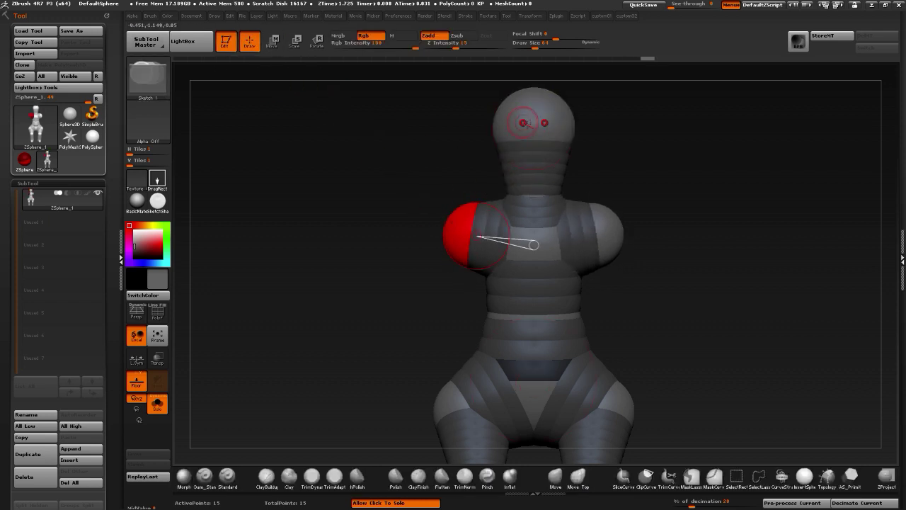
Add a centred ZSphere on the front of the head and move it forward and slightly down to form the snout
drag(533, 119, 534, 131)
mouse_move(396, 116)
mouse_down()
mouse_move(453, 124)
mouse_move(387, 120)
mouse_move(411, 112)
mouse_up()
click(273, 42)
drag(487, 119, 463, 130)
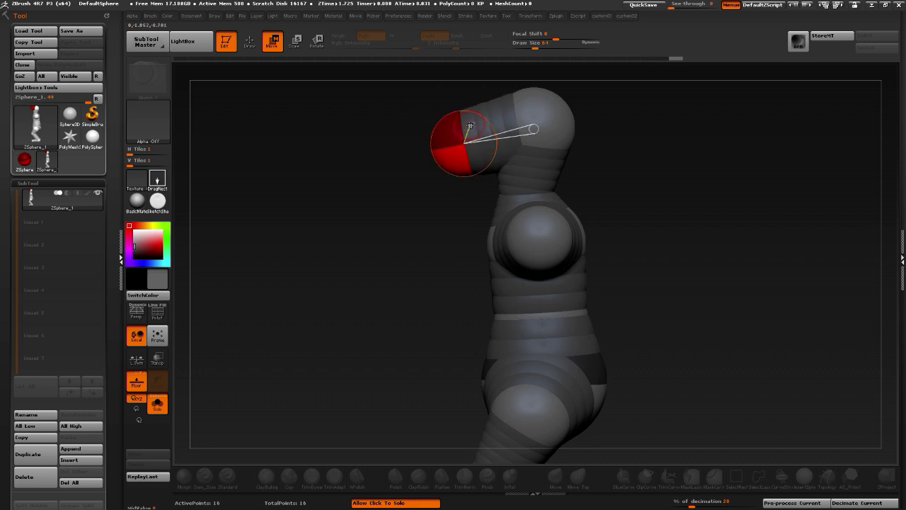
drag(330, 138, 289, 90)
Add a ZSphere pair on the outer sides of the shoulders to start the upper arms
click(252, 43)
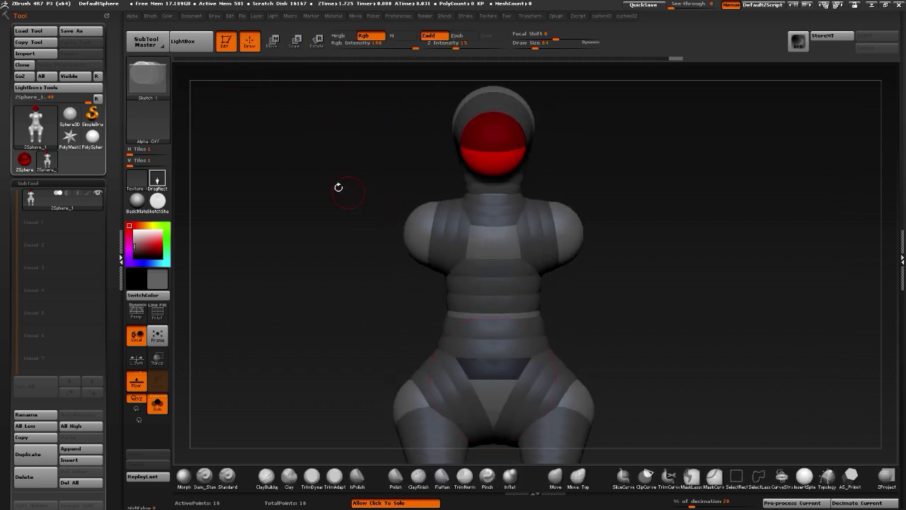
mouse_move(338, 186)
mouse_down()
mouse_move(403, 222)
mouse_move(390, 256)
mouse_up()
drag(311, 255, 266, 199)
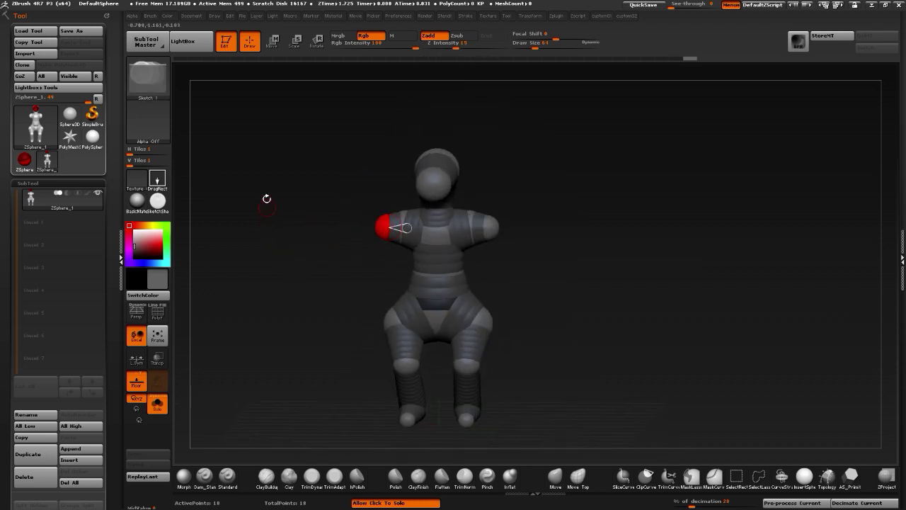
click(274, 43)
drag(316, 172, 343, 161)
Add another ZSphere pair at the arm ends and move it down and outward to form the forearms
click(251, 44)
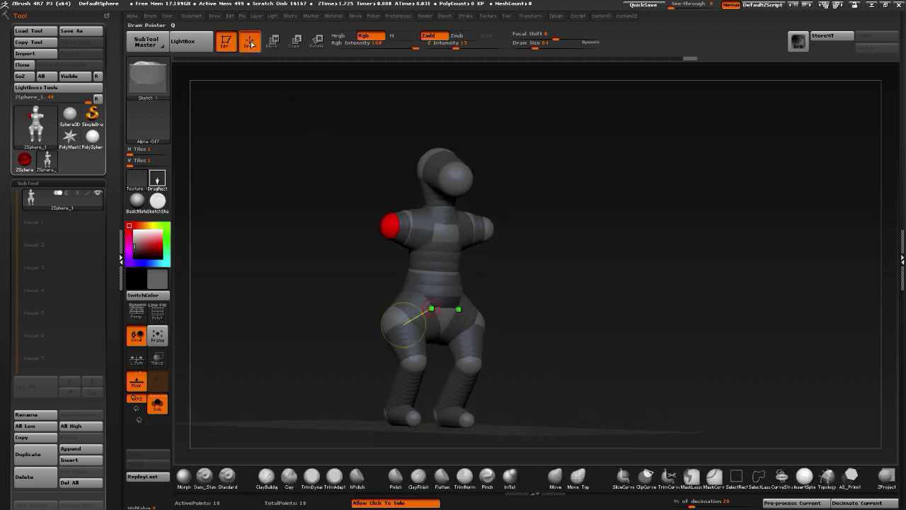
mouse_move(386, 224)
mouse_down()
mouse_move(385, 241)
mouse_move(360, 290)
mouse_move(352, 289)
mouse_move(392, 235)
mouse_move(388, 244)
mouse_up()
click(273, 41)
drag(297, 212, 309, 318)
drag(354, 346, 319, 324)
drag(279, 288, 297, 268)
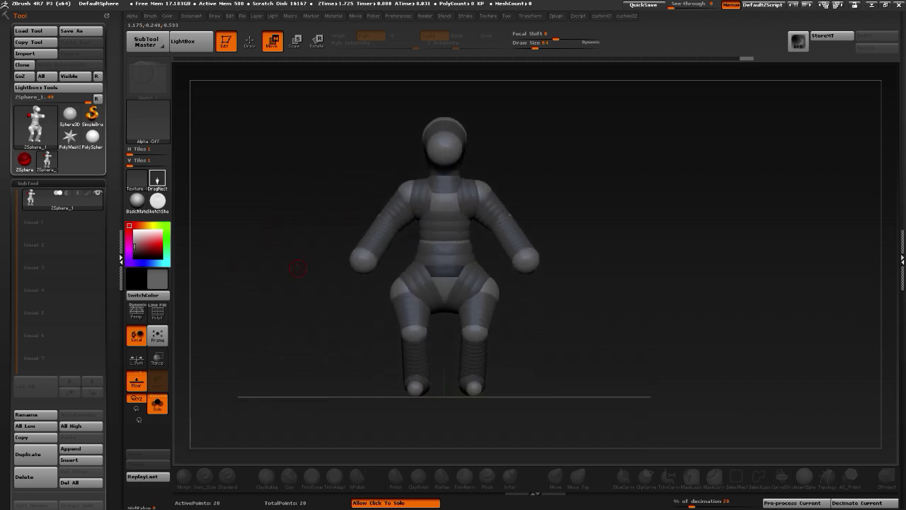
Move the hip ZSpheres slightly inward and adjust the pelvis ZSphere's position
drag(398, 296, 401, 295)
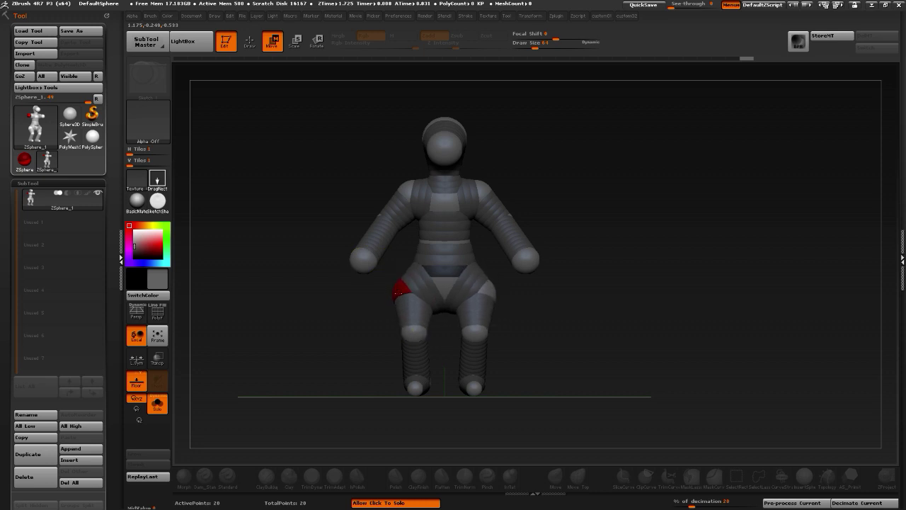
mouse_move(344, 165)
mouse_down()
mouse_move(247, 189)
mouse_move(279, 196)
mouse_move(257, 184)
mouse_move(287, 188)
mouse_move(405, 256)
mouse_up()
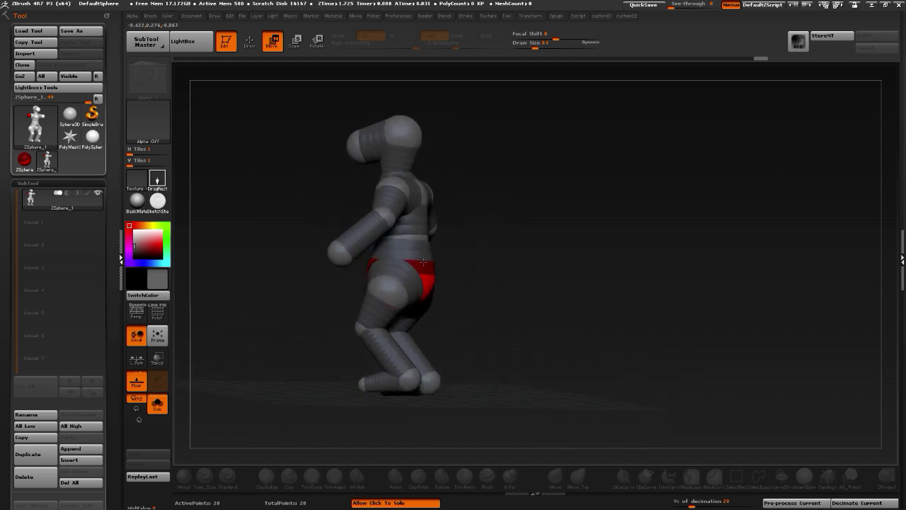
drag(242, 203, 409, 237)
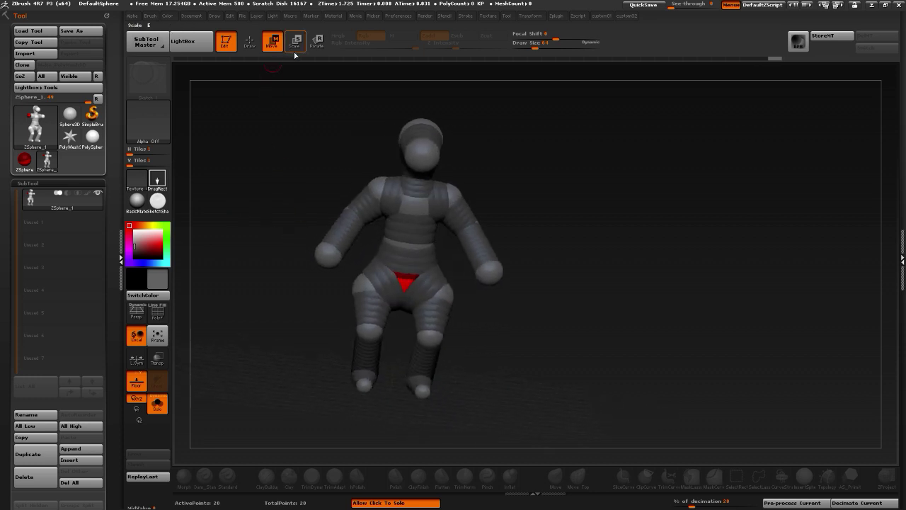
Scale the waist ZSphere and move it forward to form a protruding belly
key(e)
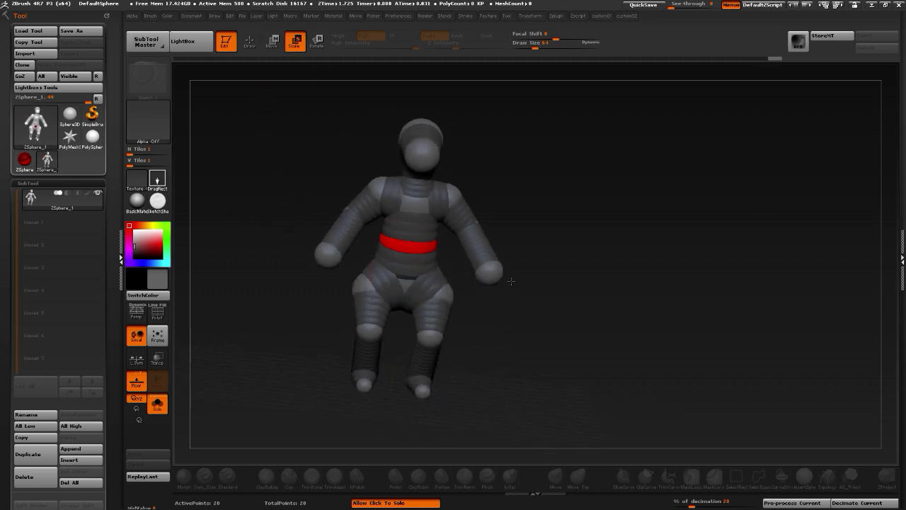
drag(238, 175, 170, 170)
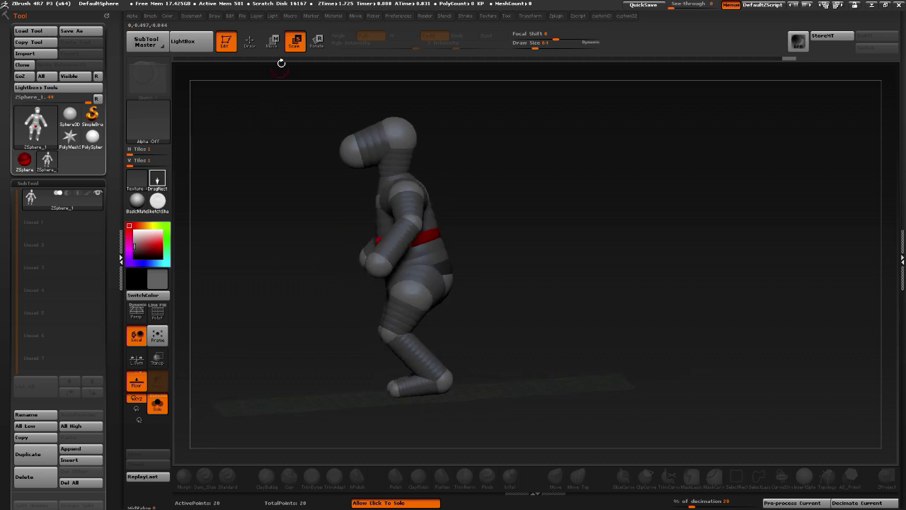
click(273, 42)
drag(266, 95, 368, 223)
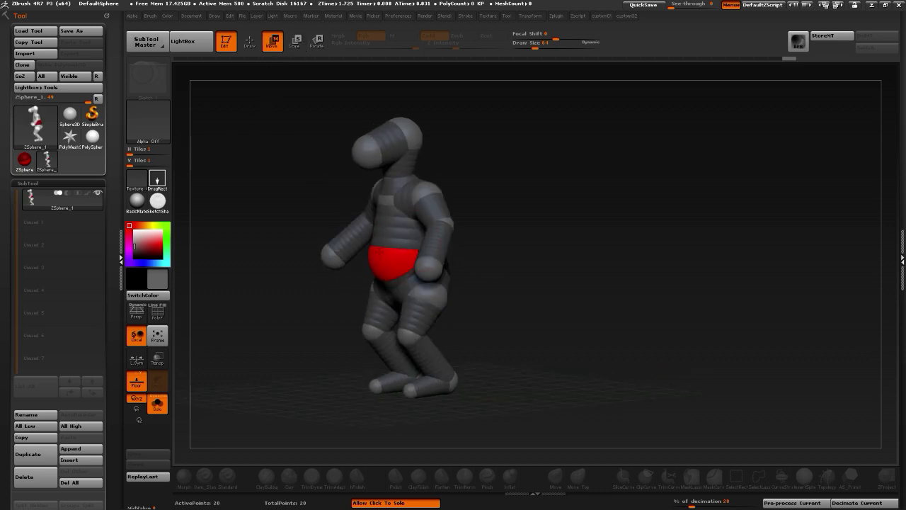
Add a ZSphere at the back of the pelvis and pull it backward and down into a long tail
drag(297, 247, 203, 263)
click(248, 42)
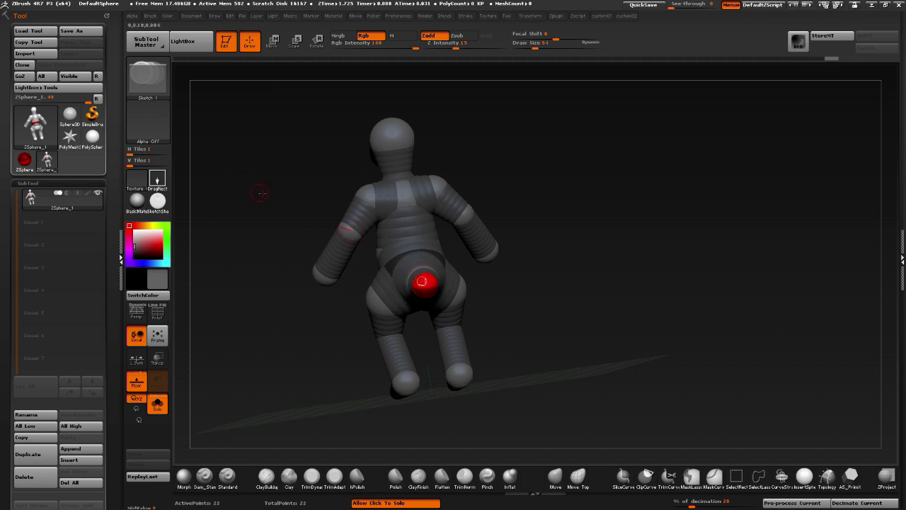
drag(260, 194, 306, 192)
key(w)
mouse_move(432, 280)
mouse_down()
mouse_move(458, 306)
mouse_move(499, 322)
mouse_move(495, 310)
mouse_up()
drag(241, 310, 286, 309)
Insert two ZSpheres along the tail and move its joints so the end section bends to run nearly level
click(251, 42)
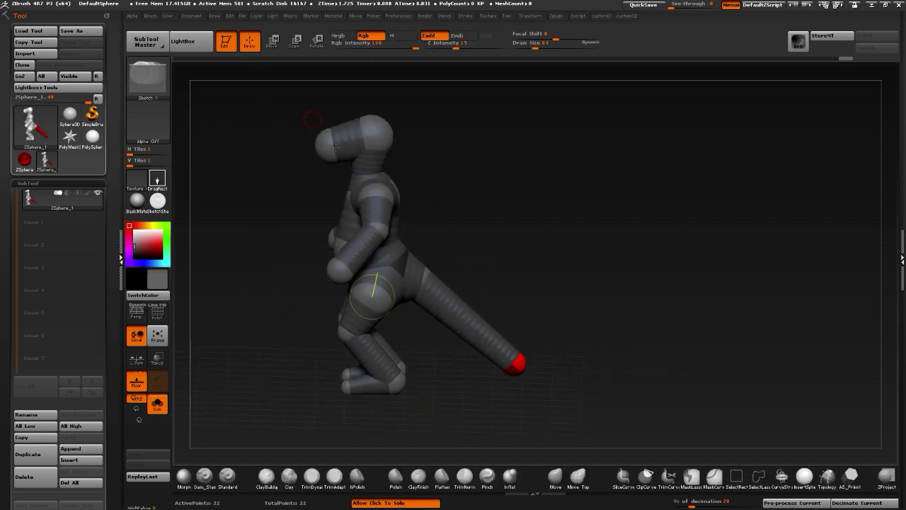
click(448, 307)
click(479, 333)
key(w)
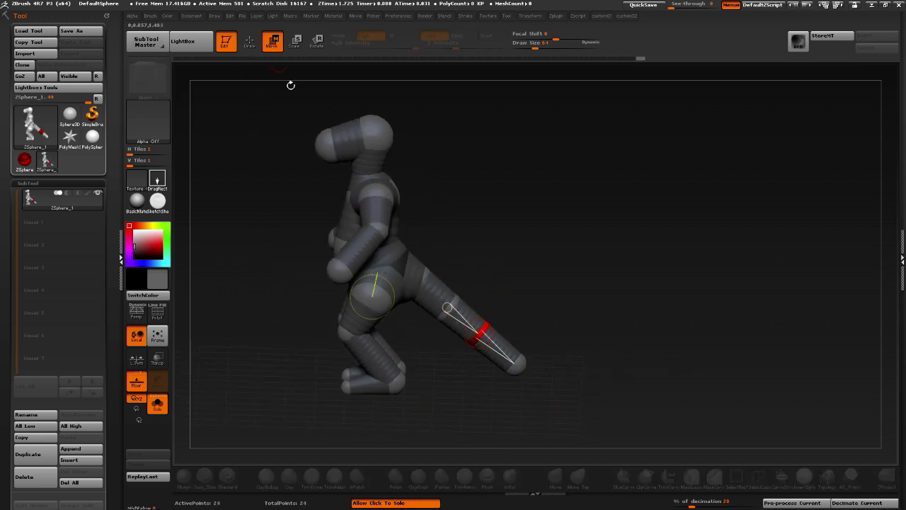
drag(515, 362, 548, 338)
mouse_move(479, 342)
mouse_down()
mouse_move(482, 356)
mouse_move(468, 362)
mouse_move(487, 345)
mouse_up()
click(444, 314)
drag(445, 312, 455, 306)
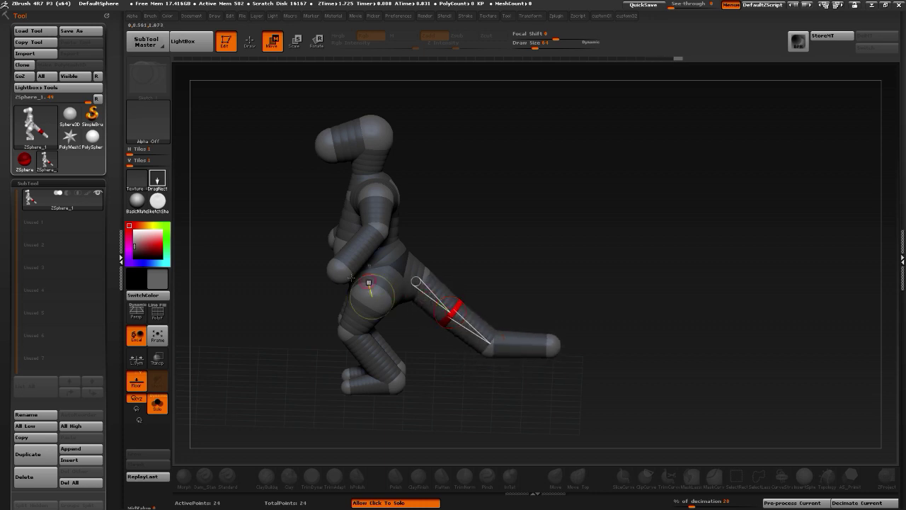
drag(287, 285, 353, 315)
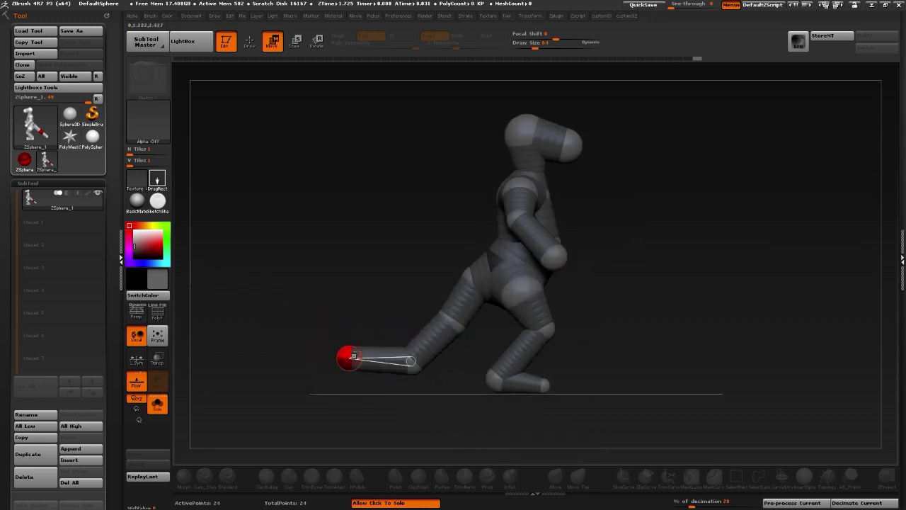
click(248, 44)
click(347, 358)
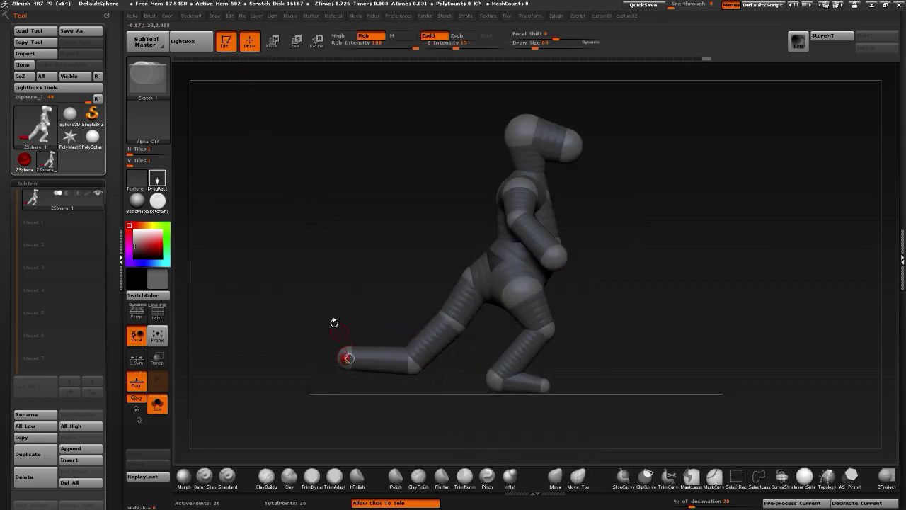
key(ctrl+z)
Taper the tail by shrinking its tip ZSphere to a point and enlarging its base ZSphere, moved slightly toward the pelvis
key(w)
click(296, 46)
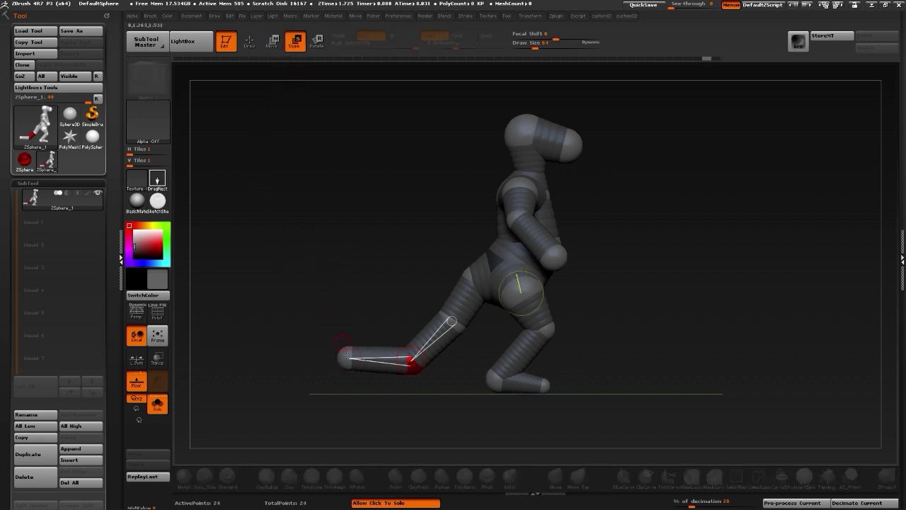
drag(347, 356, 297, 250)
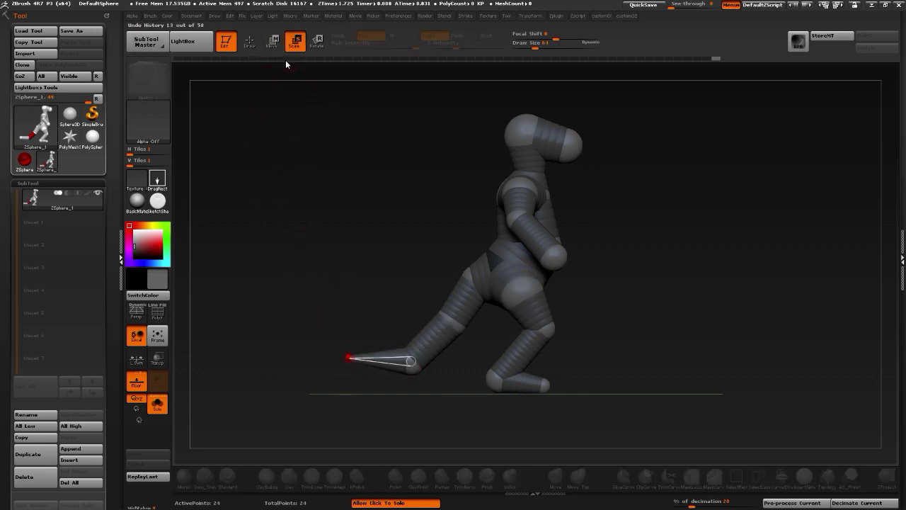
drag(468, 273, 553, 371)
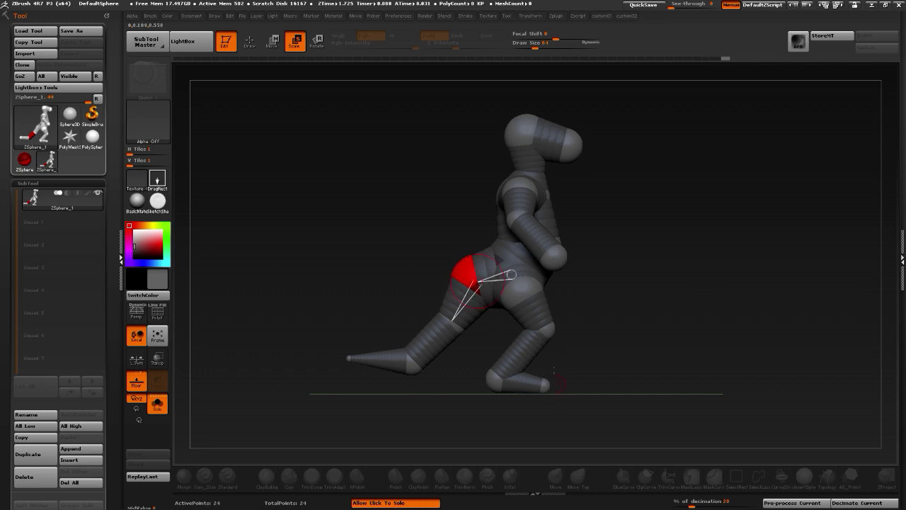
click(272, 42)
drag(479, 282, 490, 286)
Scale down the ZSpheres at the ends of the forearms to narrow the wrists
drag(401, 227, 262, 230)
click(295, 41)
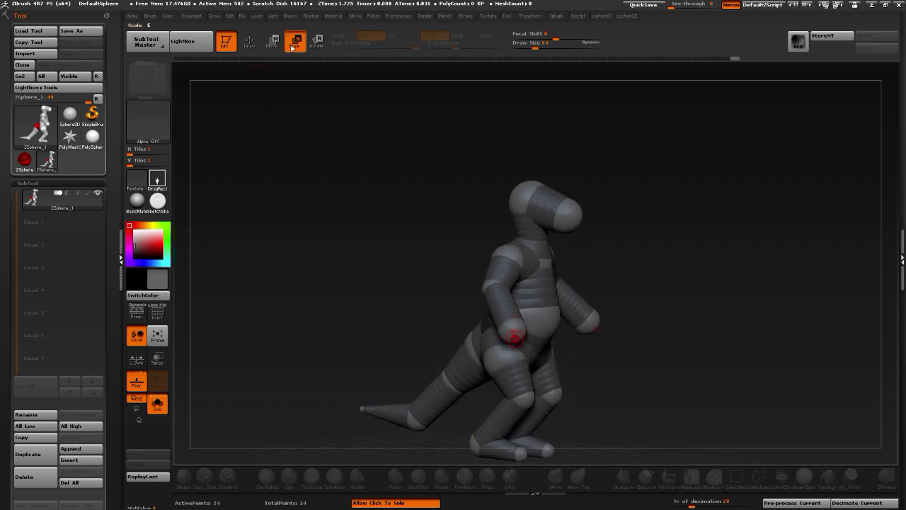
drag(508, 322, 315, 243)
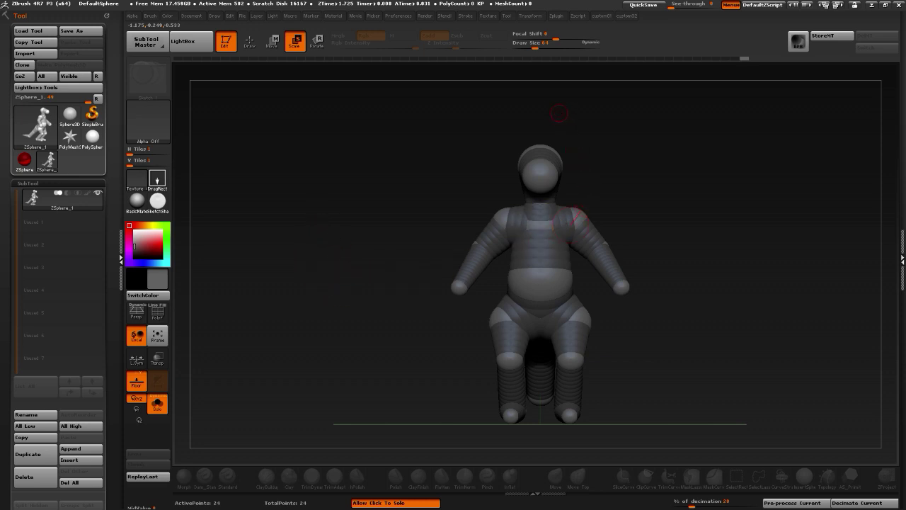
Toggle the adaptive skin preview and examine the creature's mesh from several angles
drag(304, 255, 325, 297)
key(a)
key(a)
key(a)
key(a)
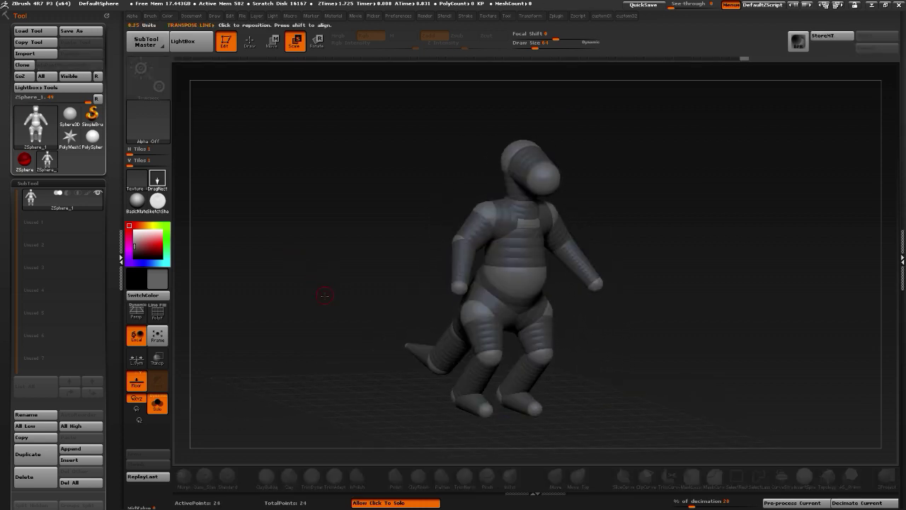
key(a)
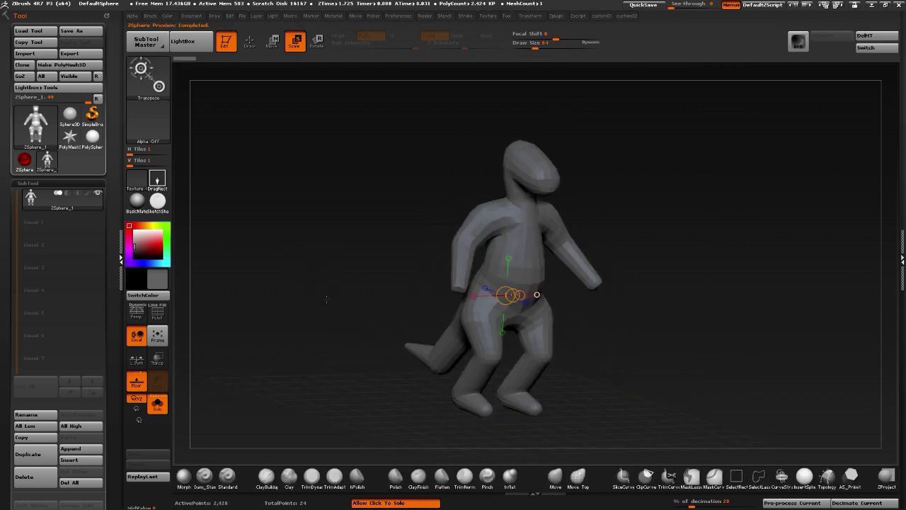
drag(324, 298, 272, 276)
key(a)
key(a)
drag(317, 302, 247, 200)
drag(297, 231, 306, 274)
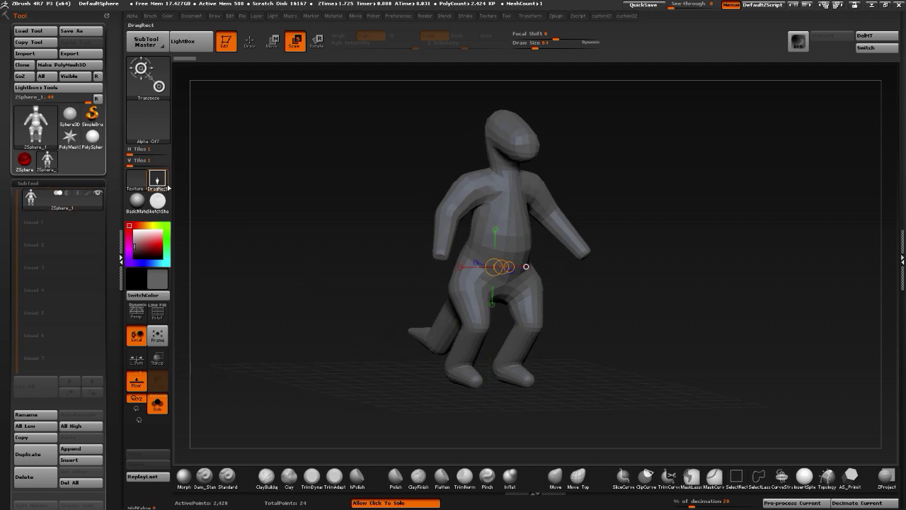
Make an adaptive skin from the ZSphere model and switch to the generated skin mesh tool
drag(12, 307, 10, 329)
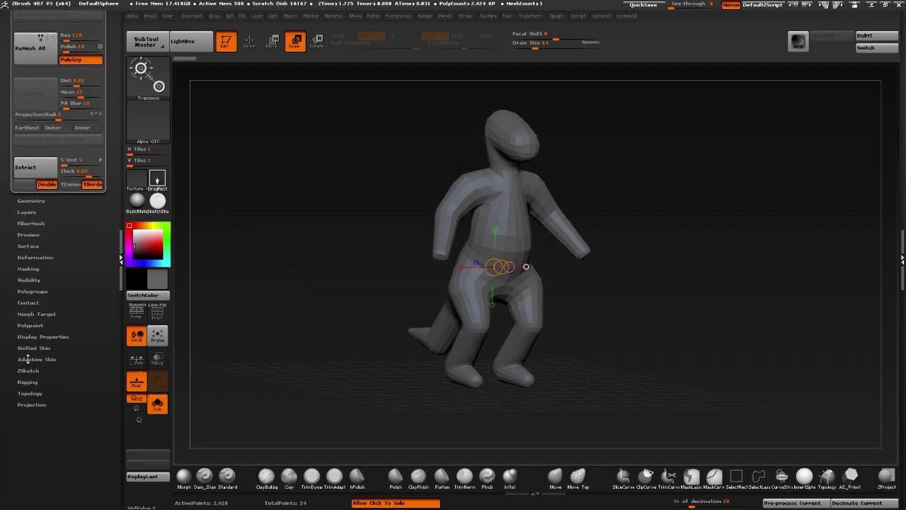
click(25, 359)
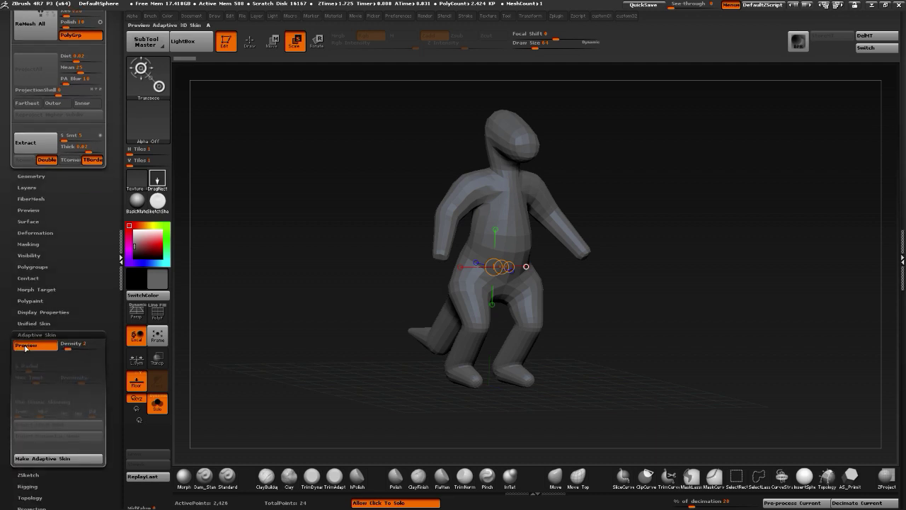
click(27, 345)
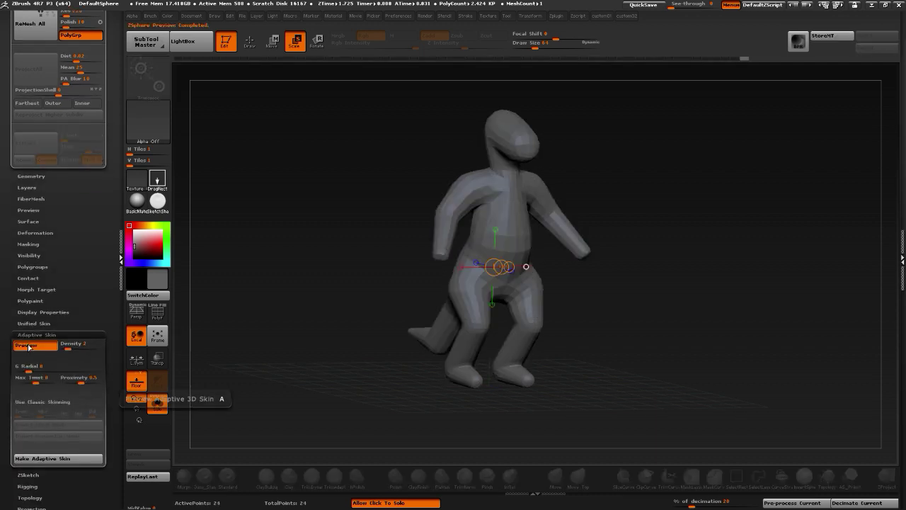
click(32, 458)
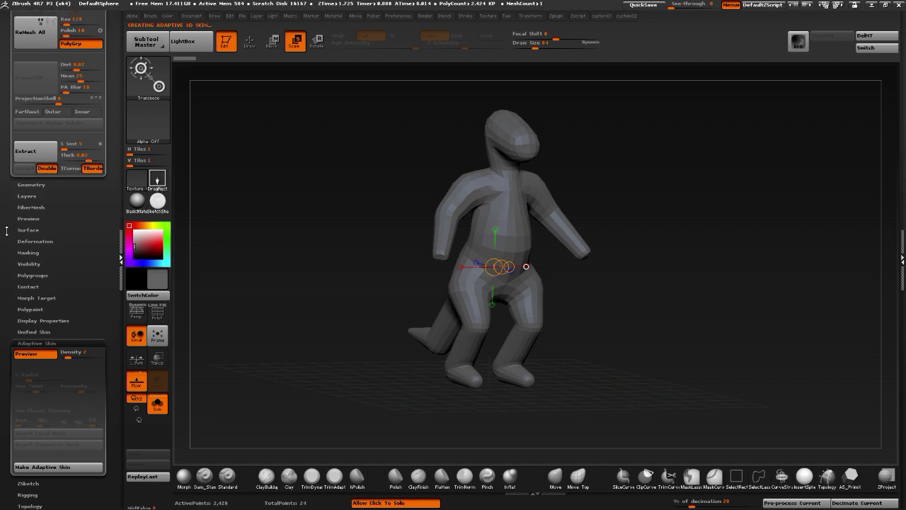
click(49, 163)
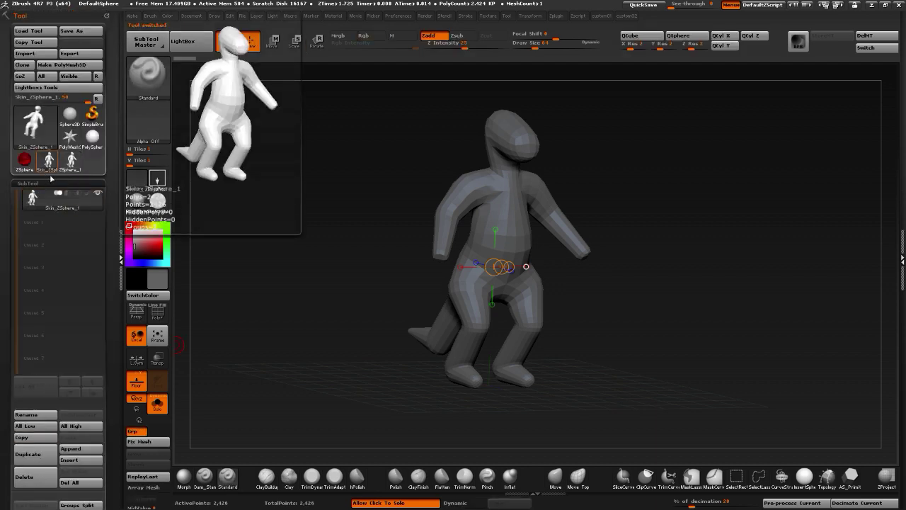
Hide the floor grid and switch to the Move brush for reshaping the skin mesh
click(350, 293)
drag(332, 297, 457, 256)
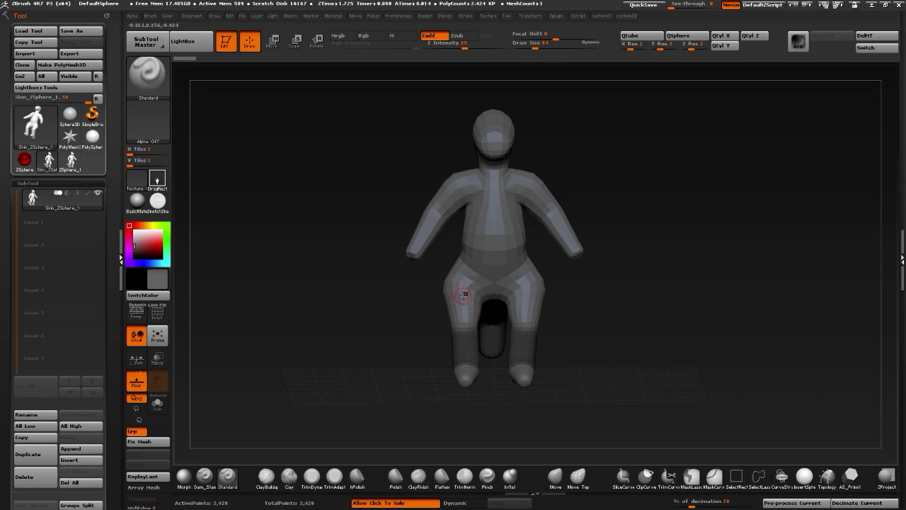
drag(336, 276, 321, 289)
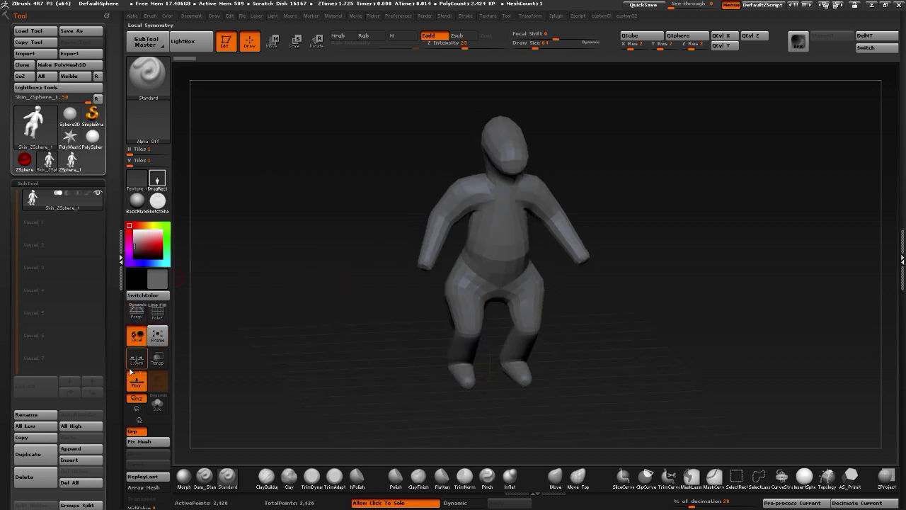
mouse_move(299, 347)
mouse_down()
mouse_move(309, 317)
mouse_move(320, 338)
mouse_move(299, 361)
mouse_up()
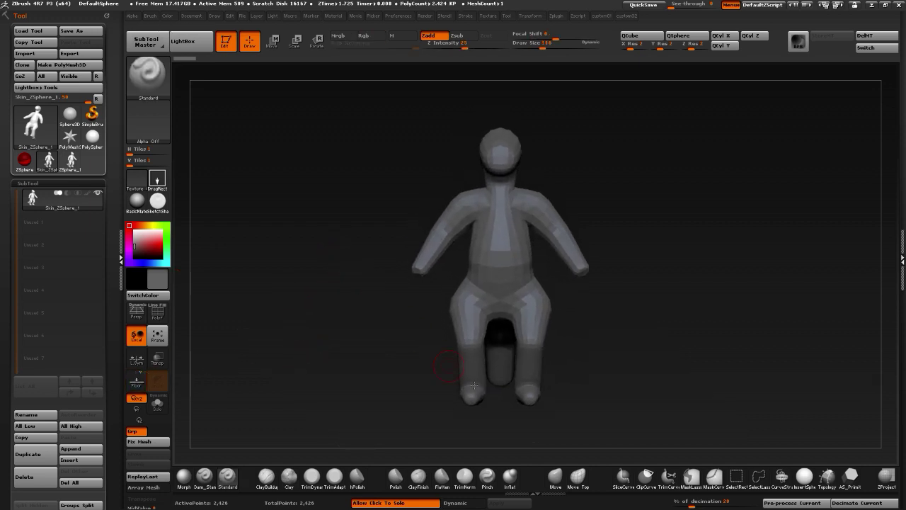
click(555, 474)
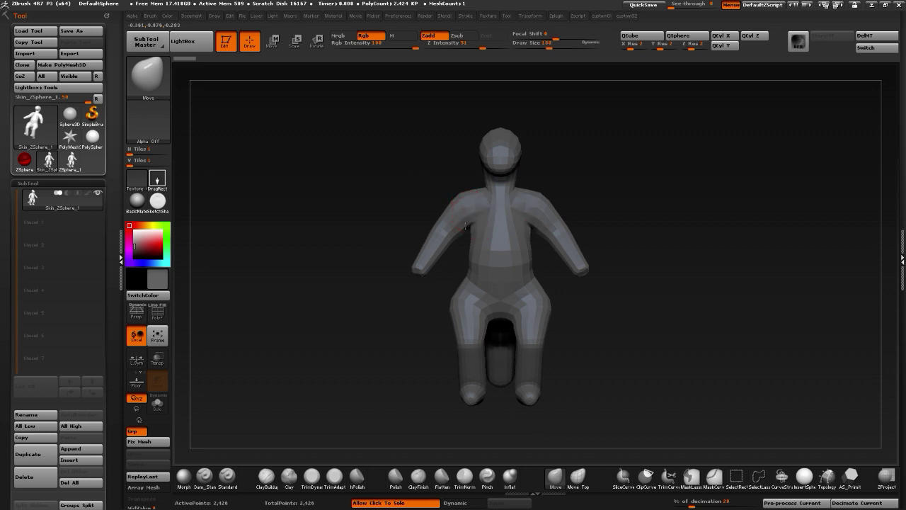
Reshape the head with the Move brush, pulling its upper sides out into pointed ears and refining the snout
drag(304, 185, 347, 185)
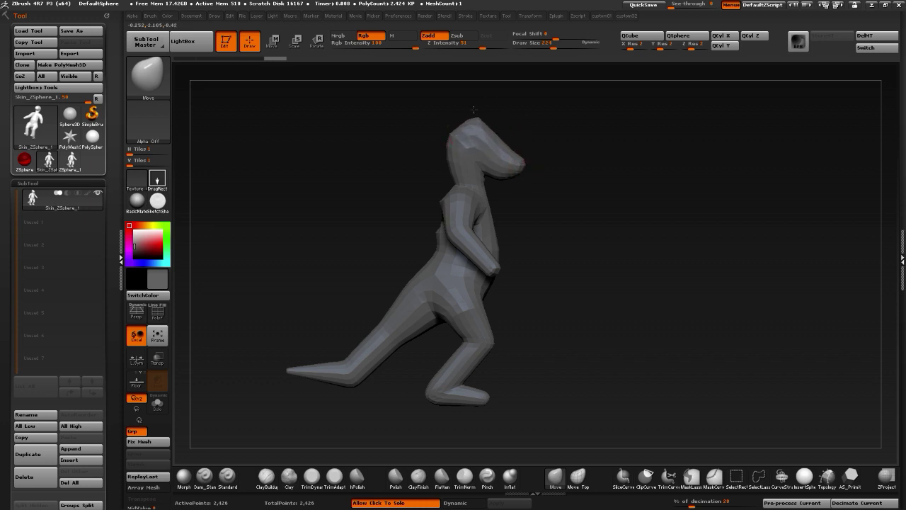
drag(432, 104, 354, 121)
drag(477, 145, 464, 141)
mouse_move(363, 116)
mouse_down()
mouse_move(429, 112)
mouse_move(374, 119)
mouse_move(390, 128)
mouse_up()
drag(326, 146, 384, 152)
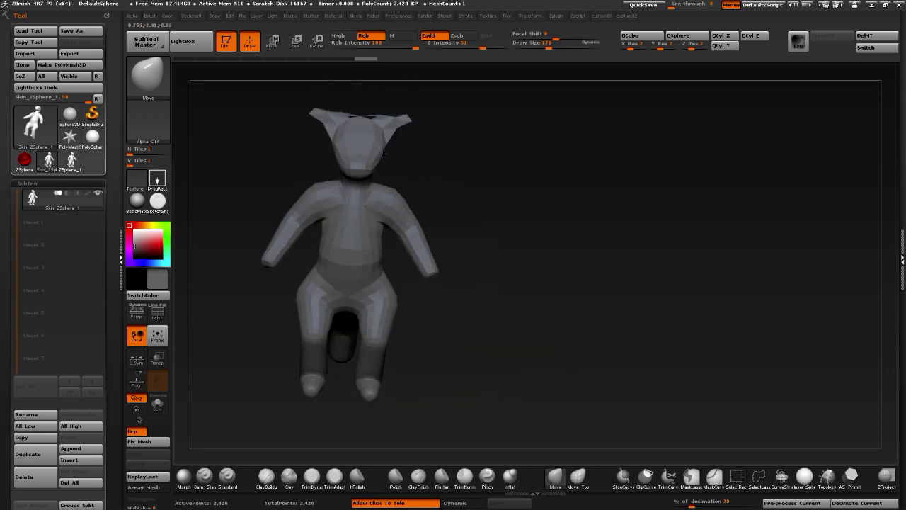
drag(274, 121, 317, 164)
drag(244, 144, 339, 198)
mouse_move(269, 163)
mouse_down()
mouse_move(350, 212)
mouse_move(360, 245)
mouse_move(345, 284)
mouse_up()
drag(201, 280, 380, 297)
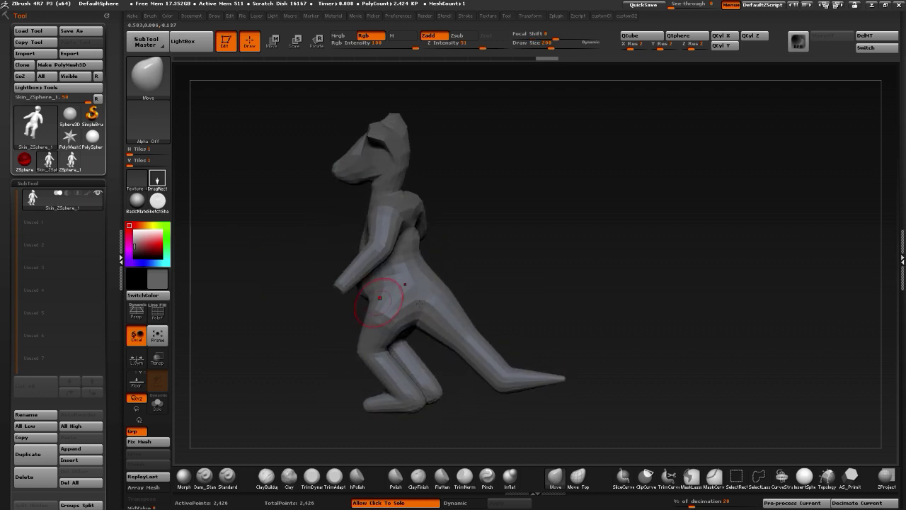
Lengthen the tail and soften its bend using the Move brush at draw size 154, and smooth it into a continuous curve
mouse_move(310, 303)
alt+mouse_down()
mouse_move(301, 314)
mouse_move(311, 302)
alt+mouse_up()
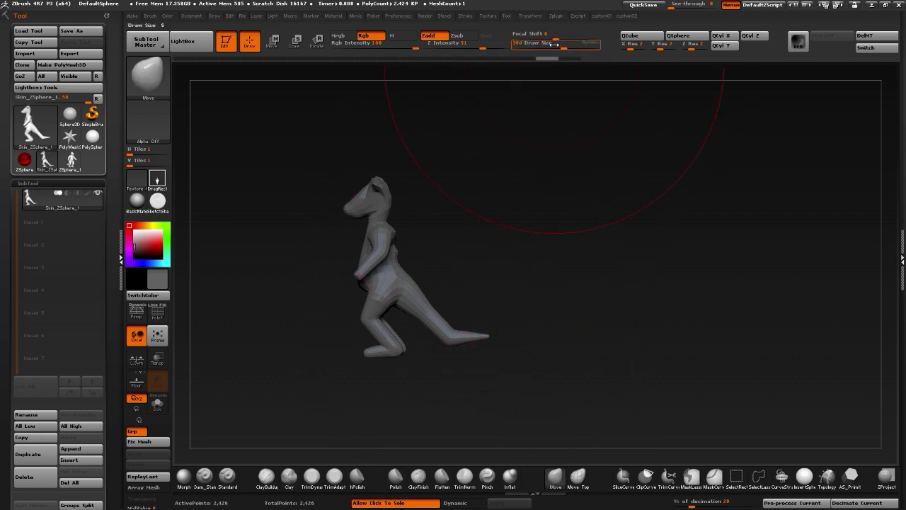
drag(564, 43, 546, 42)
drag(486, 336, 514, 335)
drag(437, 307, 434, 319)
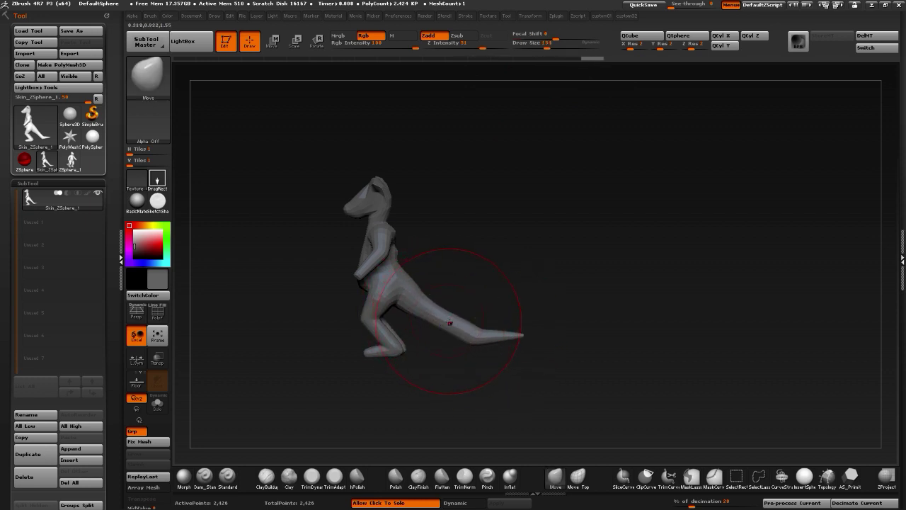
key(shift)
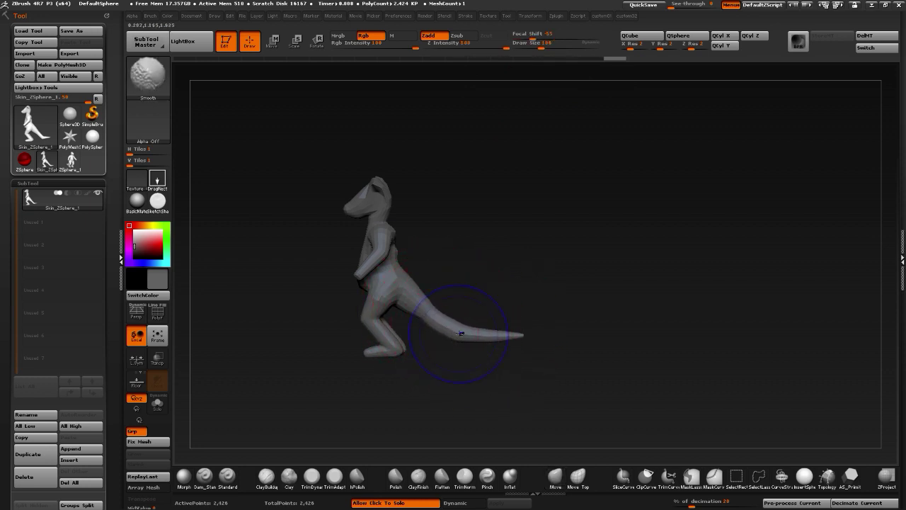
mouse_move(497, 334)
shift+mouse_down()
mouse_move(516, 334)
mouse_move(446, 335)
shift+mouse_up()
key(shift)
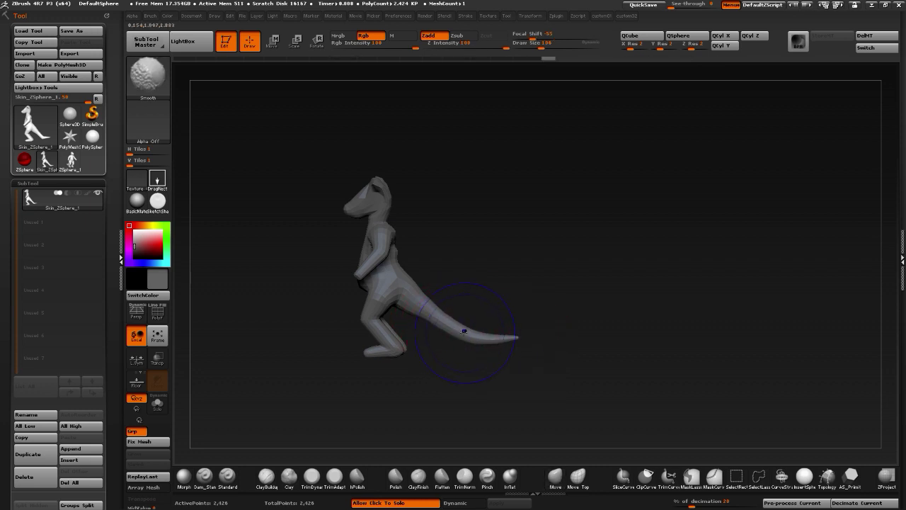
Choose the Hand mesh of the IMM BParts brush and try to insert it at the end of the creature's arm
mouse_move(524, 396)
mouse_down()
mouse_move(368, 420)
mouse_move(368, 333)
mouse_move(338, 307)
mouse_up()
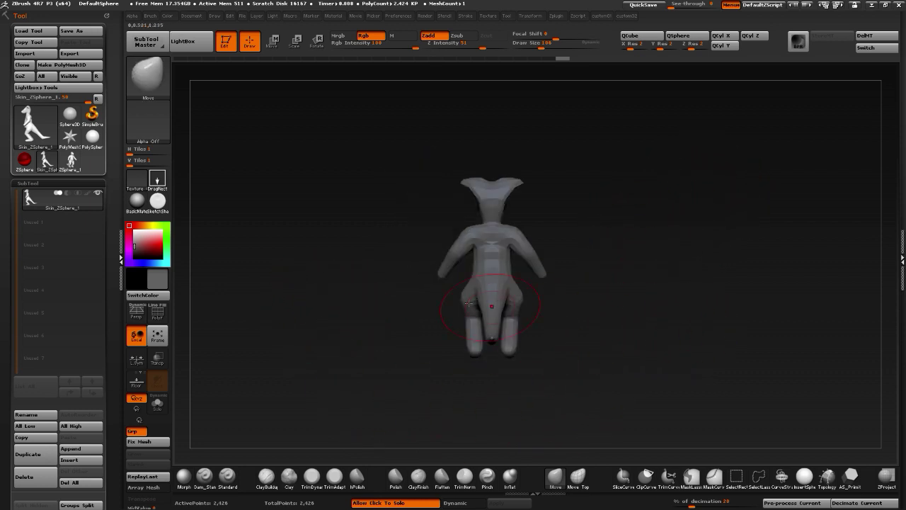
drag(304, 282, 418, 289)
drag(262, 291, 254, 212)
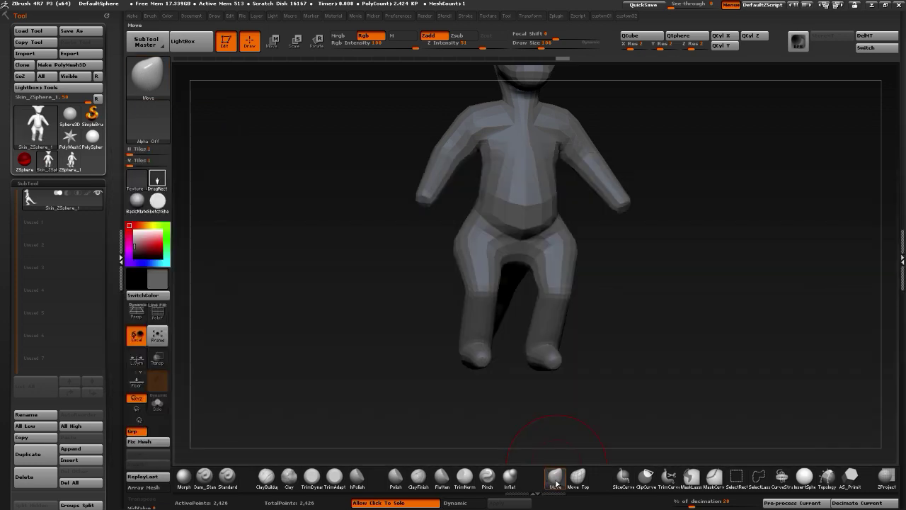
key(b)
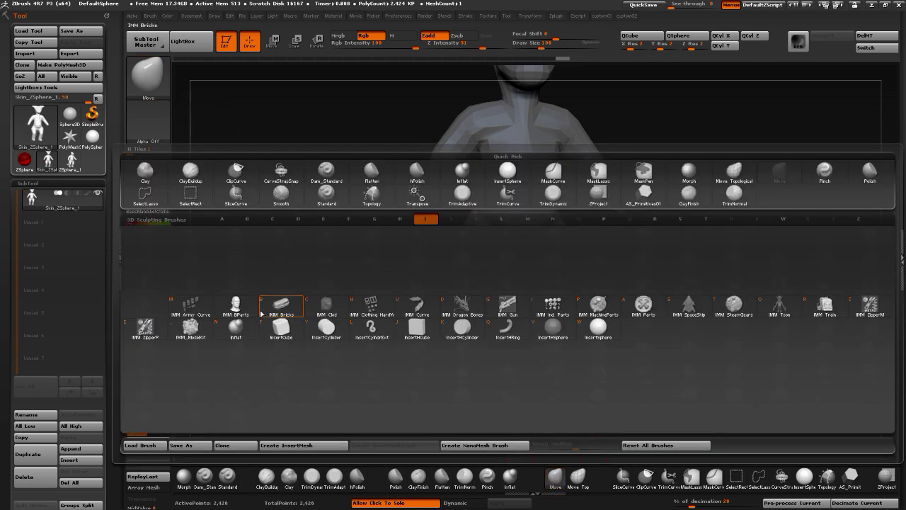
key(m)
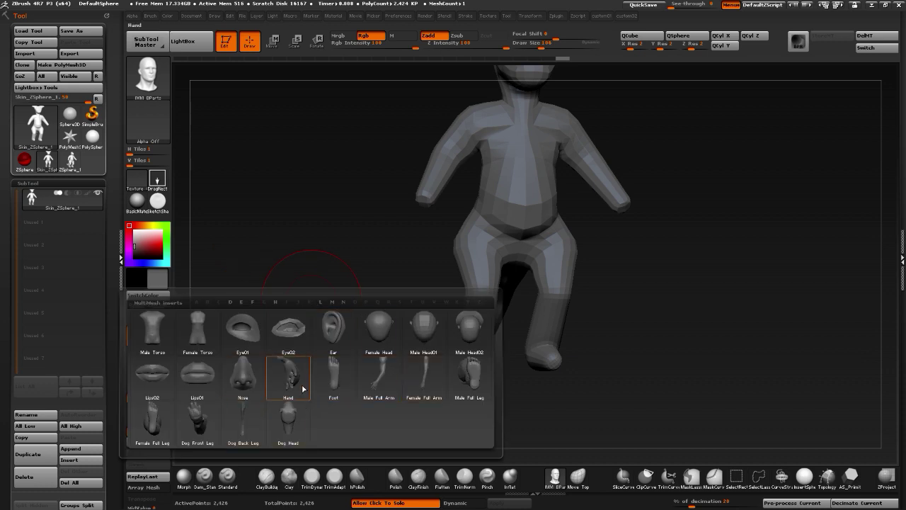
mouse_move(302, 386)
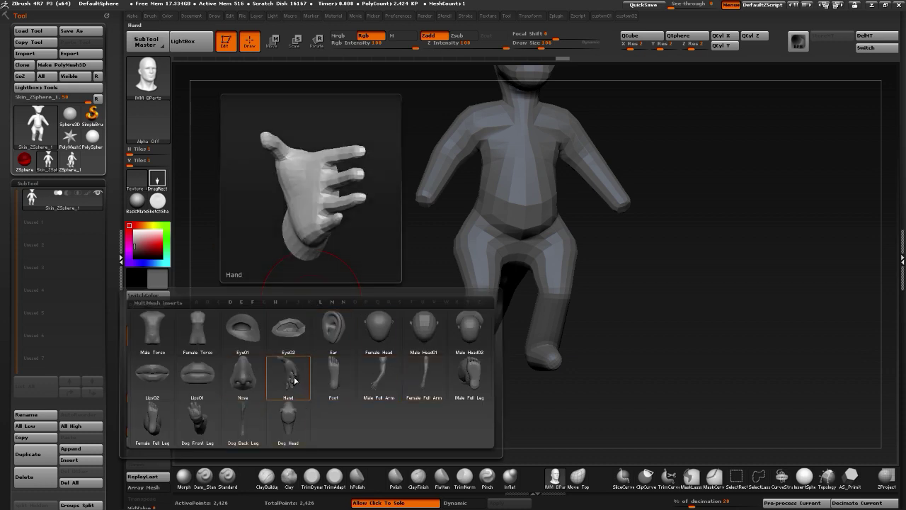
click(294, 381)
drag(320, 314, 338, 320)
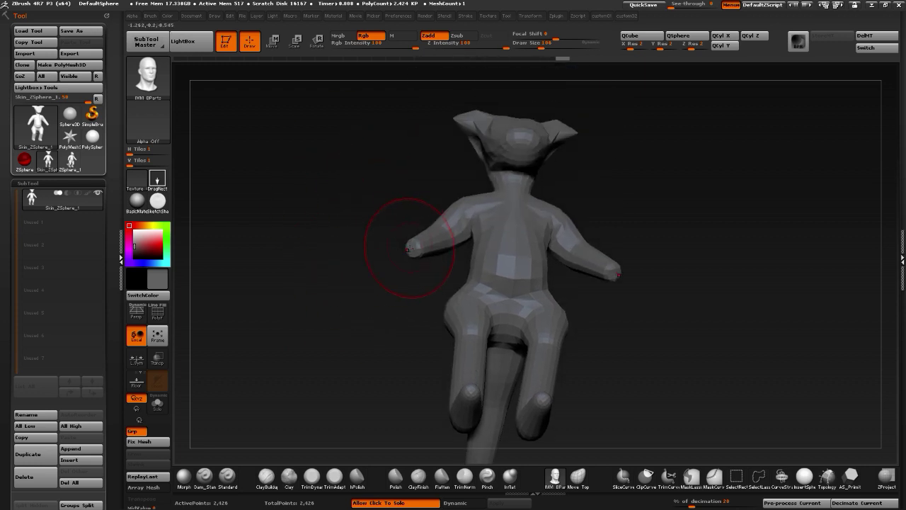
mouse_move(408, 249)
mouse_down()
mouse_move(412, 276)
mouse_move(407, 265)
mouse_up()
Delete the lower subdivision levels of the skin mesh
click(395, 252)
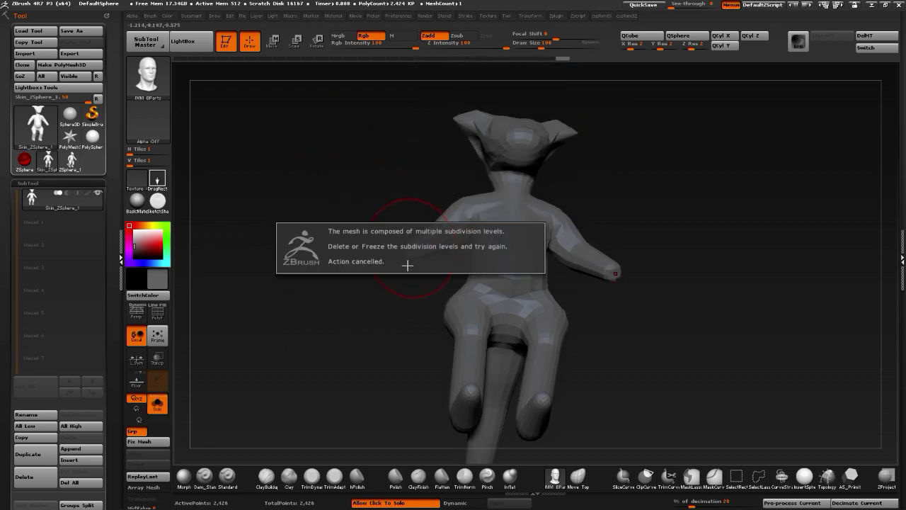
key(1)
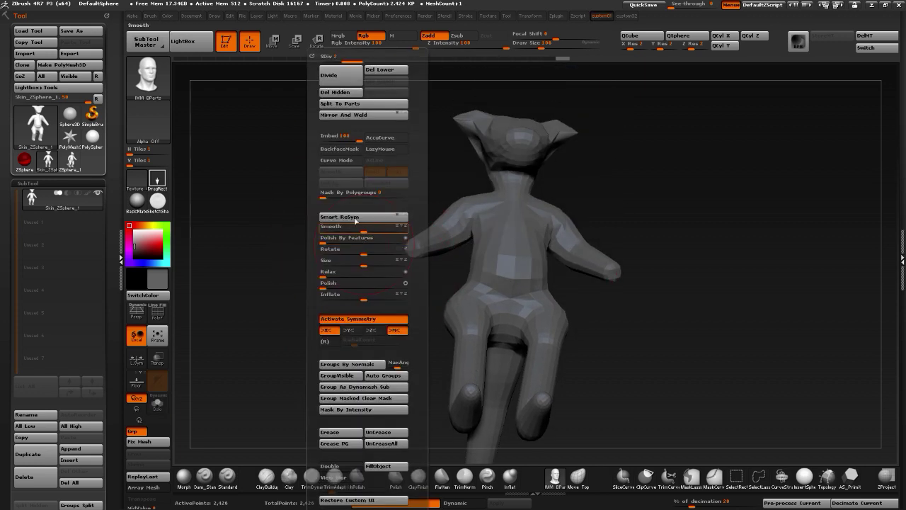
click(383, 72)
Try placing the hand mesh on the wrist and undo the insertions
drag(414, 246, 406, 282)
key(ctrl+z)
drag(307, 223, 504, 295)
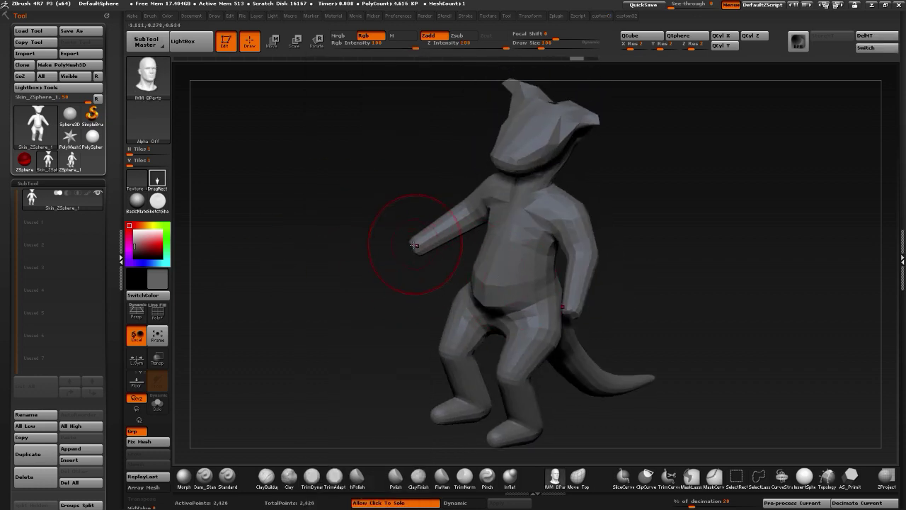
drag(414, 245, 403, 256)
drag(277, 274, 287, 302)
key(ctrl+z)
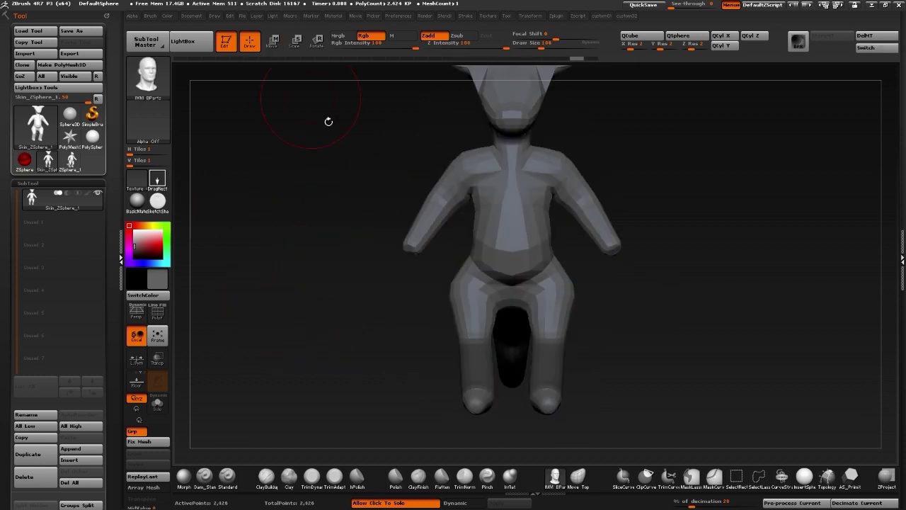
key(w)
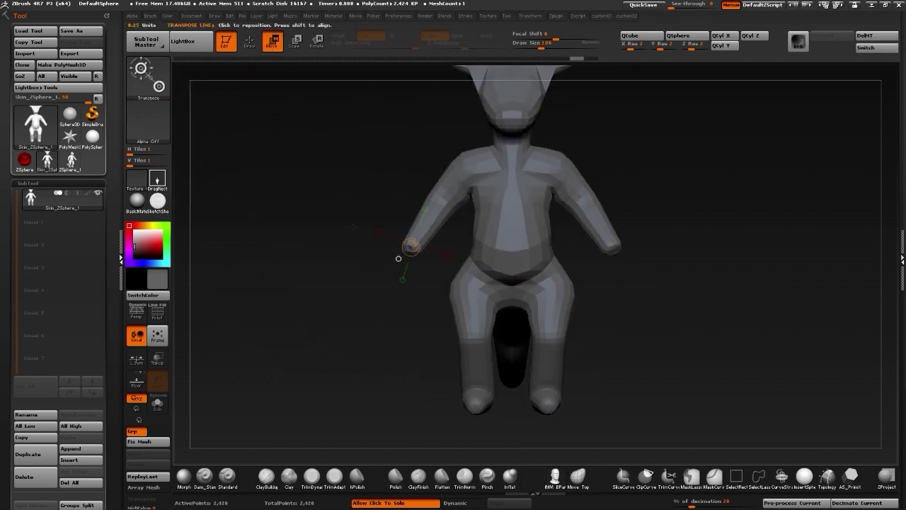
key(q)
Pull the arm ends into simple mitten-like hands with thumbs using the Move Topological brush
click(579, 482)
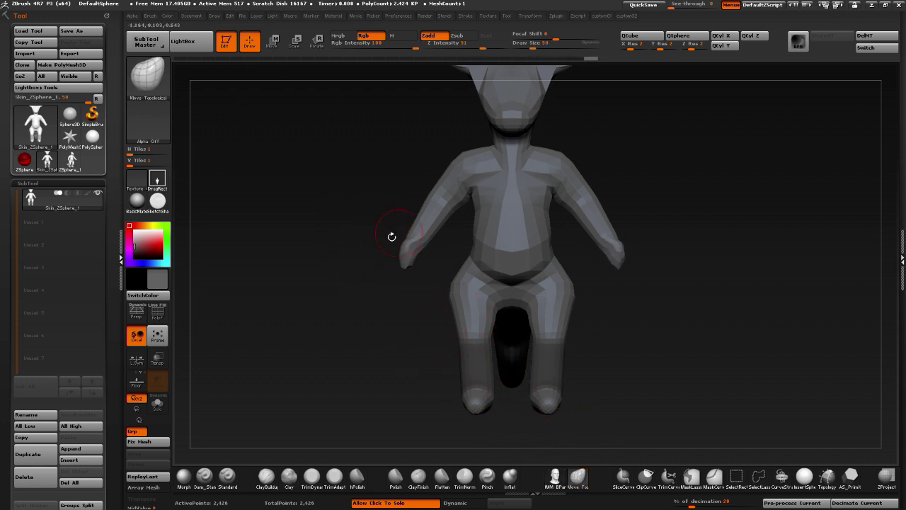
drag(390, 239, 386, 290)
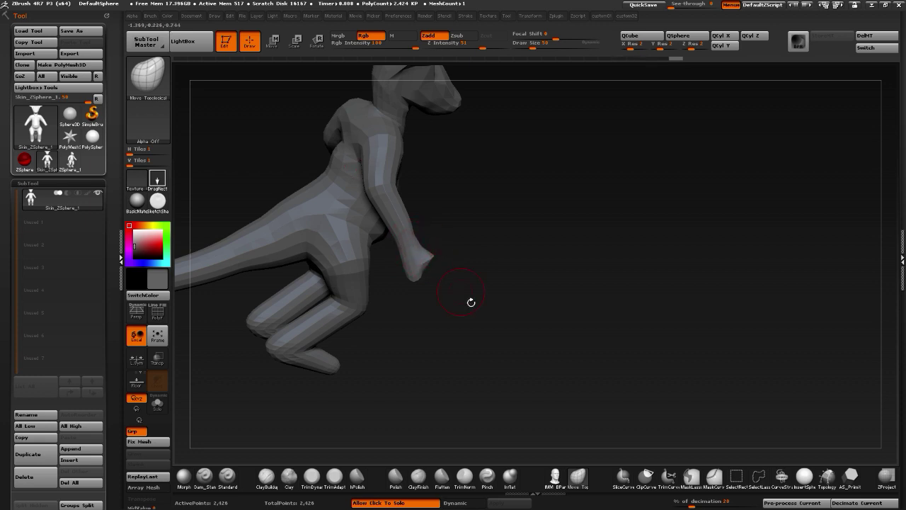
drag(471, 302, 390, 295)
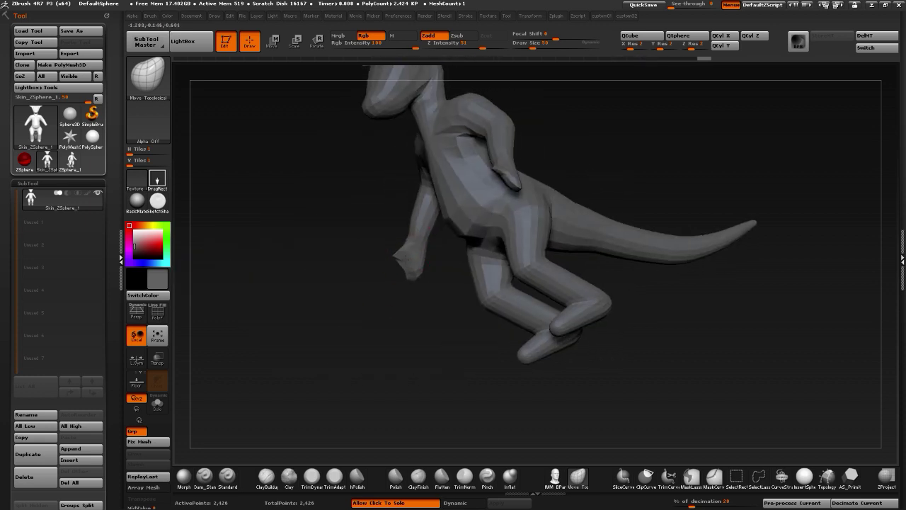
drag(382, 263, 342, 278)
drag(273, 264, 317, 318)
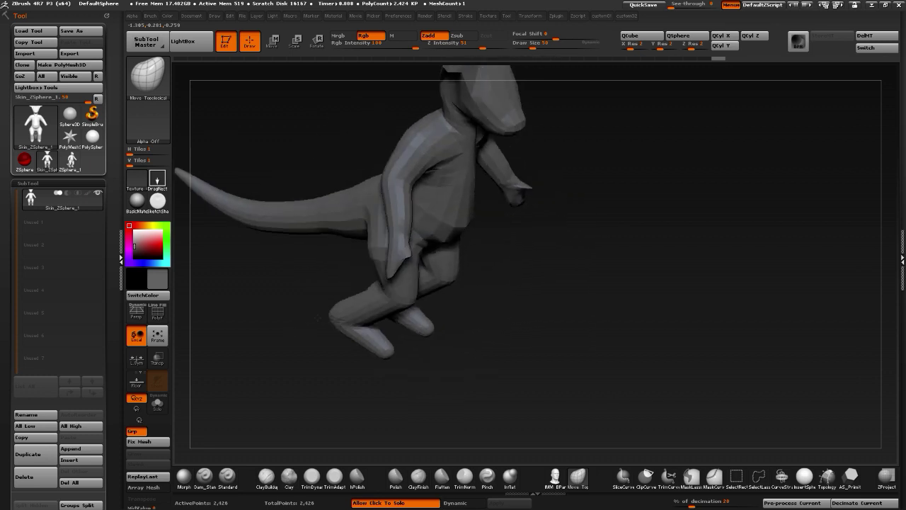
mouse_move(419, 261)
mouse_down()
mouse_move(362, 285)
mouse_move(406, 298)
mouse_up()
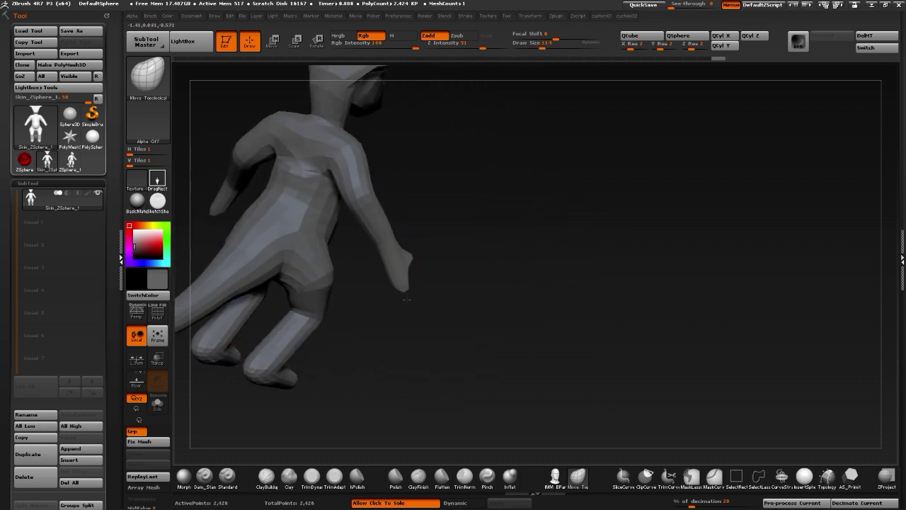
drag(402, 267, 393, 265)
Reshape the chest and shoulders with the Move Topological brush, defining the area beneath the arms
drag(432, 309, 250, 227)
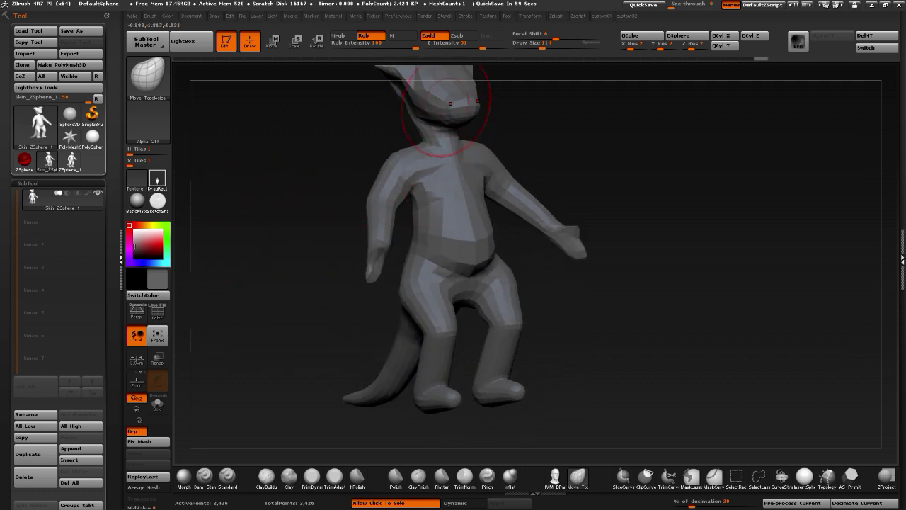
drag(267, 206, 343, 239)
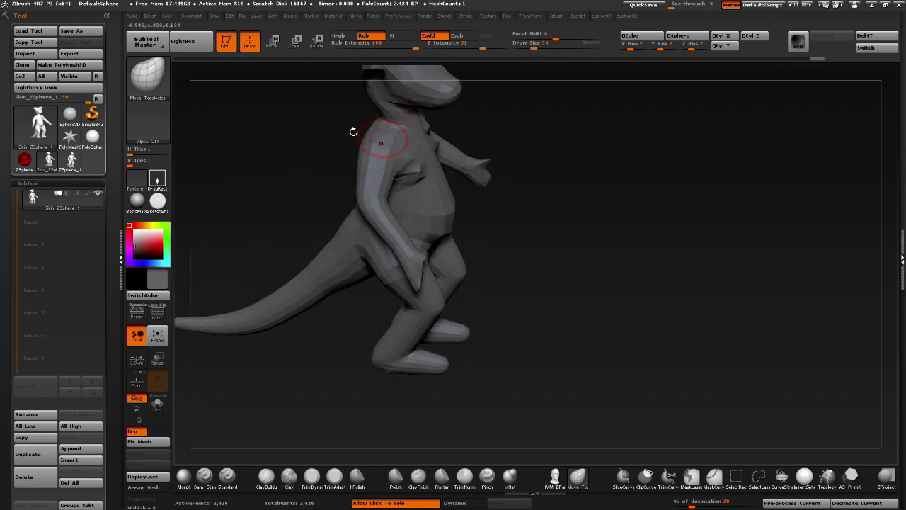
mouse_move(354, 132)
mouse_down()
mouse_move(290, 142)
mouse_move(282, 165)
mouse_move(414, 193)
mouse_up()
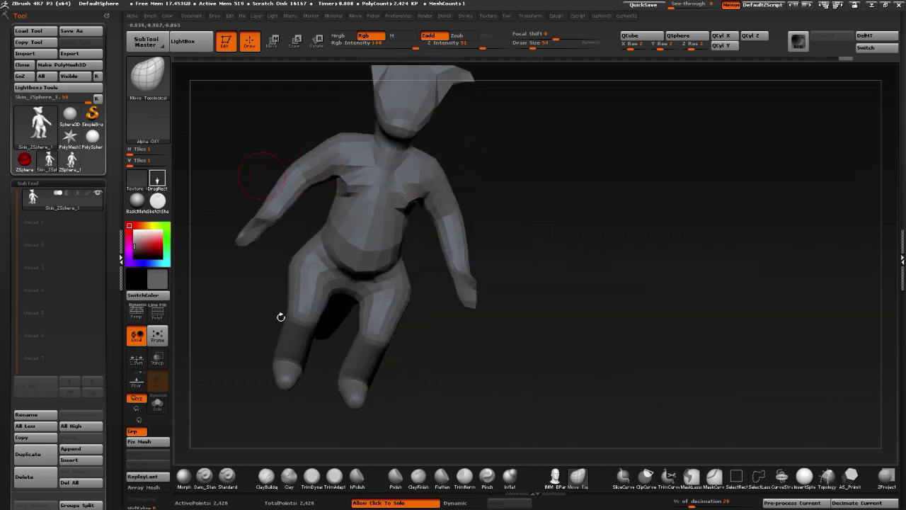
drag(306, 235, 453, 233)
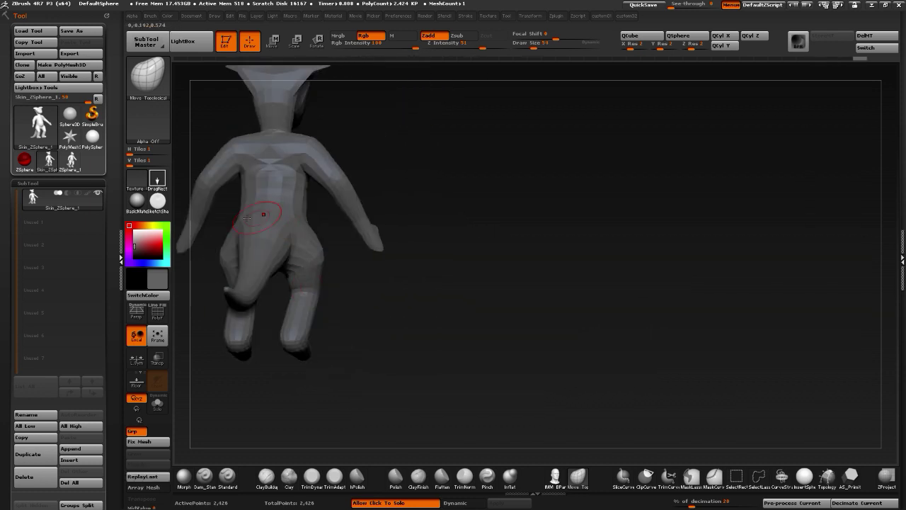
Adjust the hips, thighs and legs with the Move Topological brush at draw size 114
drag(207, 257, 220, 239)
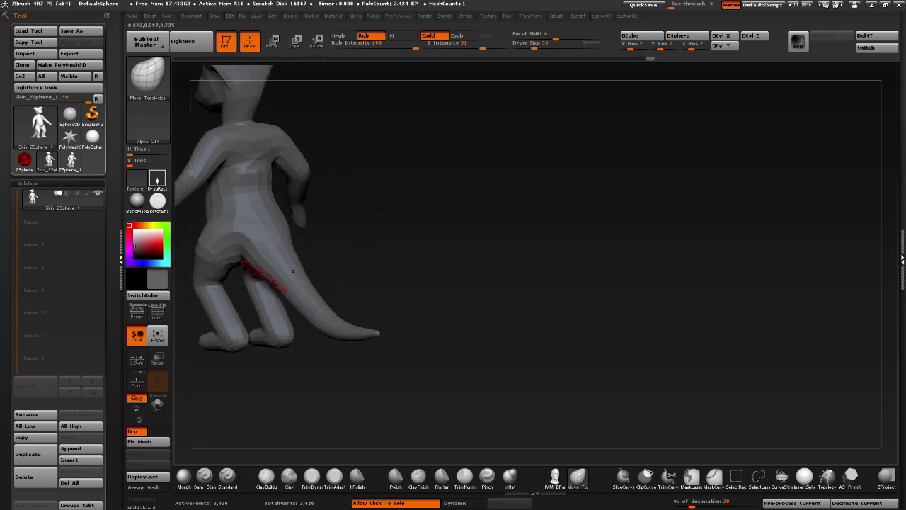
mouse_move(272, 284)
mouse_down()
mouse_move(205, 256)
mouse_move(225, 264)
mouse_up()
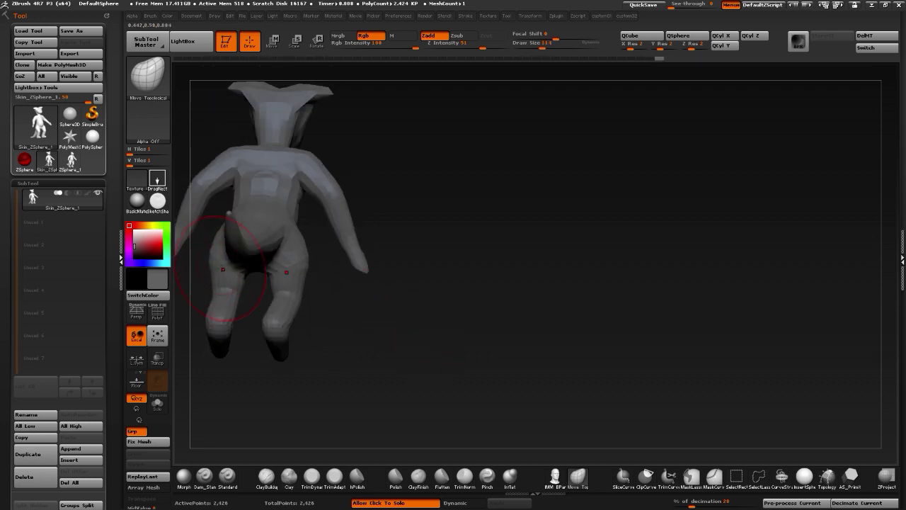
mouse_move(368, 316)
mouse_down()
mouse_move(352, 350)
mouse_move(382, 322)
mouse_move(491, 375)
mouse_move(281, 298)
mouse_up()
drag(278, 405, 413, 384)
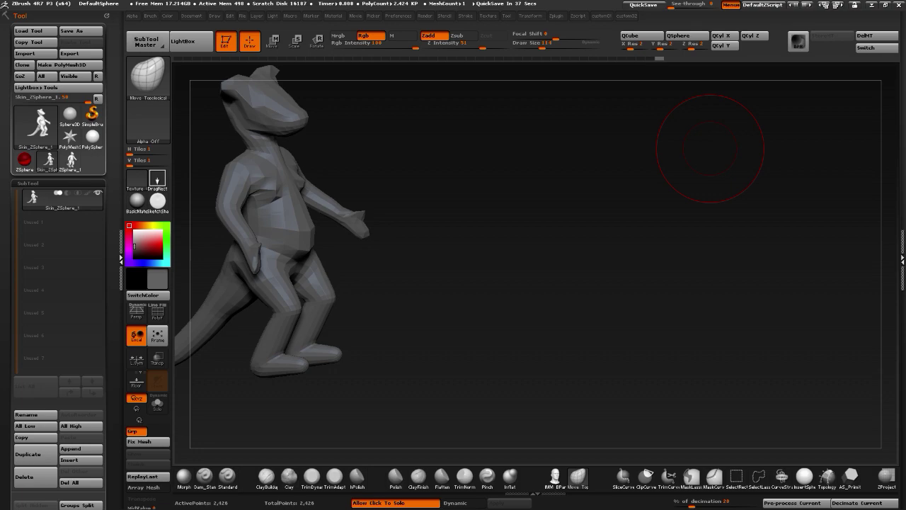
Switch to the browser and examine several cartoon rat character images for posture, snout, limbs and tail proportions
key(alt+Tab)
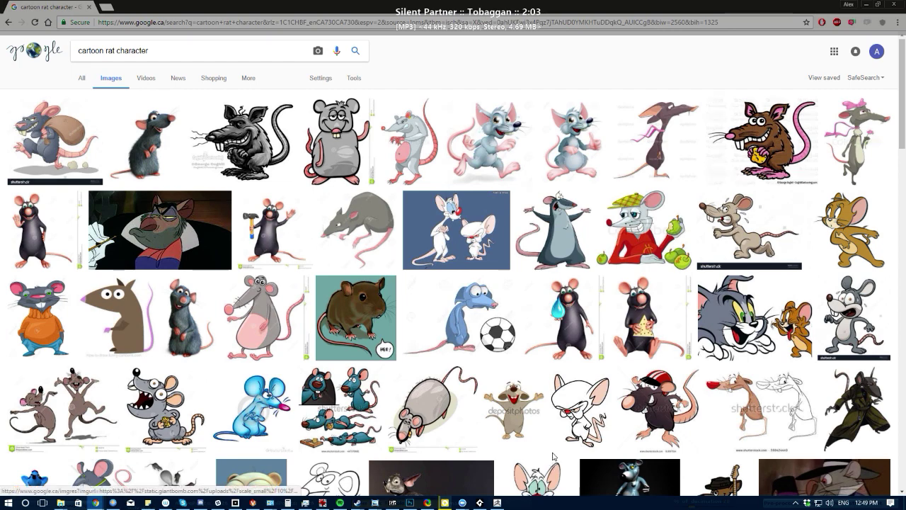
click(460, 324)
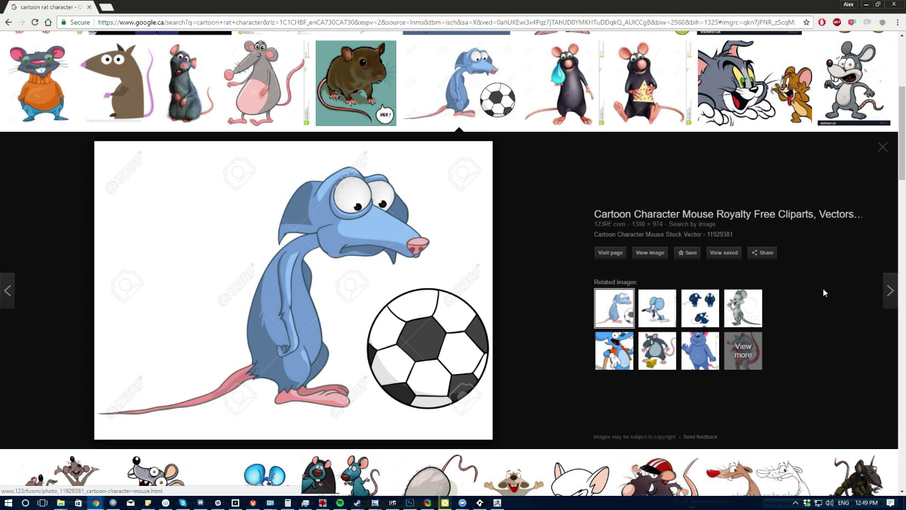
scroll(896, 175, down, 2)
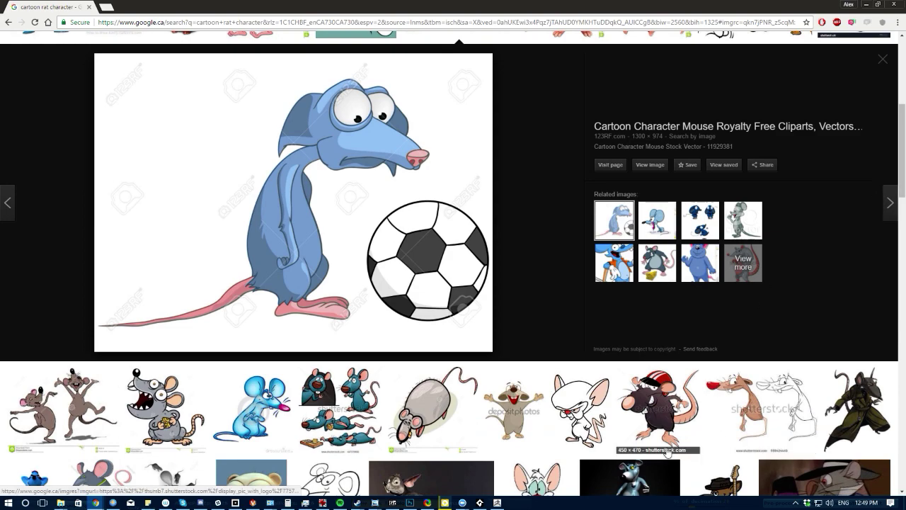
click(744, 416)
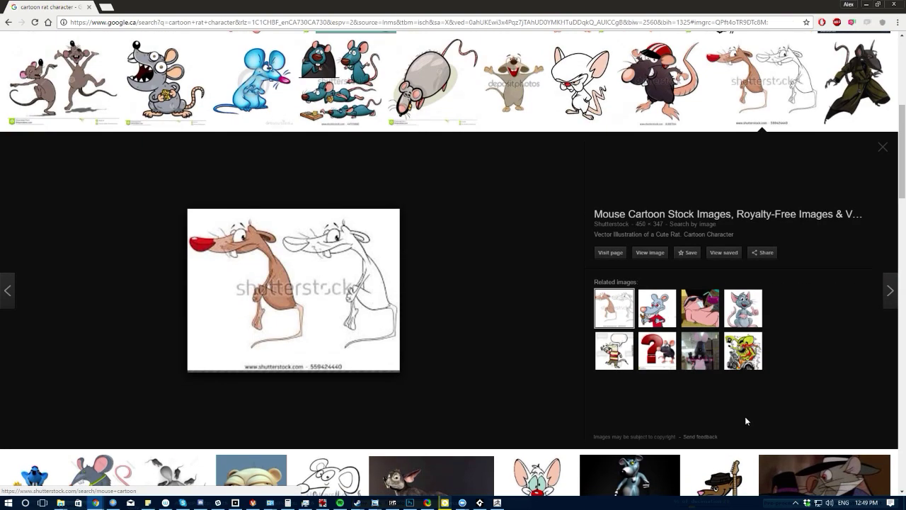
drag(902, 181, 895, 115)
click(414, 141)
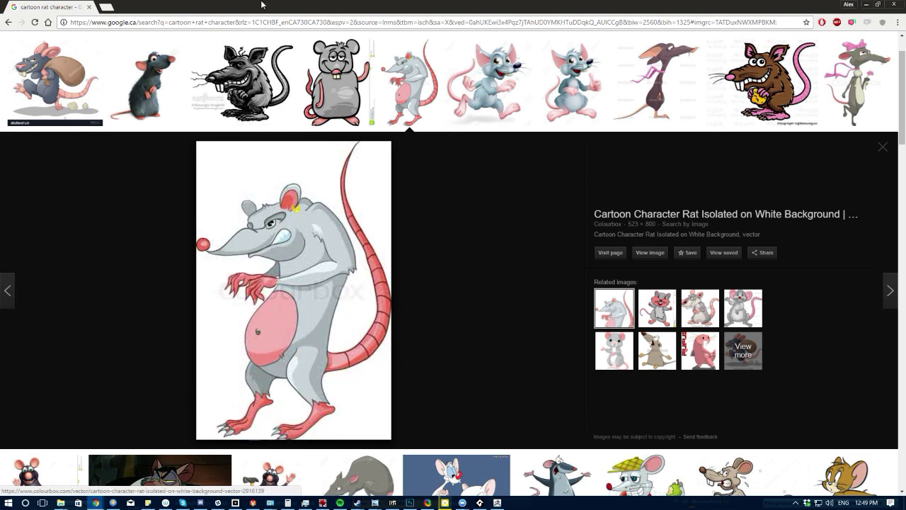
drag(253, 7, 905, 181)
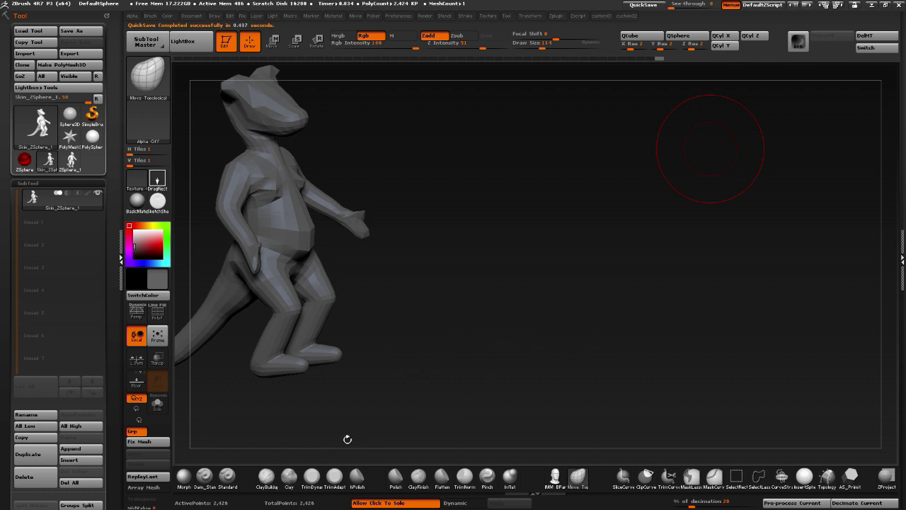
Try masking the creature's hips and the base of its tail, and clear the mask
drag(370, 384, 528, 388)
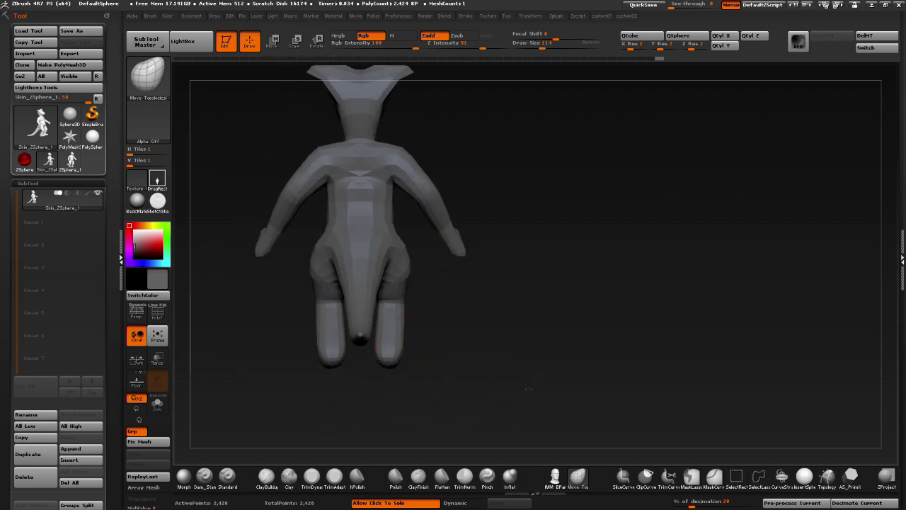
drag(269, 328, 279, 342)
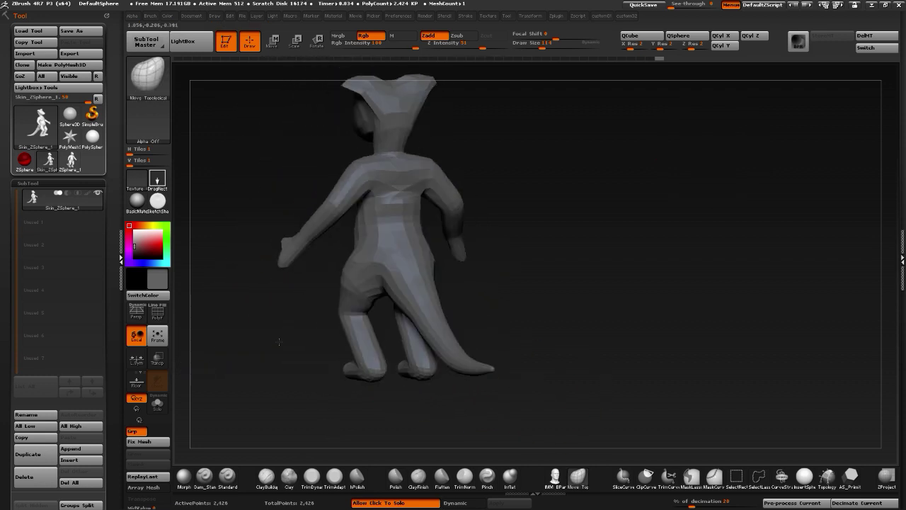
ctrl+drag(299, 304, 437, 247)
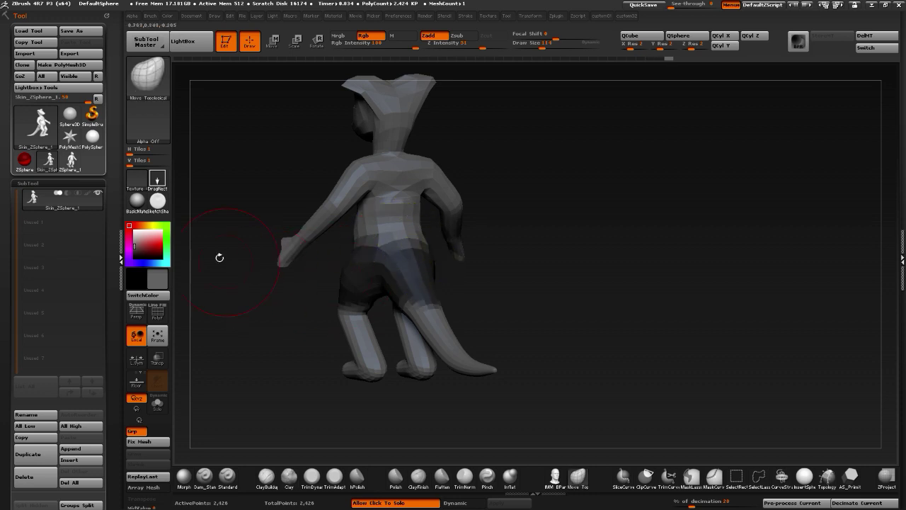
ctrl+click(219, 257)
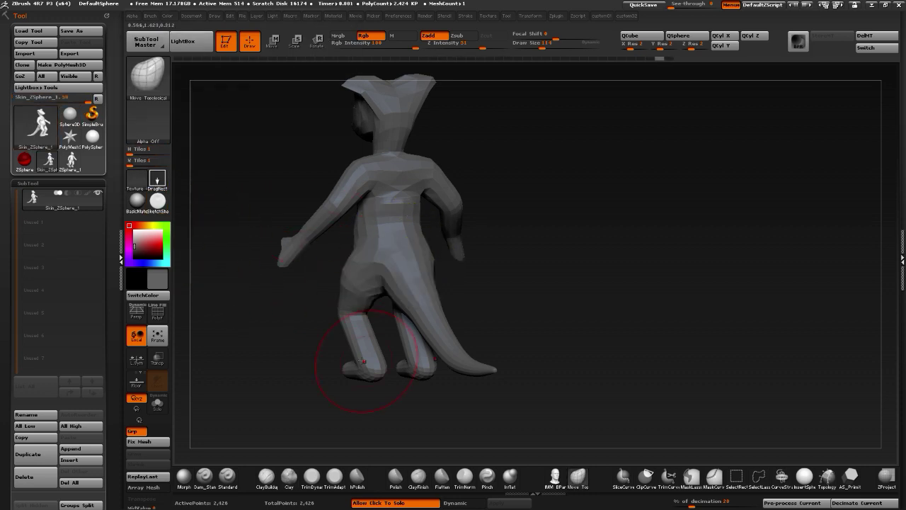
Mask the creature's upper body with the MaskLasso brush, leaving the legs and tail free to edit
mouse_move(147, 182)
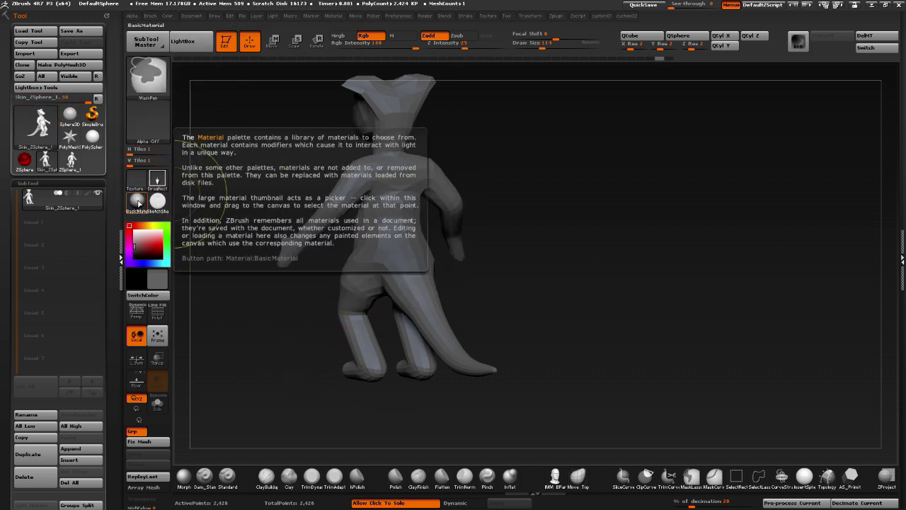
ctrl+click(145, 76)
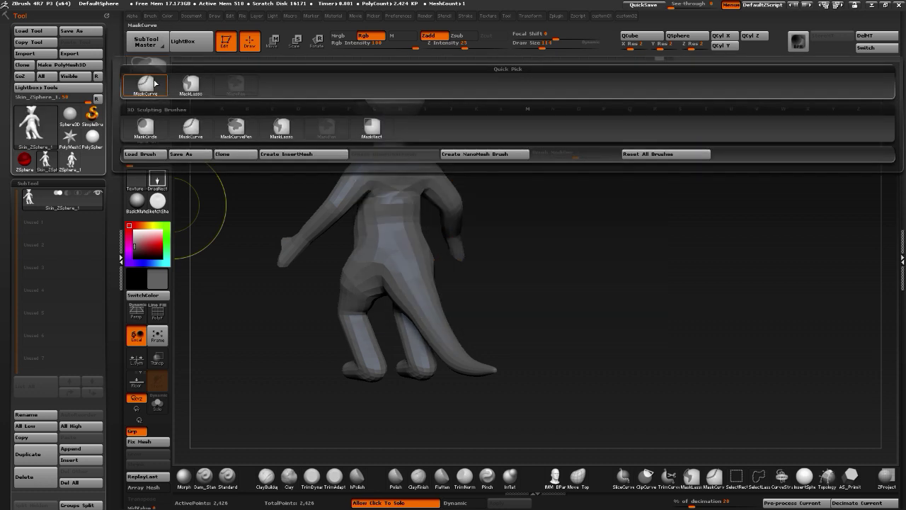
click(191, 84)
ctrl+drag(318, 259, 333, 225)
mouse_move(441, 247)
ctrl+mouse_down()
mouse_move(546, 434)
mouse_move(312, 312)
mouse_move(212, 300)
ctrl+mouse_up()
ctrl+click(318, 256)
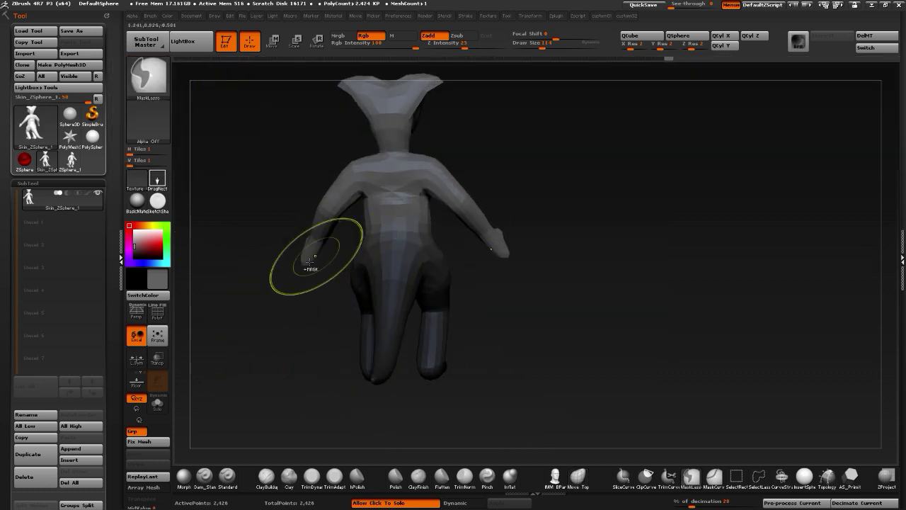
ctrl+click(259, 306)
drag(283, 307, 223, 310)
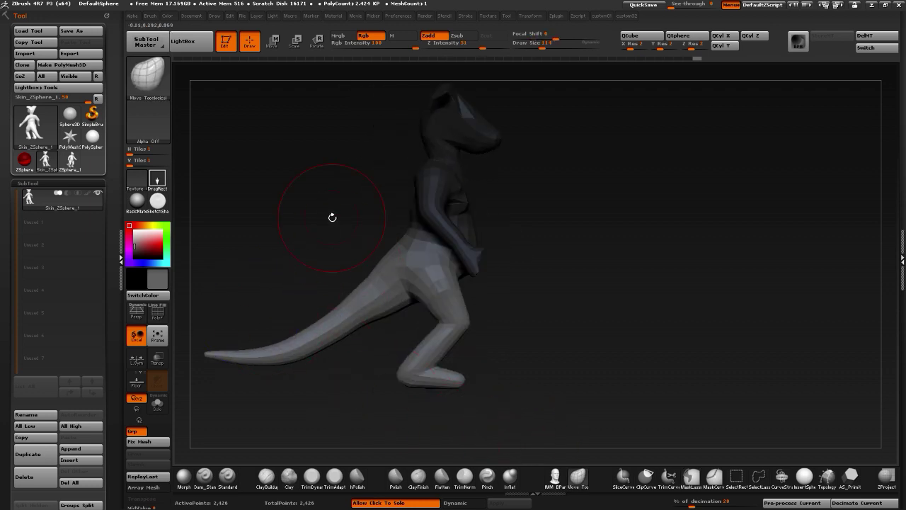
Shorten the legs by moving the unmasked lower body vertically with Transpose Move
click(272, 41)
mouse_move(413, 369)
mouse_down()
mouse_move(407, 252)
mouse_move(409, 291)
mouse_up()
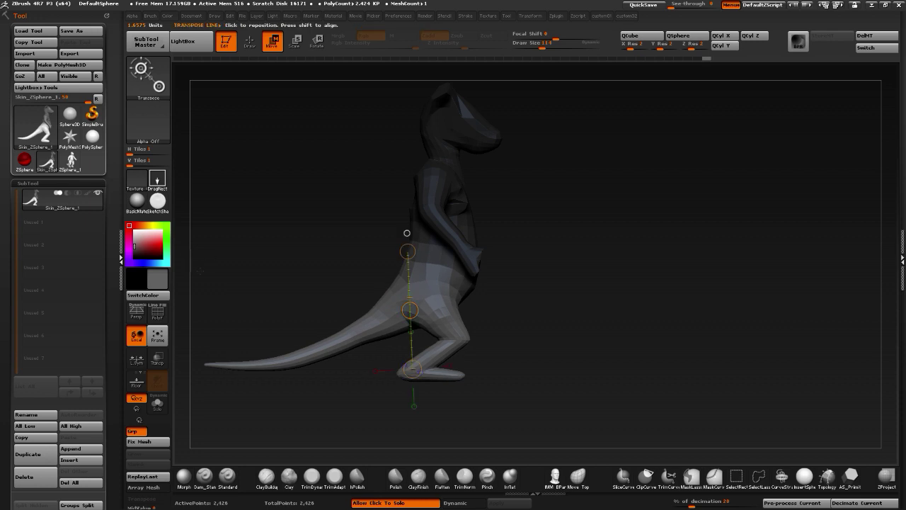
drag(260, 286, 219, 288)
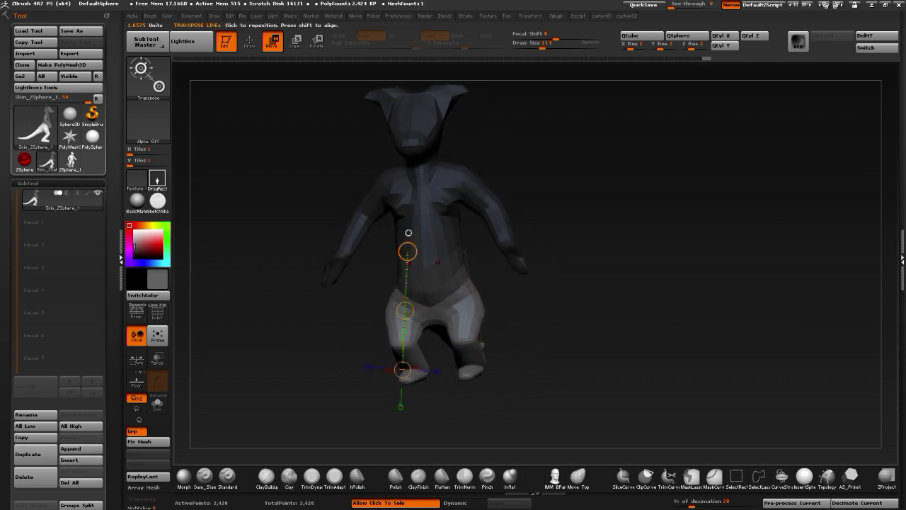
drag(408, 252, 403, 257)
drag(270, 294, 307, 263)
key(ctrl+z)
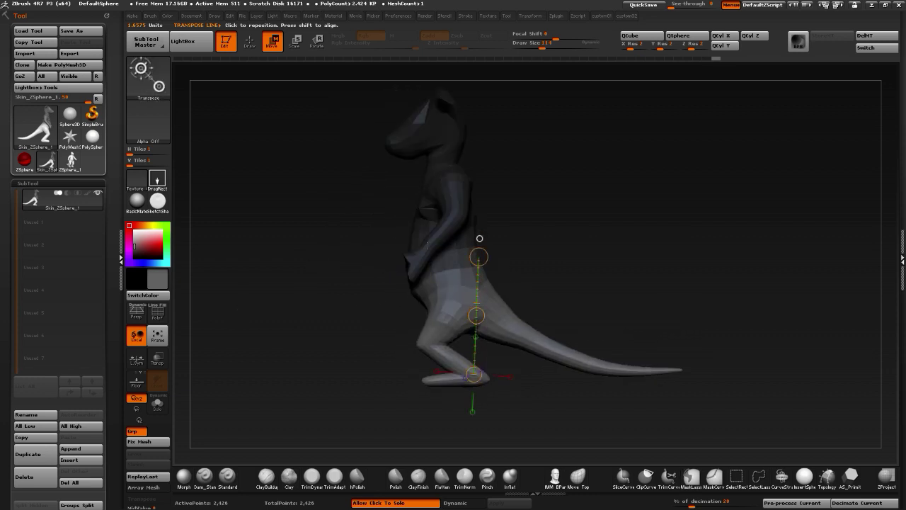
key(ctrl+z)
drag(479, 256, 462, 289)
drag(273, 361, 292, 317)
click(247, 44)
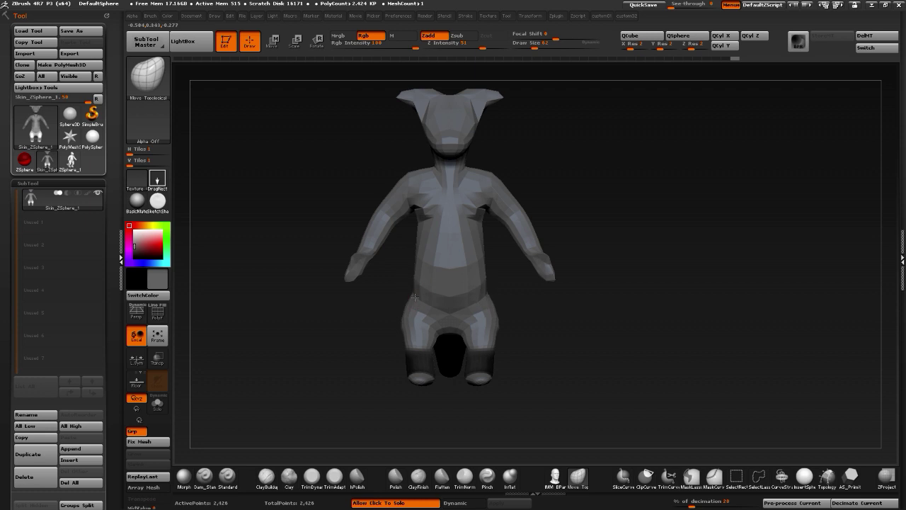
Lasso-mask both arms from the back view and invert the mask to isolate them
mouse_move(303, 212)
mouse_down()
mouse_move(354, 198)
mouse_move(344, 218)
mouse_up()
mouse_move(329, 181)
mouse_down()
mouse_move(334, 188)
mouse_move(330, 178)
mouse_move(321, 191)
mouse_up()
mouse_move(302, 146)
ctrl+mouse_down()
mouse_move(322, 241)
mouse_move(240, 152)
ctrl+mouse_up()
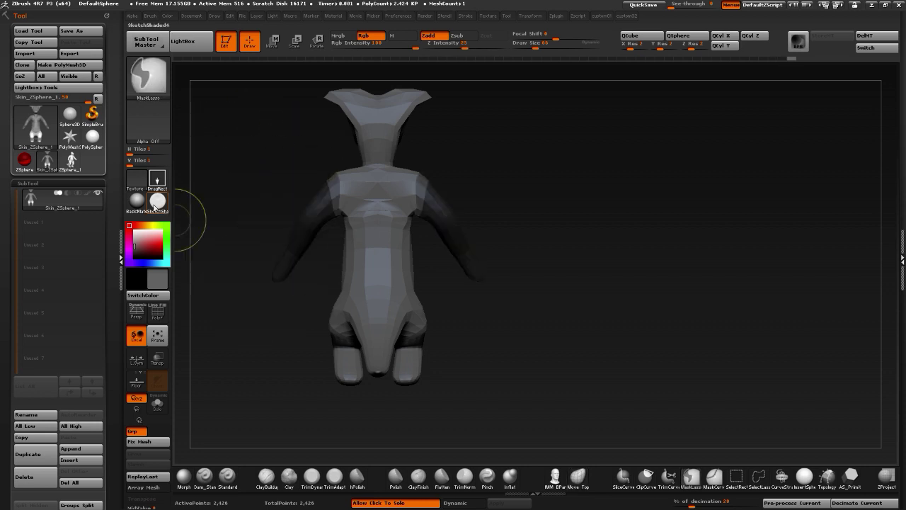
ctrl+click(267, 203)
Slim the isolated arms with Transpose Scale and a negative Inflate deformation
click(293, 42)
drag(242, 160, 259, 231)
mouse_move(329, 170)
mouse_down()
mouse_move(230, 206)
mouse_move(226, 193)
mouse_up()
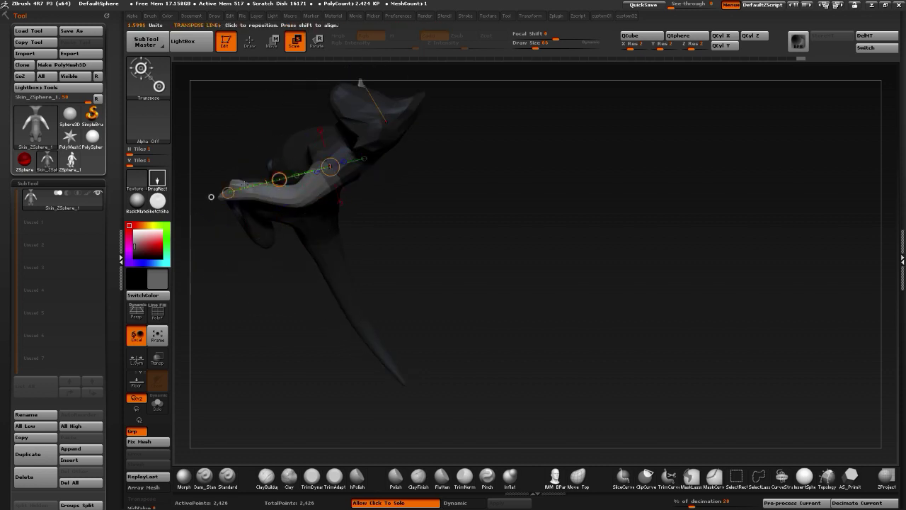
mouse_move(278, 180)
mouse_down()
mouse_move(255, 177)
mouse_move(277, 180)
mouse_up()
key(1)
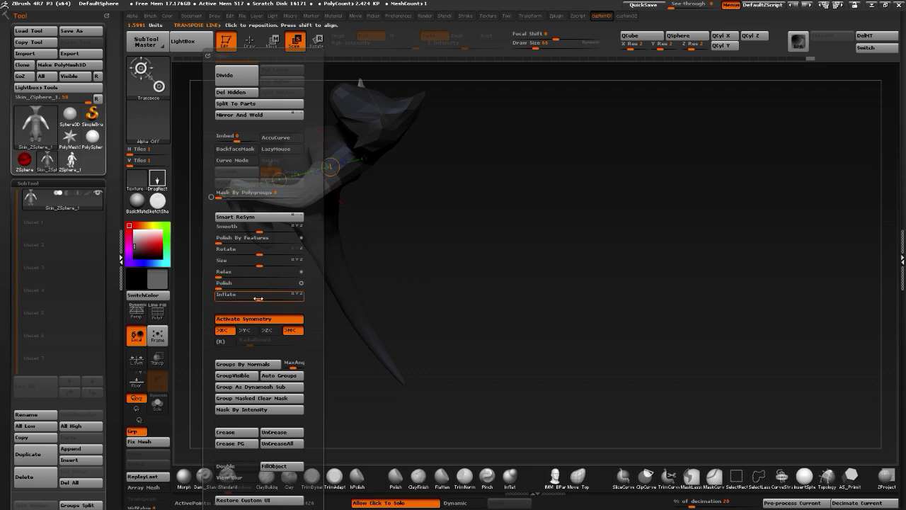
drag(259, 297, 245, 295)
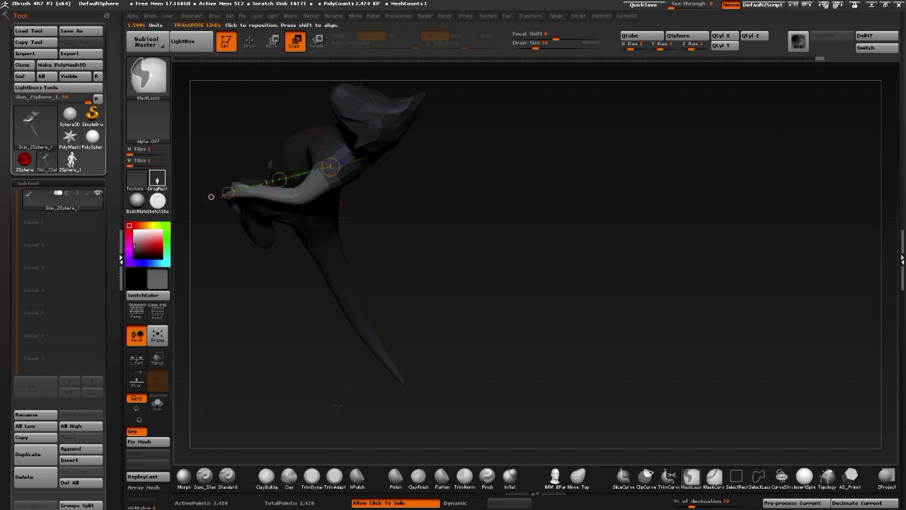
drag(340, 326, 257, 323)
mouse_move(202, 298)
alt+mouse_down()
mouse_move(229, 368)
mouse_move(306, 366)
mouse_move(260, 387)
mouse_move(325, 375)
mouse_move(323, 390)
mouse_move(266, 368)
mouse_move(262, 306)
mouse_move(300, 256)
mouse_move(381, 335)
mouse_move(323, 364)
alt+mouse_up()
mouse_move(273, 304)
mouse_down()
mouse_move(293, 334)
mouse_move(284, 317)
mouse_move(271, 332)
mouse_move(299, 344)
mouse_up()
mouse_move(250, 310)
mouse_down()
mouse_move(278, 299)
mouse_move(325, 301)
mouse_up()
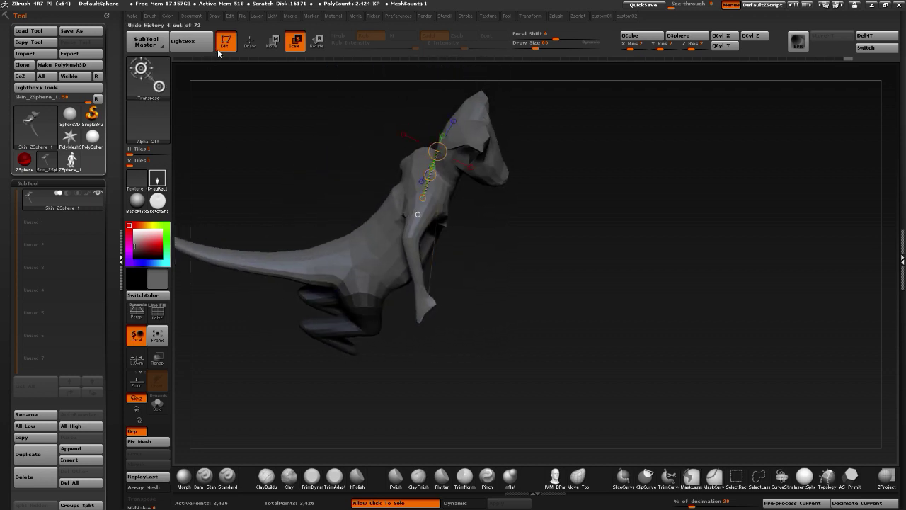
Mask the upper body and adjust the thighs' sideways spacing with Transpose Move
click(249, 41)
drag(247, 202, 279, 324)
ctrl+drag(406, 362, 303, 380)
ctrl+click(300, 380)
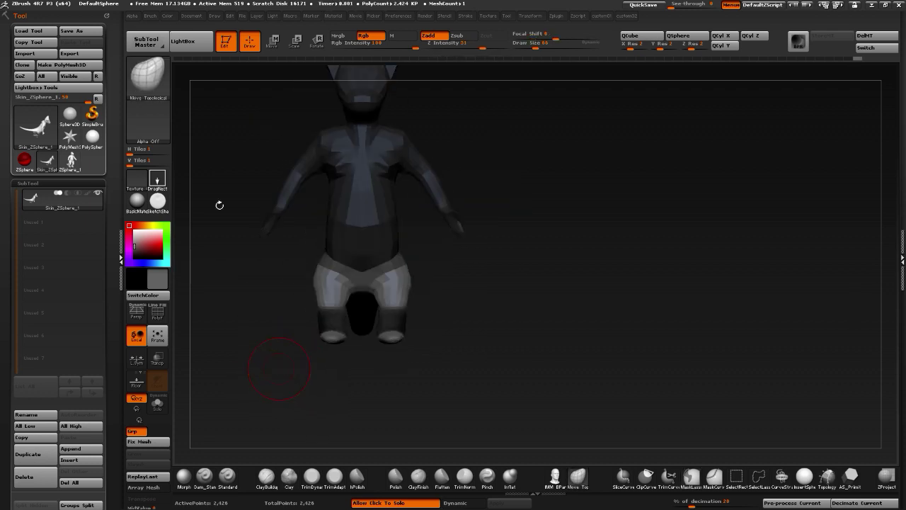
click(270, 45)
mouse_move(334, 291)
shift+mouse_down()
mouse_move(226, 291)
mouse_move(279, 290)
shift+mouse_up()
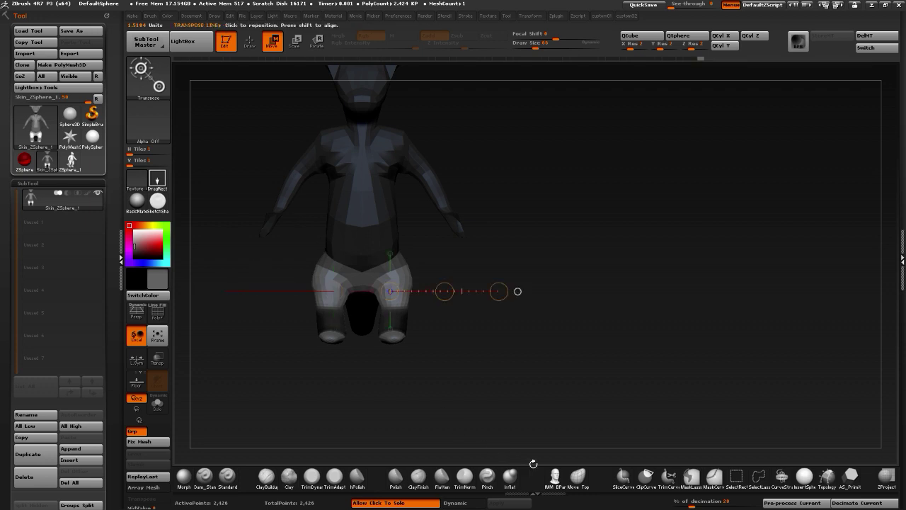
mouse_move(341, 306)
mouse_down()
mouse_move(276, 306)
mouse_move(305, 306)
mouse_up()
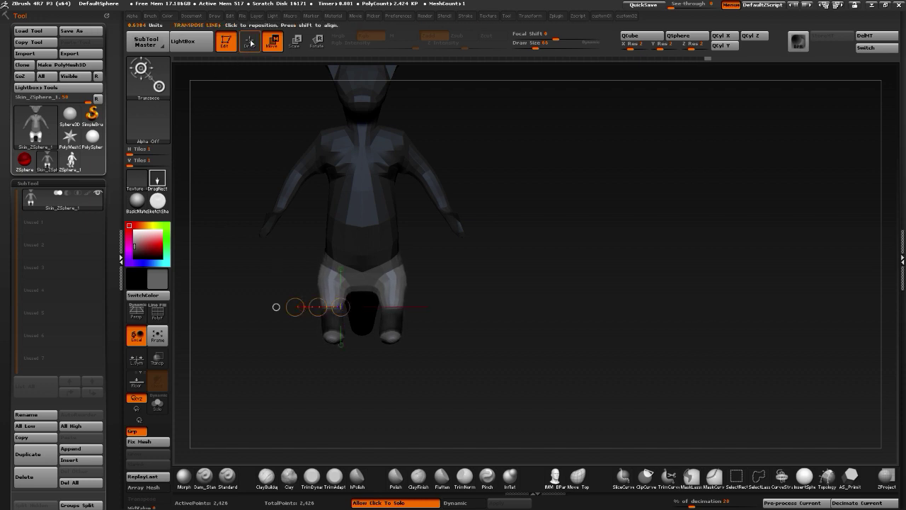
click(249, 43)
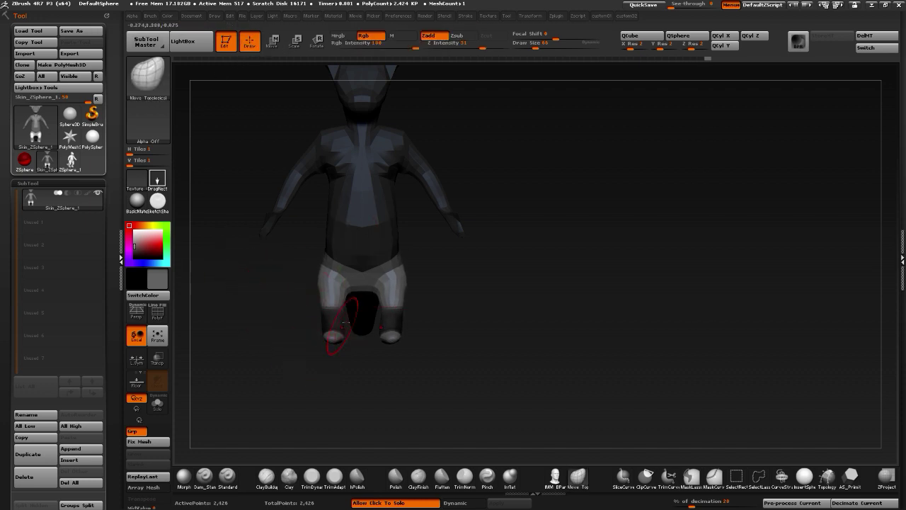
Widen the outer sides of the feet from below with the Move Topological brush
mouse_move(293, 317)
mouse_down()
mouse_move(374, 322)
mouse_move(300, 340)
mouse_move(320, 255)
mouse_move(309, 207)
mouse_up()
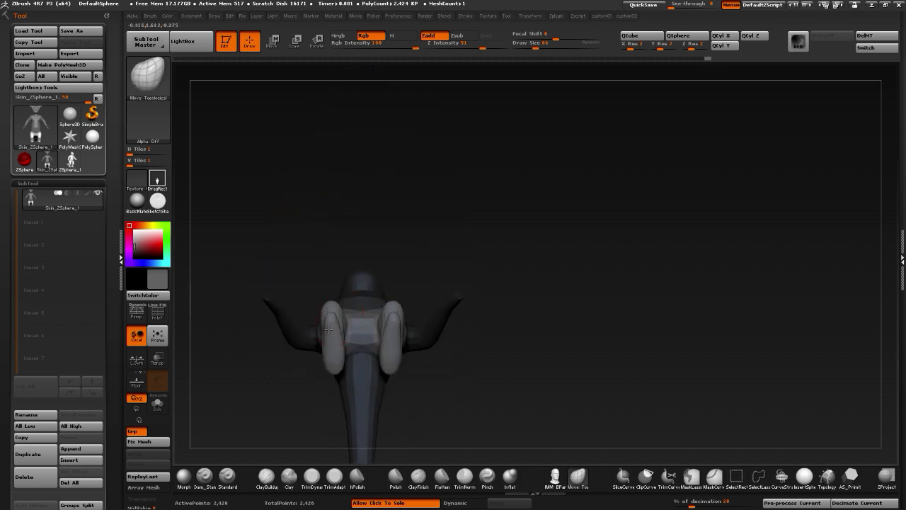
mouse_move(335, 357)
mouse_down()
mouse_move(333, 331)
mouse_move(319, 330)
mouse_up()
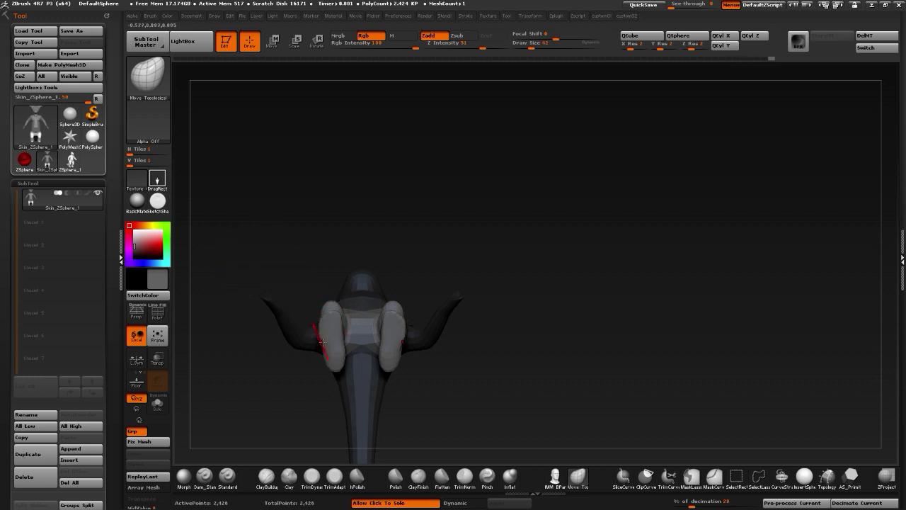
drag(245, 347, 294, 371)
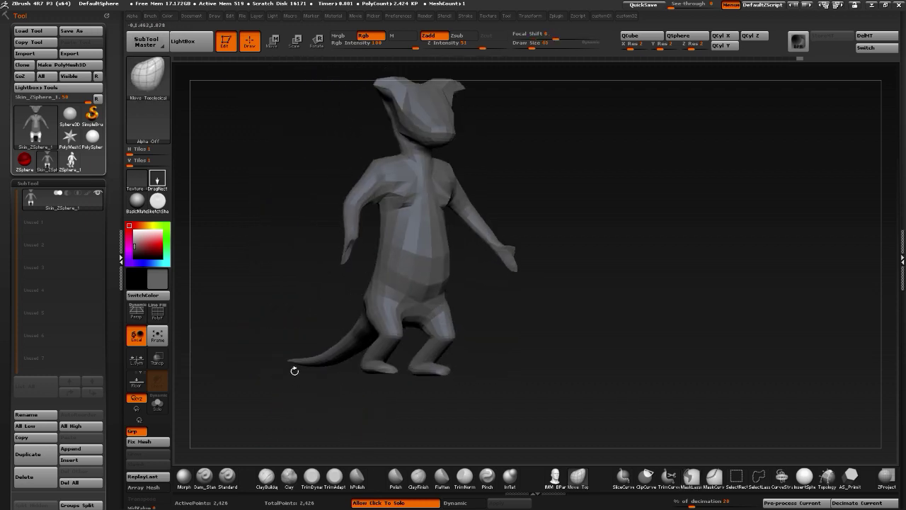
Lengthen the snout by pulling its tip forward with the Move Topological brush
drag(329, 121, 366, 109)
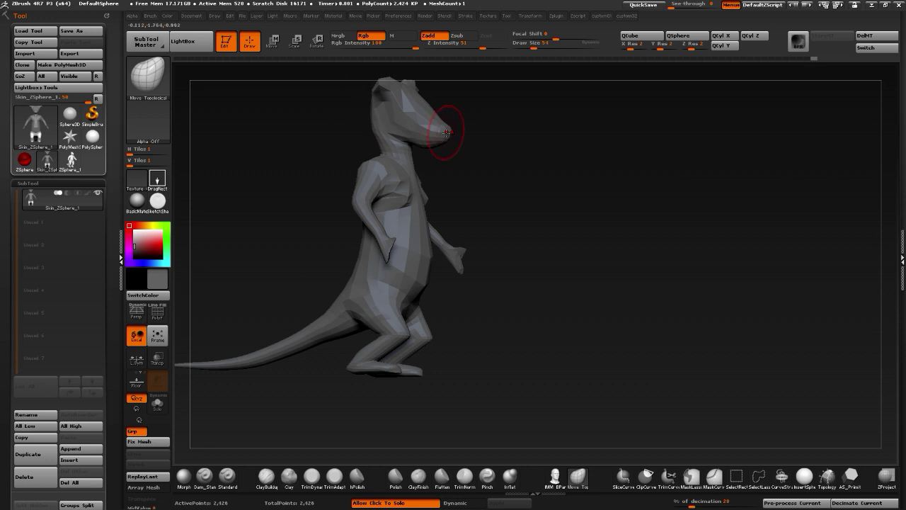
key(bracketright)
mouse_move(451, 135)
mouse_down()
mouse_move(486, 141)
mouse_move(470, 133)
mouse_move(478, 135)
mouse_up()
drag(330, 143, 234, 131)
Shape the lower belly, crotch and inner thighs with a smaller Move Topological brush
drag(307, 211, 356, 267)
key(bracketleft)
drag(410, 338, 414, 328)
drag(360, 331, 297, 334)
drag(449, 354, 446, 360)
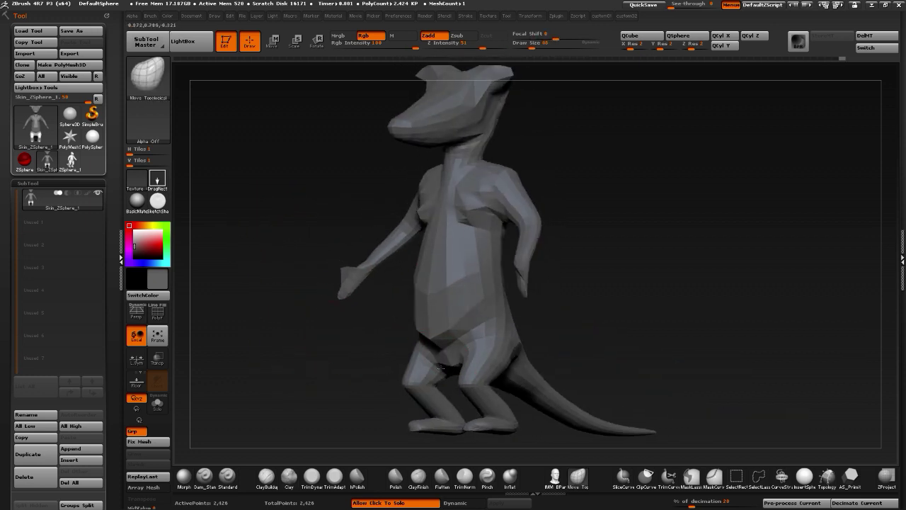
mouse_move(353, 324)
mouse_down()
mouse_move(372, 357)
mouse_move(393, 354)
mouse_up()
key(bracketleft)
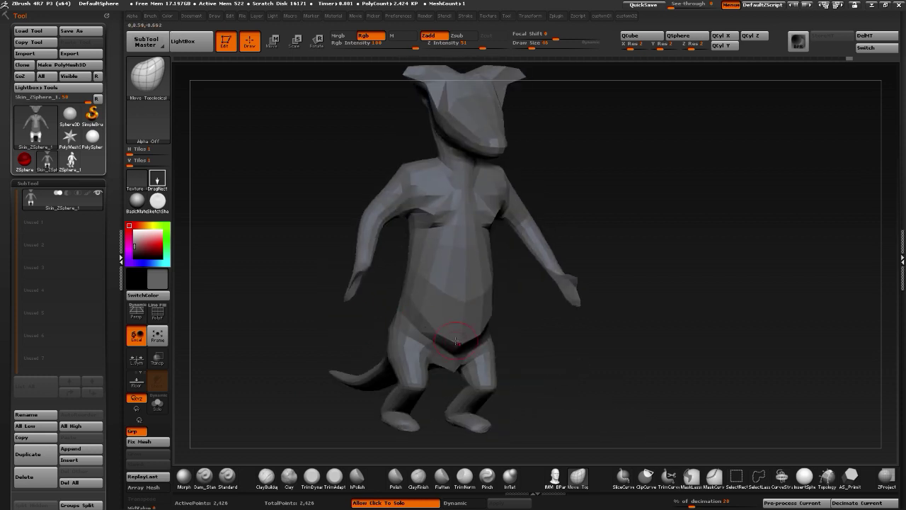
drag(353, 299, 329, 303)
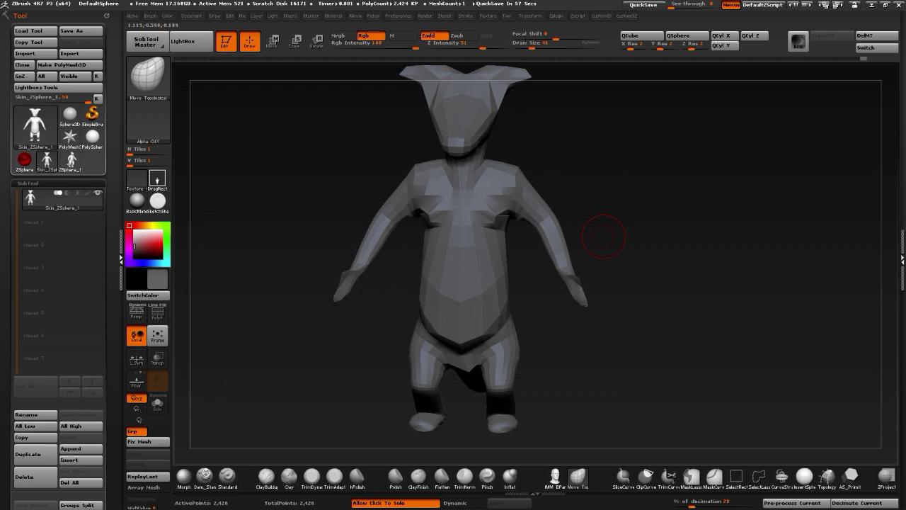
key(super)
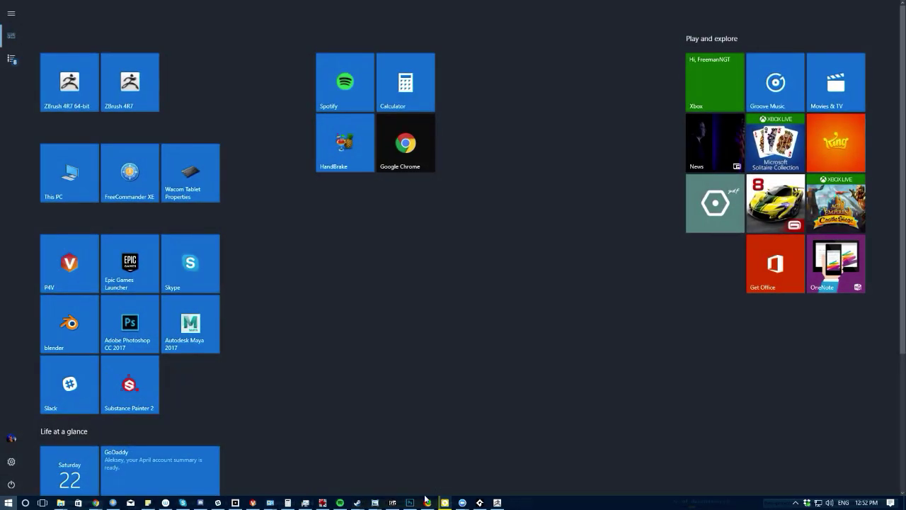
mouse_move(98, 503)
key(super)
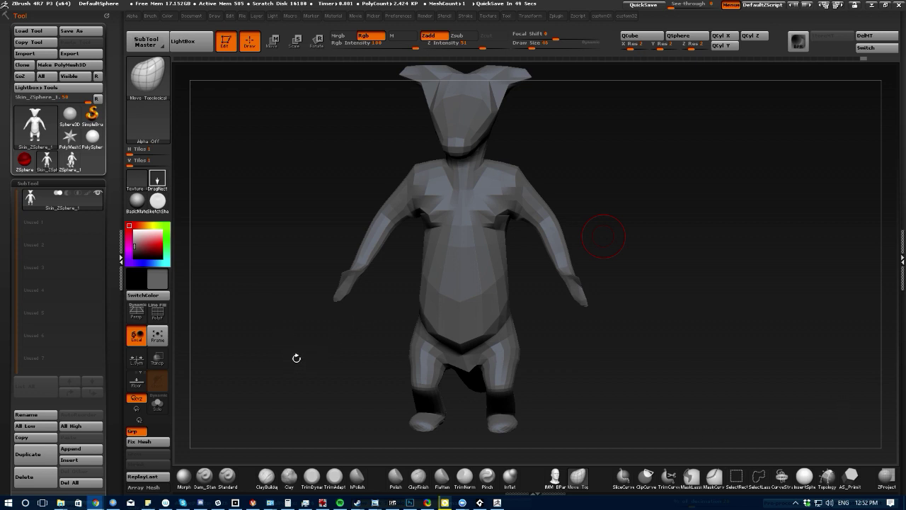
Try pulling the sides of the hips outward with the Move Topological brush
drag(296, 358, 301, 327)
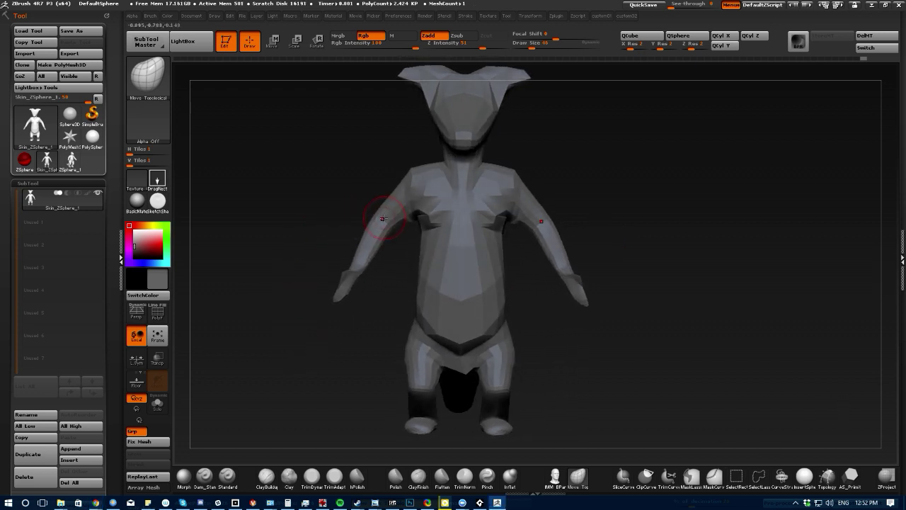
mouse_move(300, 218)
mouse_down()
mouse_move(361, 218)
mouse_move(372, 246)
mouse_move(360, 243)
mouse_up()
key(bracketright)
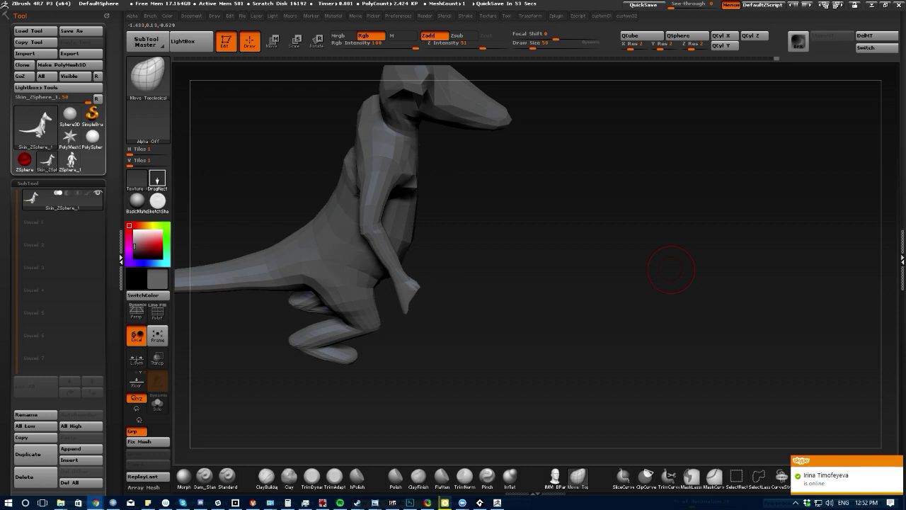
drag(276, 224, 618, 248)
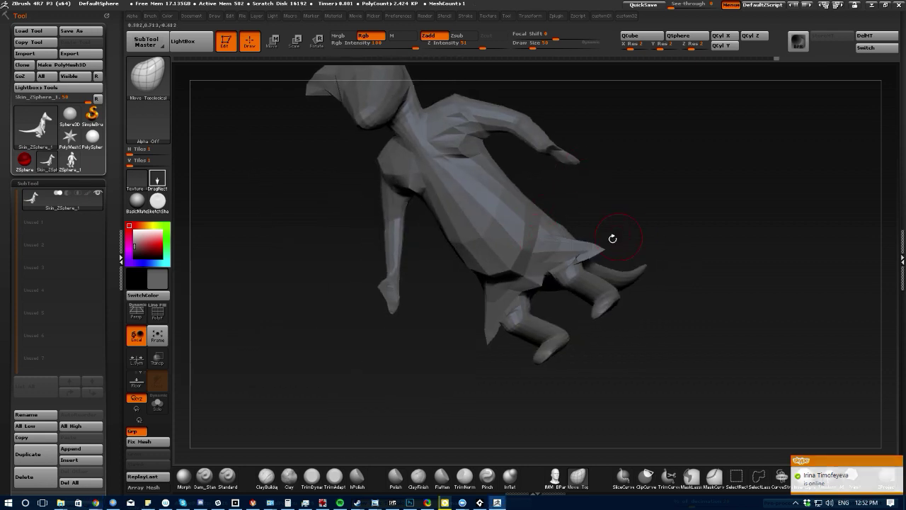
drag(254, 189, 350, 216)
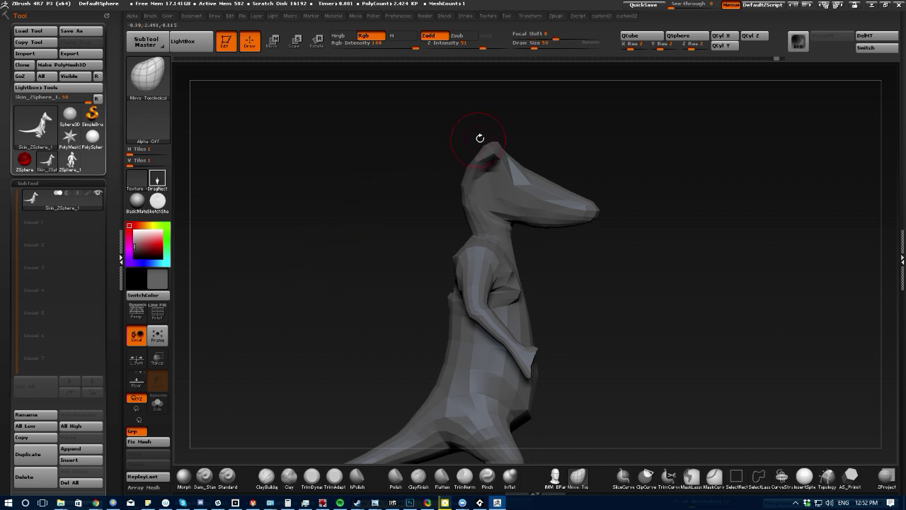
Pull the ears back behind the head with an enlarged Move Topological brush
key(bracketright)
key(bracketright)
key(bracketright)
drag(483, 157, 364, 184)
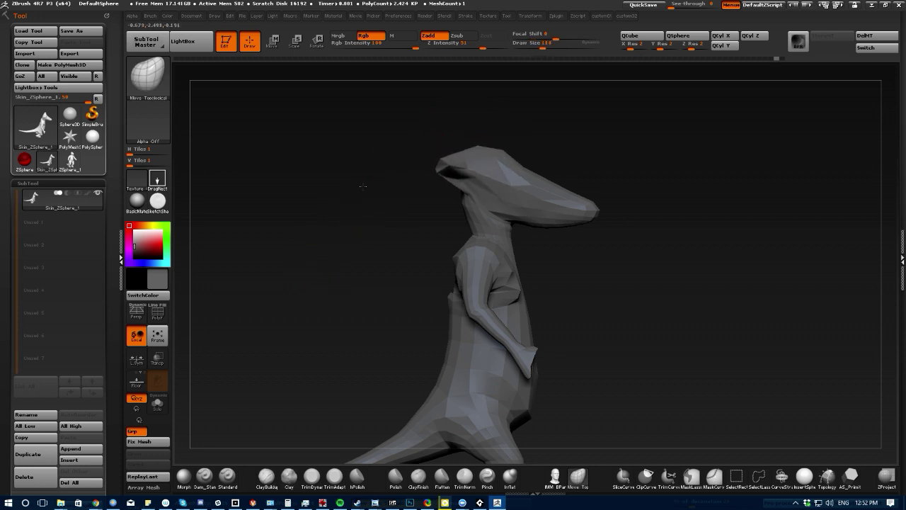
Raise the forehead and refine the brow and snout bridge with the Move Topological brush
mouse_move(532, 170)
mouse_down()
mouse_move(562, 166)
mouse_move(568, 149)
mouse_move(557, 195)
mouse_move(588, 200)
mouse_up()
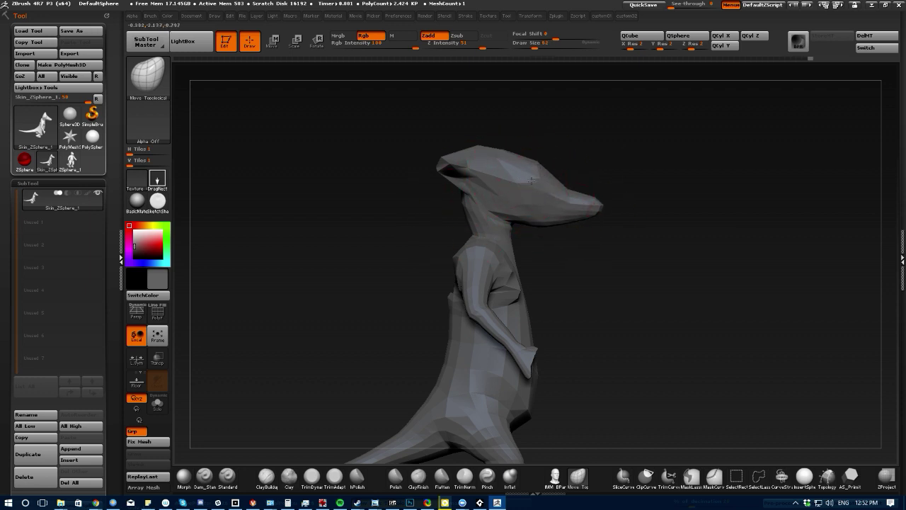
mouse_move(431, 208)
mouse_down()
mouse_move(371, 213)
mouse_move(470, 195)
mouse_up()
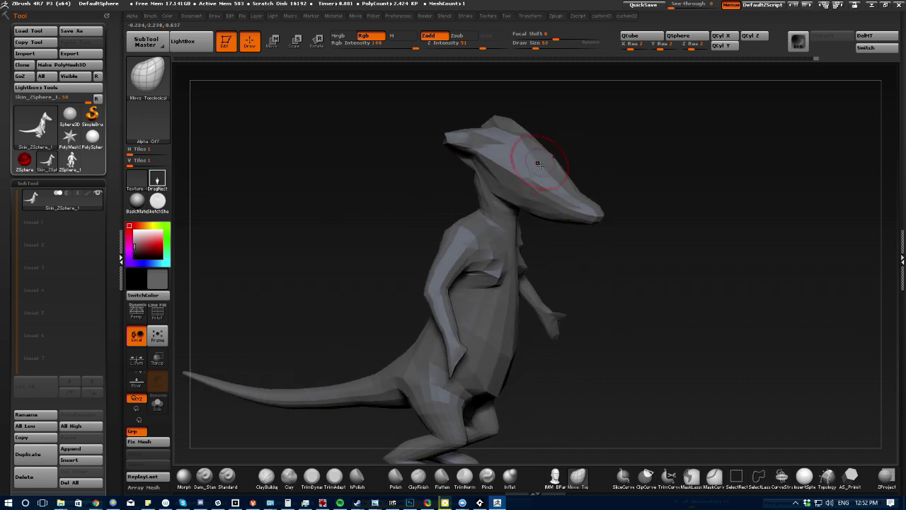
drag(528, 157, 539, 145)
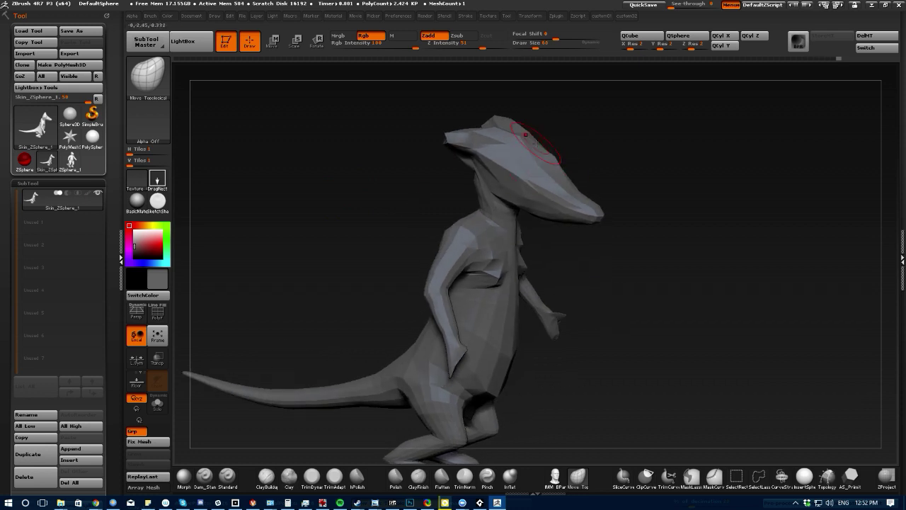
mouse_move(339, 174)
mouse_down()
mouse_move(361, 166)
mouse_move(480, 182)
mouse_up()
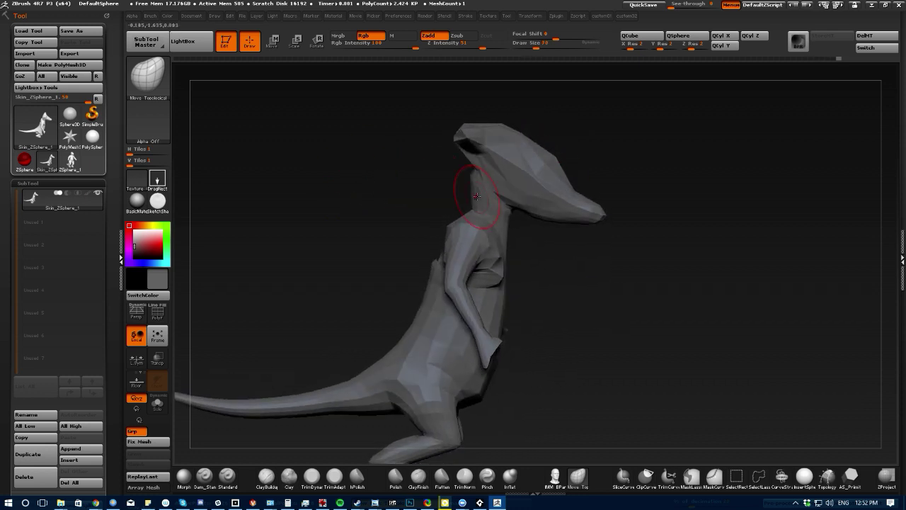
Mask the head, invert the mask, and raise the head with Transpose Move to lengthen the neck
drag(344, 164, 385, 179)
drag(482, 198, 399, 137)
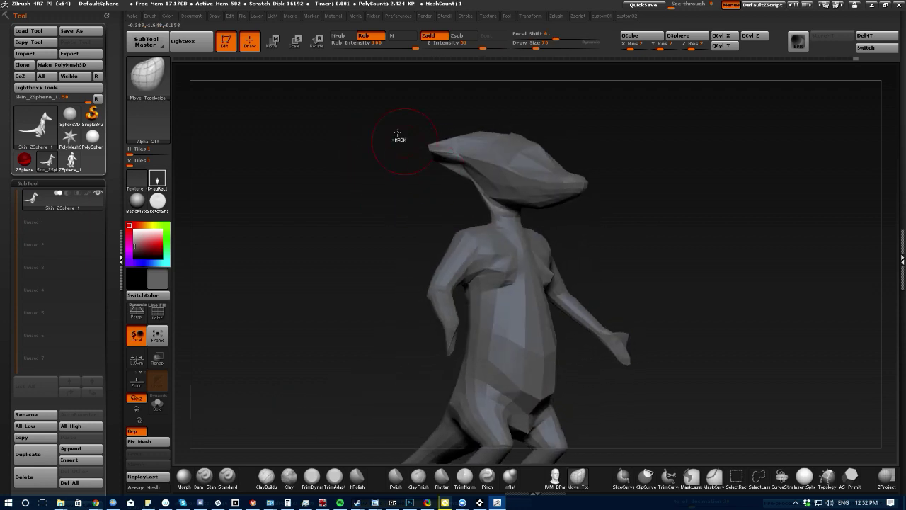
mouse_move(369, 89)
ctrl+mouse_down()
mouse_move(627, 194)
mouse_move(530, 216)
mouse_move(287, 90)
mouse_move(369, 88)
ctrl+mouse_up()
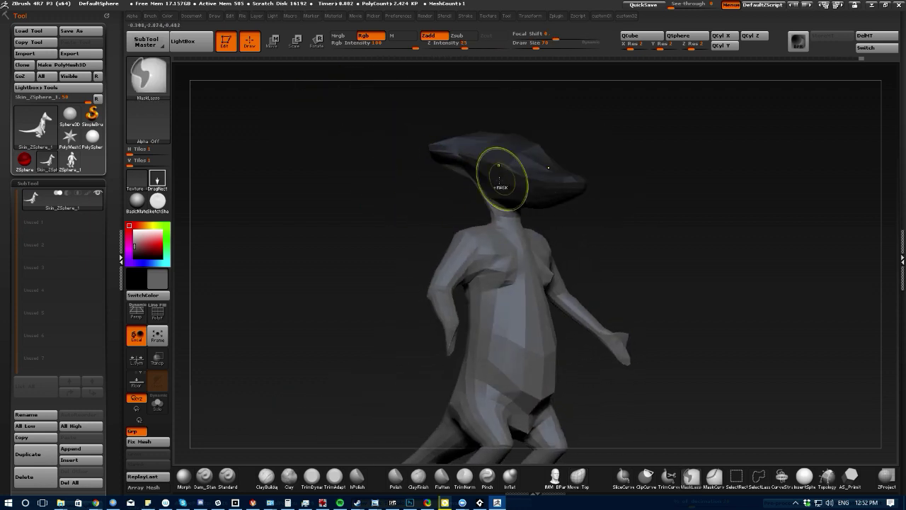
ctrl+click(340, 165)
key(w)
mouse_move(496, 219)
mouse_down()
mouse_move(500, 147)
mouse_move(489, 85)
mouse_up()
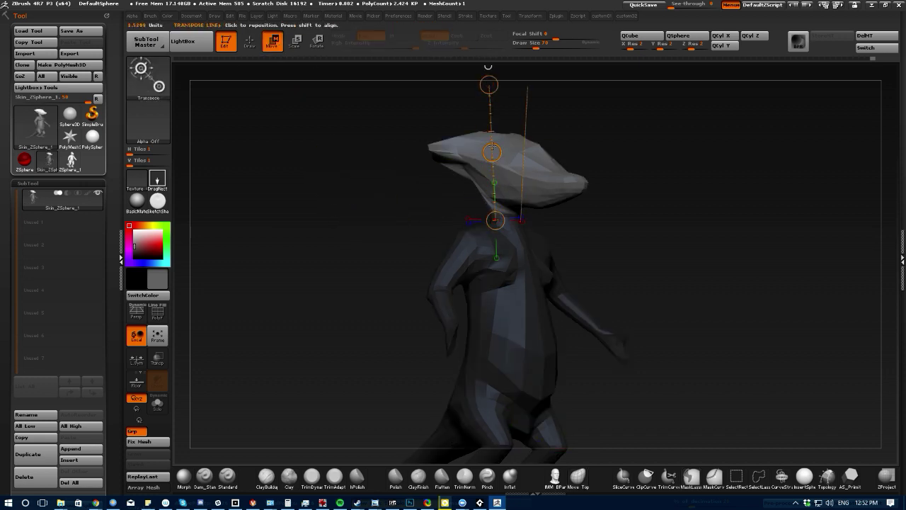
mouse_move(492, 151)
mouse_down()
mouse_move(496, 122)
mouse_move(493, 135)
mouse_up()
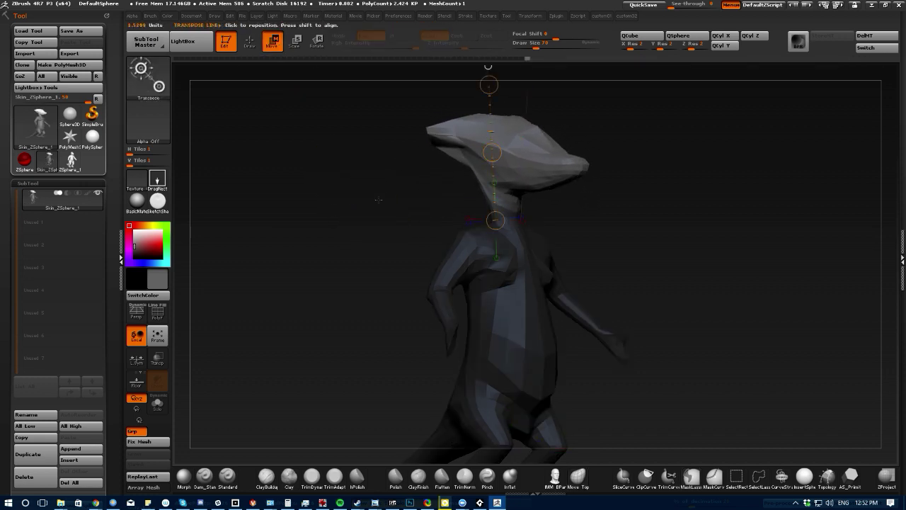
Check the longer neck from side and front, clear the mask, and return to Draw mode
drag(378, 199, 397, 204)
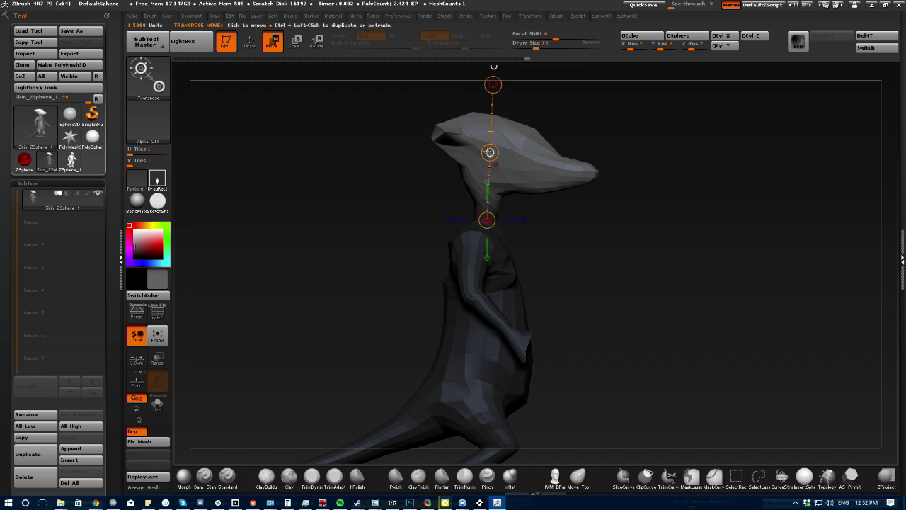
shift+drag(358, 146, 331, 160)
ctrl+click(349, 212)
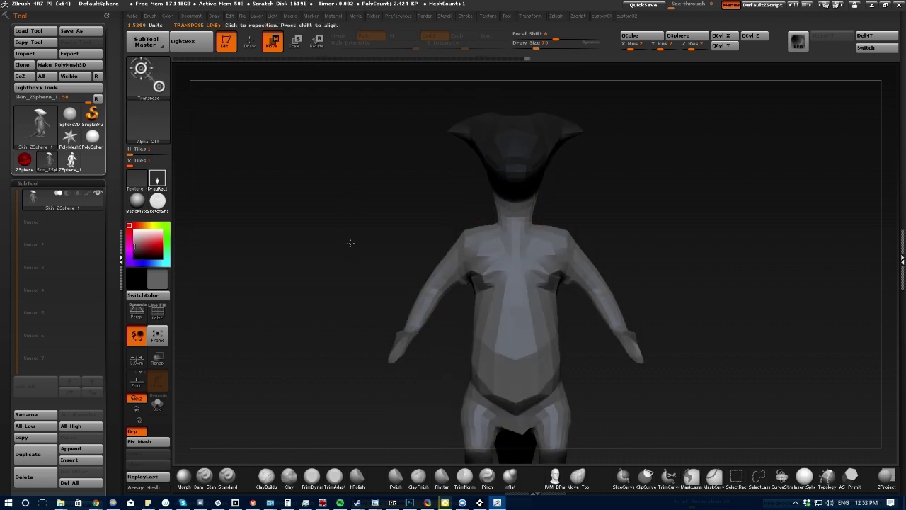
alt+drag(350, 243, 336, 197)
drag(468, 368, 469, 236)
mouse_move(368, 180)
ctrl+mouse_down()
mouse_move(297, 162)
mouse_move(352, 165)
mouse_move(327, 164)
ctrl+mouse_up()
click(250, 44)
Refine the back of the neck and the line into the shoulders with the Move Topological brush
mouse_move(423, 142)
mouse_down()
mouse_move(386, 143)
mouse_move(407, 156)
mouse_move(441, 157)
mouse_move(450, 172)
mouse_move(440, 170)
mouse_move(458, 162)
mouse_up()
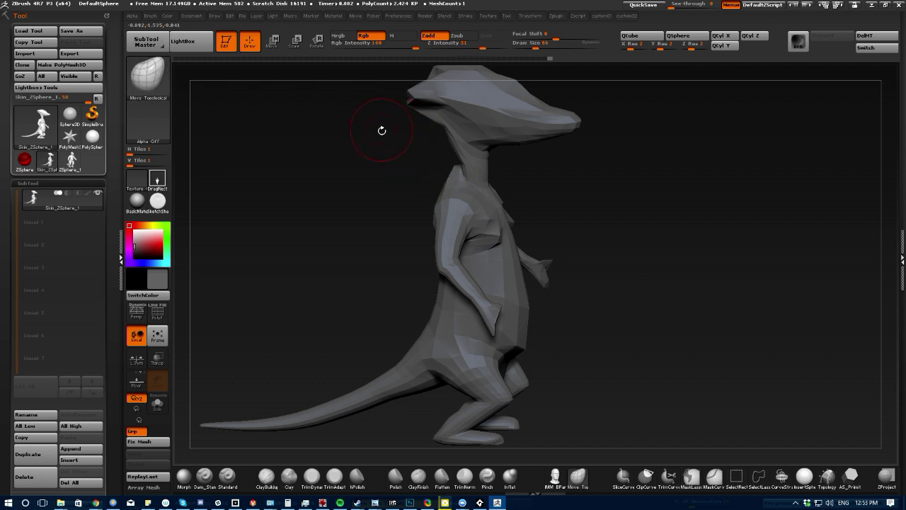
drag(380, 128, 415, 143)
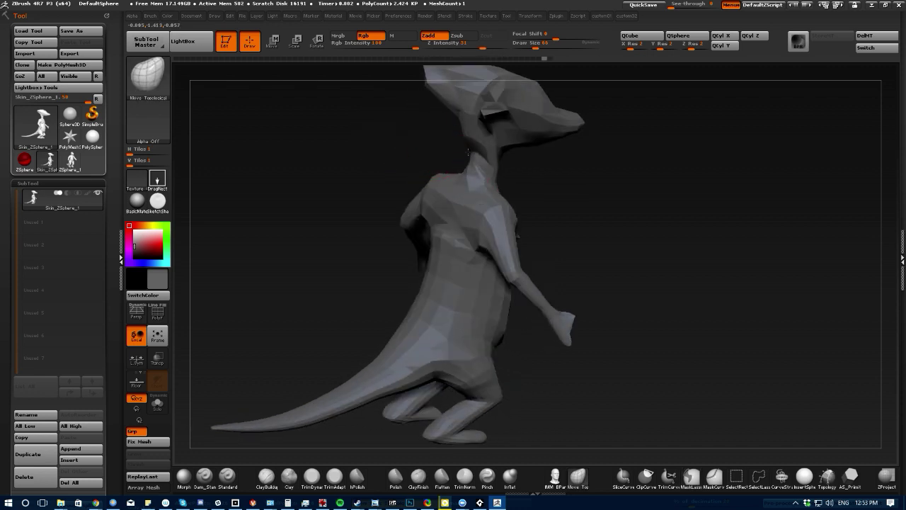
drag(468, 151, 228, 158)
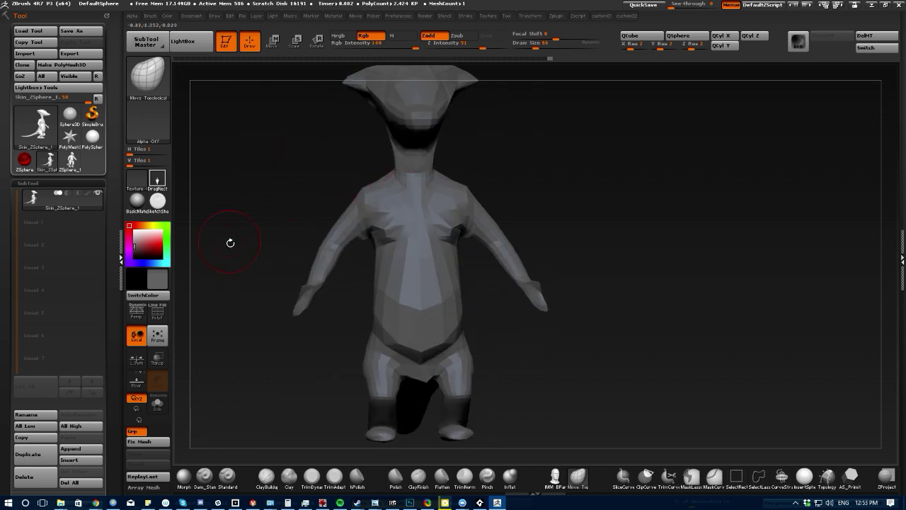
drag(230, 243, 236, 229)
drag(242, 274, 277, 267)
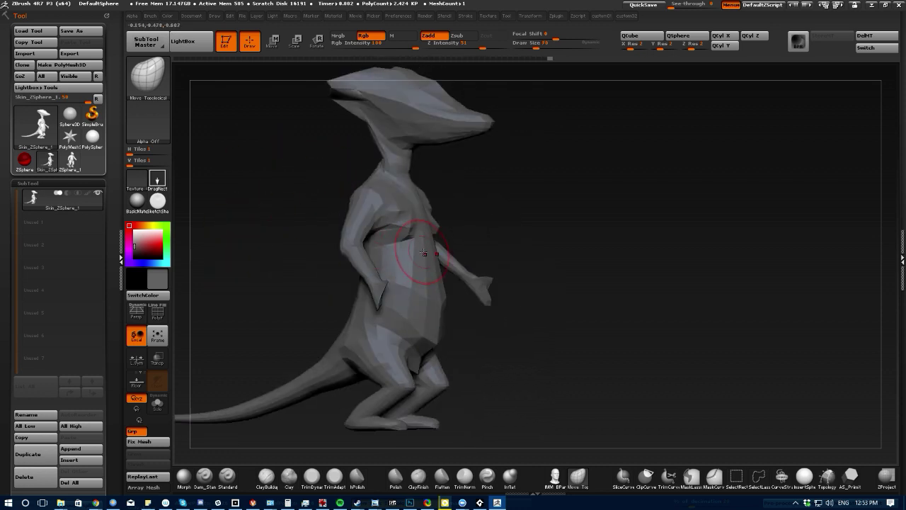
Reshape the chest and shoulders with the Move Topological brush and smooth the creases under the chest
drag(418, 275, 414, 263)
drag(483, 228, 443, 237)
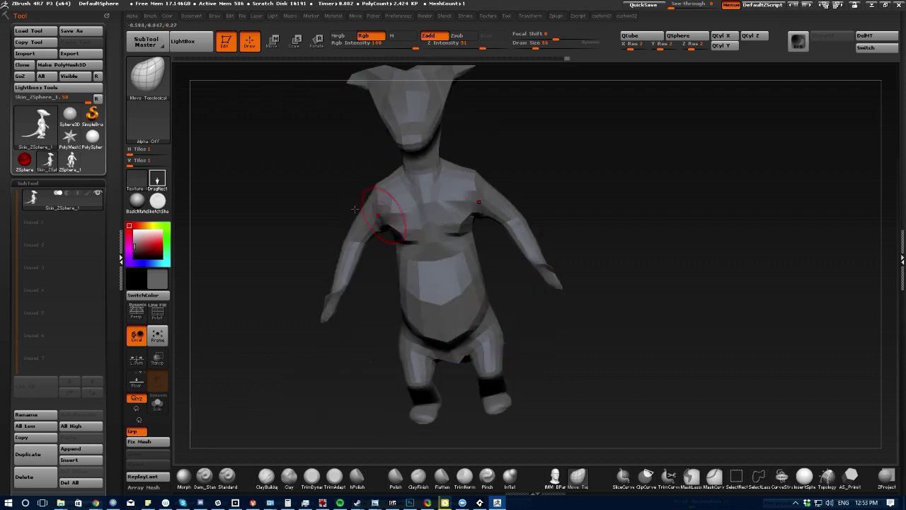
drag(355, 209, 352, 203)
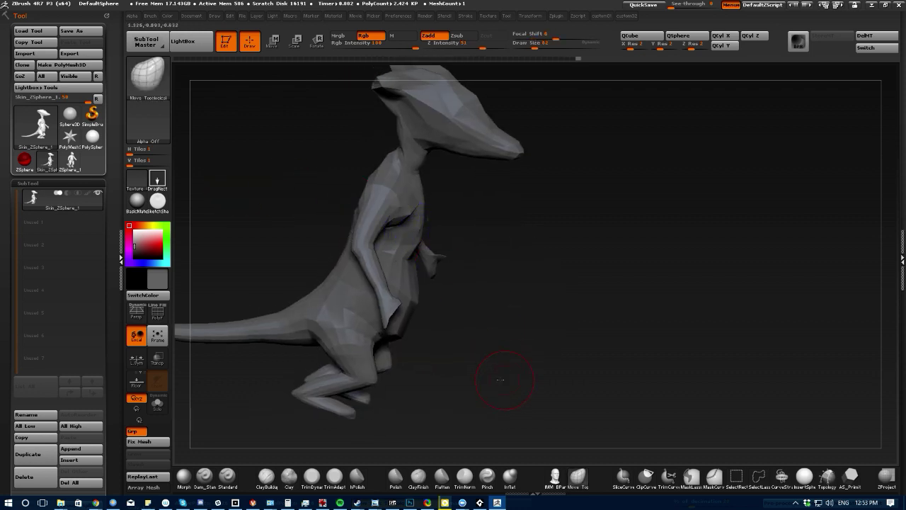
drag(500, 380, 432, 376)
shift+drag(400, 198, 400, 209)
drag(312, 184, 249, 182)
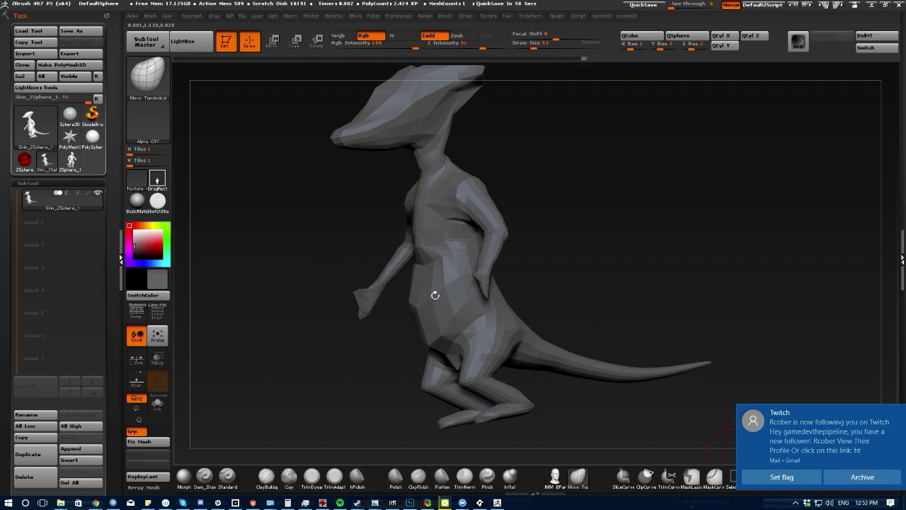
Smooth the tail base and the upper back between the shoulder blades
mouse_move(259, 224)
mouse_down()
mouse_move(239, 230)
mouse_move(245, 241)
mouse_up()
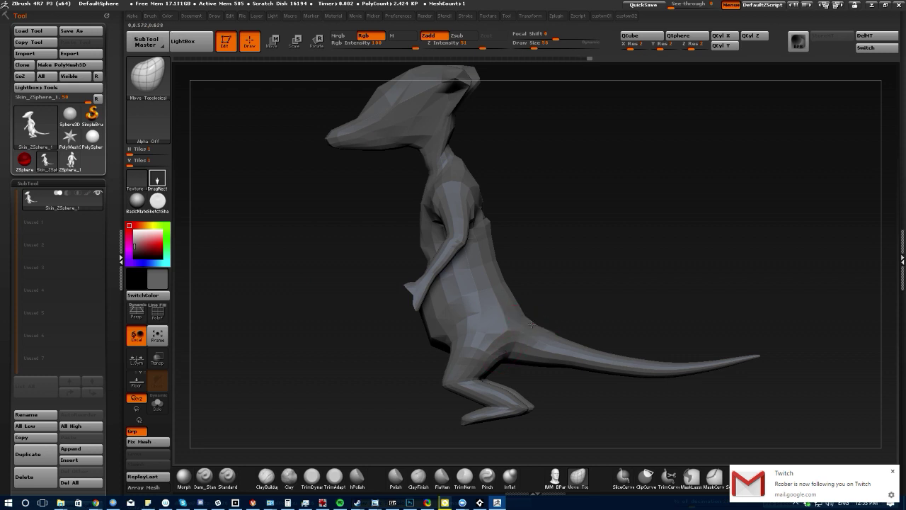
key(shift)
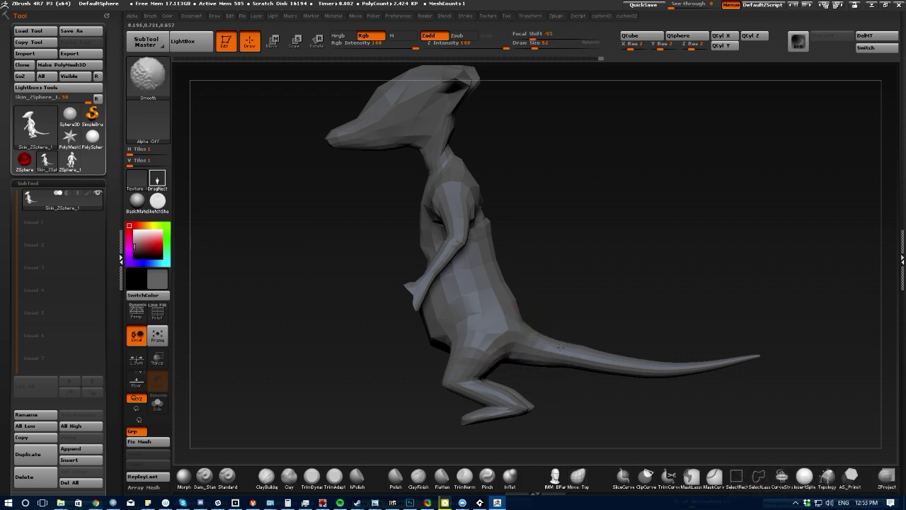
drag(283, 302, 498, 233)
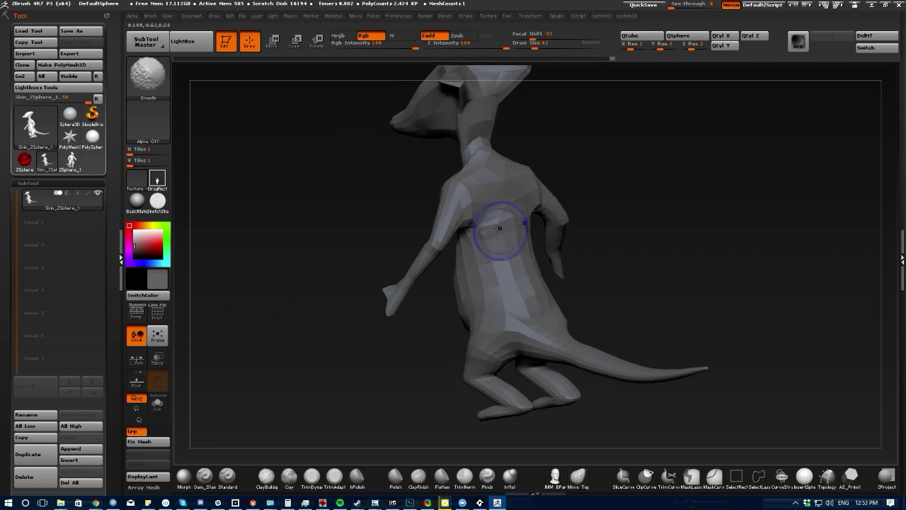
drag(259, 224, 325, 219)
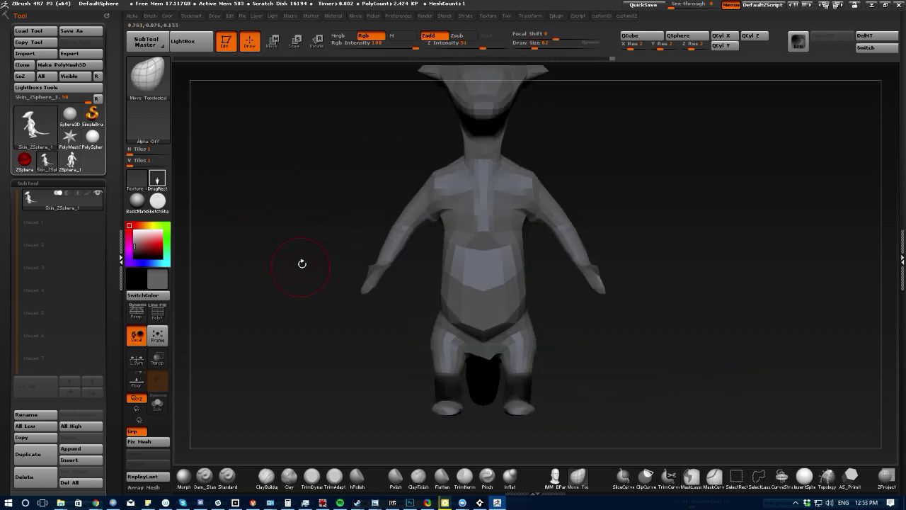
Pull the upper arms and shoulders inward and adjust the waist outline with an enlarged Move Topological brush
key(])
key(])
key(])
drag(399, 229, 407, 232)
mouse_move(421, 186)
mouse_down()
mouse_move(440, 189)
mouse_move(434, 178)
mouse_up()
key([)
key([)
mouse_move(441, 283)
mouse_down()
mouse_move(428, 290)
mouse_move(440, 294)
mouse_up()
drag(344, 217, 318, 212)
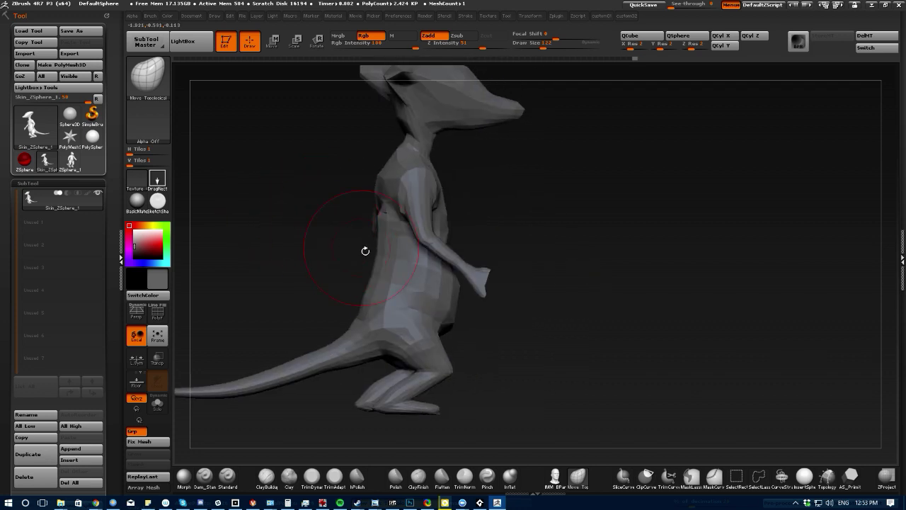
Pull the sides of the lower torso outward in the back view with the Move Topological brush
drag(298, 255, 243, 310)
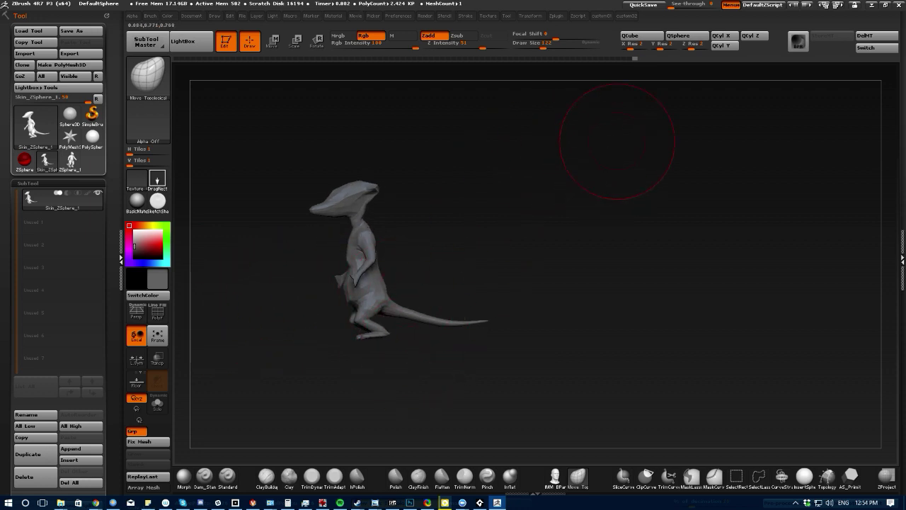
key(alt+Tab)
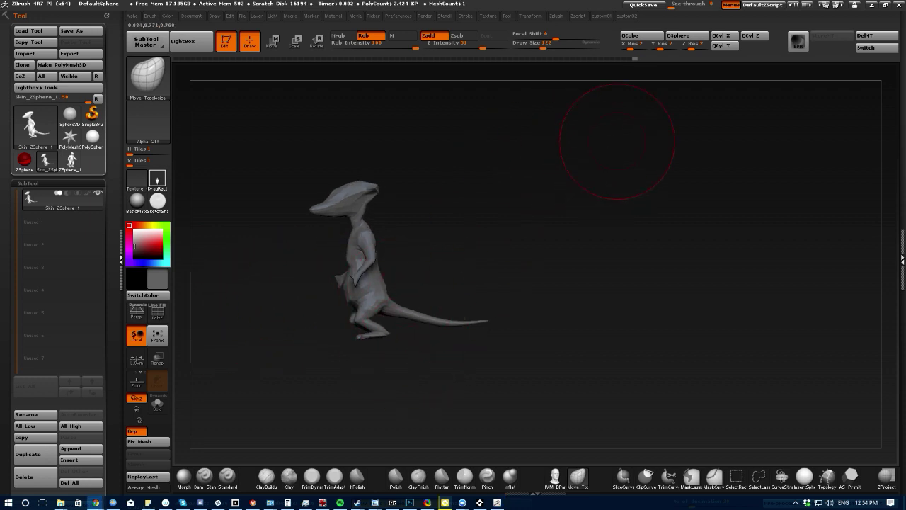
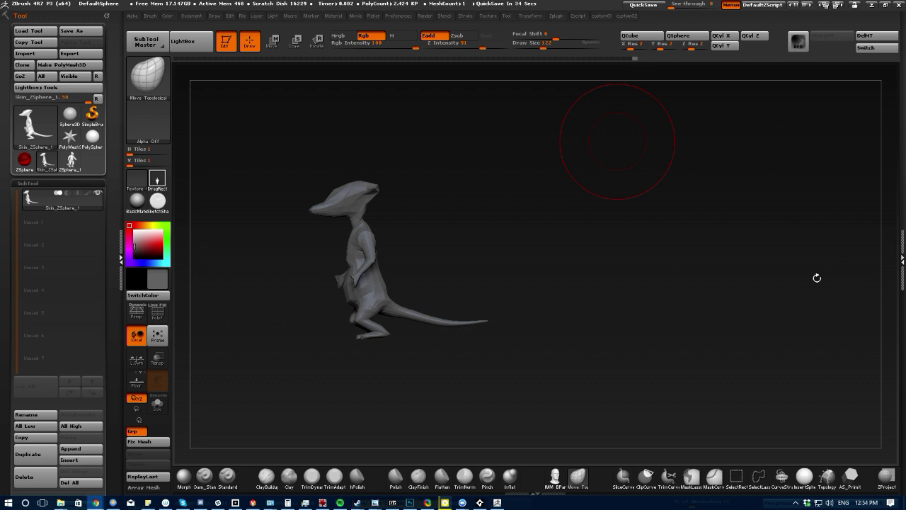
mouse_move(240, 272)
mouse_down()
mouse_move(297, 269)
mouse_move(276, 269)
mouse_move(285, 255)
mouse_move(316, 302)
mouse_move(293, 182)
mouse_move(331, 164)
mouse_up()
drag(315, 287, 299, 300)
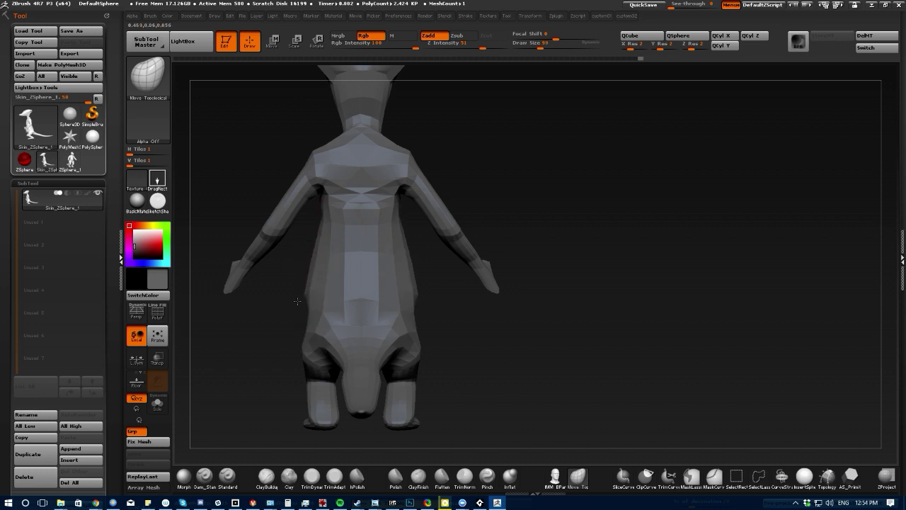
Apply the Flat Color material and set the model's color to white to show a pure silhouette
click(138, 211)
click(135, 201)
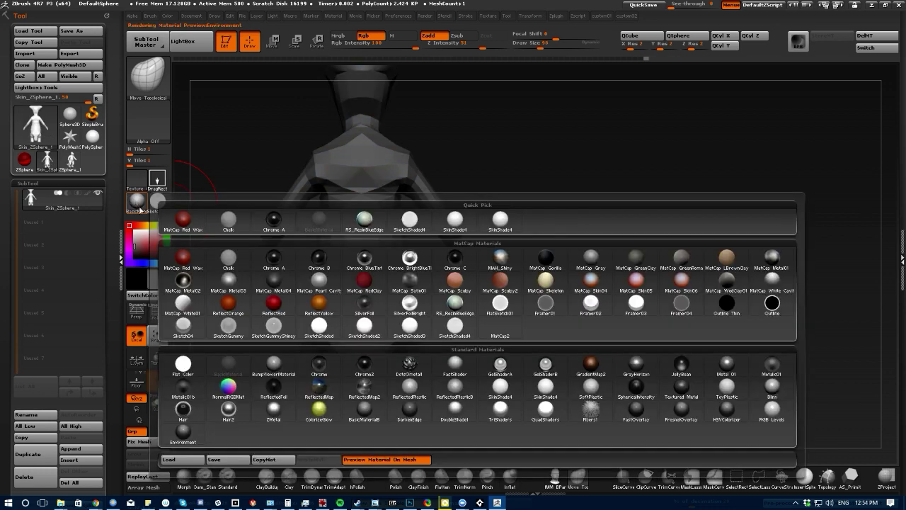
click(135, 201)
click(178, 362)
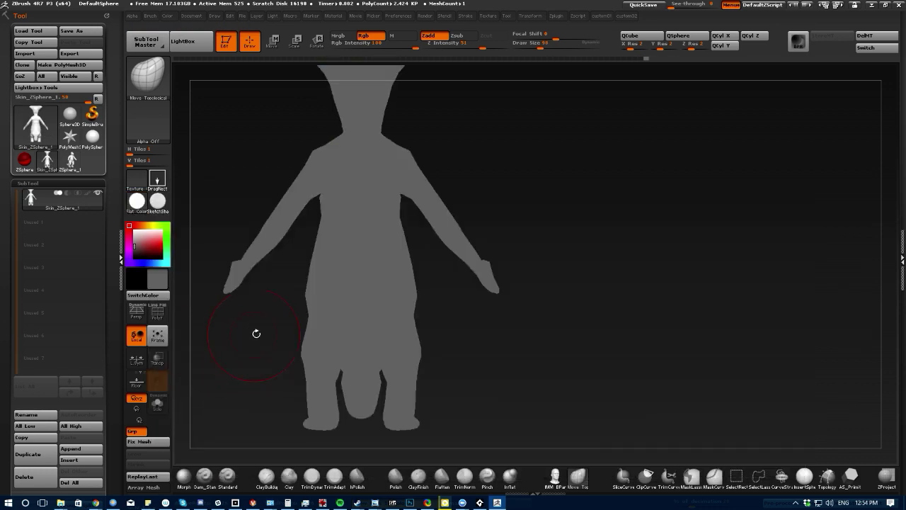
alt+drag(255, 333, 292, 327)
drag(137, 236, 133, 230)
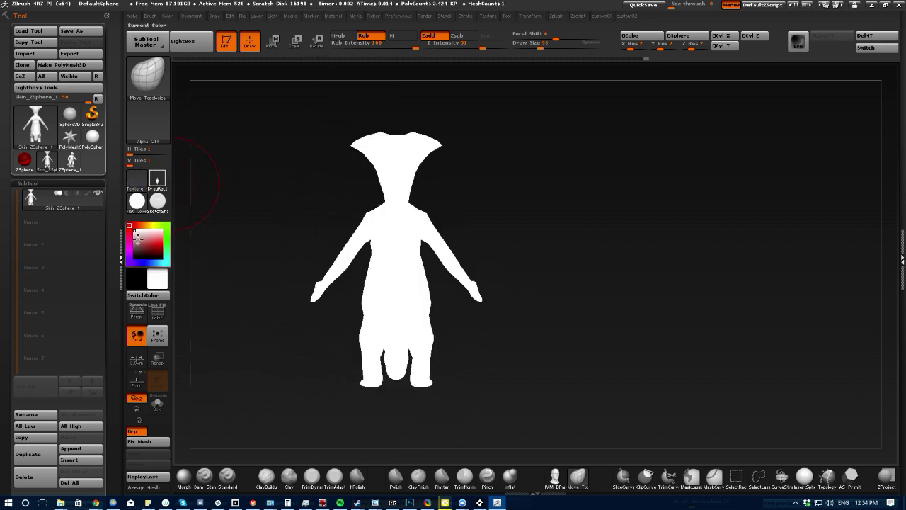
Widen the sides of the head and lift the ear tips with a smaller Move Topological brush
drag(225, 309, 287, 238)
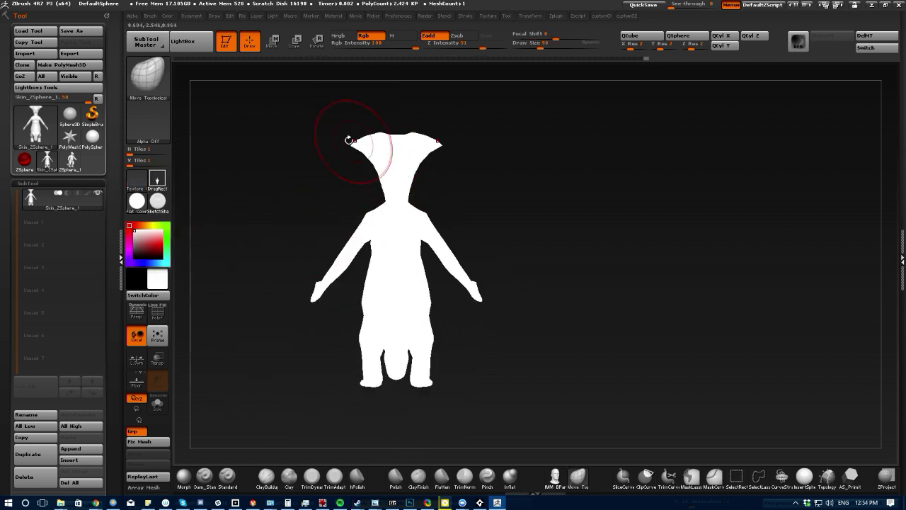
key(bracketleft)
key(bracketleft)
key(bracketleft)
key(bracketleft)
key(bracketleft)
key(bracketleft)
drag(380, 175, 364, 175)
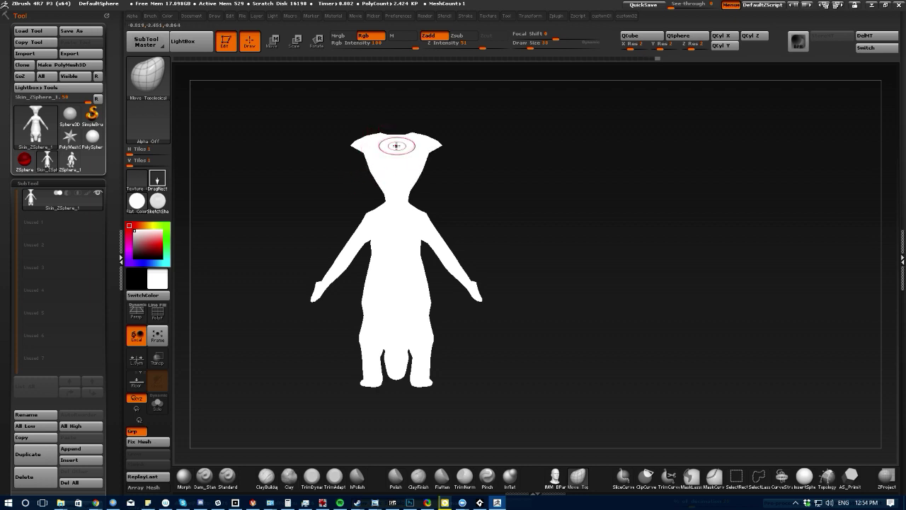
mouse_move(358, 142)
mouse_down()
mouse_move(348, 146)
mouse_move(363, 128)
mouse_up()
Refine the side silhouette of the back of the head, the belly and the tail base with the Move Topological brush
drag(275, 151, 333, 170)
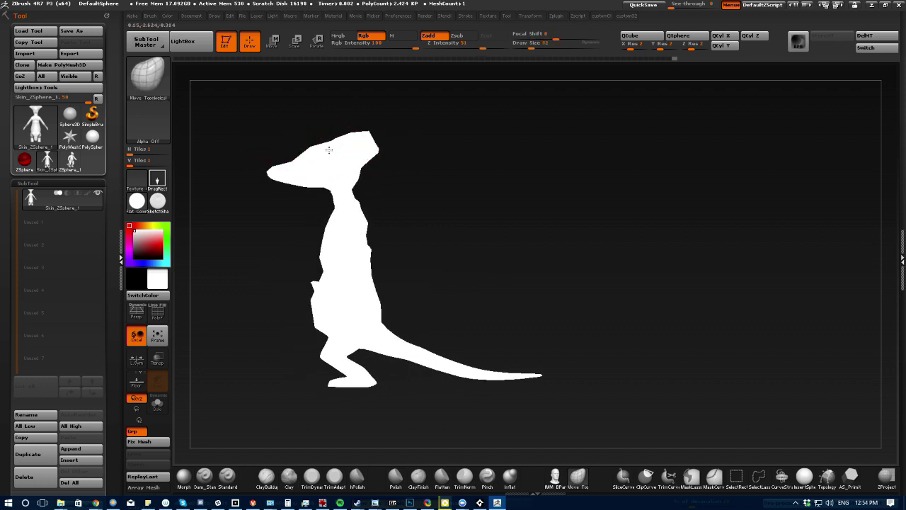
drag(376, 134, 379, 132)
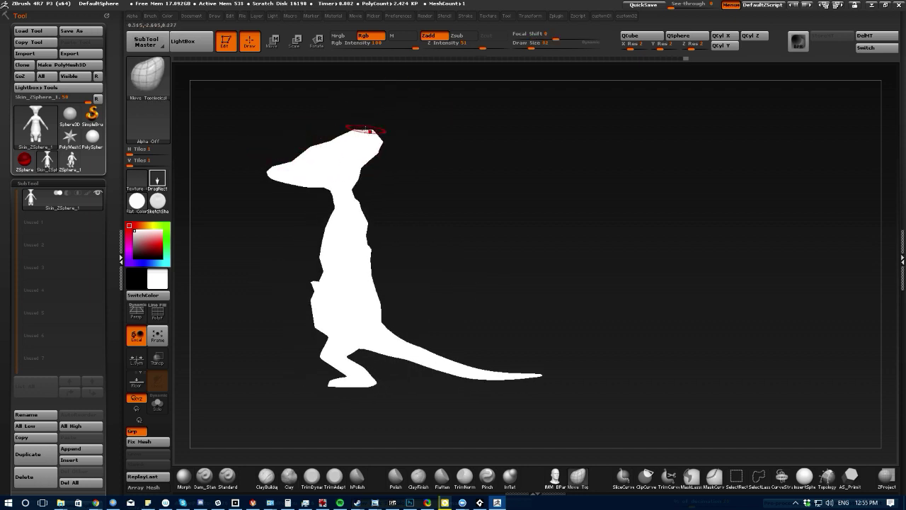
mouse_move(269, 309)
mouse_down()
mouse_move(279, 299)
mouse_move(283, 307)
mouse_up()
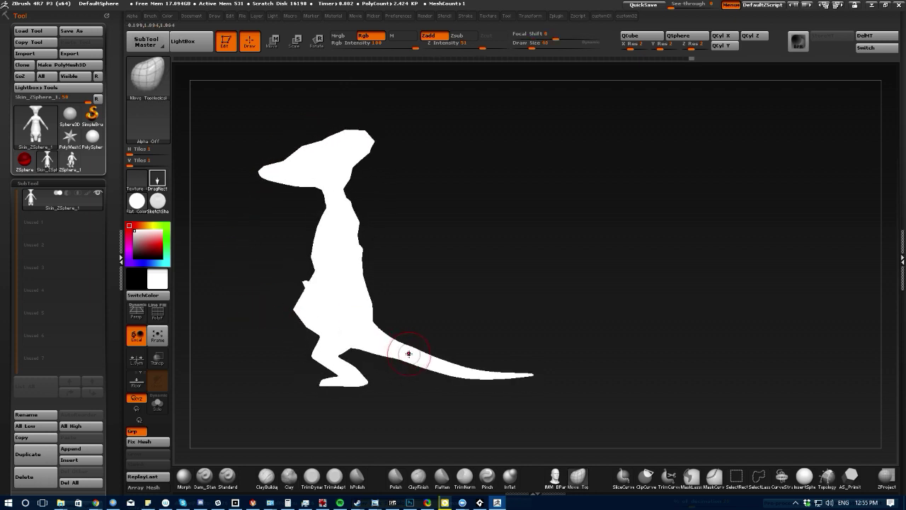
drag(406, 356, 403, 362)
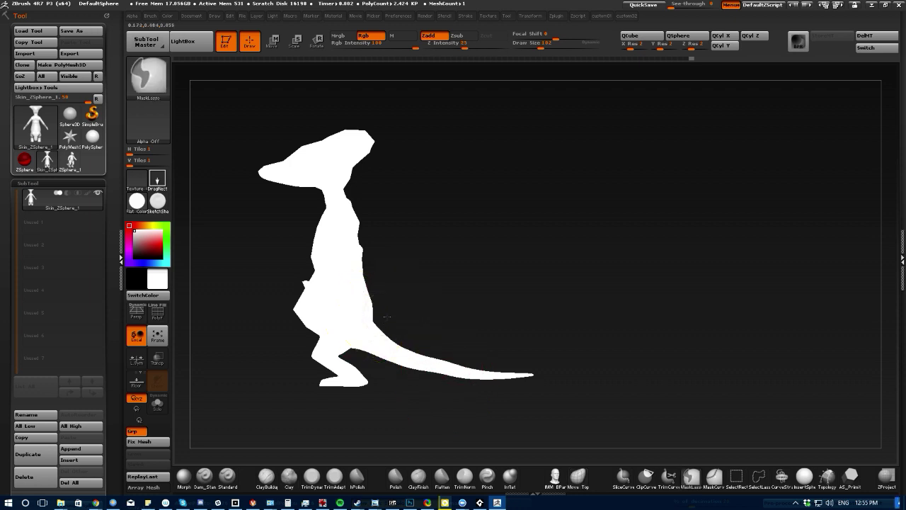
Mask the tail with a lasso, invert the mask, lengthen the tail with Transpose Move, and return to Draw mode
mouse_move(371, 323)
ctrl+mouse_down()
mouse_move(385, 371)
mouse_move(588, 308)
mouse_move(415, 298)
ctrl+mouse_up()
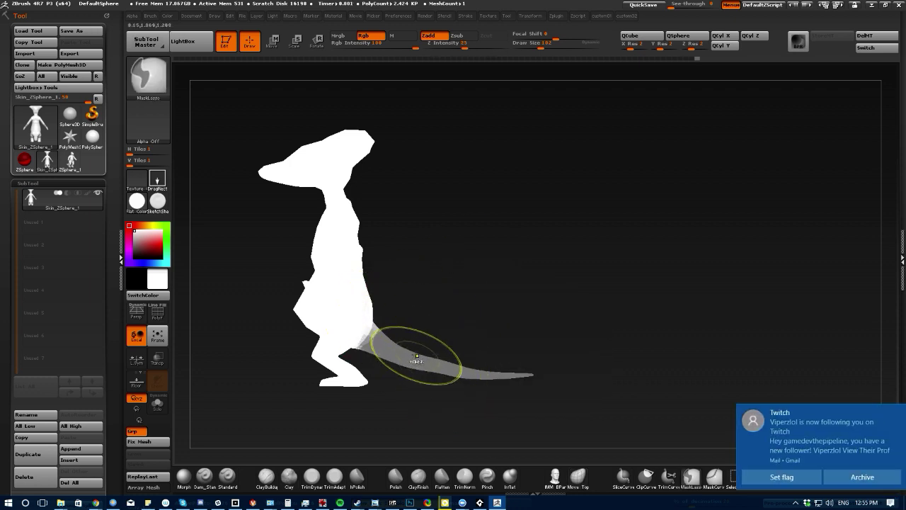
ctrl+click(416, 360)
ctrl+click(431, 398)
click(273, 43)
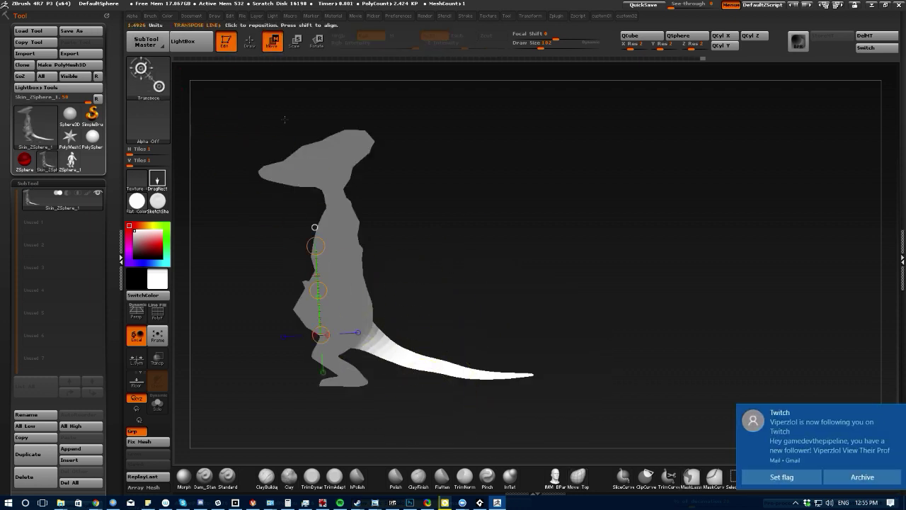
drag(367, 343, 581, 360)
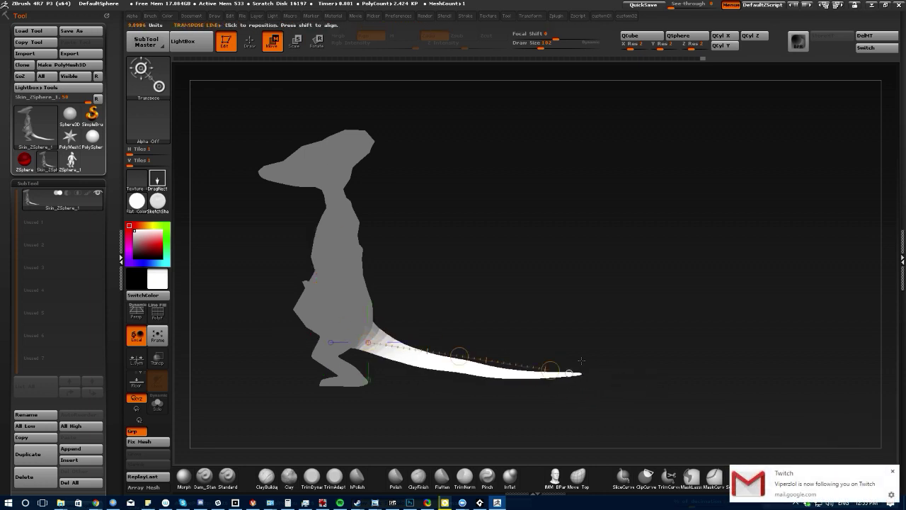
click(249, 41)
ctrl+click(252, 313)
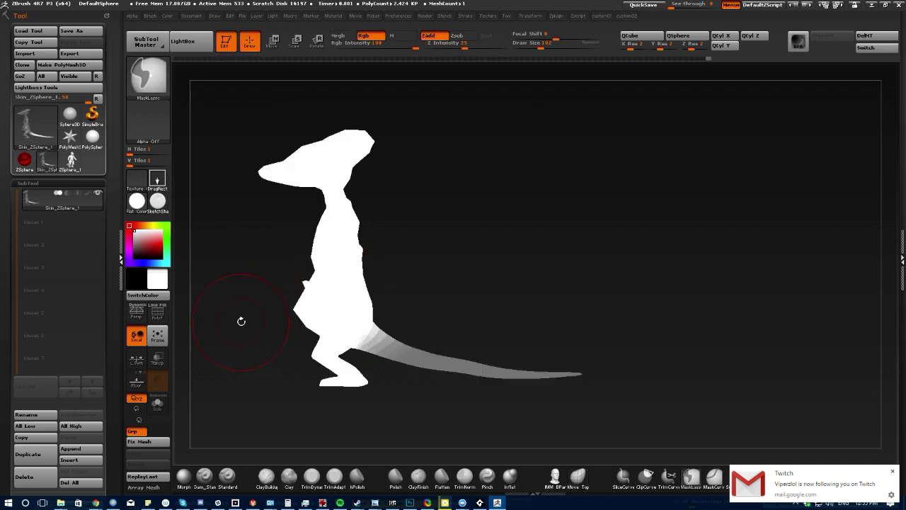
Replace the tail mask with a lasso mask over the head and invert it so only the head stays editable
drag(241, 319, 217, 297)
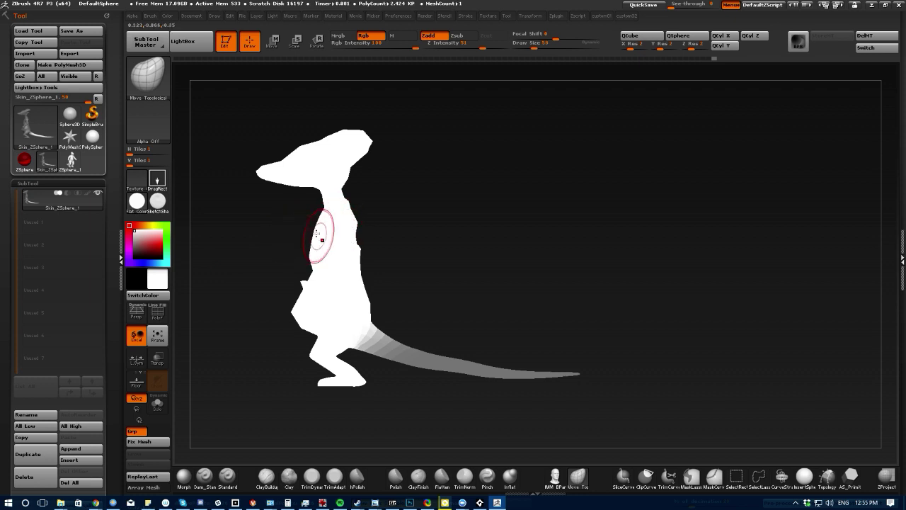
drag(233, 241, 218, 210)
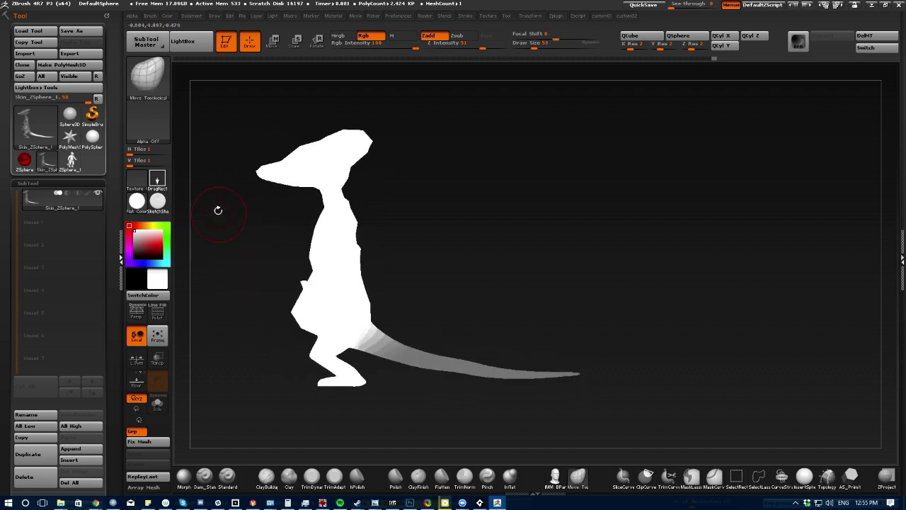
ctrl+drag(272, 192, 244, 184)
mouse_move(300, 198)
ctrl+mouse_down()
mouse_move(305, 174)
mouse_move(302, 192)
ctrl+mouse_up()
ctrl+click(283, 189)
ctrl+click(271, 95)
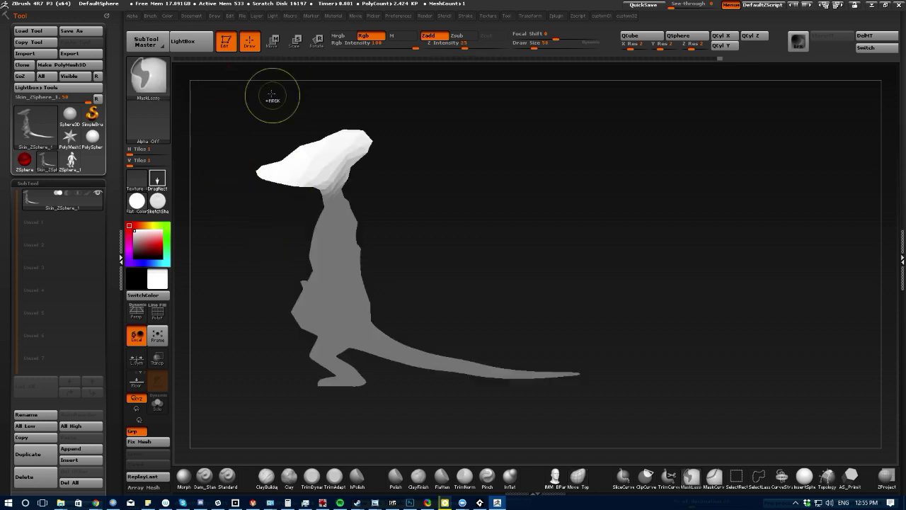
Place a Transpose Rotate line from the base of the head down toward the front and undo the trial rotation
click(316, 43)
mouse_move(326, 190)
mouse_down()
mouse_move(239, 263)
mouse_move(286, 286)
mouse_up()
key(ctrl+z)
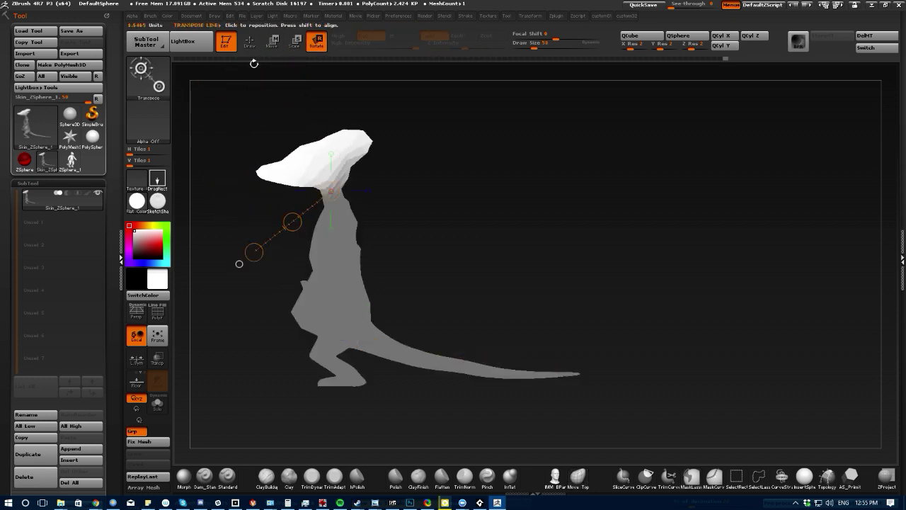
Rework the mask edge along the neck and tilt the head downward with Transpose Rotate
click(249, 41)
ctrl+click(282, 195)
mouse_move(320, 200)
ctrl+mouse_down()
mouse_move(305, 84)
mouse_move(290, 211)
ctrl+mouse_up()
ctrl+click(296, 167)
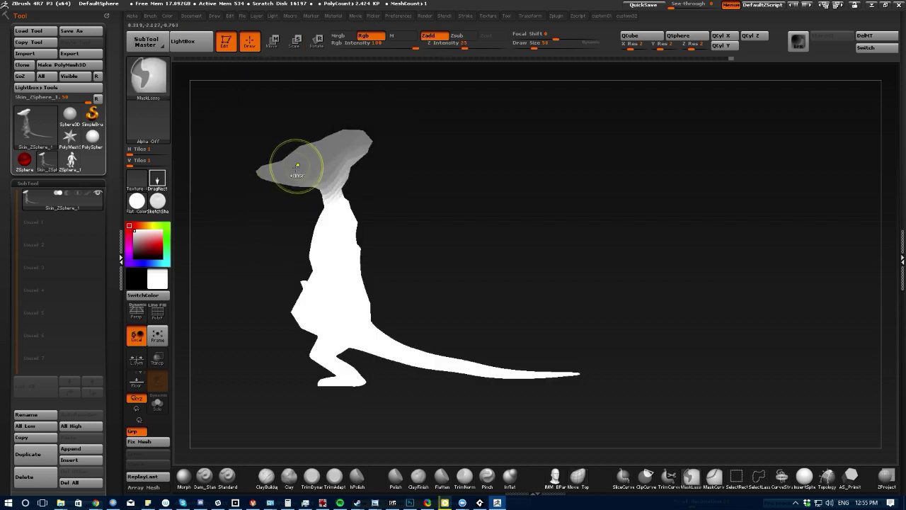
ctrl+click(253, 209)
click(318, 41)
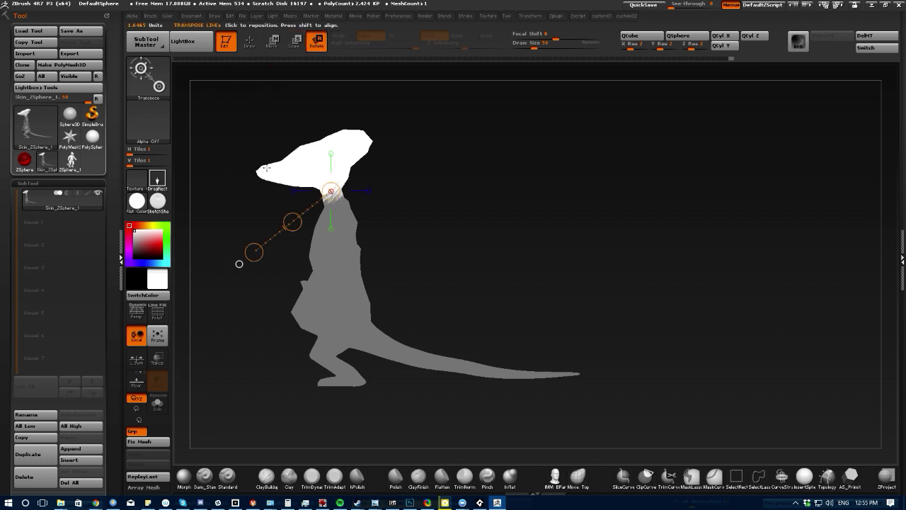
drag(238, 263, 262, 272)
Mask the upper body down to the waist with a lasso and invert the mask
ctrl+click(212, 228)
drag(212, 227, 227, 238)
mouse_move(283, 255)
ctrl+mouse_down()
mouse_move(415, 333)
mouse_move(206, 113)
mouse_move(243, 348)
ctrl+mouse_up()
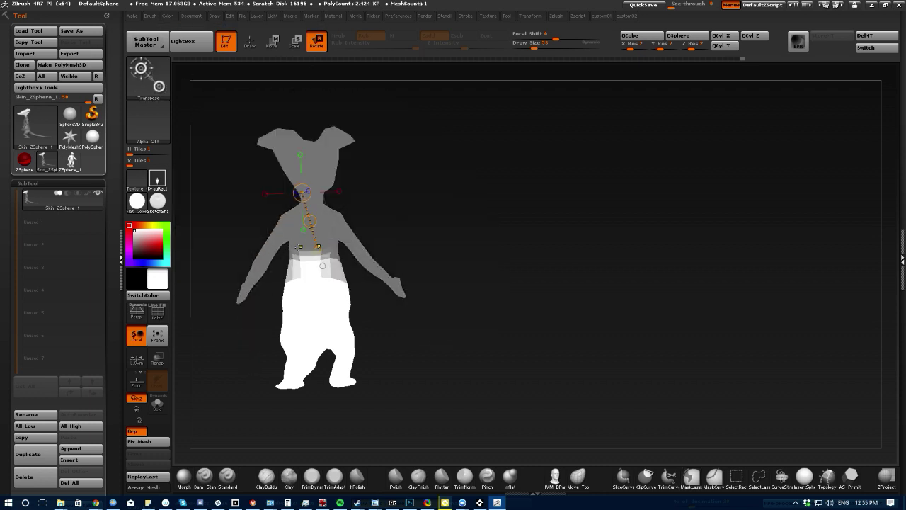
ctrl+click(243, 348)
ctrl+drag(309, 311, 251, 301)
key(ctrl+z)
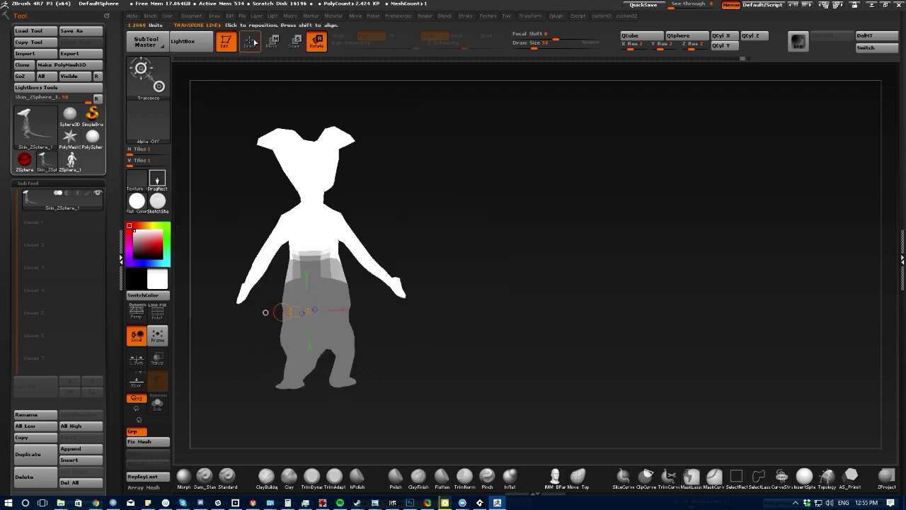
Soften the mask transition across the belly and lean the unmasked upper body backward with Transpose Rotate
key(q)
ctrl+click(284, 326)
ctrl+click(204, 245)
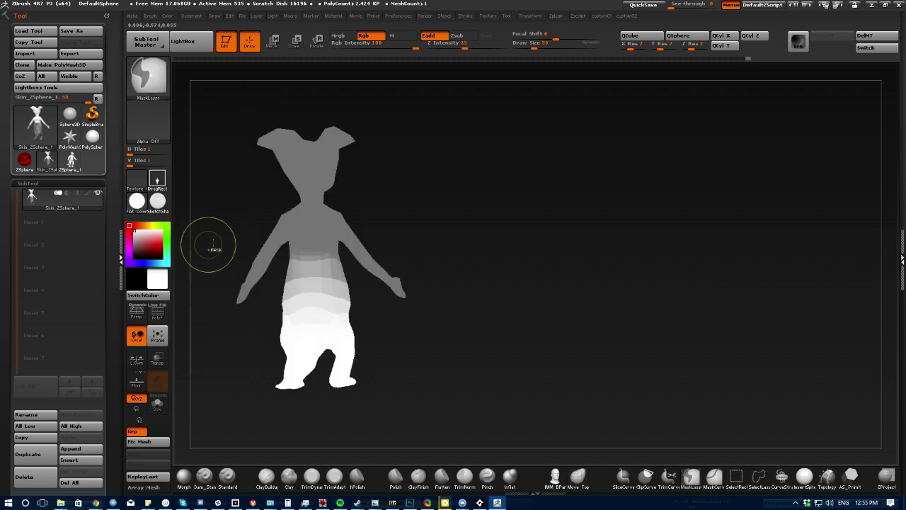
drag(226, 374, 303, 402)
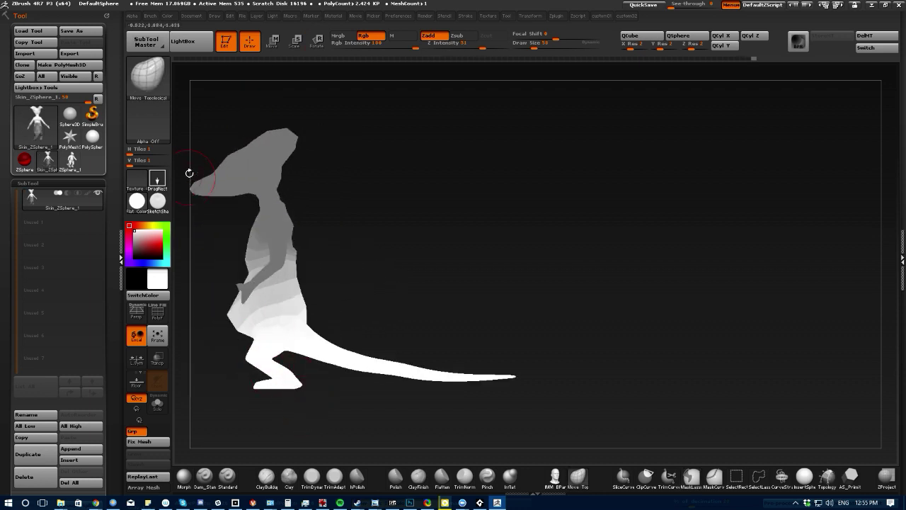
mouse_move(450, 281)
mouse_down()
mouse_move(414, 273)
mouse_move(263, 140)
mouse_up()
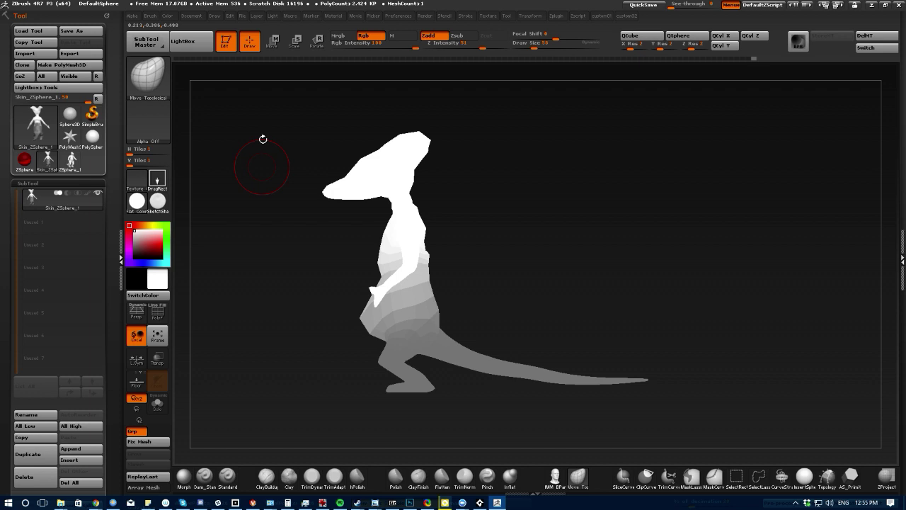
click(315, 52)
mouse_move(384, 257)
mouse_down()
mouse_move(253, 348)
mouse_move(250, 275)
mouse_move(246, 287)
mouse_up()
Mask everything below the head and tilt the head forward from the neck with Transpose Rotate
key(ctrl)
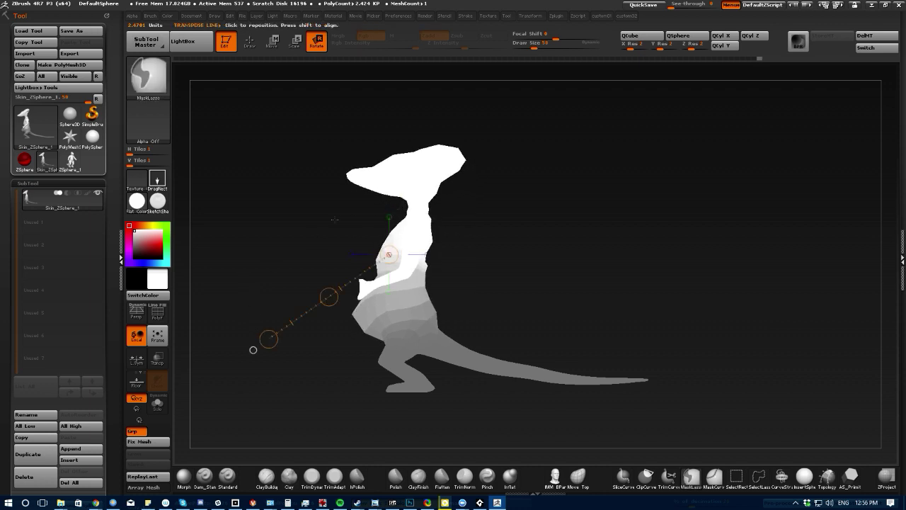
ctrl+drag(334, 220, 381, 204)
ctrl+drag(517, 197, 255, 263)
ctrl+click(322, 211)
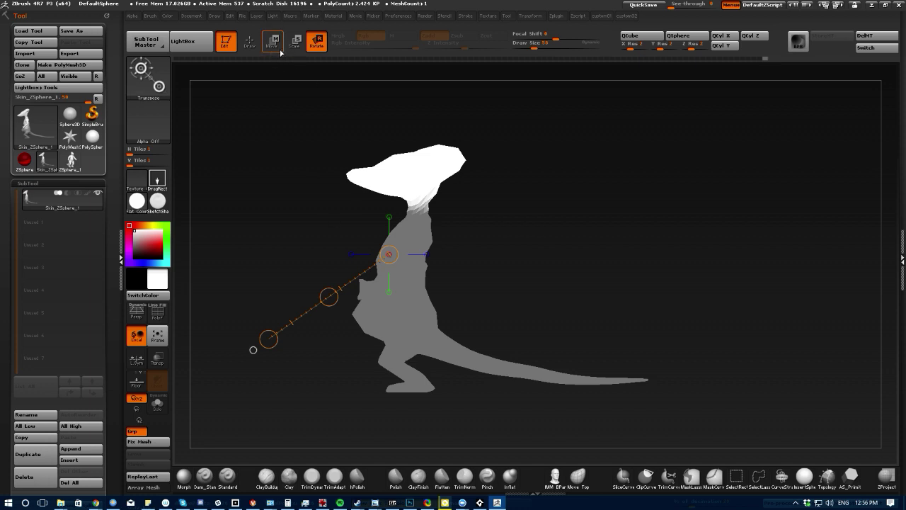
drag(252, 349, 313, 321)
drag(274, 374, 325, 403)
drag(234, 276, 158, 284)
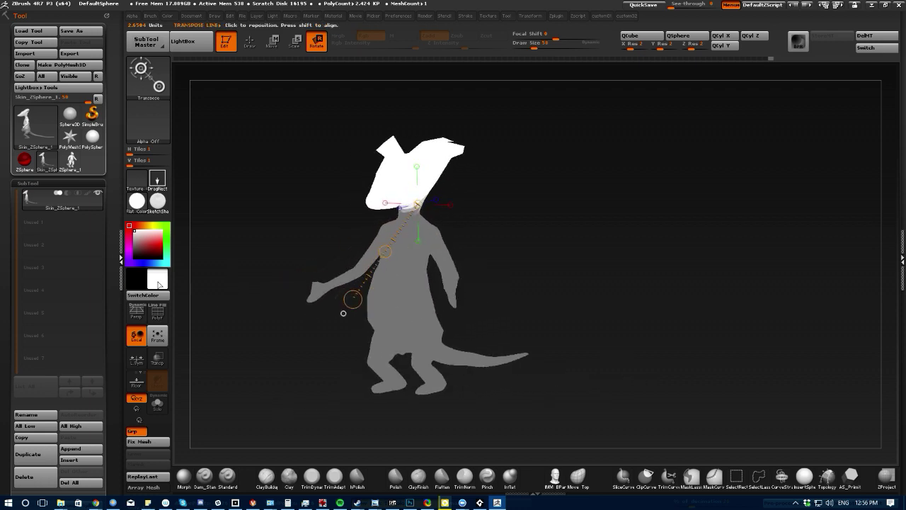
Replace the silhouette shading with BasicMaterial
click(153, 205)
click(157, 203)
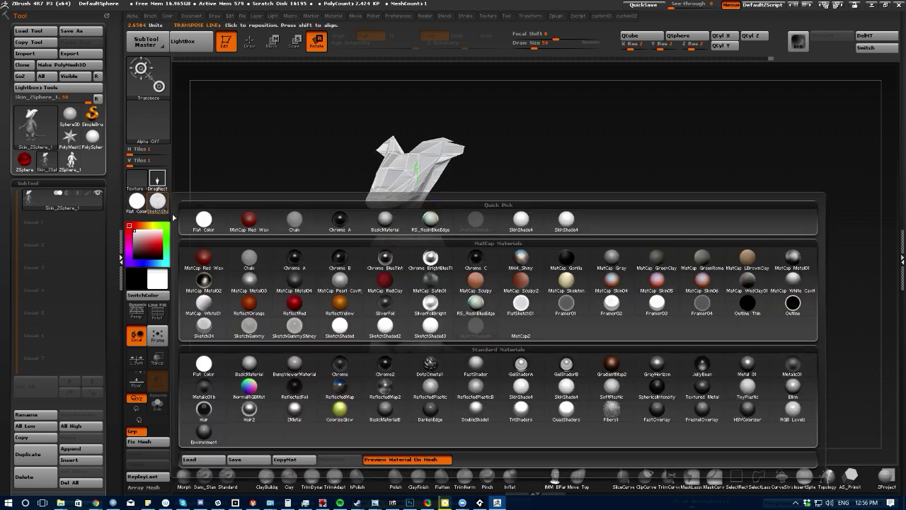
click(248, 367)
drag(314, 289, 271, 306)
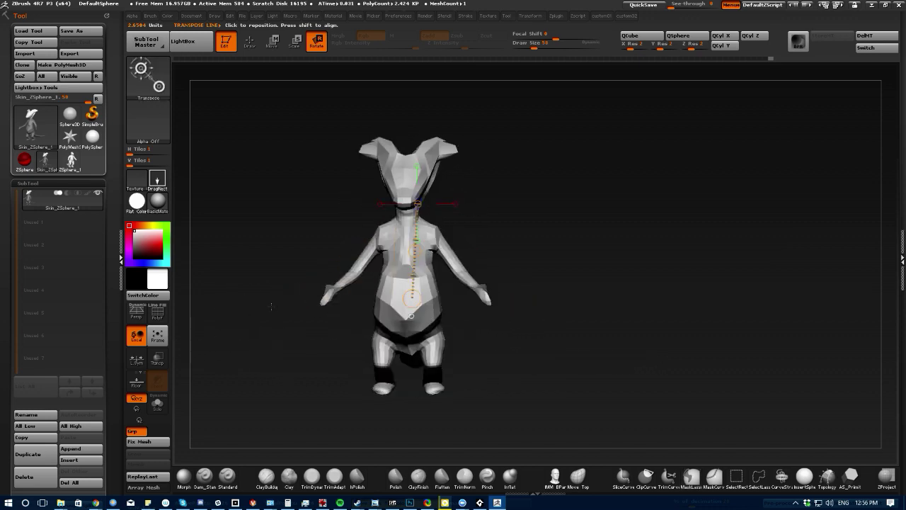
Return to Draw mode and reshape the belly, back and hips with the Move Topological brush
click(248, 42)
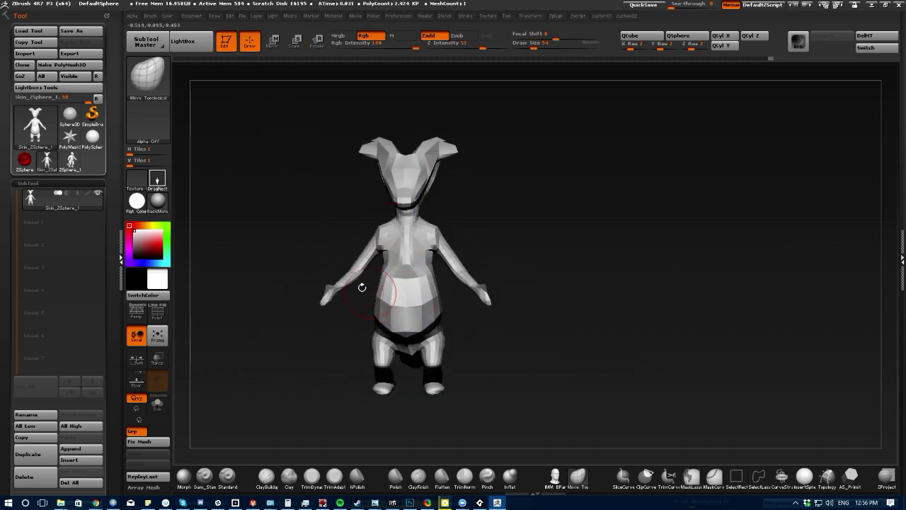
drag(358, 285, 179, 273)
drag(412, 305, 415, 305)
drag(276, 264, 312, 304)
mouse_move(282, 349)
mouse_down()
mouse_move(297, 354)
mouse_move(296, 235)
mouse_move(290, 332)
mouse_move(362, 315)
mouse_move(302, 314)
mouse_move(372, 358)
mouse_move(308, 309)
mouse_move(375, 317)
mouse_move(352, 310)
mouse_up()
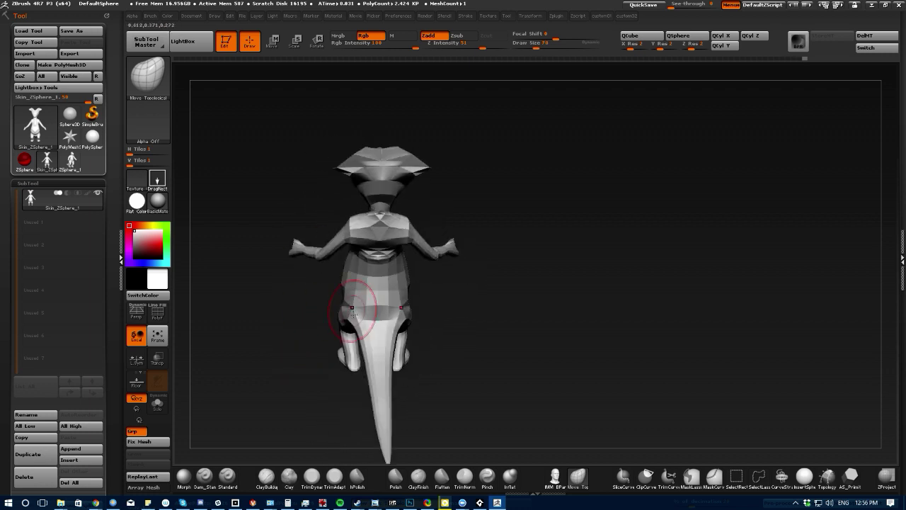
drag(291, 306, 365, 244)
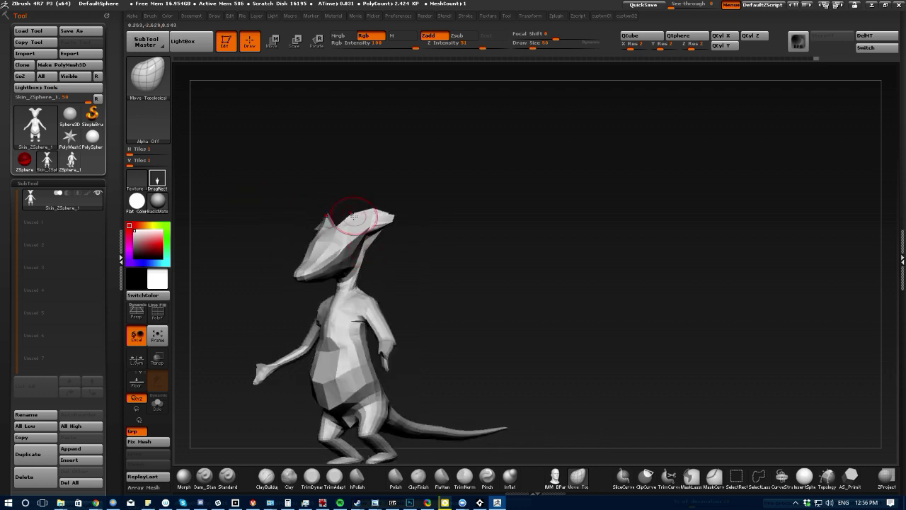
Reshape the top of the head and bend the snout tip upward with the Move Topological brush
drag(353, 215, 277, 224)
drag(331, 244, 370, 256)
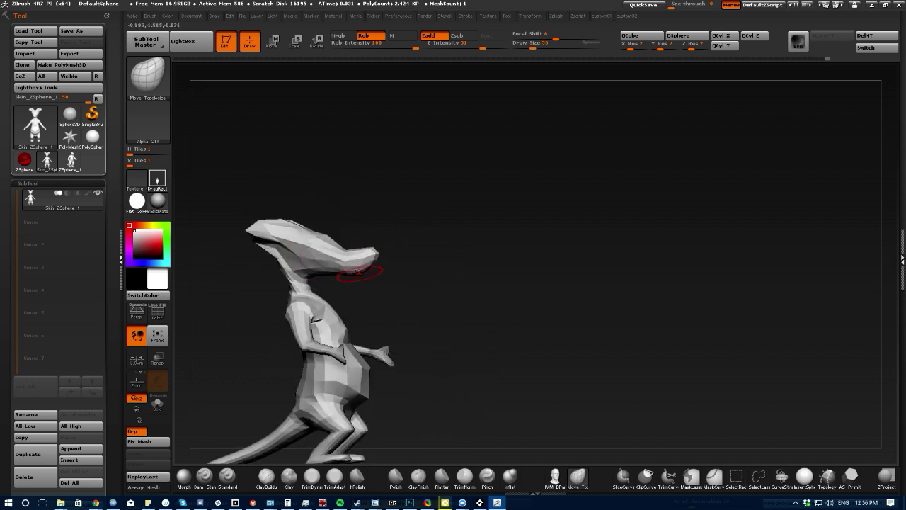
drag(349, 289, 297, 290)
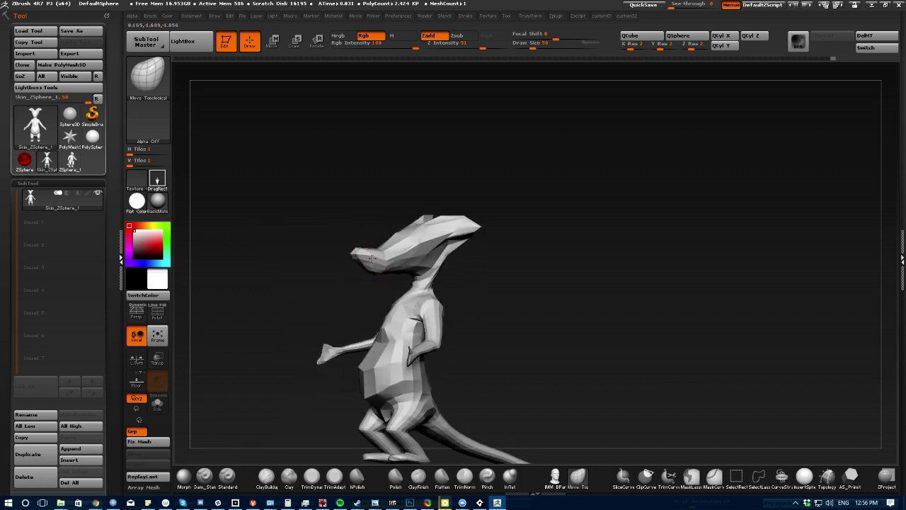
drag(371, 258, 233, 306)
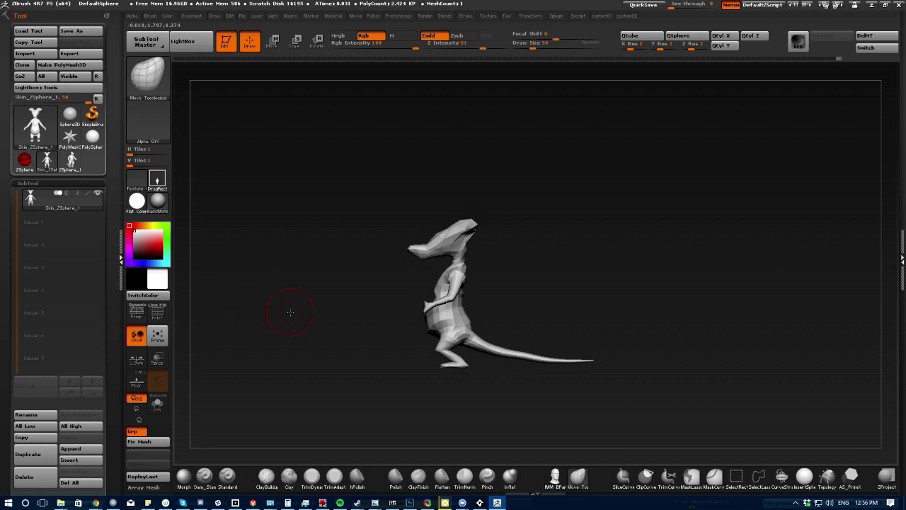
drag(290, 312, 354, 376)
alt+drag(353, 322, 313, 306)
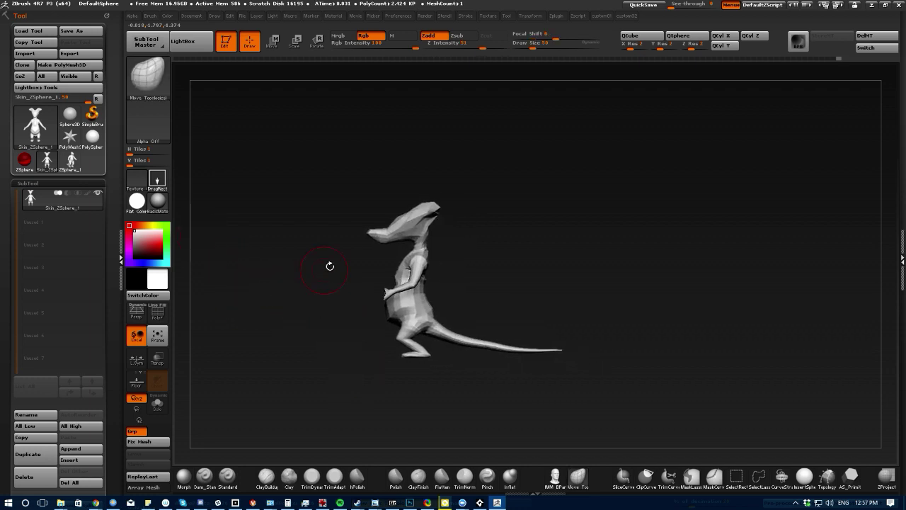
Mask everything except the head and shorten the snout with Transpose Move
mouse_move(417, 244)
ctrl+mouse_down()
mouse_move(397, 177)
mouse_move(307, 244)
mouse_move(279, 175)
ctrl+mouse_up()
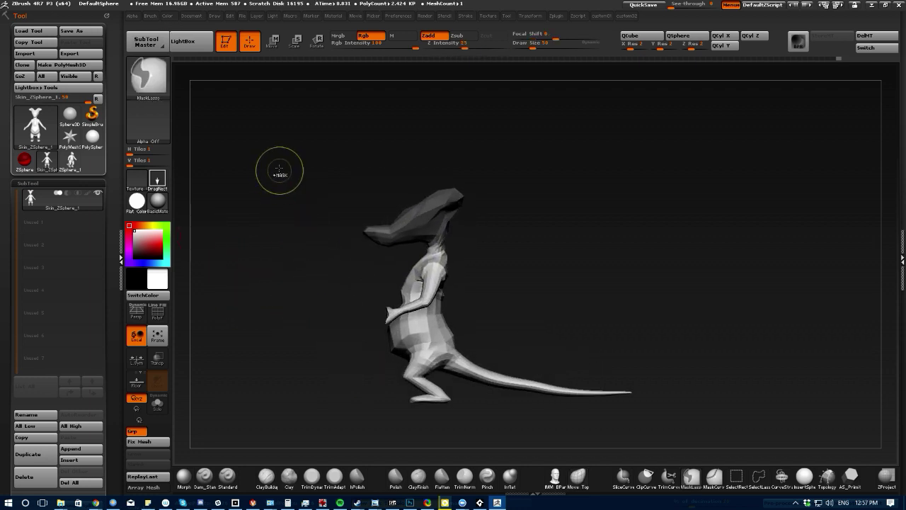
ctrl+click(277, 172)
key(w)
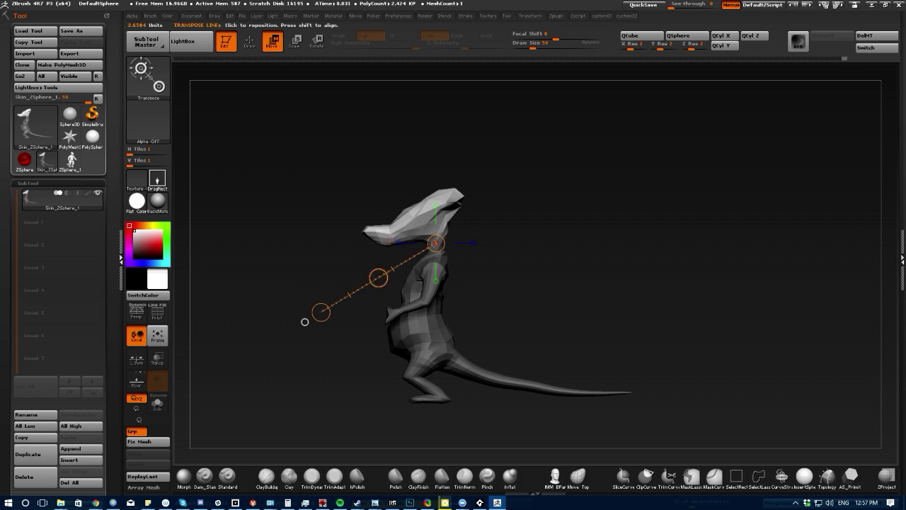
mouse_move(378, 277)
mouse_down()
mouse_move(391, 278)
mouse_move(379, 277)
mouse_up()
drag(448, 213, 347, 240)
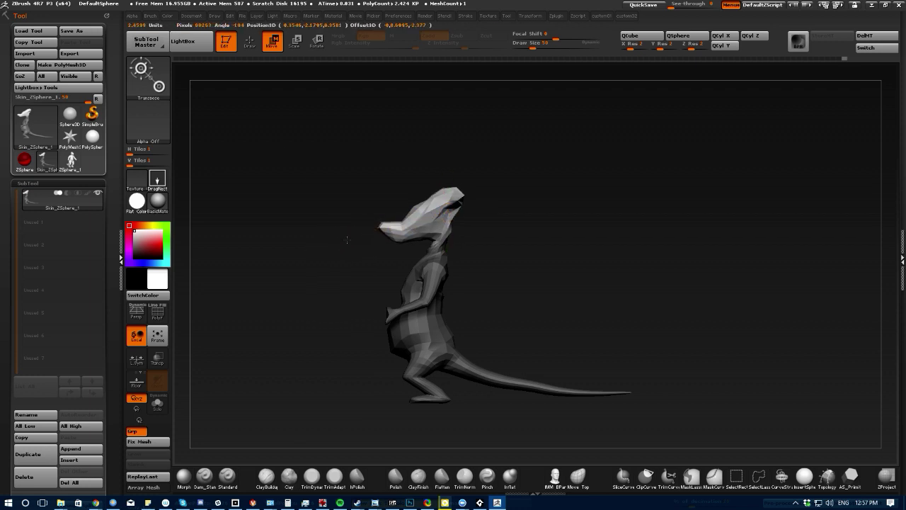
Invert the mask onto the head, return to Draw mode and mask the body below the chest
mouse_move(337, 319)
alt+mouse_down()
mouse_move(327, 289)
mouse_move(323, 326)
mouse_move(329, 298)
mouse_move(402, 285)
mouse_move(530, 333)
mouse_move(341, 401)
mouse_move(306, 354)
mouse_move(259, 336)
mouse_move(315, 333)
mouse_move(295, 309)
mouse_move(304, 301)
alt+mouse_up()
ctrl+click(326, 316)
click(249, 41)
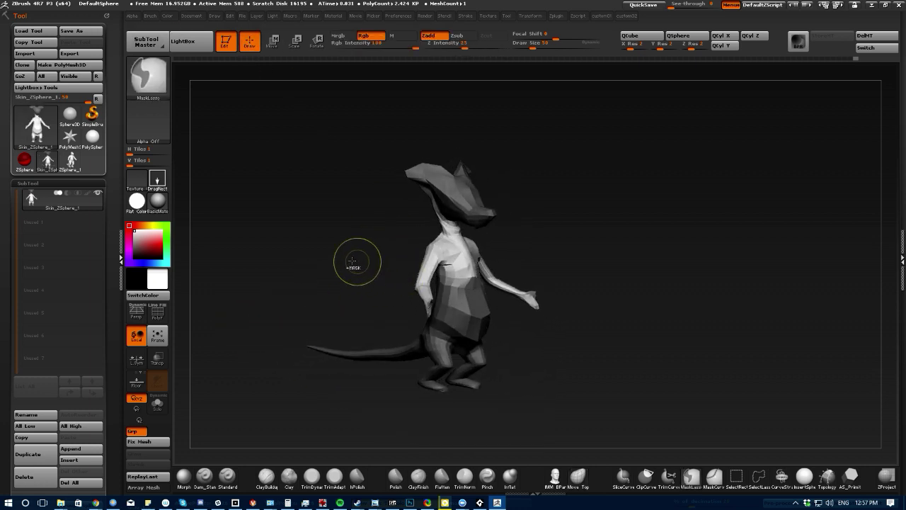
mouse_move(310, 260)
mouse_down()
mouse_move(548, 255)
mouse_move(386, 260)
mouse_move(548, 236)
mouse_move(373, 198)
mouse_up()
key(ctrl+z)
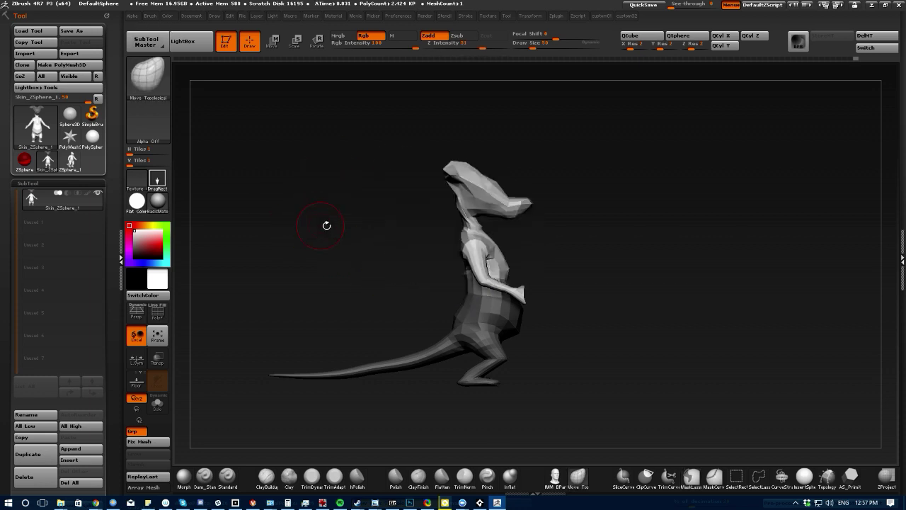
Remove the head from the mask and invert the mask so only the lower body, legs and tail stay editable
drag(341, 235, 360, 213)
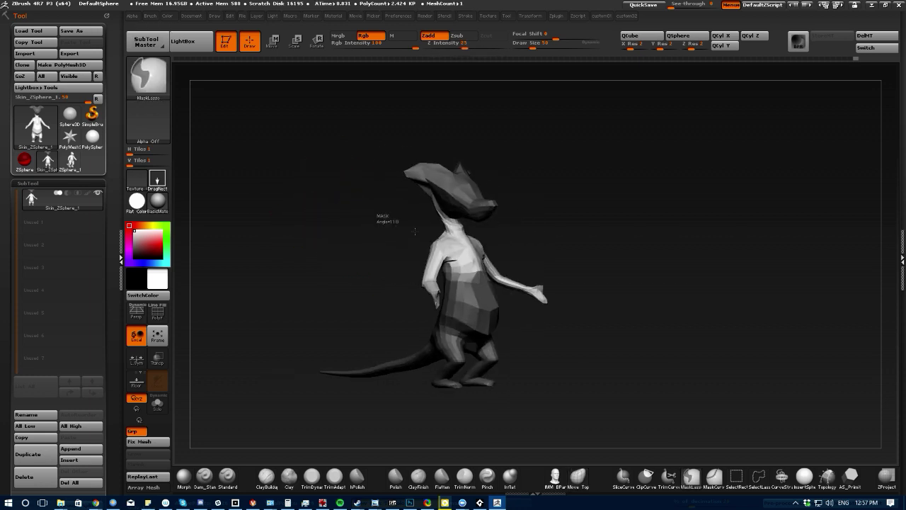
ctrl+alt+drag(415, 232, 378, 118)
drag(359, 202, 311, 216)
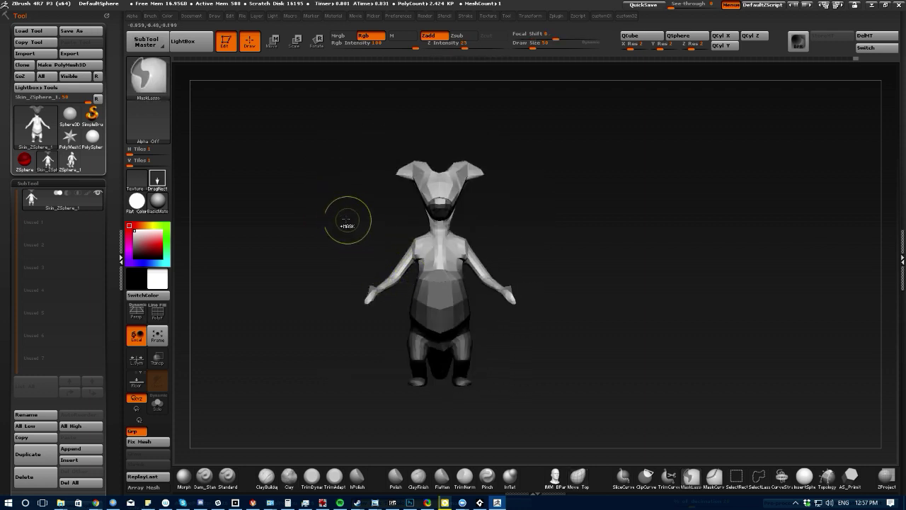
mouse_move(384, 262)
ctrl+mouse_down()
mouse_move(488, 234)
mouse_move(333, 163)
ctrl+mouse_up()
drag(297, 247, 262, 252)
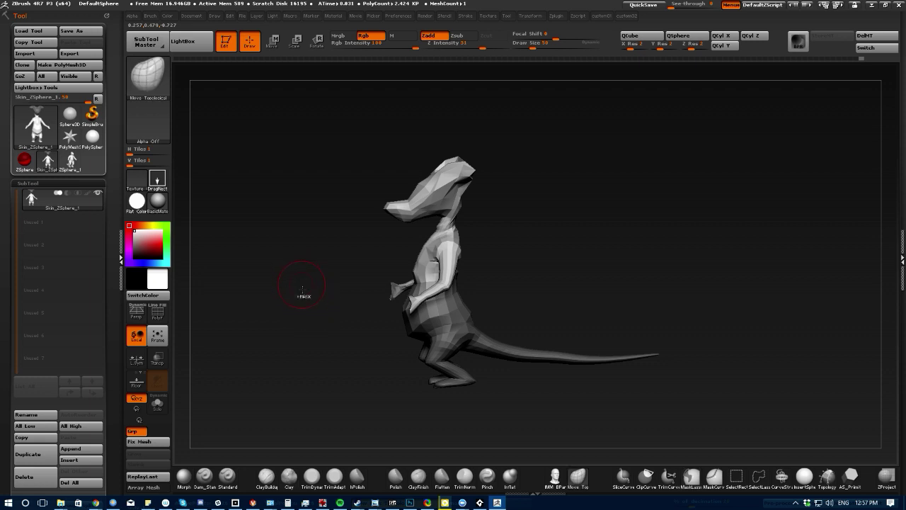
ctrl+click(296, 297)
drag(265, 304, 234, 170)
drag(322, 114, 280, 172)
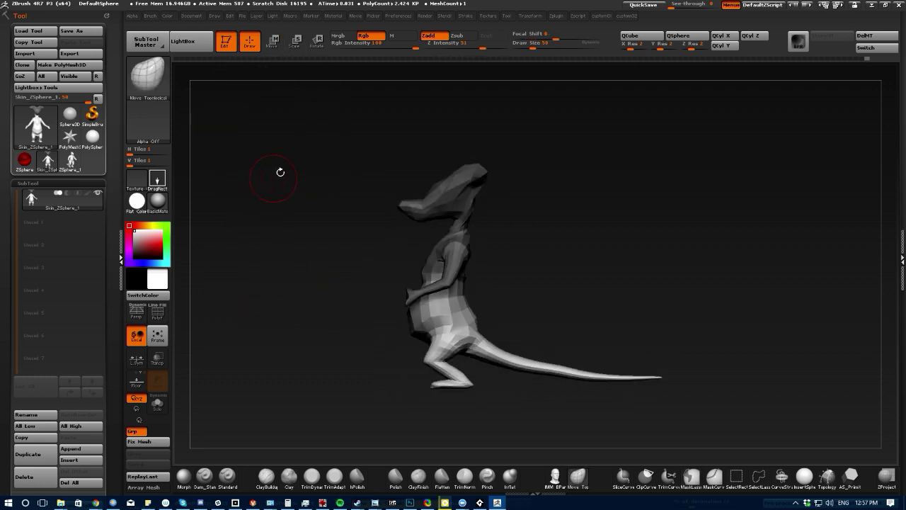
Enlarge the lower body, legs and tail from the waist with Transpose Scale, undoing the first trial
click(300, 44)
mouse_move(447, 295)
mouse_down()
mouse_move(366, 398)
mouse_move(407, 415)
mouse_move(346, 406)
mouse_move(216, 472)
mouse_move(223, 467)
mouse_up()
drag(276, 384, 274, 329)
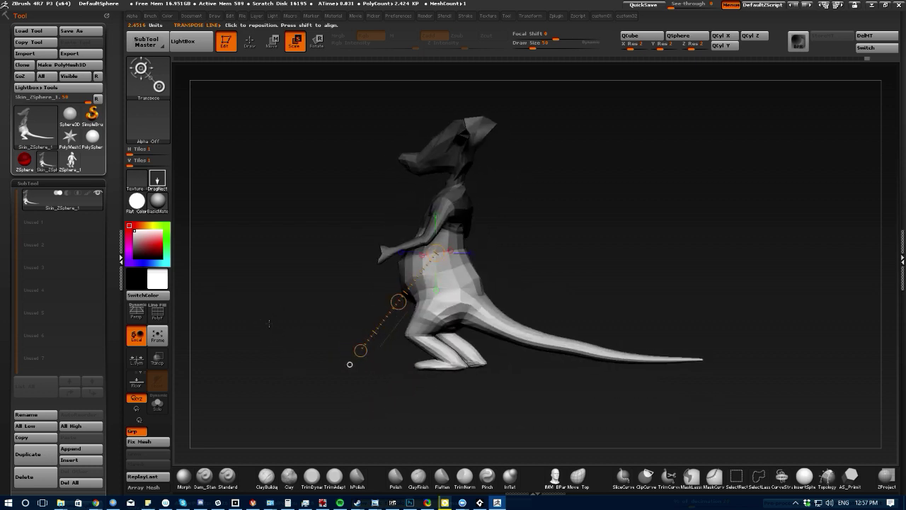
key(ctrl+z)
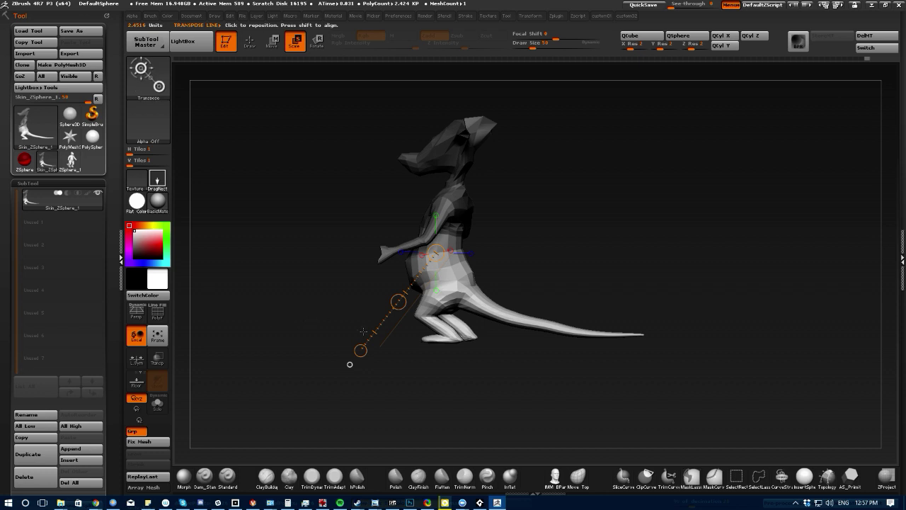
drag(361, 351, 330, 390)
drag(260, 330, 312, 330)
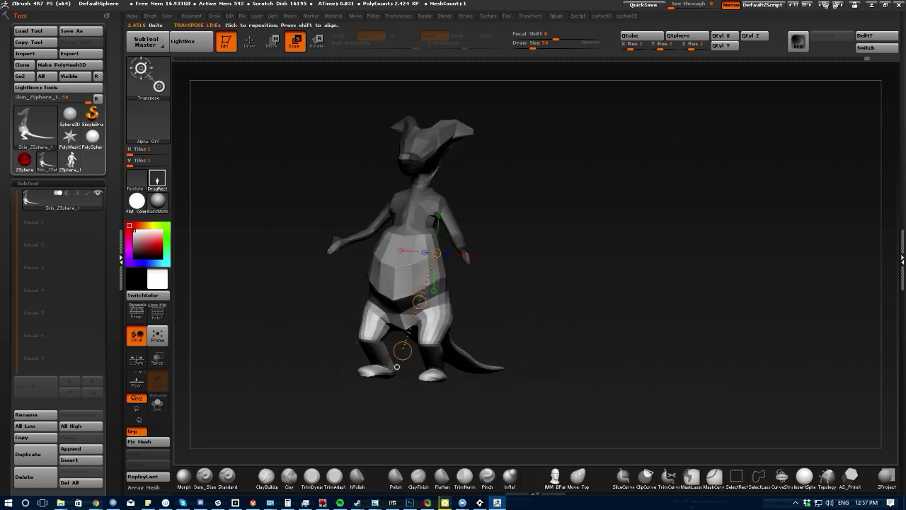
Undo the last enlargement of the lower body, return to Draw mode and clear the mask from the creature
key(ctrl+z)
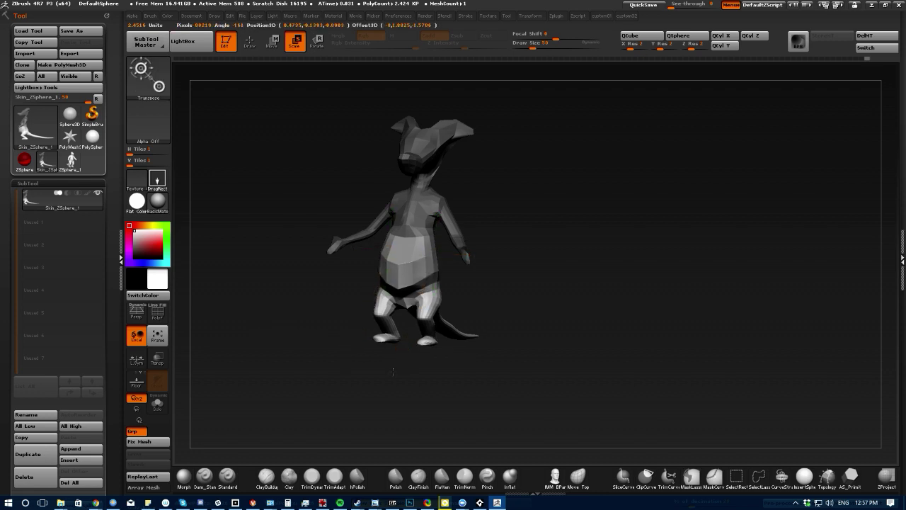
drag(397, 366, 531, 366)
click(252, 43)
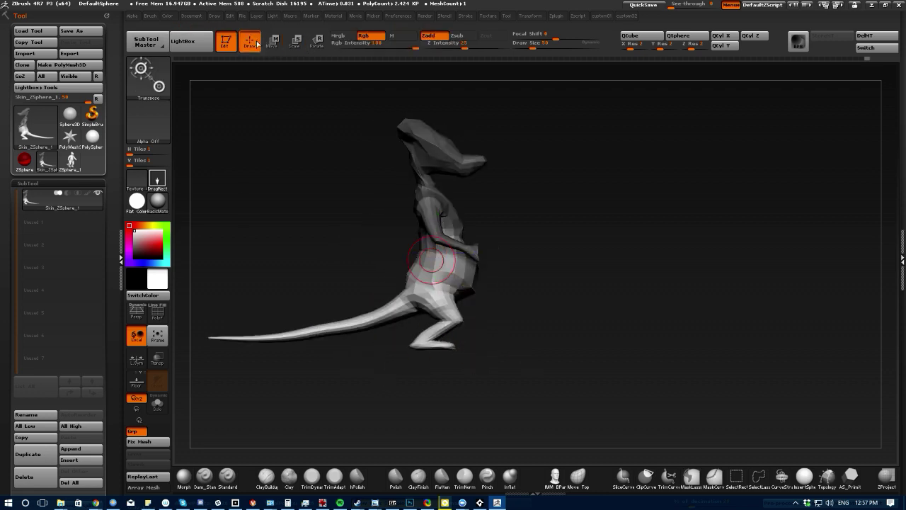
drag(362, 174, 308, 187)
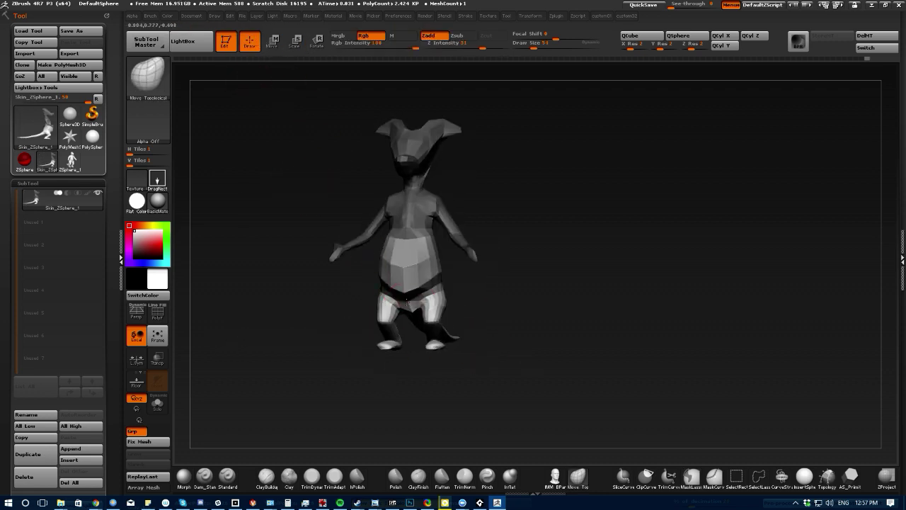
drag(326, 253, 431, 241)
drag(474, 274, 446, 262)
Refine the back of the head and neck using a smaller Move Topological brush and smoothing
key(bracketleft)
drag(312, 171, 348, 176)
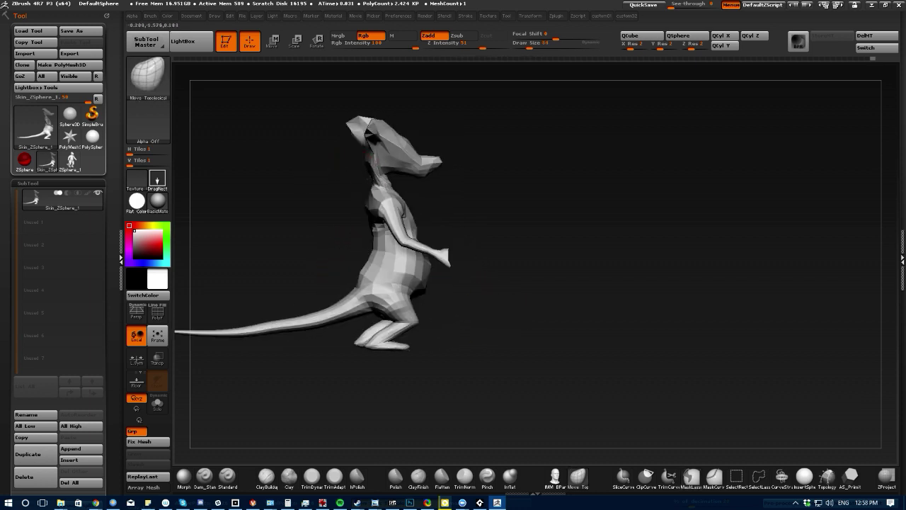
key(shift)
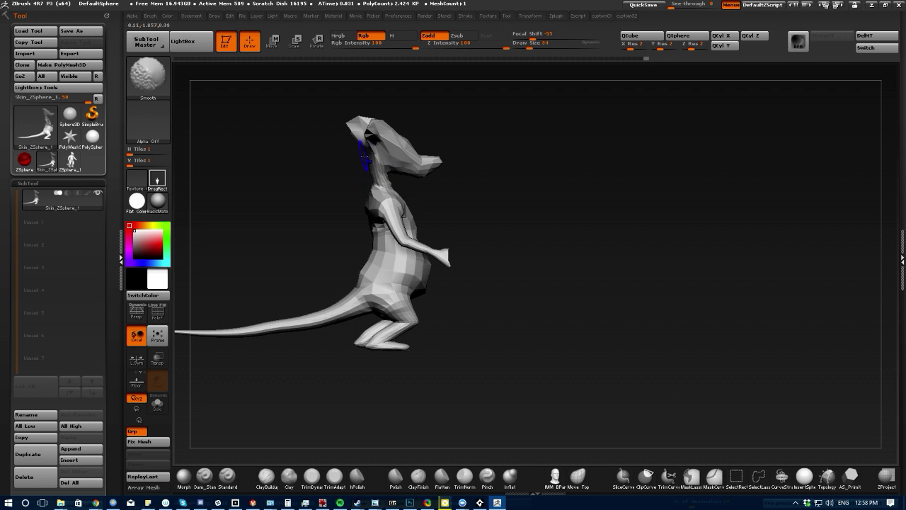
drag(340, 141, 332, 145)
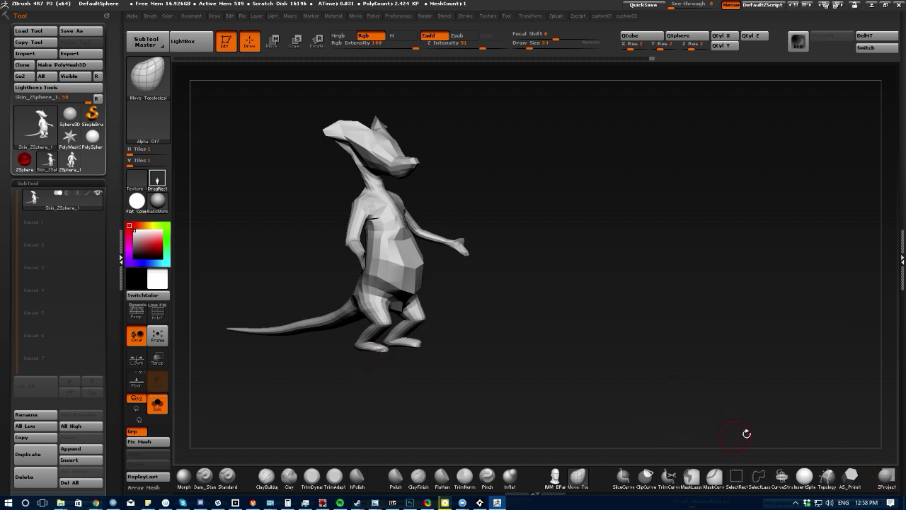
Mask the whole creature except the lower legs and feet, working from the side view
mouse_move(314, 368)
right_down()
mouse_move(321, 376)
mouse_move(337, 351)
mouse_move(342, 377)
right_up()
mouse_move(382, 345)
ctrl+mouse_down()
mouse_move(441, 334)
mouse_move(351, 386)
mouse_move(382, 345)
ctrl+mouse_up()
ctrl+click(348, 344)
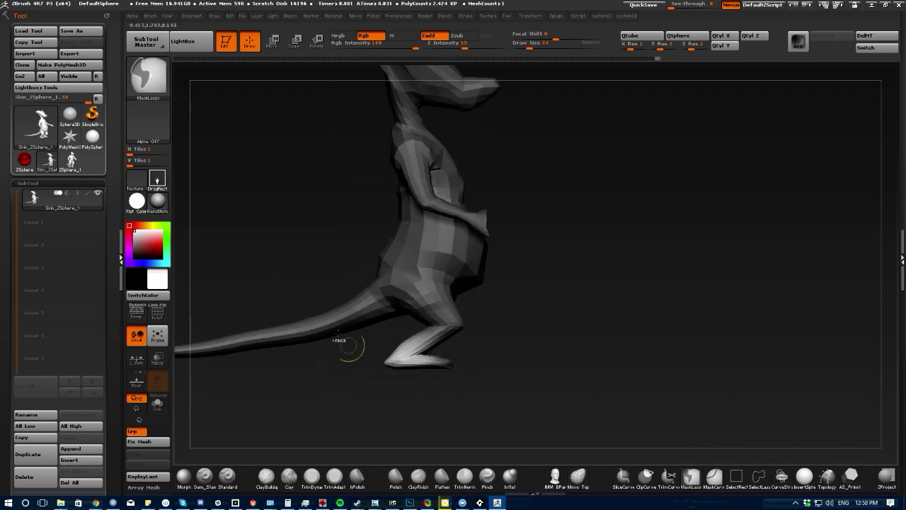
Set up a vertical Transpose Move line running straight down from the heel of the unmasked foot
click(273, 40)
drag(423, 224, 548, 372)
drag(408, 358, 402, 415)
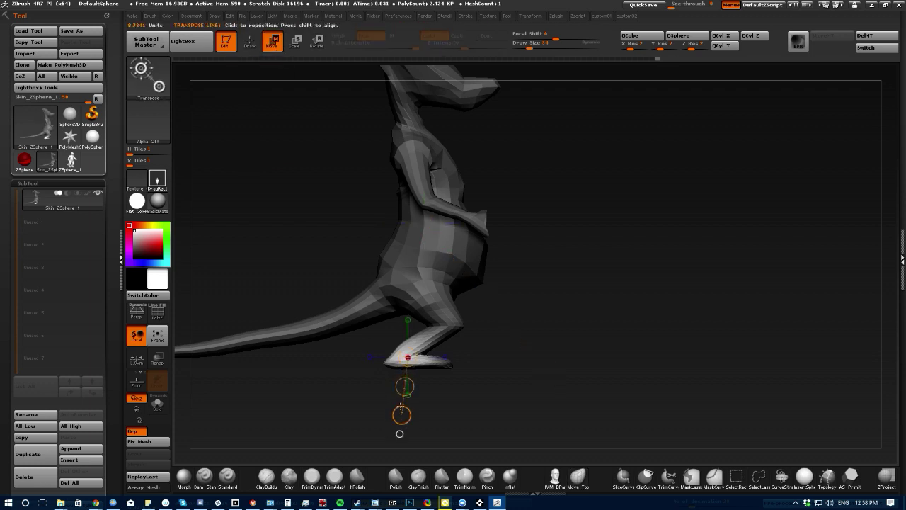
shift+drag(392, 363, 393, 436)
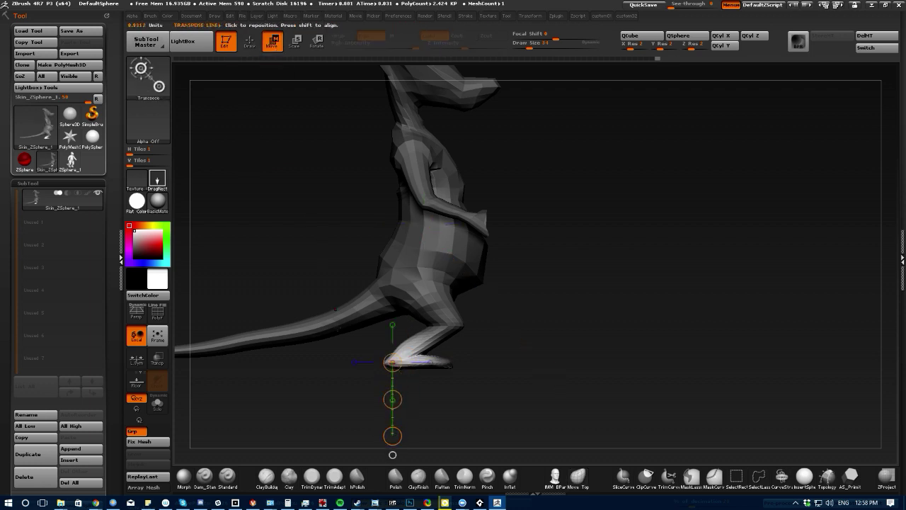
Clear the mask on the creature, return to draw mode and choose the Move Elastic brush
alt+drag(359, 382, 393, 346)
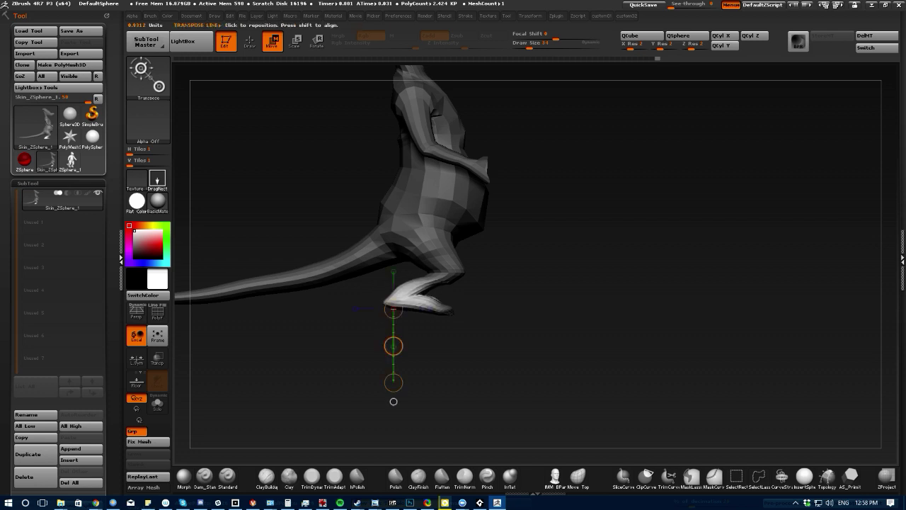
ctrl+drag(459, 379, 504, 415)
key(q)
click(577, 472)
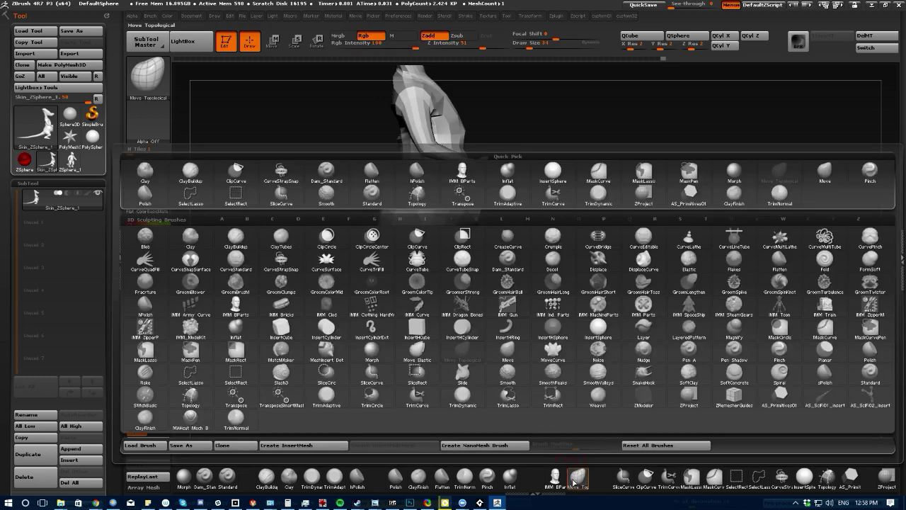
key(n)
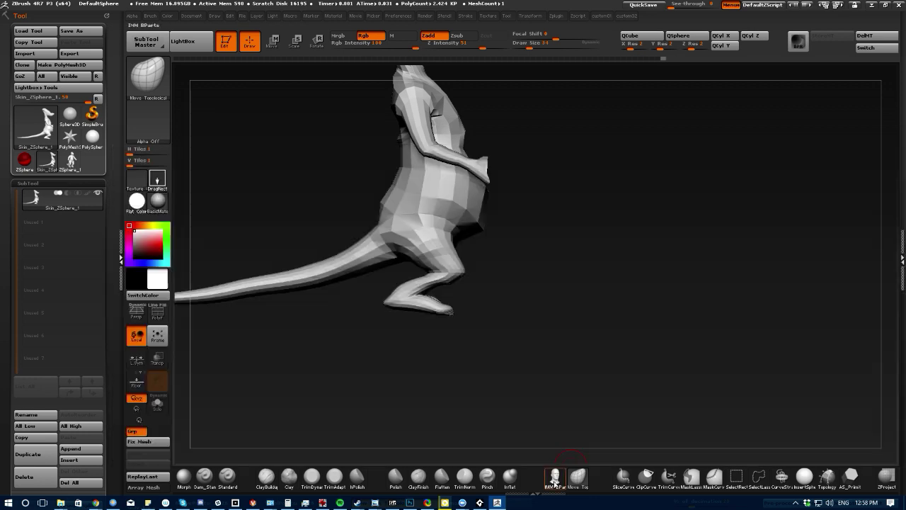
click(577, 474)
key(m)
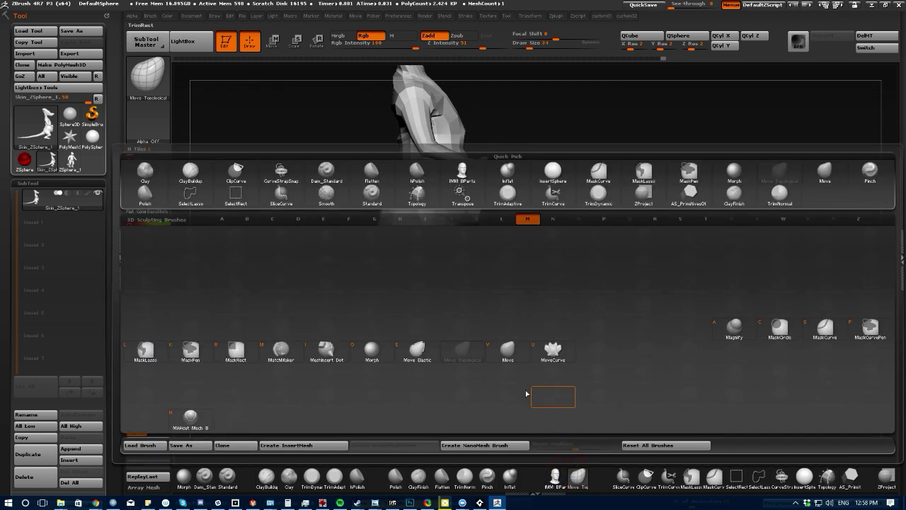
click(420, 350)
Reshape the front of the foot with an enlarged Move Elastic brush
key(bracketright)
key(bracketright)
key(bracketright)
key(bracketright)
key(bracketright)
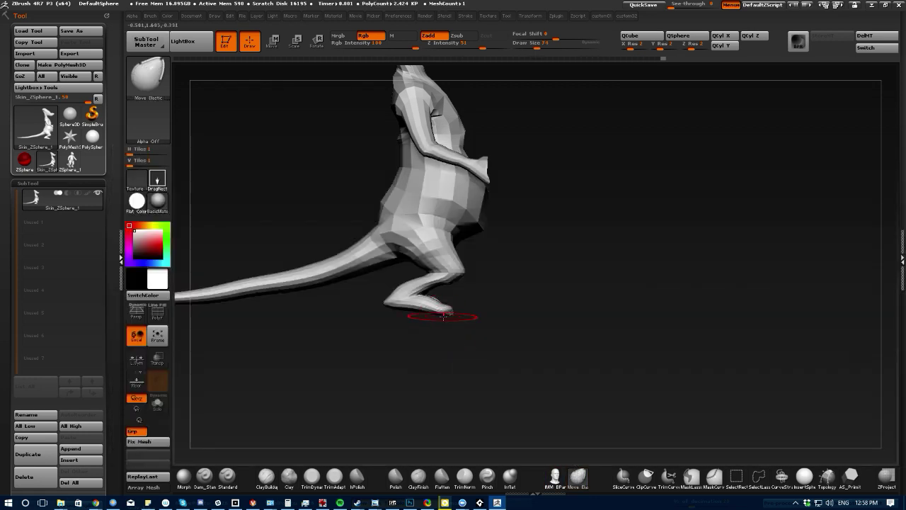
mouse_move(445, 316)
mouse_down()
mouse_move(463, 338)
mouse_move(417, 315)
mouse_move(444, 331)
mouse_move(428, 333)
mouse_move(447, 323)
mouse_move(370, 336)
mouse_move(364, 231)
mouse_move(348, 306)
mouse_move(425, 292)
mouse_up()
drag(462, 327, 465, 334)
Thicken the feet from below with the Inflat brush
mouse_move(361, 332)
mouse_down()
mouse_move(436, 329)
mouse_move(438, 274)
mouse_up()
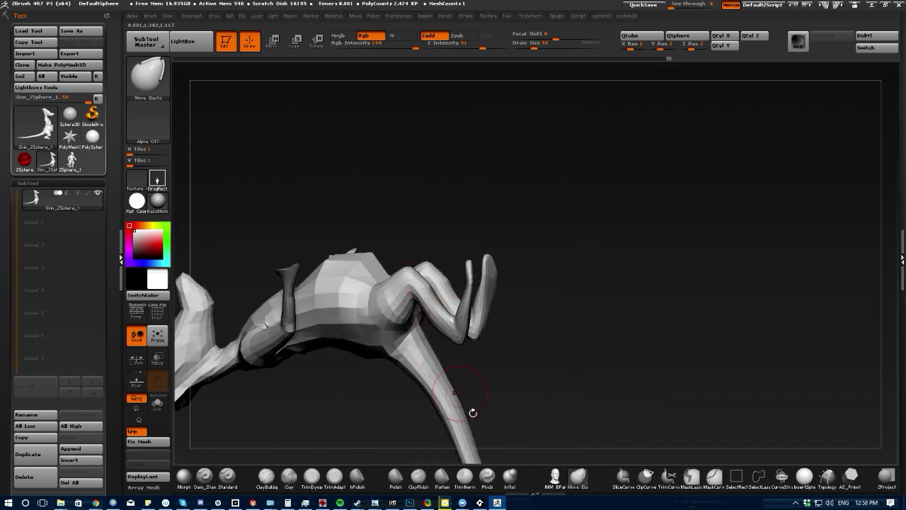
key(b)
key(i)
key(n)
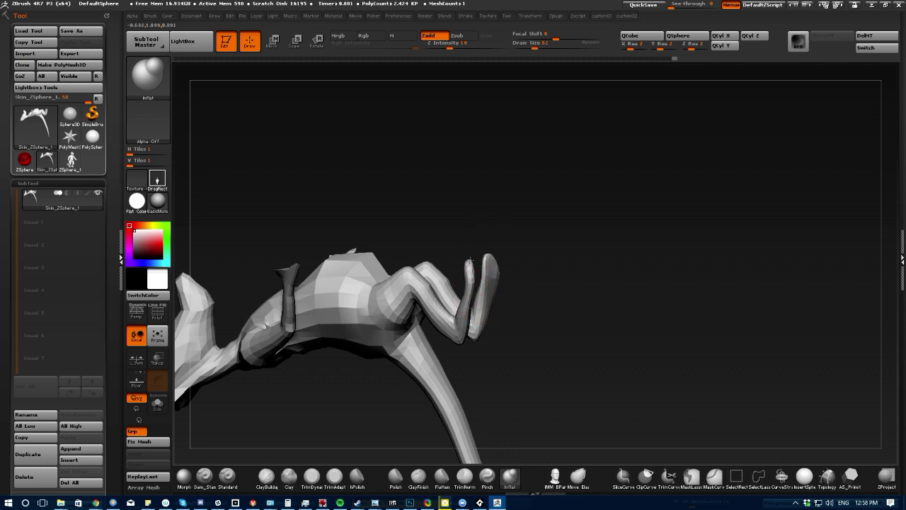
drag(467, 322, 460, 302)
Try to reshape the lower belly and crotch between the legs with the Move Elastic brush
mouse_move(374, 303)
mouse_down()
mouse_move(422, 358)
mouse_move(425, 310)
mouse_move(304, 255)
mouse_move(349, 331)
mouse_move(425, 325)
mouse_move(379, 326)
mouse_move(398, 310)
mouse_move(483, 365)
mouse_up()
key(shift)
mouse_move(318, 340)
mouse_down()
mouse_move(290, 318)
mouse_move(318, 323)
mouse_up()
drag(315, 286, 315, 284)
alt+drag(380, 224, 372, 272)
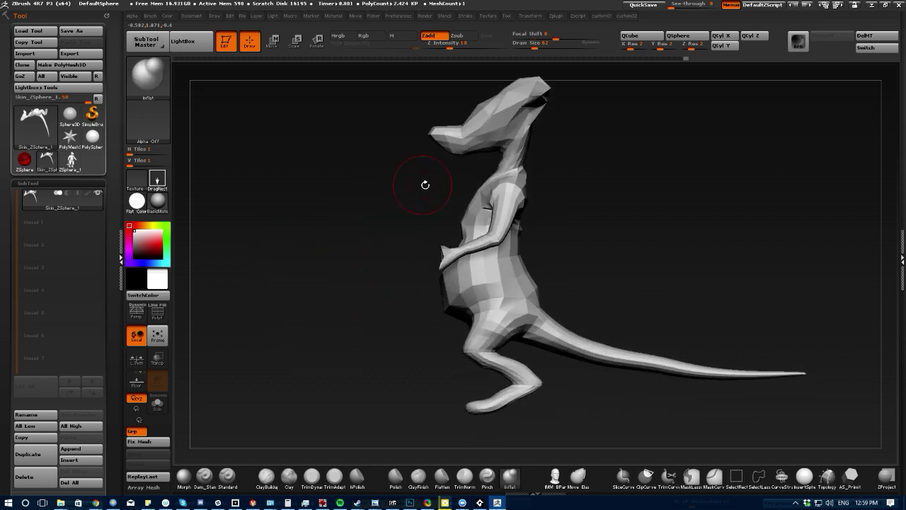
drag(449, 159, 399, 292)
drag(405, 324, 456, 314)
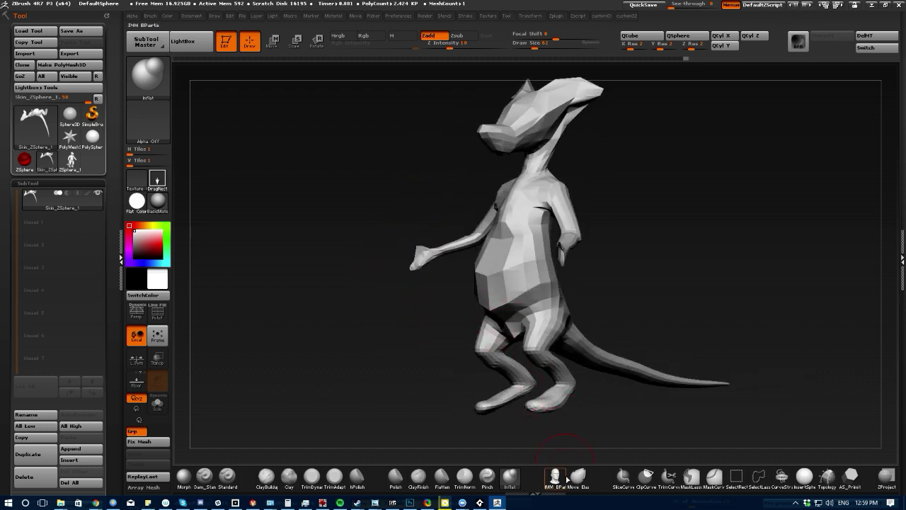
click(573, 477)
drag(504, 322, 511, 332)
drag(406, 295, 473, 301)
drag(475, 313, 480, 338)
key(ctrl+z)
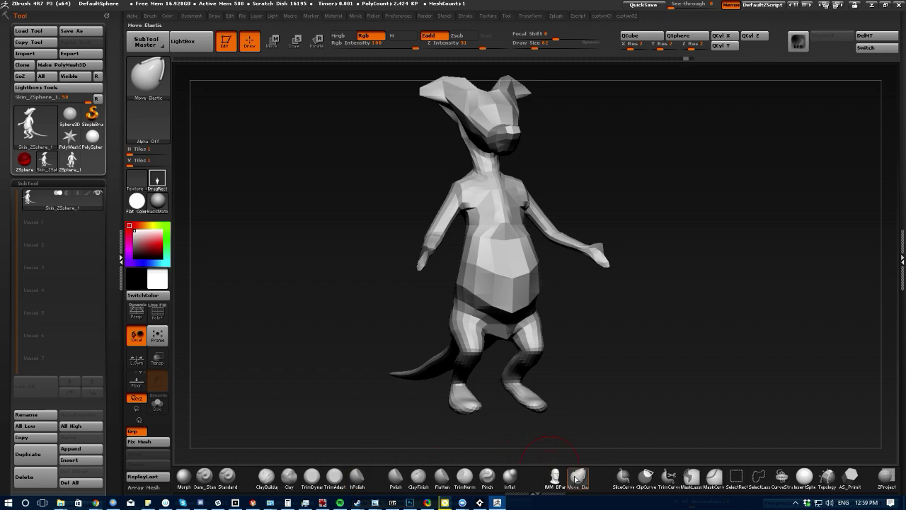
Adjust the lower belly and the area between the legs with the standard Move brush
key(b)
key(m)
key(v)
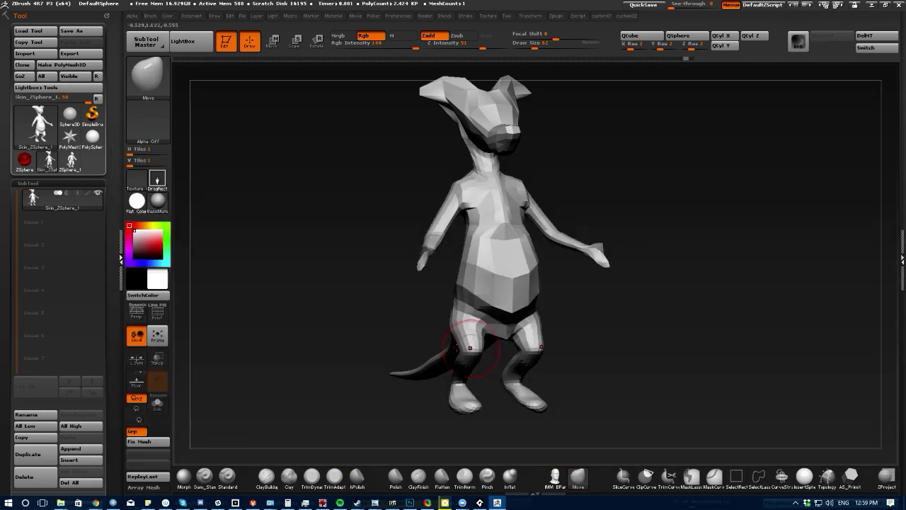
drag(488, 312, 488, 329)
drag(369, 298, 435, 291)
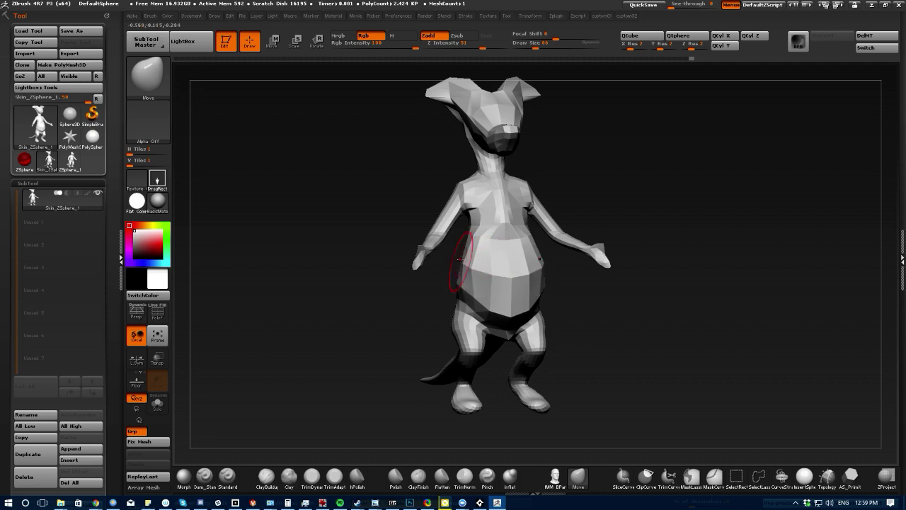
Reshape the ears and the back of the head with the Move brush
mouse_move(392, 309)
mouse_down()
mouse_move(358, 274)
mouse_move(404, 242)
mouse_up()
mouse_move(408, 186)
mouse_down()
mouse_move(388, 204)
mouse_move(417, 182)
mouse_up()
mouse_move(363, 199)
mouse_down()
mouse_move(322, 211)
mouse_move(318, 187)
mouse_move(428, 143)
mouse_move(390, 203)
mouse_move(305, 204)
mouse_move(333, 194)
mouse_move(340, 204)
mouse_move(405, 155)
mouse_up()
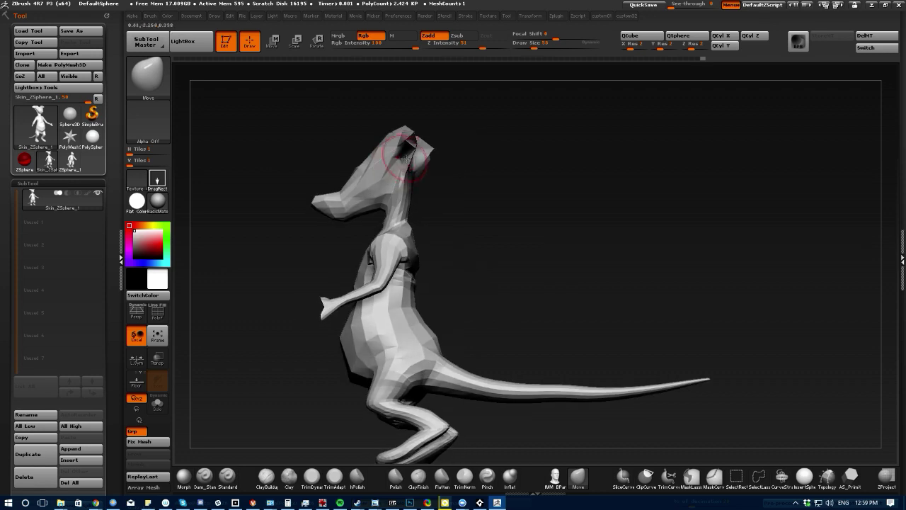
mouse_move(312, 150)
mouse_down()
mouse_move(362, 139)
mouse_move(376, 152)
mouse_move(304, 150)
mouse_up()
shift+drag(410, 159, 400, 179)
mouse_move(243, 172)
mouse_down()
mouse_move(401, 180)
mouse_move(364, 172)
mouse_move(419, 166)
mouse_up()
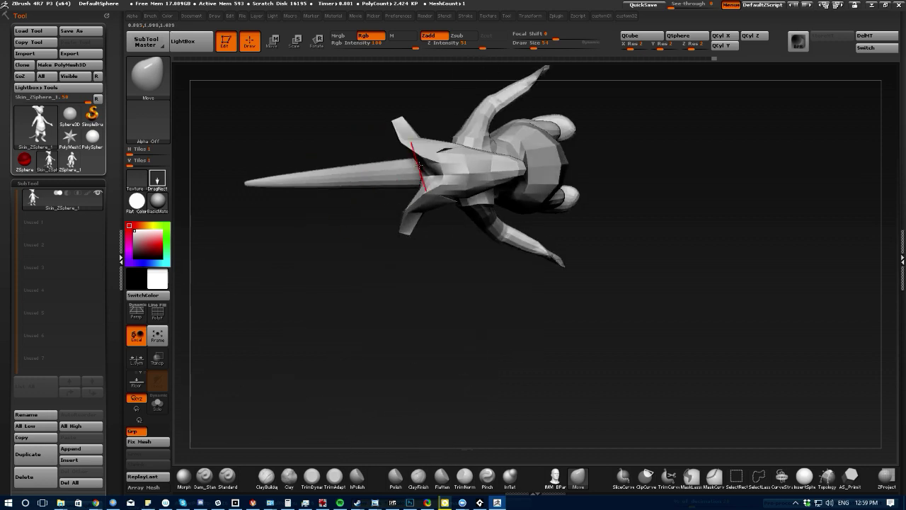
Refine the ears and fill out the skull between them, working from above and from behind
drag(349, 233, 430, 172)
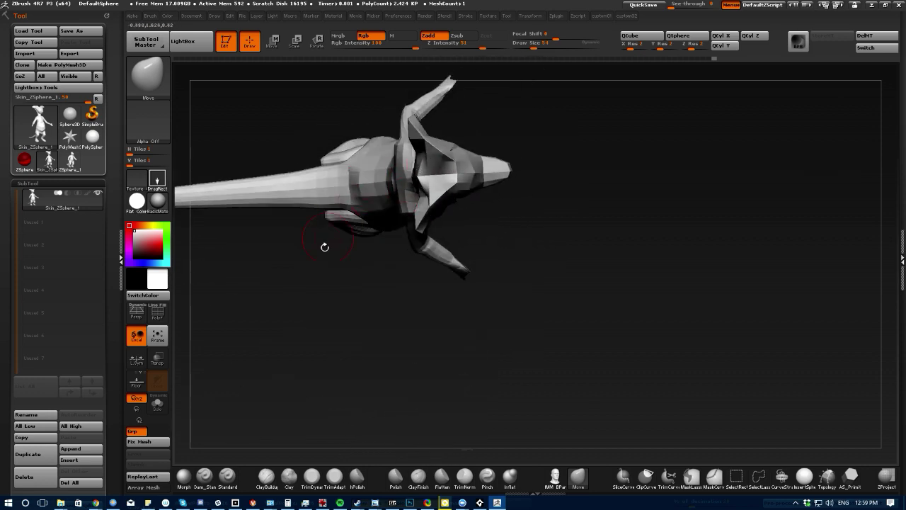
drag(325, 247, 423, 168)
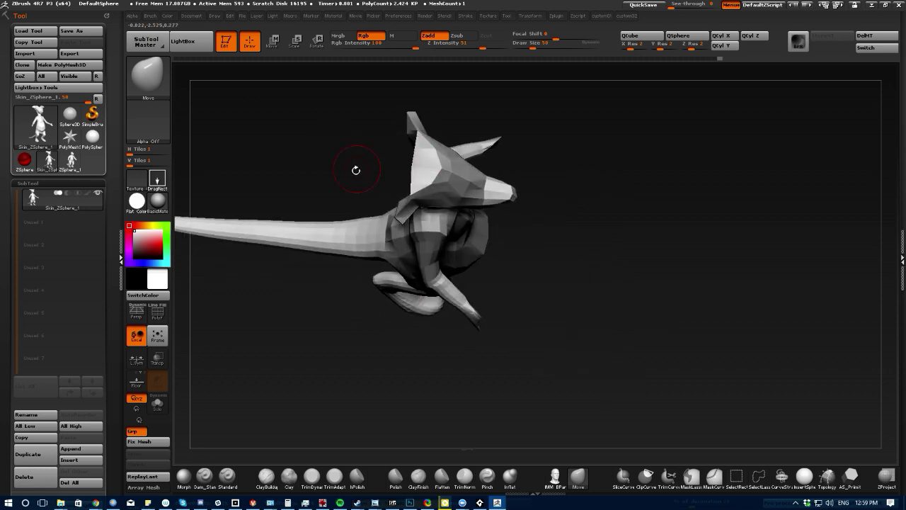
drag(356, 170, 286, 222)
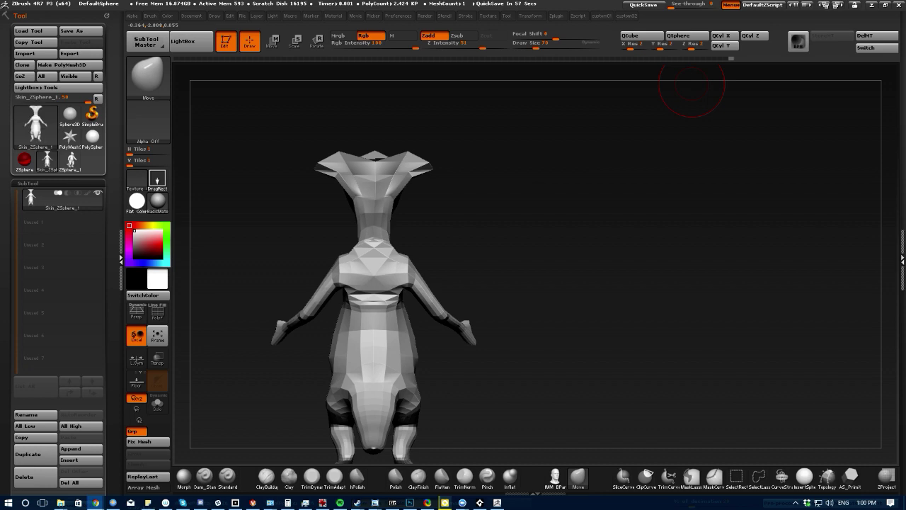
mouse_move(295, 209)
mouse_down()
mouse_move(277, 218)
mouse_move(274, 343)
mouse_move(304, 182)
mouse_move(280, 200)
mouse_move(296, 199)
mouse_move(283, 164)
mouse_move(258, 167)
mouse_move(243, 182)
mouse_up()
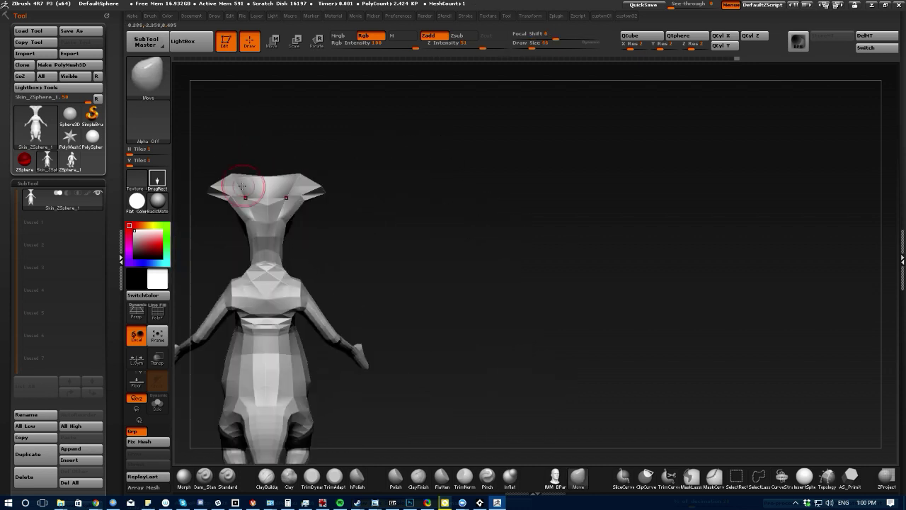
drag(214, 214, 297, 228)
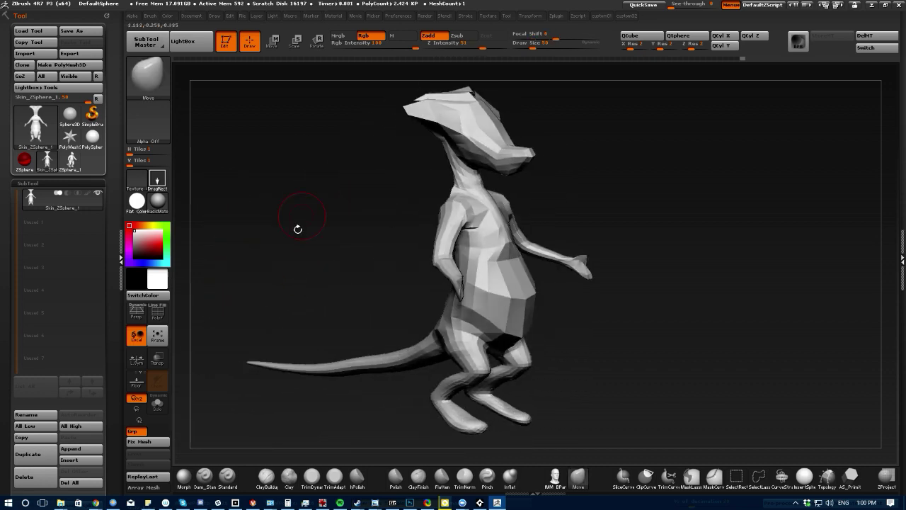
Try converting the mesh to DynaMesh at resolution 128 and check its density in the polyframe
key(shift+2)
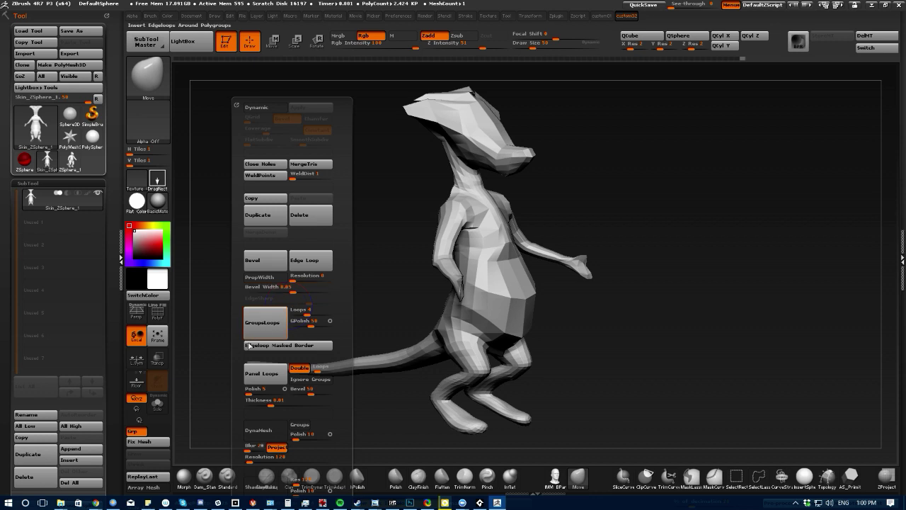
click(258, 431)
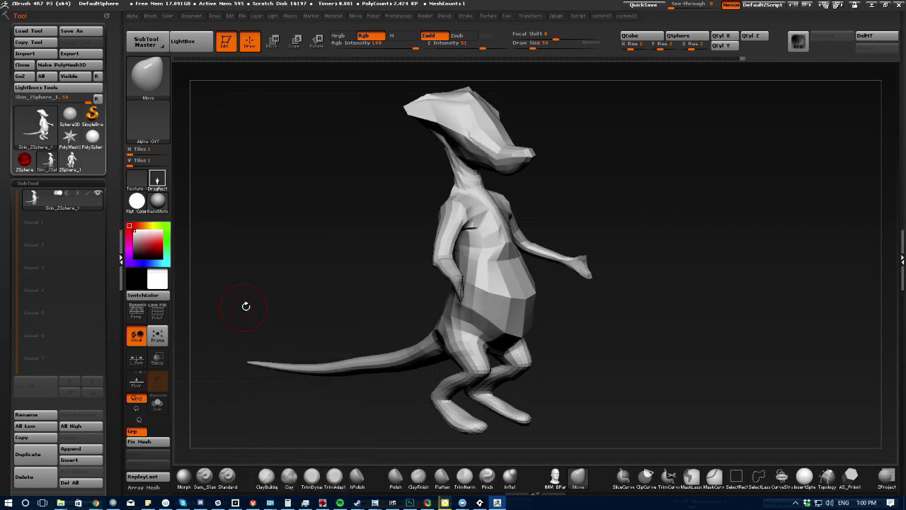
click(157, 314)
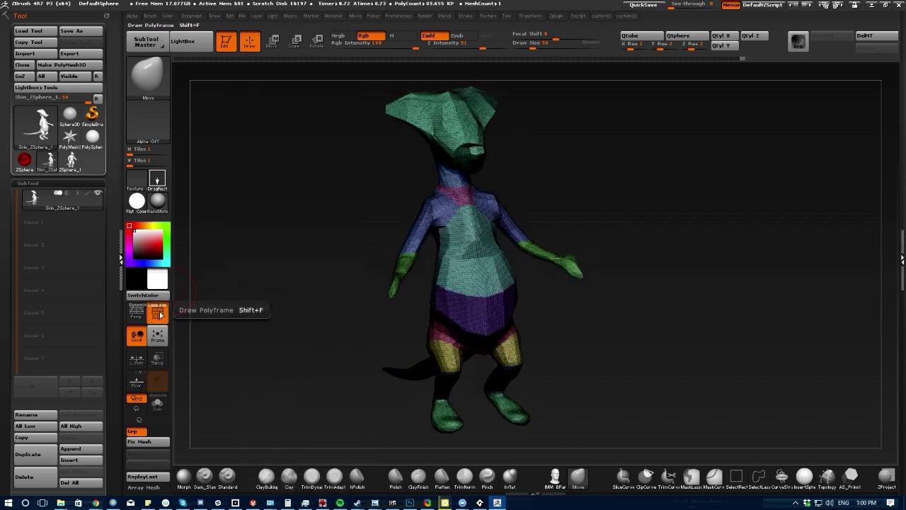
click(160, 315)
key(ctrl+z)
Try remeshing the creature with DynaMesh at a much lower resolution
key(shift+2)
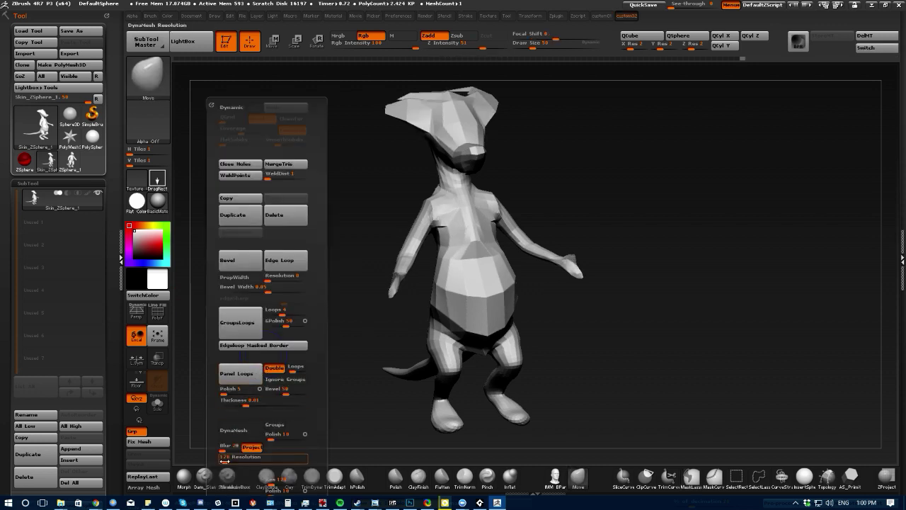
click(234, 429)
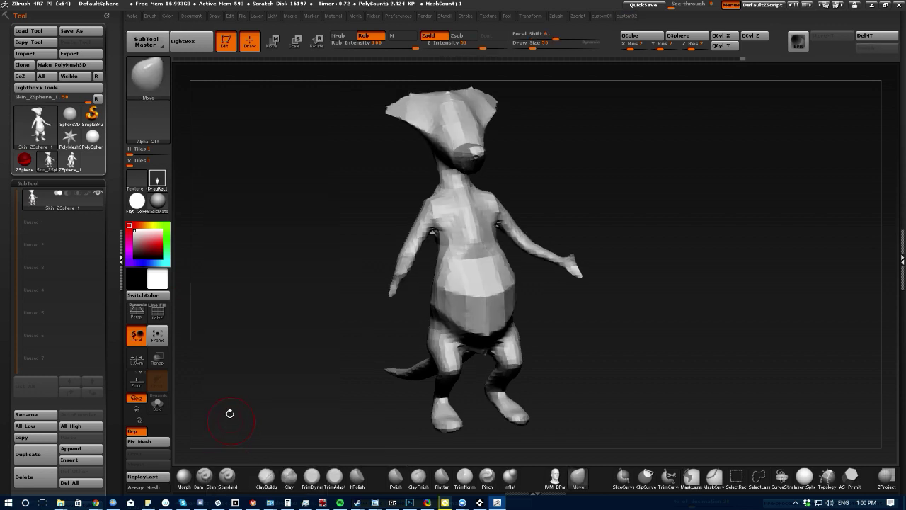
mouse_move(230, 413)
mouse_down()
mouse_move(204, 398)
mouse_move(241, 272)
mouse_move(219, 285)
mouse_move(232, 304)
mouse_move(228, 423)
mouse_up()
Readjust the DynaMesh resolution to below 128, remesh the creature and check its density in the polyframe
key(space)
drag(207, 460, 205, 461)
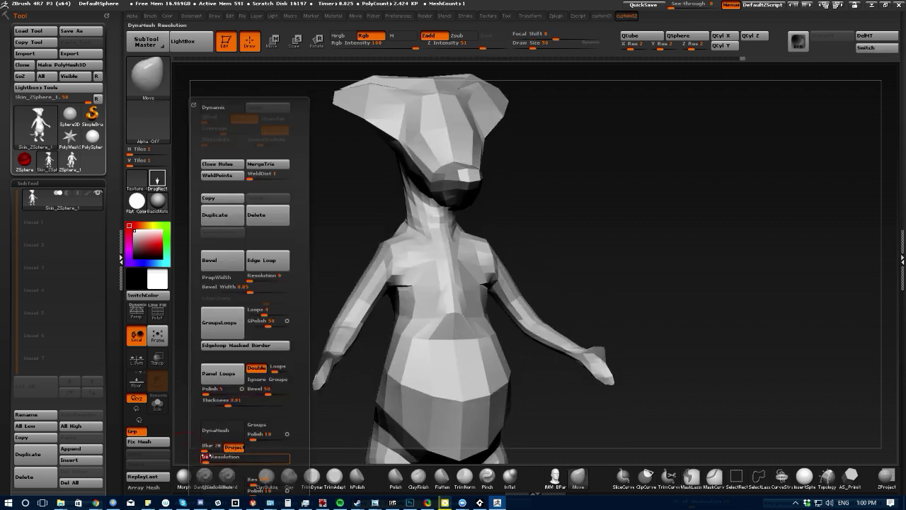
click(158, 312)
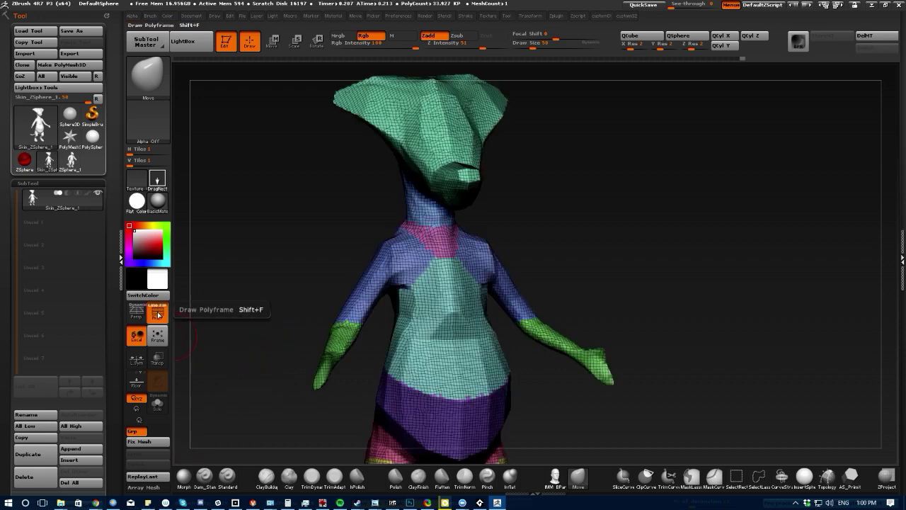
click(157, 312)
Build up the chest muscles and the area just below them with the Clay brush
drag(205, 320, 271, 297)
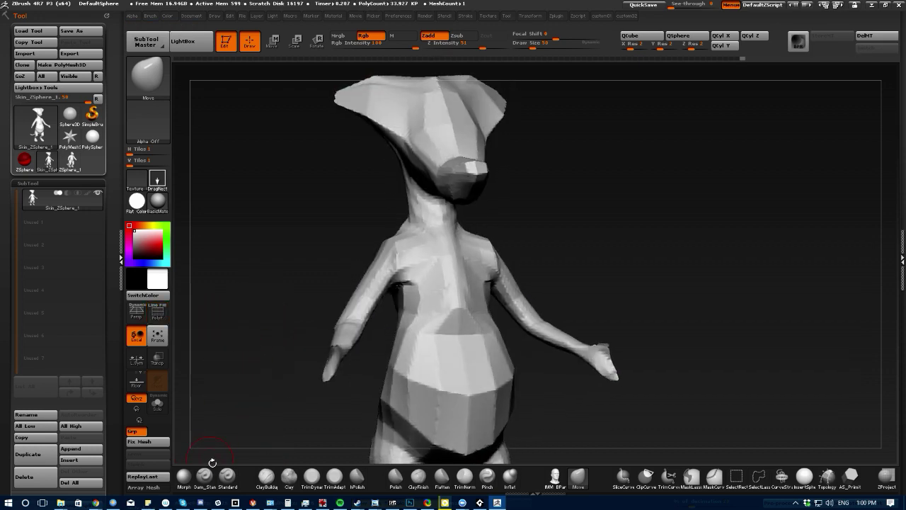
click(288, 483)
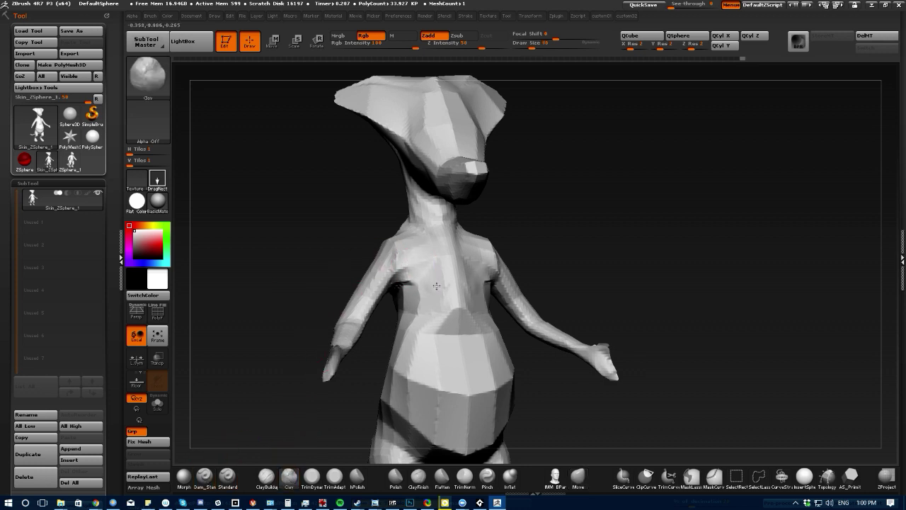
mouse_move(435, 277)
mouse_down()
mouse_move(423, 294)
mouse_move(438, 259)
mouse_up()
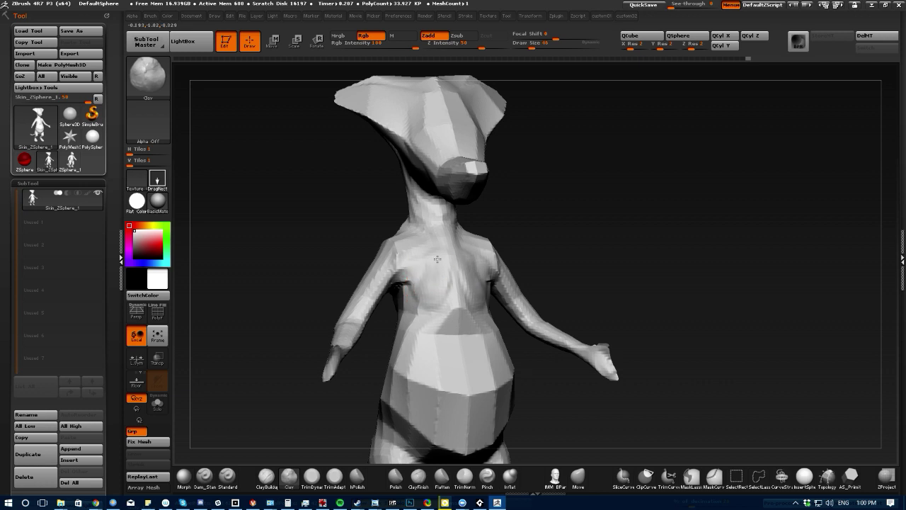
drag(418, 291, 419, 276)
drag(431, 329, 456, 320)
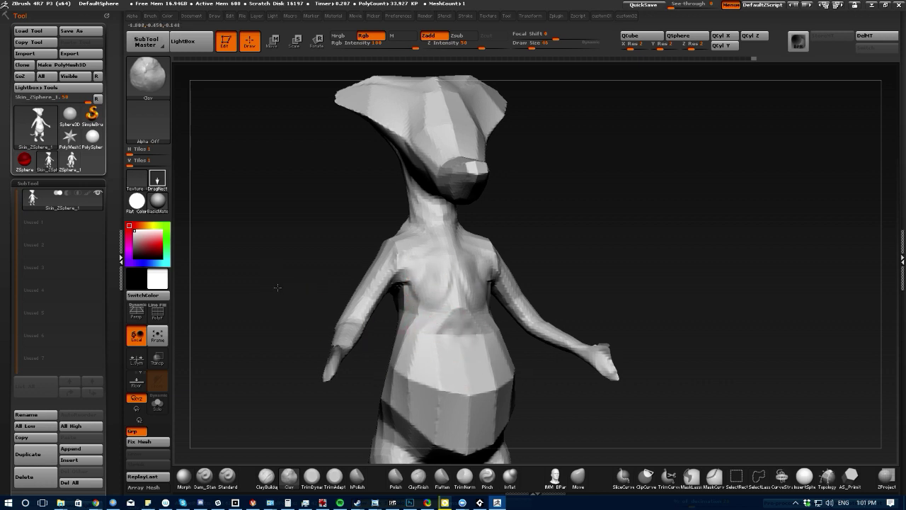
Even out the faceted surface of the belly into a rounded form with an enlarged TrimDynamic brush
alt+drag(285, 302, 289, 246)
click(312, 481)
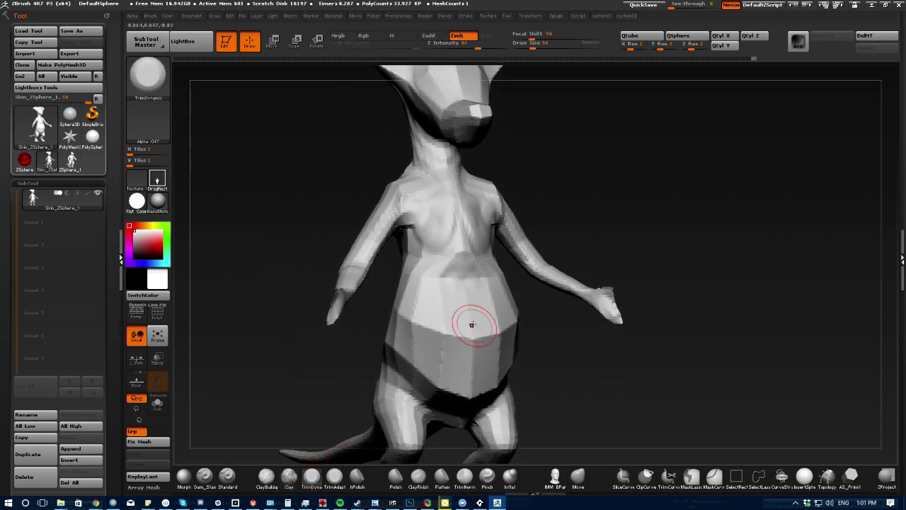
mouse_move(470, 325)
mouse_down()
mouse_move(461, 358)
mouse_move(453, 320)
mouse_up()
key(bracketright)
key(bracketright)
key(bracketright)
key(bracketright)
drag(328, 374, 345, 293)
drag(407, 312, 448, 337)
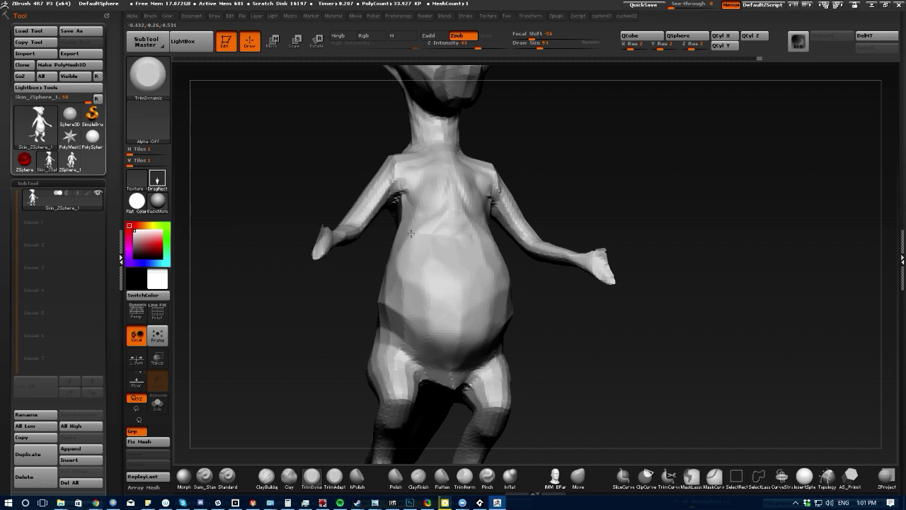
Build up the hip and upper thigh with the ClayBuildup brush
mouse_move(315, 313)
mouse_down()
mouse_move(310, 328)
mouse_move(376, 322)
mouse_move(408, 301)
mouse_up()
drag(296, 269, 283, 397)
click(266, 475)
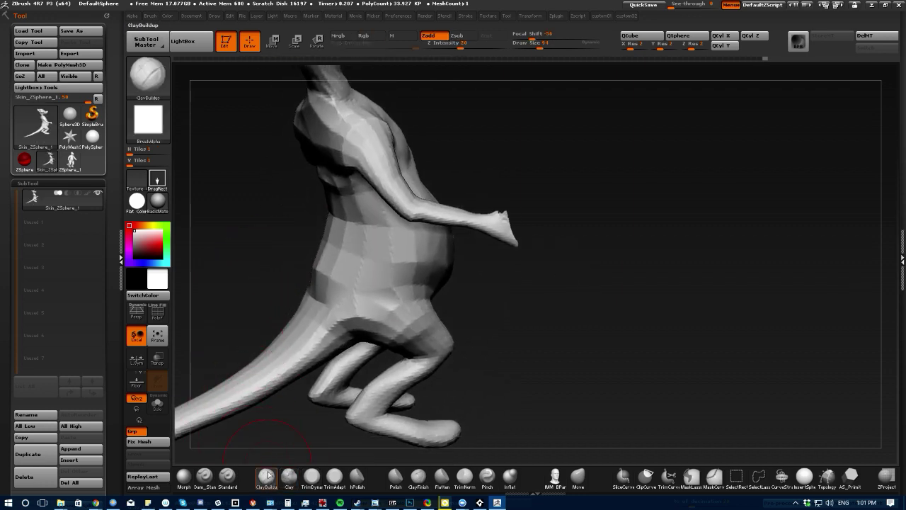
drag(292, 327, 236, 311)
mouse_move(416, 293)
mouse_down()
mouse_move(433, 303)
mouse_move(418, 300)
mouse_move(407, 317)
mouse_move(433, 313)
mouse_up()
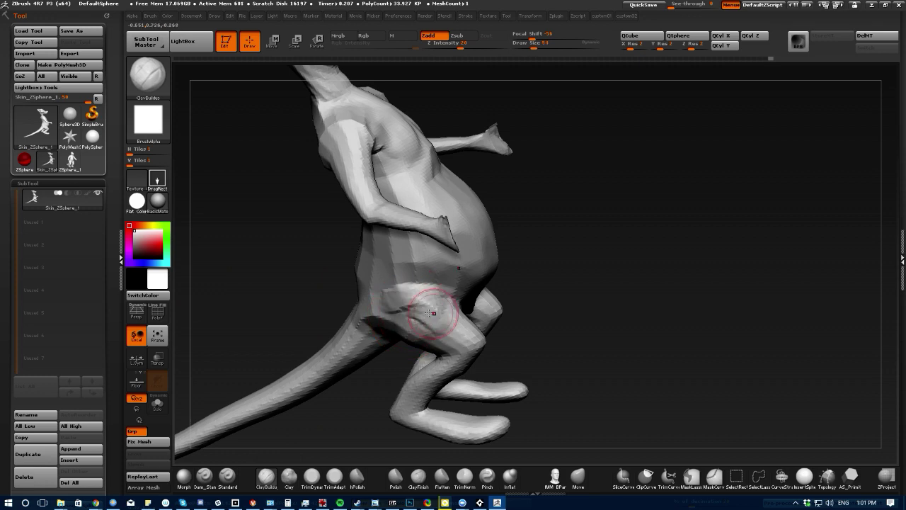
mouse_move(291, 241)
mouse_down()
mouse_move(374, 289)
mouse_move(366, 253)
mouse_up()
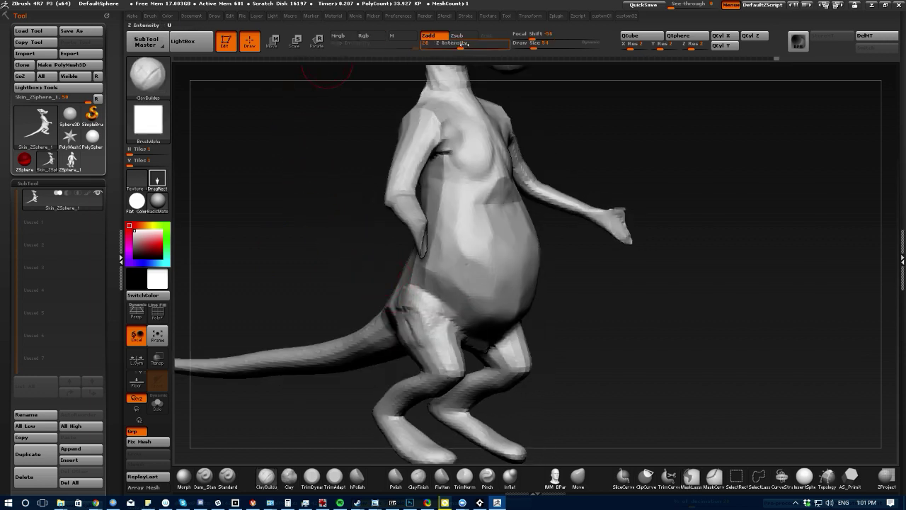
Raise the ClayBuildup Z Intensity to 27, build up the upper thigh and lower side of the belly, and smooth the strokes
drag(460, 49, 467, 50)
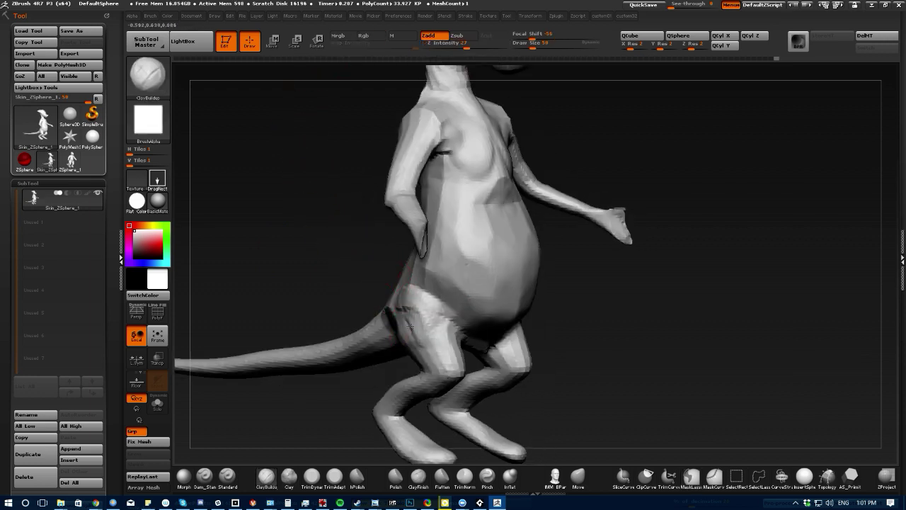
drag(417, 305, 445, 323)
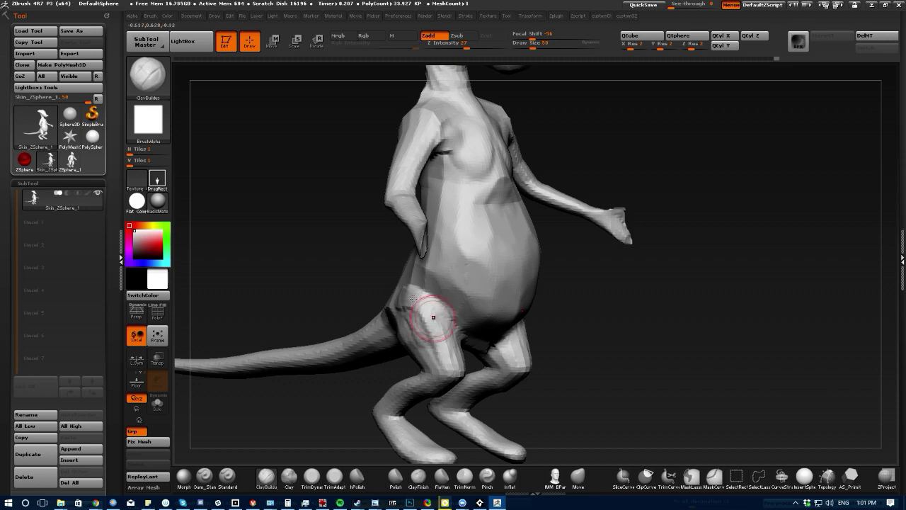
mouse_move(582, 298)
mouse_down()
mouse_move(438, 287)
mouse_move(450, 303)
mouse_up()
drag(429, 260, 453, 303)
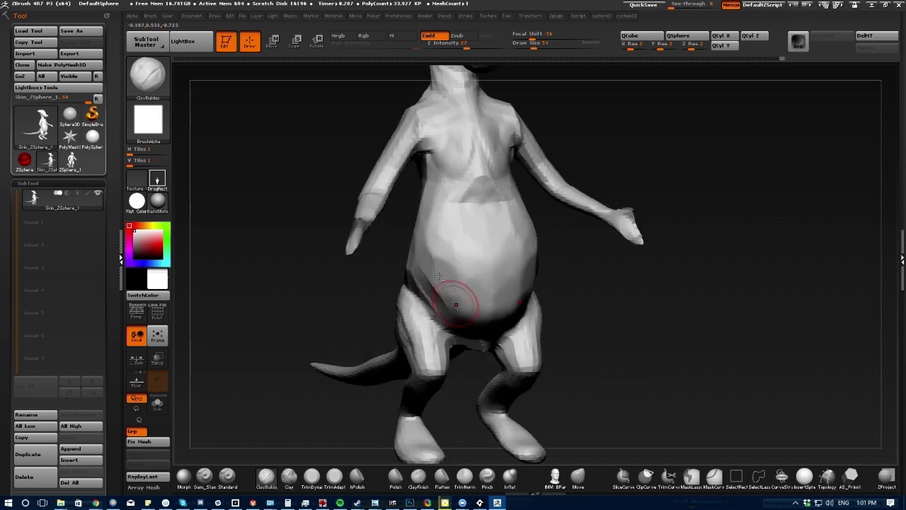
shift+drag(430, 267, 437, 299)
Build up the form between the legs beneath the belly with the ClayBuildup brush
drag(358, 298, 347, 255)
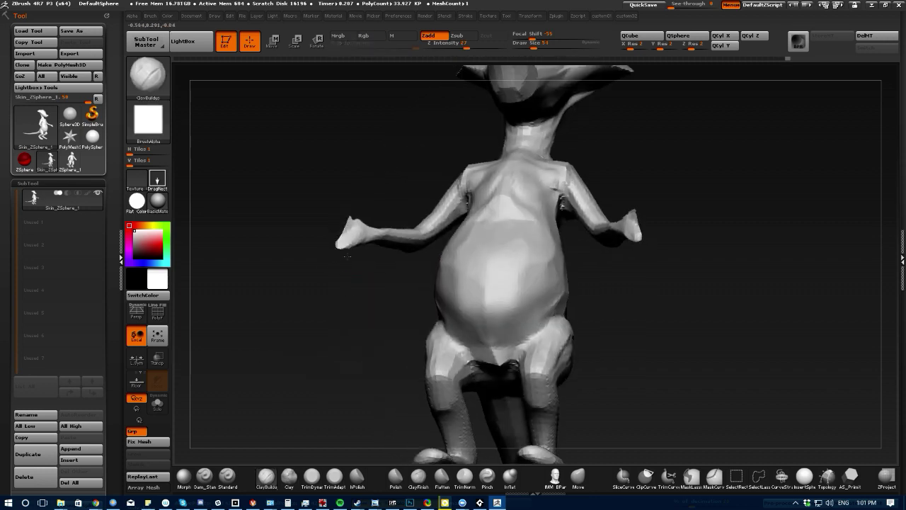
mouse_move(487, 359)
mouse_down()
mouse_move(482, 370)
mouse_move(485, 343)
mouse_up()
mouse_move(381, 292)
mouse_down()
mouse_move(322, 299)
mouse_move(332, 273)
mouse_up()
drag(434, 302, 385, 340)
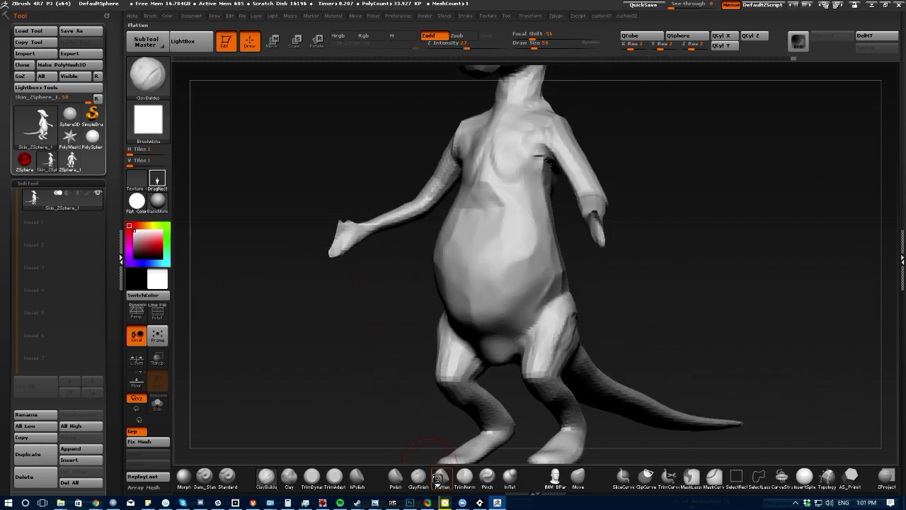
Even out the lower belly, flank and shoulder area with the Flatten brush
click(440, 476)
mouse_move(467, 273)
mouse_down()
mouse_move(463, 304)
mouse_move(499, 287)
mouse_up()
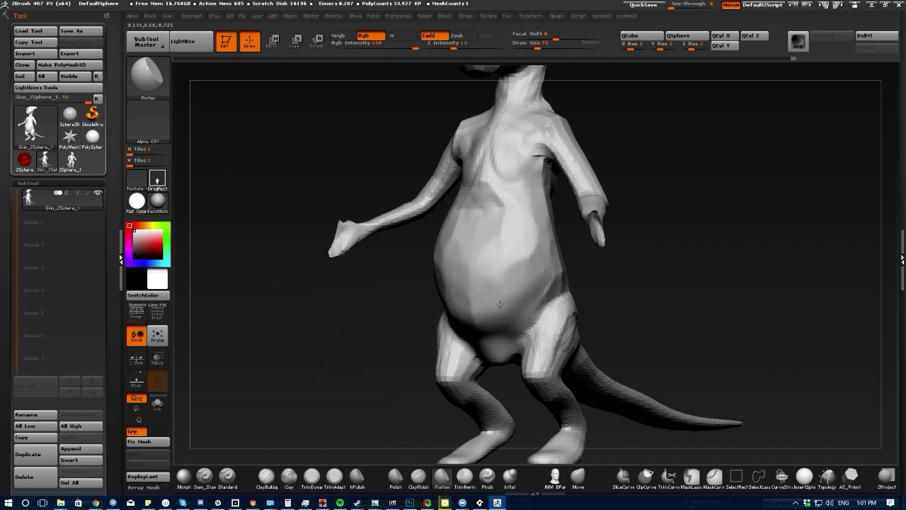
drag(473, 323, 428, 286)
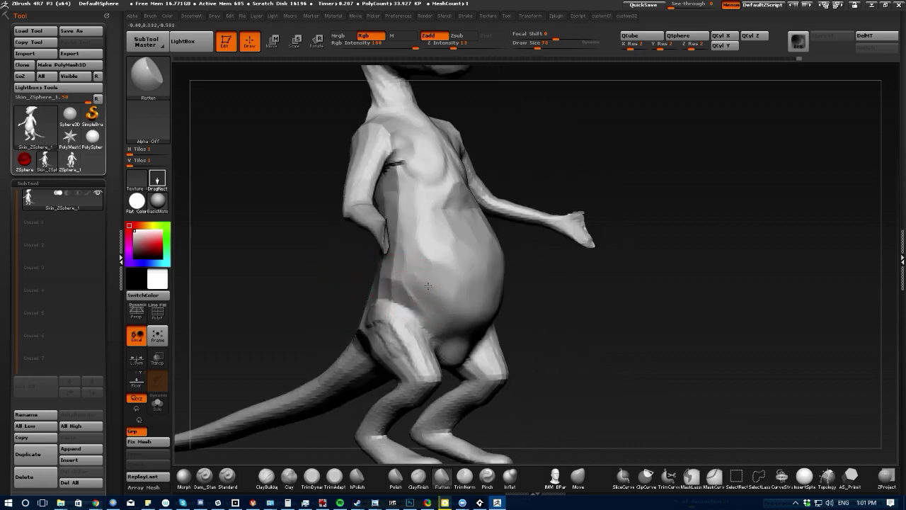
drag(260, 205, 280, 272)
drag(430, 201, 440, 211)
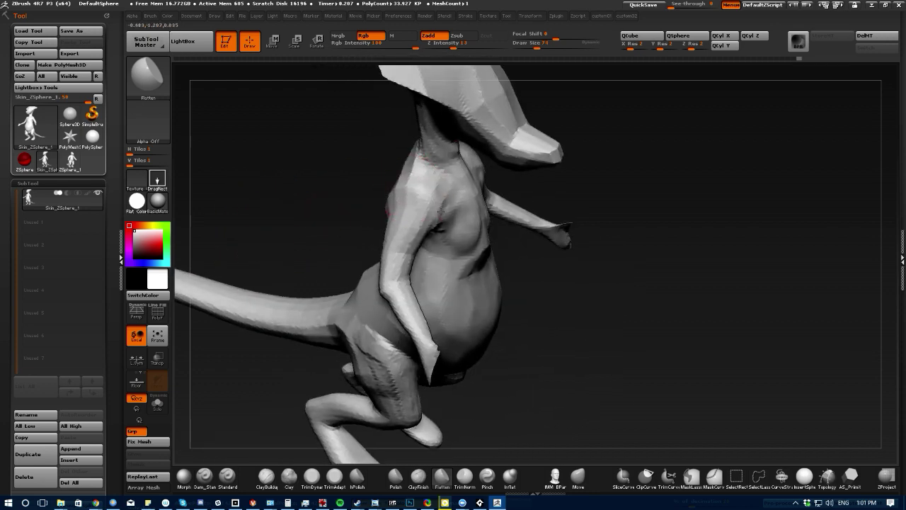
Sculpt the side of the head and face with the ClayBuildup brush at a reduced draw size
mouse_move(355, 128)
mouse_down()
mouse_move(347, 233)
mouse_move(429, 227)
mouse_move(441, 261)
mouse_move(432, 279)
mouse_up()
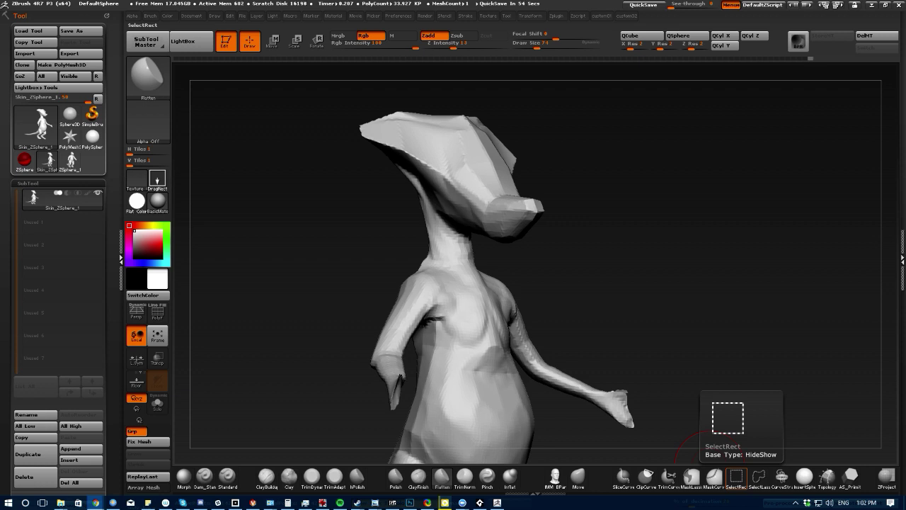
drag(405, 230, 370, 204)
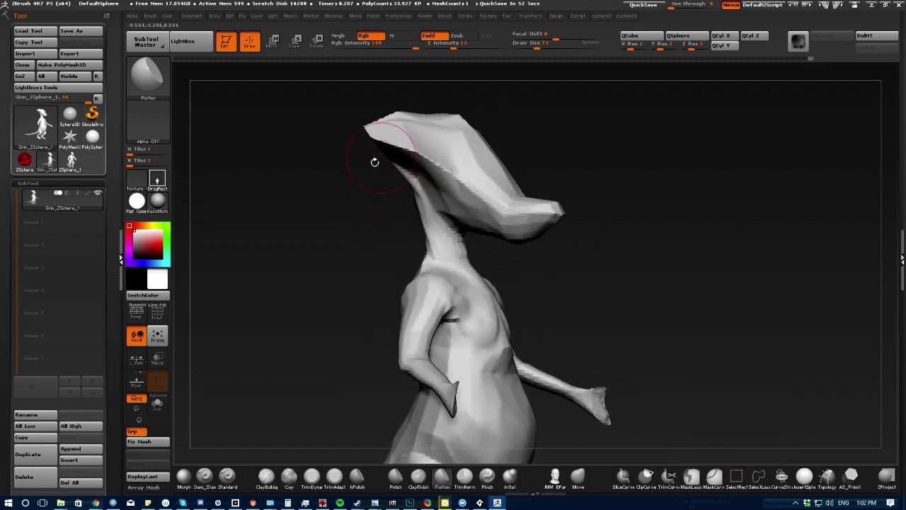
click(266, 475)
mouse_move(451, 162)
mouse_down()
mouse_move(478, 175)
mouse_move(470, 161)
mouse_move(459, 173)
mouse_move(484, 193)
mouse_up()
key(bracketleft)
mouse_move(393, 193)
mouse_down()
mouse_move(298, 202)
mouse_move(341, 201)
mouse_move(367, 186)
mouse_up()
mouse_move(495, 276)
mouse_down()
mouse_move(460, 234)
mouse_move(425, 252)
mouse_move(437, 259)
mouse_move(432, 266)
mouse_up()
drag(193, 173, 270, 281)
mouse_move(271, 281)
mouse_down()
mouse_move(293, 275)
mouse_move(303, 250)
mouse_move(438, 238)
mouse_up()
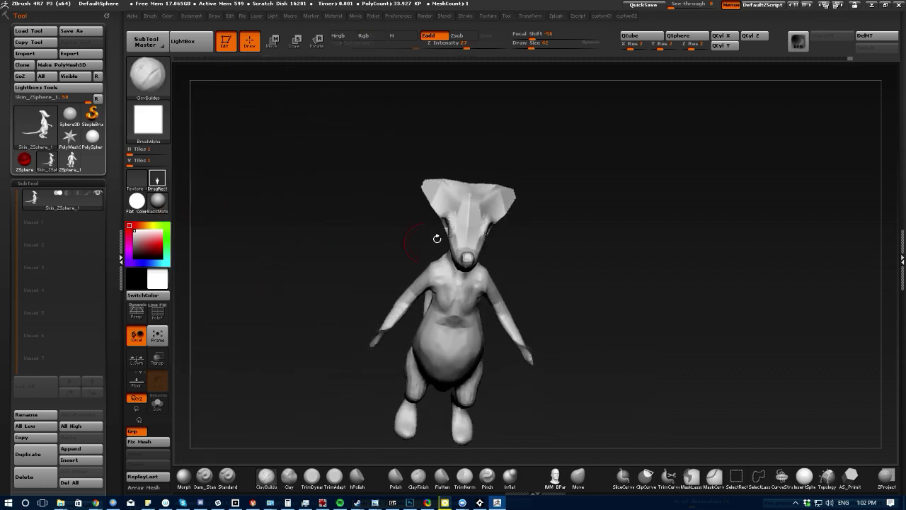
Shape the ears with a small ClayBuildup brush at draw size 22 and smooth their surface
mouse_move(440, 183)
mouse_down()
mouse_move(446, 202)
mouse_move(427, 186)
mouse_move(449, 195)
mouse_move(455, 212)
mouse_move(453, 184)
mouse_move(449, 199)
mouse_move(426, 184)
mouse_up()
drag(393, 153, 361, 176)
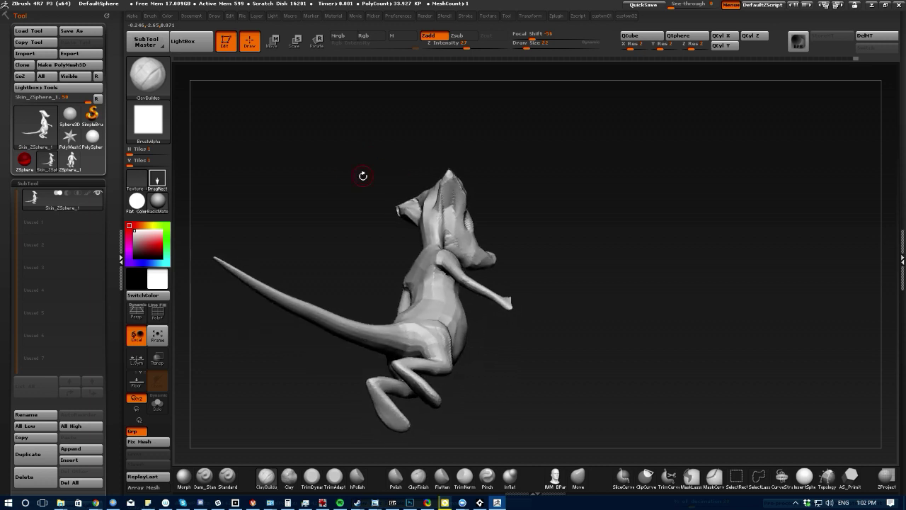
drag(449, 189, 447, 200)
drag(378, 169, 307, 194)
shift+drag(465, 196, 453, 178)
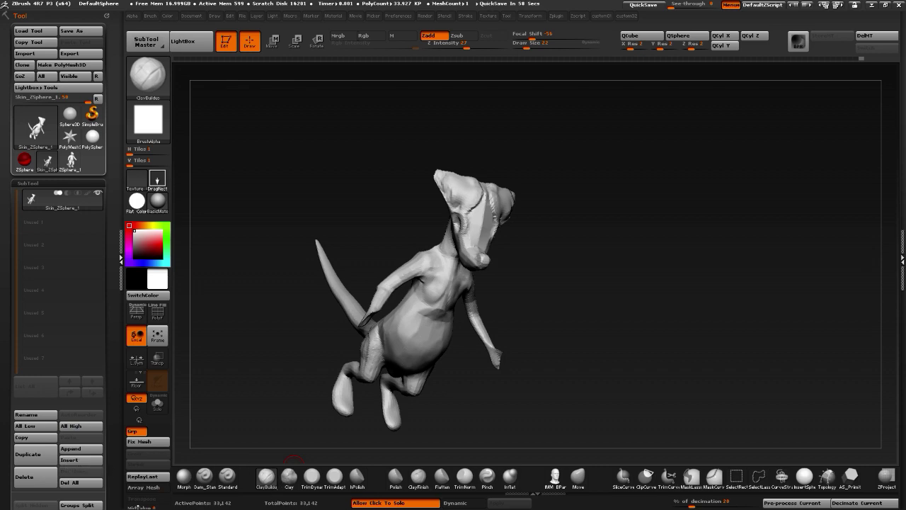
Switch to the Zoom window showing the shared Unreal Blueprint screen
key(super)
mouse_move(461, 504)
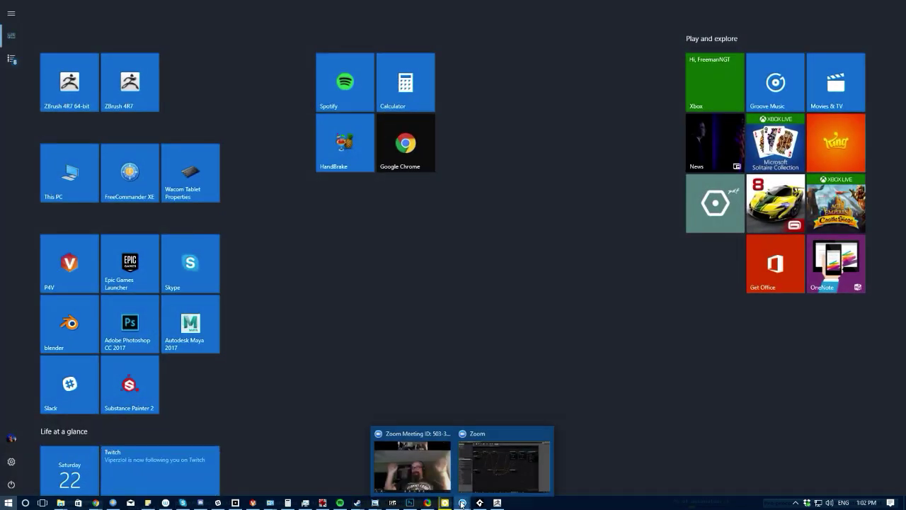
click(502, 463)
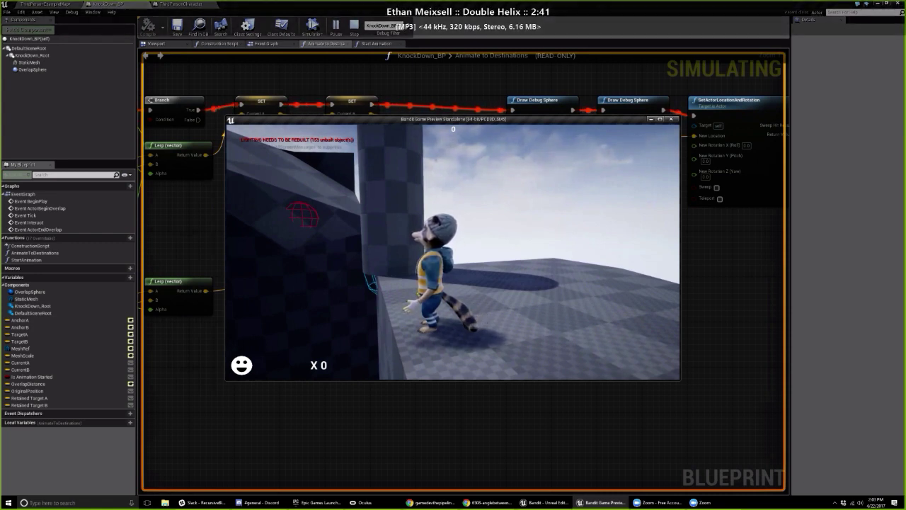
End the preview, recombine SetActorLocationAndRotation's New Rotation pin, wire the Find Look at Rotation Return Value into it, and compile
key(Escape)
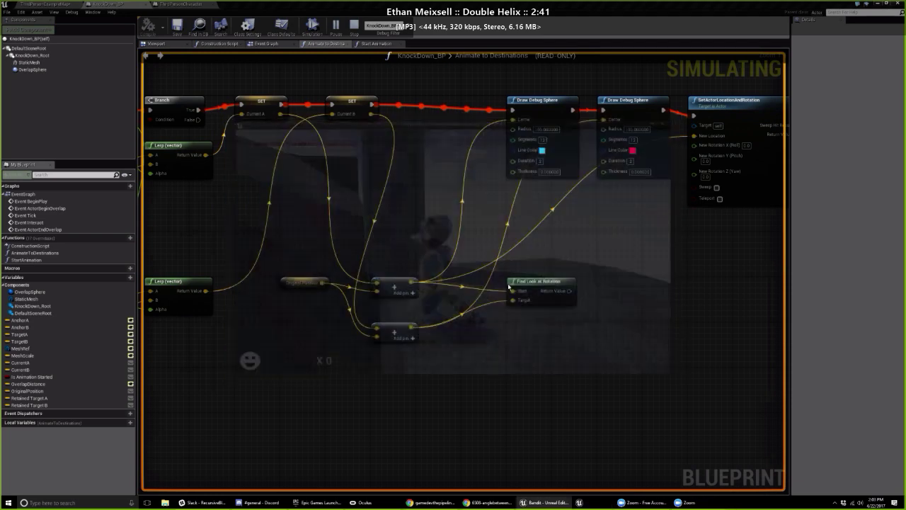
right_drag(640, 316, 565, 328)
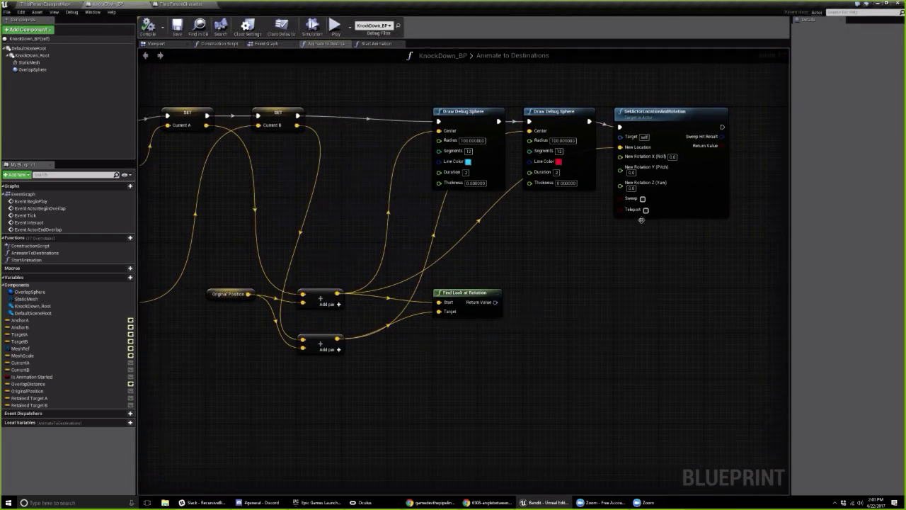
right_click(637, 156)
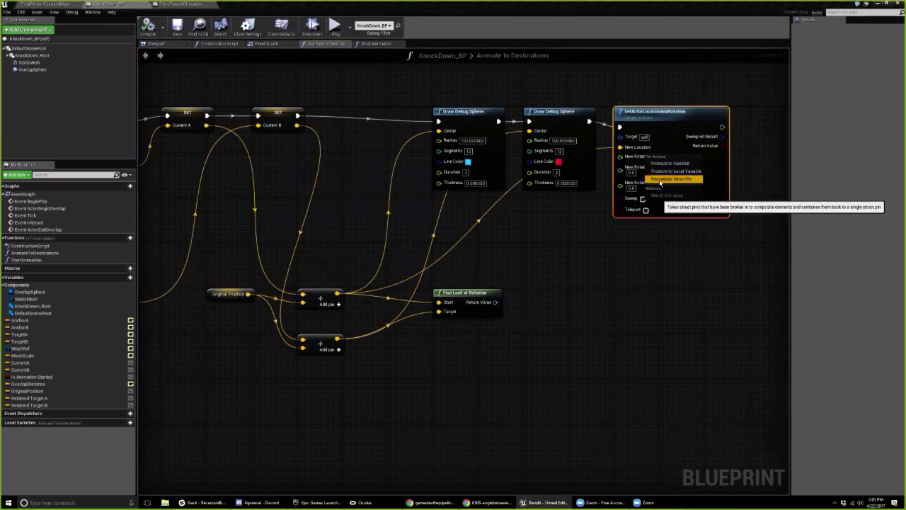
click(655, 181)
click(557, 277)
drag(495, 303, 621, 157)
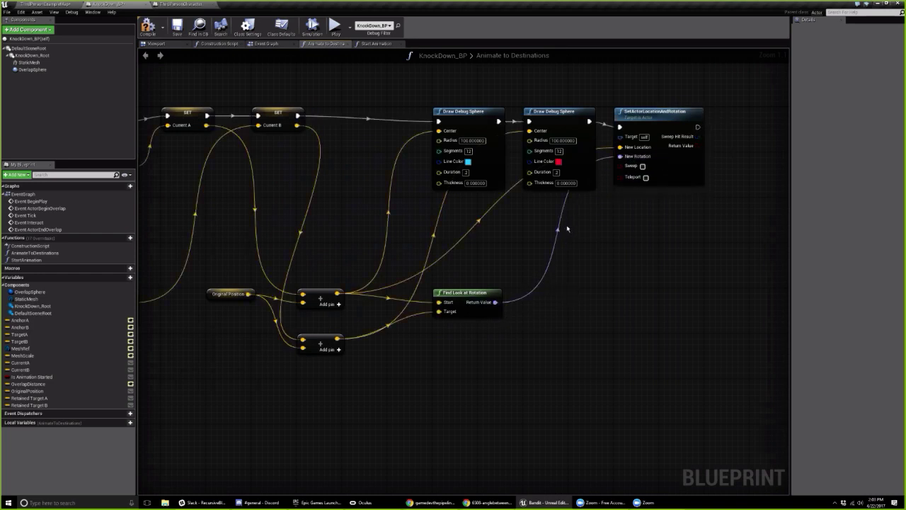
click(148, 32)
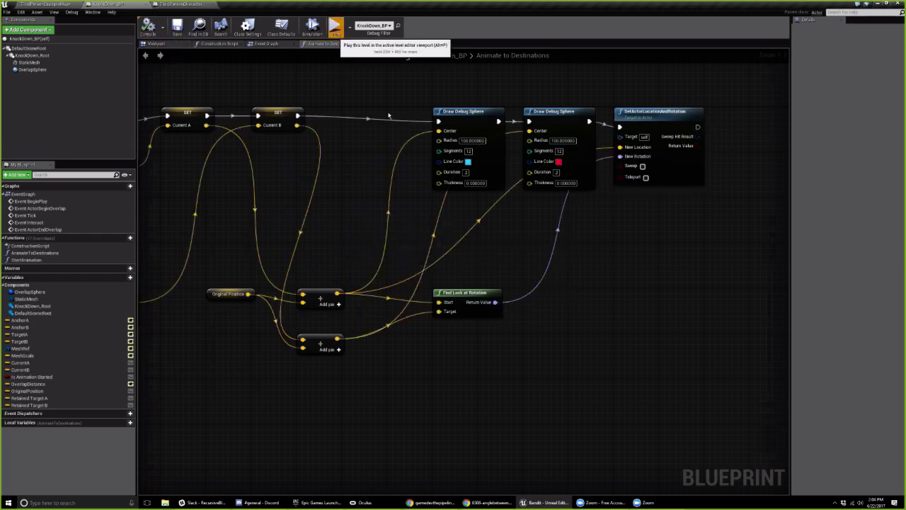
Play-test the knockdown animation of the pillar in the standalone game preview, then end the preview
click(335, 29)
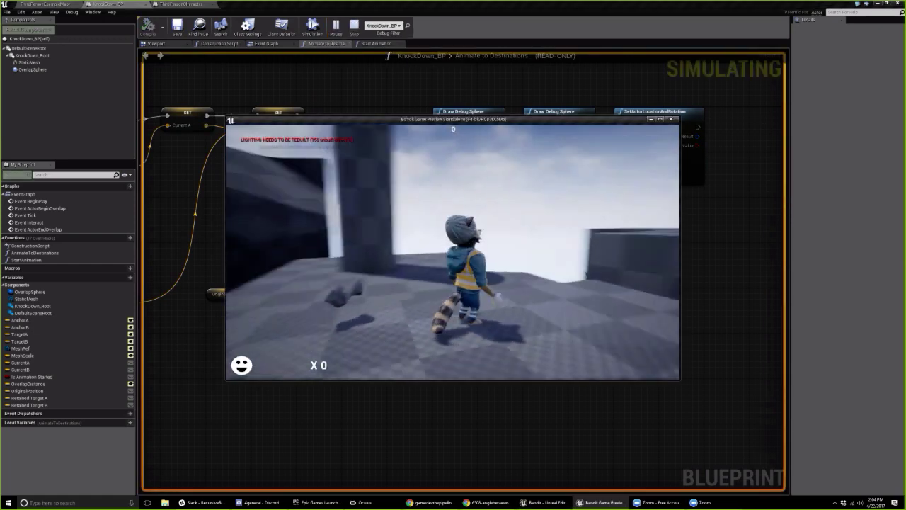
key(w)
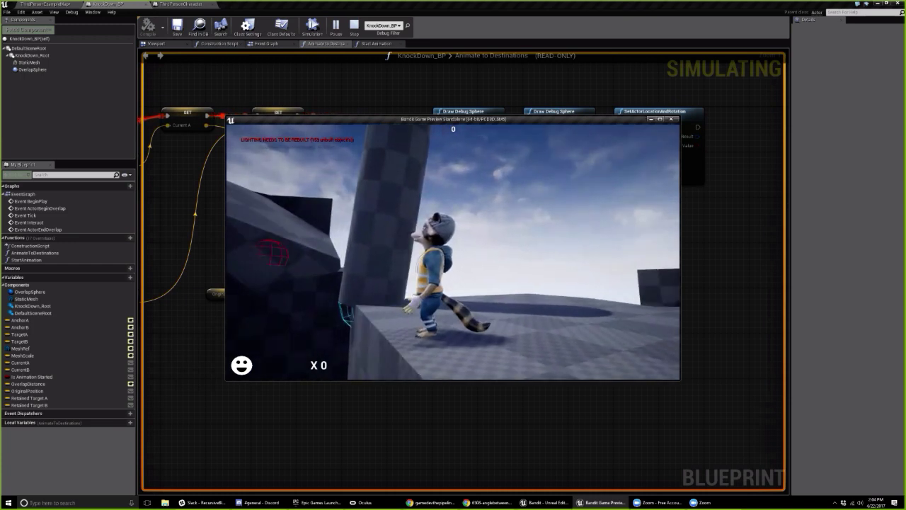
key(Escape)
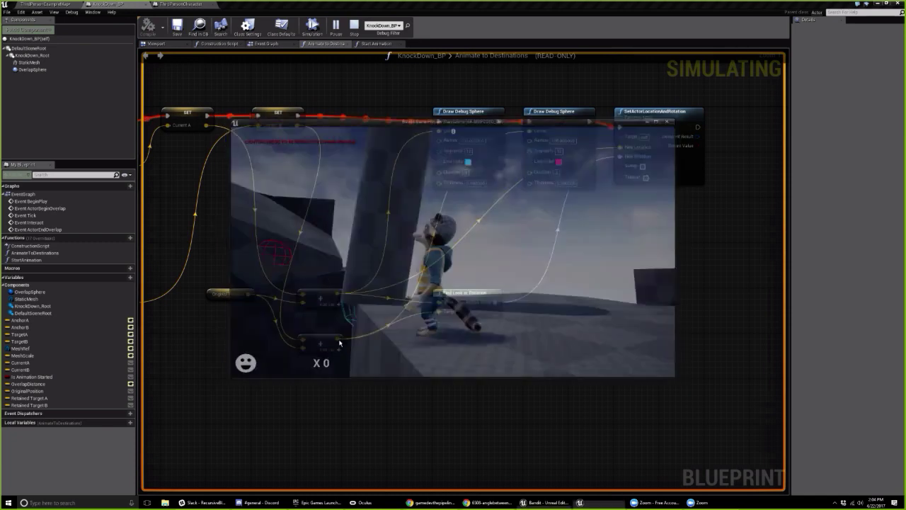
drag(453, 302, 478, 305)
text(add vecto)
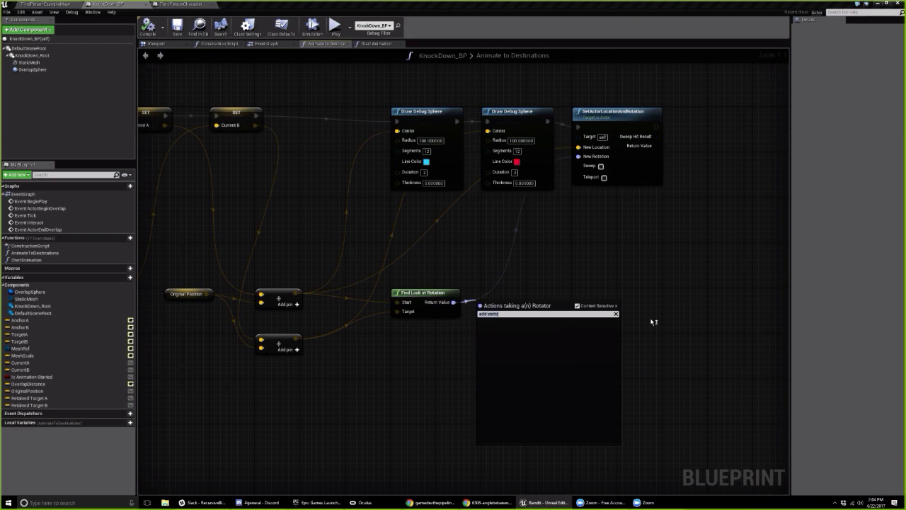
key(ctrl+a)
key(BackSpace)
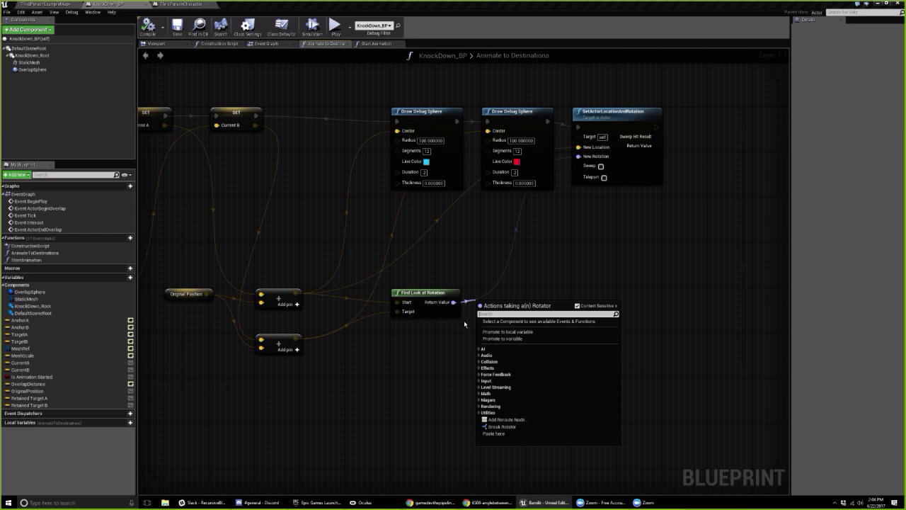
click(464, 320)
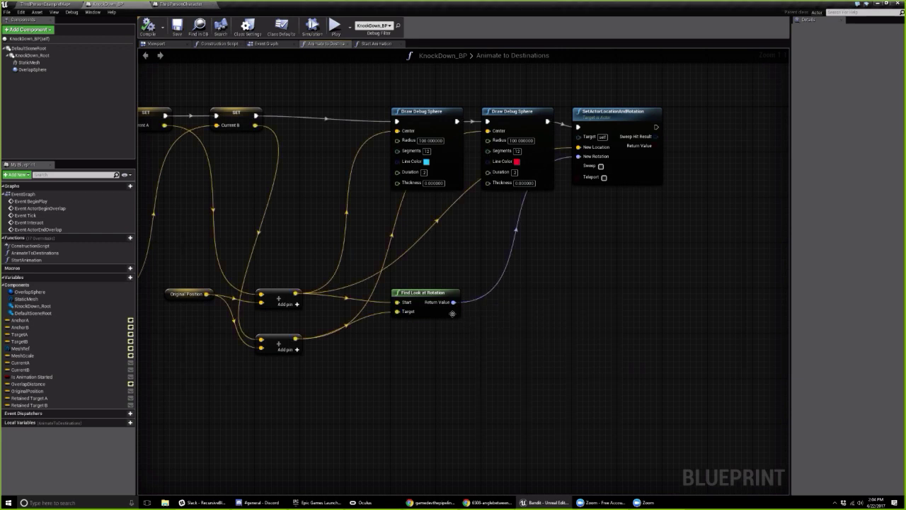
right_drag(333, 340, 409, 340)
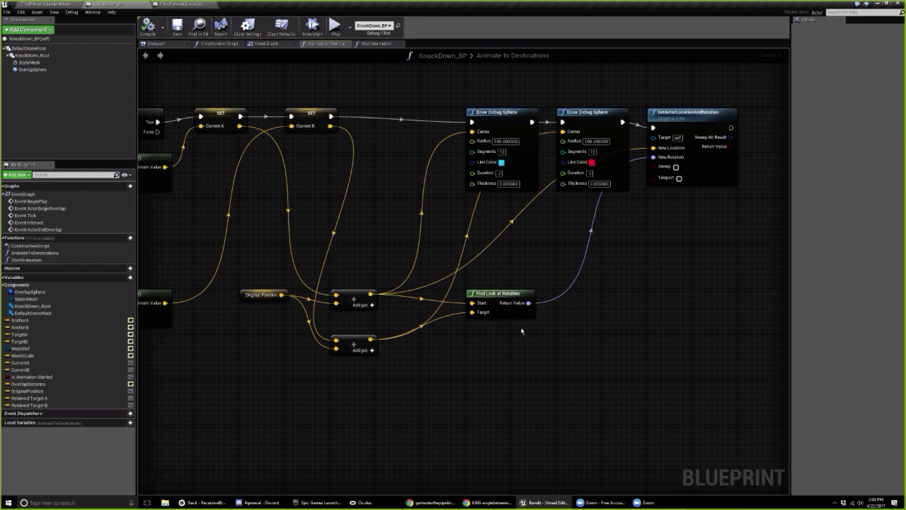
right_drag(522, 331, 482, 335)
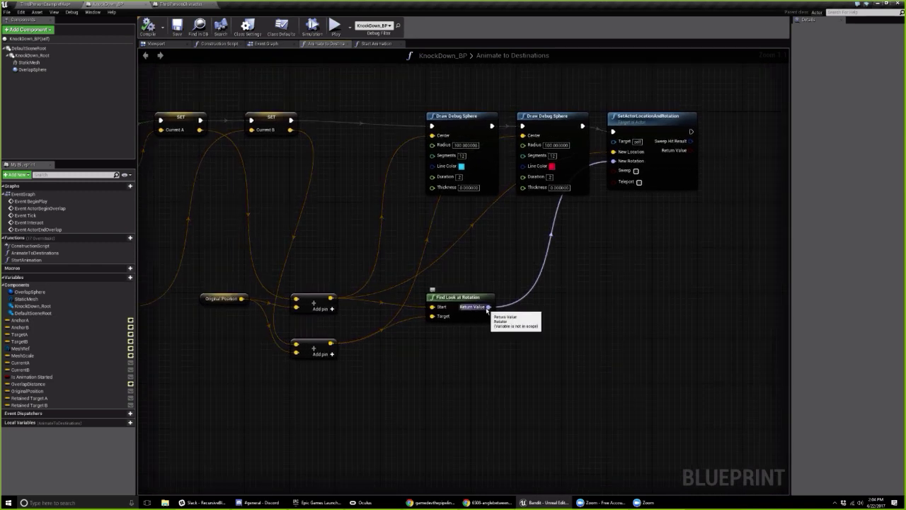
drag(490, 309, 544, 314)
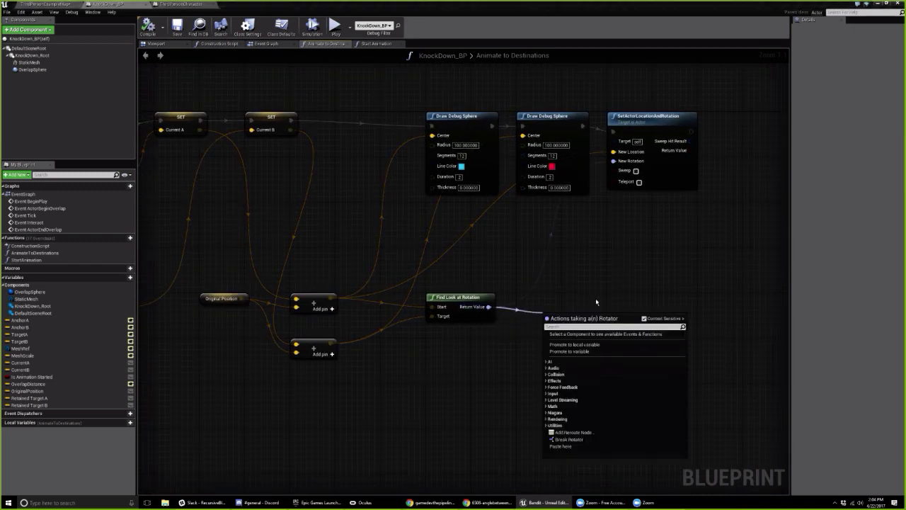
text(add)
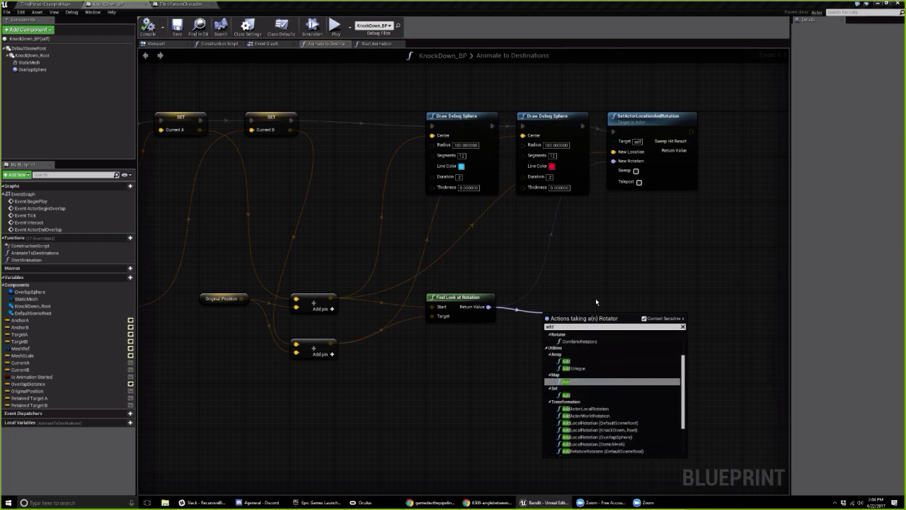
key(Up)
key(Up)
key(Up)
key(Up)
key(Return)
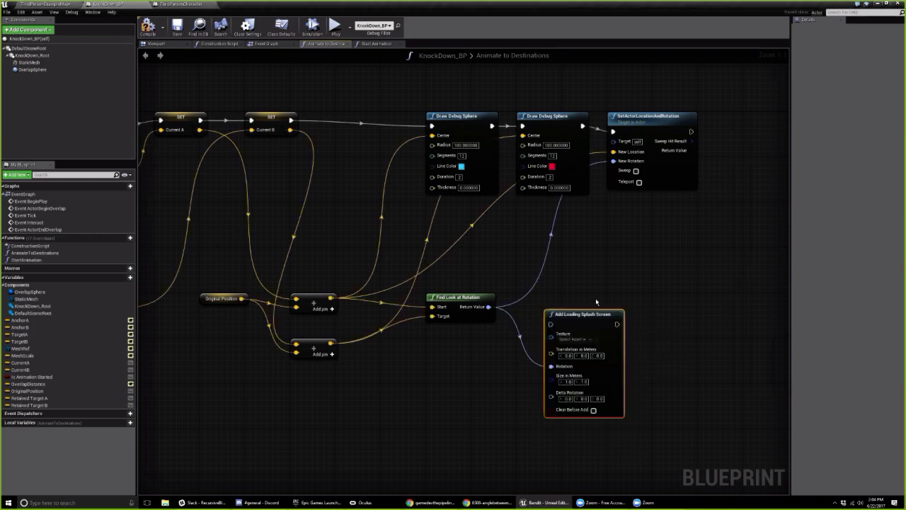
key(Delete)
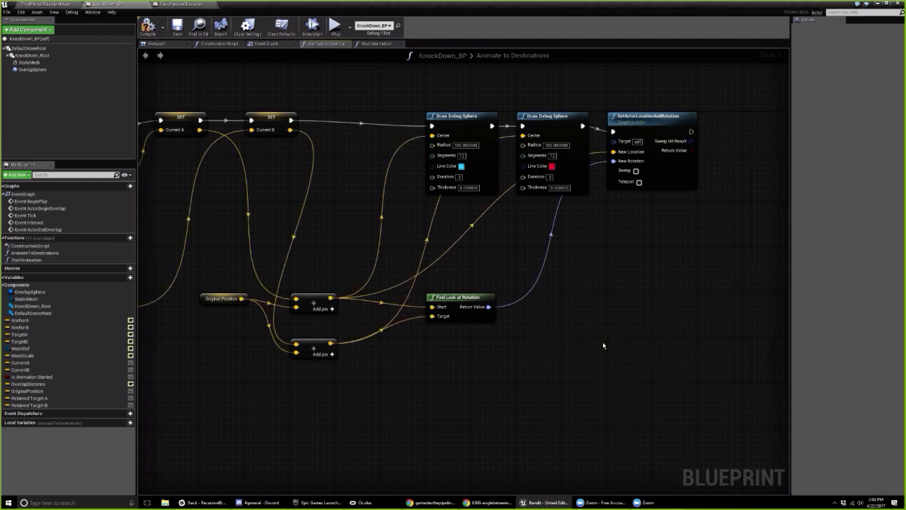
Try adding a CombineRotators node after Find Look at Rotation with B's second value at 90, feeding its result into New Rotation
drag(489, 307, 585, 312)
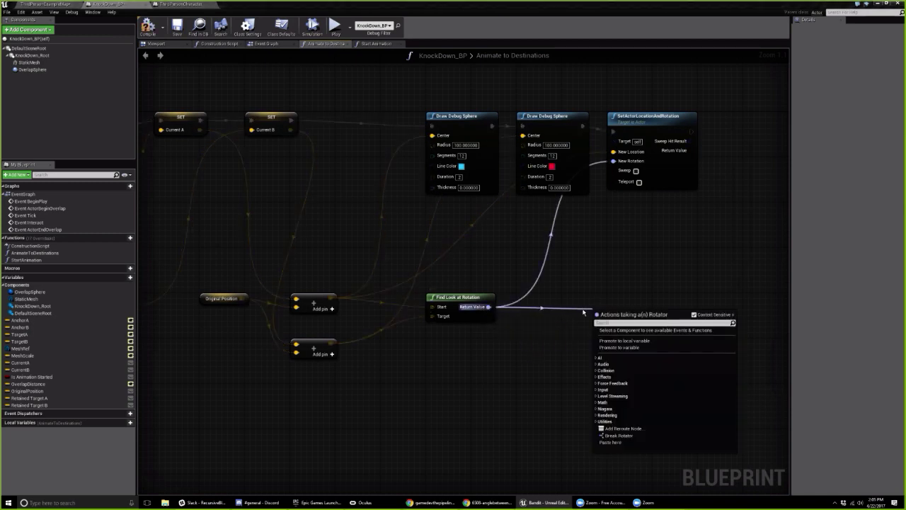
text(comb)
key(Return)
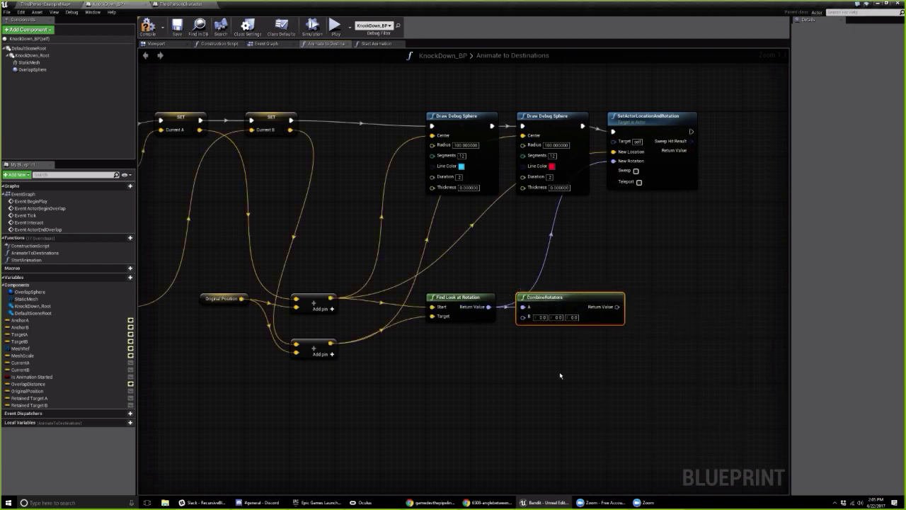
click(539, 317)
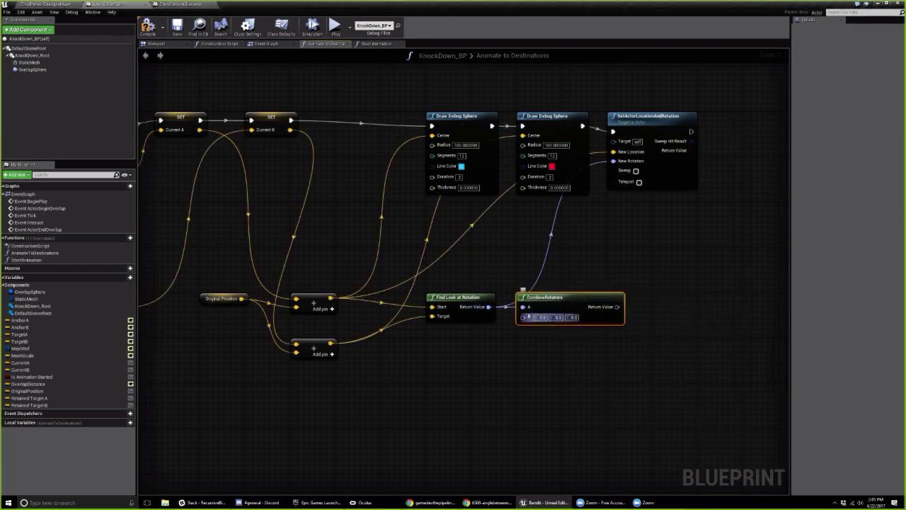
click(556, 317)
text(90)
key(Return)
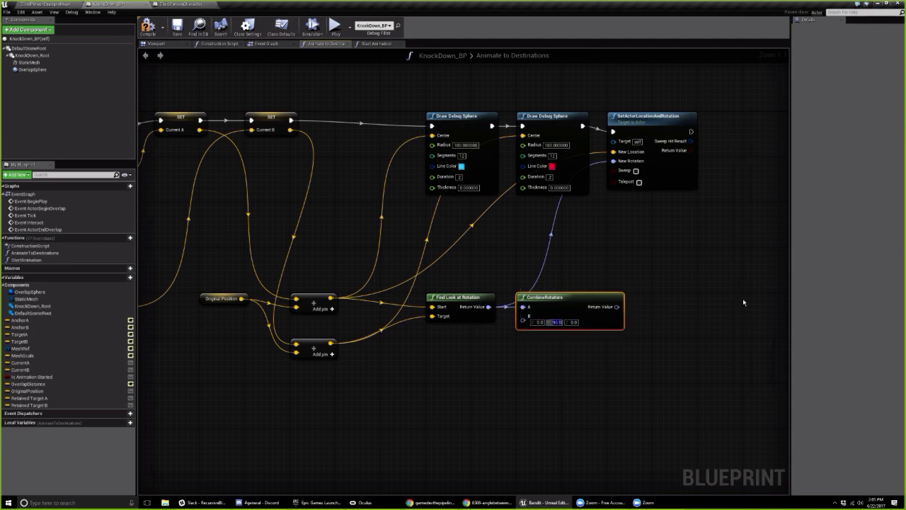
drag(618, 307, 613, 161)
click(693, 258)
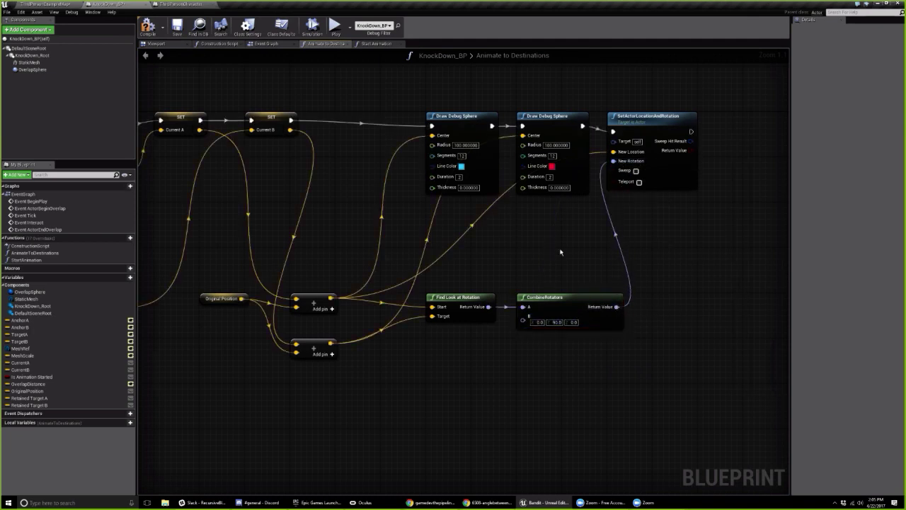
Split Find Look at Rotation's Return Value into roll, pitch and yaw pins, and delete the CombineRotators node
right_click(487, 308)
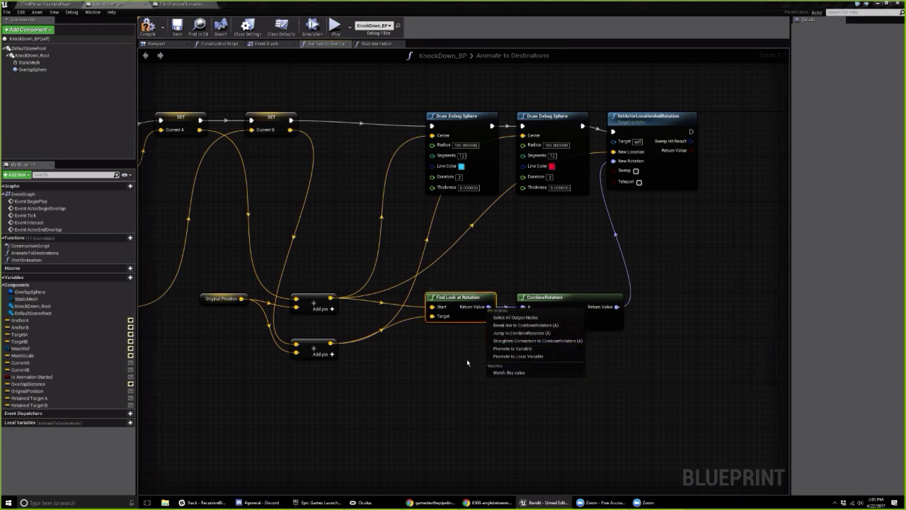
click(525, 324)
right_click(488, 307)
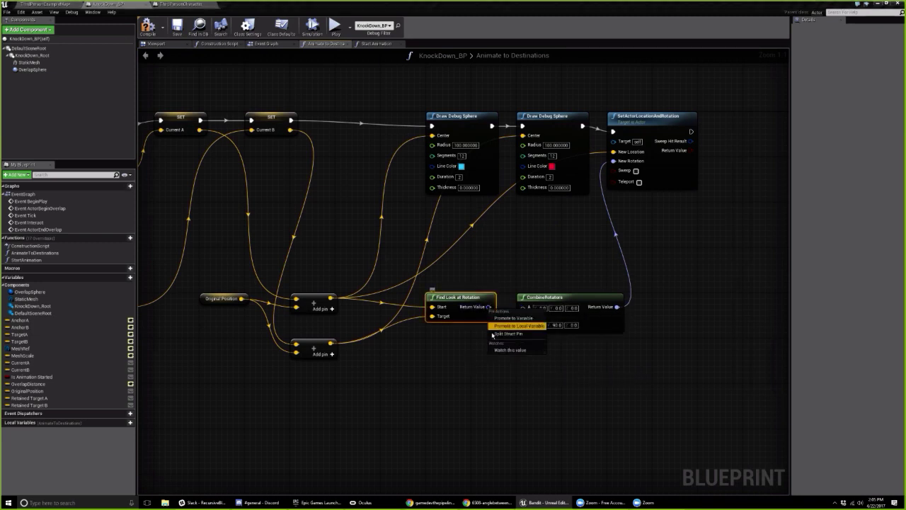
click(507, 333)
drag(575, 298, 676, 315)
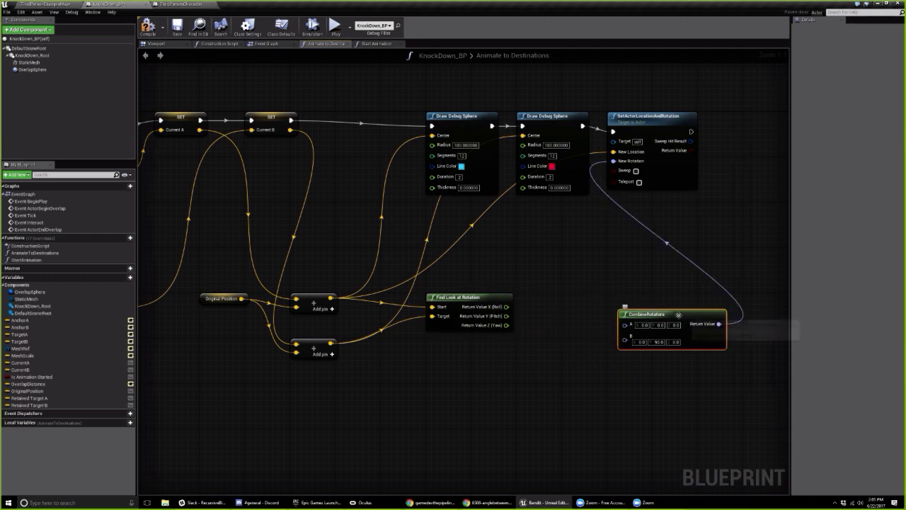
key(Delete)
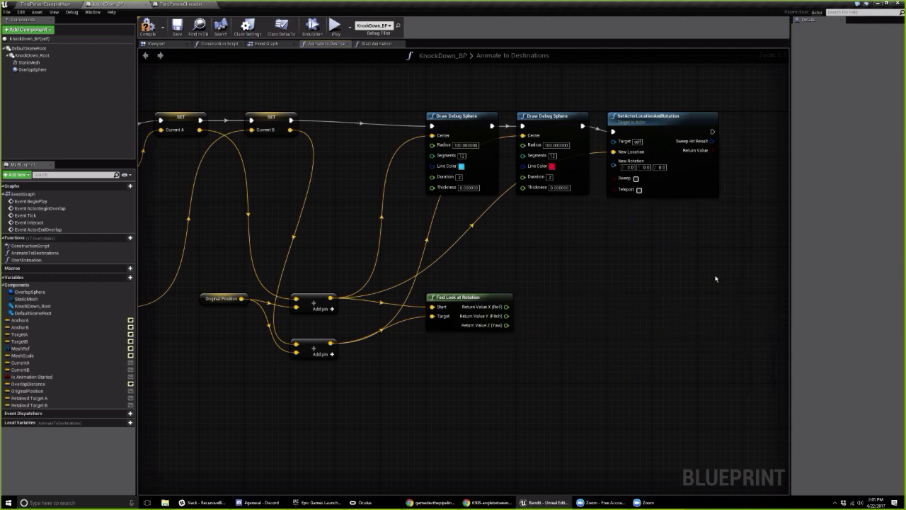
Split the New Rotation pin of SetActorLocationAndRotation into separate roll, pitch and yaw inputs
right_click(613, 165)
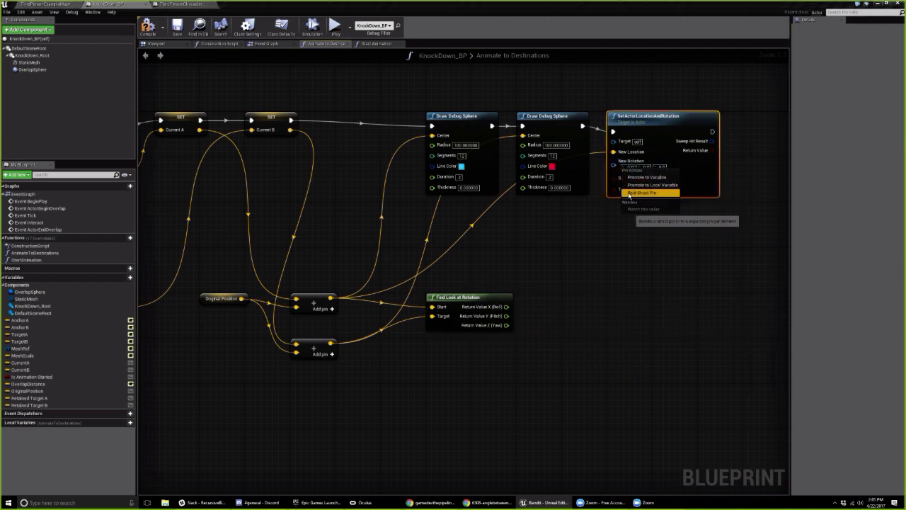
click(630, 208)
click(637, 256)
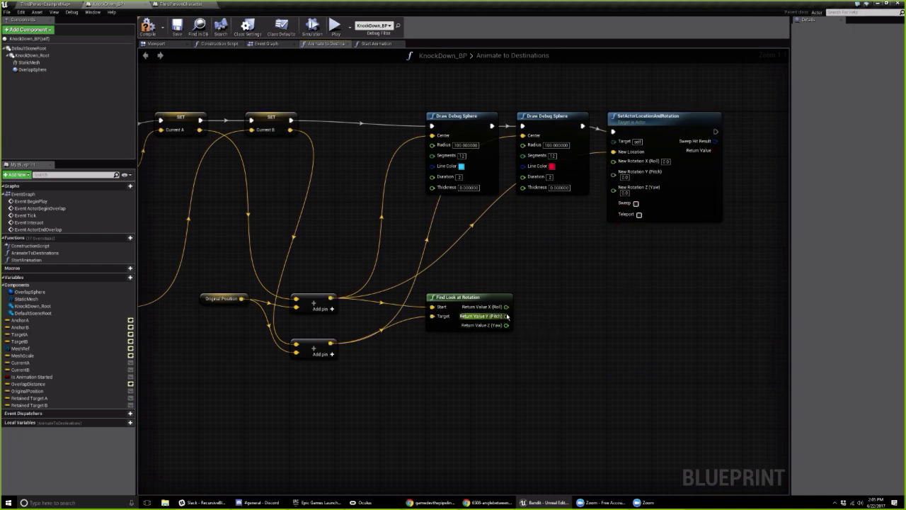
Add a float addition node to Find Look at Rotation's Pitch output with 90 as the added value
drag(506, 315, 526, 320)
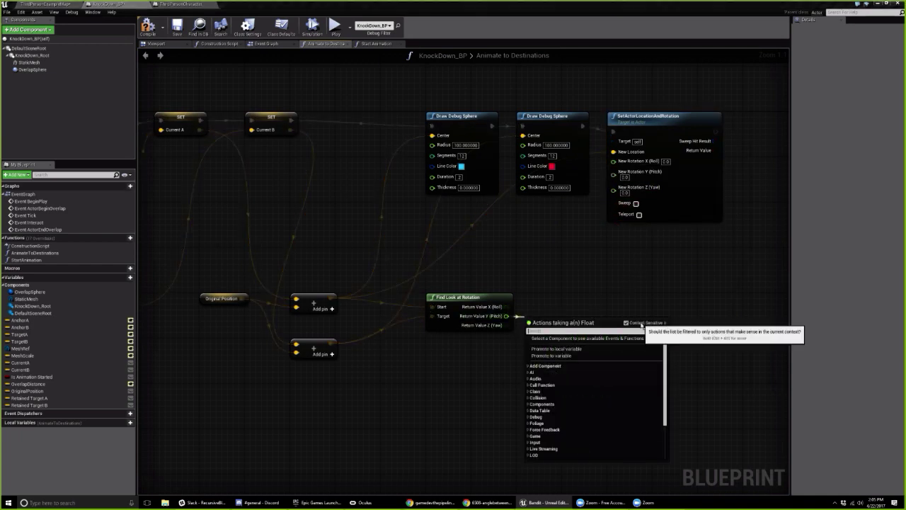
text(+)
key(Up)
key(Return)
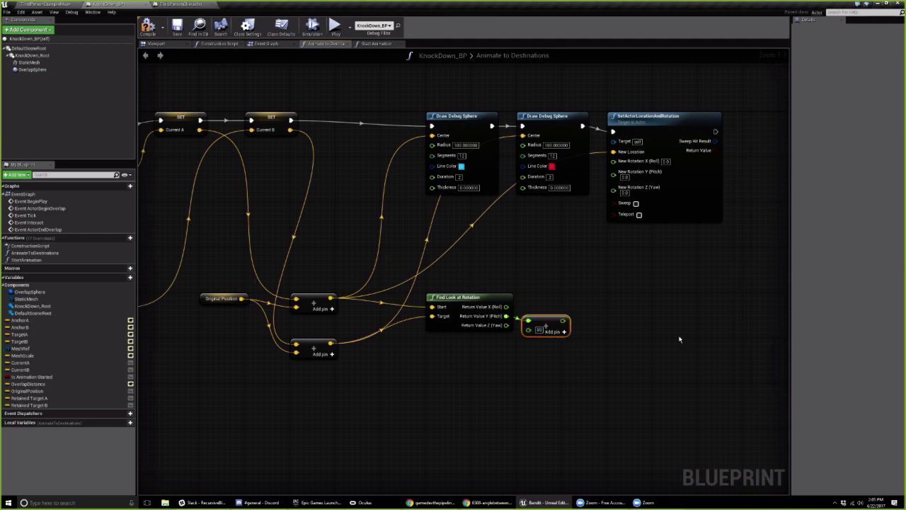
Wire the Roll, the offset Pitch and the Yaw into the matching New Rotation inputs, and move the addition node aside
click(504, 309)
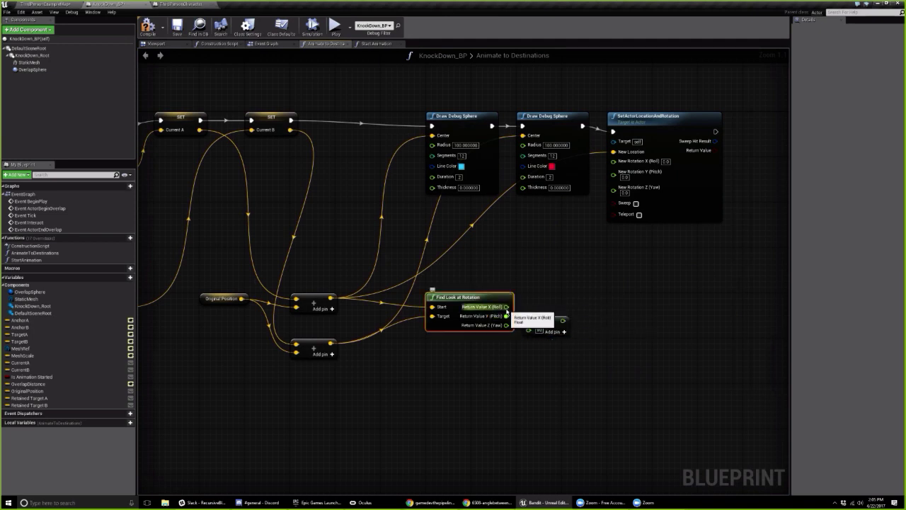
drag(506, 306, 619, 167)
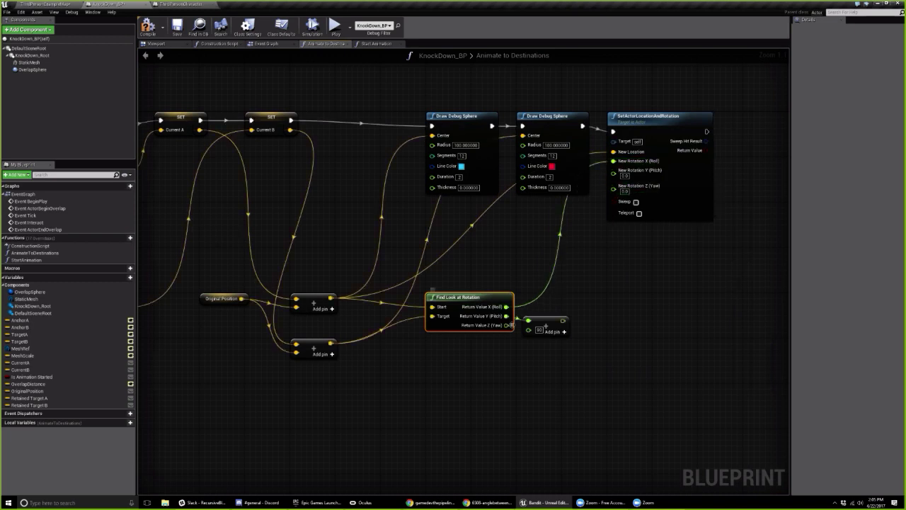
drag(563, 322, 617, 178)
drag(507, 325, 614, 180)
drag(554, 322, 593, 300)
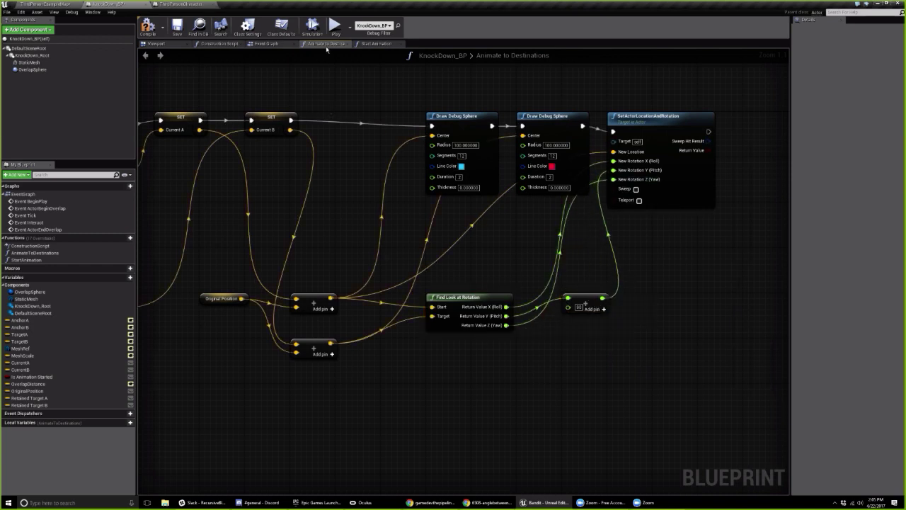
Play-test the pillar's knockdown with the pitch offset in the standalone preview, and end the preview
click(334, 26)
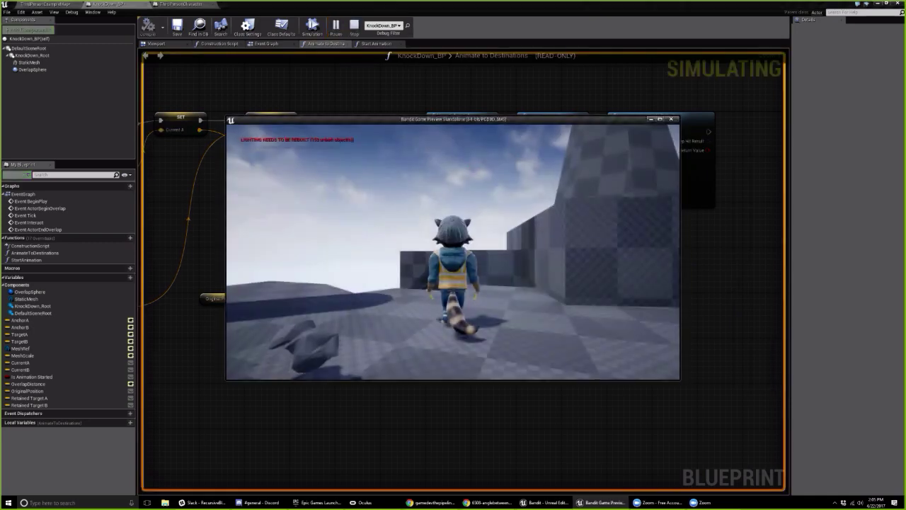
key(w)
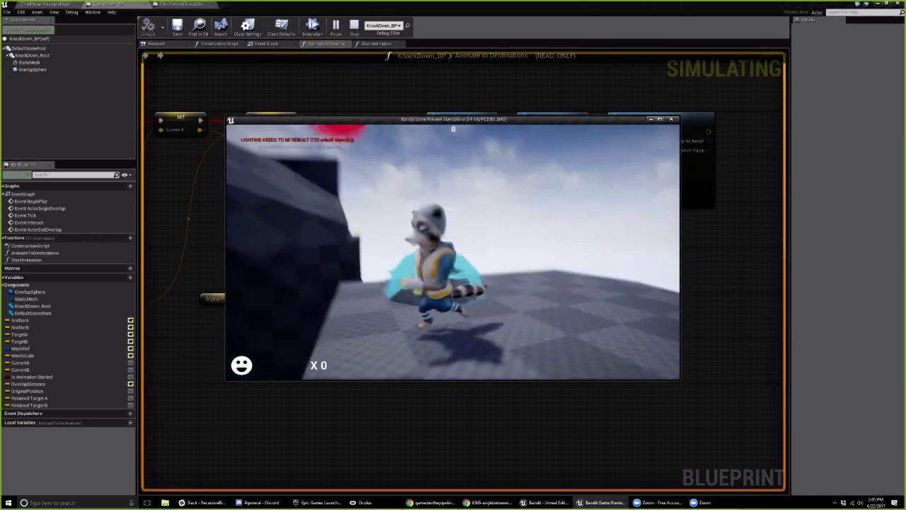
key(s)
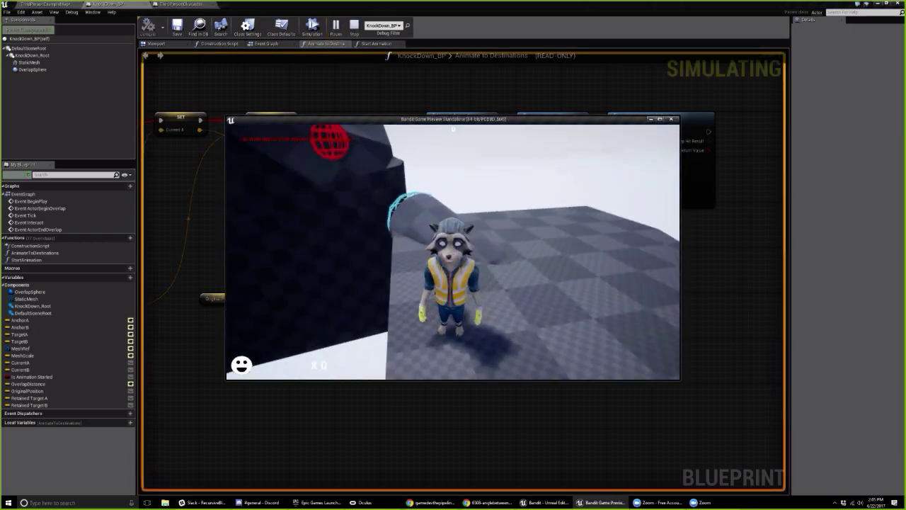
key(Escape)
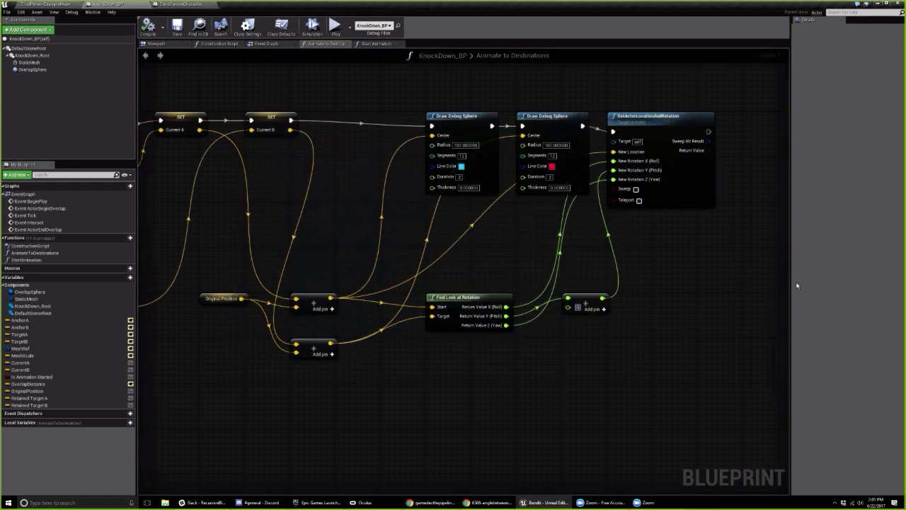
Set the pitch offset to -90 and relaunch the preview to trigger the pillar's knockdown
click(335, 26)
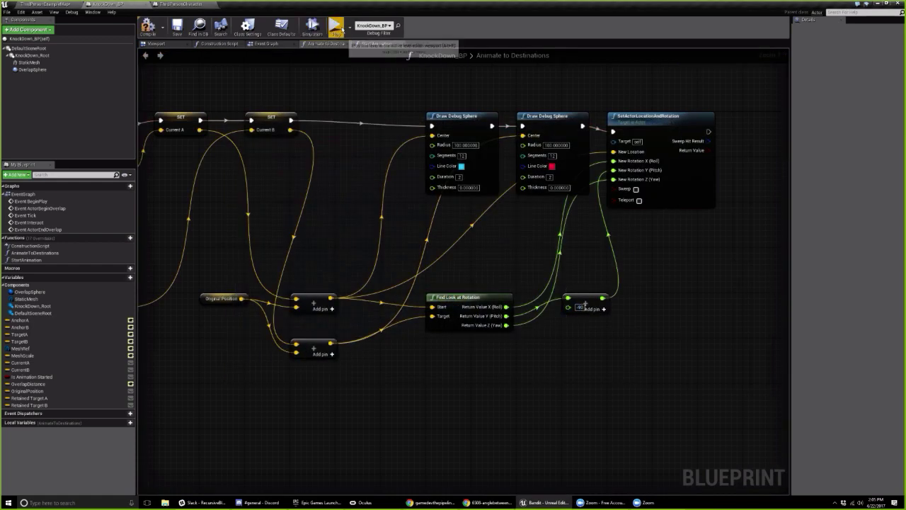
key(w)
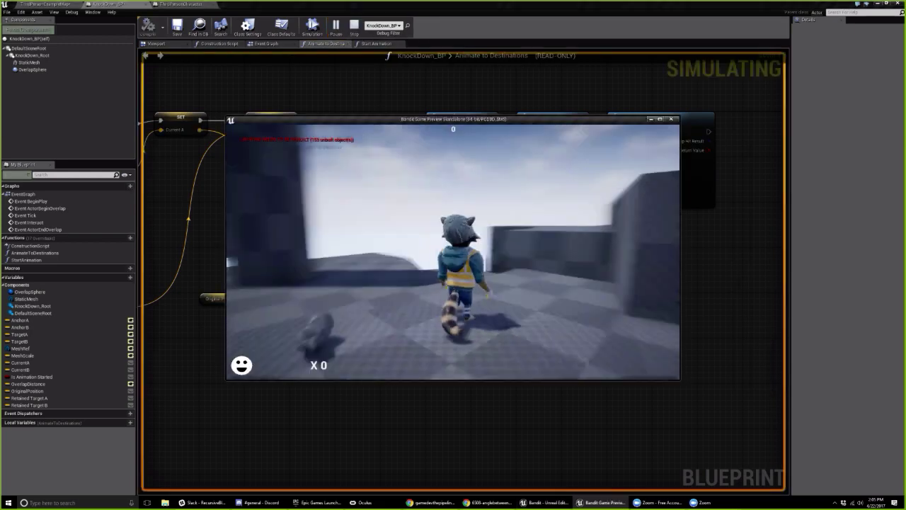
key(e)
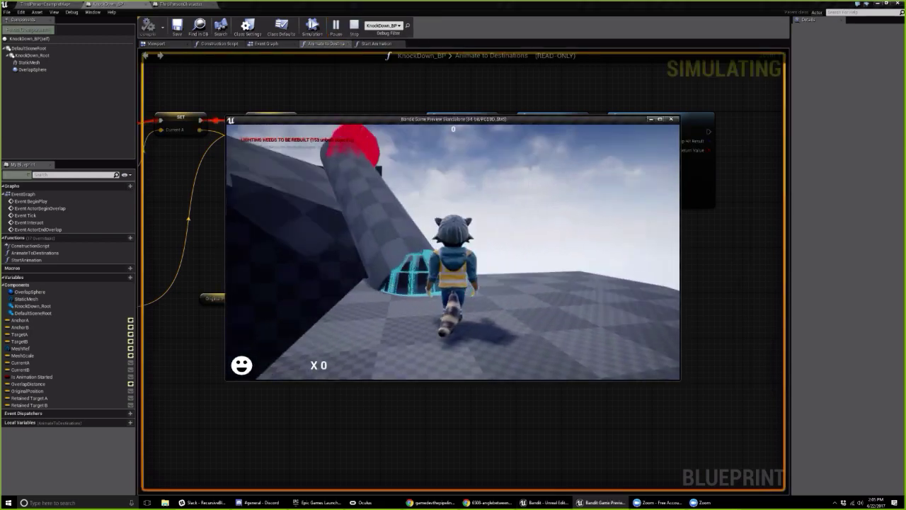
Run and jump the character along the fallen pillar, inspect its resting position from around its base, and end the preview
key(w)
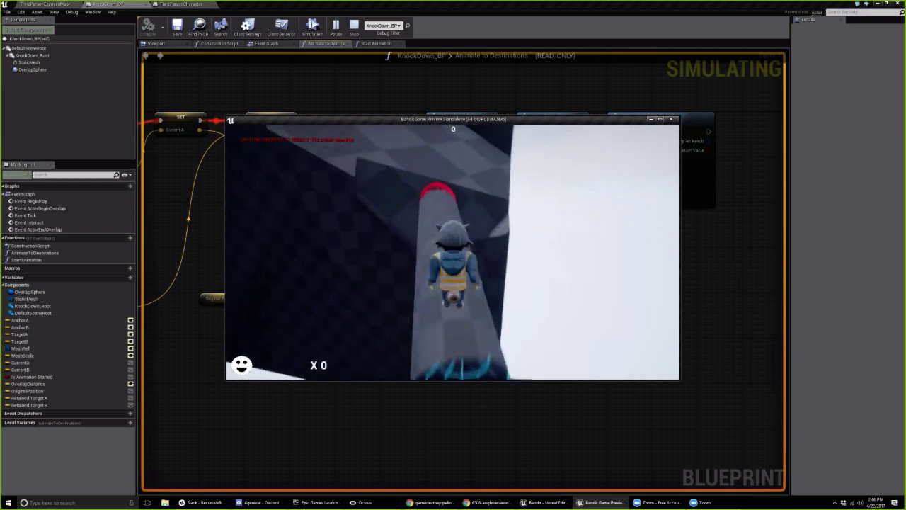
key(space)
key(w)
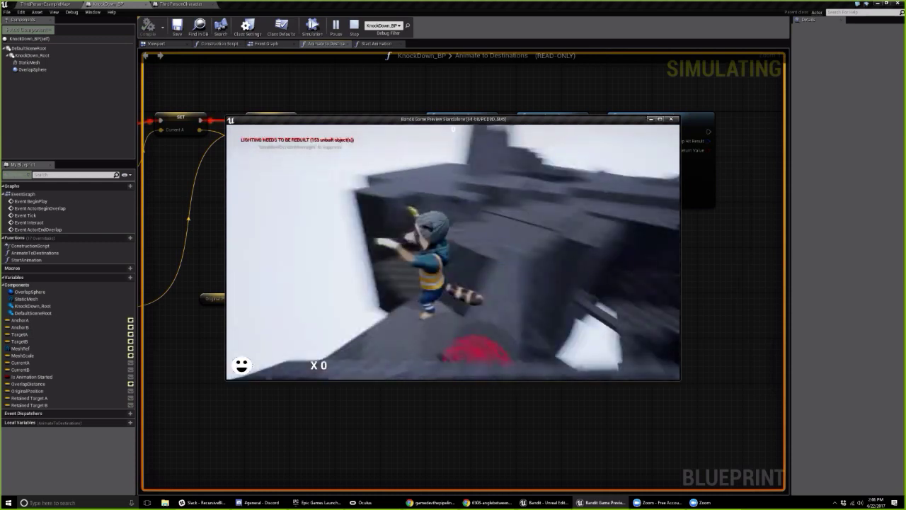
key(w)
key(space)
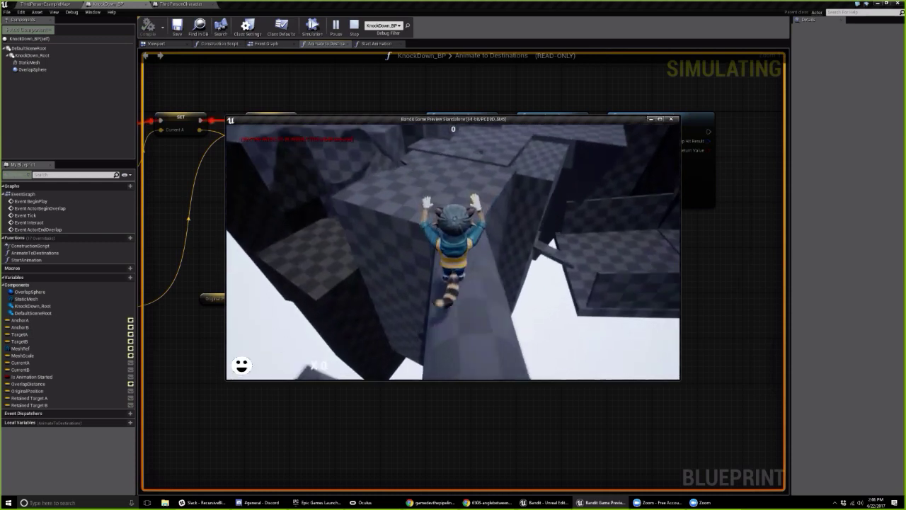
key(w)
key(a)
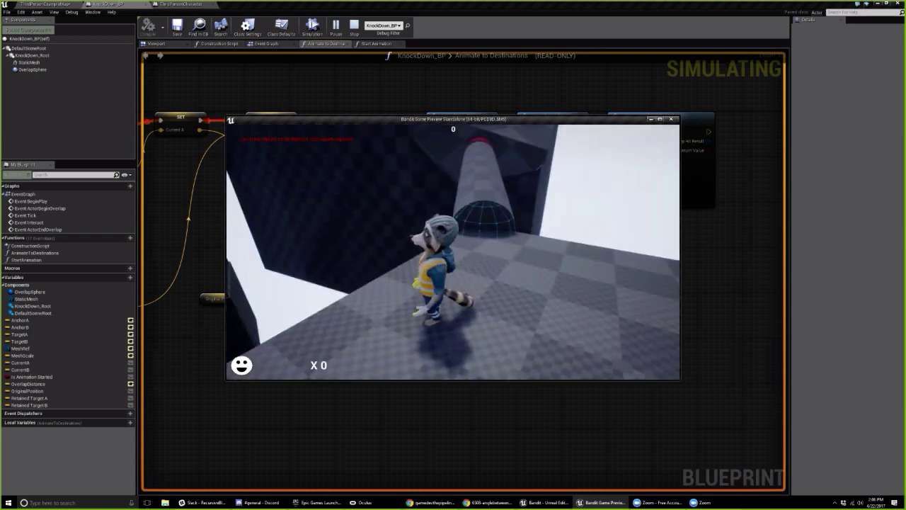
key(d)
key(w)
key(s)
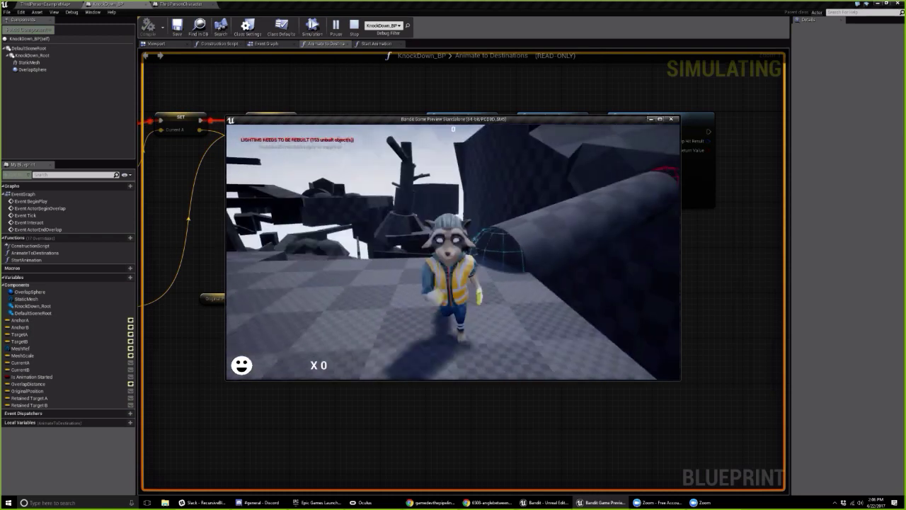
key(a)
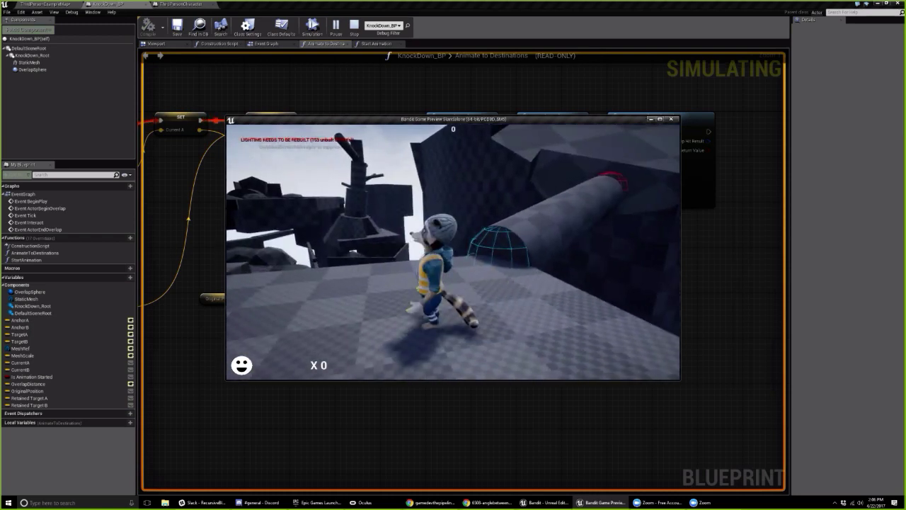
key(Escape)
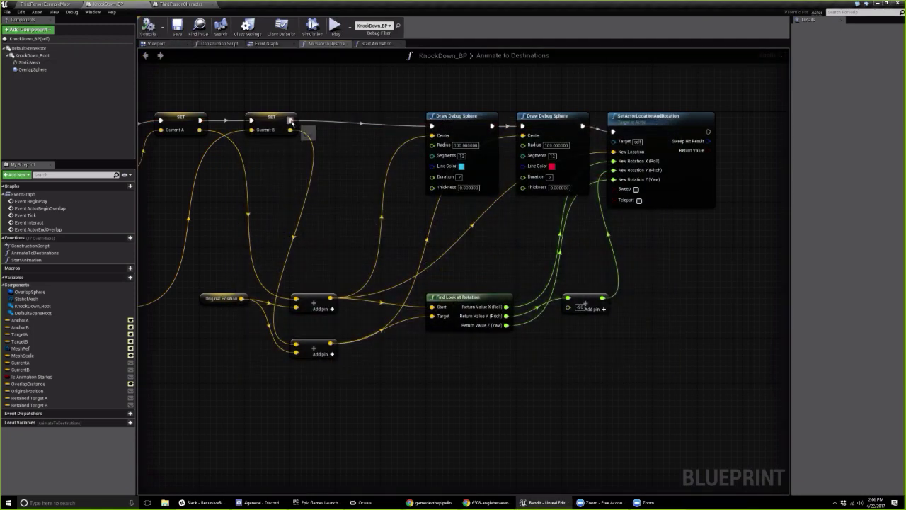
Bypass both Draw Debug Sphere nodes by wiring the Current B SET directly to SetActorLocationAndRotation, move them aside, and compile
drag(290, 121, 613, 132)
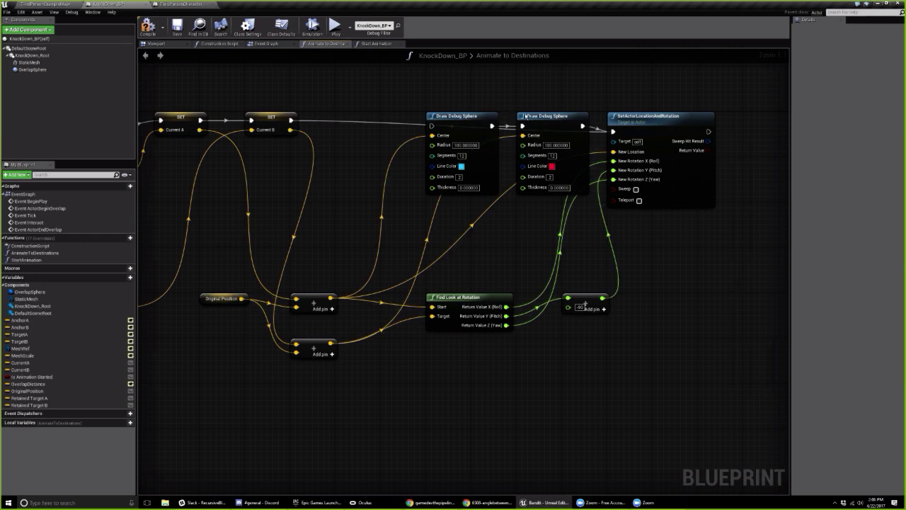
drag(523, 92, 506, 93)
click(354, 200)
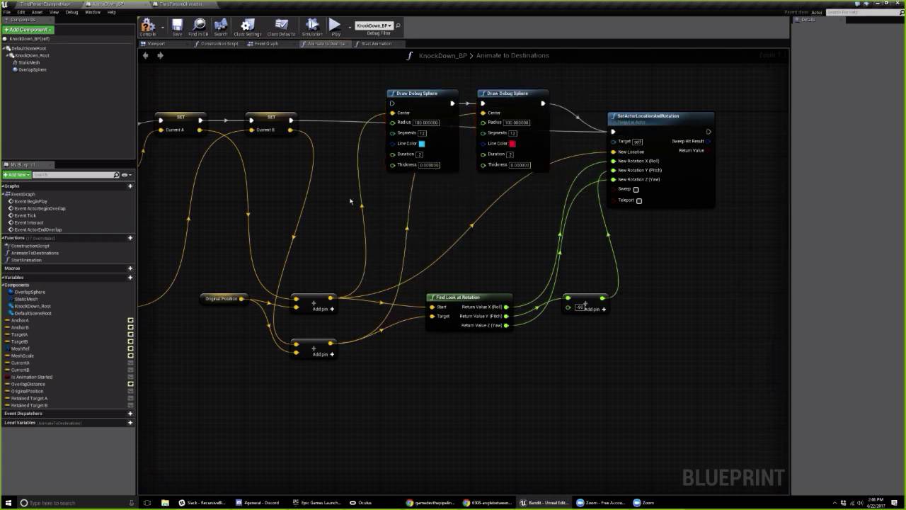
click(146, 28)
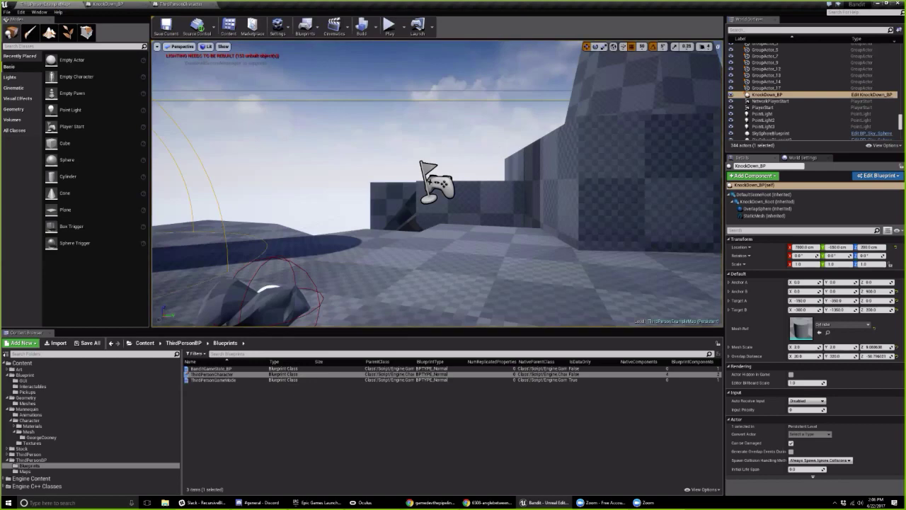
Go to the level map and select the box brush forming the ground beneath the knockdown pillar
right_drag(431, 177, 431, 177)
right_drag(569, 160, 570, 160)
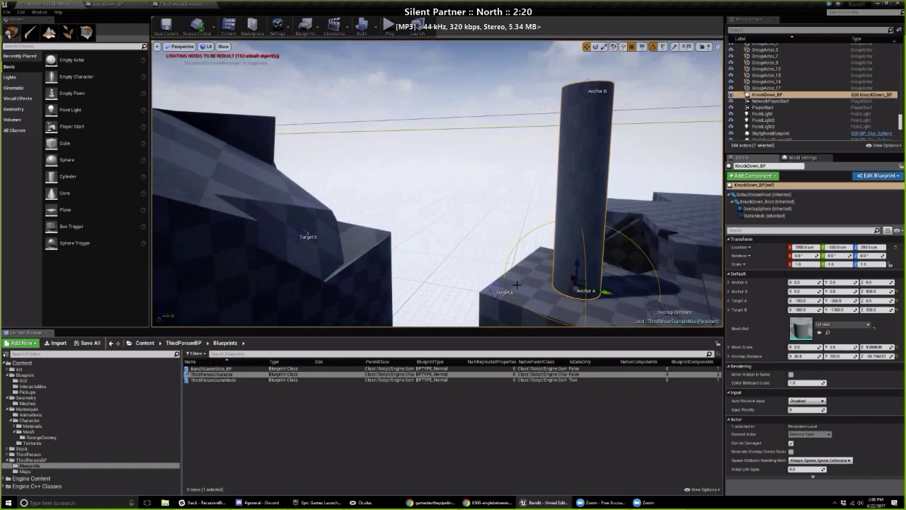
click(492, 284)
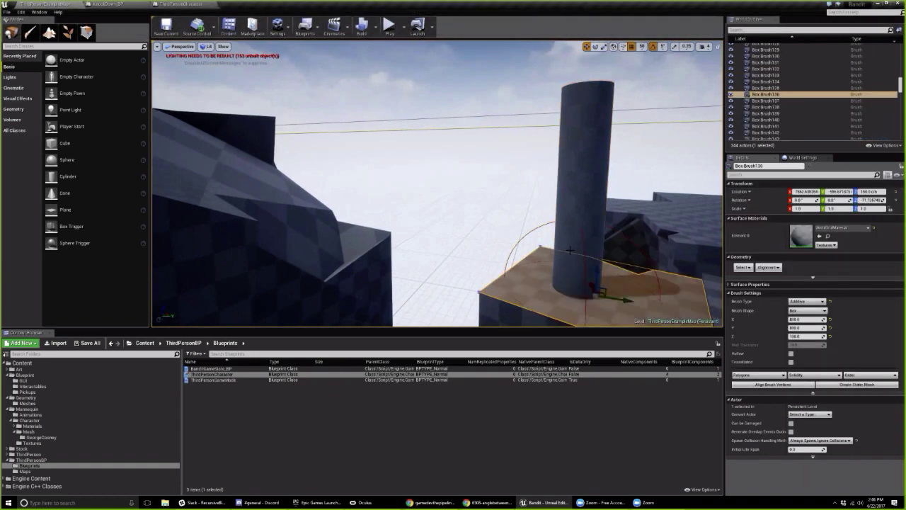
Select the knockdown pillar, preview the level by running the character up to it to trigger the fall, and end the preview
click(570, 249)
right_drag(498, 288, 526, 291)
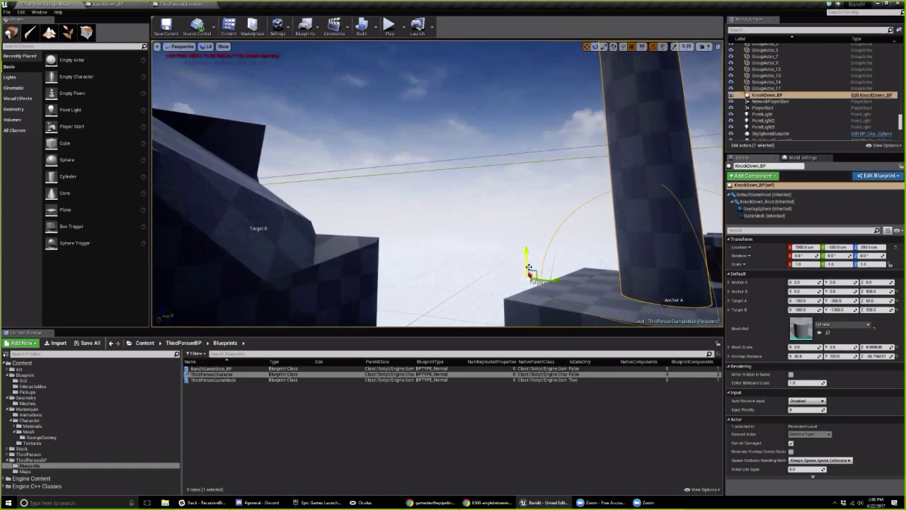
click(389, 28)
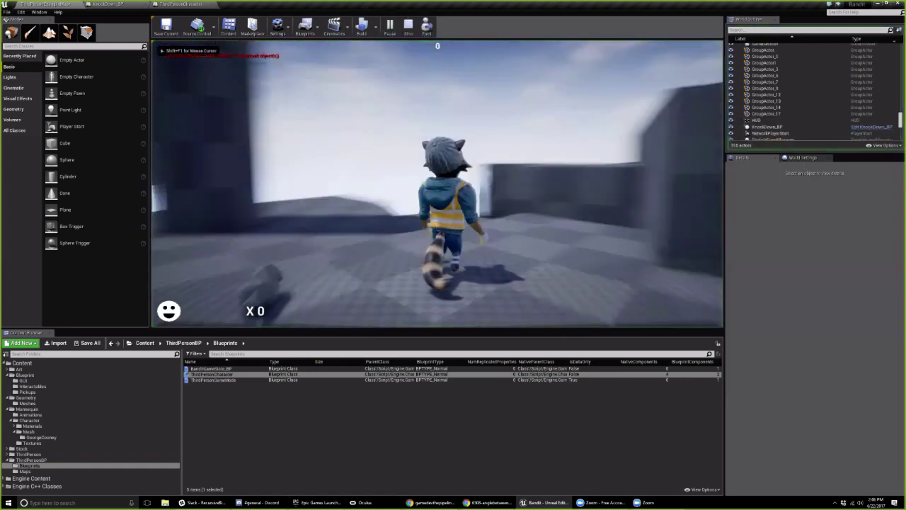
key(w)
key(a)
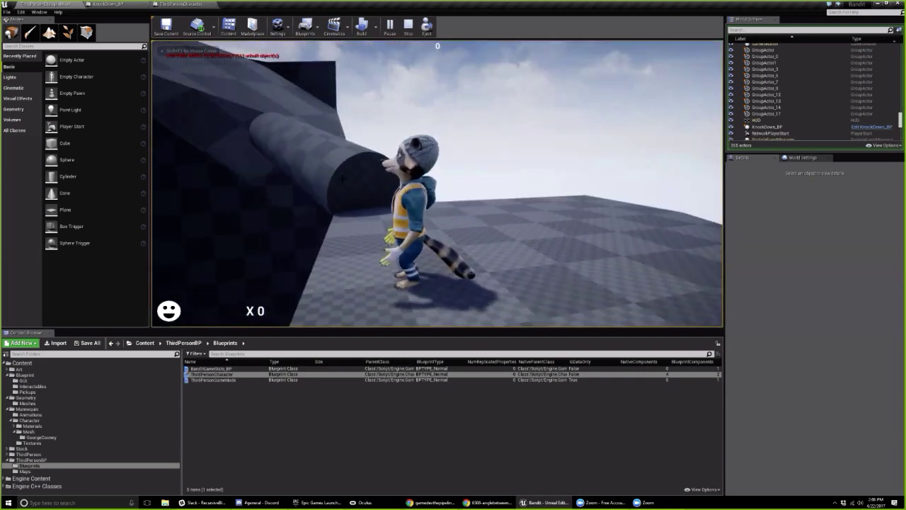
key(Escape)
Reposition the knockdown pillar on its block and bring Target A close to its base, with Target A's Y at -100
right_drag(437, 184, 555, 188)
click(565, 185)
click(565, 185)
right_drag(540, 272, 540, 275)
drag(540, 275, 500, 250)
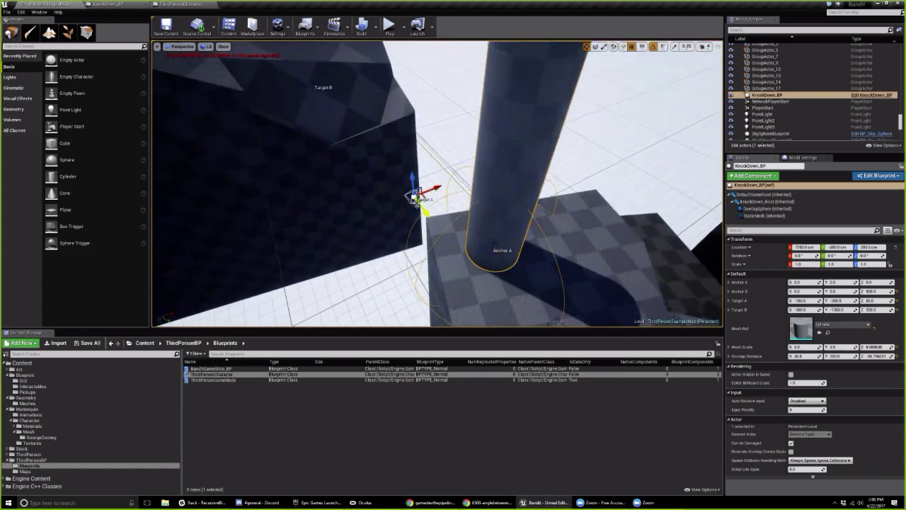
right_drag(453, 240, 475, 251)
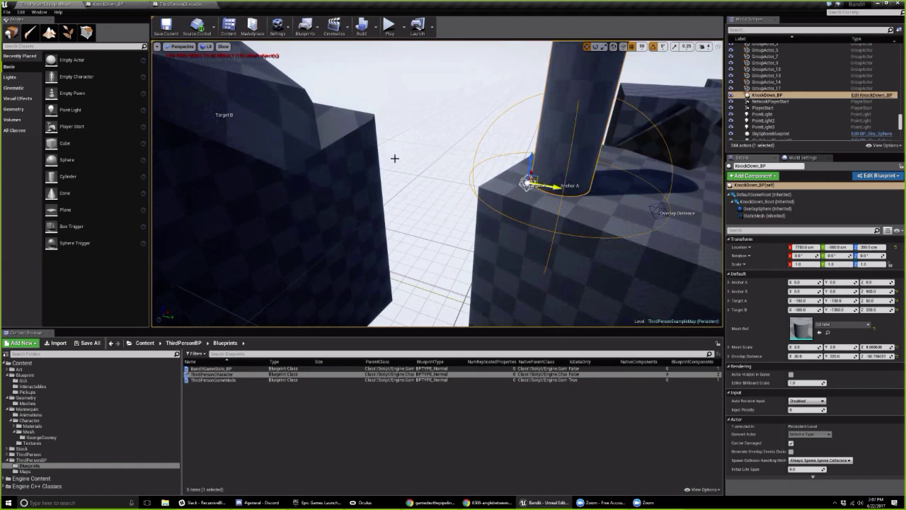
Move the pillar's Target B along the opposite cliff to Y -1100
right_drag(510, 114, 396, 114)
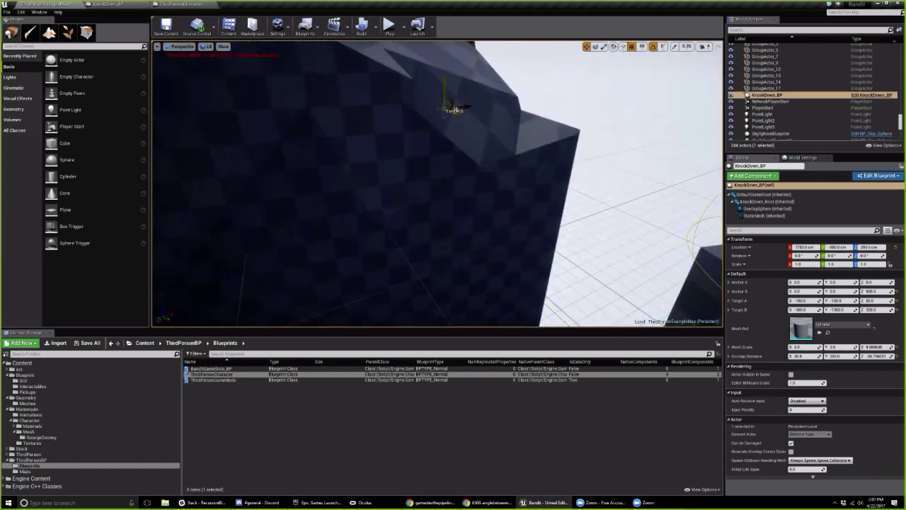
click(486, 129)
mouse_move(487, 129)
right_down()
mouse_move(453, 129)
mouse_move(545, 114)
right_up()
click(623, 149)
right_drag(495, 158, 549, 158)
key(s)
click(548, 157)
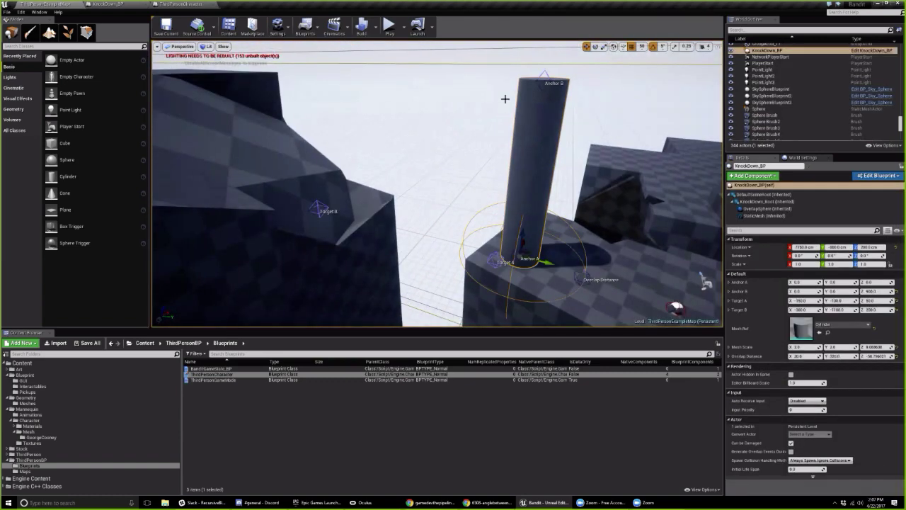
Preview the level, trigger the knockdown, circle the fallen pillar to check how it rests against the cliff, and end the preview
click(390, 31)
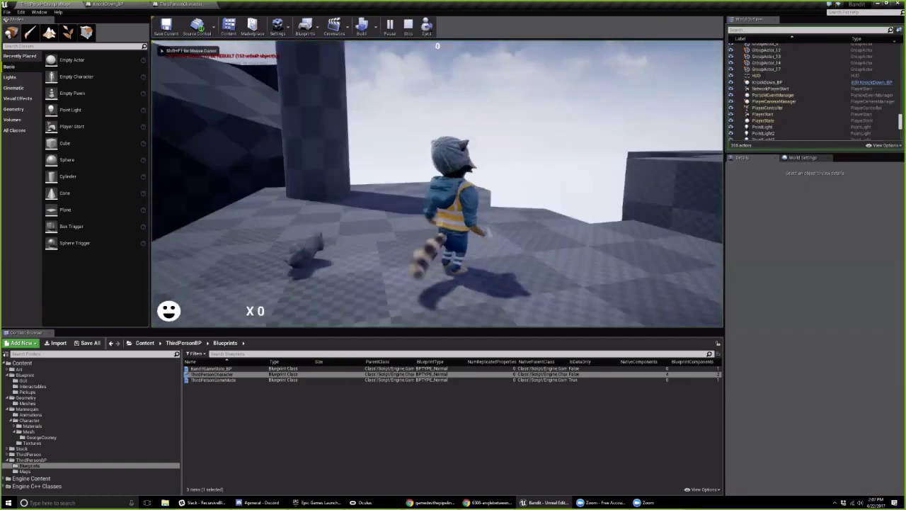
key(w)
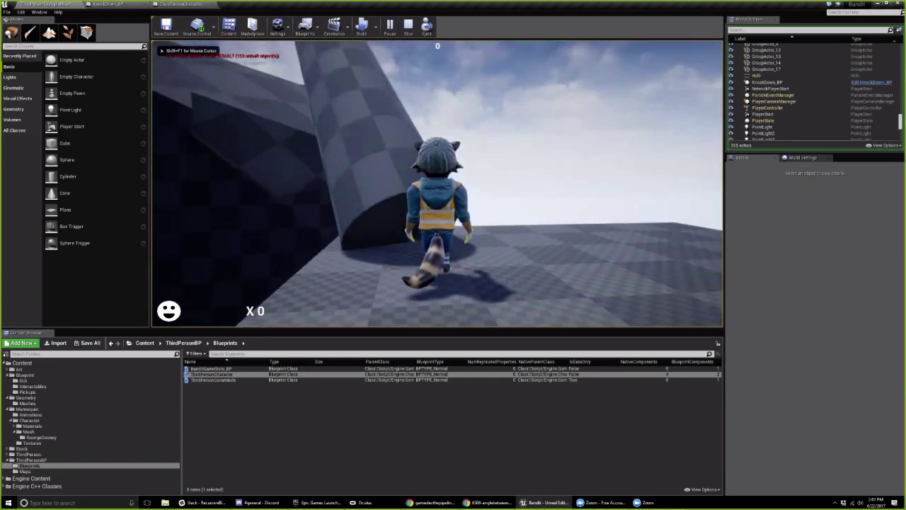
key(d)
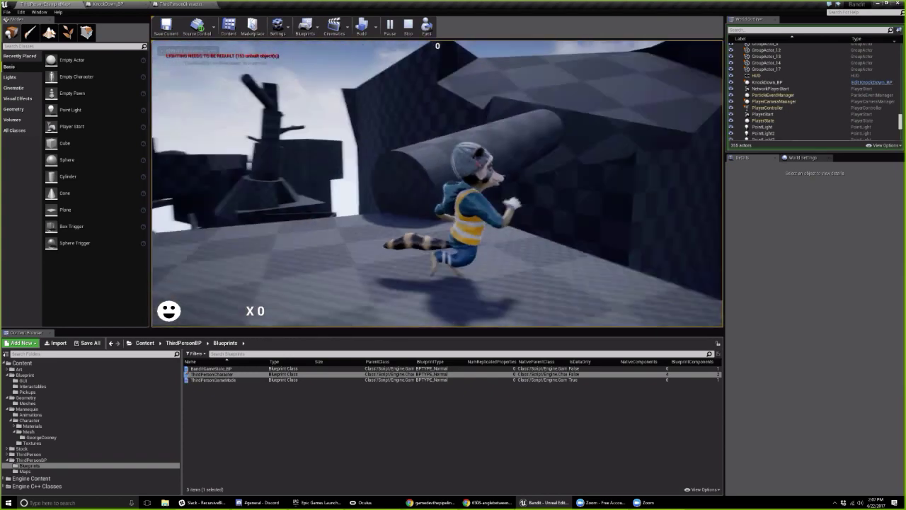
key(d)
key(a)
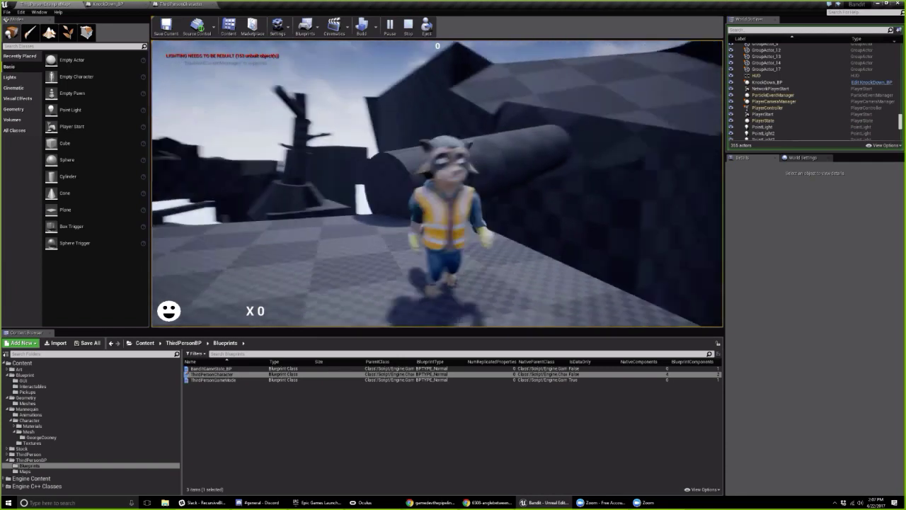
key(w)
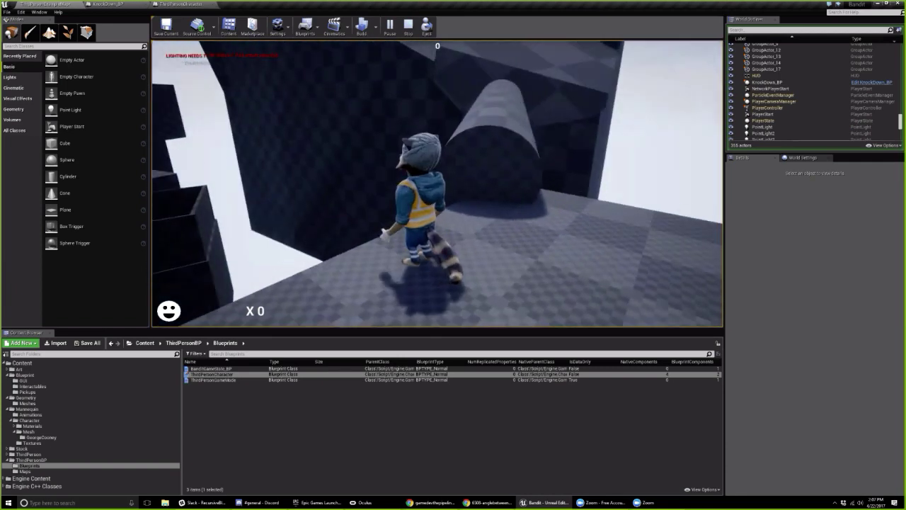
key(Escape)
Duplicate the knockdown pillar onto the higher block across the level and snap the copy down to the surface
right_drag(303, 193, 419, 196)
key(s)
key(s)
key(d)
alt+drag(417, 198, 684, 200)
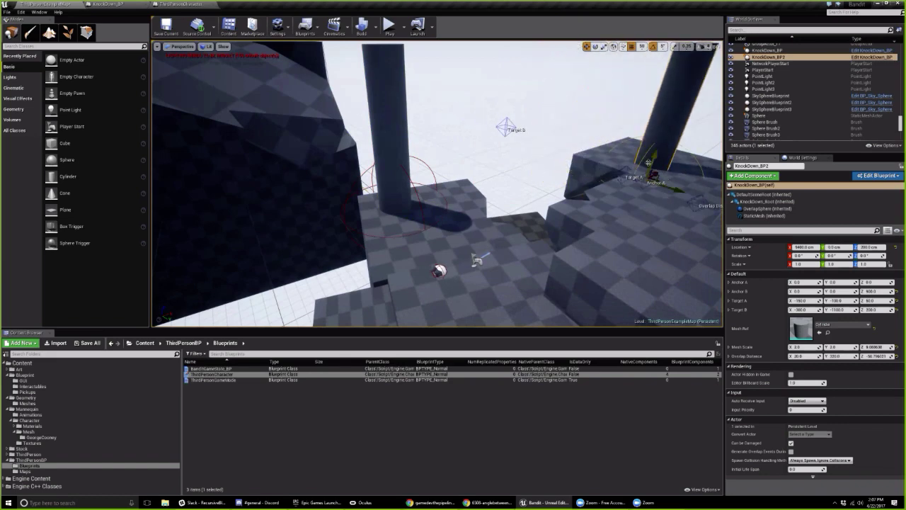
drag(655, 159, 668, 103)
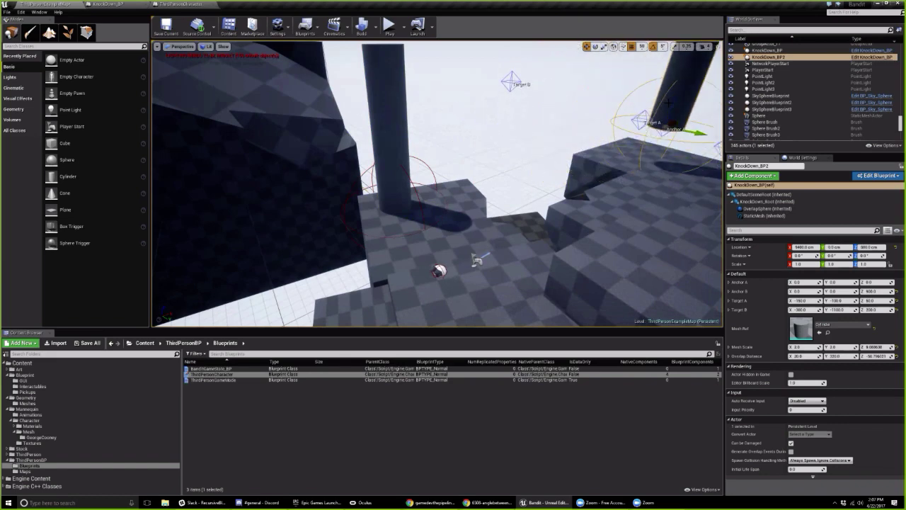
key(End)
key(f)
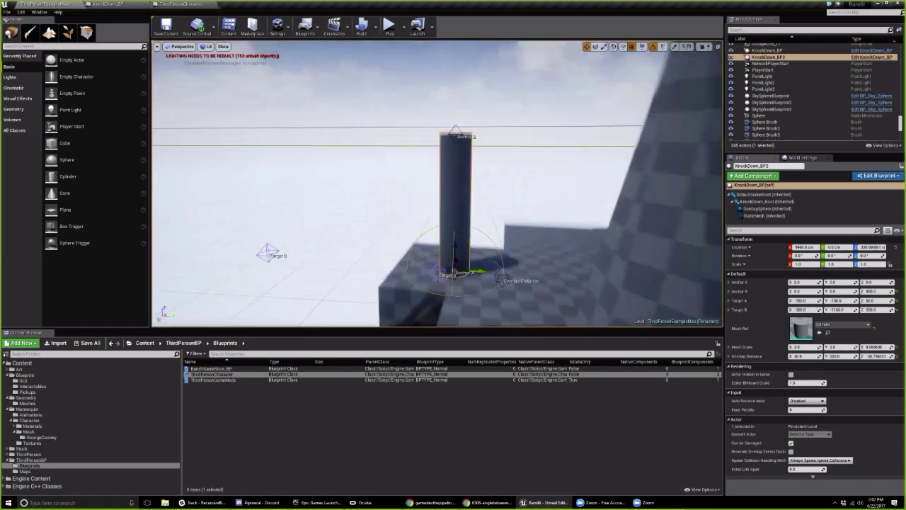
Move the duplicate pillar's Target B and Target A to the opposite side of its base, over the block
right_drag(453, 184, 425, 234)
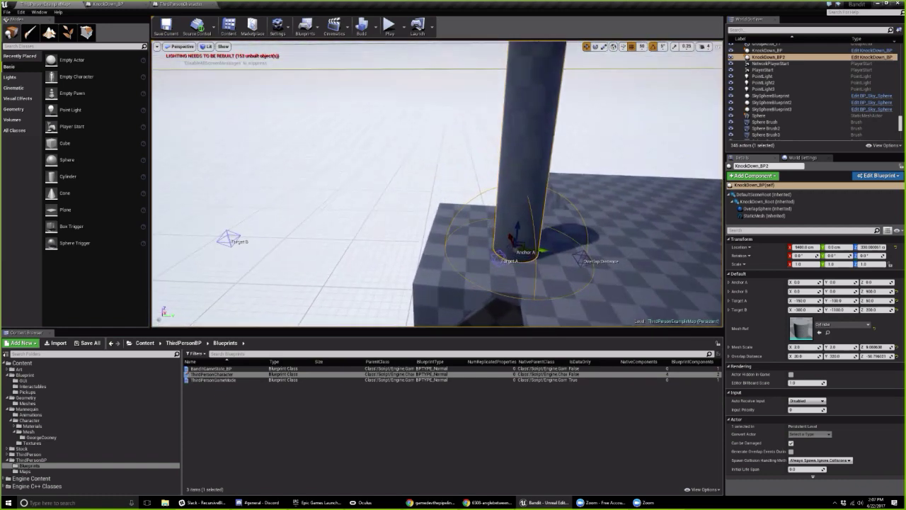
click(499, 259)
click(481, 218)
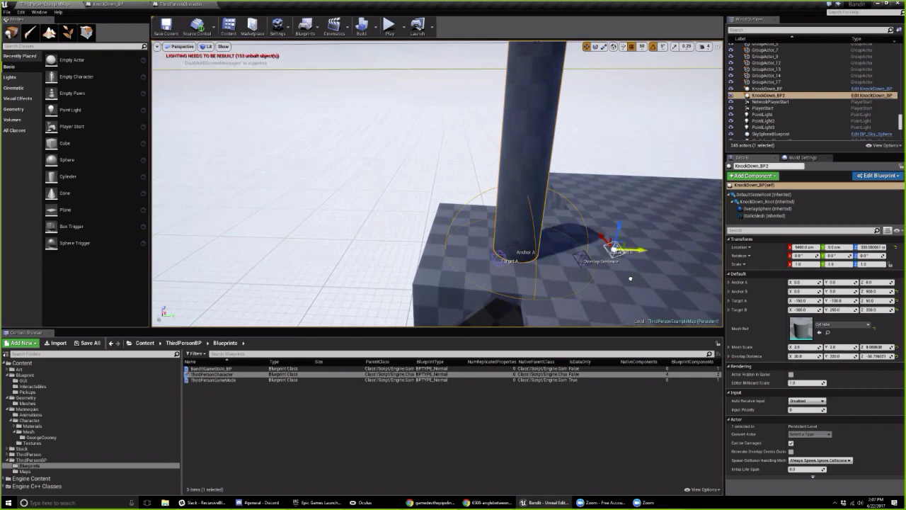
middle_drag(583, 268, 504, 261)
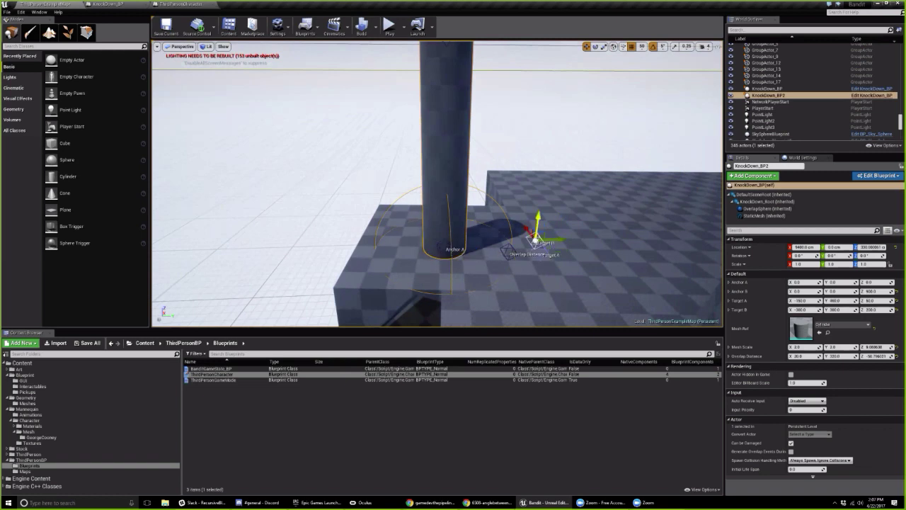
Raise the duplicate's Target B beside the pillar's top, setting its offset to about X -50 and Z 900
drag(526, 55, 529, 40)
right_drag(549, 78, 459, 120)
drag(457, 124, 385, 128)
right_drag(489, 151, 386, 146)
right_drag(544, 153, 542, 158)
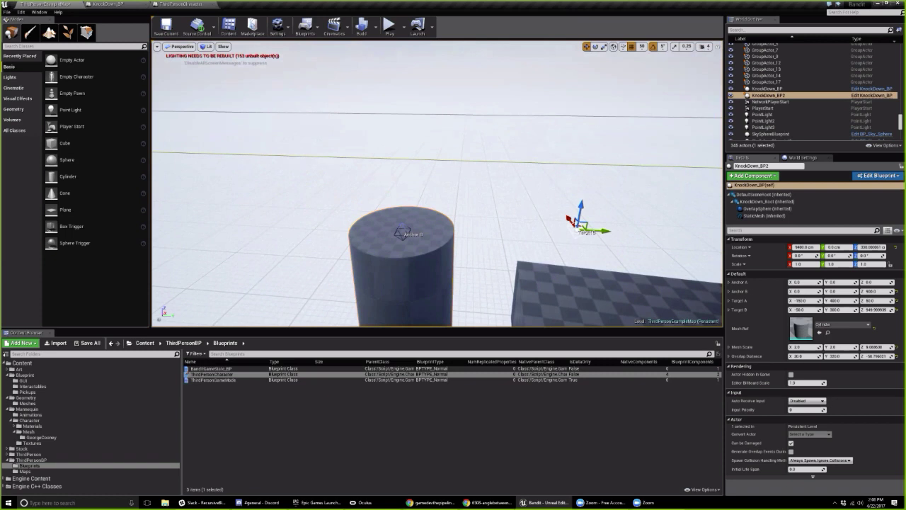
right_drag(547, 216, 557, 170)
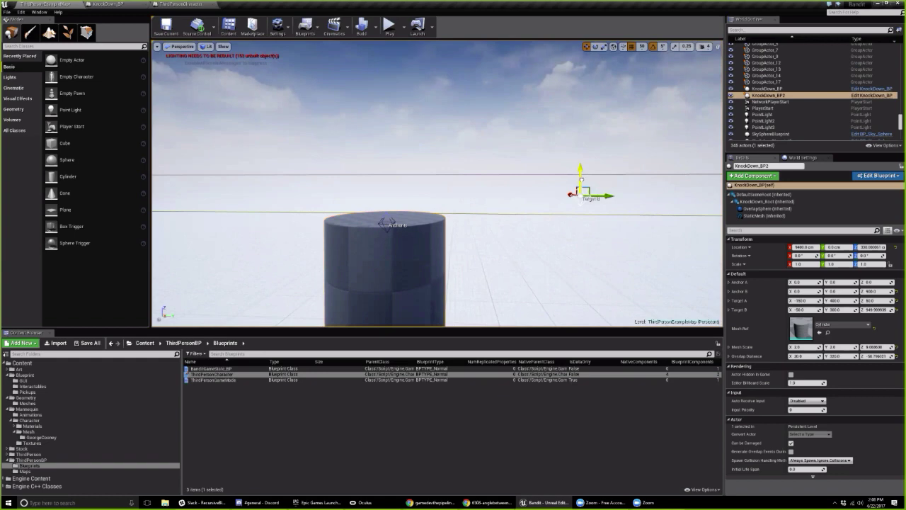
drag(581, 189, 581, 205)
Align the duplicate's Target B with the pillar by setting its X to 0, and check Target A at the base
key(d)
right_drag(610, 215, 453, 214)
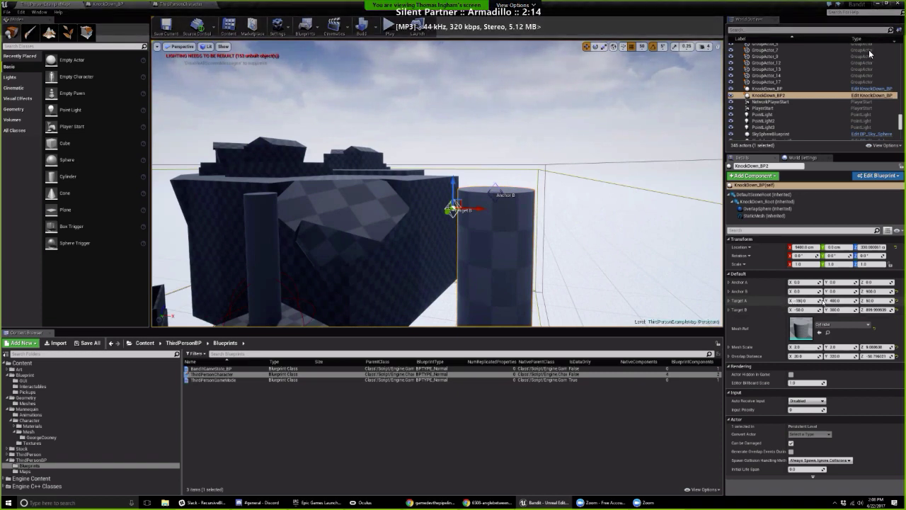
right_drag(609, 269, 623, 258)
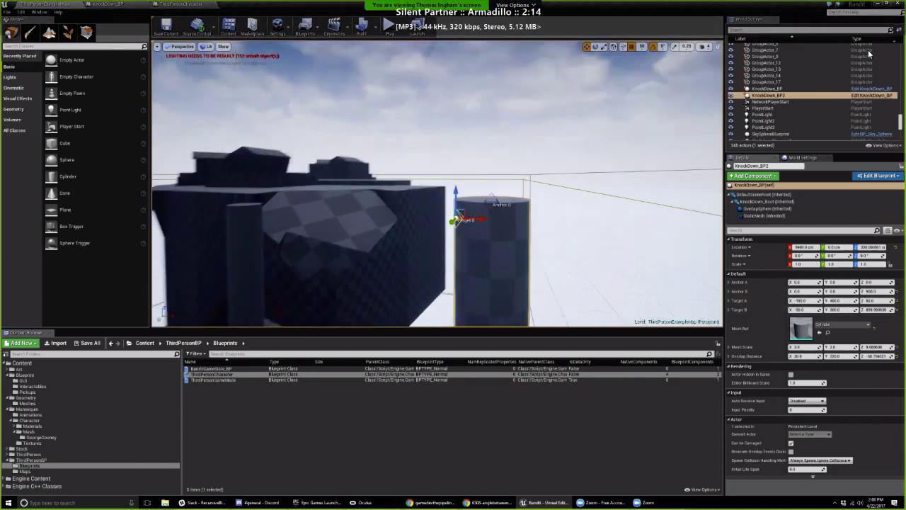
right_drag(556, 258, 556, 259)
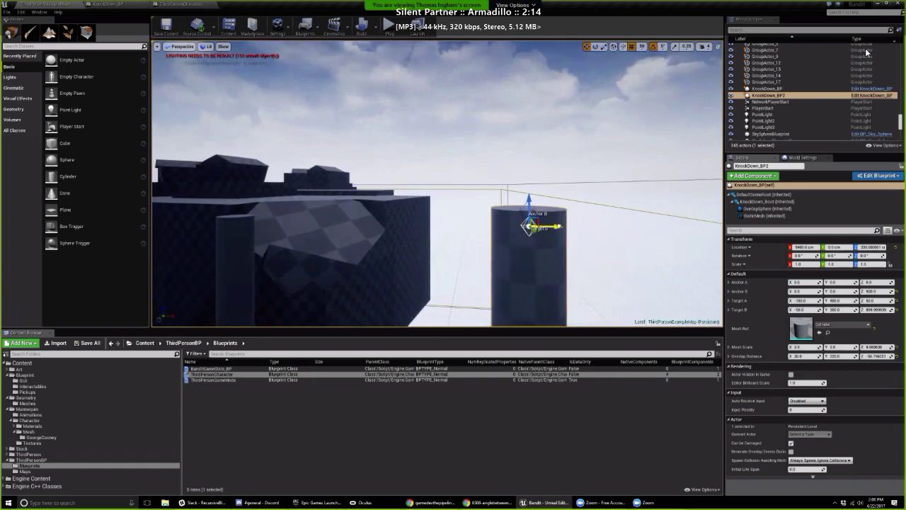
drag(558, 226, 594, 226)
right_drag(623, 212, 471, 91)
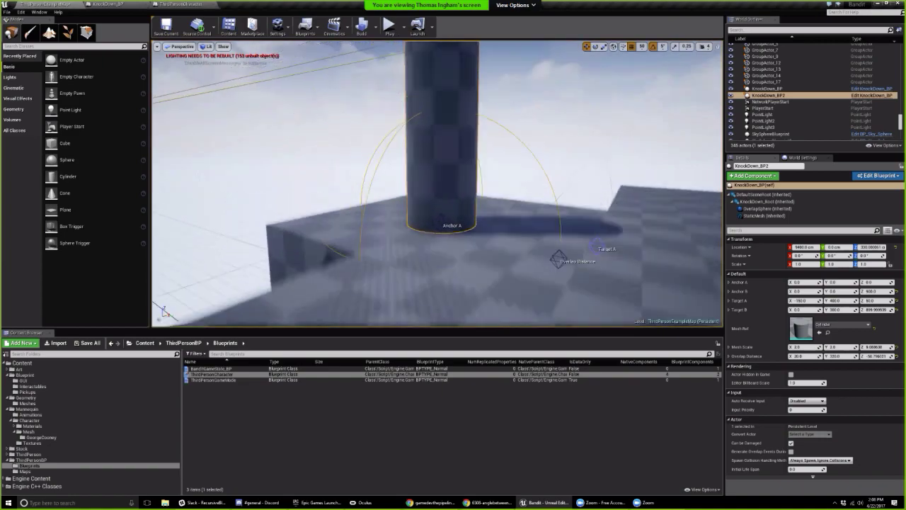
right_drag(413, 217, 437, 223)
Switch to ZBrush and choose the Standard brush for work on the creature's upper body
key(super)
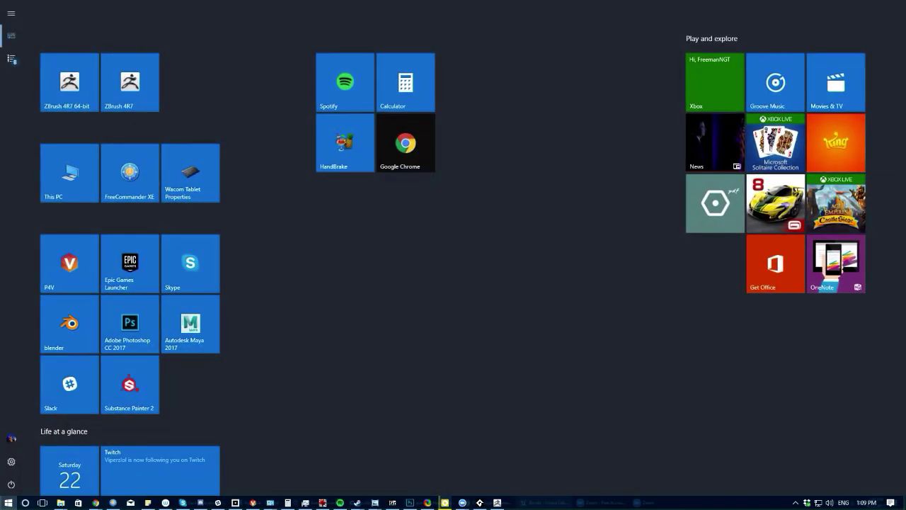
key(super)
key(super)
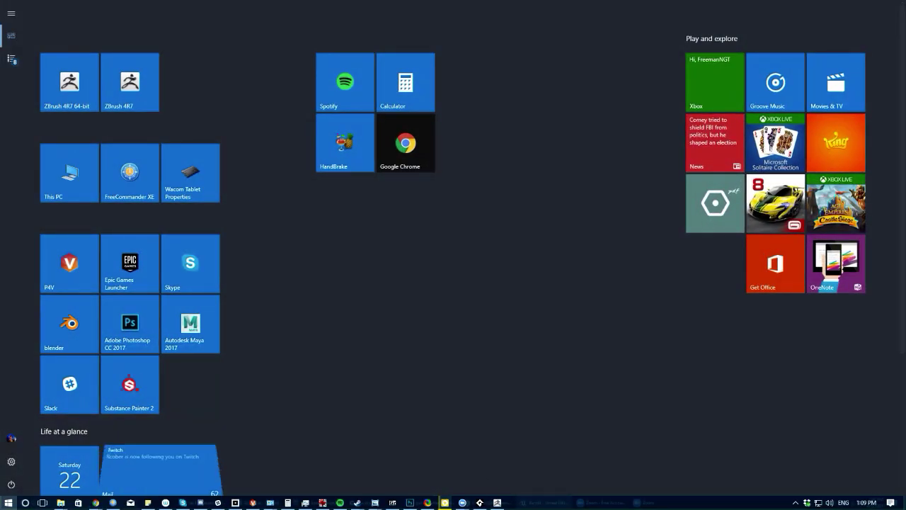
click(497, 503)
mouse_move(289, 263)
mouse_down()
mouse_move(276, 276)
mouse_move(259, 259)
mouse_move(312, 269)
mouse_up()
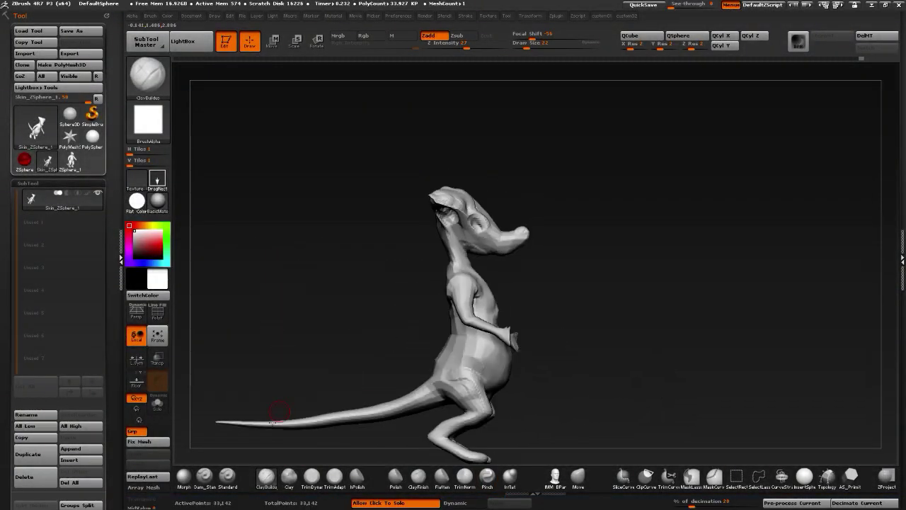
click(291, 485)
mouse_move(254, 358)
alt+mouse_down()
mouse_move(325, 322)
mouse_move(262, 329)
alt+mouse_up()
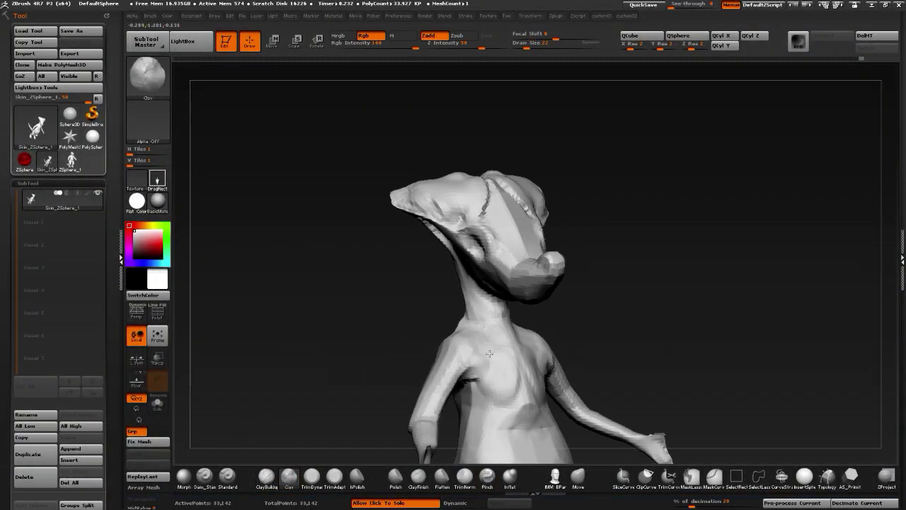
click(205, 476)
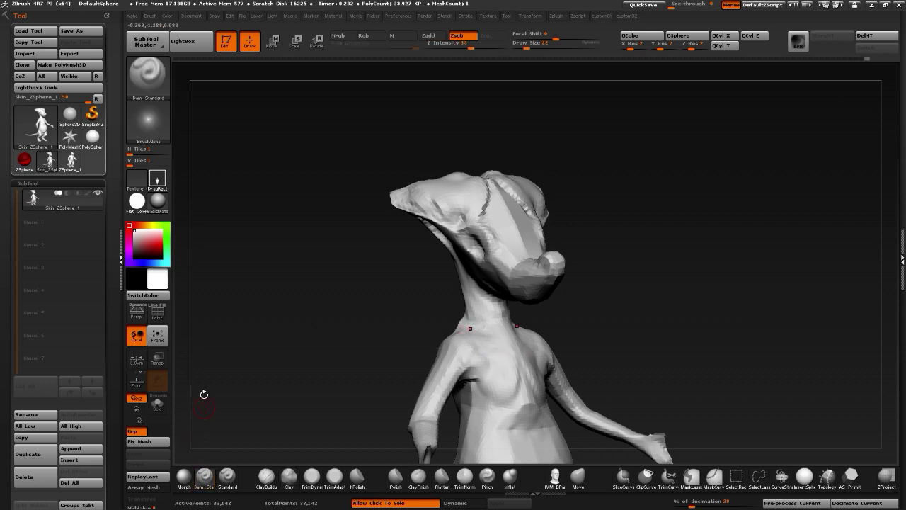
click(228, 475)
Smooth the creature's shoulders, neck and the surfaces of its head from several angles
drag(257, 370, 448, 345)
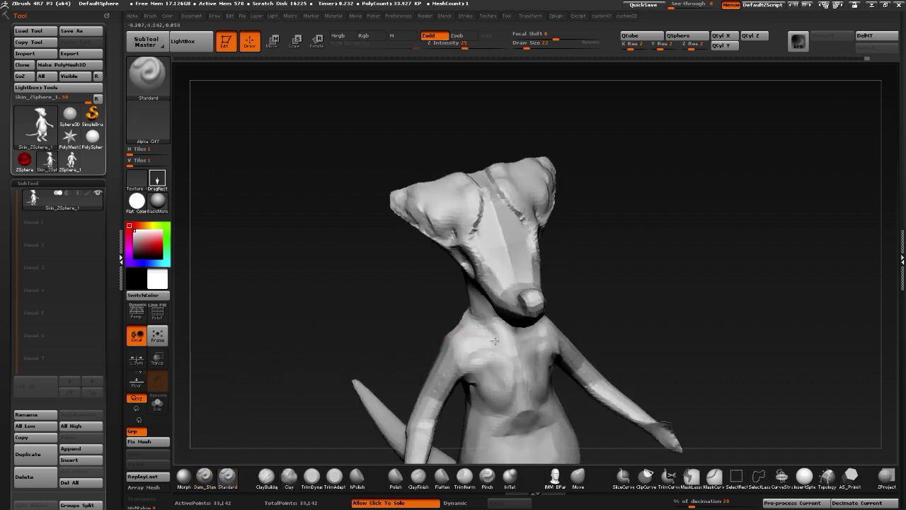
shift+drag(387, 314, 500, 335)
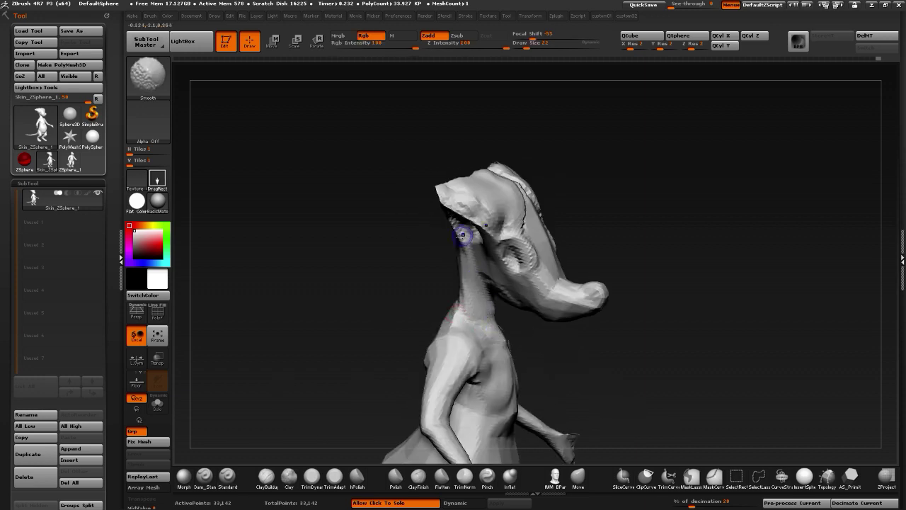
mouse_move(418, 247)
mouse_down()
mouse_move(429, 227)
mouse_move(483, 214)
mouse_move(348, 205)
mouse_up()
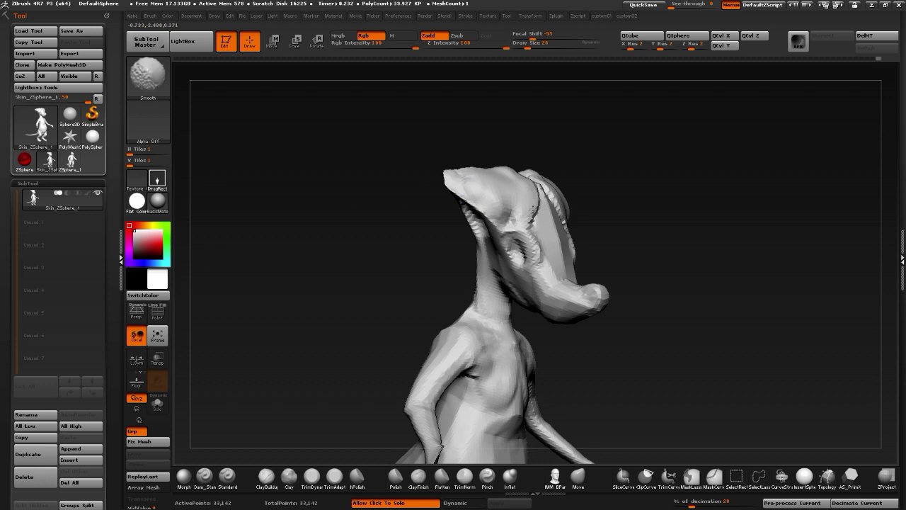
shift+drag(537, 203, 539, 188)
drag(602, 190, 457, 178)
shift+drag(524, 164, 496, 159)
Adjust the creature's head shape with the Move brush, then smooth its side around the eye with a smaller brush
click(578, 468)
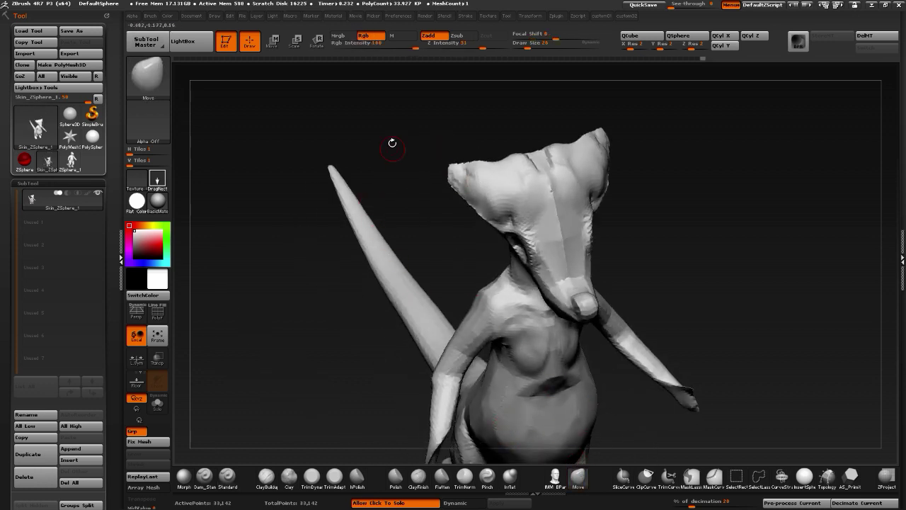
drag(392, 143, 488, 159)
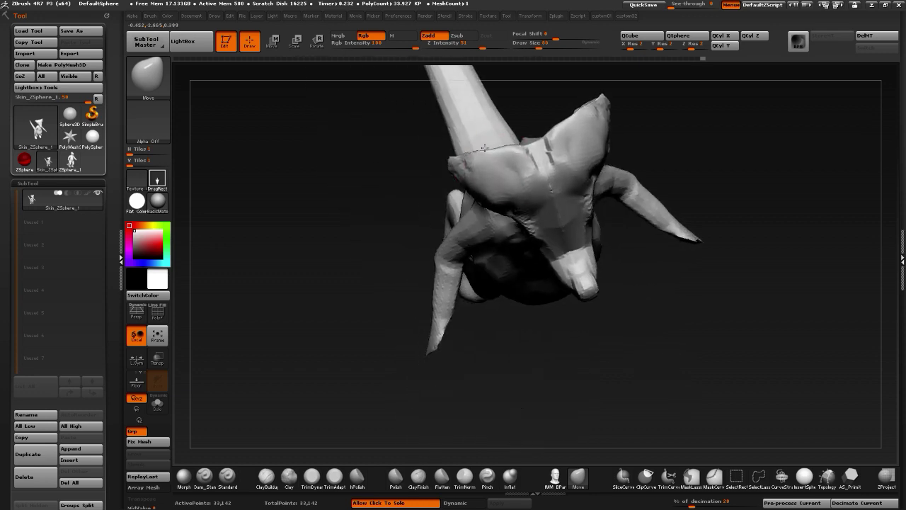
mouse_move(361, 213)
mouse_down()
mouse_move(502, 160)
mouse_move(530, 162)
mouse_move(562, 225)
mouse_up()
key(bracketleft)
key(bracketleft)
key(bracketleft)
key(bracketleft)
drag(421, 215, 531, 234)
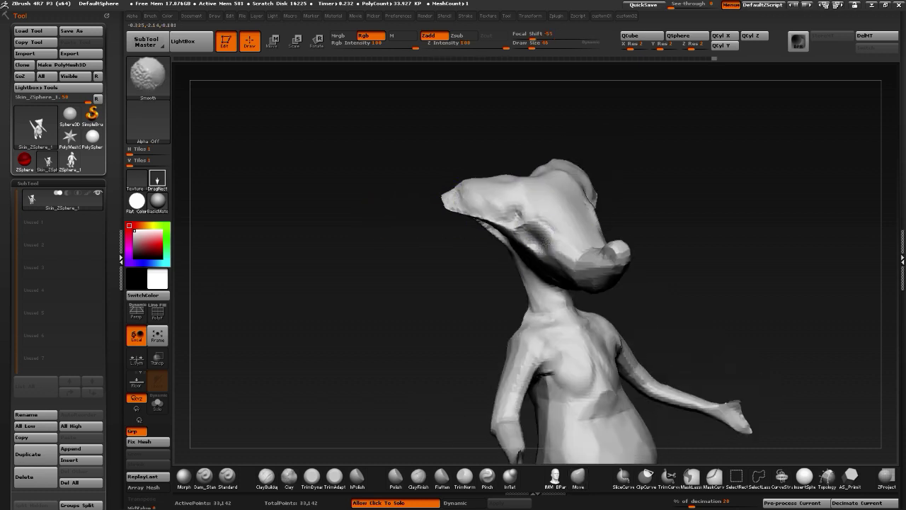
Try adding volume around the eye area of the head with an enlarged Clay brush
click(293, 478)
drag(287, 296, 308, 313)
key(bracketright)
key(bracketright)
key(bracketright)
key(bracketright)
drag(542, 234, 527, 237)
key(ctrl+z)
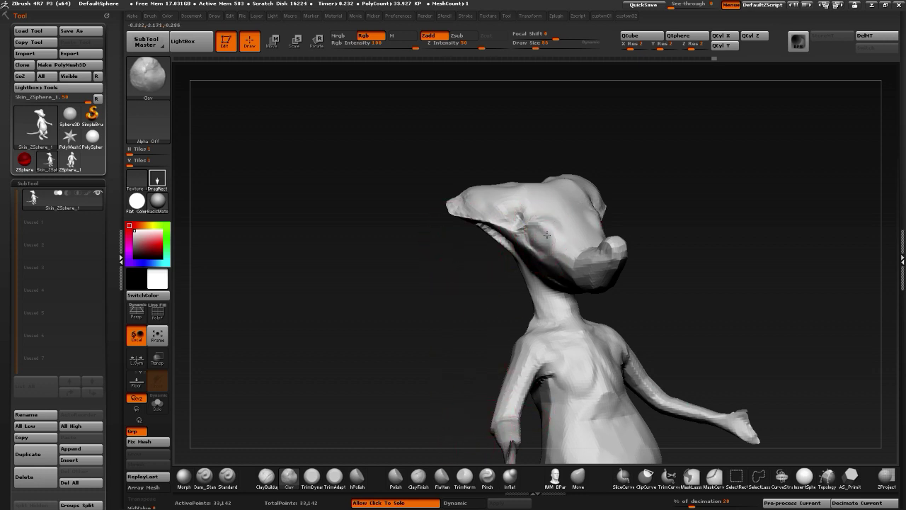
Smooth the eye area, neck, chest and belly of the creature from several angles
shift+drag(549, 233, 531, 239)
mouse_move(401, 264)
mouse_down()
mouse_move(567, 262)
mouse_move(596, 282)
mouse_move(615, 268)
mouse_up()
shift+drag(547, 278, 524, 279)
drag(470, 271, 497, 273)
shift+drag(532, 303, 542, 314)
mouse_move(447, 283)
mouse_down()
mouse_move(429, 321)
mouse_move(475, 273)
mouse_up()
shift+drag(541, 352, 537, 361)
alt+drag(361, 274, 359, 211)
drag(359, 210, 393, 221)
shift+drag(509, 342, 508, 363)
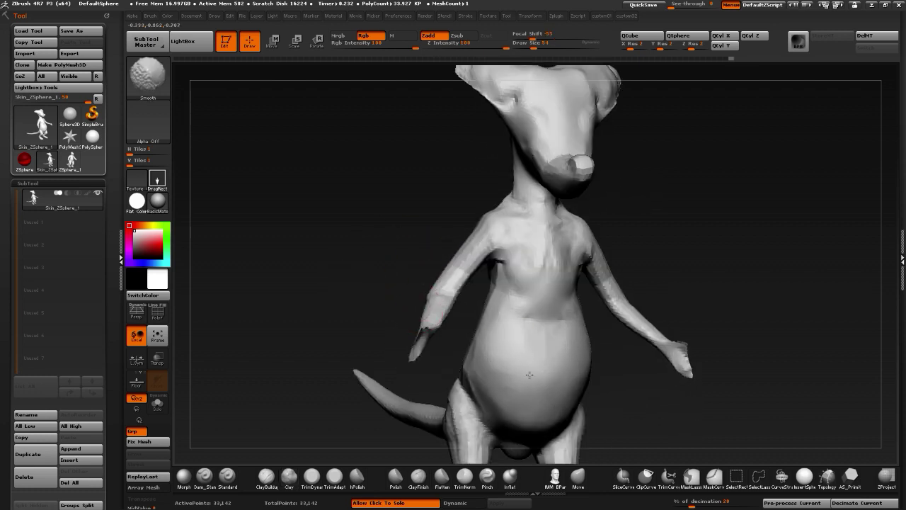
Reshape the creature's lower back, hips and legs with the Move brush, working from the side, back and below
mouse_move(324, 317)
mouse_down()
mouse_move(312, 294)
mouse_move(361, 304)
mouse_up()
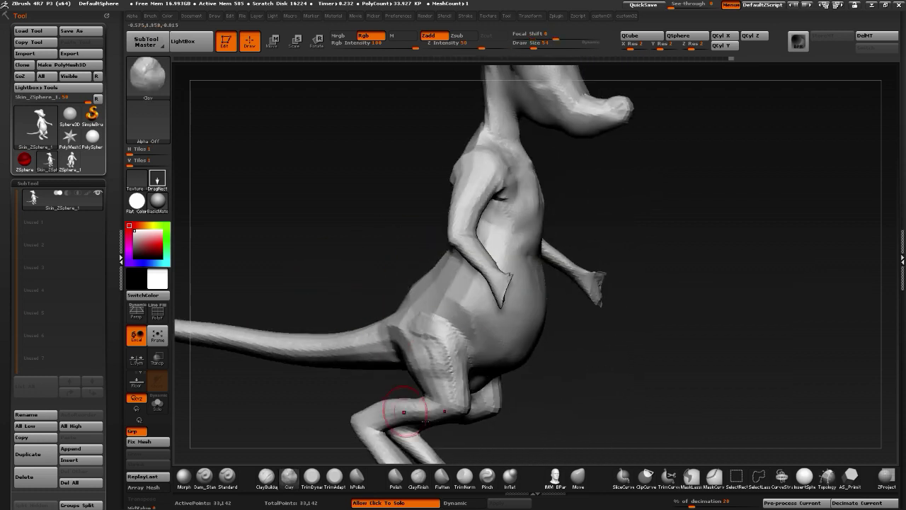
click(576, 475)
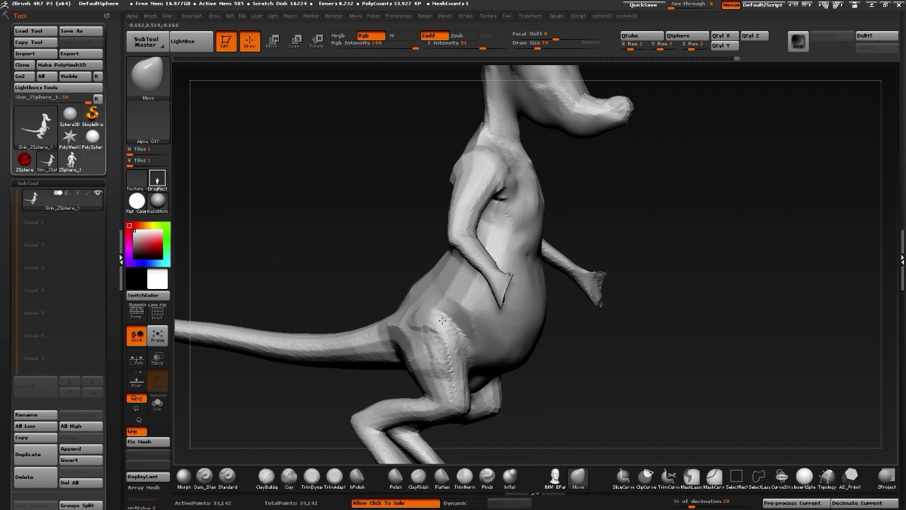
mouse_move(377, 284)
mouse_down()
mouse_move(364, 265)
mouse_move(404, 304)
mouse_up()
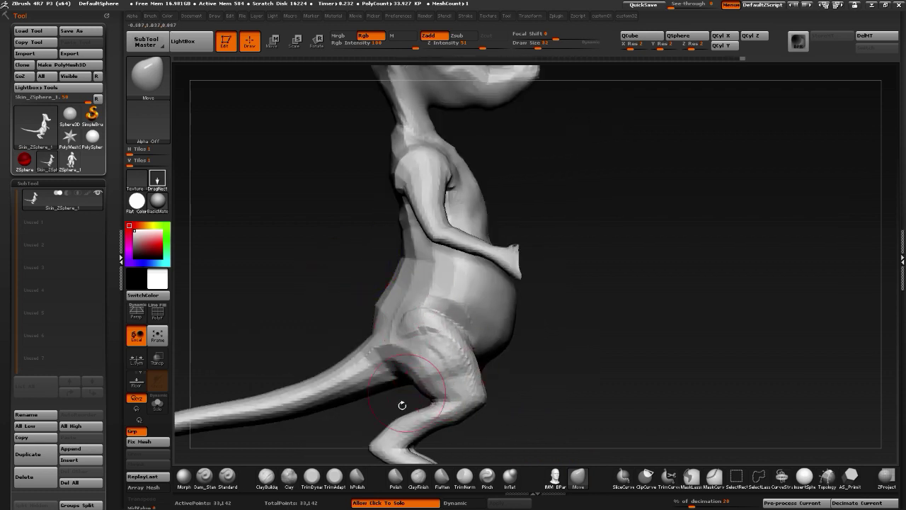
mouse_move(403, 403)
mouse_down()
mouse_move(344, 380)
mouse_move(468, 364)
mouse_move(419, 283)
mouse_move(453, 249)
mouse_up()
mouse_move(385, 203)
mouse_down()
mouse_move(340, 251)
mouse_move(460, 358)
mouse_up()
mouse_move(410, 281)
mouse_down()
mouse_move(332, 263)
mouse_move(388, 377)
mouse_up()
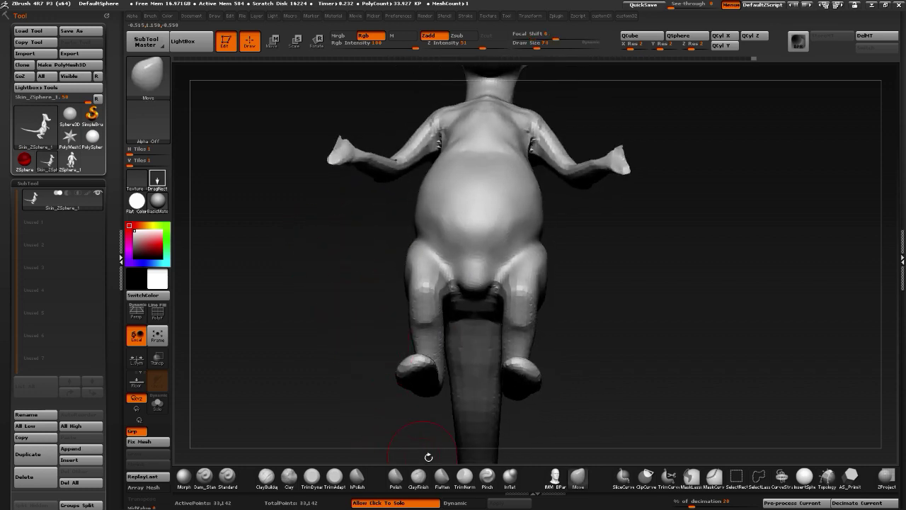
mouse_move(298, 384)
mouse_down()
mouse_move(311, 307)
mouse_move(354, 300)
mouse_move(247, 401)
mouse_move(292, 329)
mouse_up()
Build up the thighs and the area around the tail base with the Clay brush and smooth the thighs
click(204, 478)
click(289, 483)
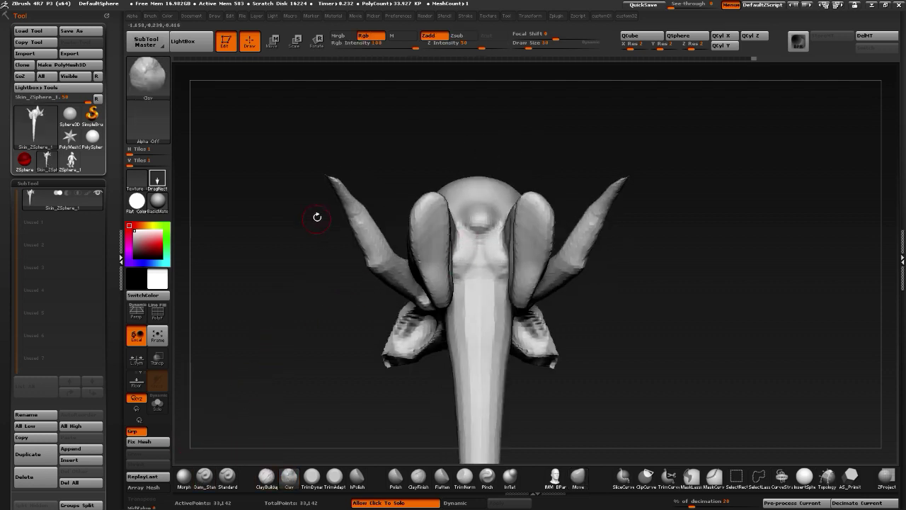
drag(318, 217, 313, 146)
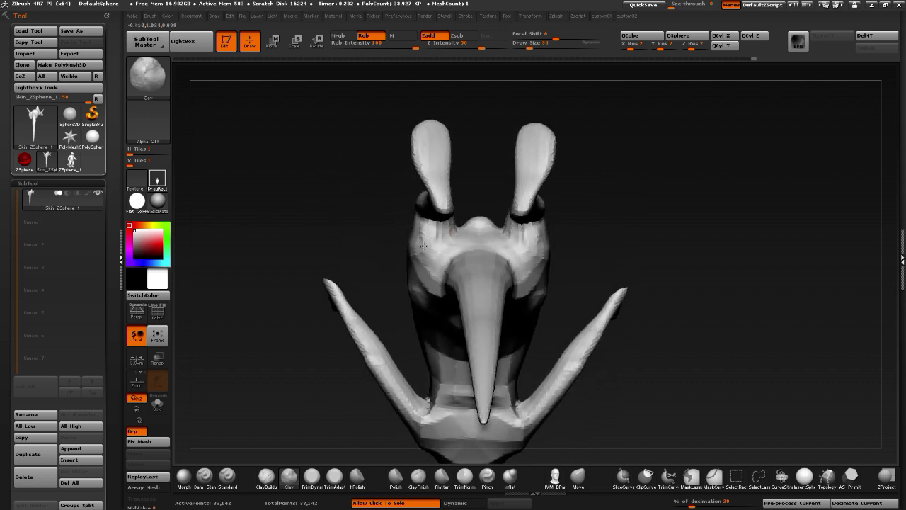
drag(349, 206, 409, 236)
mouse_move(422, 289)
mouse_down()
mouse_move(412, 291)
mouse_move(423, 248)
mouse_move(420, 280)
mouse_up()
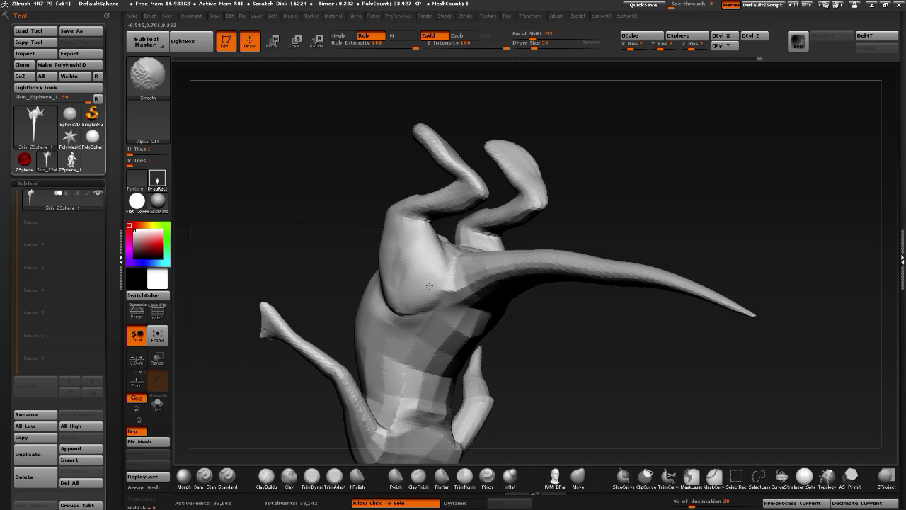
drag(318, 212, 375, 266)
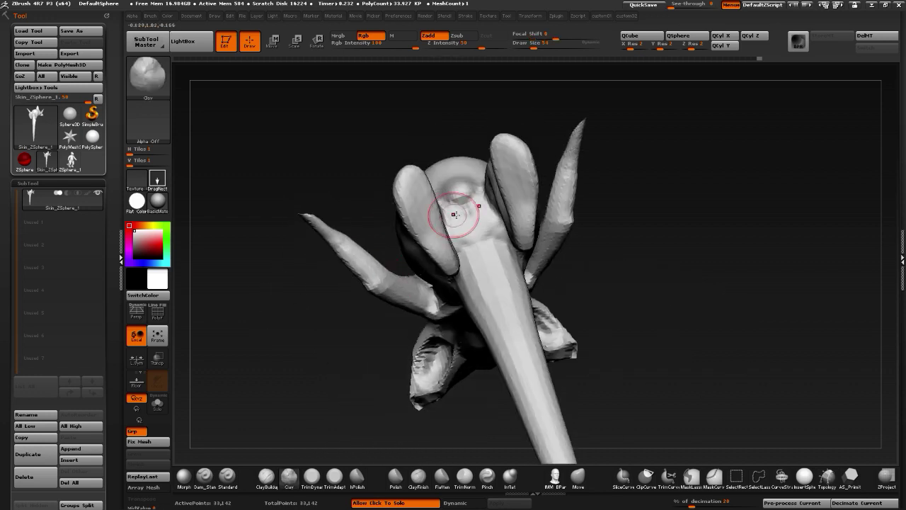
drag(278, 148, 367, 237)
Build up the chest muscles and armpit area with the Clay brush, then smooth the chest
alt+drag(313, 184, 325, 301)
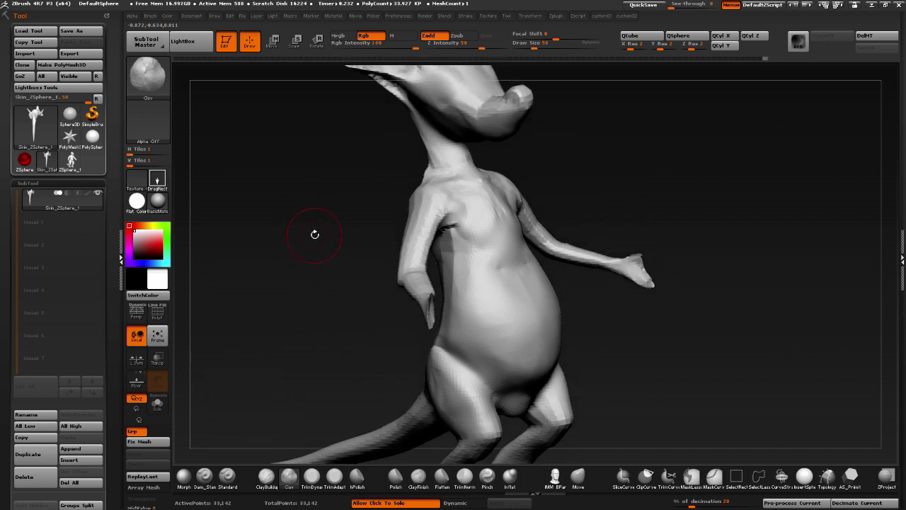
drag(319, 232, 443, 228)
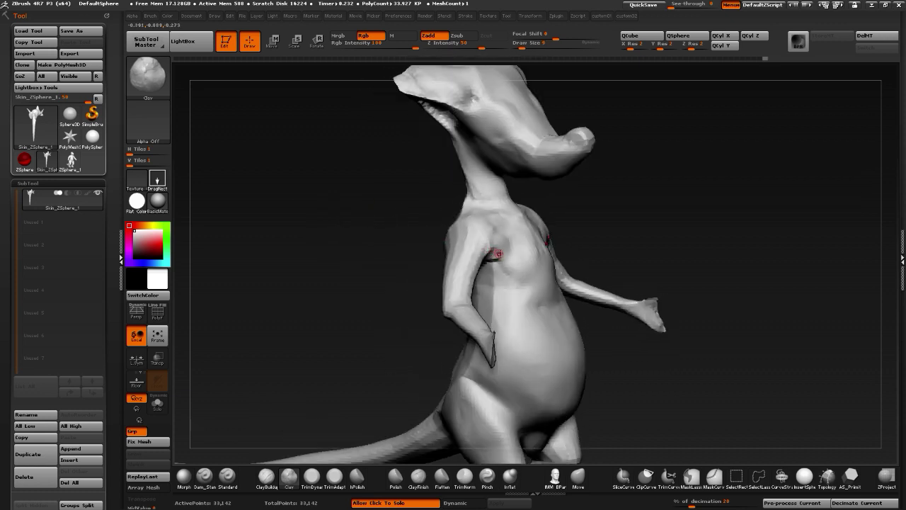
drag(498, 254, 494, 256)
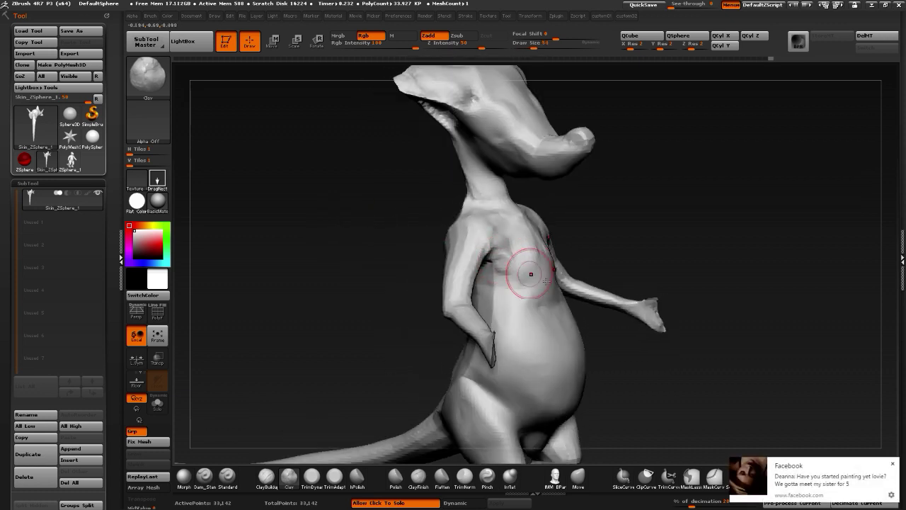
click(893, 464)
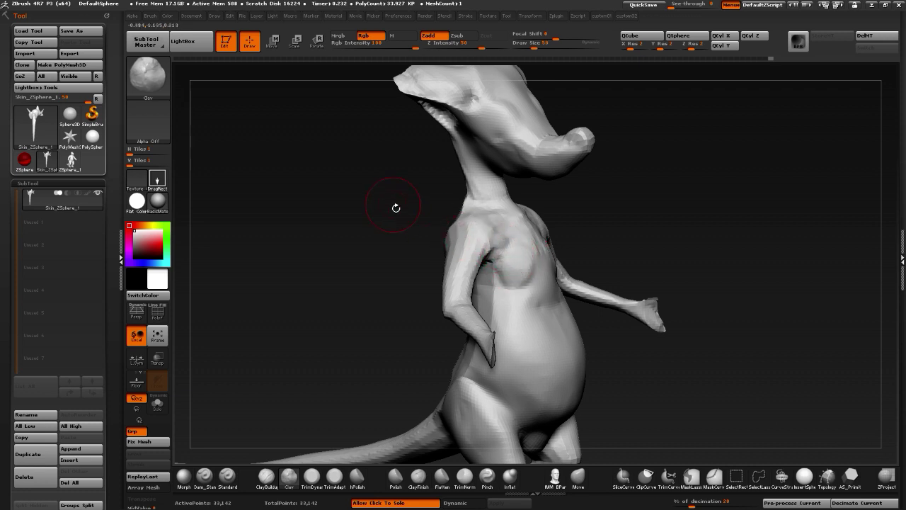
mouse_move(394, 203)
mouse_down()
mouse_move(542, 260)
mouse_move(523, 274)
mouse_up()
shift+drag(517, 264, 525, 257)
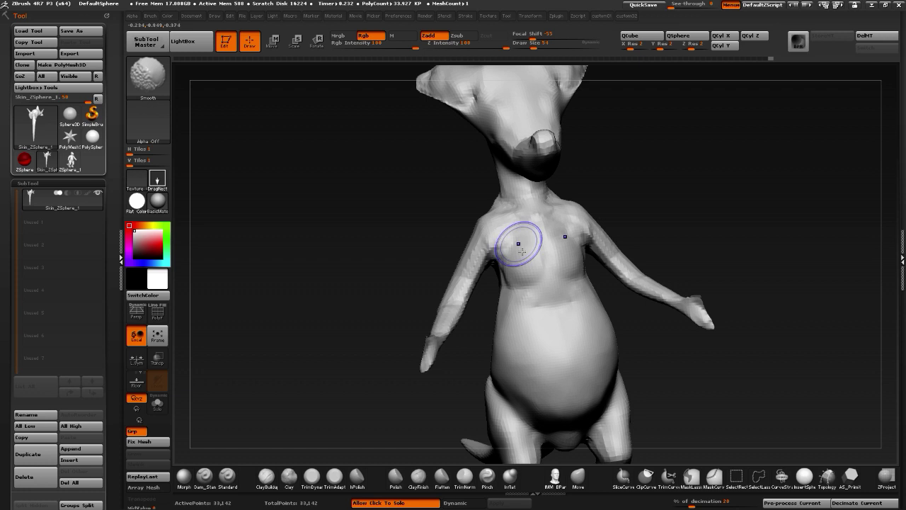
Carve creases beneath the chest muscles and along the sides of the upper abdomen with the Dam_Standard brush, softening the chest creases
click(205, 476)
drag(212, 358, 425, 277)
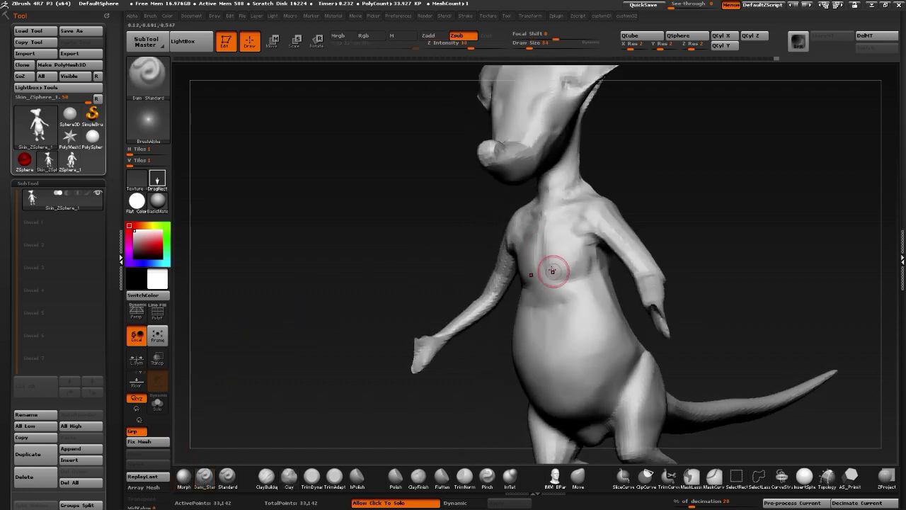
mouse_move(553, 271)
mouse_down()
mouse_move(546, 262)
mouse_move(581, 269)
mouse_up()
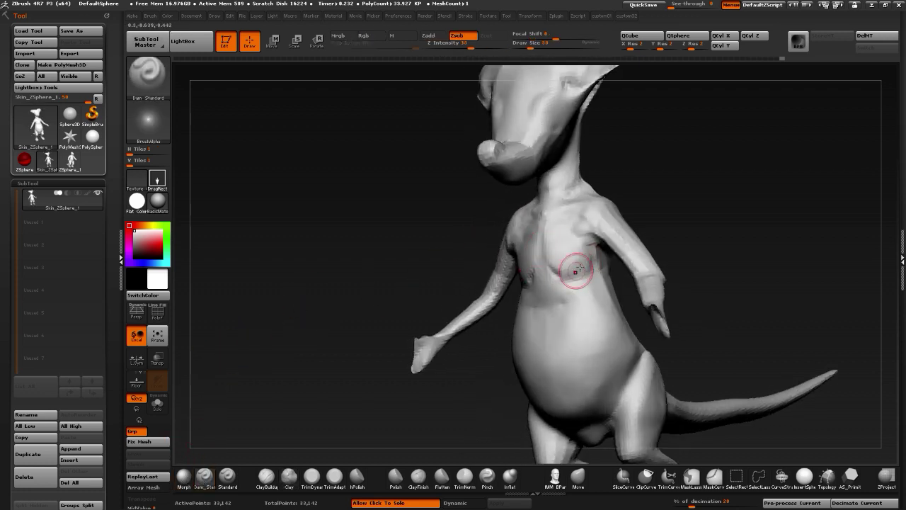
drag(357, 223, 435, 241)
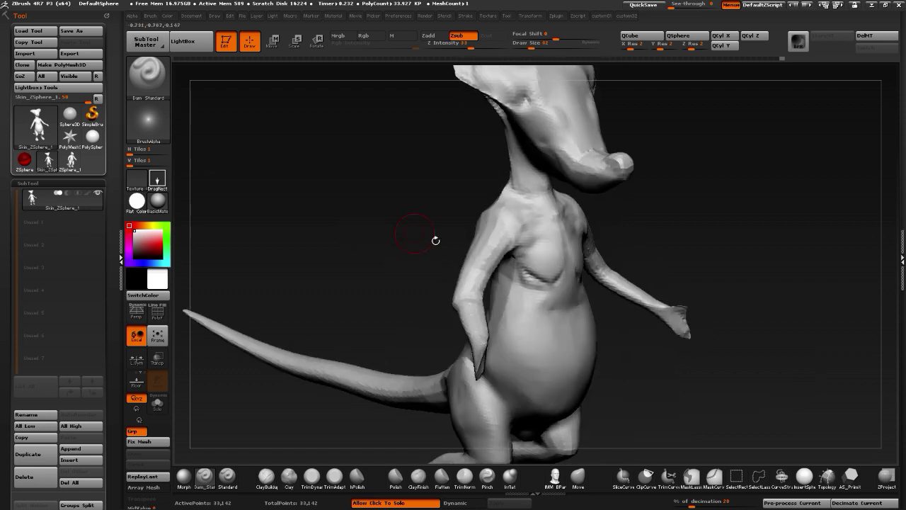
mouse_move(519, 266)
mouse_down()
mouse_move(560, 275)
mouse_move(521, 264)
mouse_up()
shift+drag(560, 287, 564, 287)
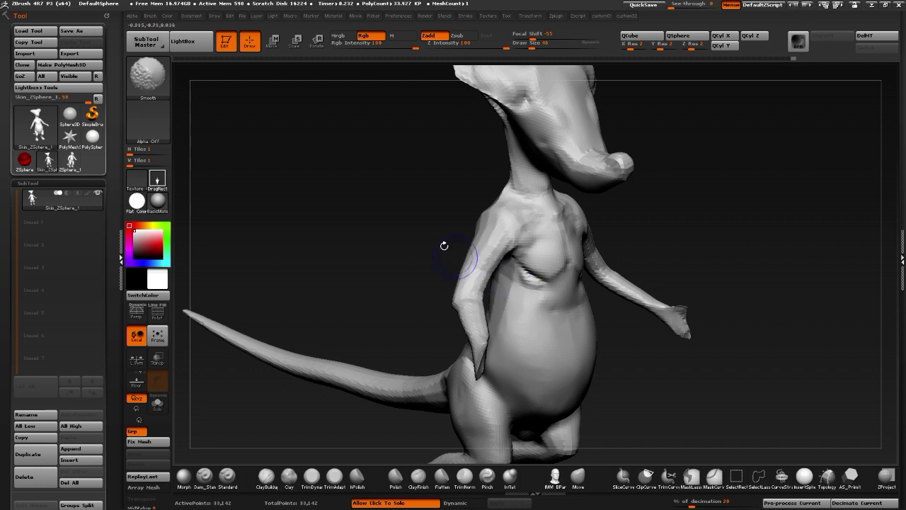
mouse_move(443, 245)
mouse_down()
mouse_move(400, 246)
mouse_move(415, 229)
mouse_move(418, 262)
mouse_up()
drag(600, 276, 618, 265)
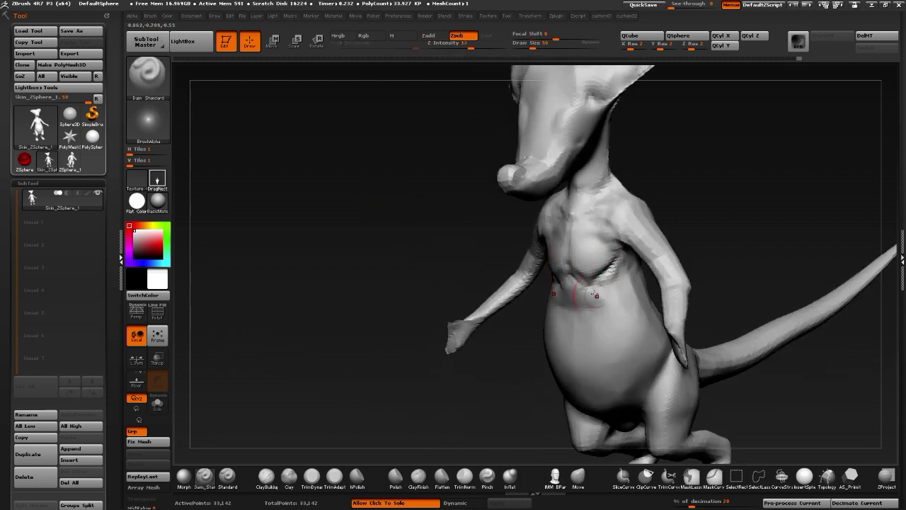
drag(402, 245, 413, 288)
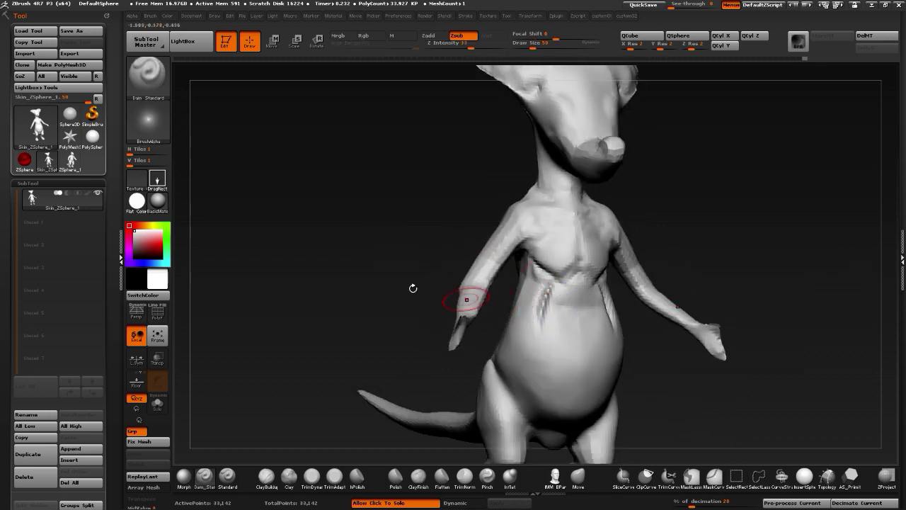
Add abdominal muscle forms to the belly with the Clay brush and smooth them together with the side creases
click(288, 477)
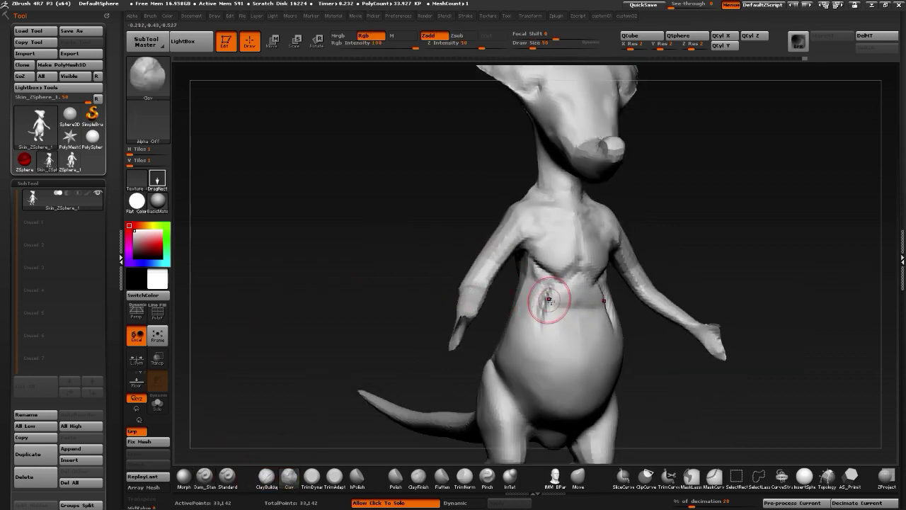
drag(314, 243, 548, 351)
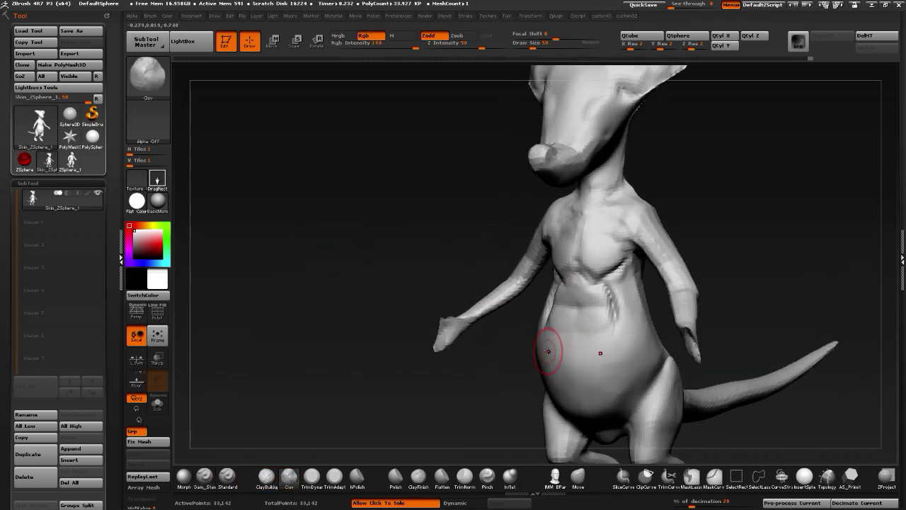
drag(429, 307, 381, 276)
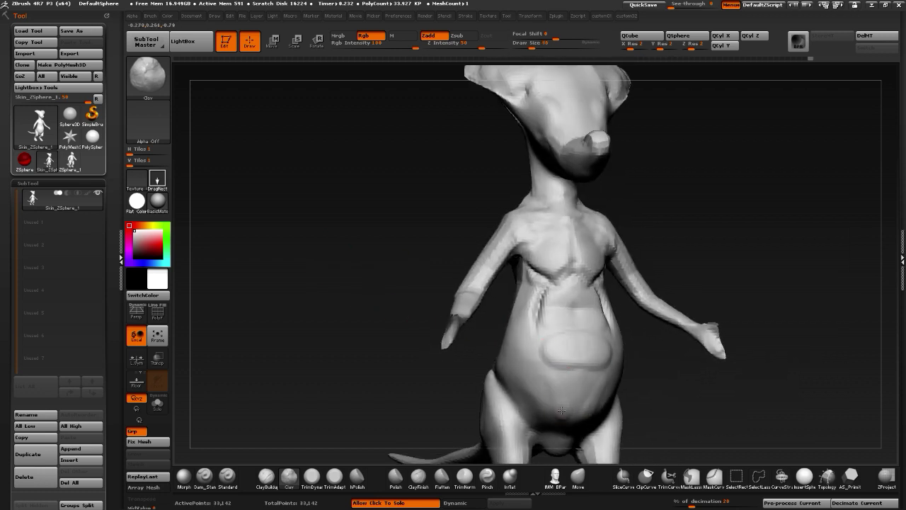
mouse_move(561, 410)
mouse_down()
mouse_move(571, 374)
mouse_move(545, 352)
mouse_up()
mouse_move(539, 321)
shift+mouse_down()
mouse_move(546, 283)
mouse_move(540, 293)
mouse_move(520, 270)
shift+mouse_up()
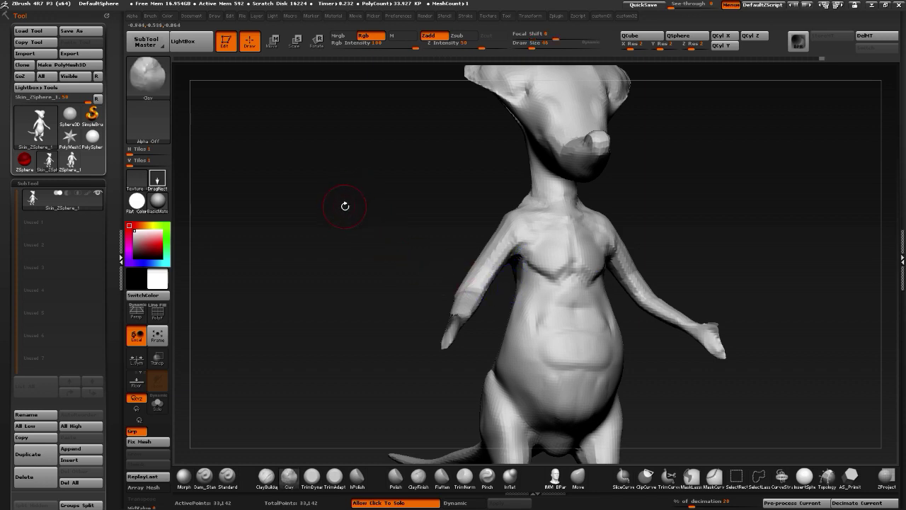
Build up the collarbones and base of the neck with the Clay brush and smooth the transition
mouse_move(351, 206)
shift+mouse_down()
mouse_move(380, 220)
mouse_move(442, 205)
shift+mouse_up()
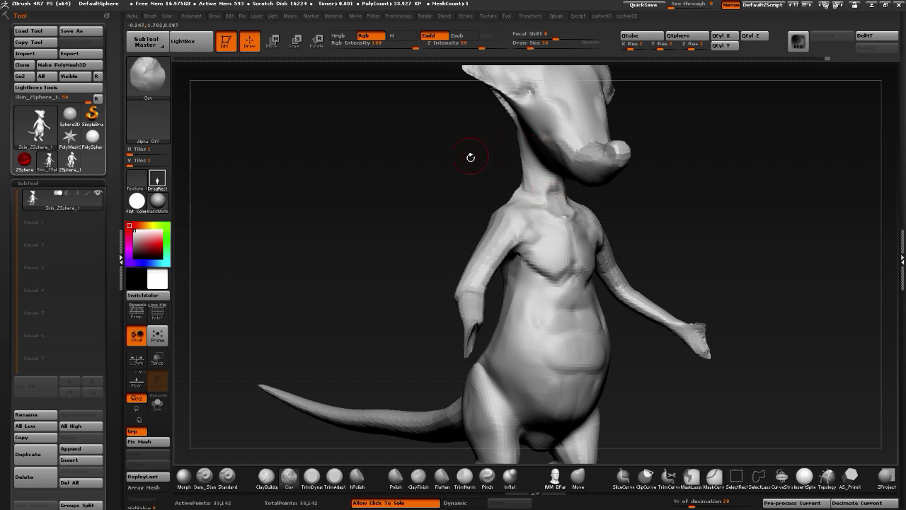
drag(471, 157, 473, 143)
mouse_move(528, 157)
mouse_down()
mouse_move(546, 182)
mouse_move(477, 150)
mouse_up()
mouse_move(532, 190)
shift+mouse_down()
mouse_move(520, 158)
mouse_move(545, 210)
shift+mouse_up()
Adjust the upper back around the shoulder blades with the Move brush
drag(396, 230, 478, 218)
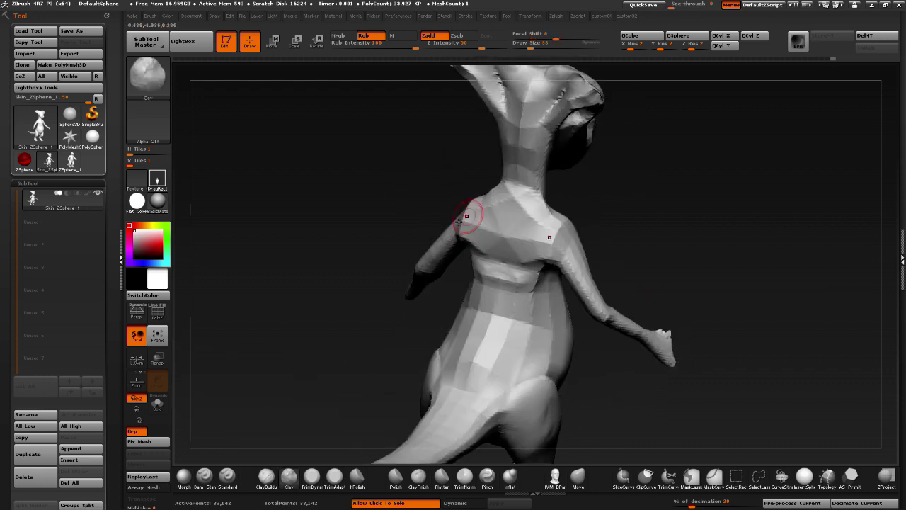
click(576, 475)
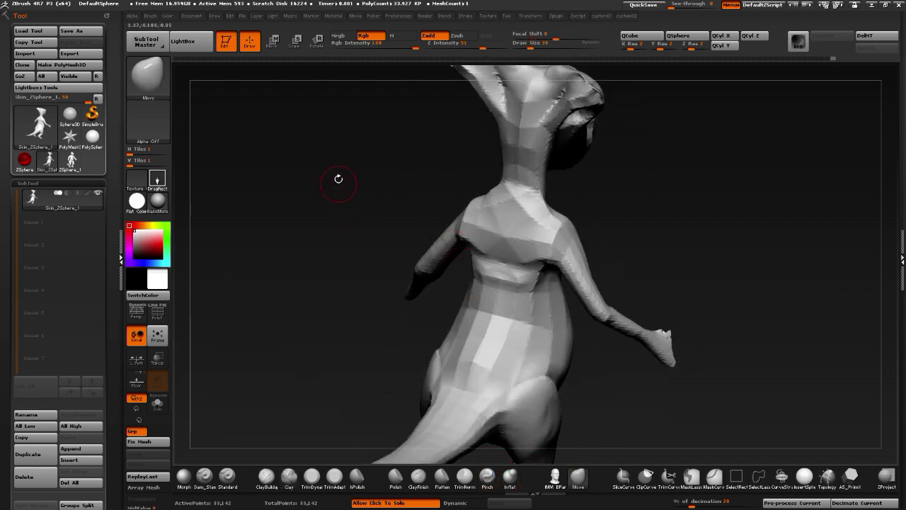
drag(339, 179, 353, 184)
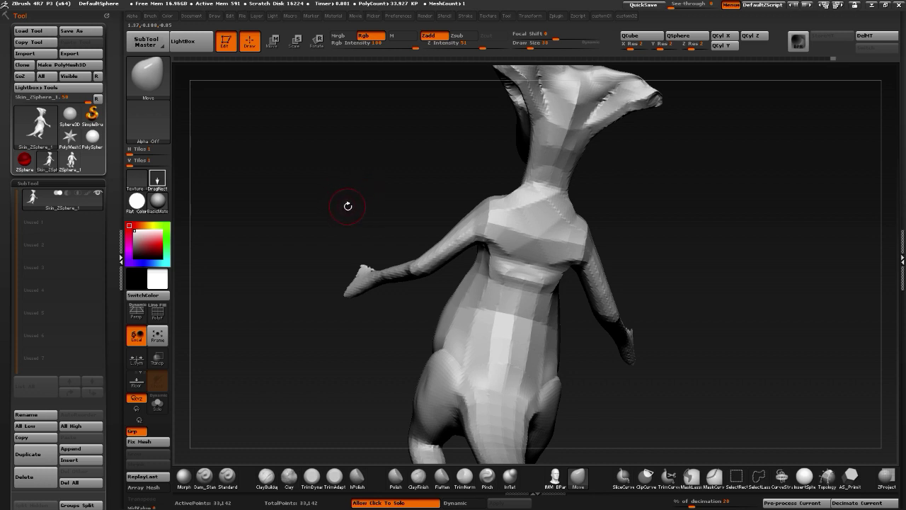
mouse_move(365, 204)
mouse_down()
mouse_move(405, 212)
mouse_move(359, 213)
mouse_up()
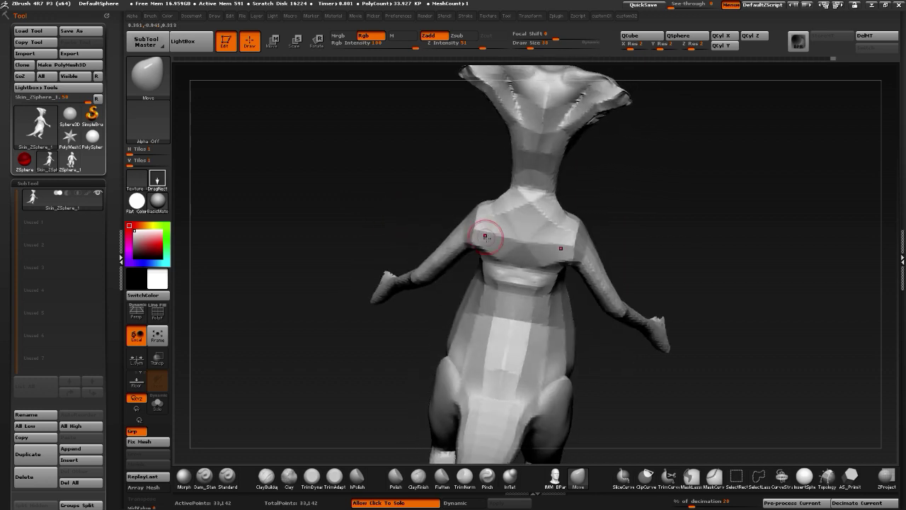
mouse_move(486, 237)
mouse_down()
mouse_move(504, 239)
mouse_move(485, 235)
mouse_move(501, 275)
mouse_up()
Build up the shoulder blades and upper back with the Clay brush, then smooth the added volume
click(289, 478)
right_drag(490, 255, 566, 249)
shift+drag(494, 256, 489, 280)
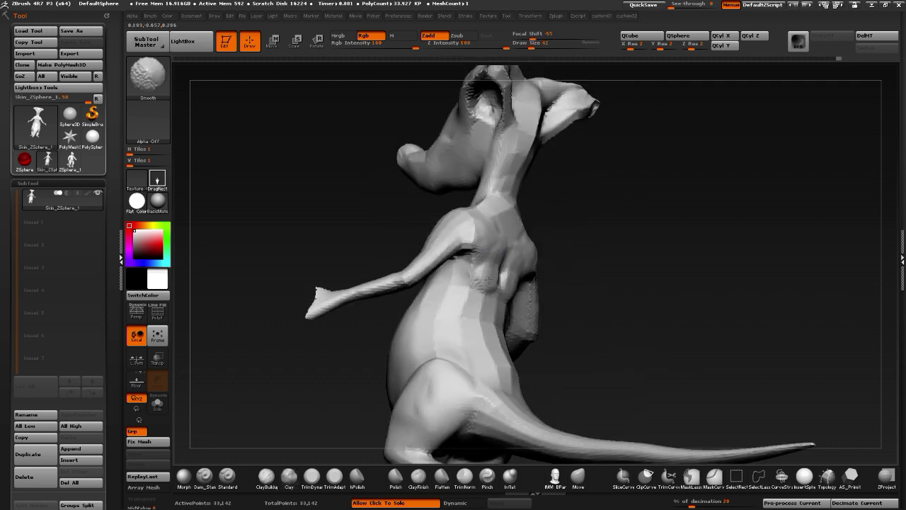
mouse_move(438, 243)
right_down()
mouse_move(354, 187)
mouse_move(432, 223)
right_up()
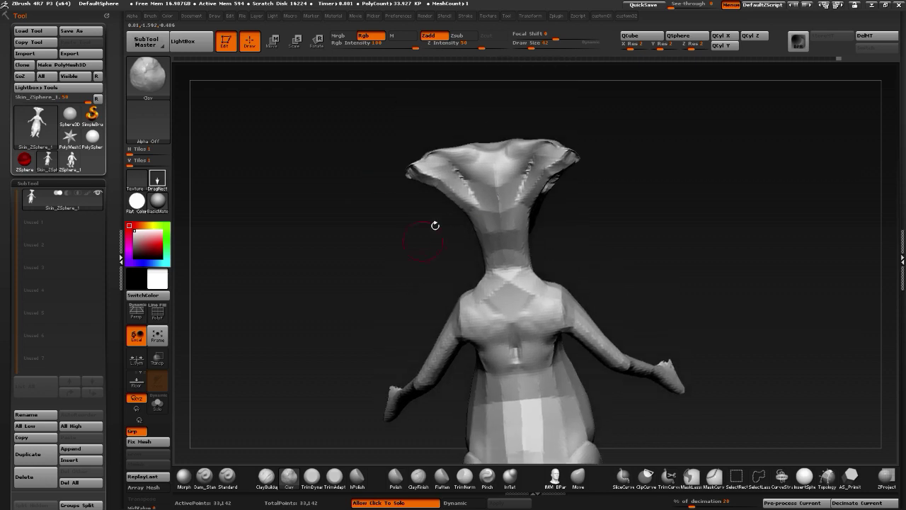
Try to carve the eye sockets into the head with the Dam_Standard brush
drag(476, 183, 500, 234)
mouse_move(327, 245)
right_down()
mouse_move(350, 234)
mouse_move(340, 222)
mouse_move(318, 243)
mouse_move(461, 217)
right_up()
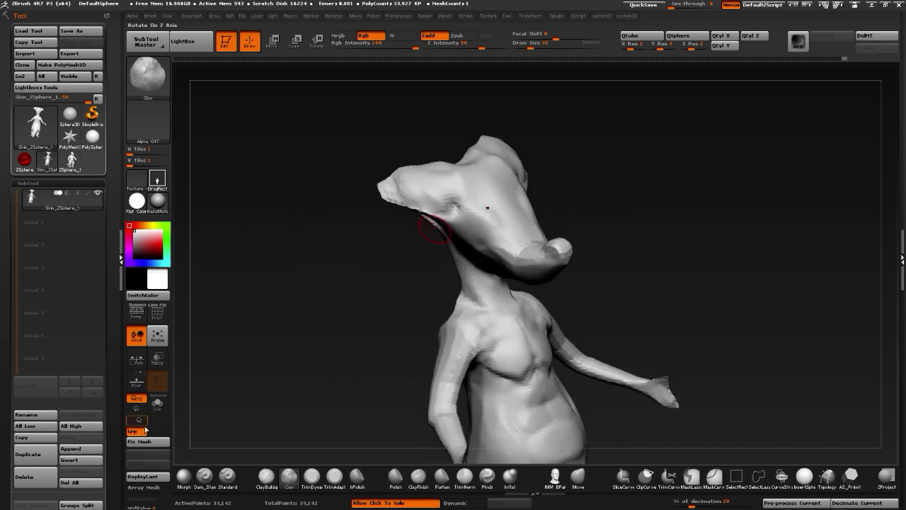
click(203, 476)
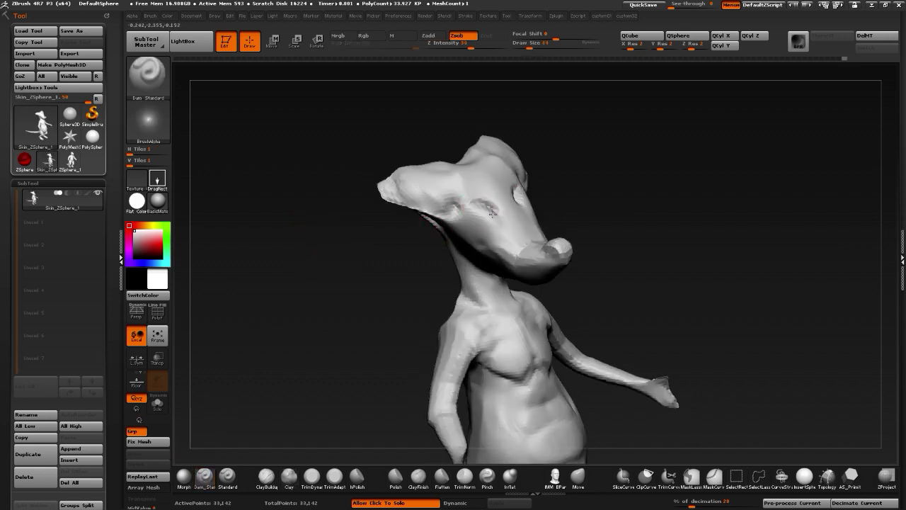
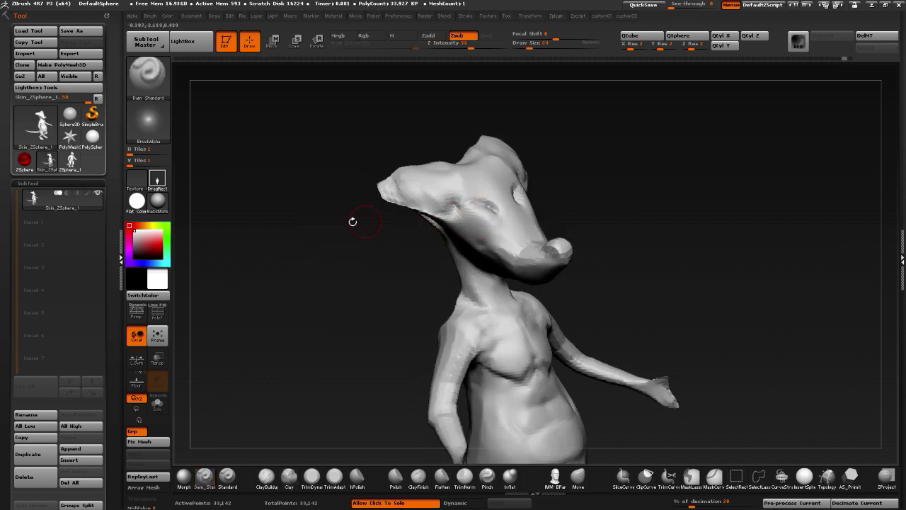
ctrl+drag(275, 284, 336, 289)
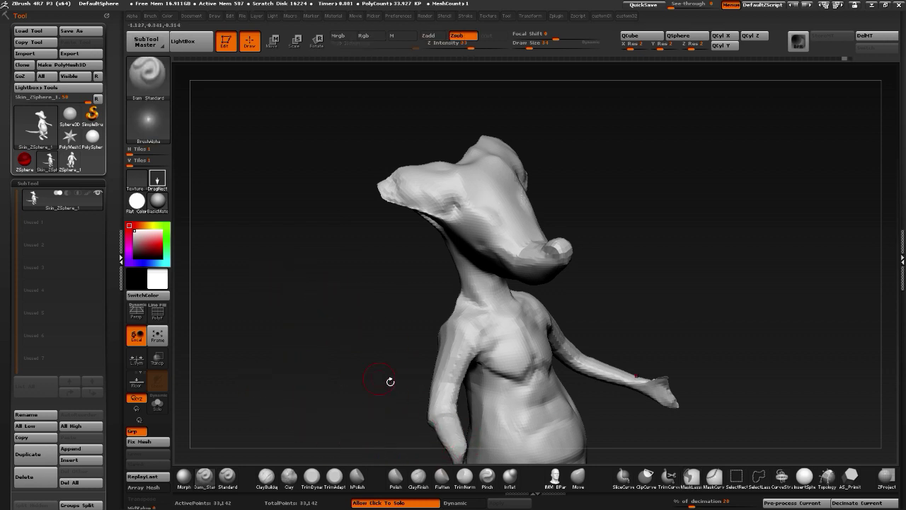
drag(390, 381, 524, 439)
Adjust the side of the face, the area below the ear and the neck with the Move brush
click(579, 479)
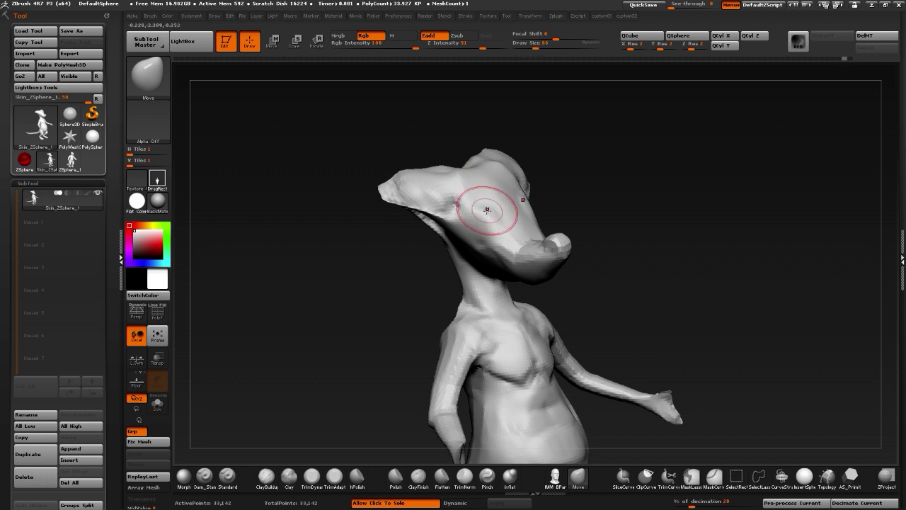
mouse_move(487, 209)
mouse_down()
mouse_move(497, 202)
mouse_move(465, 222)
mouse_up()
key(])
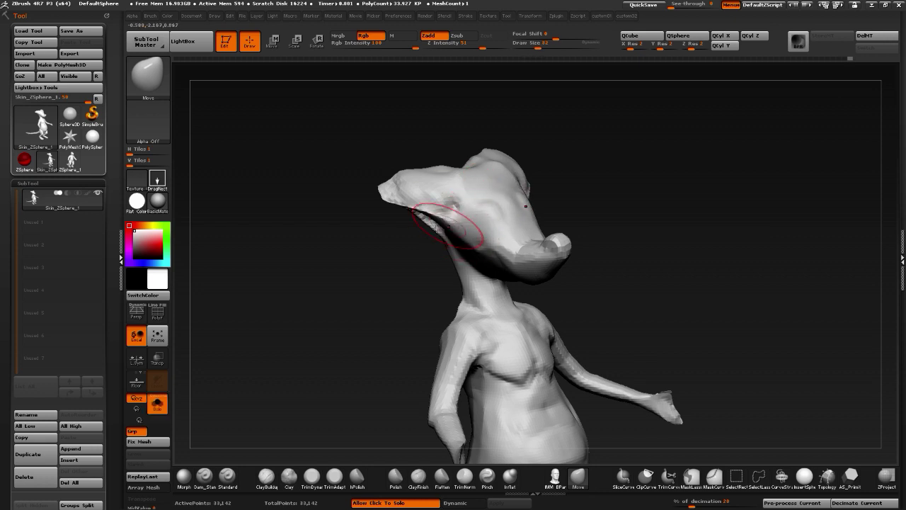
mouse_move(397, 269)
mouse_down()
mouse_move(446, 248)
mouse_move(400, 251)
mouse_up()
drag(475, 258, 467, 269)
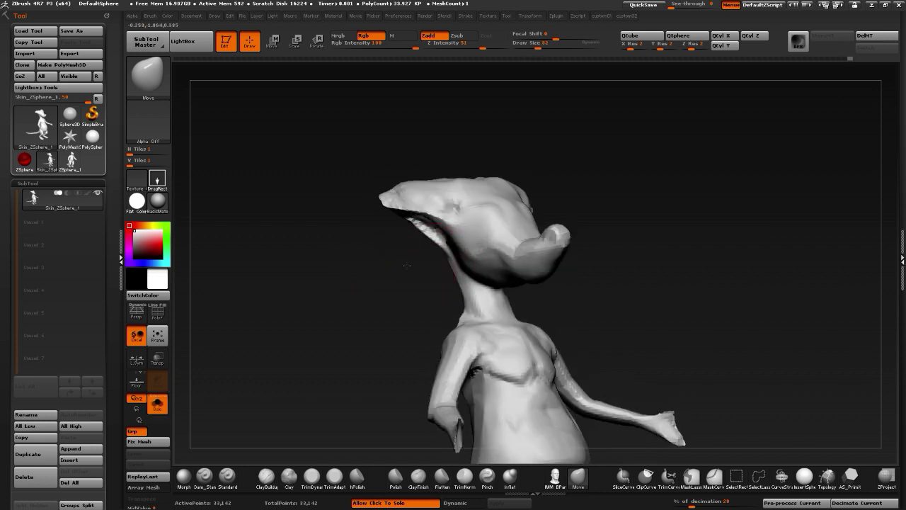
drag(407, 266, 456, 266)
mouse_move(379, 254)
mouse_down()
mouse_move(358, 251)
mouse_move(413, 271)
mouse_move(423, 303)
mouse_move(411, 297)
mouse_up()
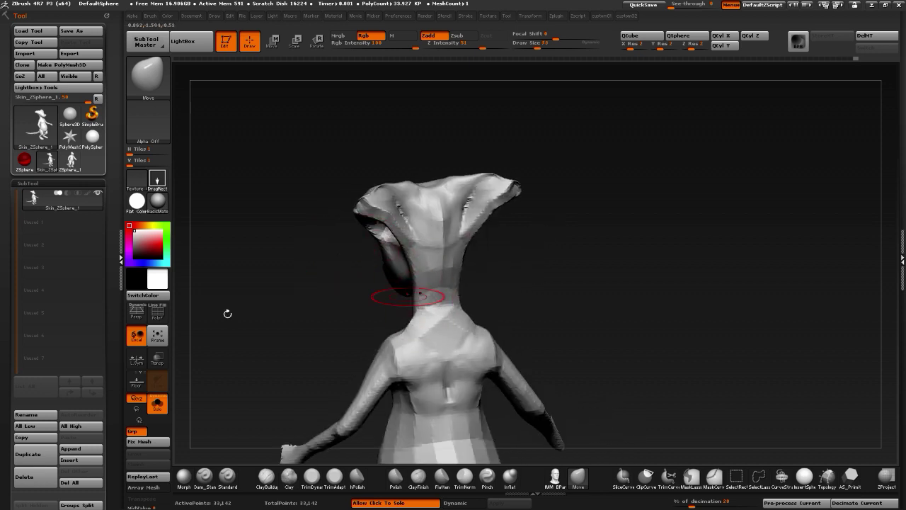
Build up the muscles at the base of the neck and the back of the head with the Clay brush
click(286, 481)
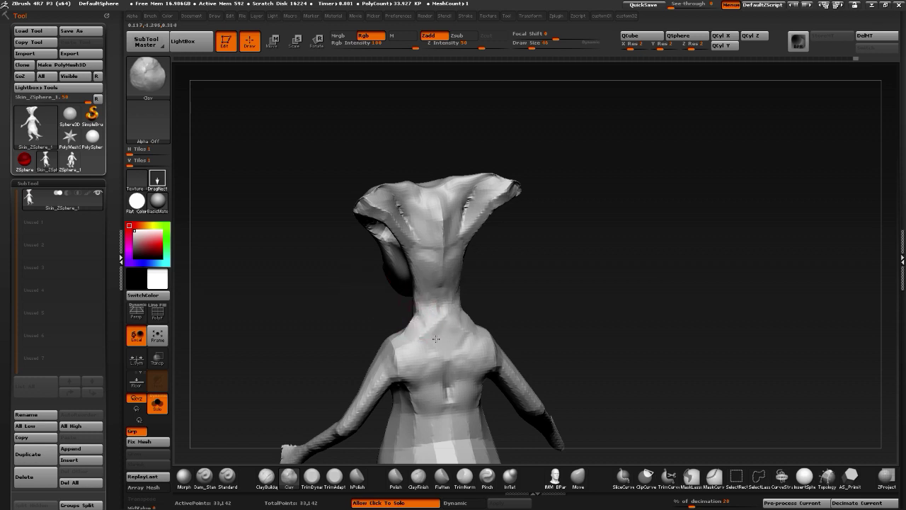
drag(470, 344, 416, 316)
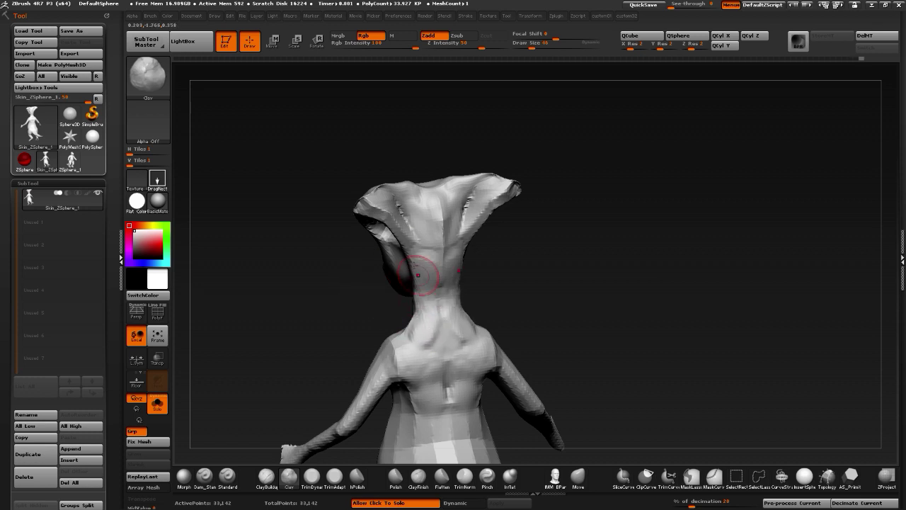
mouse_move(330, 166)
mouse_down()
mouse_move(360, 192)
mouse_move(406, 201)
mouse_move(419, 231)
mouse_move(384, 192)
mouse_move(433, 227)
mouse_up()
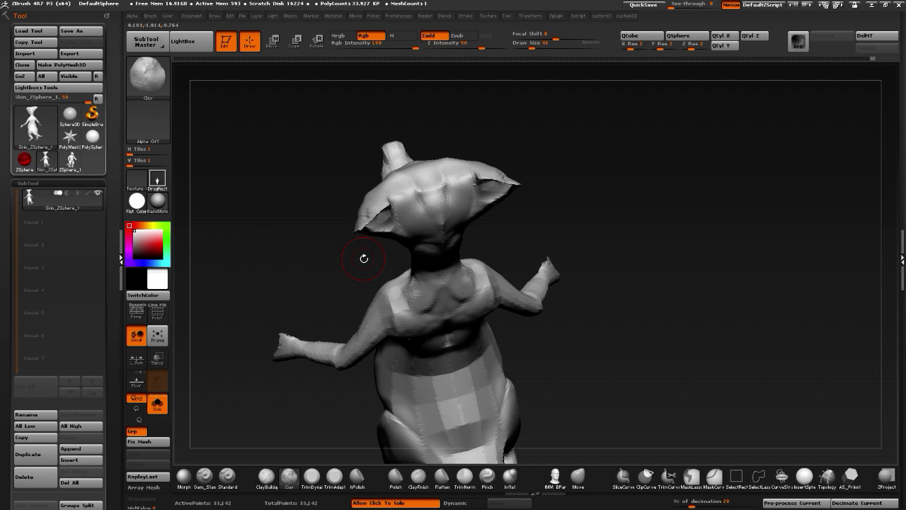
mouse_move(324, 243)
mouse_down()
mouse_move(314, 186)
mouse_move(407, 177)
mouse_up()
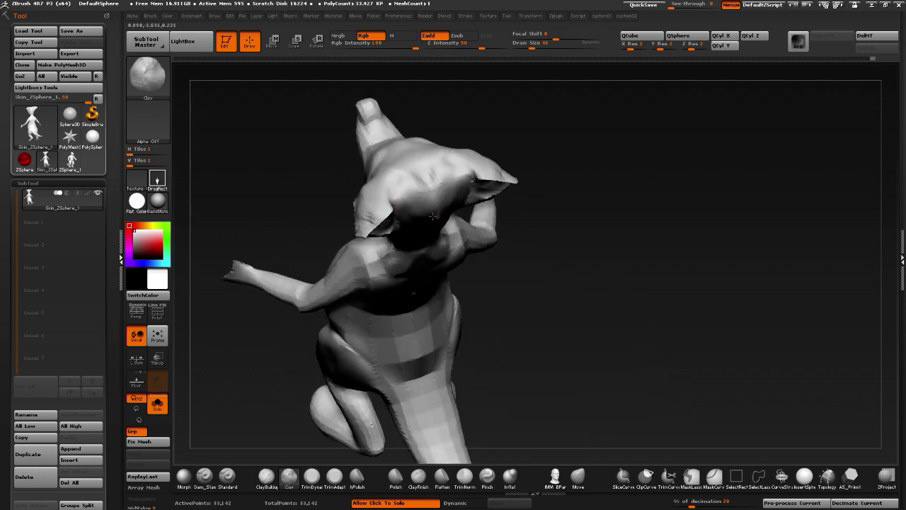
mouse_move(297, 163)
mouse_down()
mouse_move(328, 279)
mouse_move(354, 233)
mouse_up()
mouse_move(396, 168)
mouse_down()
mouse_move(405, 188)
mouse_move(431, 167)
mouse_move(404, 177)
mouse_move(425, 165)
mouse_up()
Smooth away the abdominal muscle forms to leave a round, even belly
drag(496, 336, 530, 290)
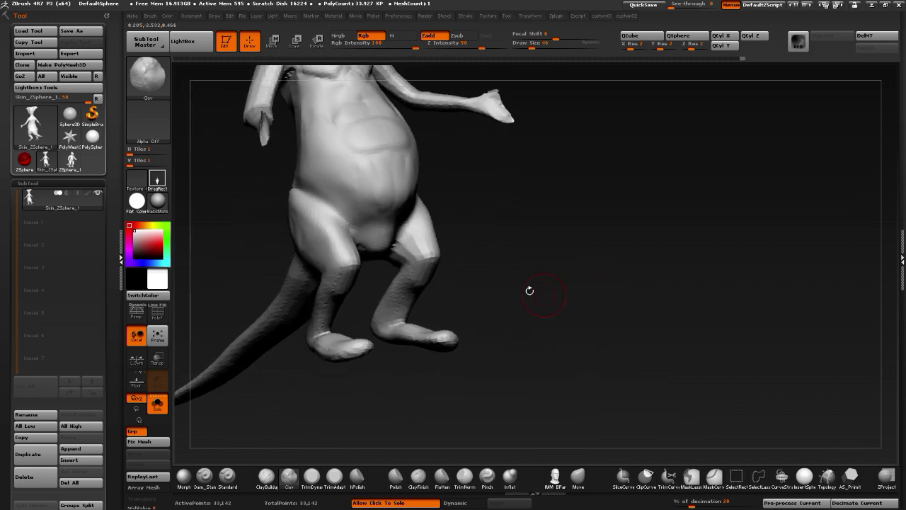
mouse_move(241, 202)
mouse_down()
mouse_move(248, 260)
mouse_move(269, 305)
mouse_move(319, 299)
mouse_up()
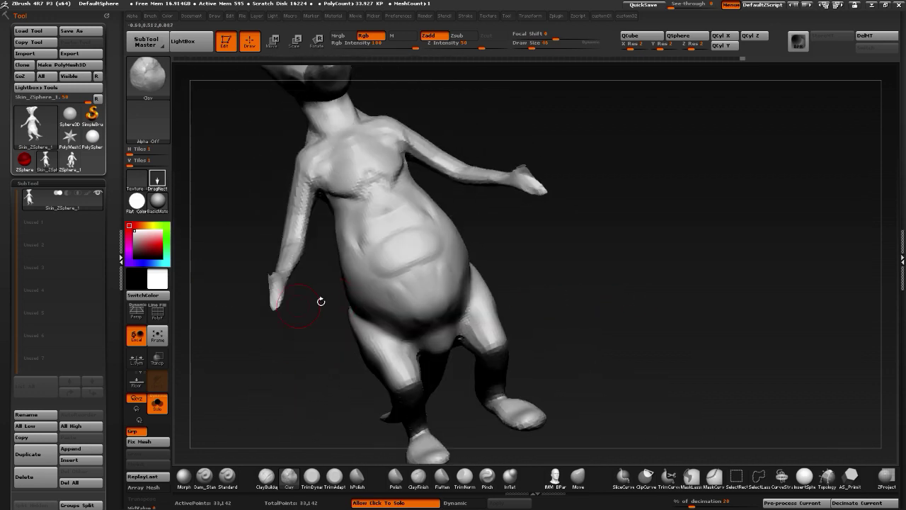
shift+drag(419, 318, 416, 313)
drag(291, 332, 354, 279)
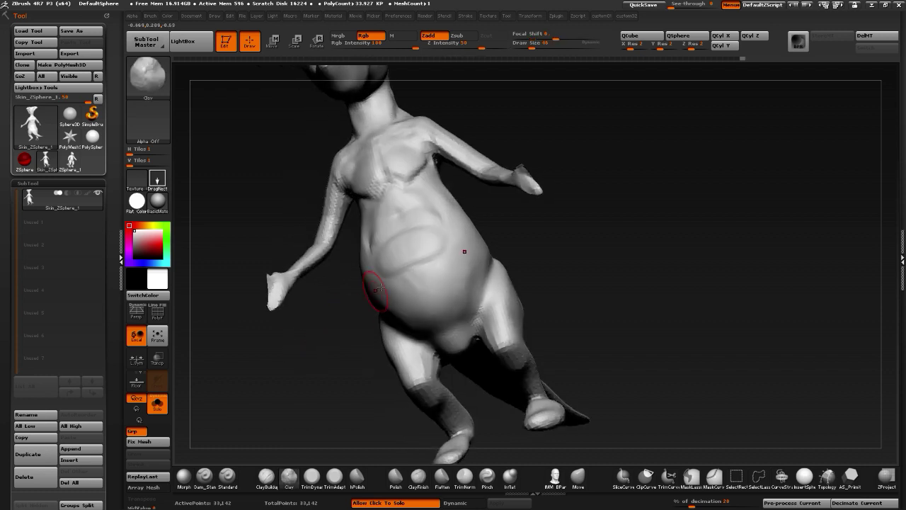
shift+drag(385, 252, 369, 289)
drag(342, 374, 293, 354)
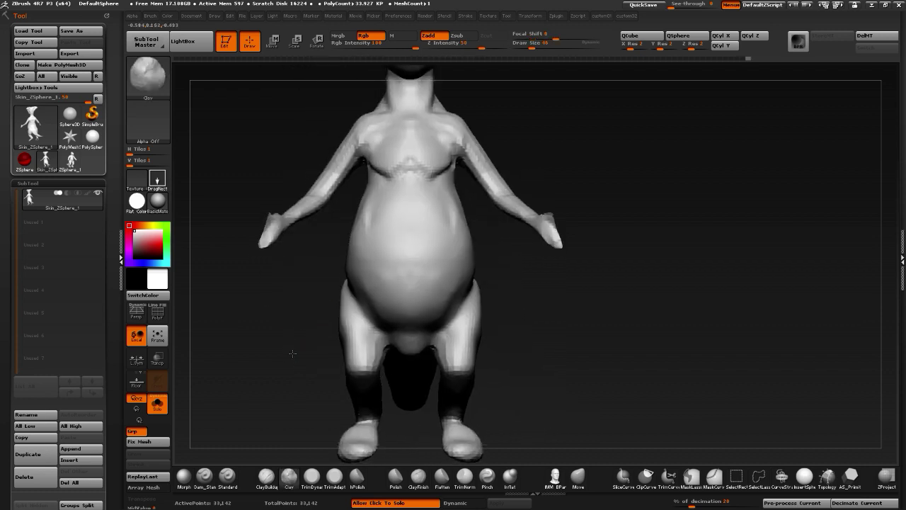
Widen the sides of the neck above the shoulders with the Move brush
alt+drag(302, 390, 245, 283)
alt+drag(276, 362, 282, 378)
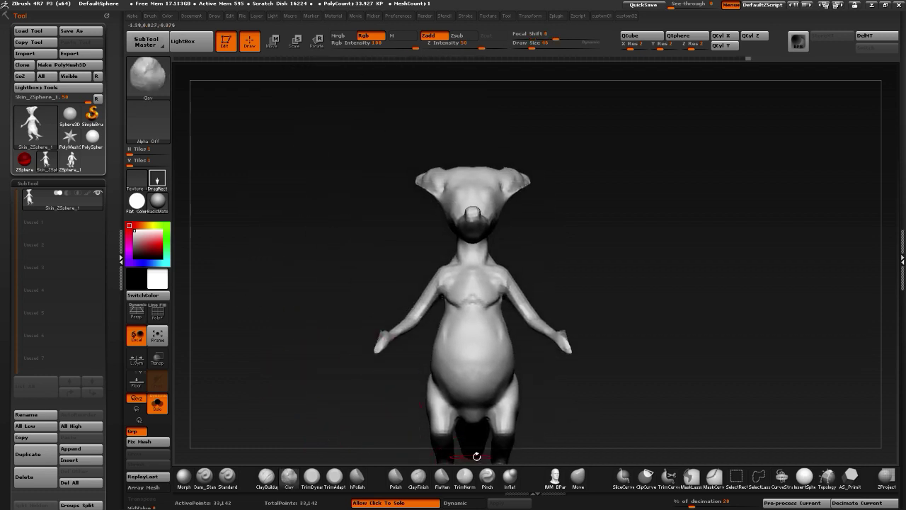
click(573, 483)
alt+drag(447, 233, 451, 250)
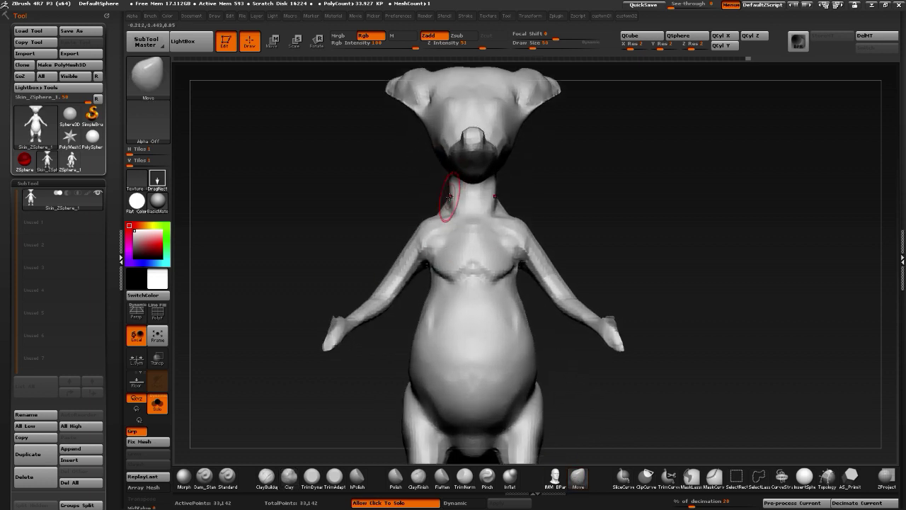
drag(450, 196, 446, 197)
mouse_move(348, 187)
shift+mouse_down()
mouse_move(412, 188)
mouse_move(384, 158)
mouse_move(311, 177)
shift+mouse_up()
Fill out the back of the neck with a smaller Clay brush and smooth it into the upper back
click(225, 477)
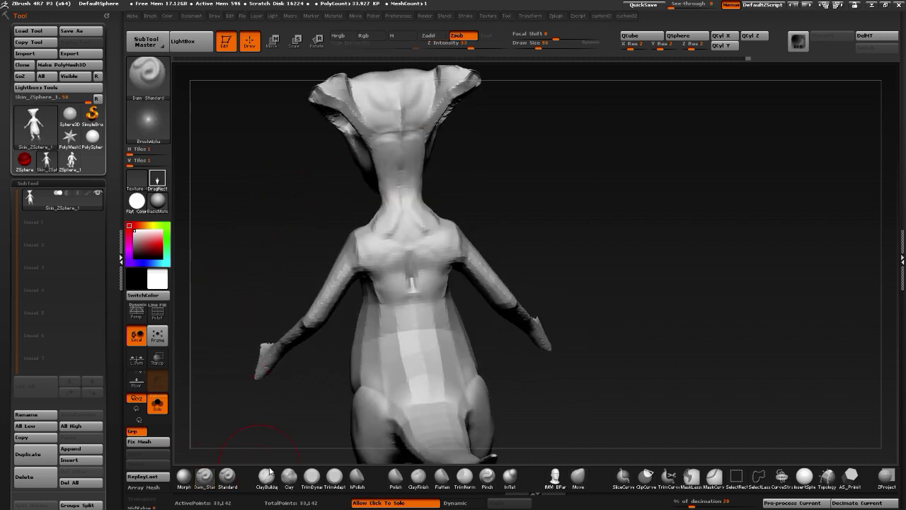
click(289, 475)
key(bracketleft)
key(bracketleft)
key(bracketleft)
key(bracketleft)
key(bracketleft)
drag(386, 160, 401, 191)
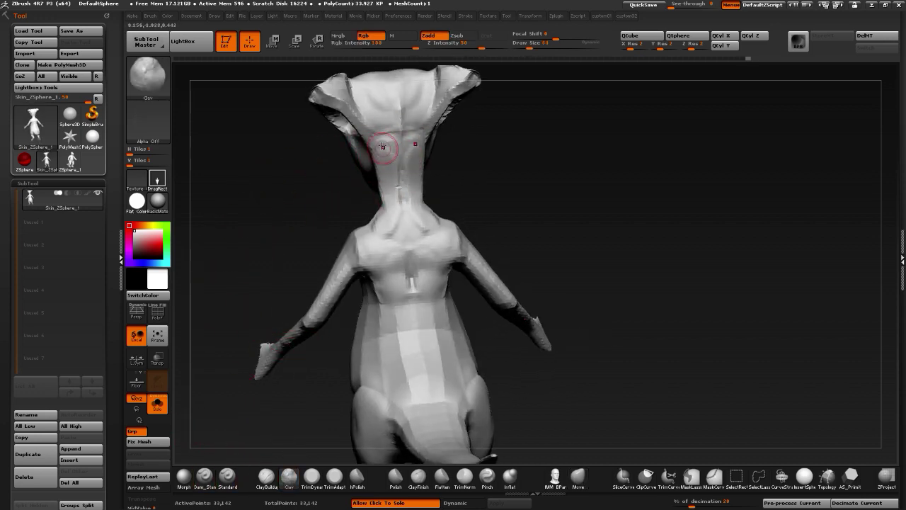
mouse_move(307, 191)
shift+mouse_down()
mouse_move(372, 191)
mouse_move(387, 217)
shift+mouse_up()
shift+drag(491, 245, 422, 212)
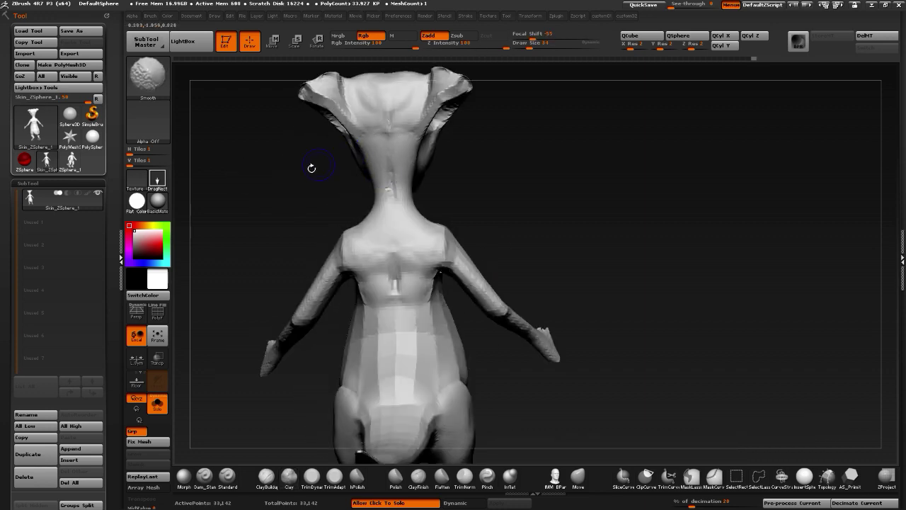
drag(311, 168, 354, 172)
mouse_move(210, 221)
mouse_down()
mouse_move(262, 238)
mouse_move(402, 177)
mouse_up()
drag(257, 219, 259, 183)
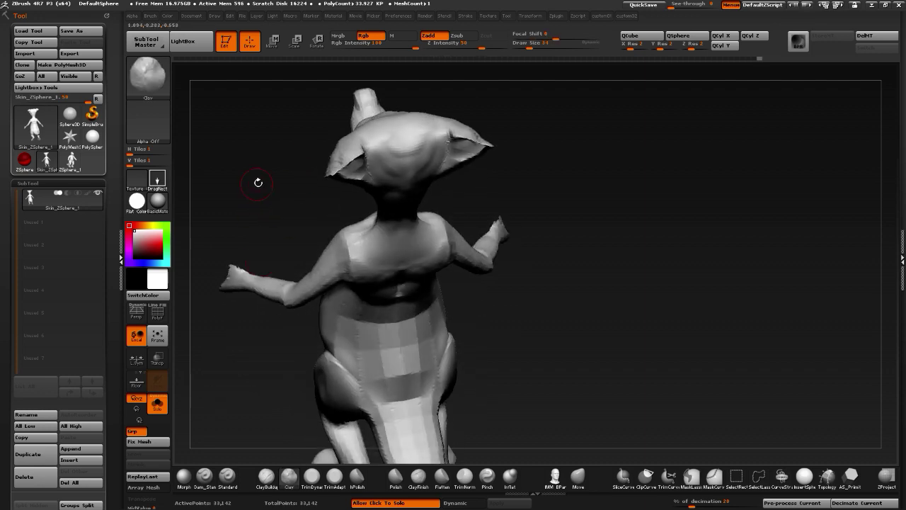
Smooth the inner and outer surfaces of the ears
shift+drag(447, 138, 457, 146)
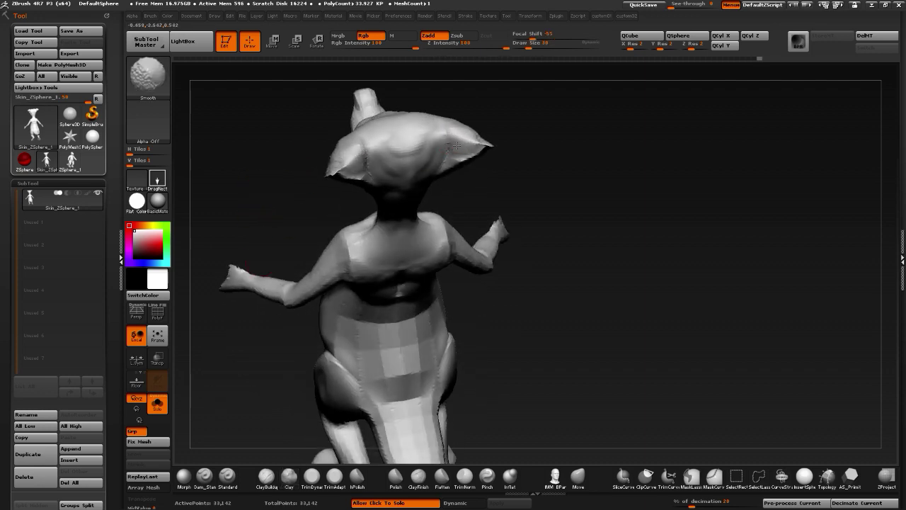
drag(593, 277, 464, 259)
drag(347, 192, 479, 227)
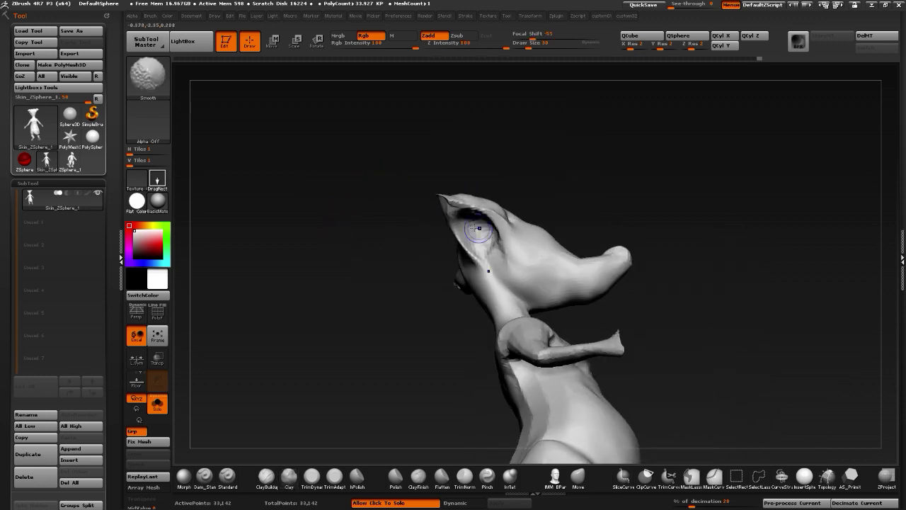
drag(372, 203, 492, 233)
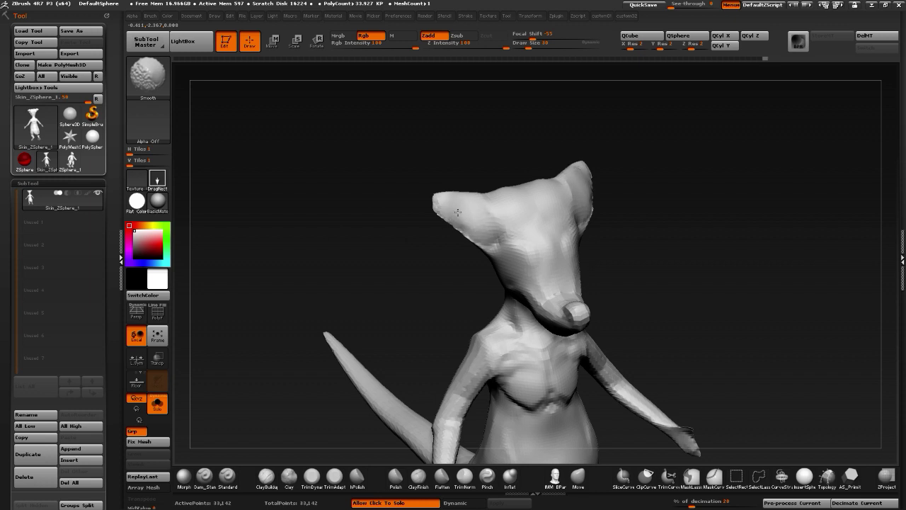
drag(340, 213, 451, 319)
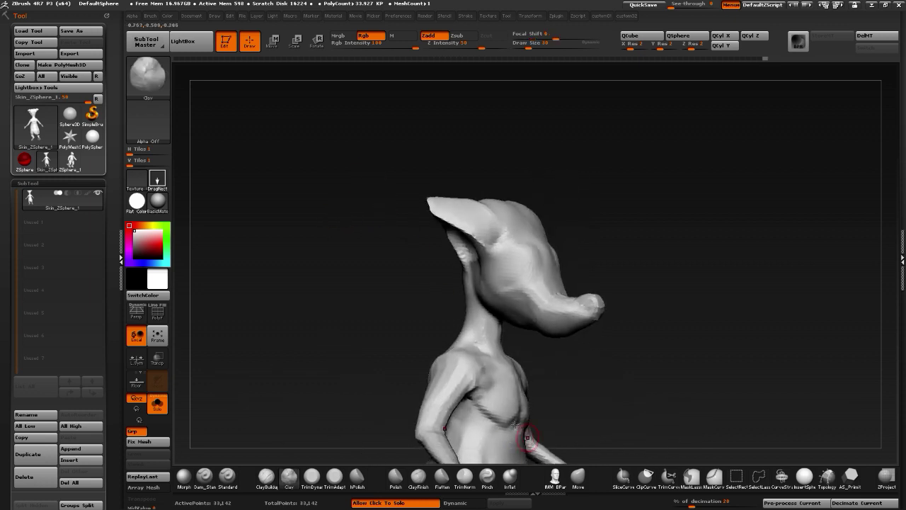
Reshape the ears and their tips from the side and back with the Move brush
click(577, 474)
mouse_move(564, 437)
mouse_down()
mouse_move(360, 257)
mouse_move(404, 205)
mouse_move(467, 204)
mouse_up()
mouse_move(334, 188)
mouse_down()
mouse_move(394, 162)
mouse_move(340, 133)
mouse_up()
key(bracketleft)
mouse_move(442, 199)
mouse_down()
mouse_move(425, 197)
mouse_move(423, 213)
mouse_up()
drag(348, 221, 384, 233)
mouse_move(343, 139)
mouse_down()
mouse_move(365, 120)
mouse_move(386, 122)
mouse_up()
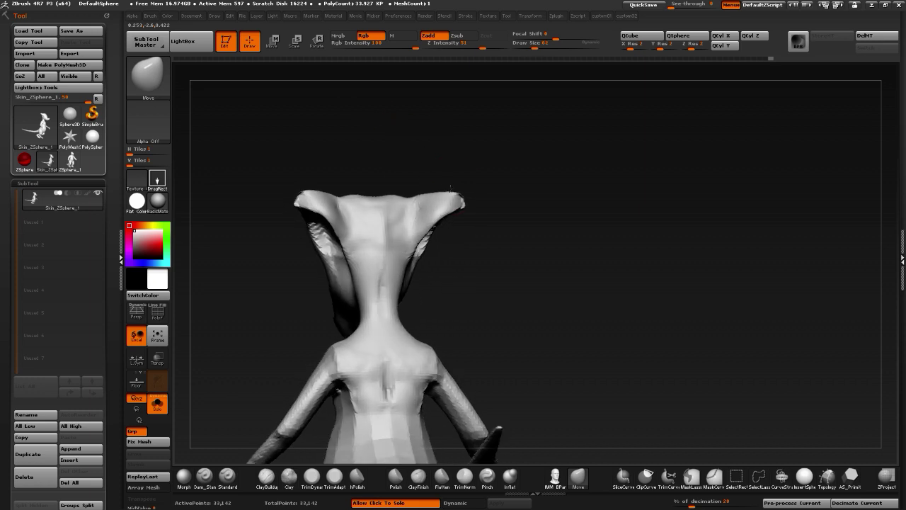
drag(455, 203, 434, 197)
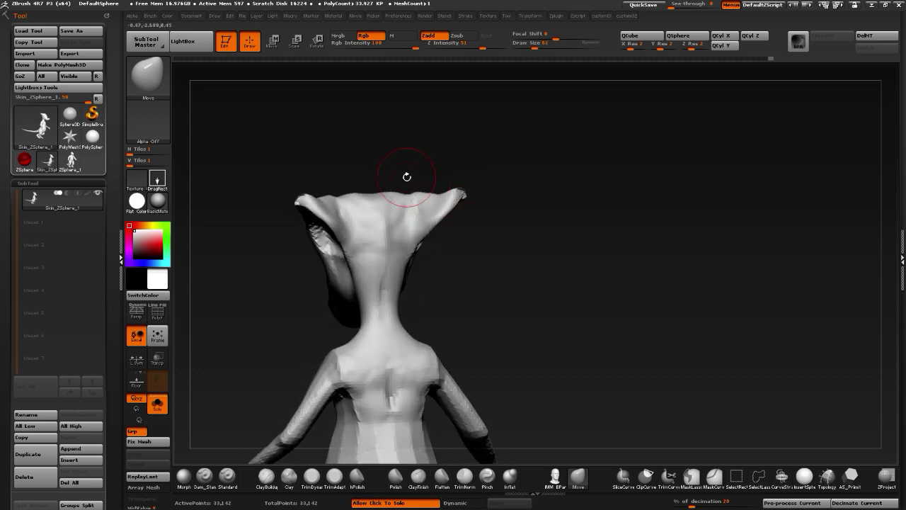
drag(310, 196, 315, 199)
mouse_move(350, 260)
mouse_down()
mouse_move(341, 269)
mouse_move(358, 261)
mouse_up()
drag(423, 343, 440, 319)
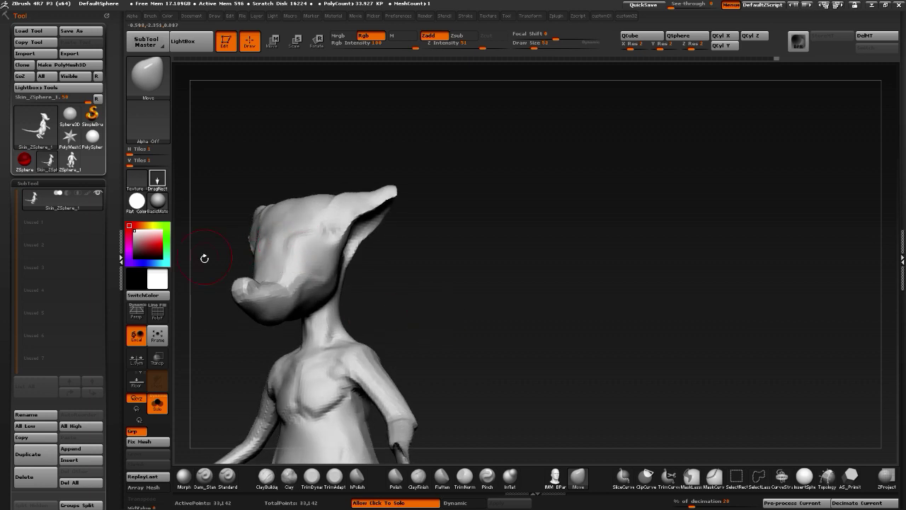
Push in the eye sockets beneath the brow and refine the snout profile with the Move brush
mouse_move(205, 259)
mouse_down()
mouse_move(302, 260)
mouse_move(239, 292)
mouse_up()
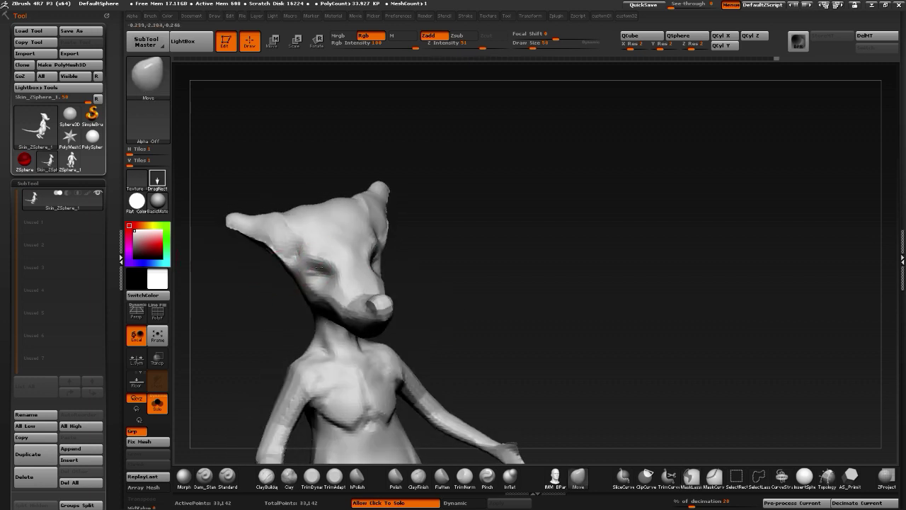
drag(318, 268, 321, 276)
drag(259, 288, 321, 282)
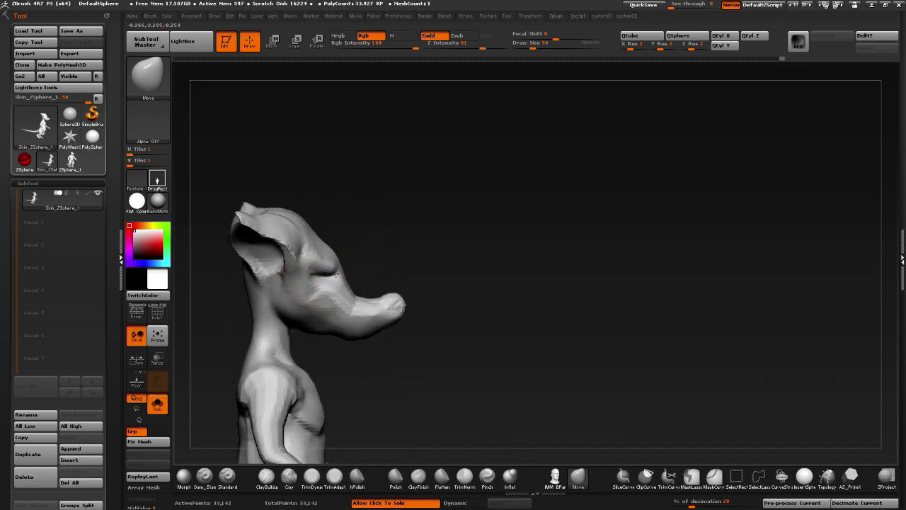
mouse_move(484, 361)
mouse_down()
mouse_move(330, 290)
mouse_move(340, 271)
mouse_move(307, 283)
mouse_up()
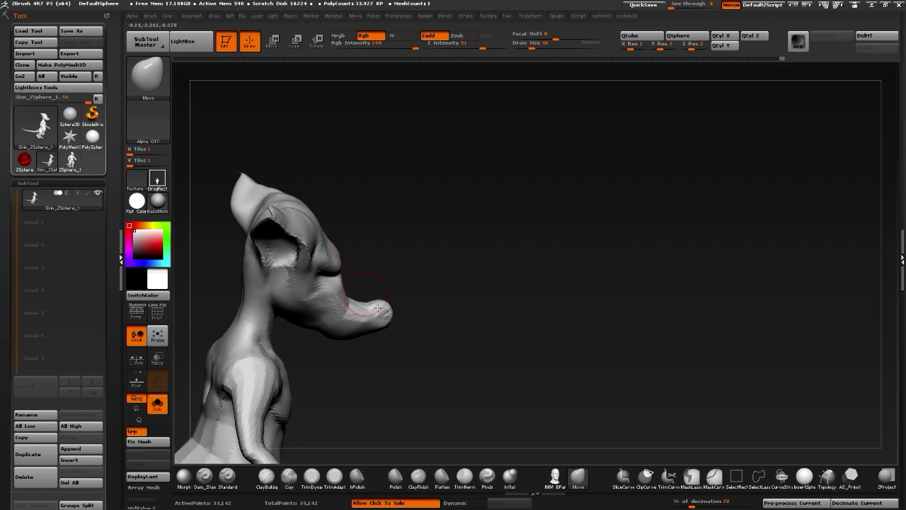
drag(377, 307, 359, 368)
drag(344, 258, 212, 324)
Refine the creases along the face and jaw with the Dam_Standard brush
click(204, 476)
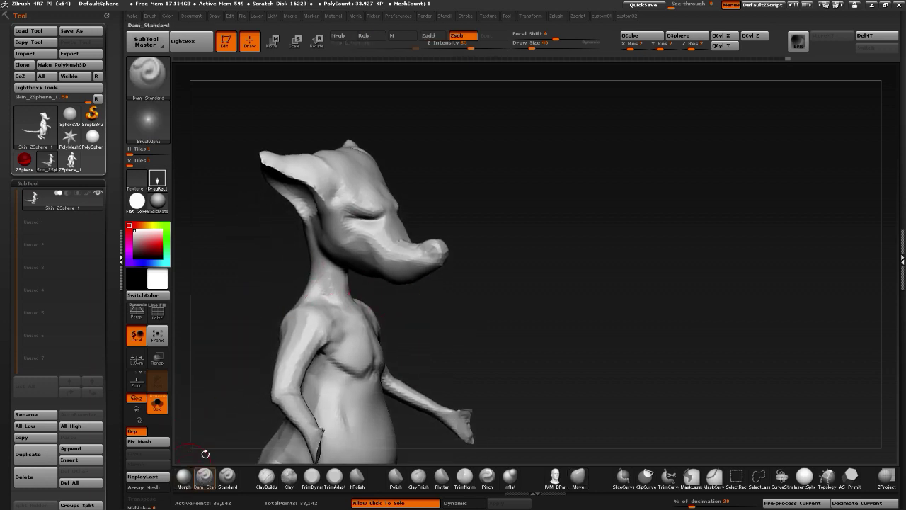
drag(364, 249, 379, 273)
mouse_move(411, 340)
mouse_down()
mouse_move(398, 266)
mouse_move(335, 263)
mouse_move(327, 273)
mouse_up()
drag(344, 210, 380, 324)
drag(441, 307, 216, 399)
Reshape the hips and upper thighs beside the belly with the Move brush
click(578, 475)
mouse_move(587, 385)
mouse_down()
mouse_move(665, 338)
mouse_move(634, 353)
mouse_up()
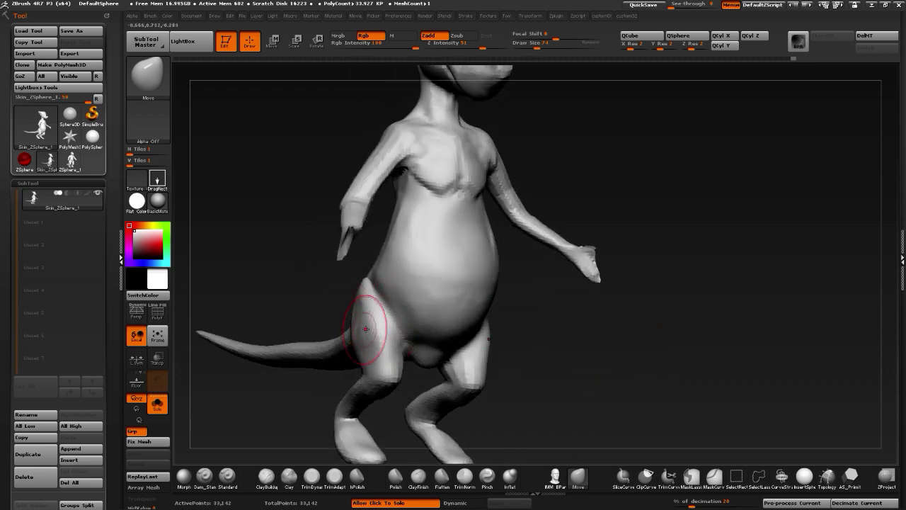
drag(400, 292, 388, 313)
mouse_move(325, 292)
mouse_down()
mouse_move(385, 280)
mouse_move(424, 300)
mouse_move(344, 300)
mouse_move(396, 312)
mouse_up()
mouse_move(513, 376)
mouse_down()
mouse_move(415, 326)
mouse_move(446, 346)
mouse_up()
mouse_move(314, 298)
mouse_down()
mouse_move(346, 309)
mouse_move(450, 298)
mouse_up()
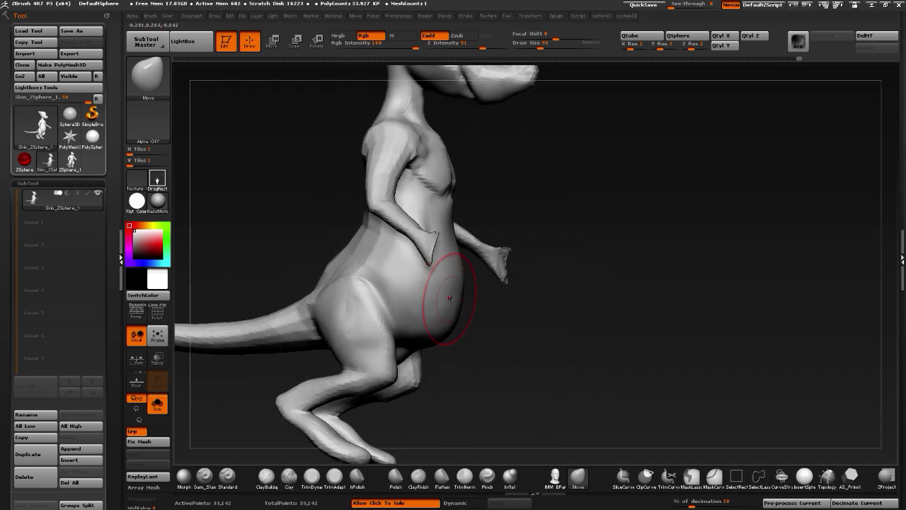
Flatten the creature's back with the TrimDynamic brush and smooth the area between the shoulders and hips
drag(531, 386, 464, 386)
drag(267, 233, 340, 269)
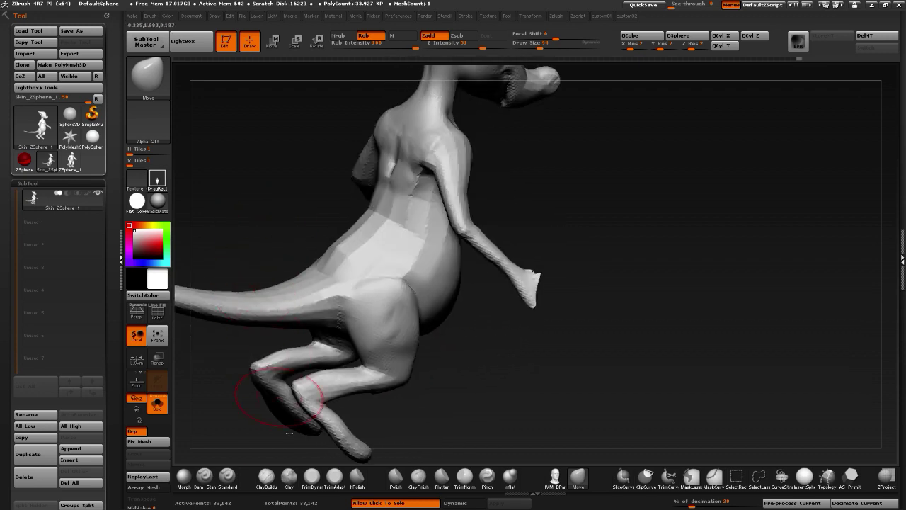
click(313, 477)
drag(288, 170, 465, 214)
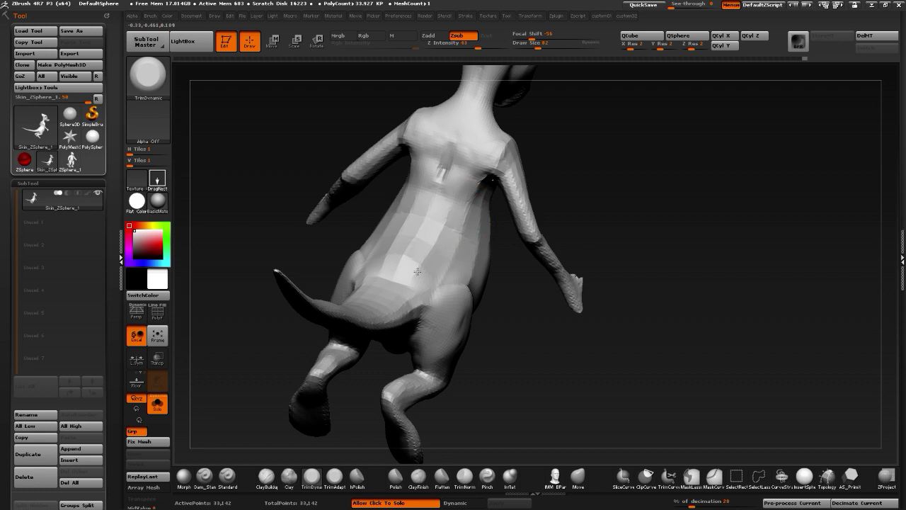
mouse_move(334, 204)
mouse_down()
mouse_move(412, 184)
mouse_move(426, 210)
mouse_up()
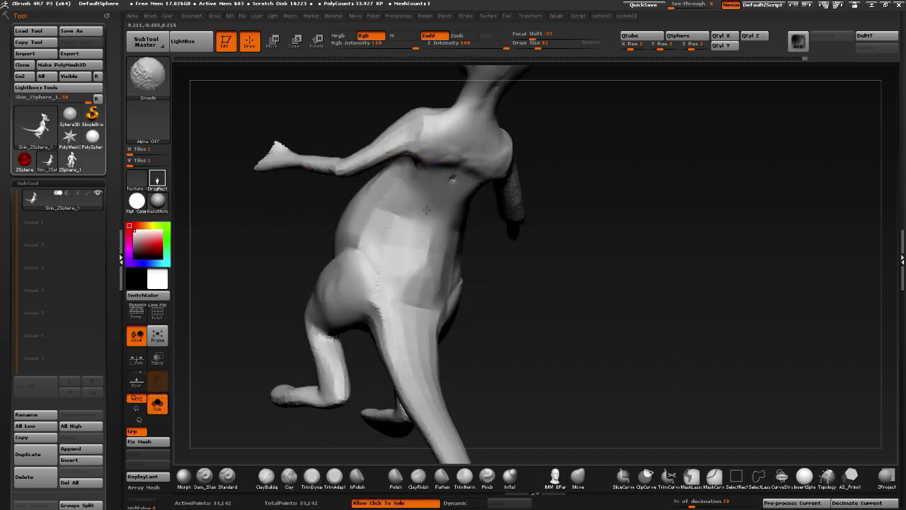
Reshape the snout and lower jaw with the Move brush
mouse_move(395, 113)
mouse_down()
mouse_move(314, 129)
mouse_move(313, 218)
mouse_move(295, 205)
mouse_move(287, 273)
mouse_move(298, 252)
mouse_move(311, 252)
mouse_up()
mouse_move(311, 252)
alt+mouse_down()
mouse_move(310, 349)
mouse_move(326, 297)
mouse_move(317, 283)
mouse_move(312, 328)
mouse_move(268, 301)
mouse_move(422, 284)
mouse_move(549, 298)
mouse_move(705, 343)
alt+mouse_up()
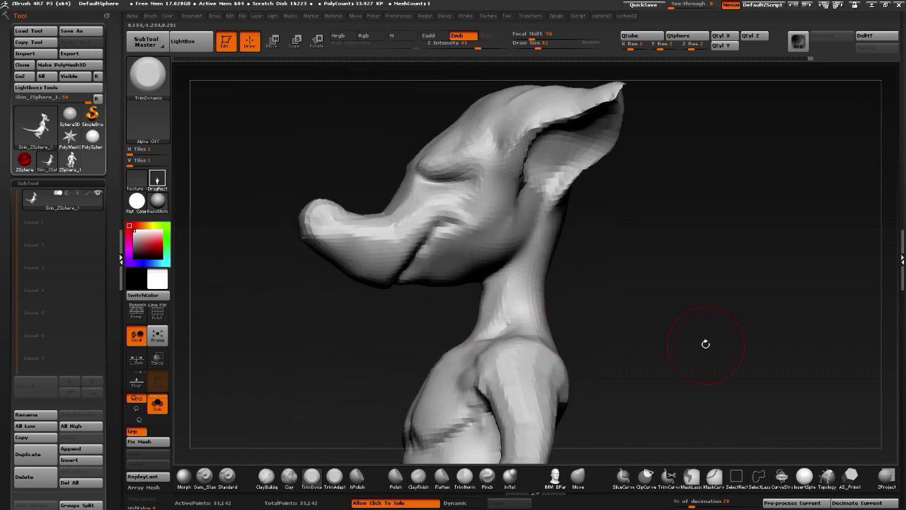
click(204, 475)
drag(223, 360, 403, 430)
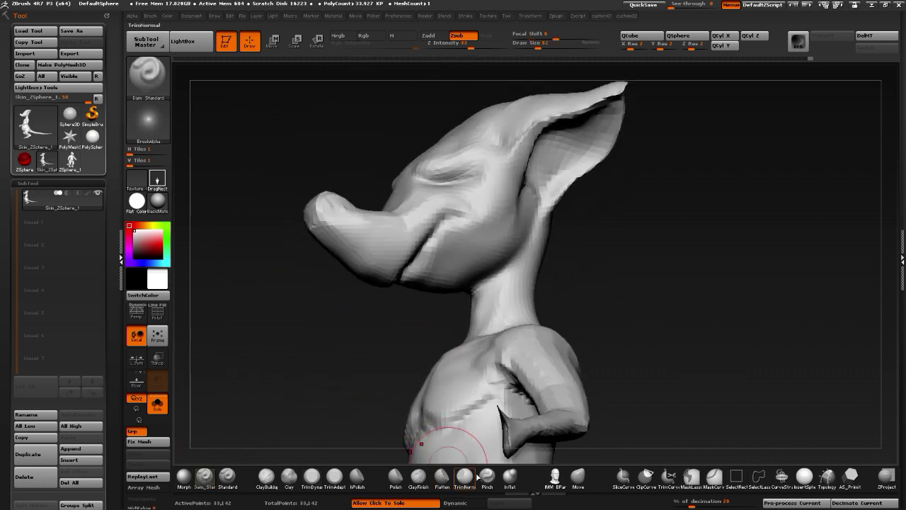
click(580, 474)
mouse_move(325, 316)
mouse_down()
mouse_move(308, 237)
mouse_move(349, 255)
mouse_up()
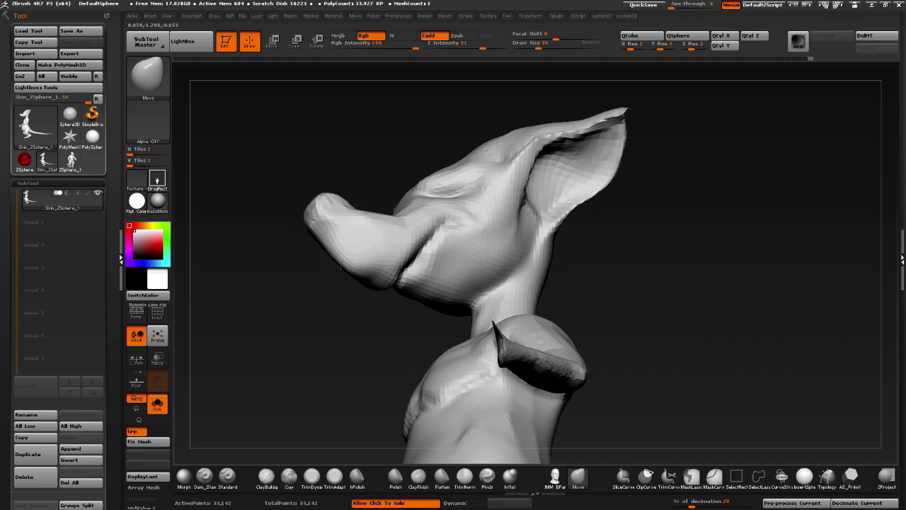
drag(279, 267, 287, 194)
mouse_move(339, 255)
mouse_down()
mouse_move(327, 264)
mouse_move(335, 254)
mouse_move(299, 253)
mouse_move(308, 283)
mouse_move(298, 246)
mouse_move(313, 231)
mouse_up()
alt+drag(241, 269, 276, 336)
mouse_move(276, 336)
mouse_down()
mouse_move(222, 316)
mouse_move(251, 296)
mouse_move(205, 358)
mouse_up()
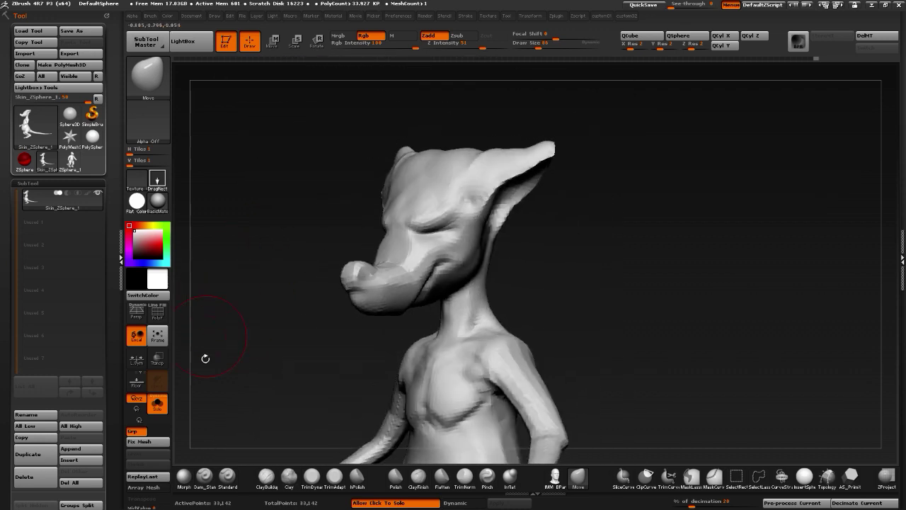
Build up the brow, forehead and upper eyelids with the Clay brush
click(286, 478)
mouse_move(305, 283)
mouse_down()
mouse_move(372, 221)
mouse_move(357, 187)
mouse_up()
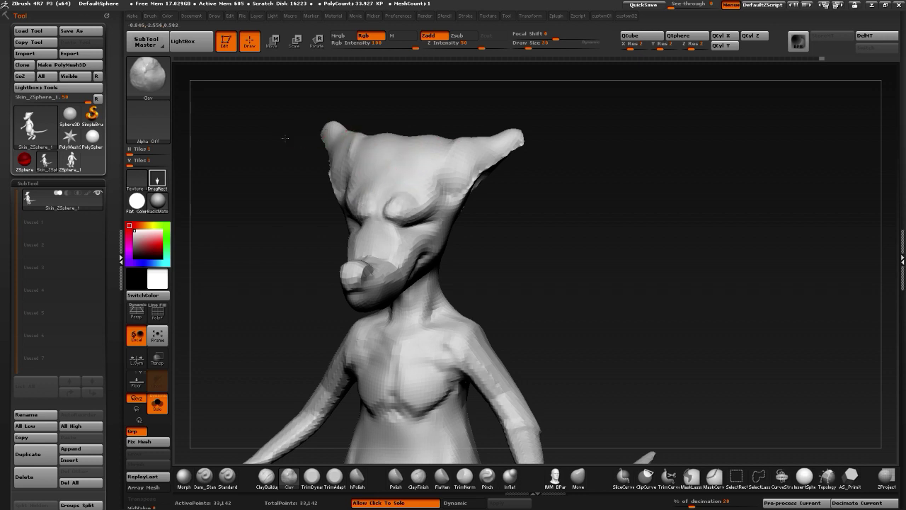
drag(284, 138, 358, 147)
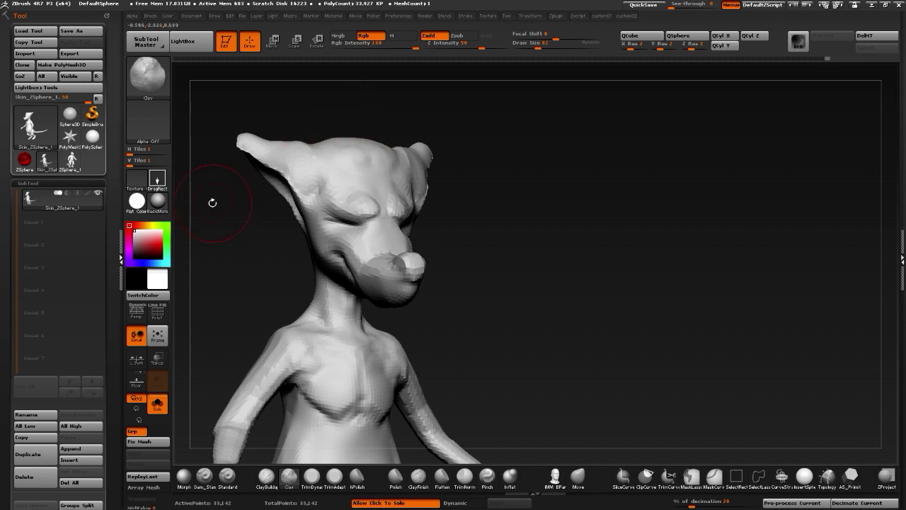
drag(212, 203, 214, 203)
click(442, 477)
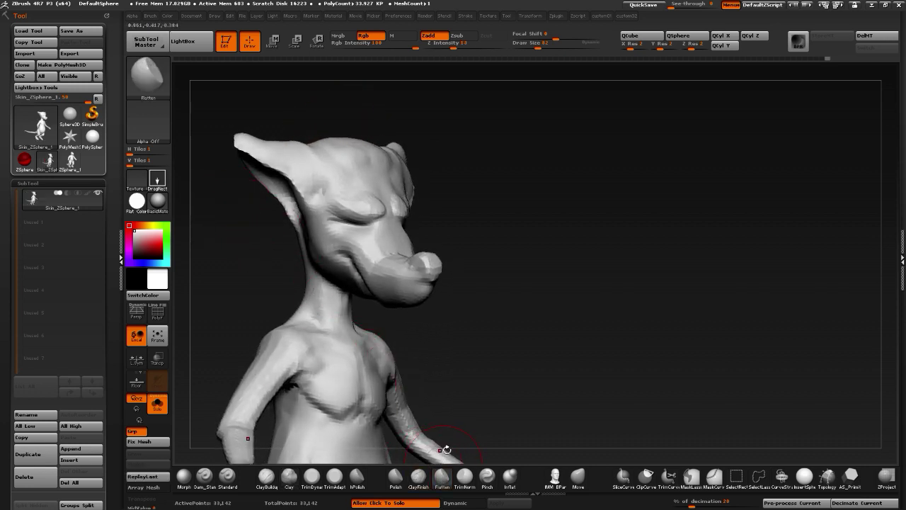
click(578, 476)
drag(263, 186, 261, 221)
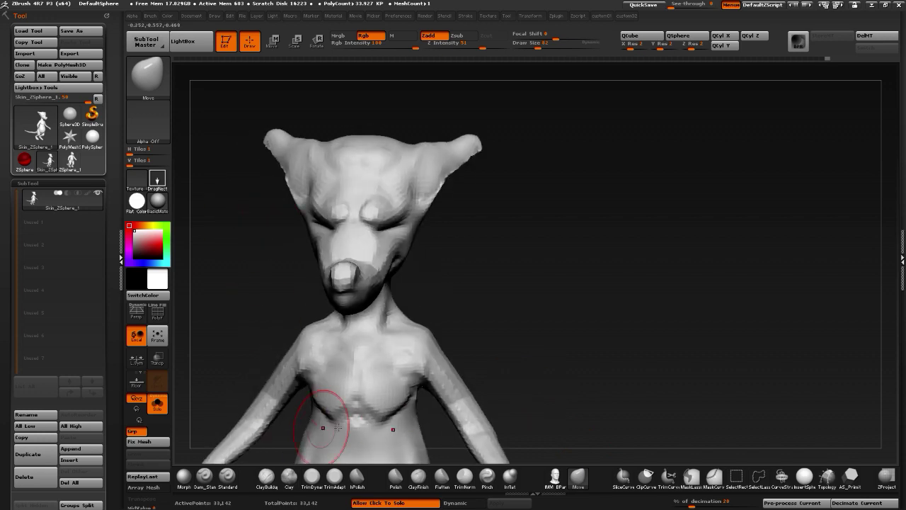
Bring up the TwitchPromo.jpg reference image to compare the creature's proportions, and move it off the canvas
key(super)
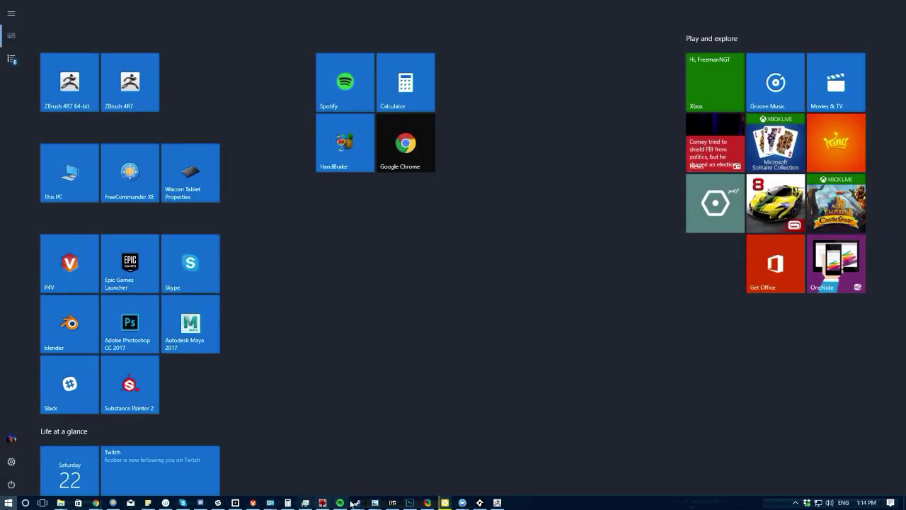
mouse_move(375, 502)
click(410, 451)
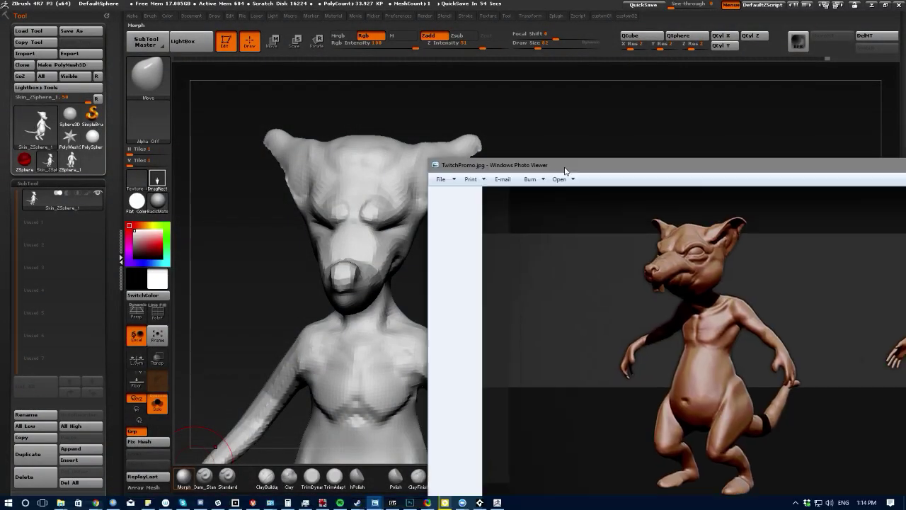
drag(566, 167, 905, 160)
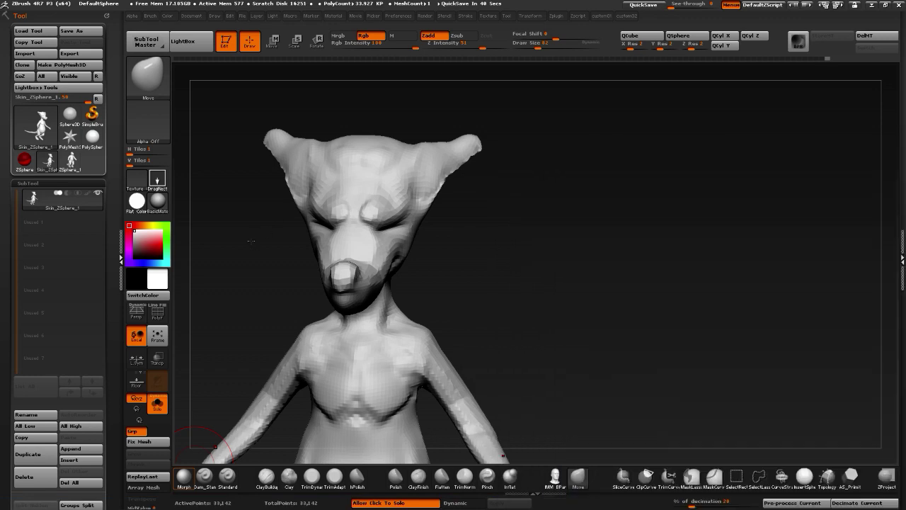
Build up the back of the skull behind the ears and the rear of the neck with the Clay brush
mouse_move(202, 446)
mouse_down()
mouse_move(226, 239)
mouse_move(247, 219)
mouse_move(244, 205)
mouse_move(281, 206)
mouse_up()
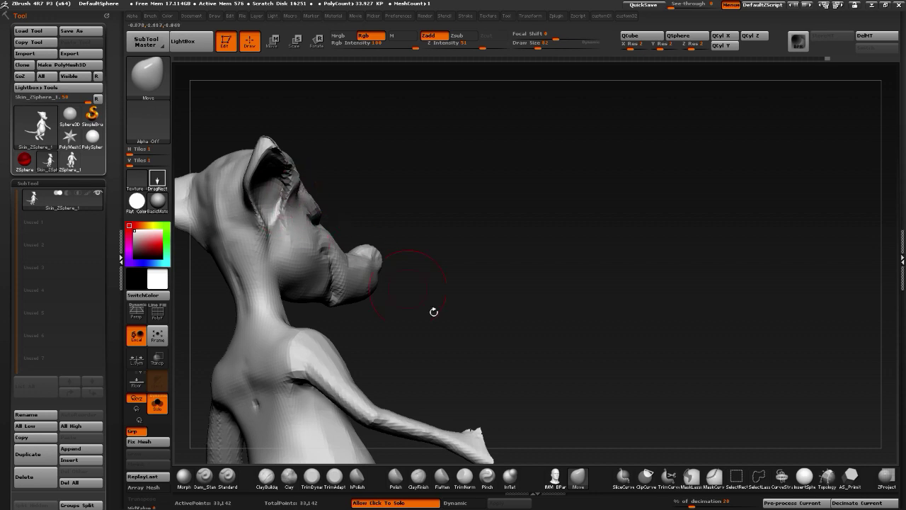
mouse_move(433, 311)
mouse_down()
mouse_move(263, 234)
mouse_move(276, 238)
mouse_up()
drag(200, 323, 392, 301)
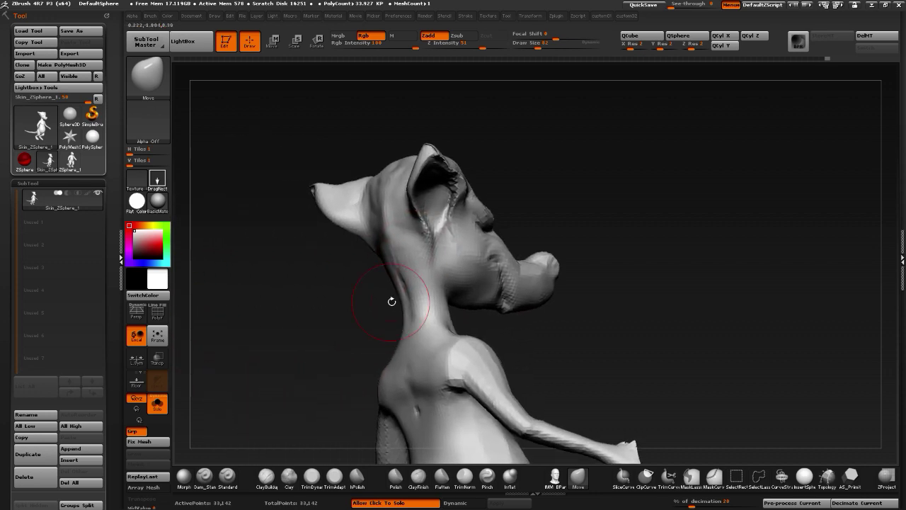
click(286, 479)
drag(201, 312, 241, 276)
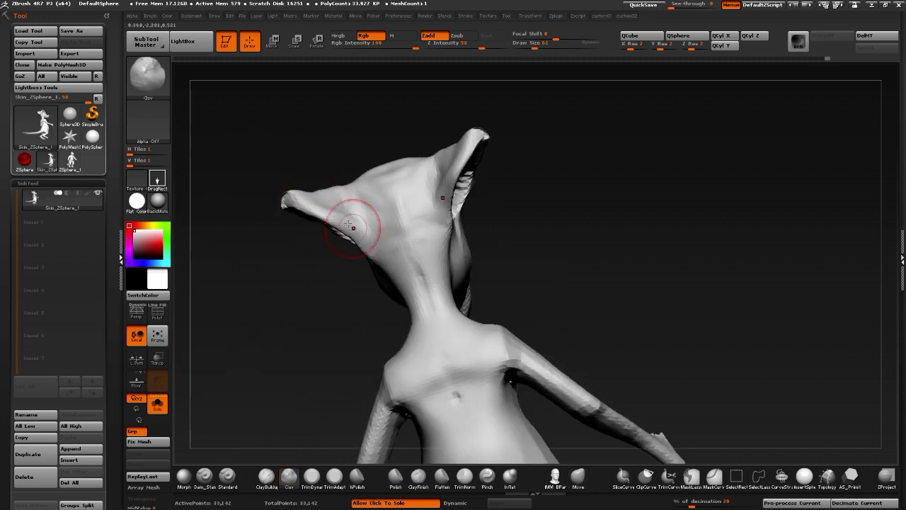
mouse_move(354, 229)
mouse_down()
mouse_move(369, 247)
mouse_move(383, 238)
mouse_up()
mouse_move(360, 196)
mouse_down()
mouse_move(371, 249)
mouse_move(372, 203)
mouse_up()
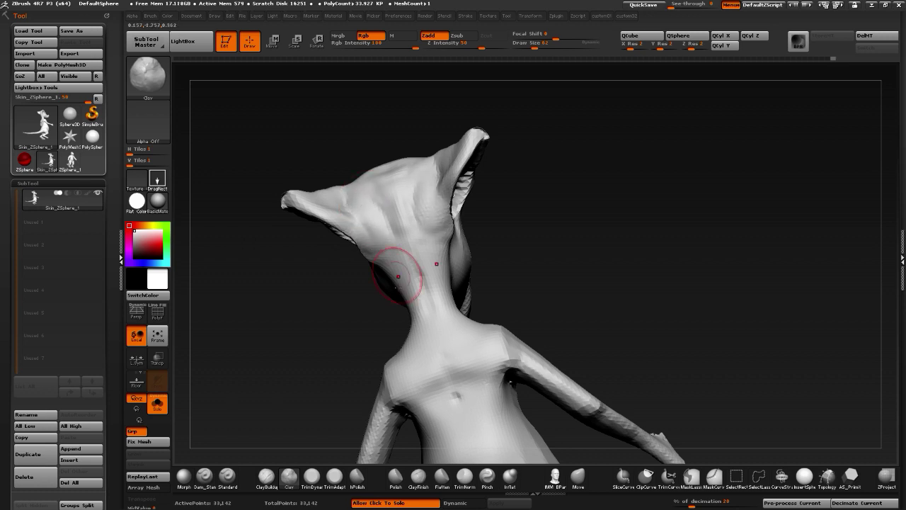
drag(303, 287, 342, 280)
mouse_move(404, 285)
mouse_down()
mouse_move(418, 325)
mouse_move(388, 278)
mouse_up()
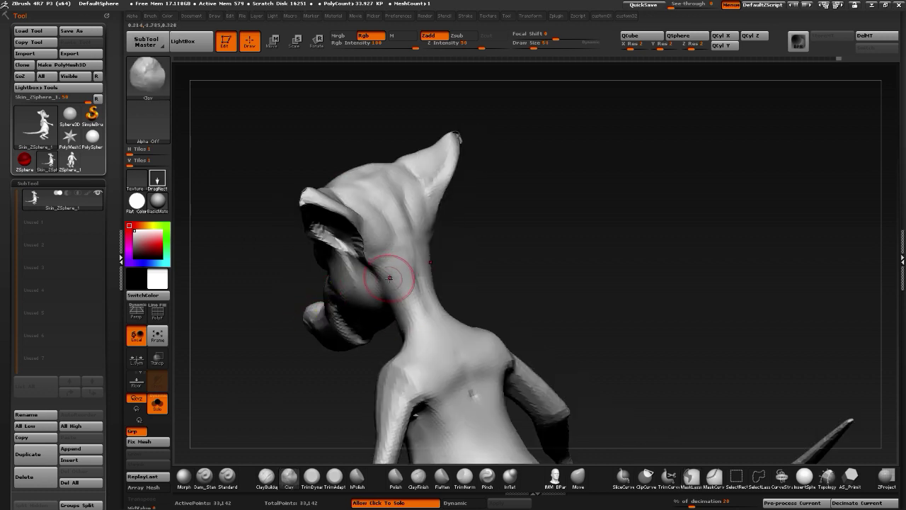
Add volume to the jaw corner, neck muscles and upper chest with a smaller Clay brush
drag(299, 366, 351, 311)
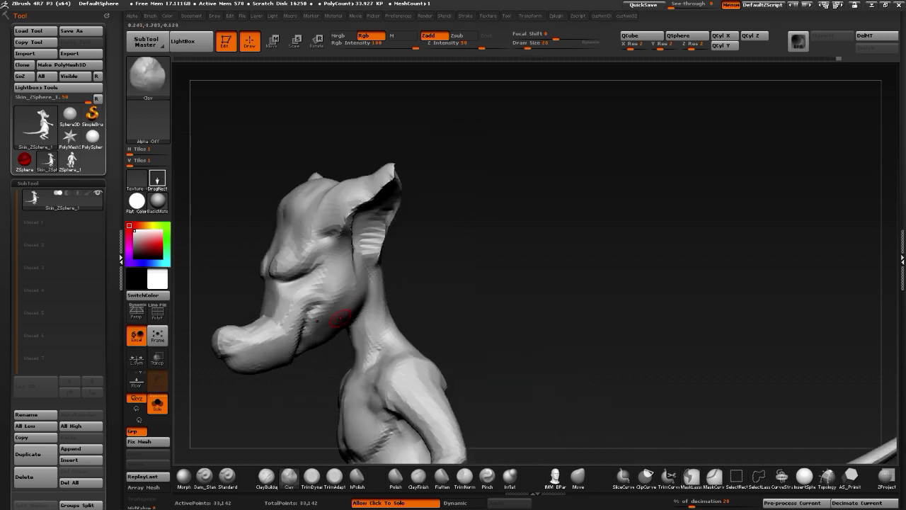
drag(283, 386, 327, 342)
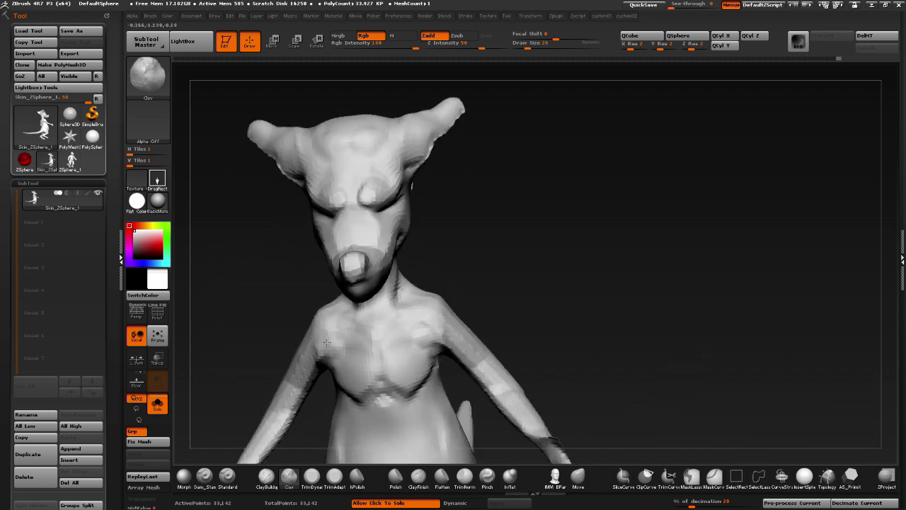
drag(229, 332, 276, 327)
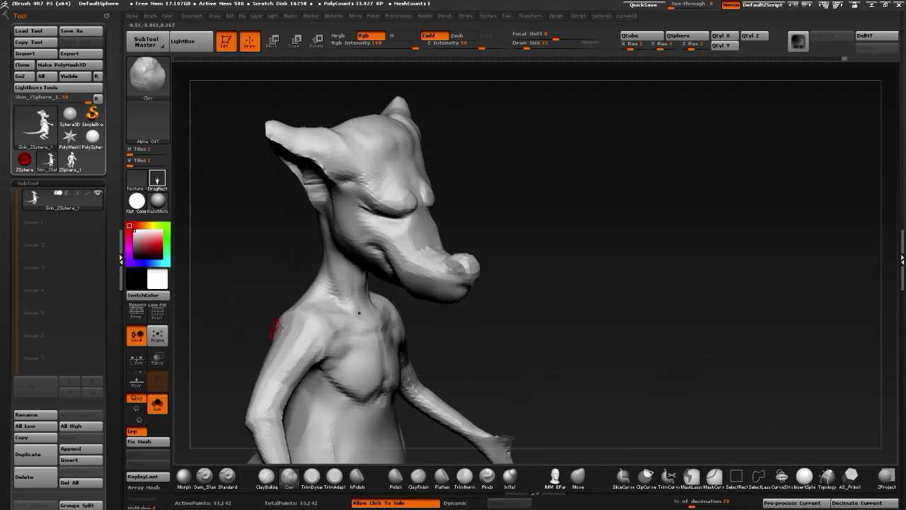
Carve the hollow at the base of the throat with the Dam_Standard brush
click(203, 476)
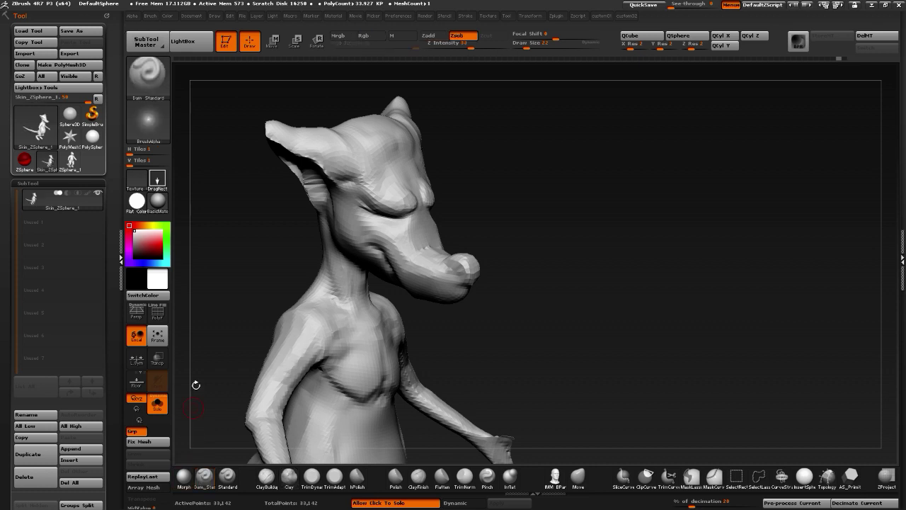
drag(197, 384, 295, 303)
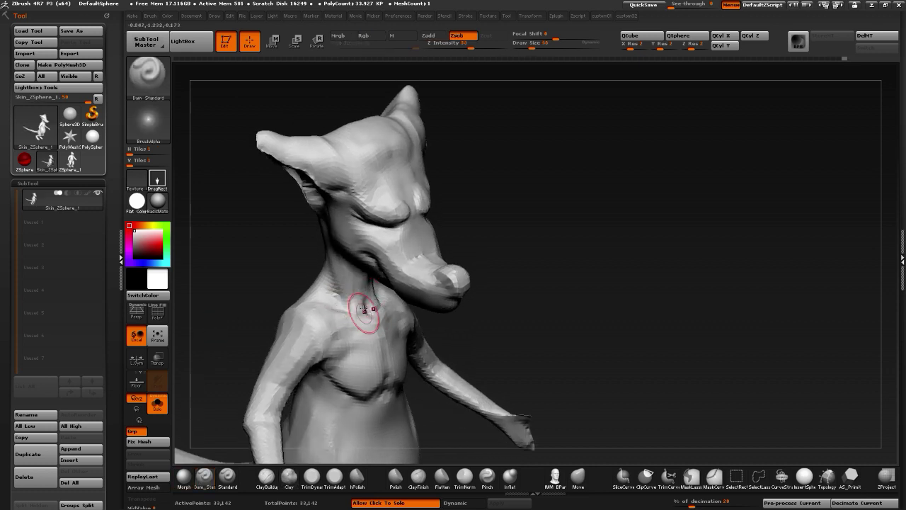
drag(272, 291, 288, 317)
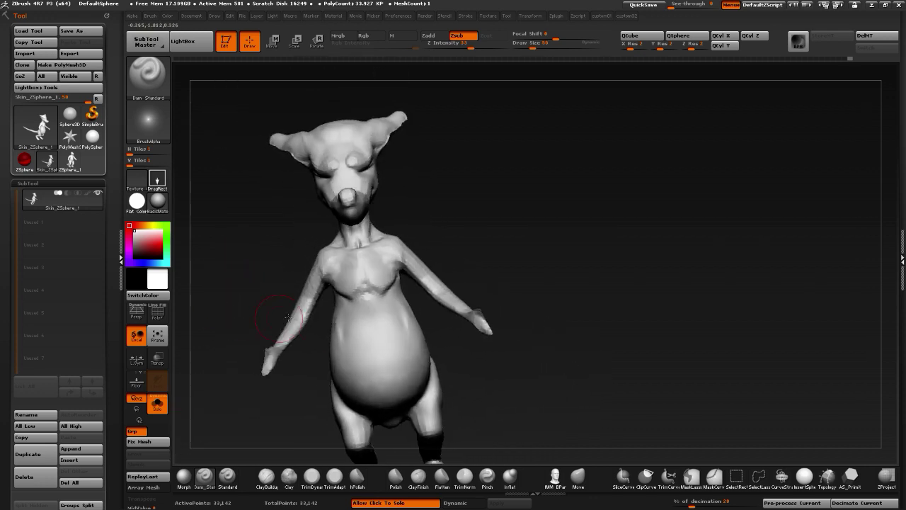
Add volume to the belly below the chest with the Clay brush
click(288, 476)
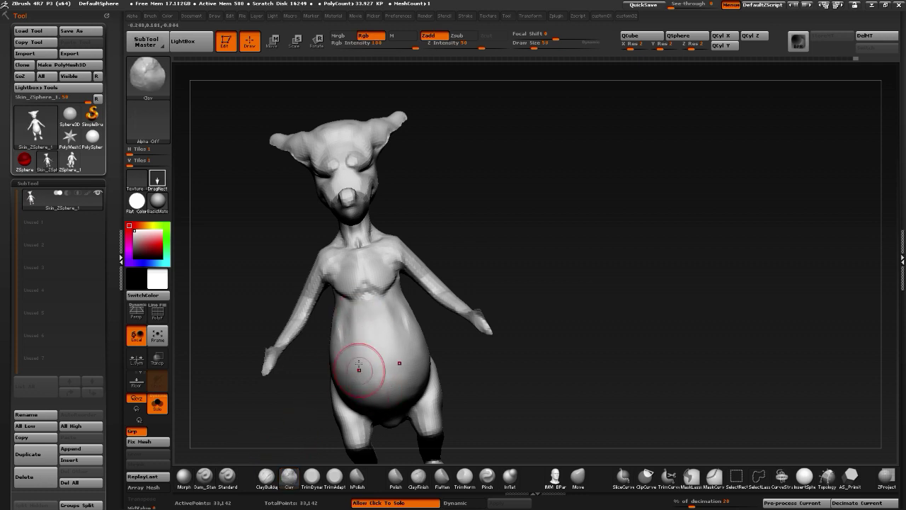
drag(196, 315, 354, 344)
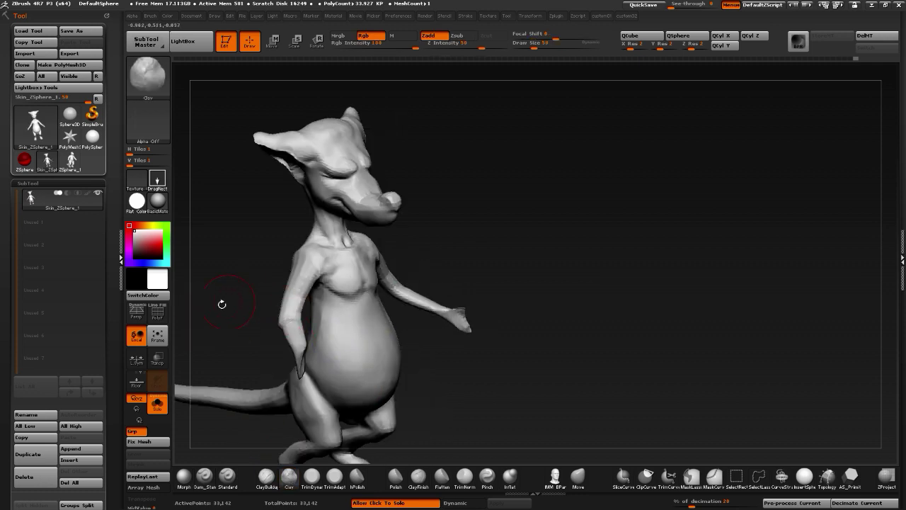
mouse_move(222, 304)
mouse_down()
mouse_move(242, 330)
mouse_move(255, 316)
mouse_up()
mouse_move(266, 277)
mouse_down()
mouse_move(206, 304)
mouse_move(264, 281)
mouse_move(281, 306)
mouse_up()
Carve collarbone creases across the upper chest with a smaller Dam_Standard brush
click(183, 477)
click(204, 476)
key(bracketleft)
key(bracketleft)
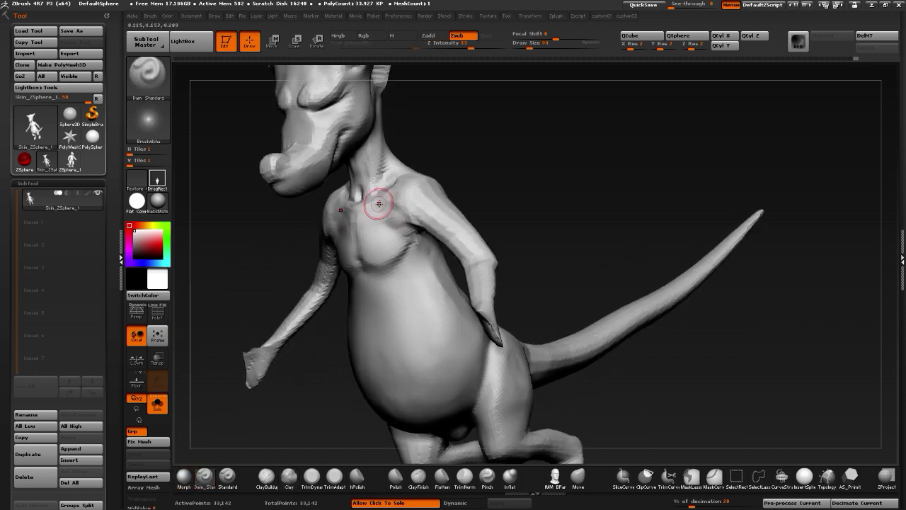
key(shift)
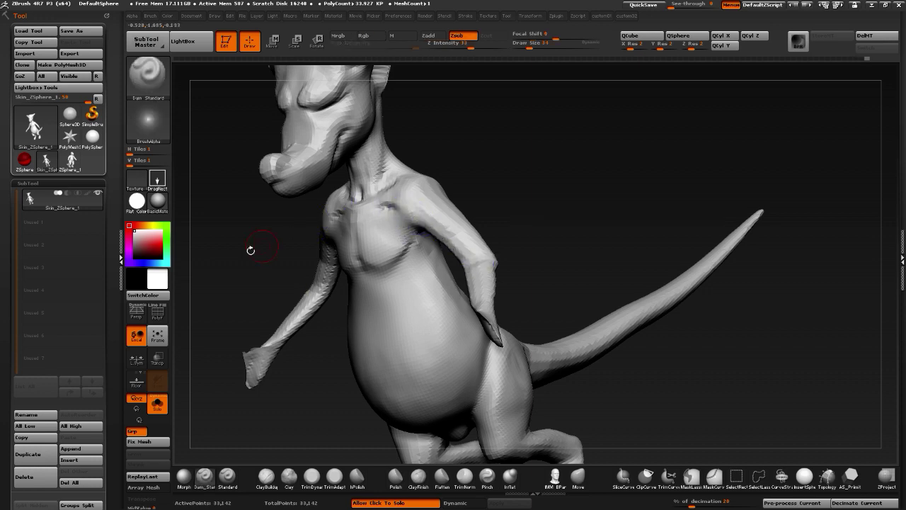
drag(248, 250, 342, 293)
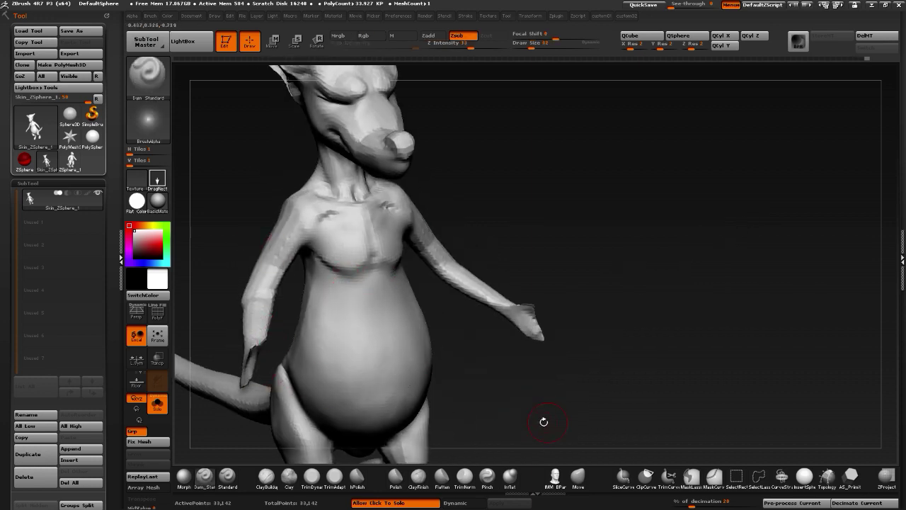
Try to reshape the torso with a larger Move brush, and undo the strokes
drag(545, 421, 495, 447)
click(579, 476)
alt+drag(564, 424, 546, 383)
mouse_move(264, 352)
mouse_down()
mouse_move(306, 327)
mouse_move(283, 322)
mouse_up()
drag(349, 309, 359, 273)
key(ctrl+z)
key(ctrl+z)
Reshape the back and upper body from the side with the Move brush, and smooth the shoulder and arm
drag(262, 289, 320, 282)
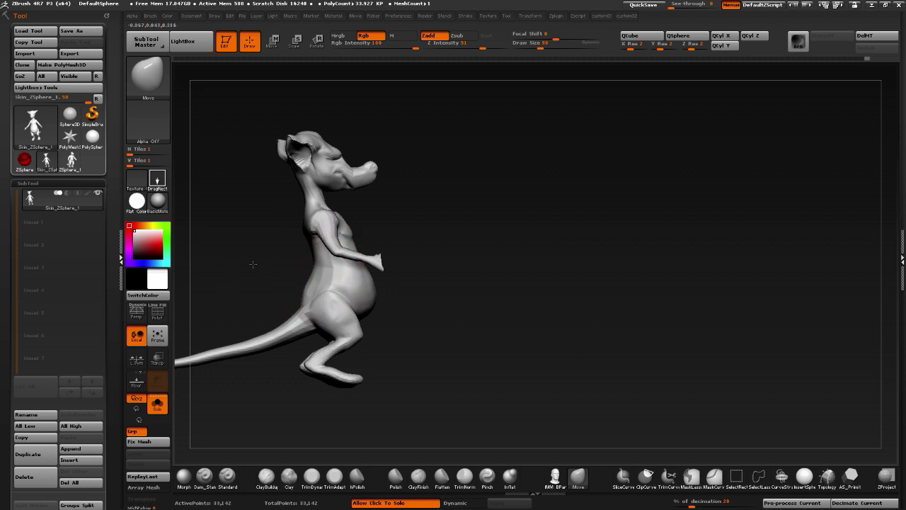
drag(253, 262, 374, 319)
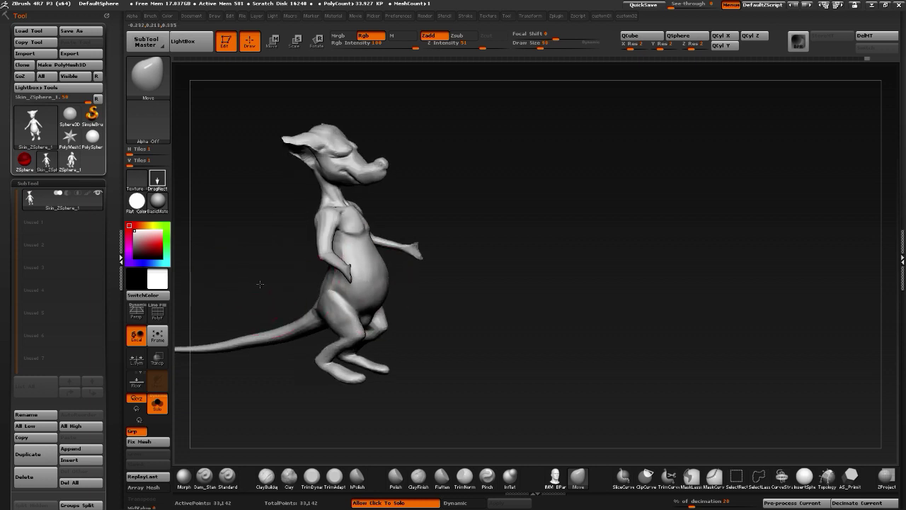
drag(260, 284, 259, 303)
mouse_move(329, 441)
shift+mouse_down()
mouse_move(306, 417)
mouse_move(384, 358)
shift+mouse_up()
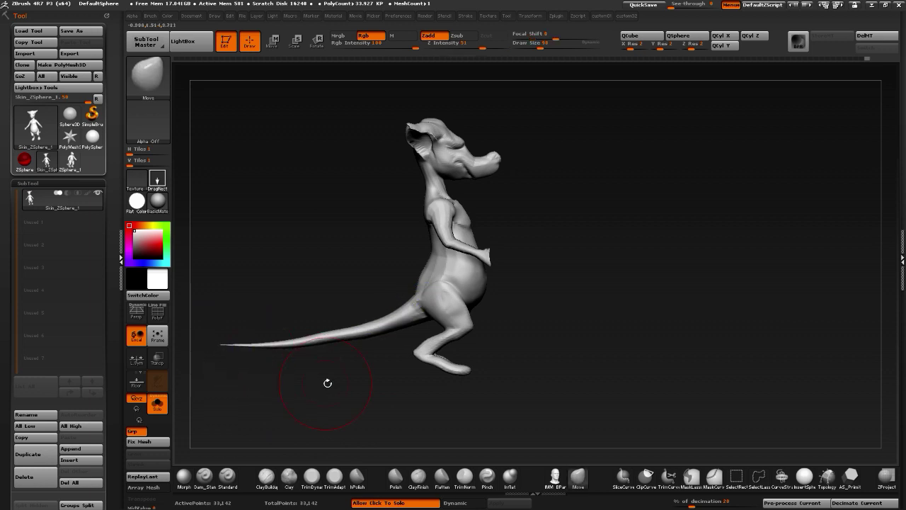
mouse_move(325, 382)
mouse_down()
mouse_move(338, 356)
mouse_move(332, 228)
mouse_move(415, 239)
mouse_up()
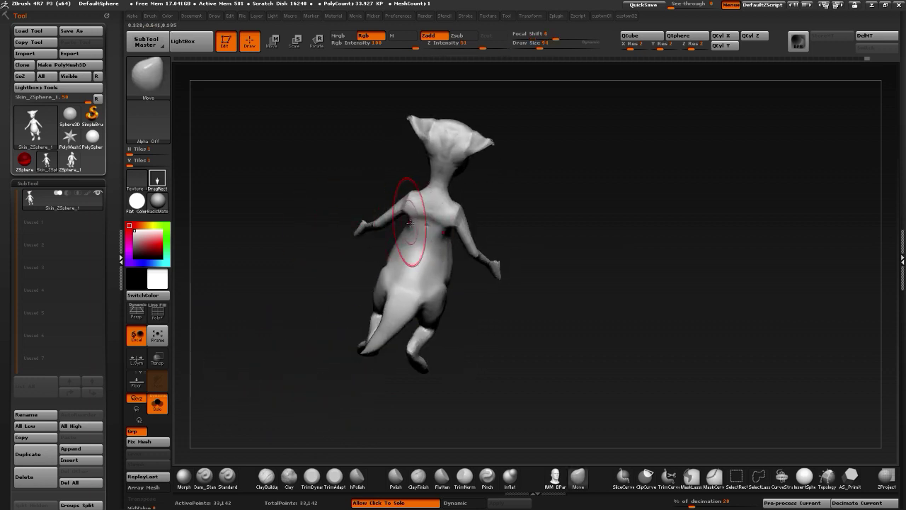
mouse_move(326, 179)
mouse_down()
mouse_move(362, 194)
mouse_move(375, 230)
mouse_up()
mouse_move(458, 217)
shift+mouse_down()
mouse_move(477, 263)
mouse_move(495, 275)
shift+mouse_up()
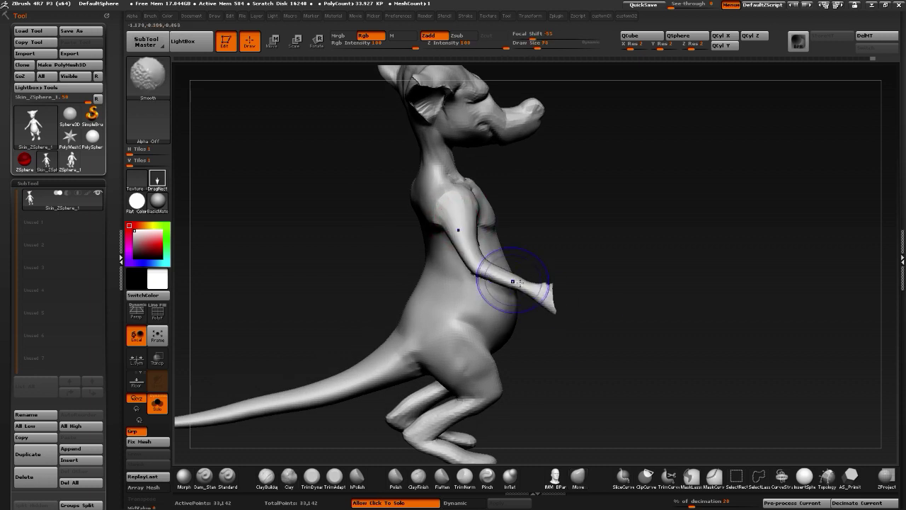
Adjust the legs with a smaller Move brush and smooth the area around the knees
mouse_move(283, 228)
mouse_down()
mouse_move(337, 235)
mouse_move(484, 223)
mouse_move(514, 207)
mouse_move(520, 219)
mouse_up()
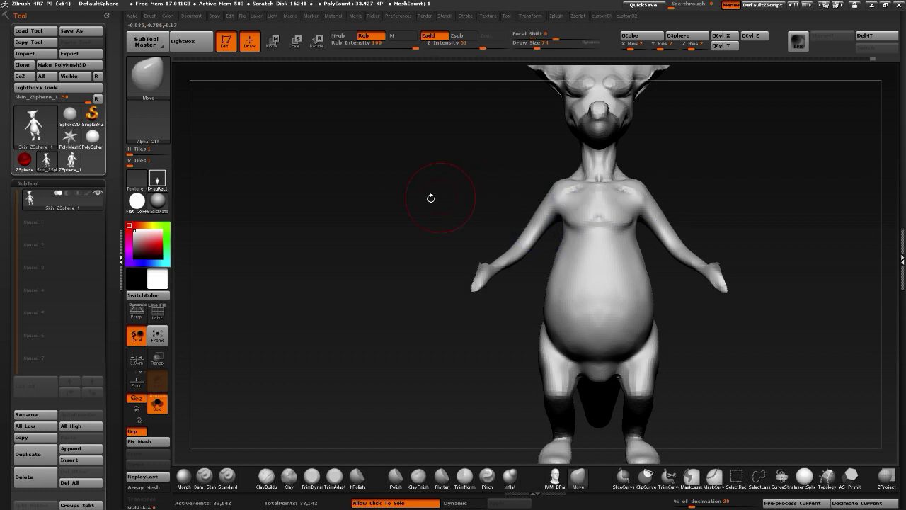
mouse_move(392, 191)
alt+mouse_down()
mouse_move(343, 216)
mouse_move(285, 211)
alt+mouse_up()
drag(340, 319, 367, 286)
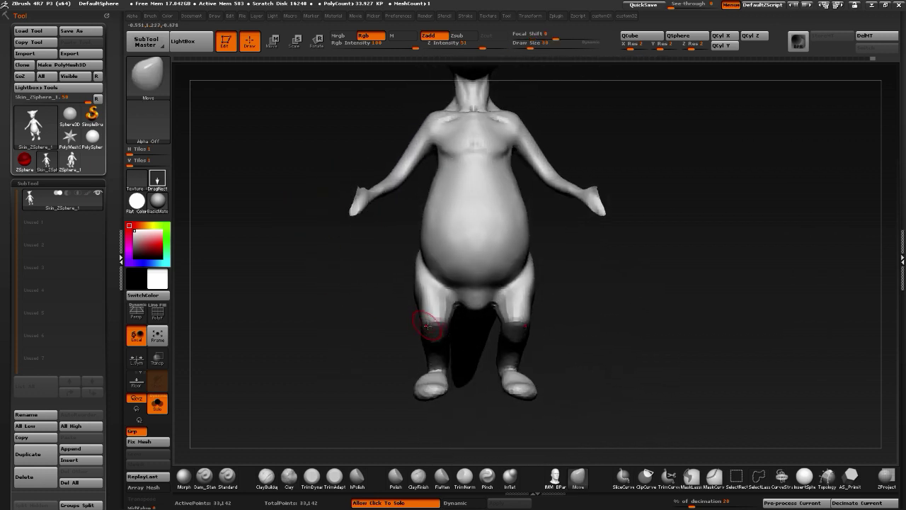
key(shift)
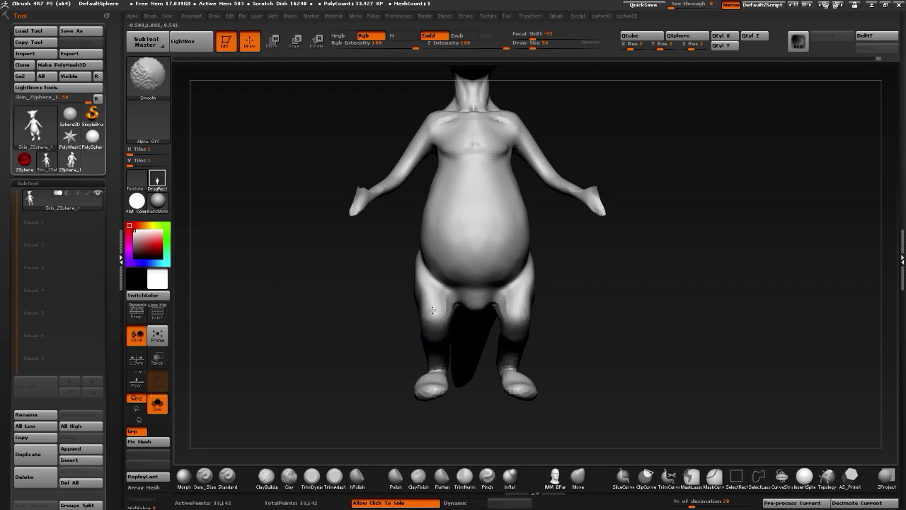
mouse_move(360, 350)
mouse_down()
mouse_move(399, 312)
mouse_move(284, 255)
mouse_move(314, 271)
mouse_up()
drag(259, 317, 471, 428)
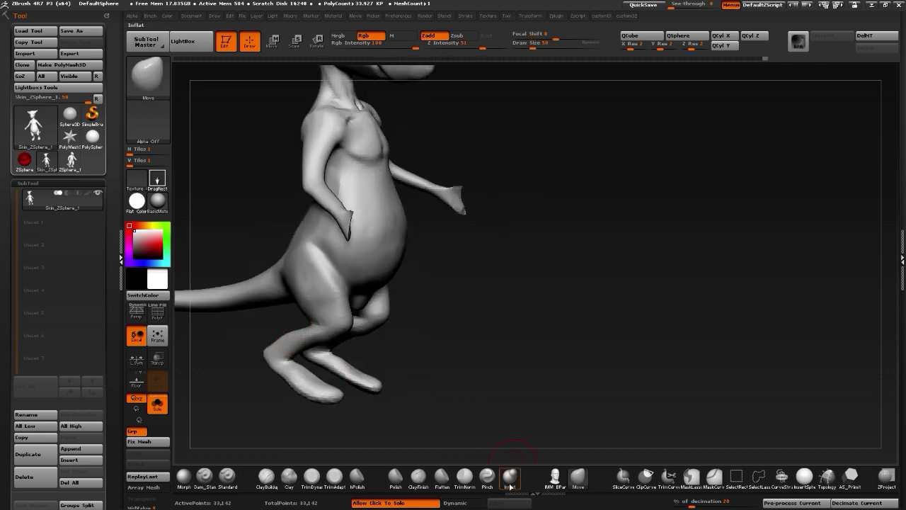
Carve toe separations into the front of the feet with the Dam_Standard brush, and smooth the hands
drag(353, 405, 363, 380)
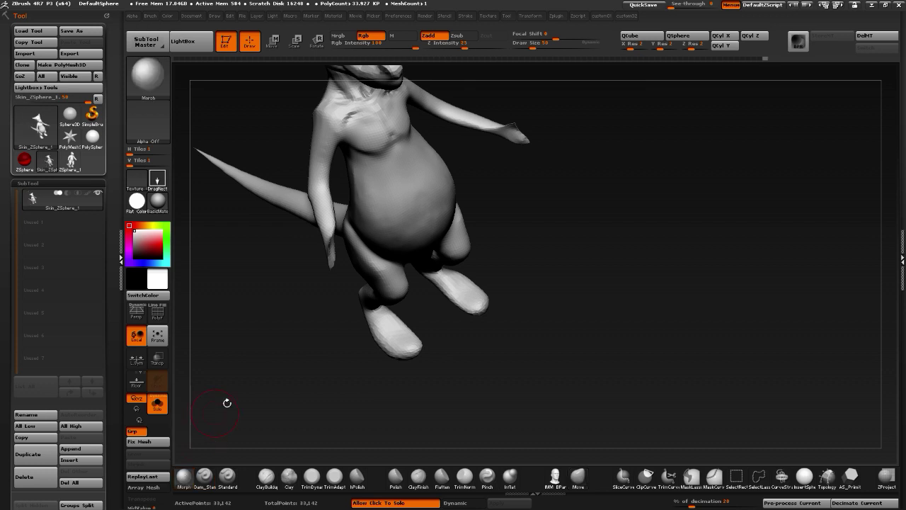
click(203, 476)
alt+drag(291, 363, 323, 378)
mouse_move(405, 354)
mouse_down()
mouse_move(420, 368)
mouse_move(400, 371)
mouse_up()
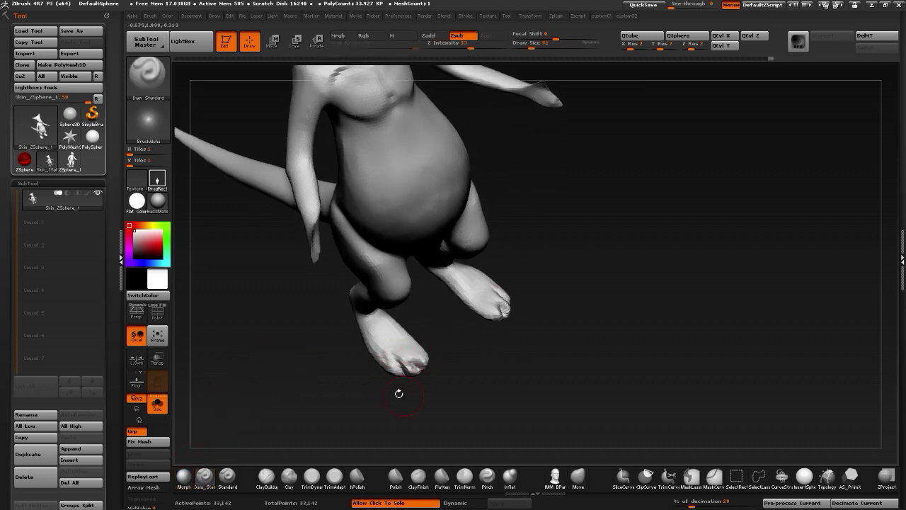
mouse_move(322, 364)
mouse_down()
mouse_move(316, 355)
mouse_move(329, 344)
mouse_move(322, 357)
mouse_up()
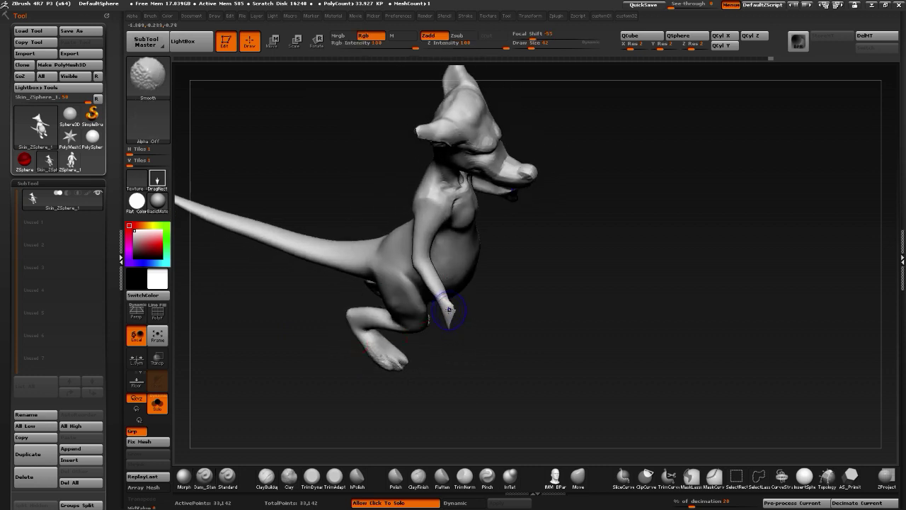
shift+drag(487, 380, 424, 289)
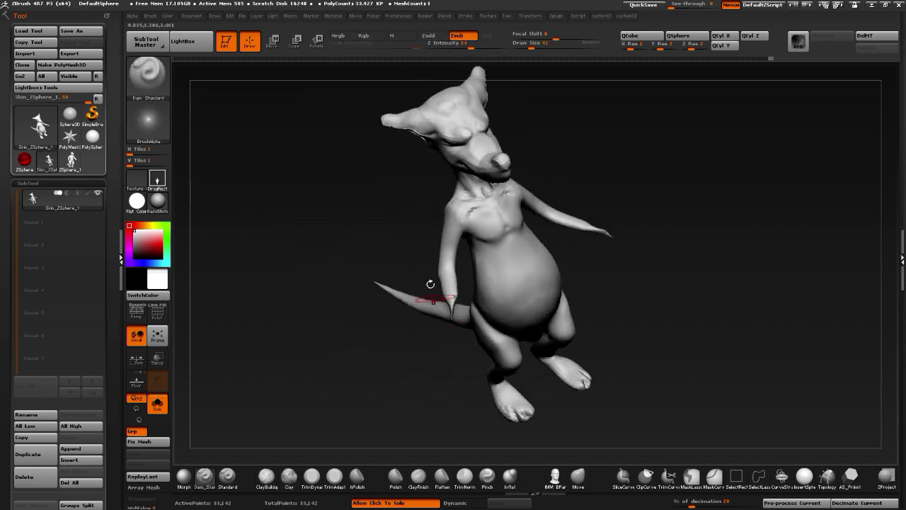
Reshape the neck base, shoulders and chest with a much larger Move brush
alt+drag(344, 172, 446, 256)
key(bracketright)
key(bracketright)
key(bracketright)
key(bracketright)
drag(488, 277, 432, 254)
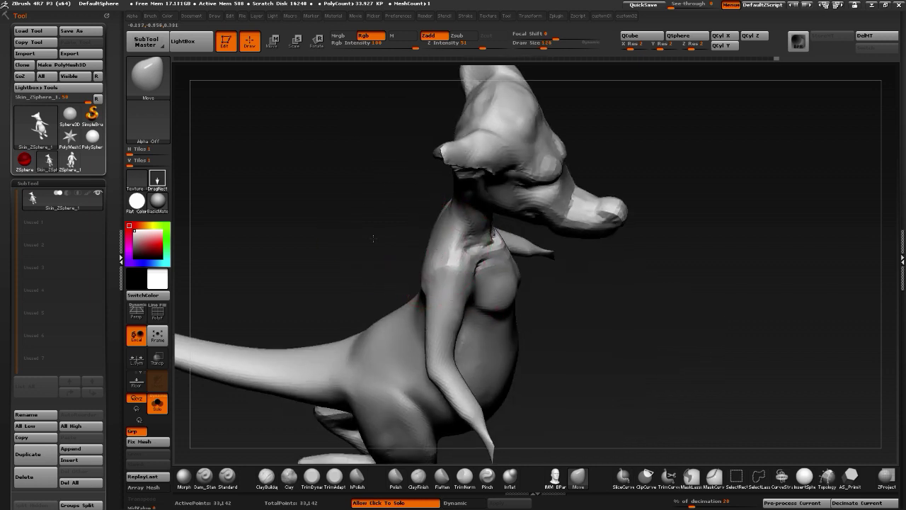
drag(372, 238, 379, 177)
drag(502, 332, 493, 327)
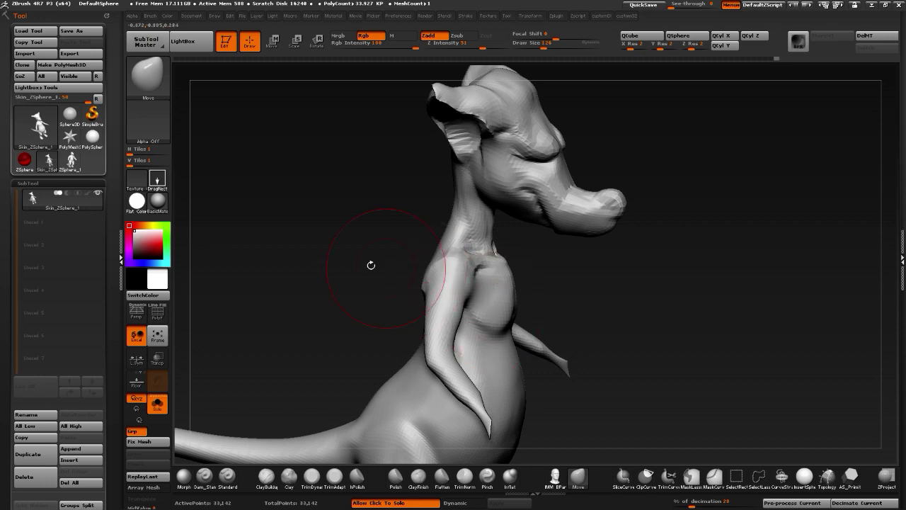
Undo the trial stroke on the belly and adjust the hips and tail base with a smaller Move brush
mouse_move(371, 265)
mouse_down()
mouse_move(340, 271)
mouse_move(414, 348)
mouse_move(279, 259)
mouse_move(451, 337)
mouse_up()
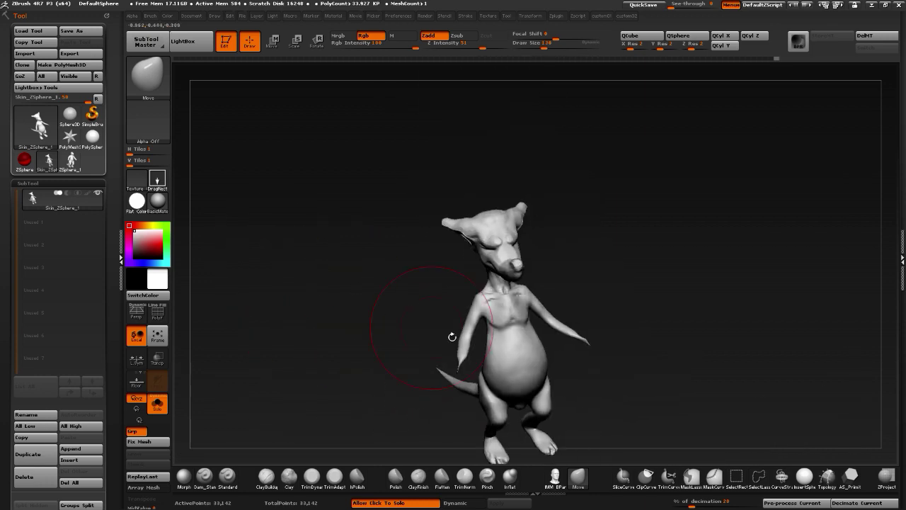
mouse_move(504, 358)
mouse_down()
mouse_move(496, 347)
mouse_move(502, 367)
mouse_up()
key(ctrl+z)
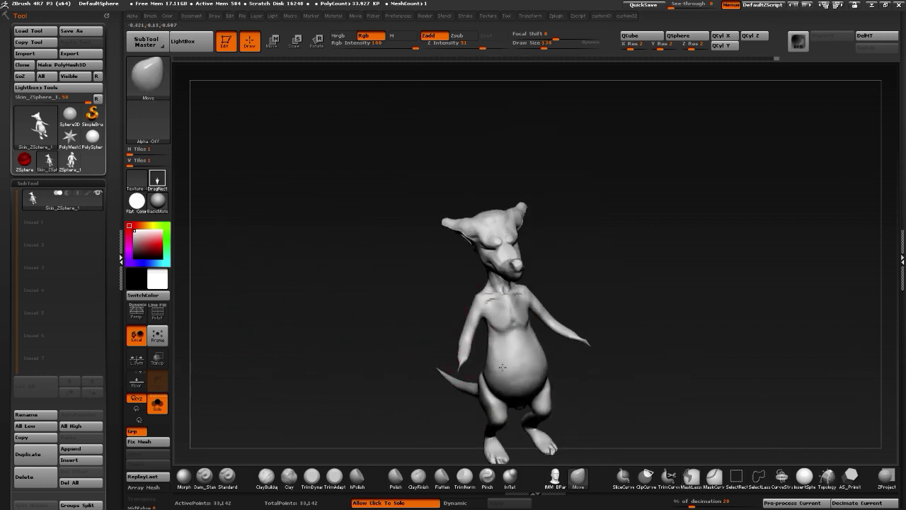
mouse_move(404, 330)
mouse_down()
mouse_move(368, 332)
mouse_move(386, 337)
mouse_move(386, 303)
mouse_up()
key([)
drag(479, 352, 453, 368)
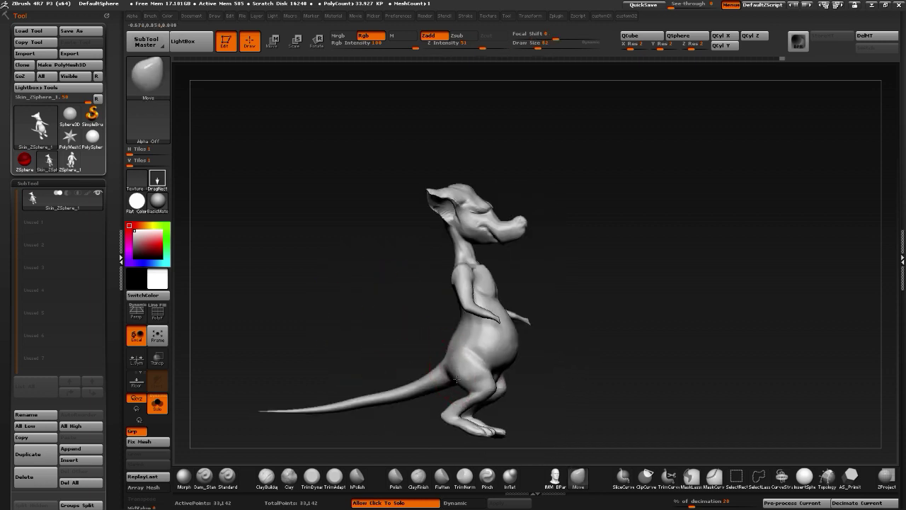
Reshape the nose tip with a small Move brush and smooth the front of the snout
drag(378, 332, 371, 292)
alt+drag(371, 292, 372, 346)
shift+drag(306, 271, 279, 250)
alt+drag(279, 249, 337, 424)
key([)
mouse_move(375, 208)
mouse_down()
mouse_move(349, 195)
mouse_move(367, 181)
mouse_move(332, 197)
mouse_move(368, 194)
mouse_up()
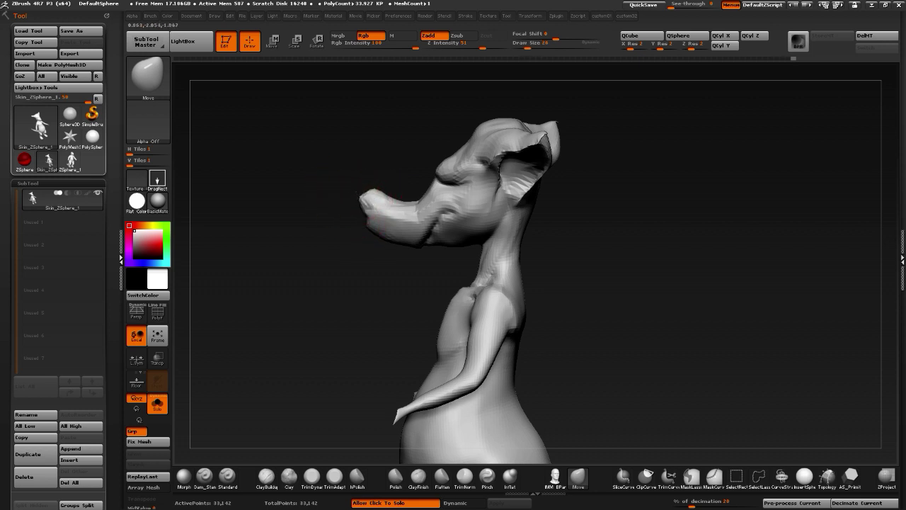
drag(319, 197, 346, 195)
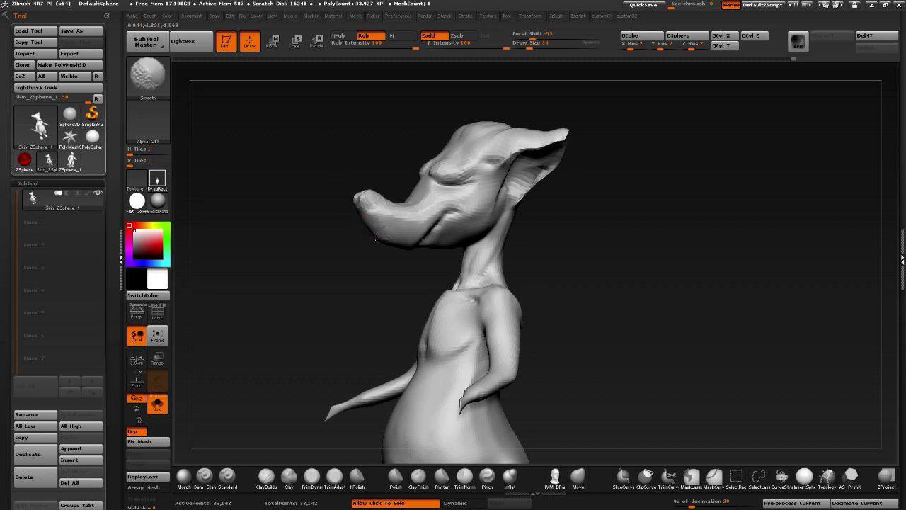
drag(316, 225, 359, 206)
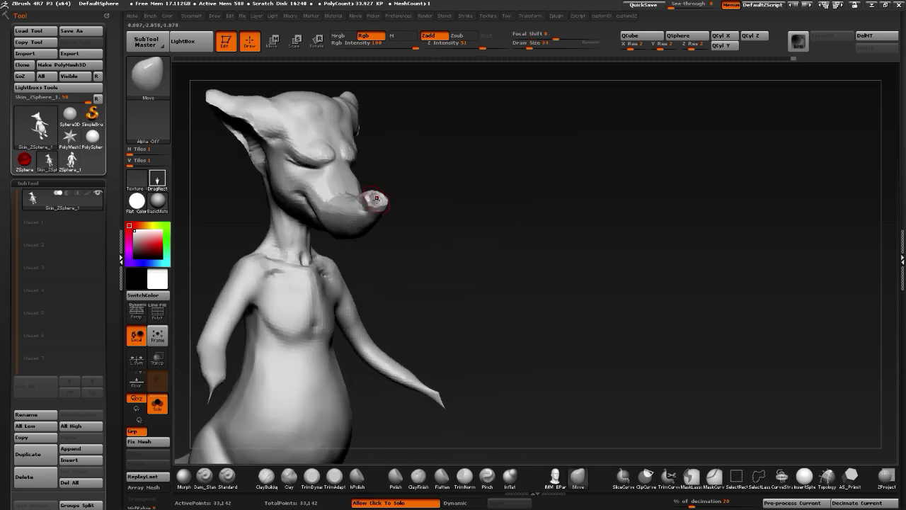
drag(442, 256, 492, 252)
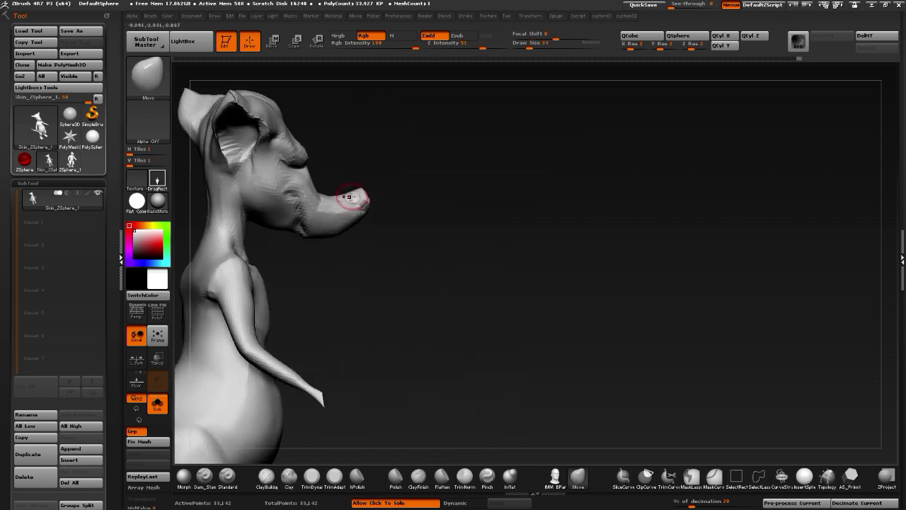
Refine the underside and sides of the snout around the mouth with a larger Move brush
drag(427, 234, 366, 236)
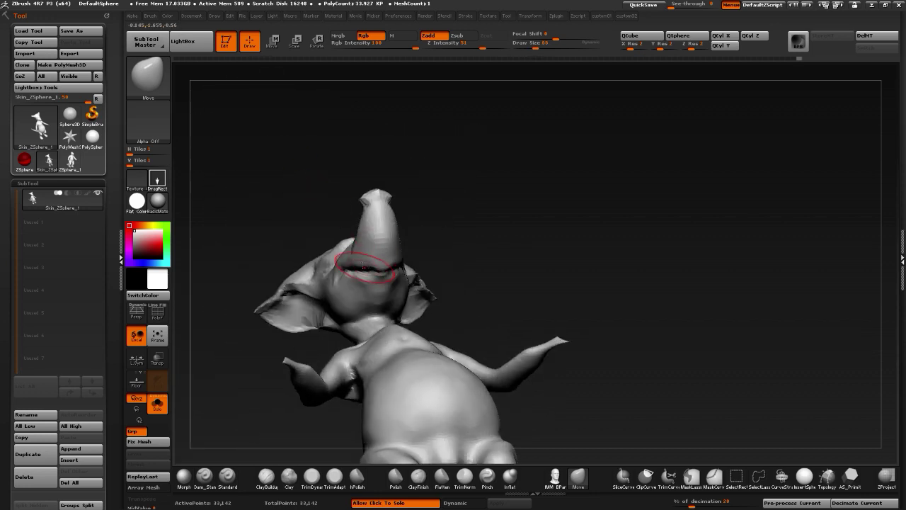
drag(232, 208, 340, 223)
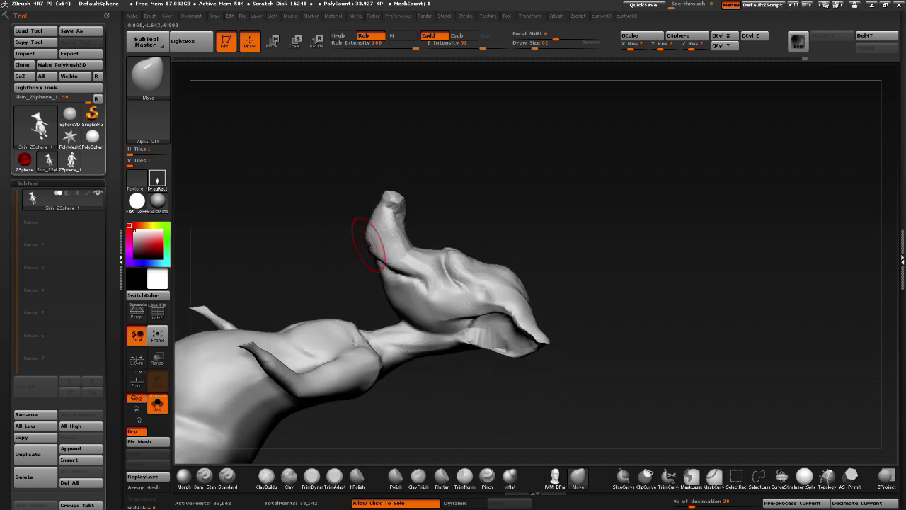
drag(306, 229, 351, 258)
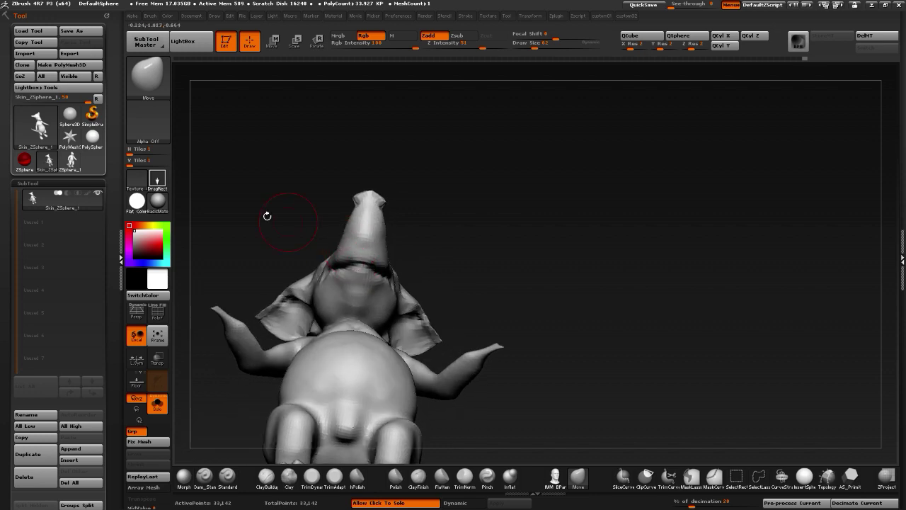
drag(267, 216, 387, 229)
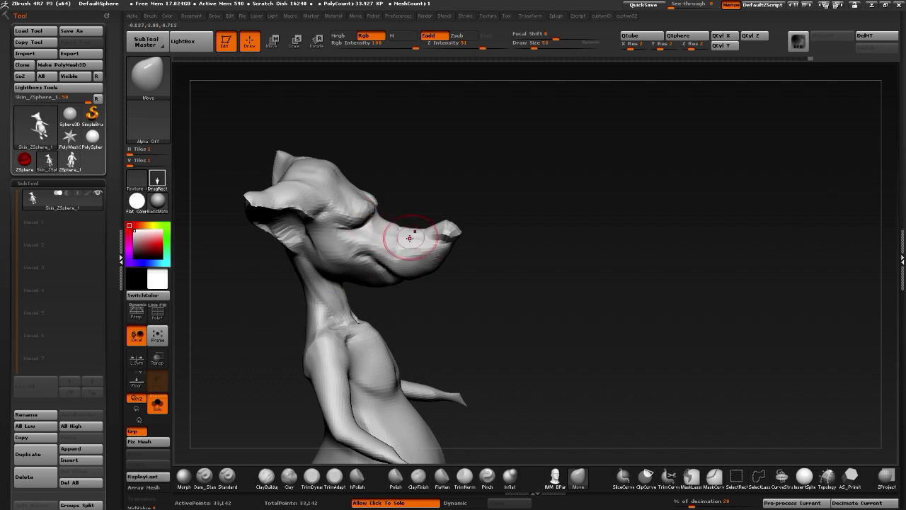
drag(409, 237, 342, 262)
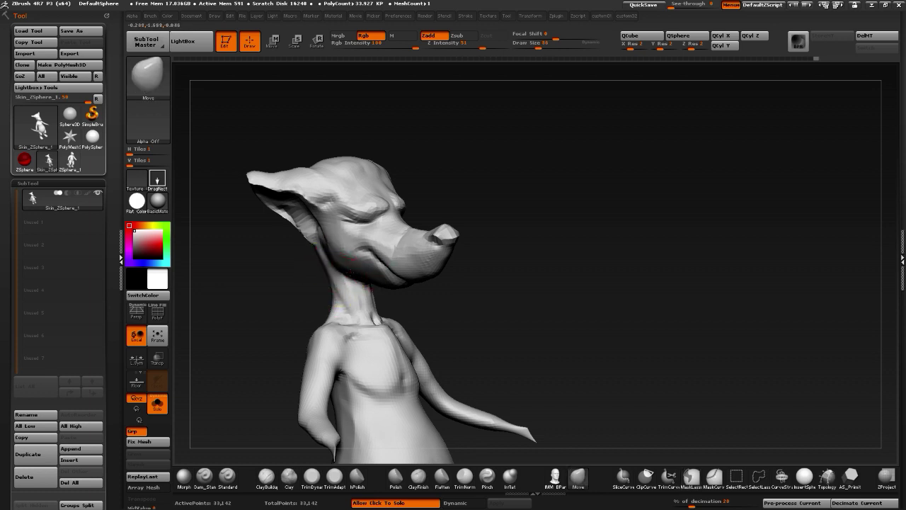
Adjust the neck and jaw with a larger Move brush, and reshape and smooth the ears
drag(342, 285, 336, 264)
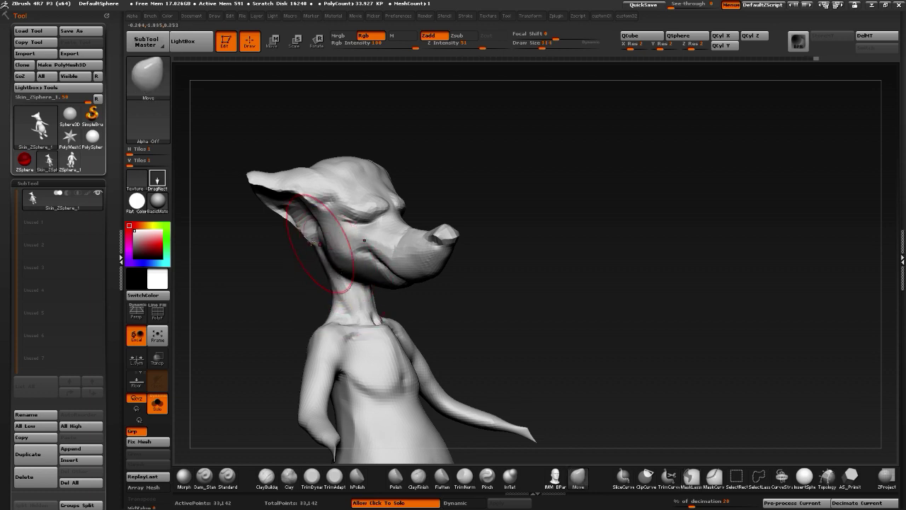
mouse_move(237, 247)
mouse_down()
mouse_move(287, 237)
mouse_move(318, 199)
mouse_up()
key(shift)
drag(465, 233, 300, 187)
key(shift)
key(shift)
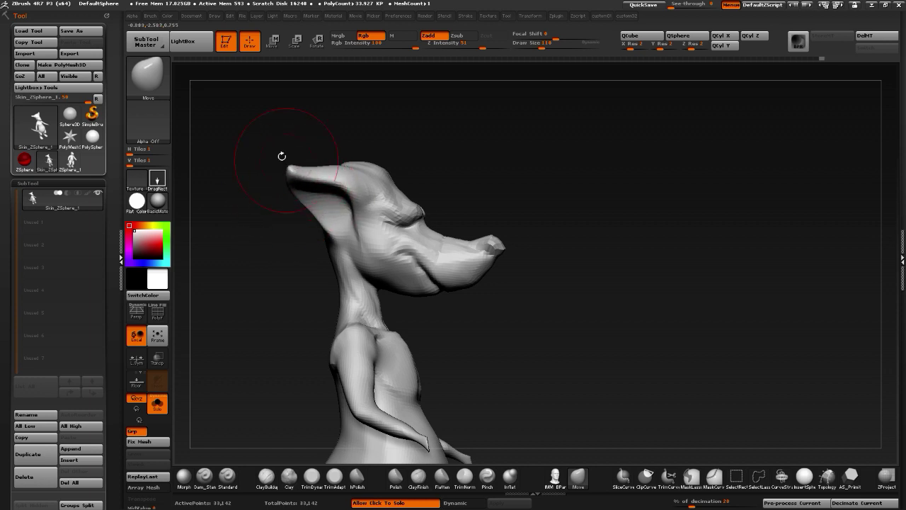
Undo the last Move stroke and reshape the top of the head between the ears
mouse_move(281, 156)
mouse_down()
mouse_move(354, 179)
mouse_move(375, 203)
mouse_up()
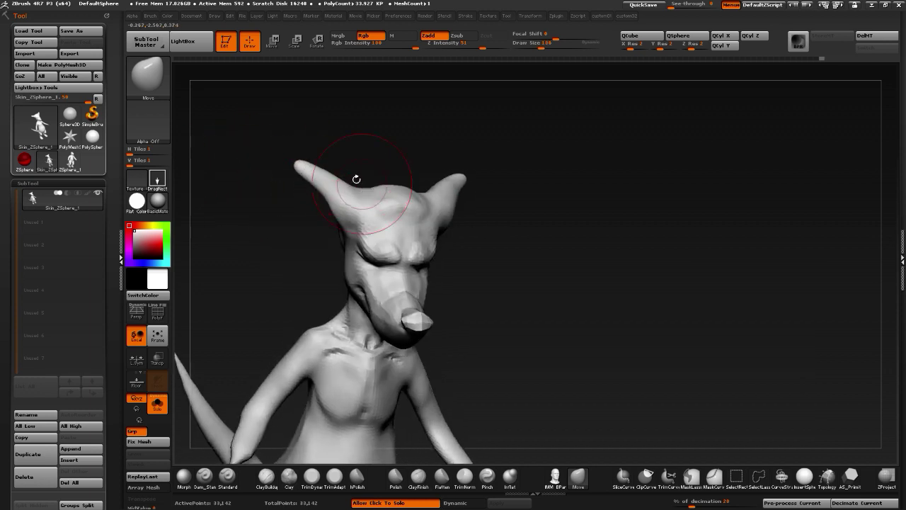
key(ctrl+z)
mouse_move(289, 187)
mouse_down()
mouse_move(257, 307)
mouse_move(364, 151)
mouse_move(353, 150)
mouse_up()
drag(328, 236, 363, 178)
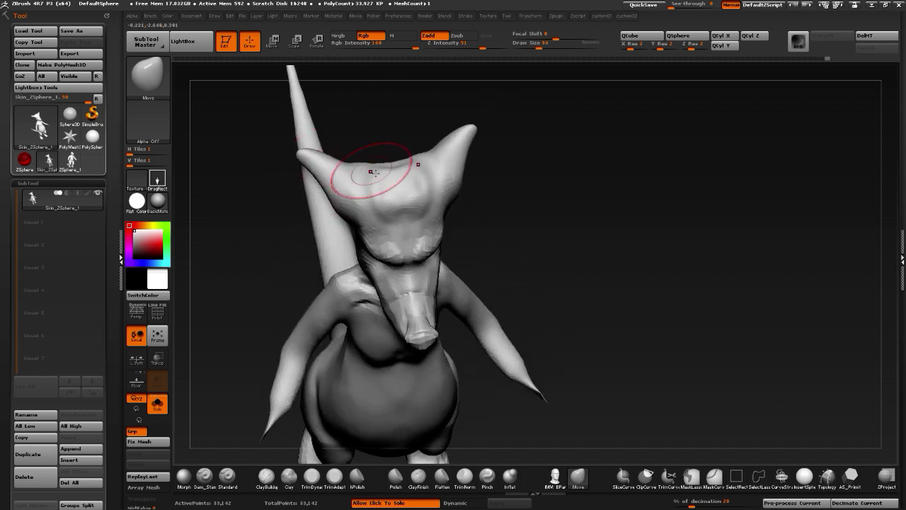
Carve creases where the ears join the top and back of the head with the Dam_Standard brush
drag(209, 326, 238, 317)
click(205, 476)
drag(200, 424, 245, 366)
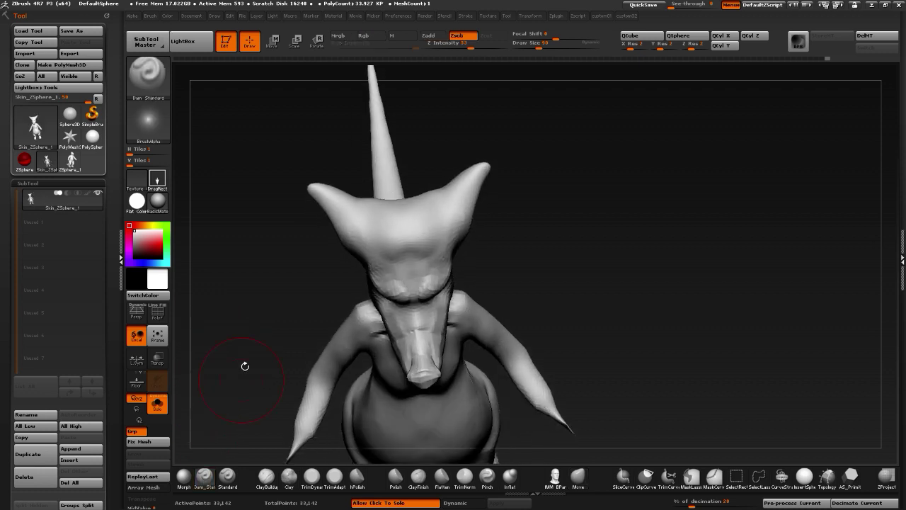
drag(317, 151, 340, 200)
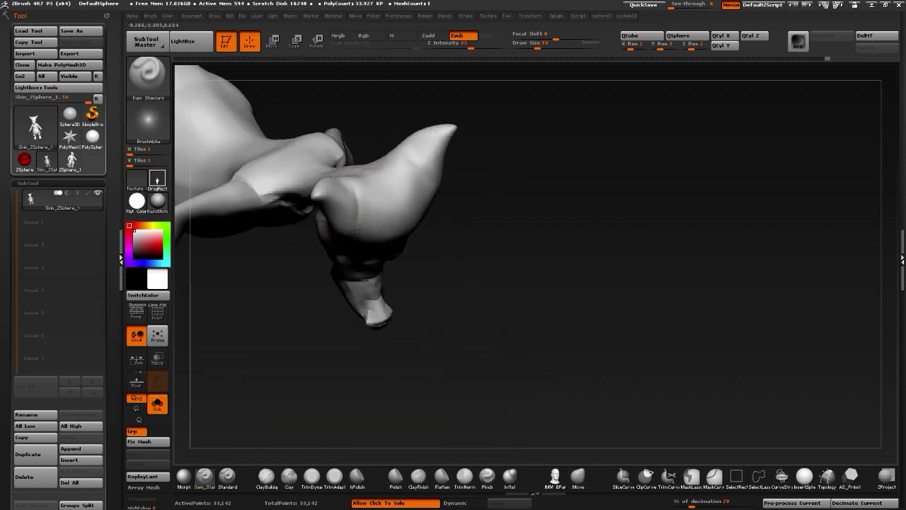
drag(471, 321, 363, 215)
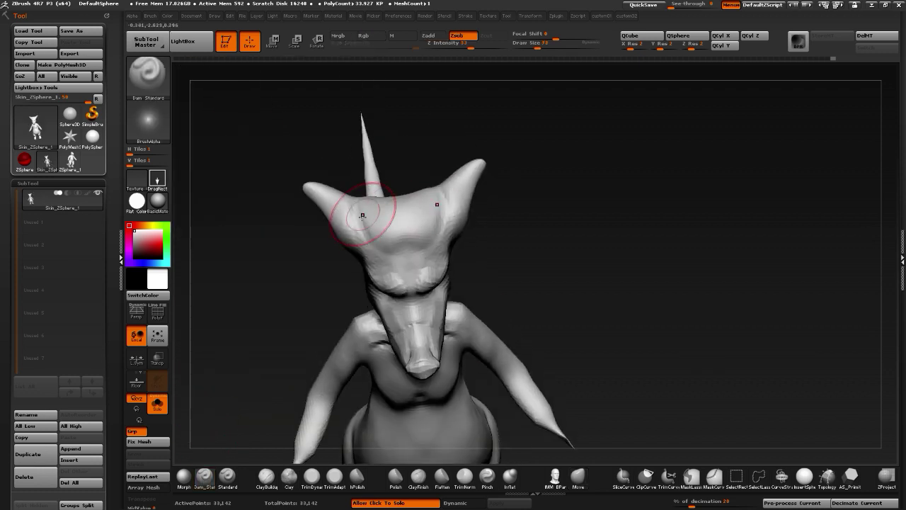
drag(245, 165, 258, 298)
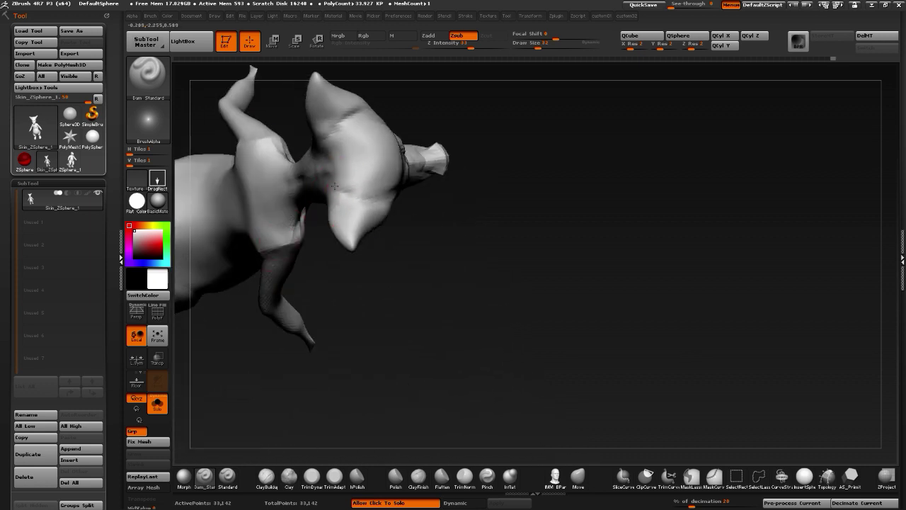
Reshape the back of the head around the ear bases with the Move brush and smooth the surface above the neck
drag(436, 229, 461, 262)
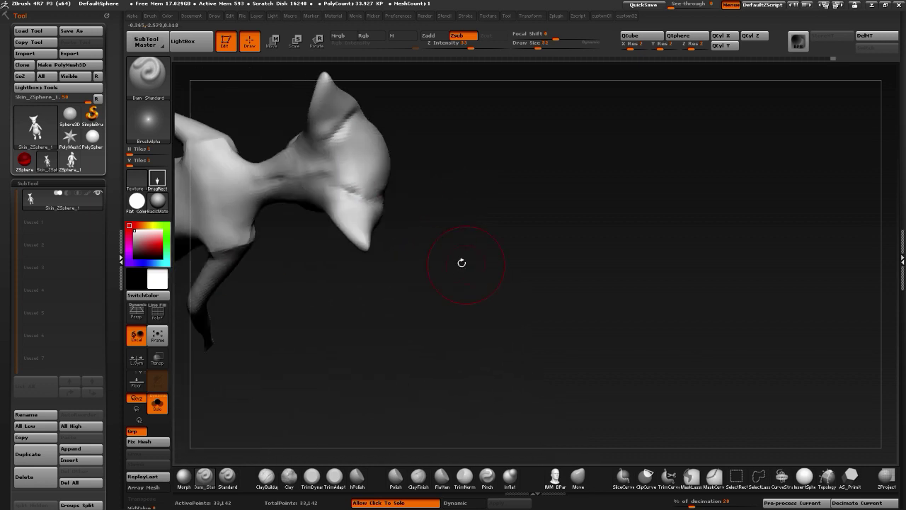
click(578, 477)
drag(463, 350, 329, 157)
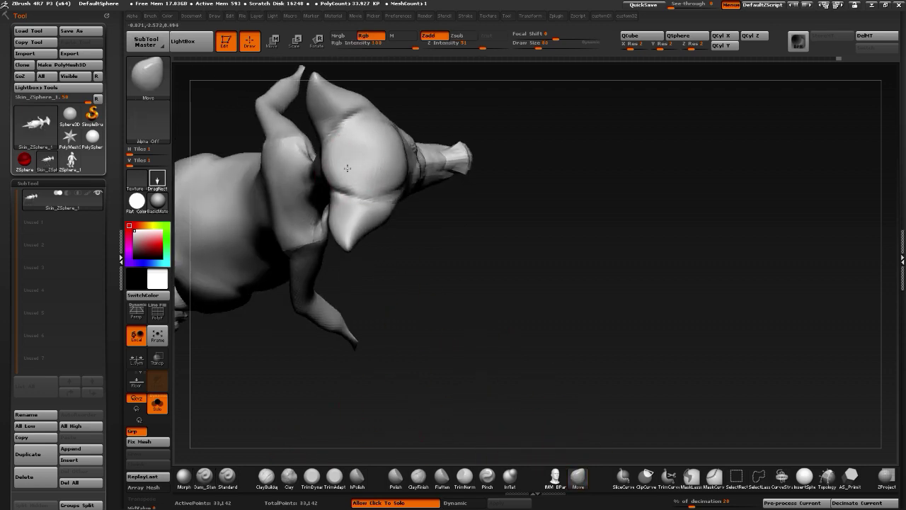
drag(482, 256, 357, 128)
mouse_move(314, 157)
mouse_down()
mouse_move(280, 124)
mouse_move(333, 150)
mouse_move(365, 195)
mouse_move(344, 235)
mouse_up()
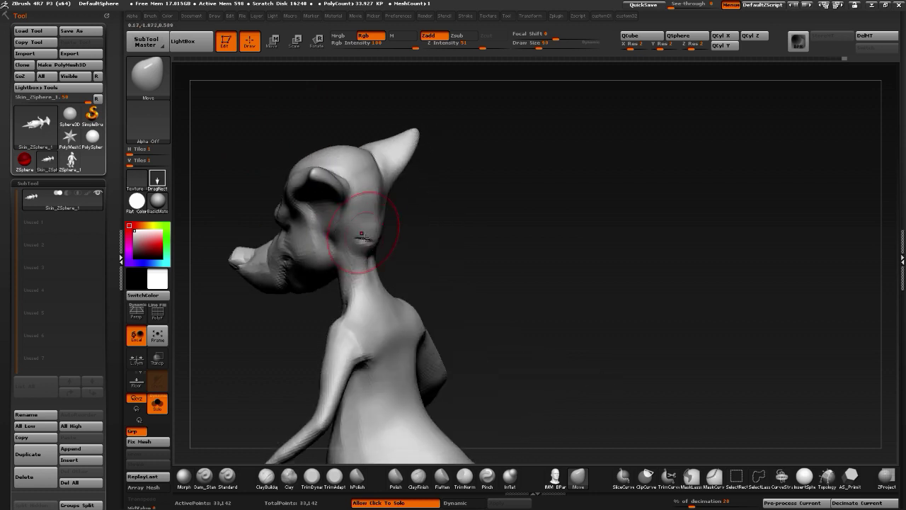
drag(456, 282, 354, 193)
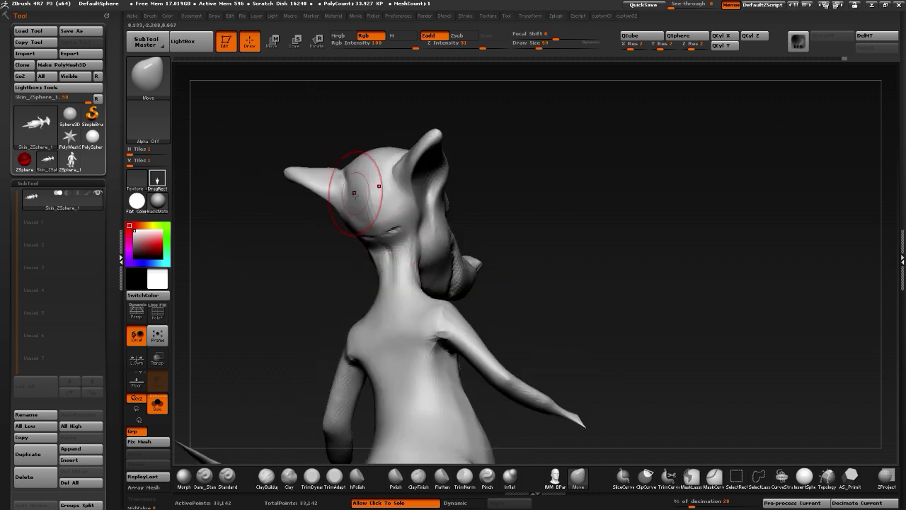
drag(300, 252, 361, 239)
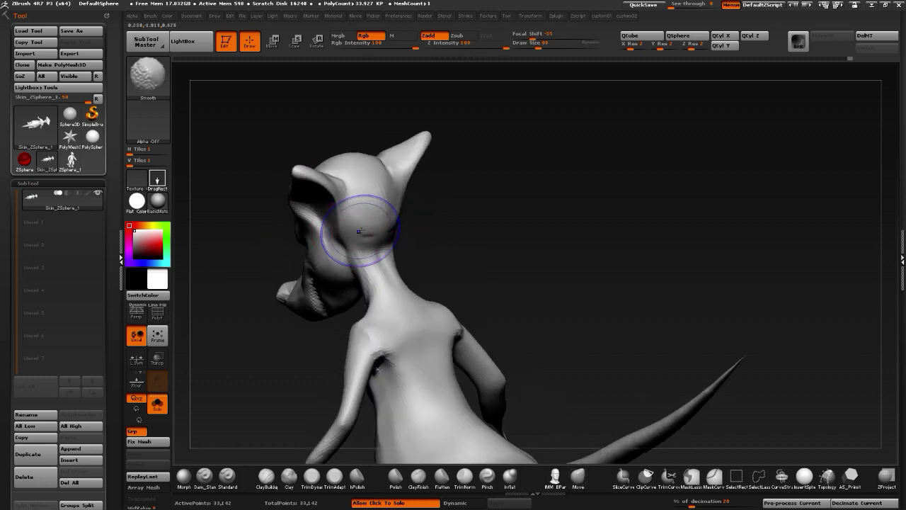
Adjust the side of the snout near the corner of the mouth with the Move brush
mouse_move(247, 289)
mouse_down()
mouse_move(292, 276)
mouse_move(255, 281)
mouse_up()
alt+drag(536, 312, 465, 284)
shift+drag(264, 336, 501, 278)
alt+drag(251, 316, 308, 274)
drag(275, 300, 237, 271)
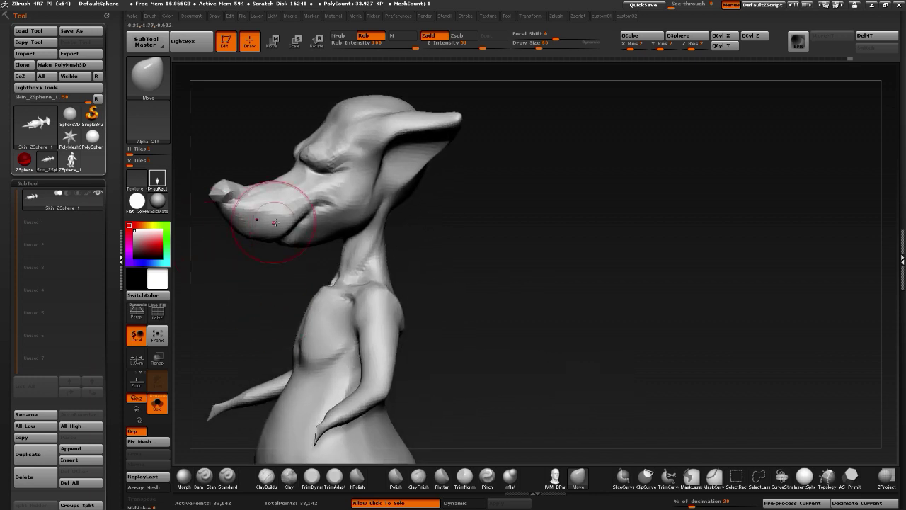
drag(283, 231, 282, 221)
Reshape the snout and its lower contour in side view with a larger Move brush
drag(249, 262, 331, 293)
mouse_move(331, 293)
mouse_down()
mouse_move(313, 292)
mouse_move(322, 287)
mouse_up()
key(])
drag(290, 261, 477, 302)
mouse_move(368, 297)
mouse_down()
mouse_move(293, 273)
mouse_move(352, 259)
mouse_move(330, 244)
mouse_move(300, 246)
mouse_up()
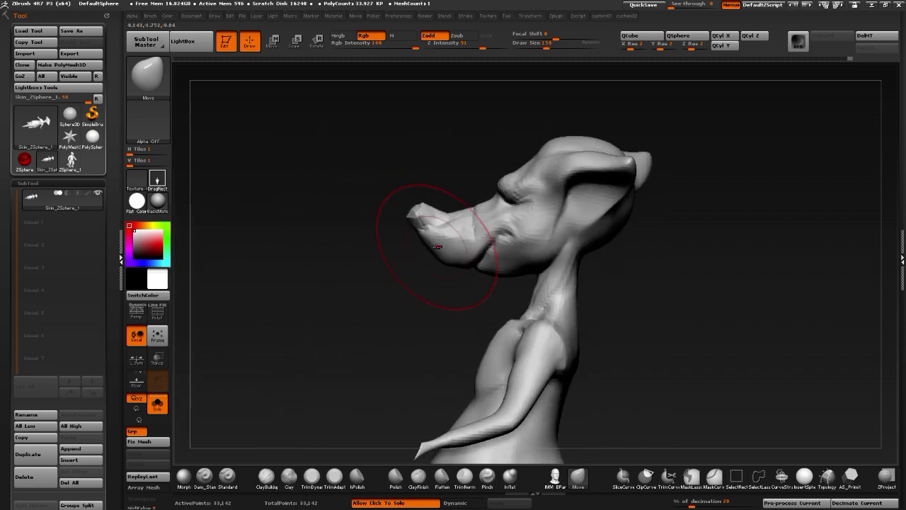
mouse_move(438, 250)
mouse_down()
mouse_move(450, 230)
mouse_move(271, 207)
mouse_move(336, 293)
mouse_up()
Refine the brow and pull it down over the eyes in front view with an enlarged Move brush
mouse_move(273, 277)
alt+mouse_down()
mouse_move(264, 286)
mouse_move(260, 276)
mouse_move(281, 267)
mouse_move(303, 219)
mouse_move(465, 157)
alt+mouse_up()
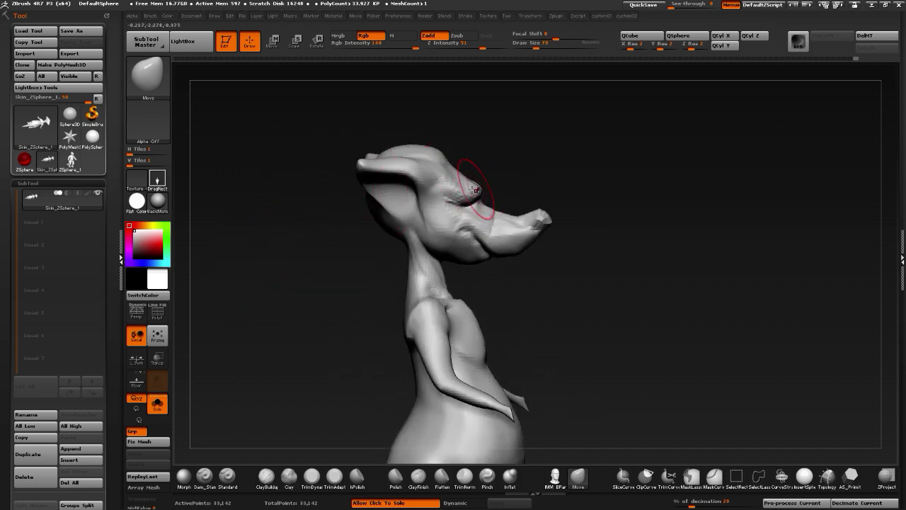
mouse_move(530, 317)
mouse_down()
mouse_move(378, 273)
mouse_move(357, 293)
mouse_move(347, 283)
mouse_move(372, 305)
mouse_up()
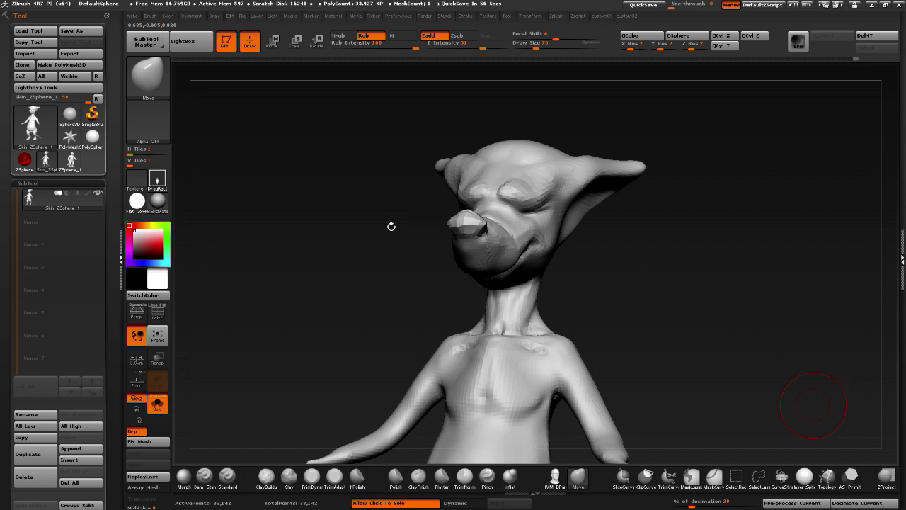
shift+drag(390, 227, 387, 229)
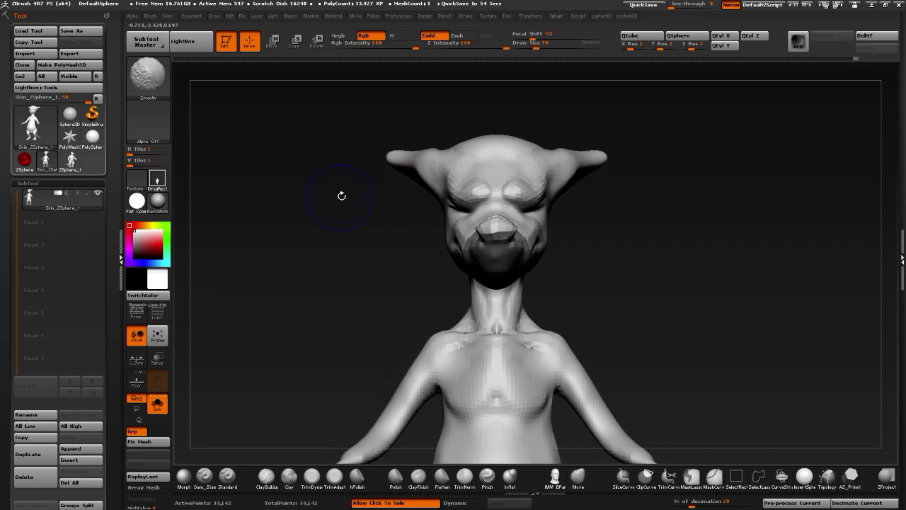
alt+drag(341, 194, 355, 219)
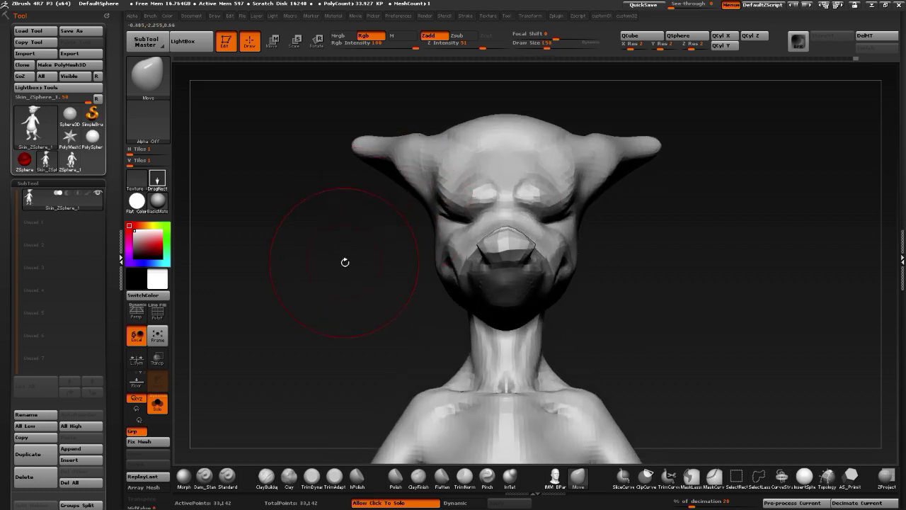
alt+drag(344, 262, 346, 277)
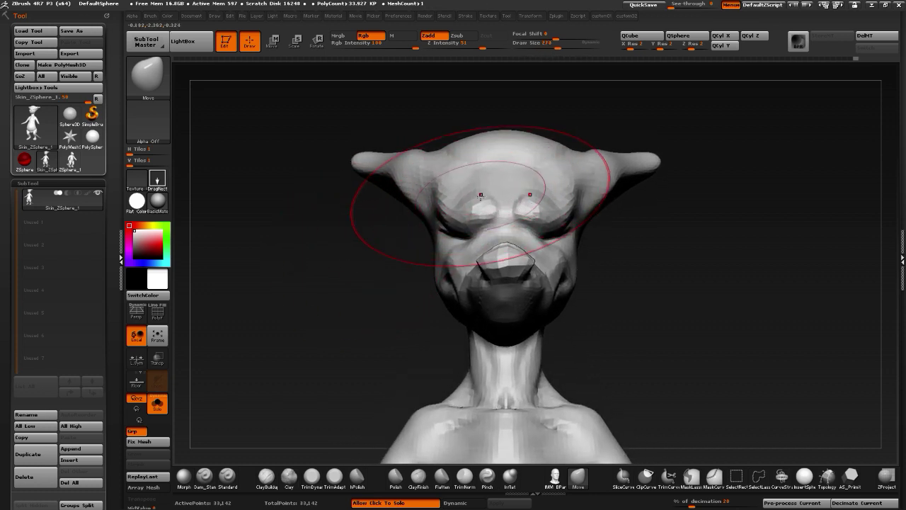
key(bracketright)
drag(477, 206, 479, 238)
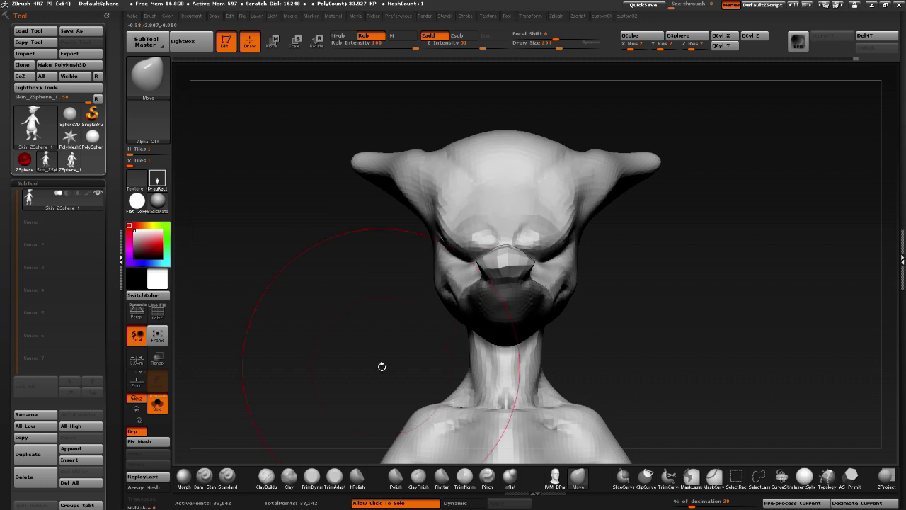
Insert the Hand mesh from the IMM BParts brush at the ends of both arms
mouse_move(385, 375)
mouse_down()
mouse_move(453, 361)
mouse_move(324, 318)
mouse_move(325, 347)
mouse_move(313, 318)
mouse_move(260, 315)
mouse_up()
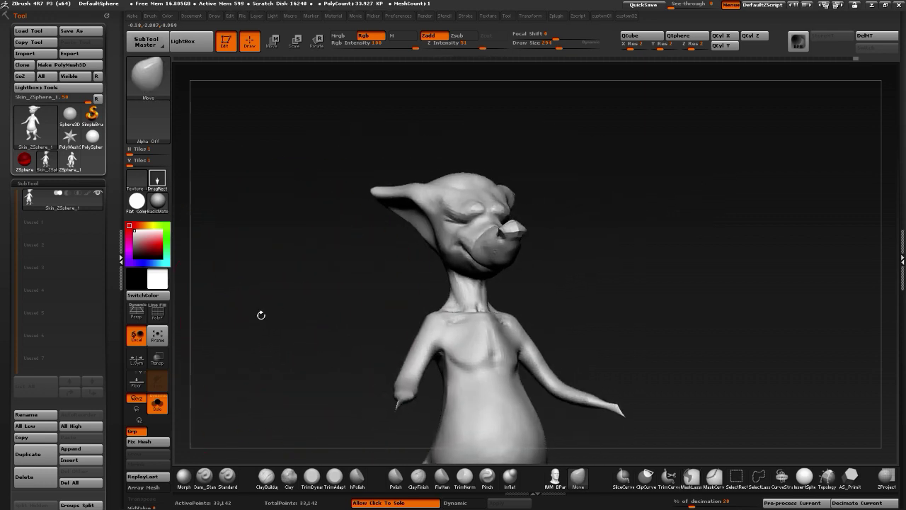
shift+drag(307, 351, 328, 297)
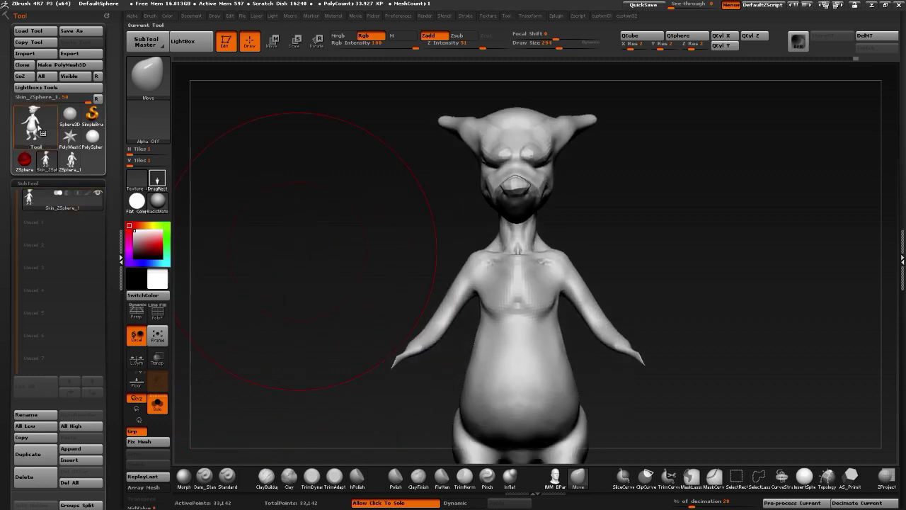
click(145, 78)
click(147, 77)
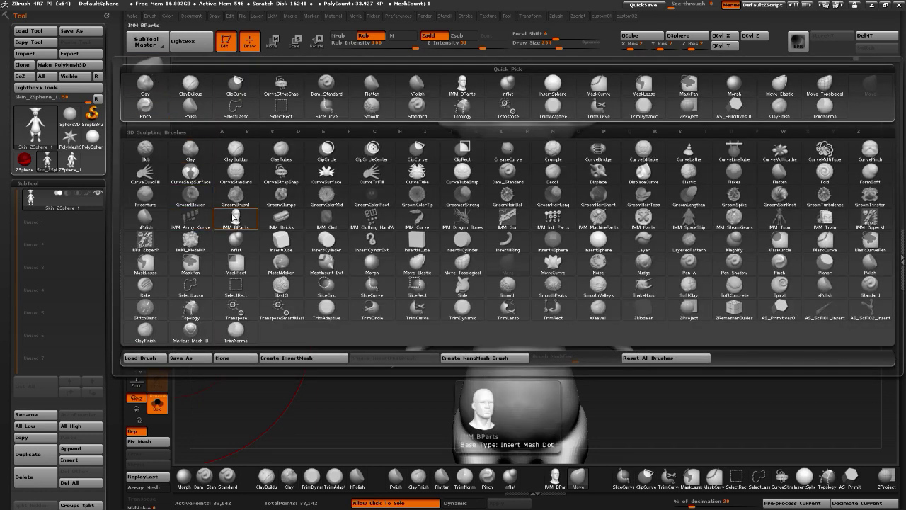
click(236, 218)
key(m)
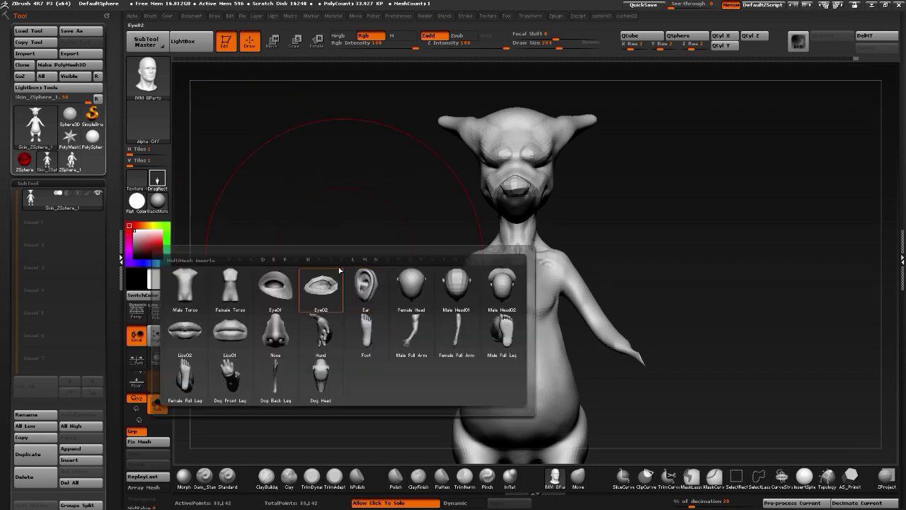
click(297, 375)
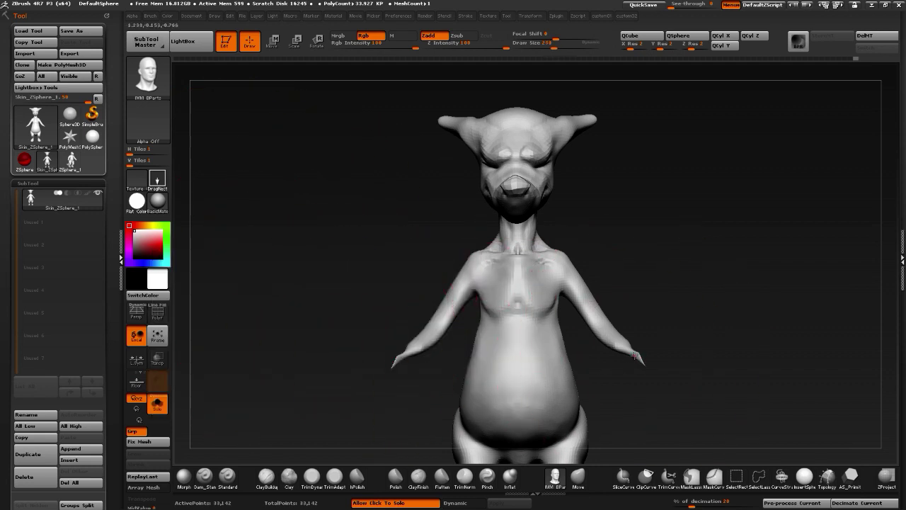
drag(632, 354, 661, 376)
Rotate the inserted hands so the fingers point outward and move them up to the wrists with Transpose
drag(308, 298, 295, 338)
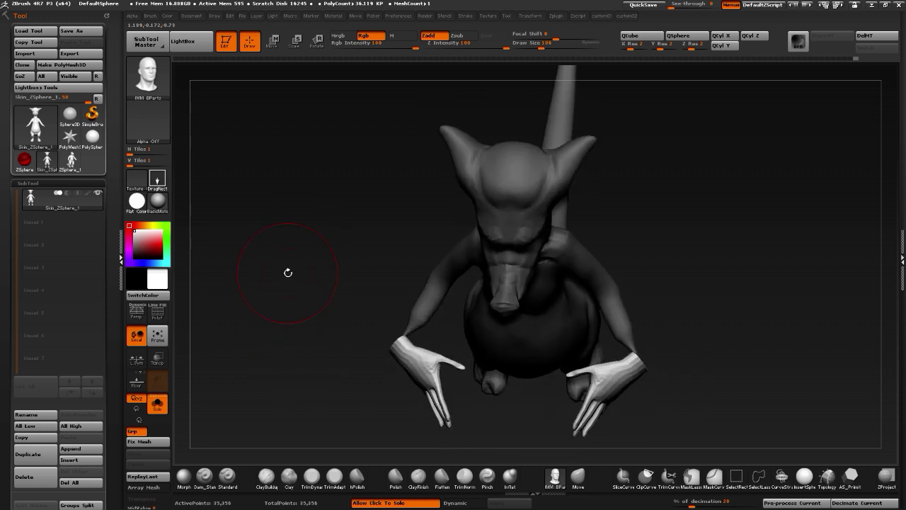
click(317, 44)
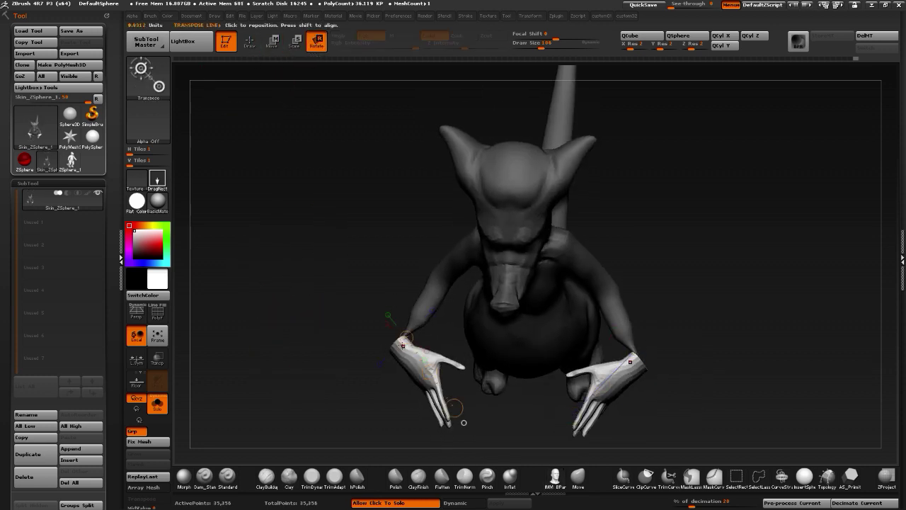
mouse_move(402, 345)
mouse_down()
mouse_move(350, 417)
mouse_move(332, 399)
mouse_move(311, 332)
mouse_up()
click(273, 43)
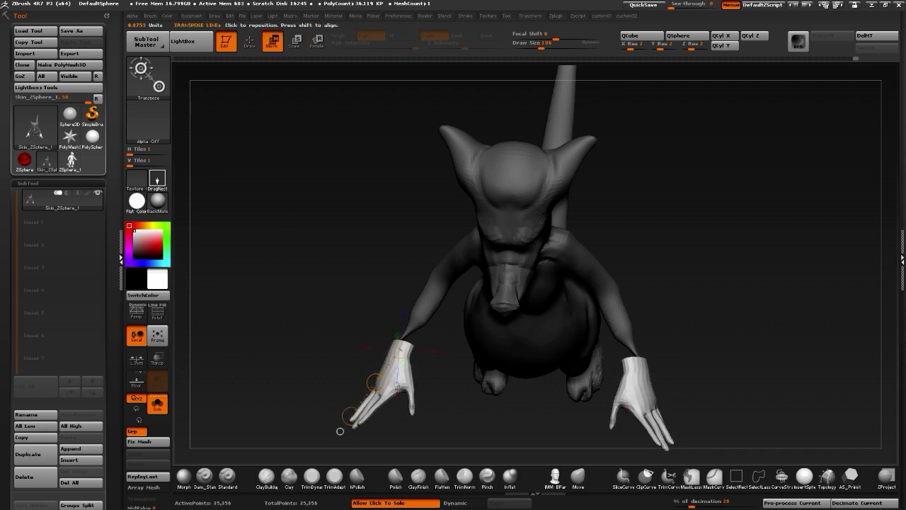
drag(400, 350, 370, 432)
drag(381, 396, 394, 373)
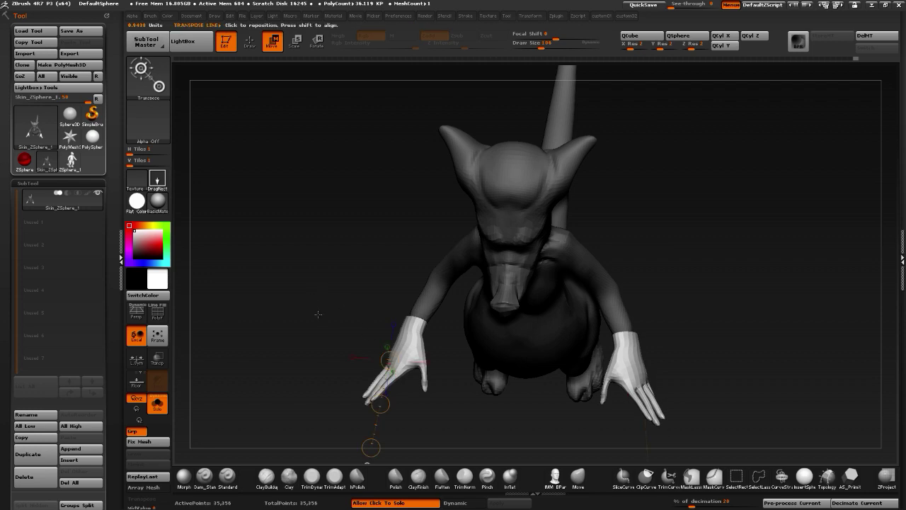
Scale the hands to suit the forearms and move them back onto the arm ends
drag(322, 324, 318, 223)
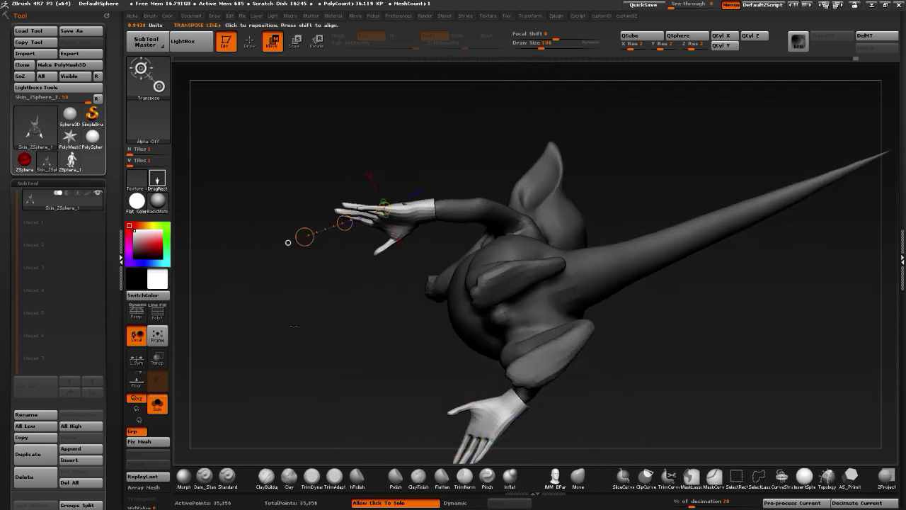
drag(288, 307, 294, 370)
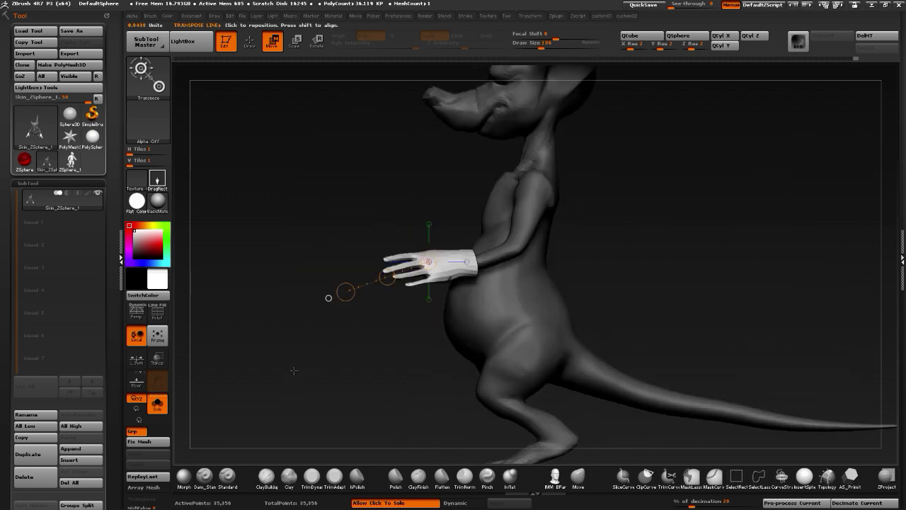
drag(328, 234, 300, 281)
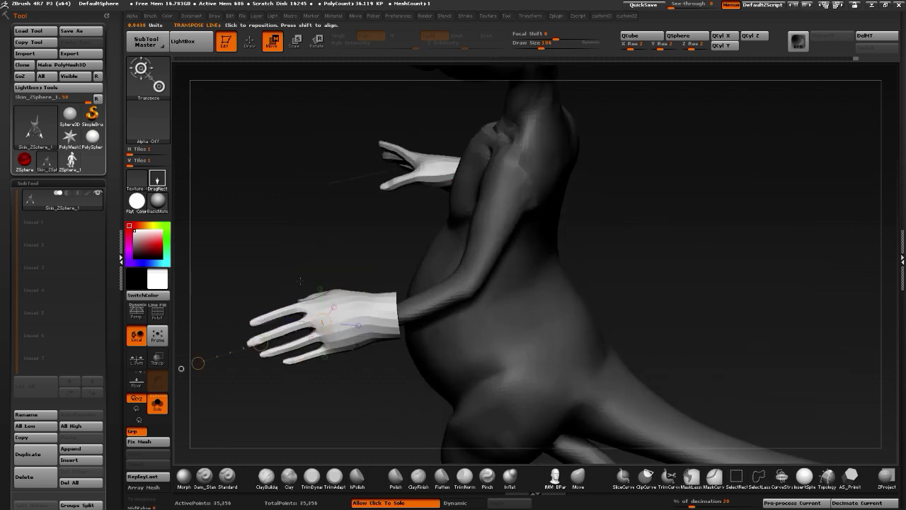
click(296, 43)
mouse_move(383, 324)
mouse_down()
mouse_move(410, 423)
mouse_move(403, 402)
mouse_move(241, 299)
mouse_up()
click(272, 44)
drag(370, 268, 392, 392)
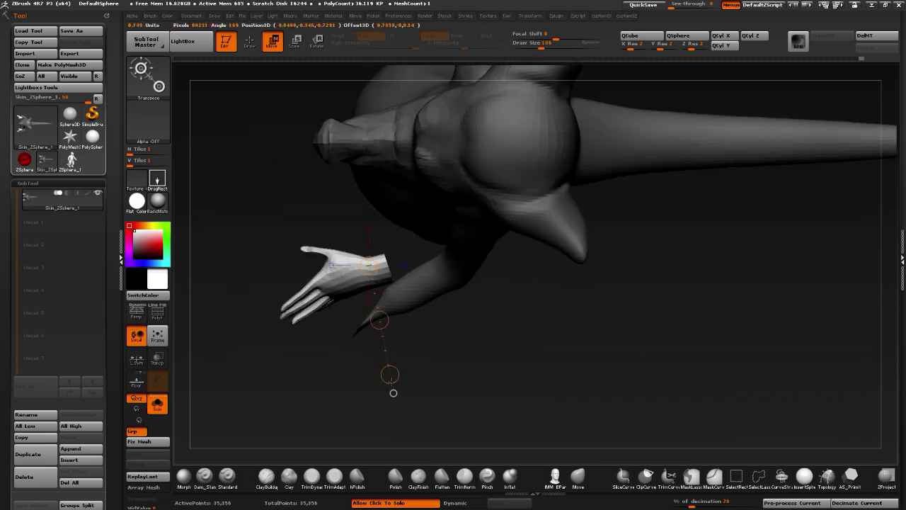
drag(380, 327, 388, 354)
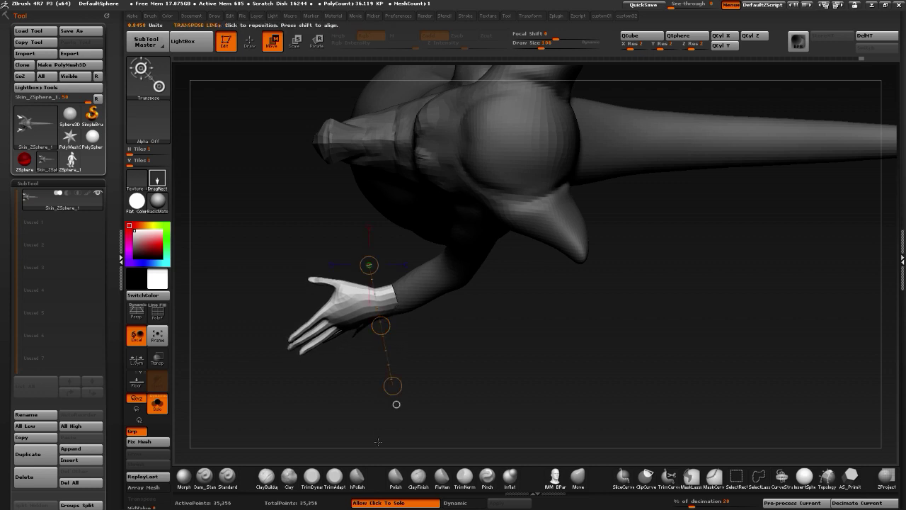
Rotate the hands to follow the forearms' direction and reposition them against the wrists
drag(377, 440, 272, 282)
click(317, 42)
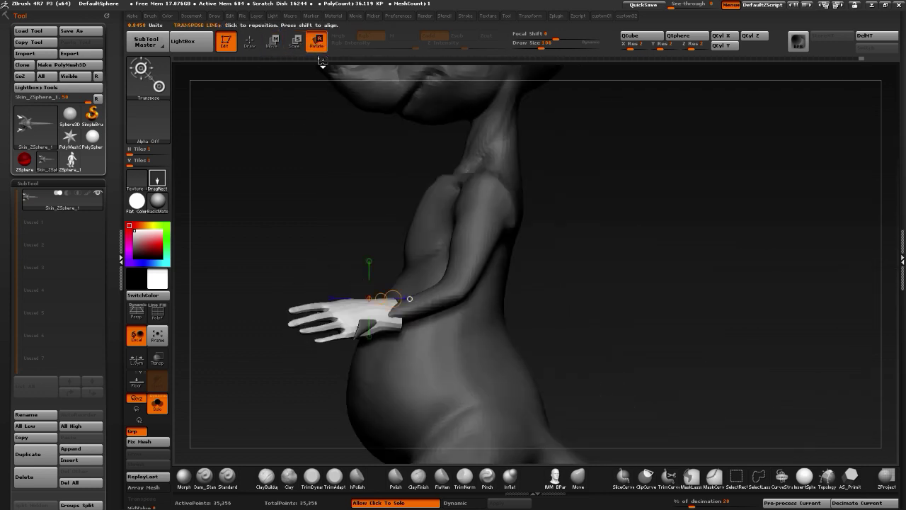
mouse_move(388, 319)
mouse_down()
mouse_move(623, 344)
mouse_move(621, 277)
mouse_up()
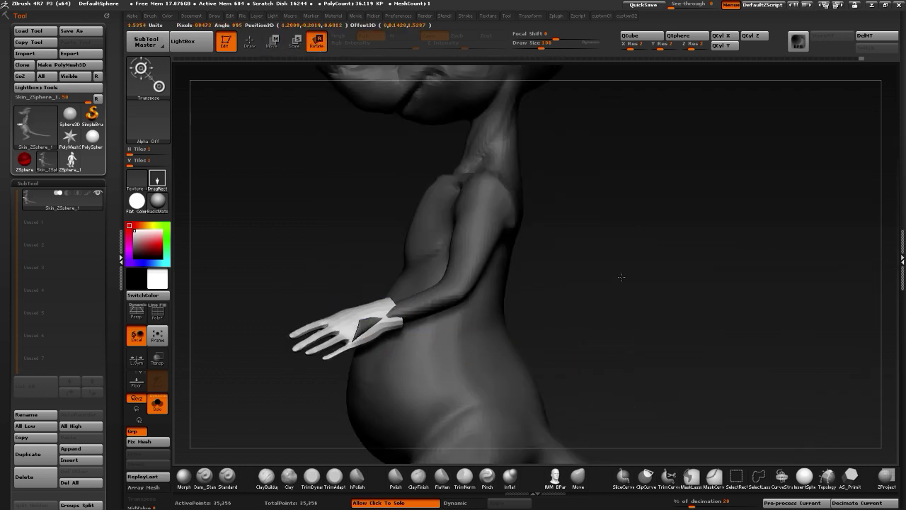
drag(629, 340, 282, 276)
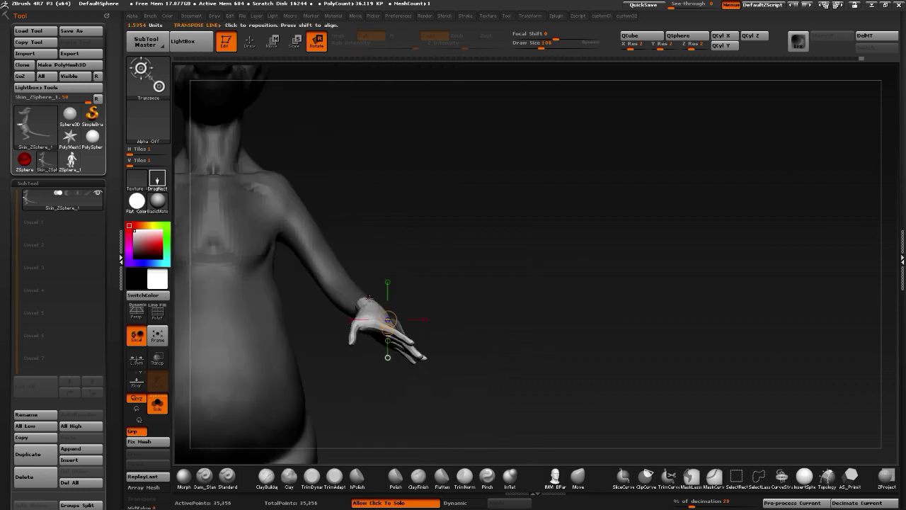
mouse_move(369, 299)
mouse_down()
mouse_move(323, 396)
mouse_move(348, 437)
mouse_move(365, 418)
mouse_up()
drag(423, 446, 425, 444)
drag(403, 284, 296, 182)
click(272, 44)
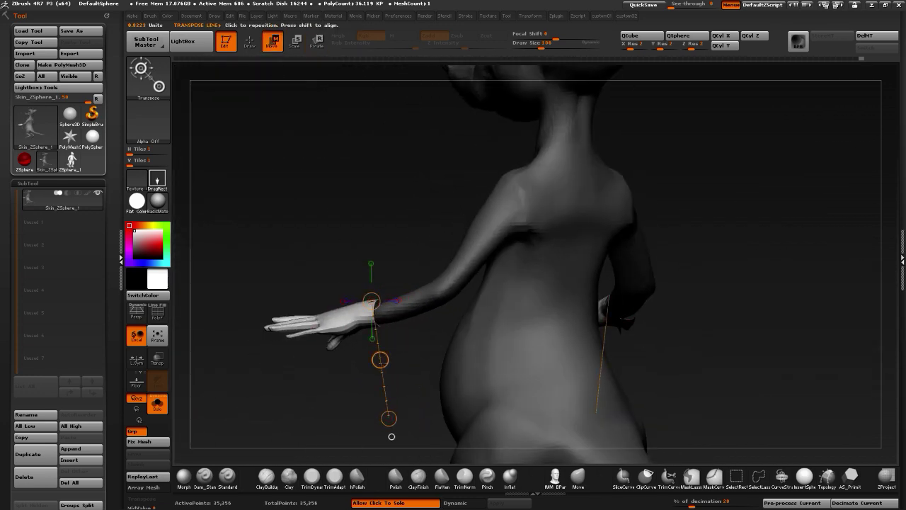
mouse_move(380, 360)
mouse_down()
mouse_move(388, 359)
mouse_move(289, 344)
mouse_move(400, 365)
mouse_move(417, 413)
mouse_move(398, 378)
mouse_move(234, 338)
mouse_move(290, 349)
mouse_move(258, 398)
mouse_move(263, 385)
mouse_up()
Return to Draw mode, undo the last changes, and pull the base of the fingers back toward the wrist with the Move brush
click(248, 43)
mouse_move(292, 180)
alt+mouse_down()
mouse_move(299, 218)
mouse_move(283, 260)
mouse_move(307, 249)
mouse_move(350, 284)
mouse_move(367, 316)
mouse_move(461, 325)
mouse_move(429, 361)
alt+mouse_up()
key(ctrl+z)
click(578, 479)
key(ctrl+z)
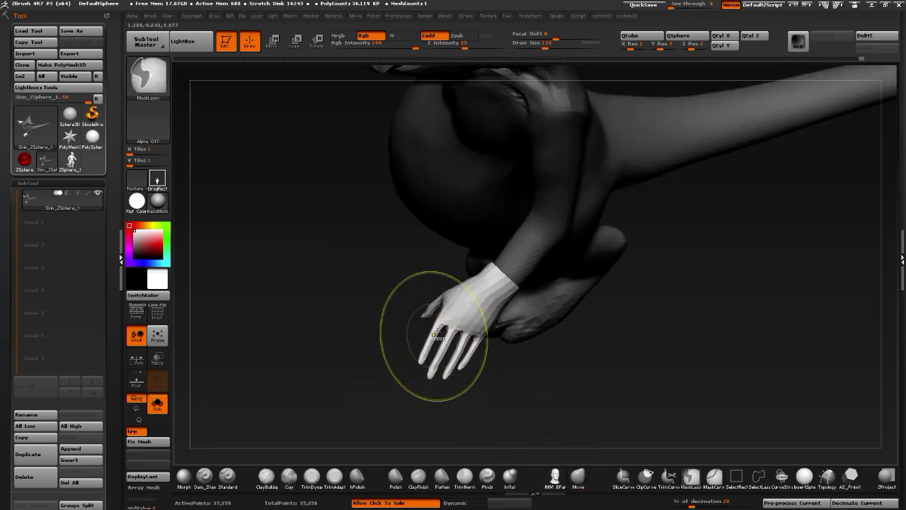
drag(456, 324, 464, 310)
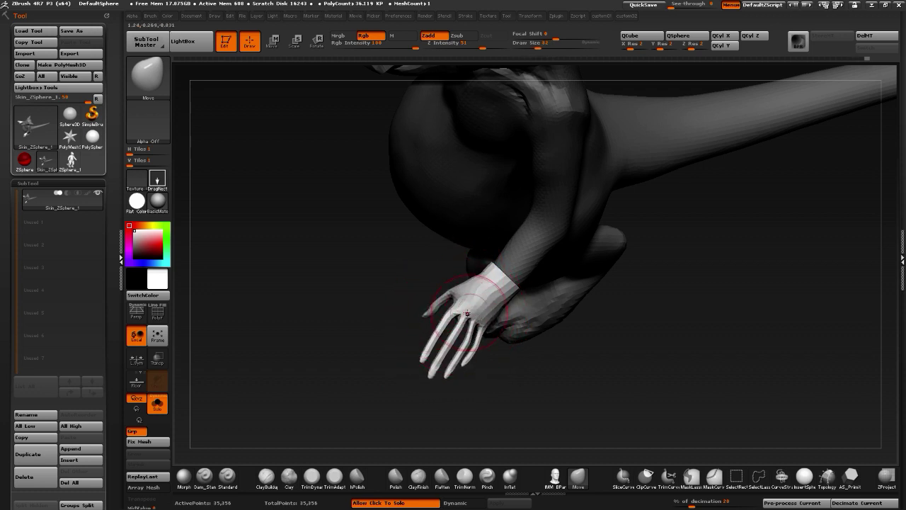
Enlarge the brush, switch to the Move Topological brush, and adjust the spread and shape of the inserted hands' fingers
key(])
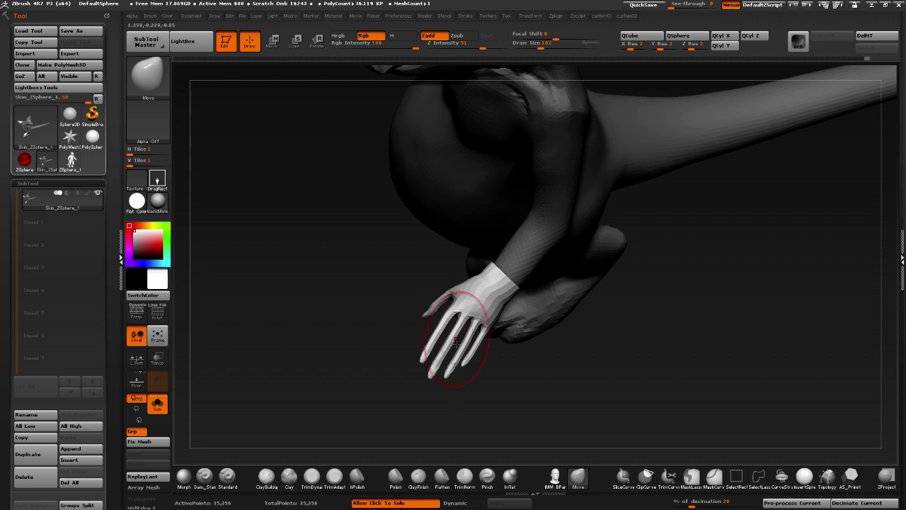
key(b)
key(m)
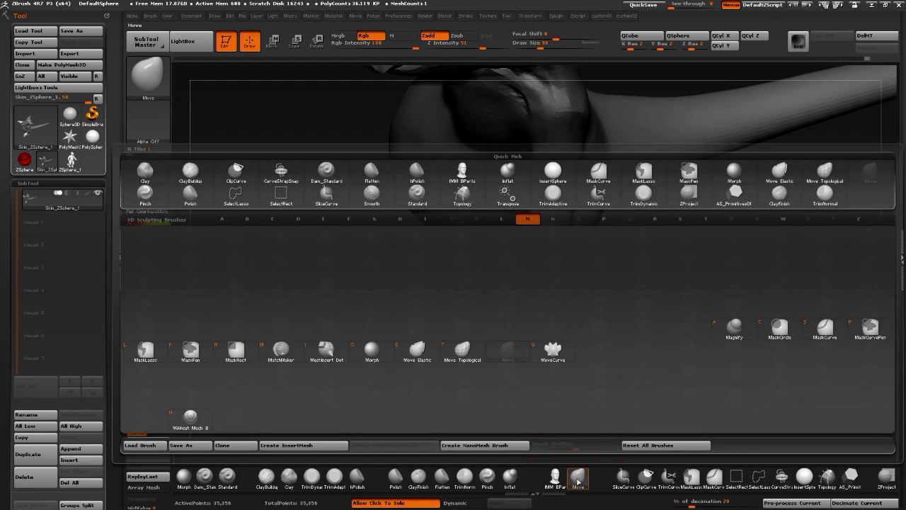
click(462, 350)
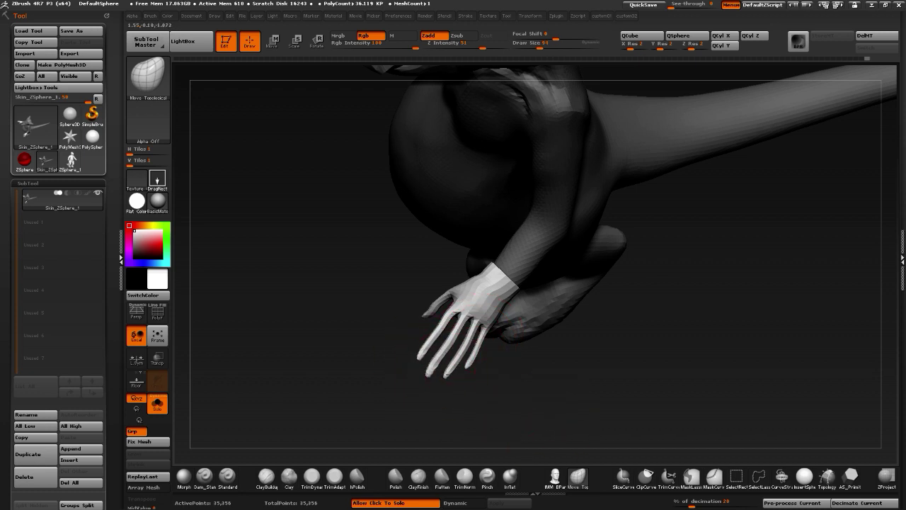
mouse_move(332, 308)
mouse_down()
mouse_move(358, 304)
mouse_move(523, 364)
mouse_up()
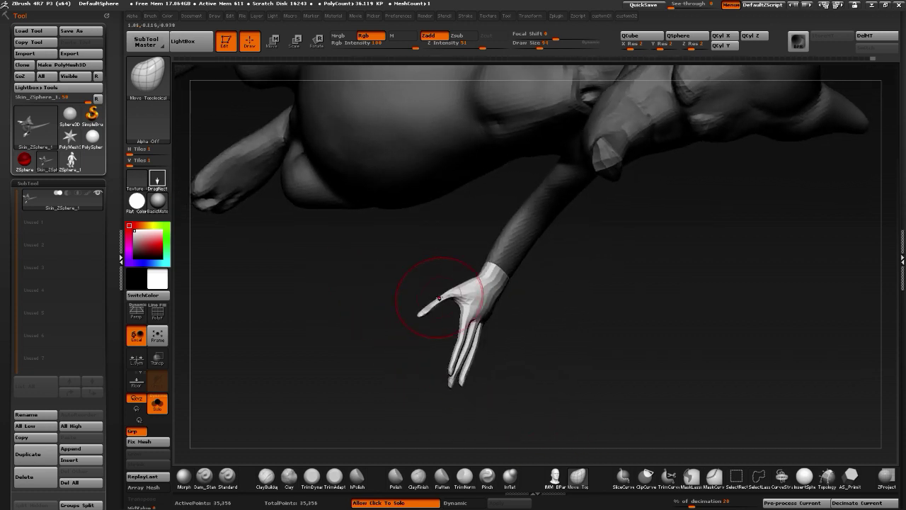
drag(412, 290, 393, 252)
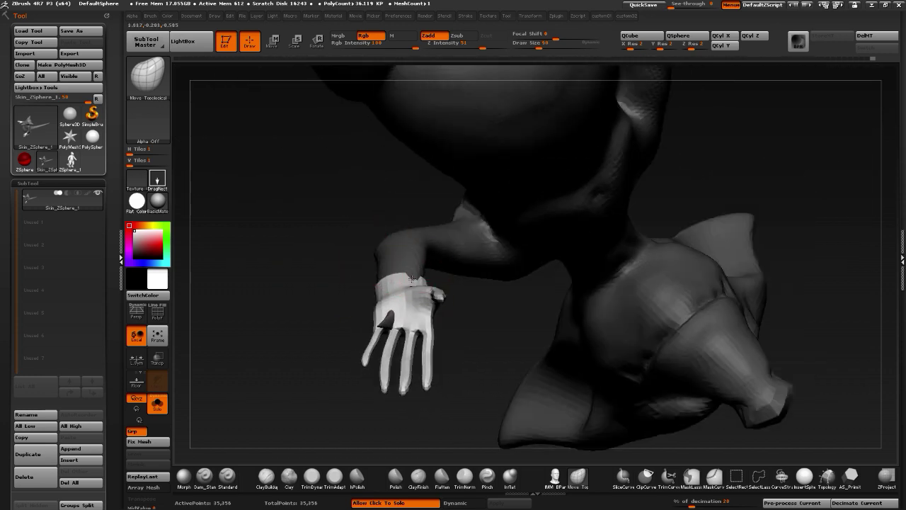
mouse_move(317, 261)
mouse_down()
mouse_move(320, 354)
mouse_move(331, 292)
mouse_move(317, 263)
mouse_move(395, 294)
mouse_move(406, 204)
mouse_move(388, 127)
mouse_up()
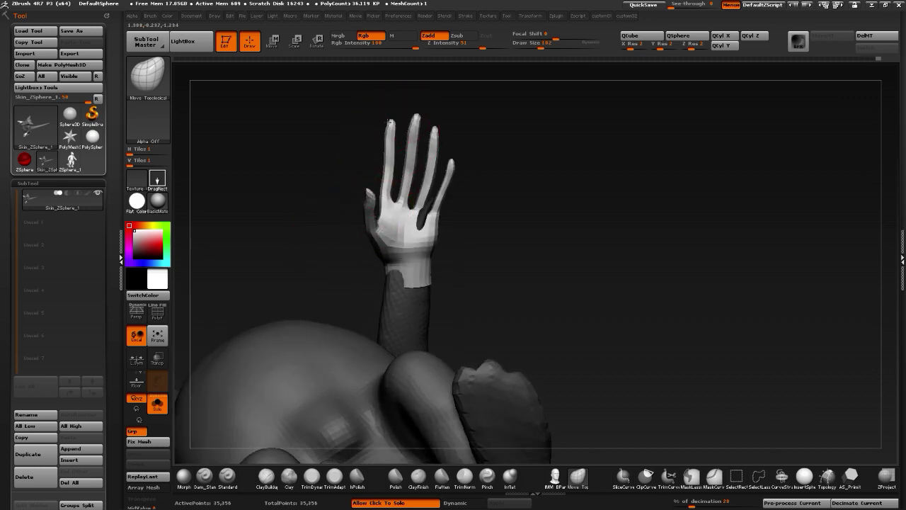
mouse_move(319, 173)
mouse_down()
mouse_move(326, 261)
mouse_move(348, 234)
mouse_move(456, 225)
mouse_up()
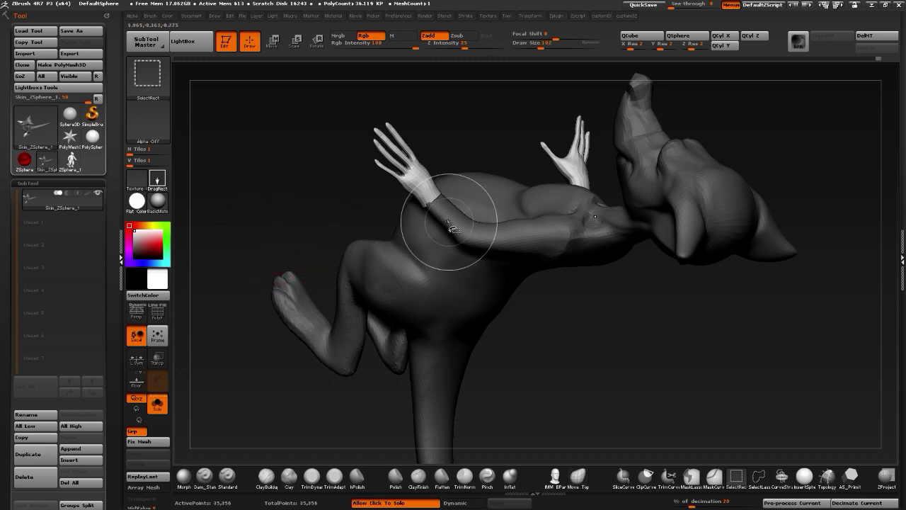
Isolate the body to inspect the arm ends without the hands, and show the whole creature again
ctrl+shift+click(451, 229)
drag(281, 196, 286, 158)
ctrl+shift+click(286, 159)
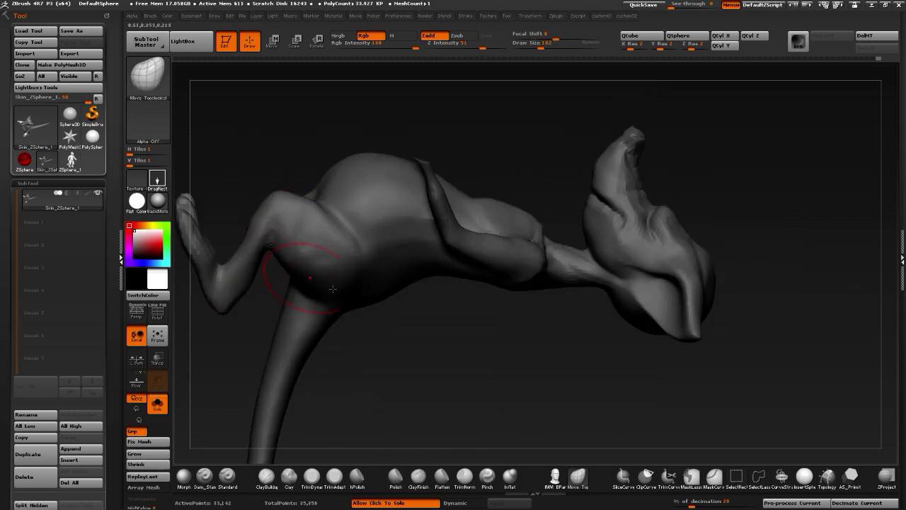
drag(453, 358, 460, 410)
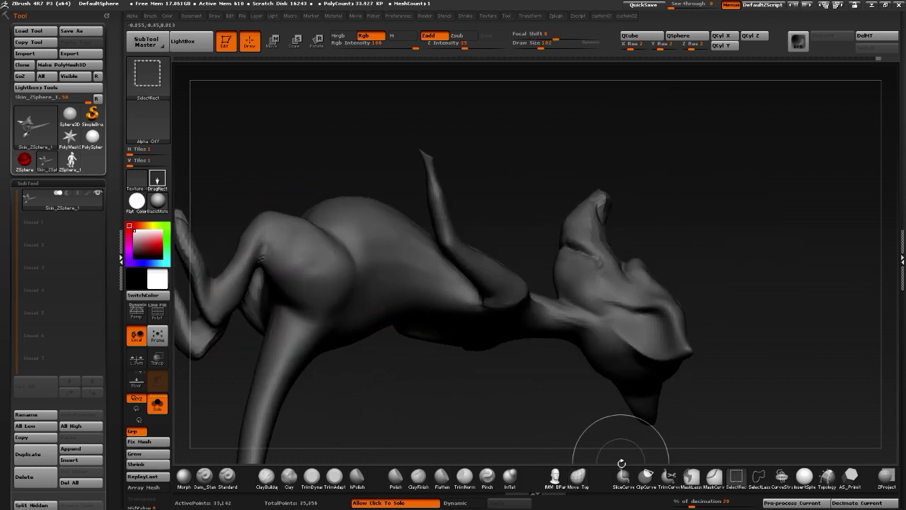
key(shift)
ctrl+shift+click(521, 425)
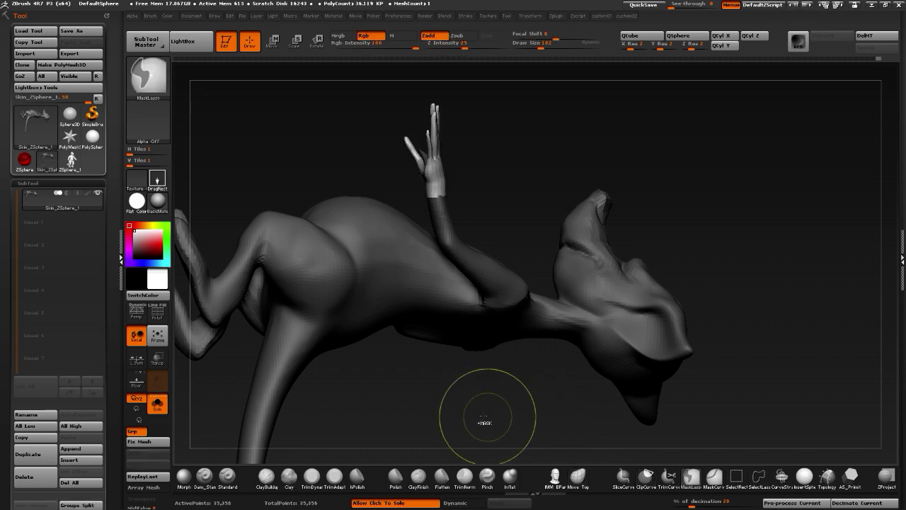
Clear the mask from the body and hands and open the DynaMesh settings
ctrl+click(484, 420)
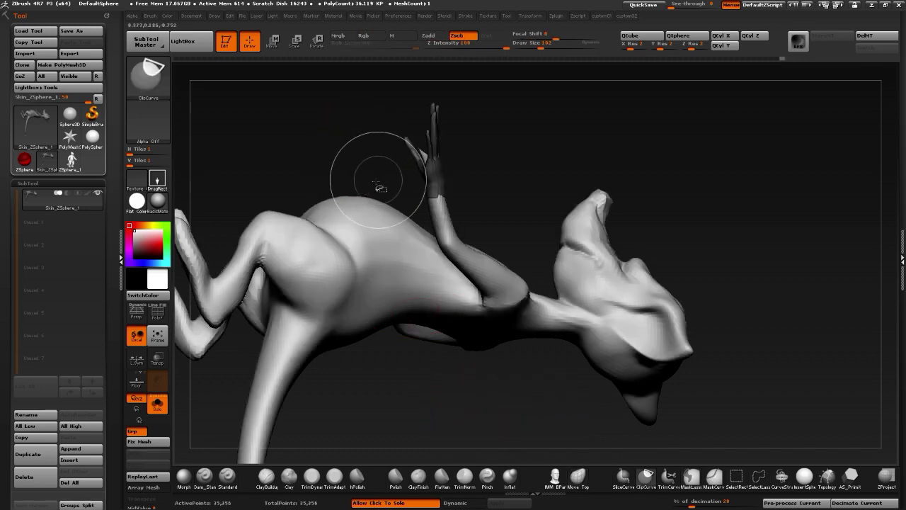
ctrl+click(438, 177)
drag(492, 215, 358, 245)
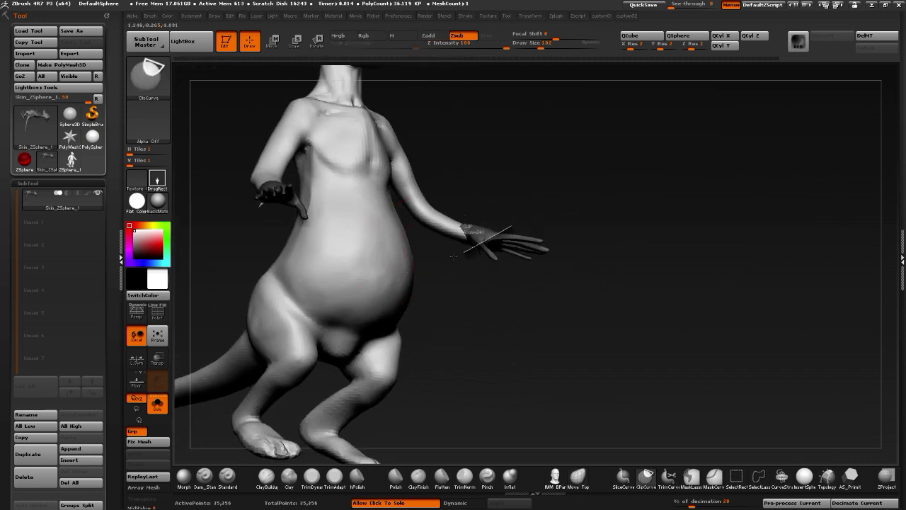
mouse_move(471, 313)
mouse_down()
mouse_move(448, 268)
mouse_move(475, 387)
mouse_move(347, 373)
mouse_up()
drag(270, 356, 285, 330)
key(2)
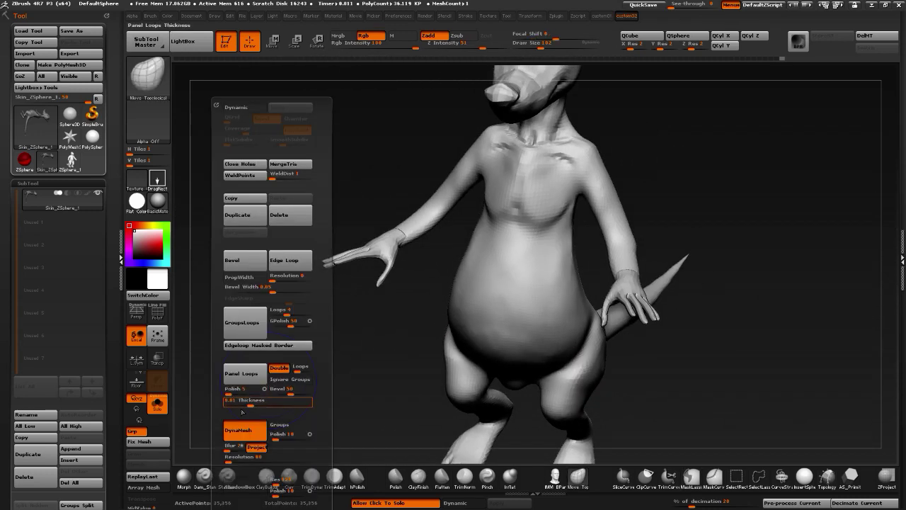
Try remeshing the creature with a higher DynaMesh resolution and check the hands and wrists
click(229, 462)
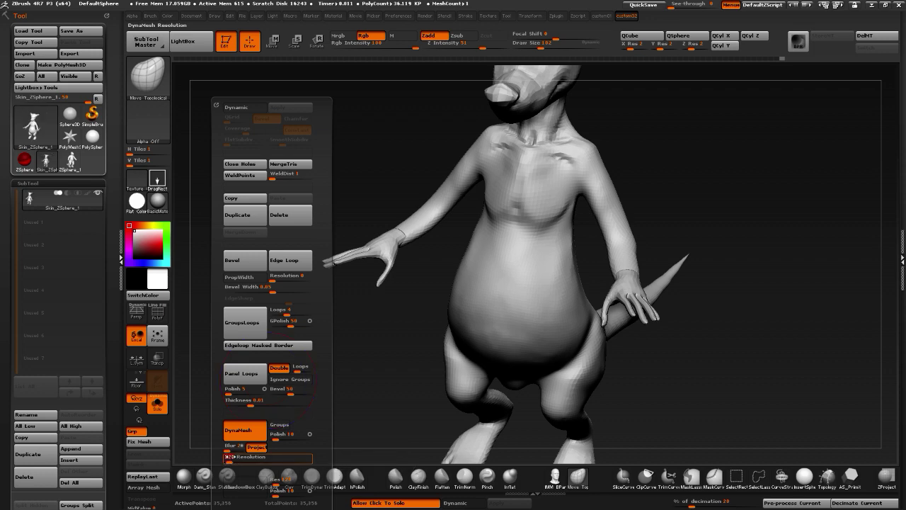
key(ctrl)
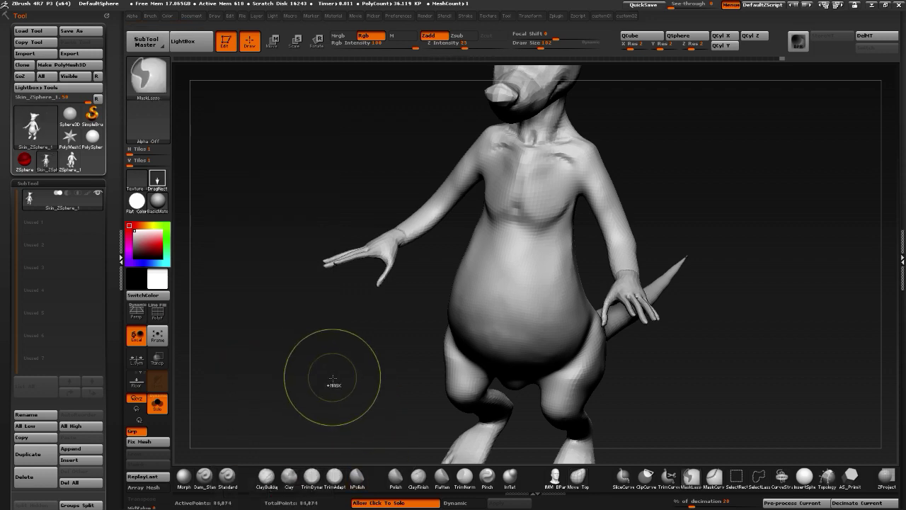
mouse_move(324, 364)
mouse_down()
mouse_move(326, 422)
mouse_move(273, 361)
mouse_move(321, 396)
mouse_up()
alt+drag(242, 358, 472, 324)
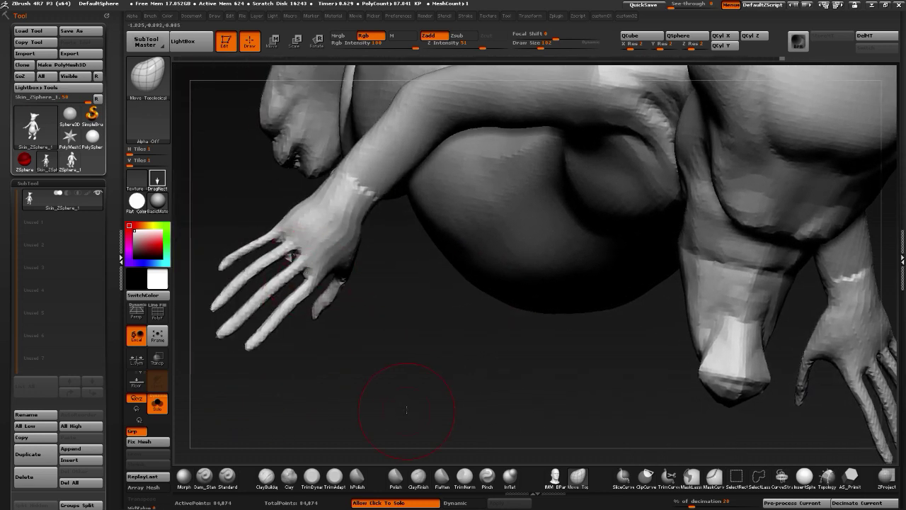
drag(406, 409, 360, 358)
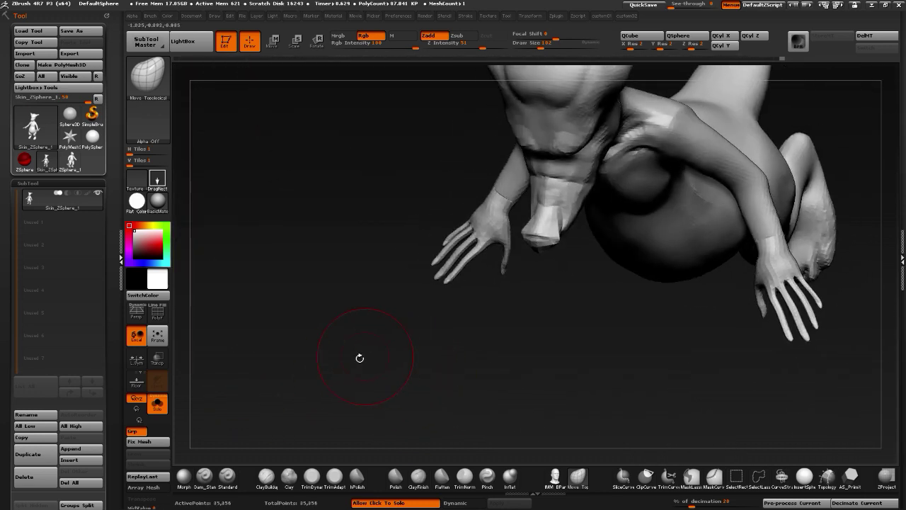
Raise the DynaMesh resolution to 216 and remesh the creature
key(shift+2)
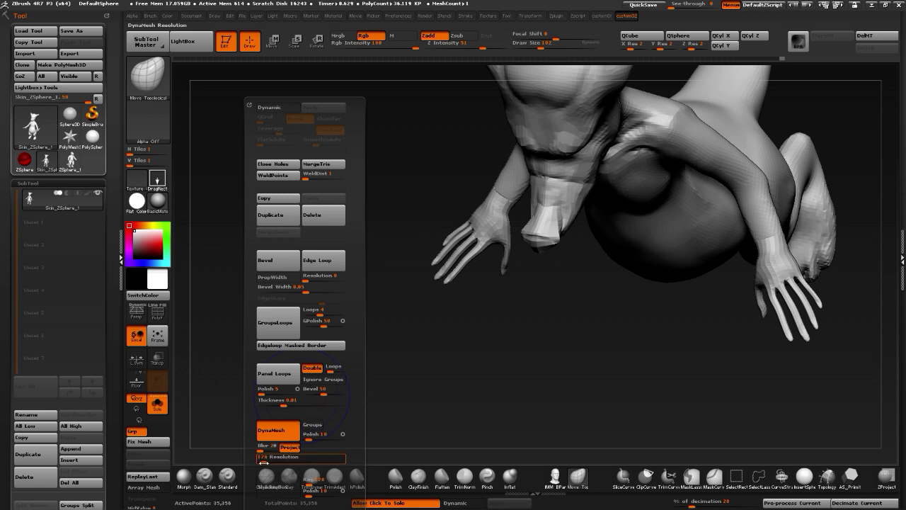
key(ctrl)
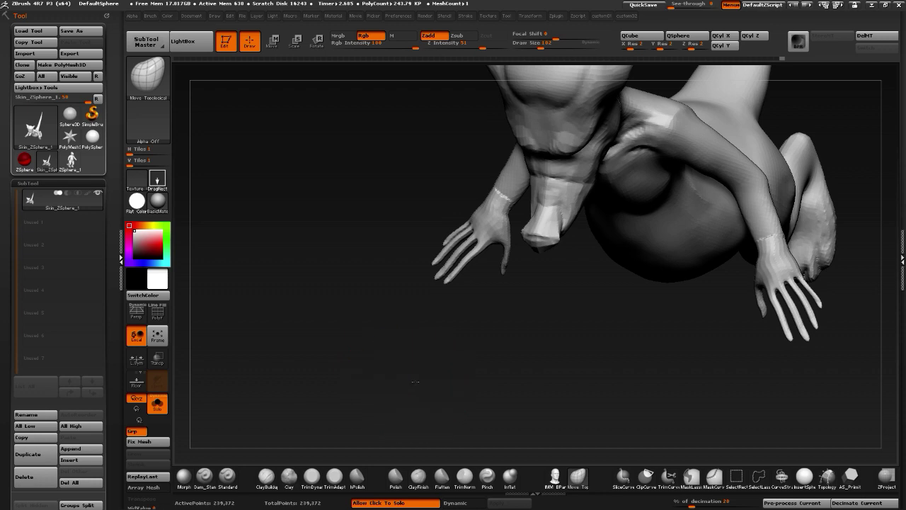
drag(415, 382, 359, 266)
Examine the remeshed creature's feet, hands, wrists, belly and head from below and from the front
shift+drag(370, 298, 355, 379)
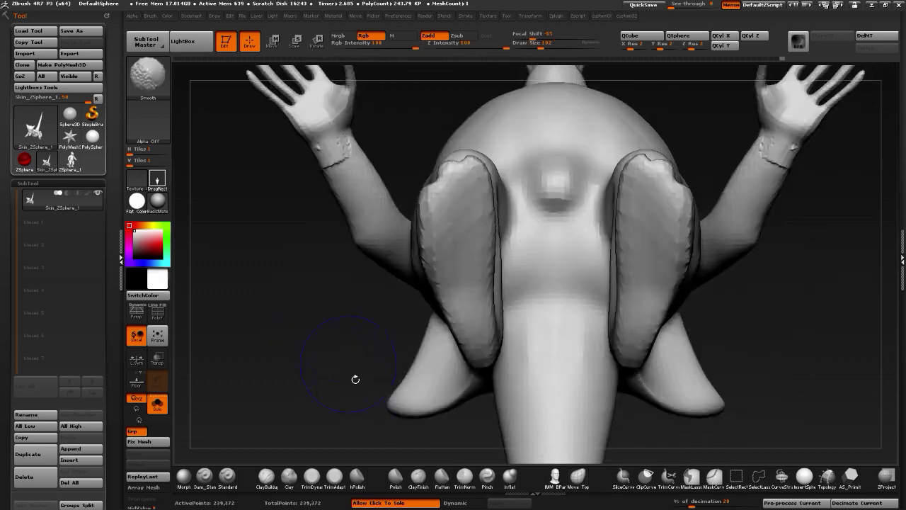
drag(324, 352, 299, 319)
alt+drag(270, 264, 362, 324)
alt+drag(388, 286, 347, 313)
key(1)
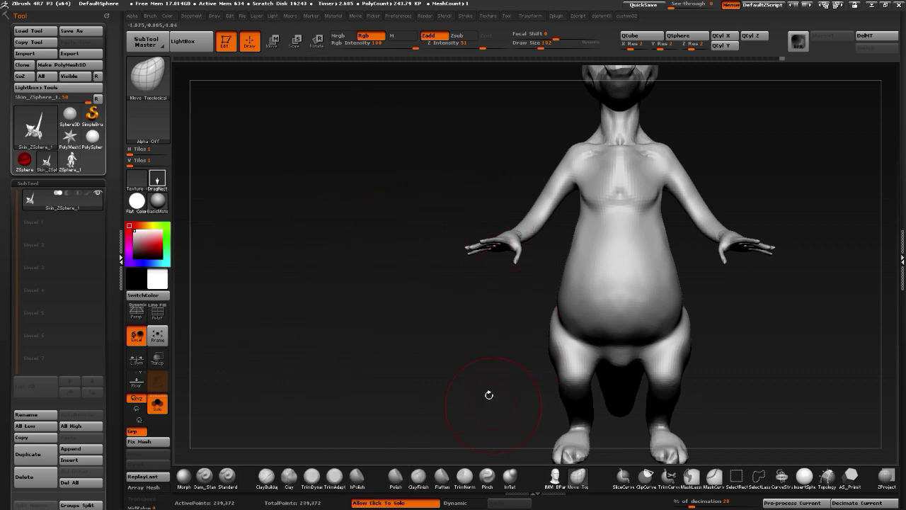
alt+drag(364, 258, 335, 389)
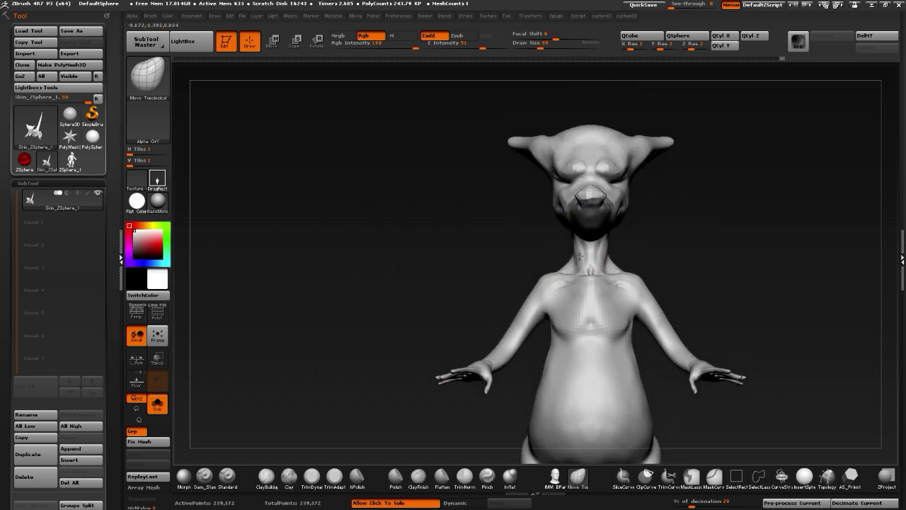
mouse_move(479, 257)
mouse_down()
mouse_move(477, 301)
mouse_move(412, 272)
mouse_move(415, 330)
mouse_move(338, 250)
mouse_move(314, 366)
mouse_move(322, 320)
mouse_move(299, 315)
mouse_move(300, 349)
mouse_up()
key(space)
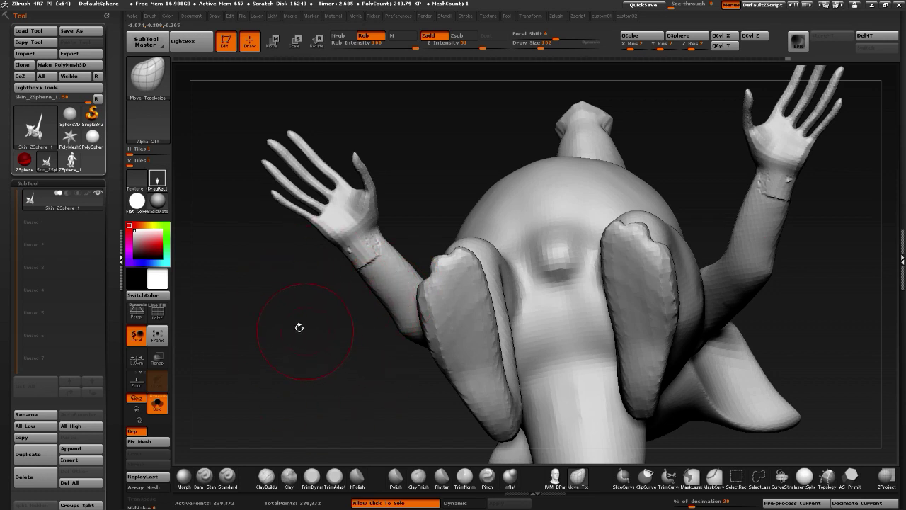
key(space)
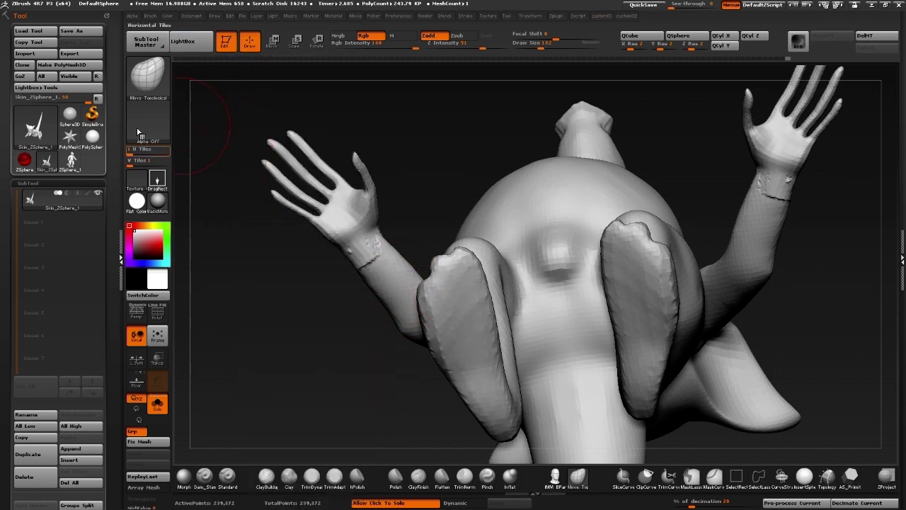
Apply Mirror And Weld to the creature's mesh so both halves match
click(234, 19)
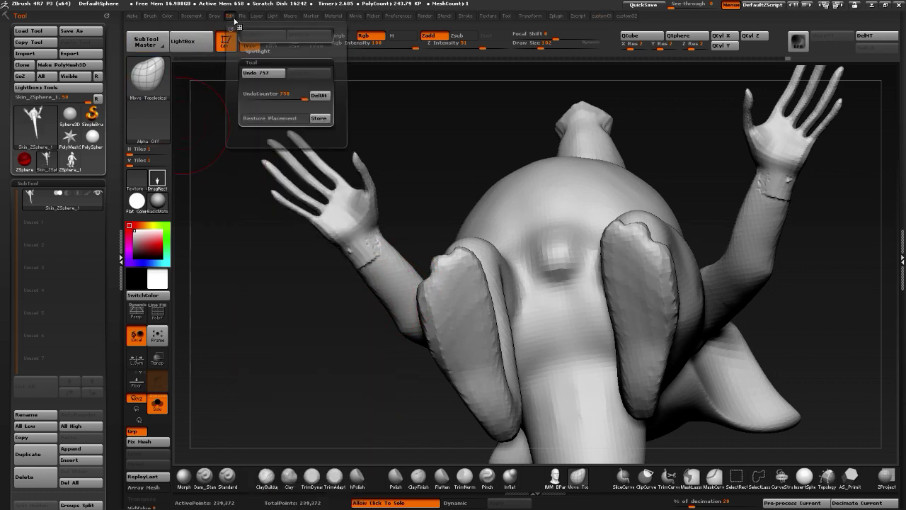
key(space)
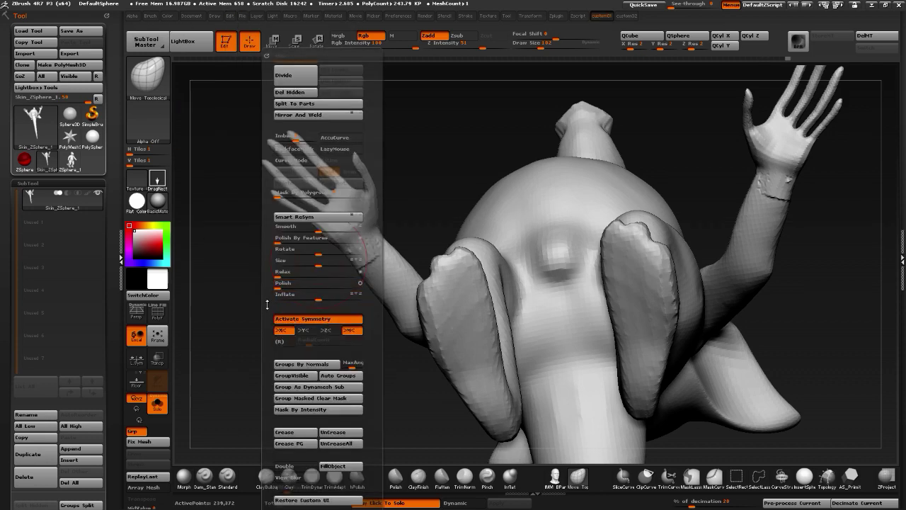
scroll(7, 333, down, 10)
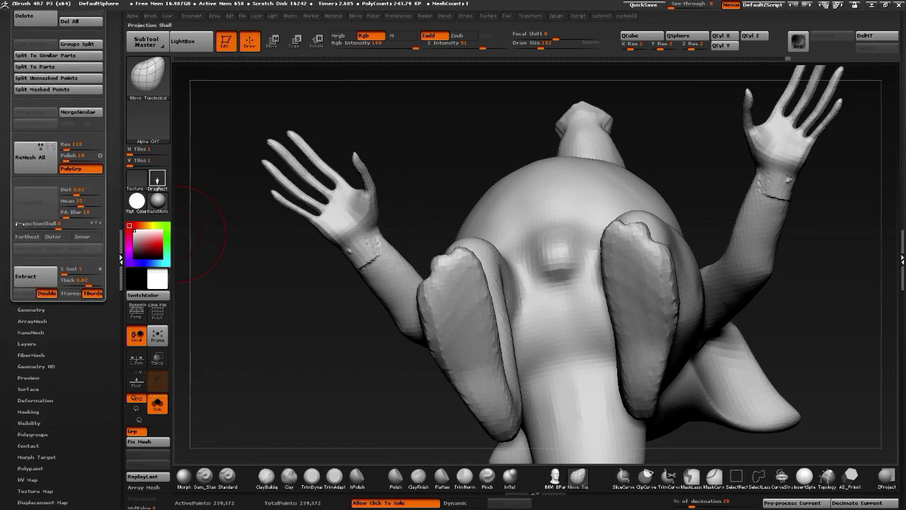
click(27, 309)
scroll(25, 269, down, 10)
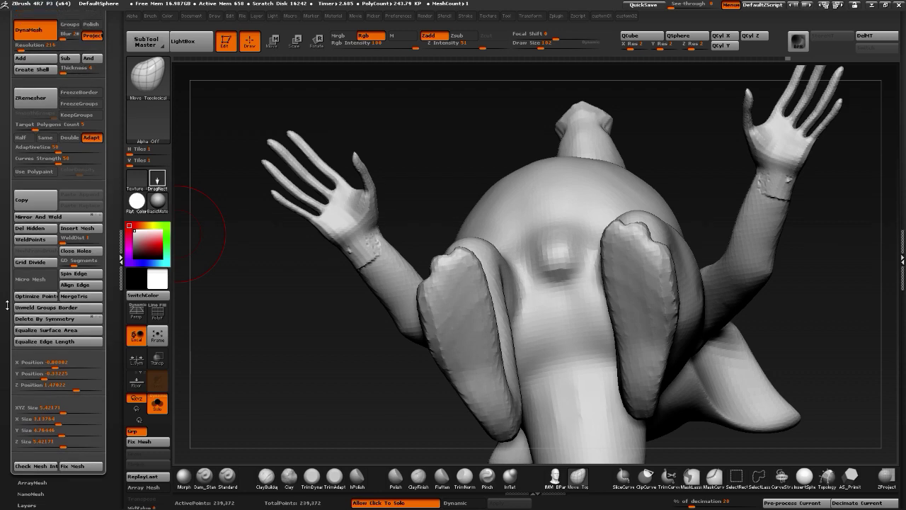
click(37, 228)
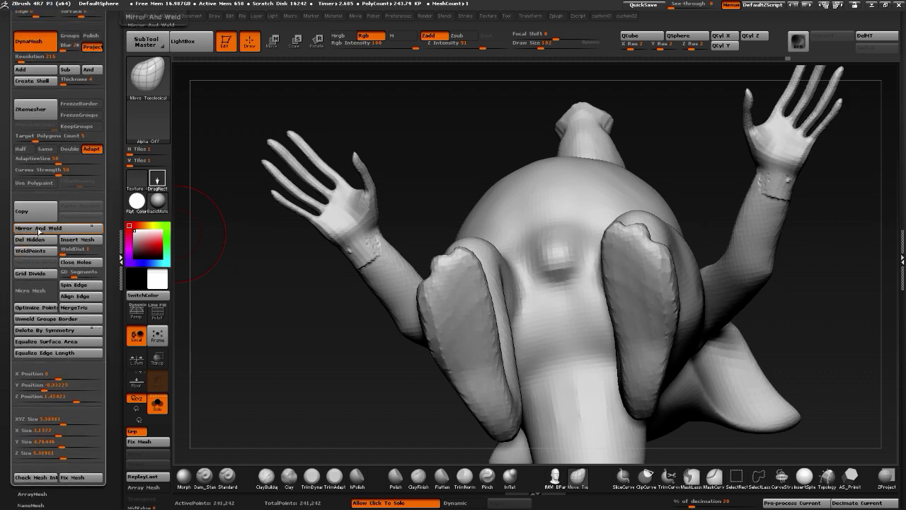
key(ctrl+z)
click(35, 228)
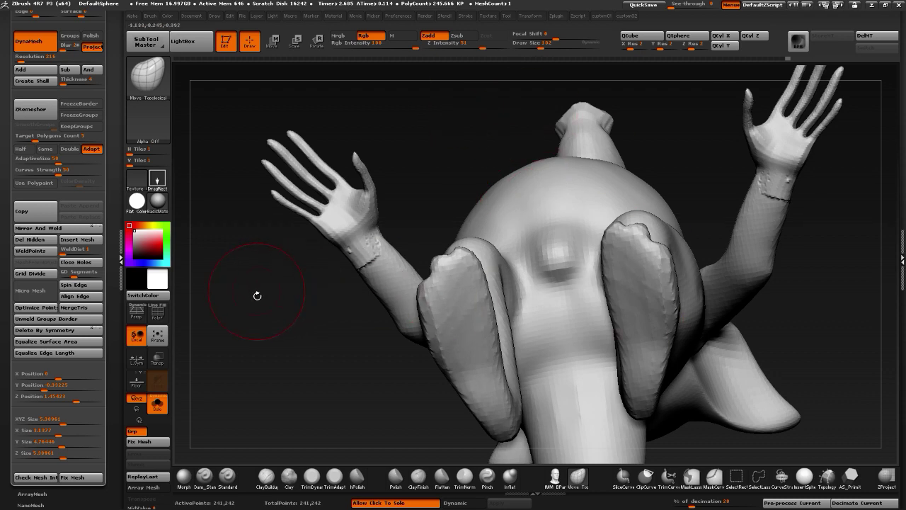
Smooth the seams where the hands join the forearms, with symmetry active
mouse_move(257, 297)
mouse_down()
mouse_move(352, 305)
mouse_move(328, 286)
mouse_move(340, 234)
mouse_move(340, 291)
mouse_move(326, 330)
mouse_move(364, 322)
mouse_up()
key(space)
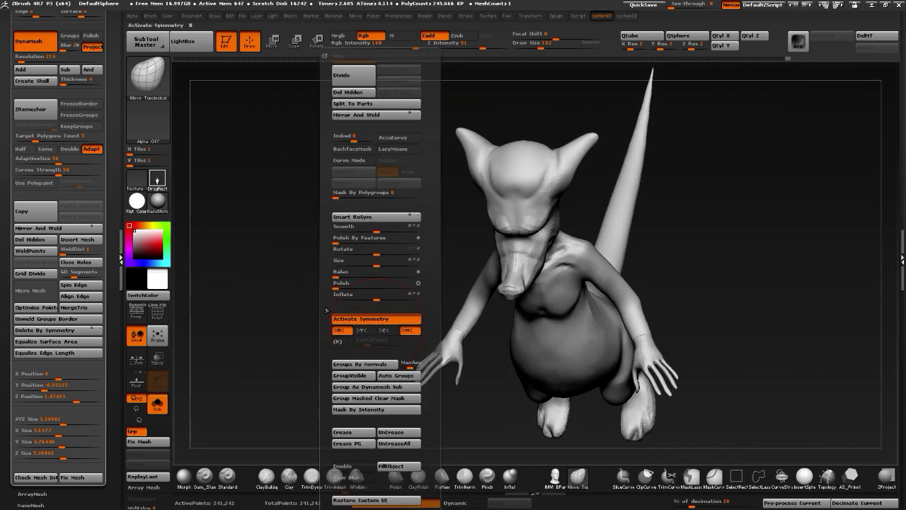
mouse_move(251, 276)
mouse_down()
mouse_move(302, 279)
mouse_move(301, 293)
mouse_move(299, 258)
mouse_up()
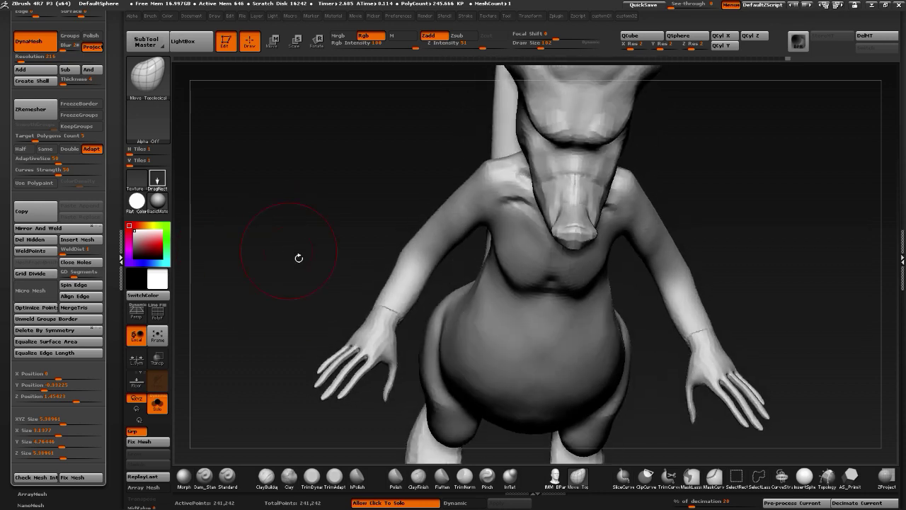
alt+drag(311, 326, 316, 348)
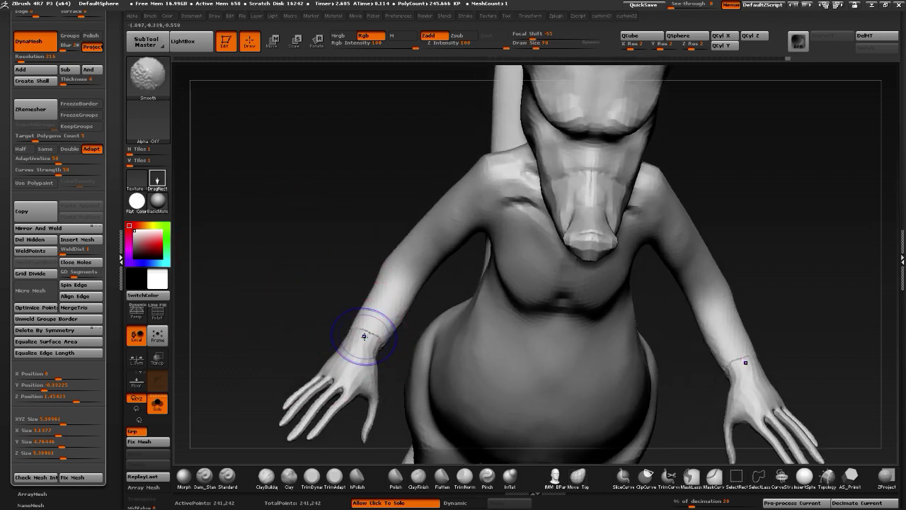
mouse_move(409, 263)
mouse_down()
mouse_move(283, 208)
mouse_move(344, 217)
mouse_move(323, 227)
mouse_move(296, 267)
mouse_move(281, 262)
mouse_move(305, 251)
mouse_move(271, 300)
mouse_up()
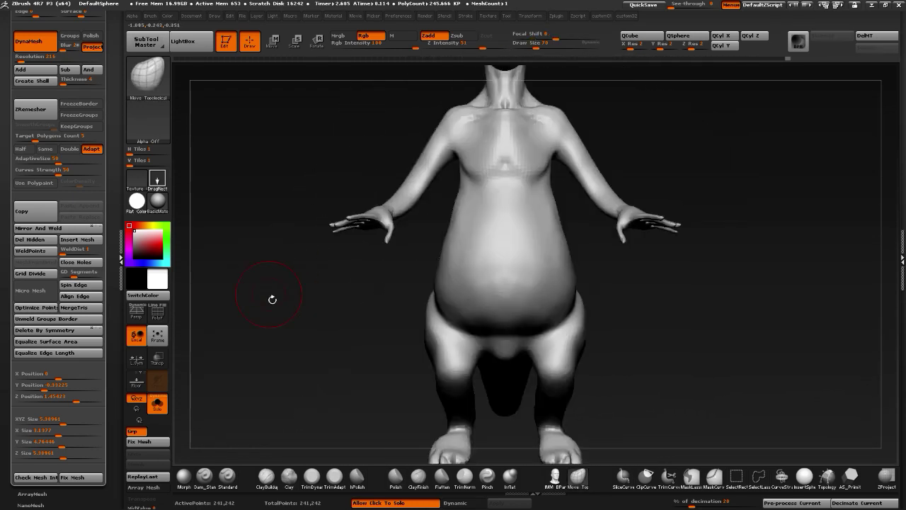
Pull the lower edge of the belly slightly down over the groin with the Move Topological brush
mouse_move(310, 367)
alt+mouse_down()
mouse_move(297, 313)
mouse_move(497, 401)
mouse_move(406, 394)
mouse_move(430, 382)
mouse_move(408, 420)
alt+mouse_up()
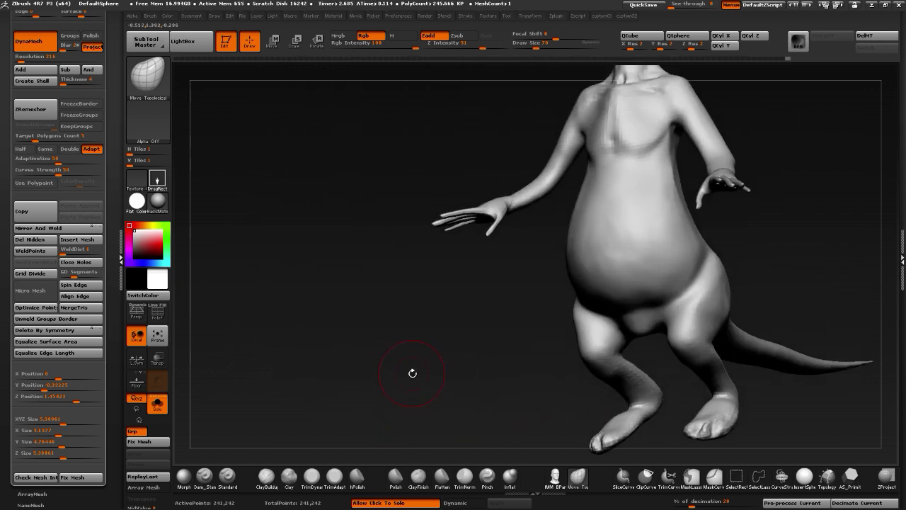
drag(412, 373, 435, 347)
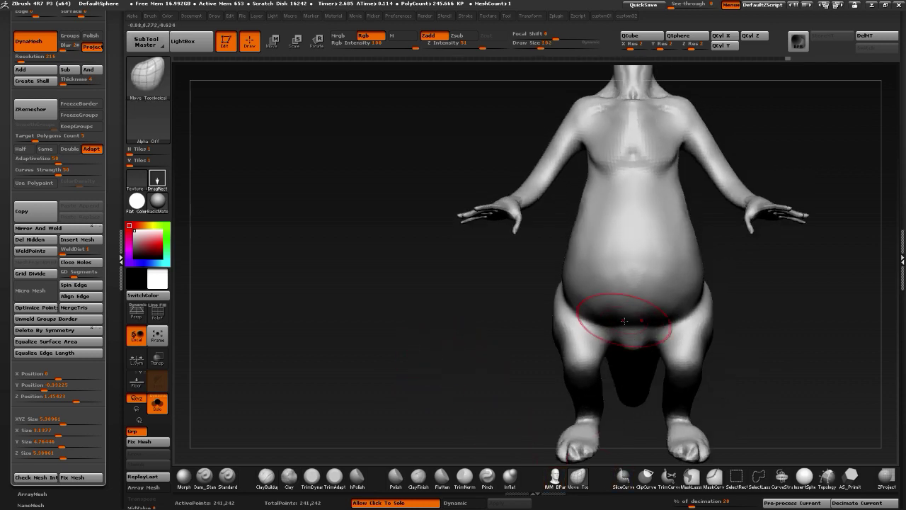
drag(608, 323, 614, 337)
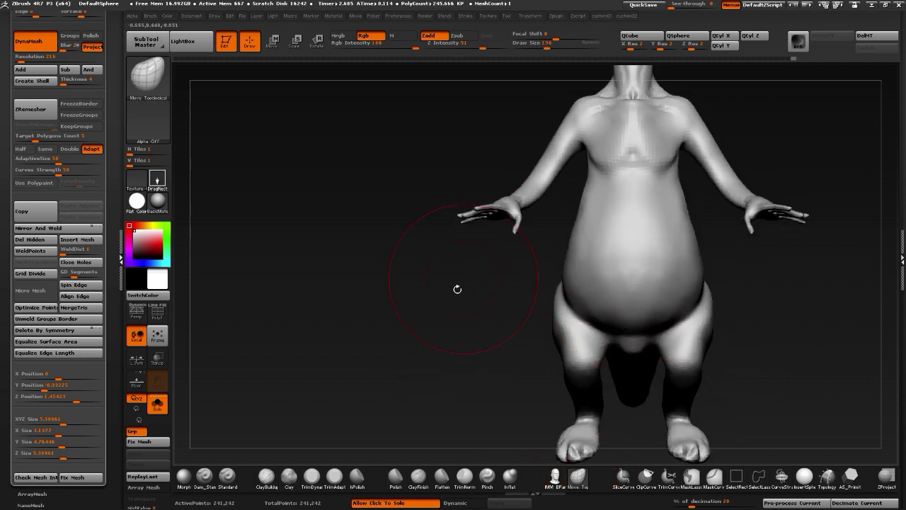
Build up the shoulder blades on the upper back with the Clay brush and soften the strokes
mouse_move(457, 289)
mouse_down()
mouse_move(405, 358)
mouse_move(415, 297)
mouse_move(351, 345)
mouse_move(328, 311)
mouse_move(396, 319)
mouse_move(368, 333)
mouse_move(351, 327)
mouse_move(350, 431)
mouse_up()
click(290, 477)
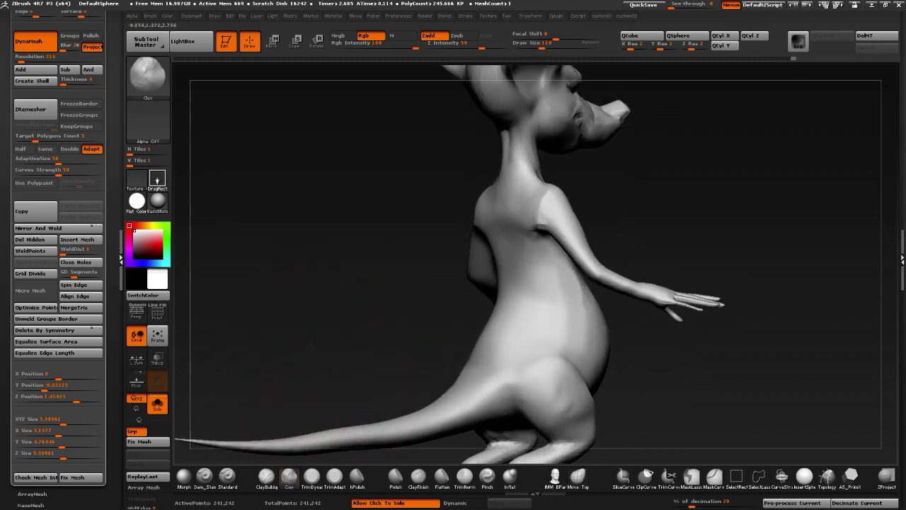
drag(367, 284, 516, 203)
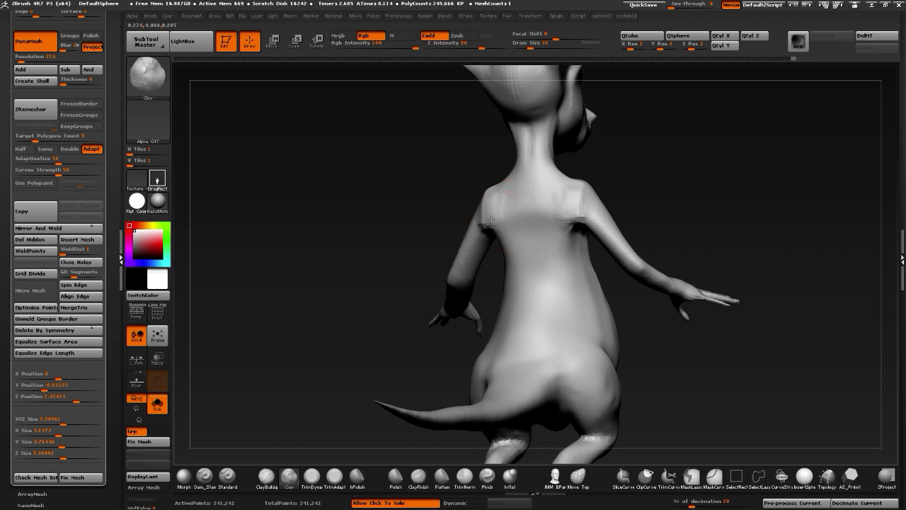
mouse_move(515, 221)
mouse_down()
mouse_move(514, 245)
mouse_move(561, 242)
mouse_up()
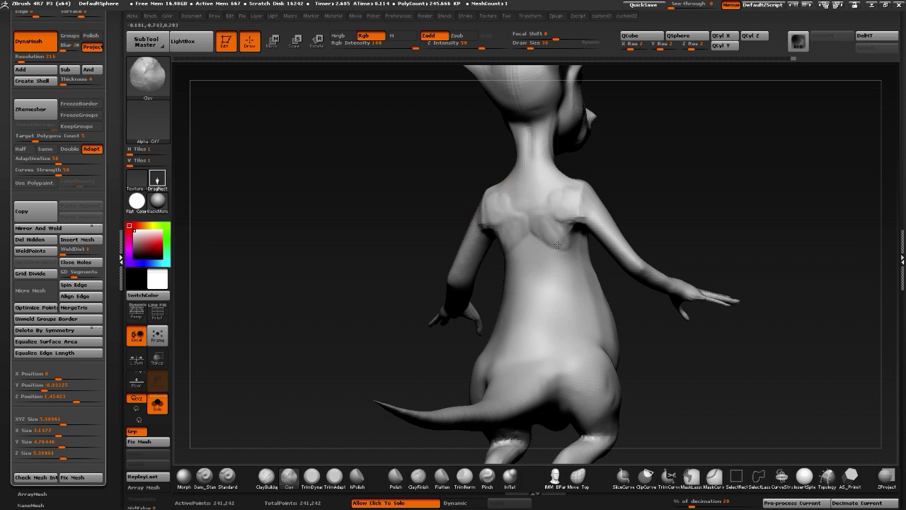
mouse_move(548, 189)
mouse_down()
mouse_move(544, 221)
mouse_move(549, 207)
mouse_up()
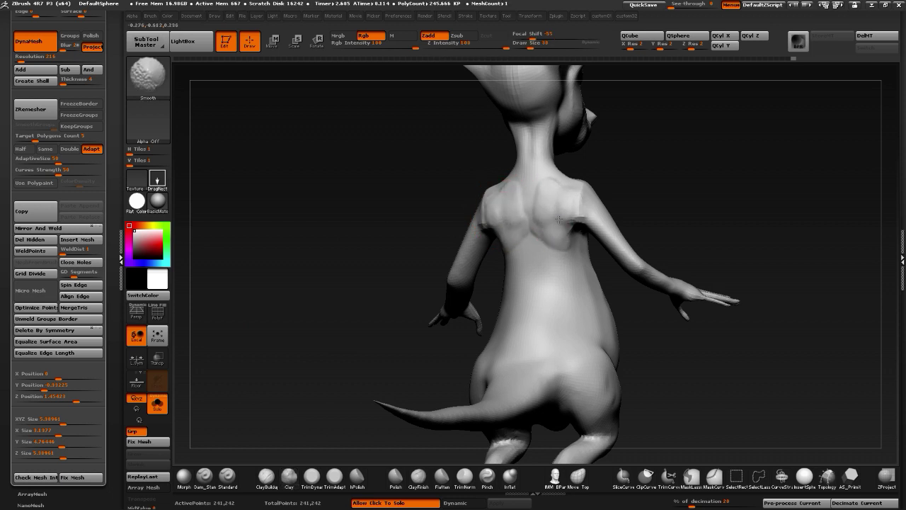
Smooth the back of the head near the base of the ears
alt+drag(412, 202, 377, 281)
drag(376, 281, 471, 277)
mouse_move(505, 204)
mouse_down()
mouse_move(507, 237)
mouse_move(503, 212)
mouse_up()
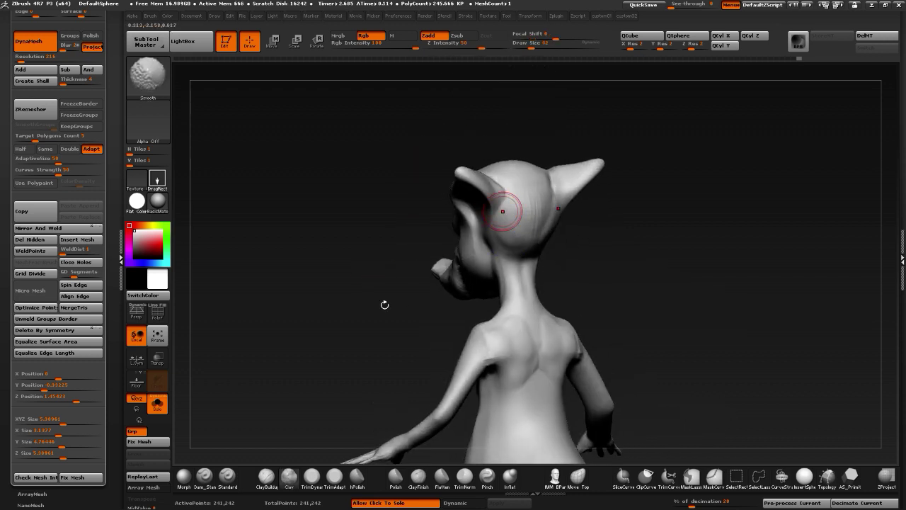
scroll(12, 356, down, 2)
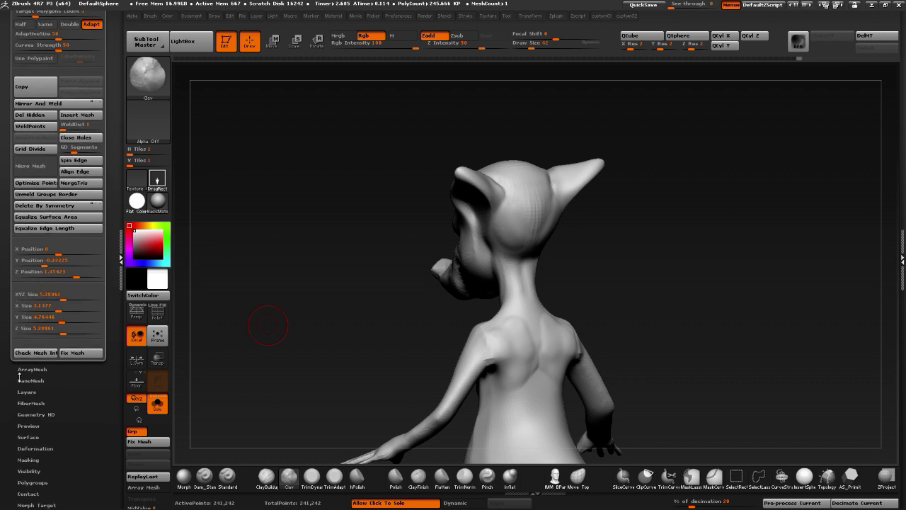
scroll(12, 356, up, 20)
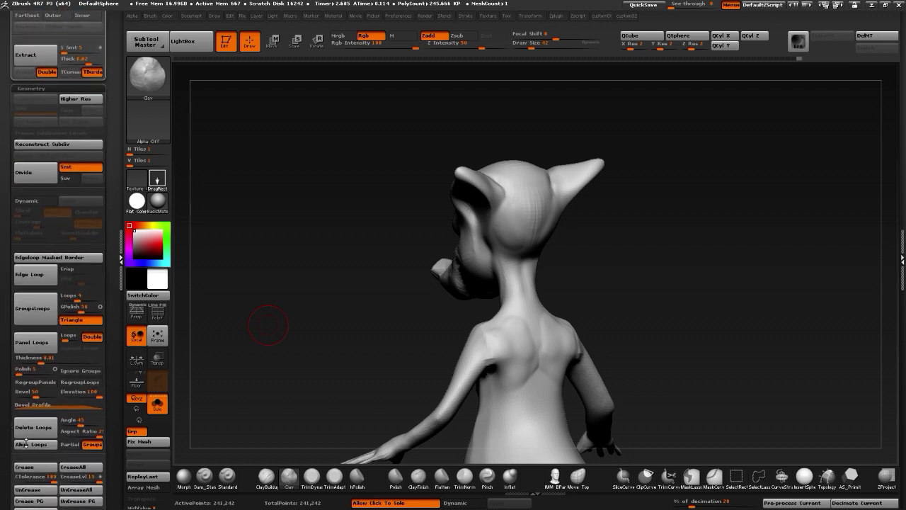
scroll(31, 457, up, 12)
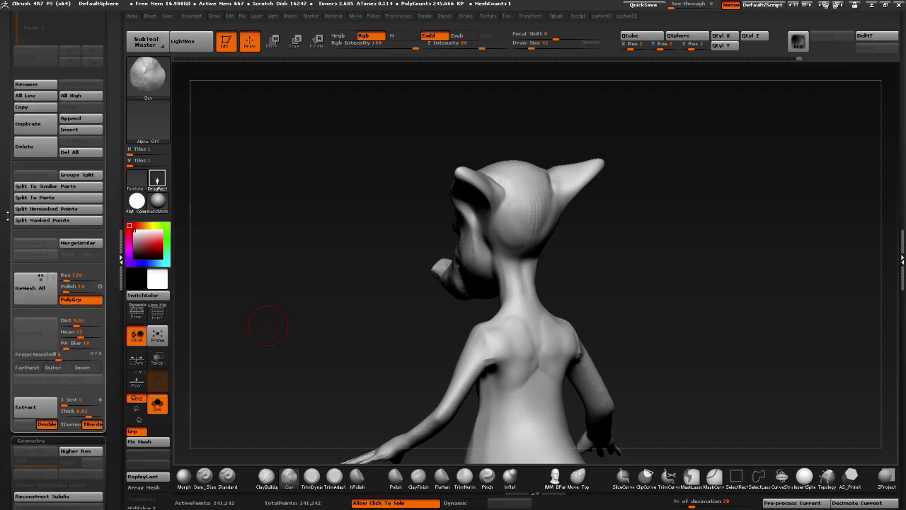
scroll(8, 215, up, 18)
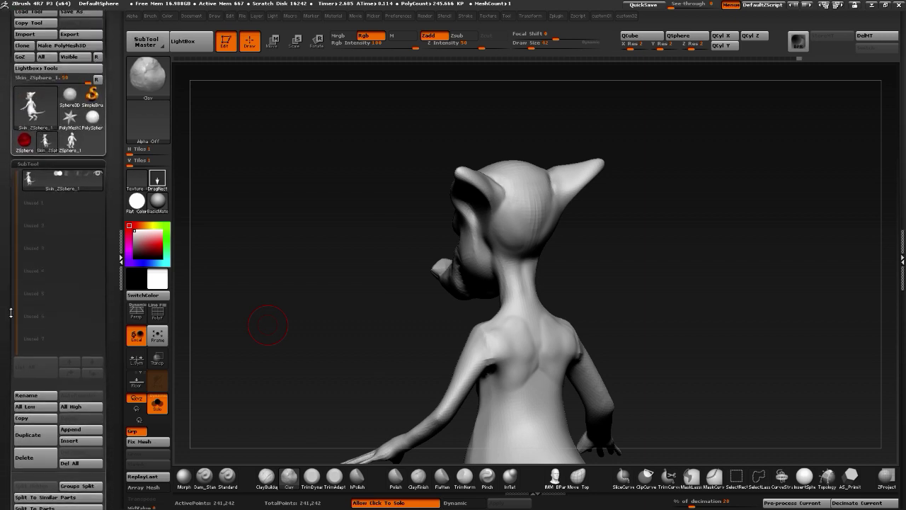
scroll(11, 313, down, 17)
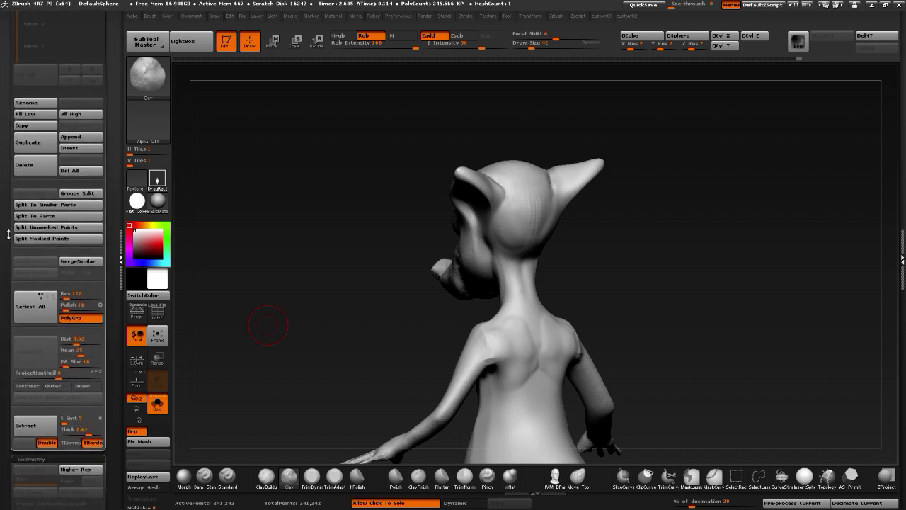
scroll(9, 224, down, 20)
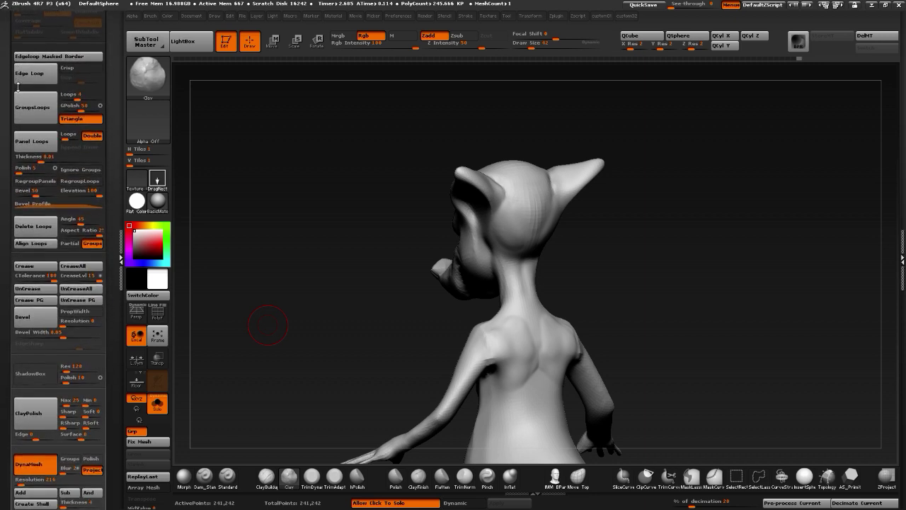
Retopologize the whole creature with ZRemesher at a target polygon count of 5
drag(19, 75, 19, 50)
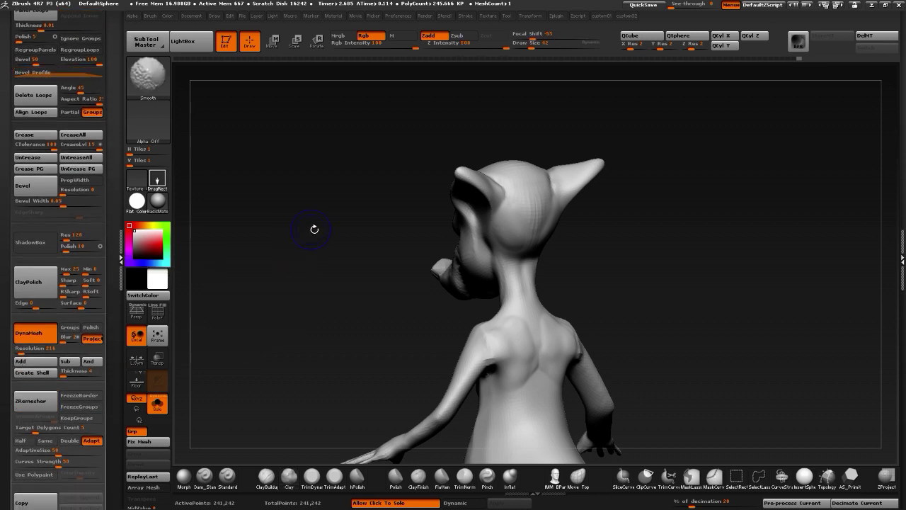
key(shift+2)
key(1)
key(1)
key(1)
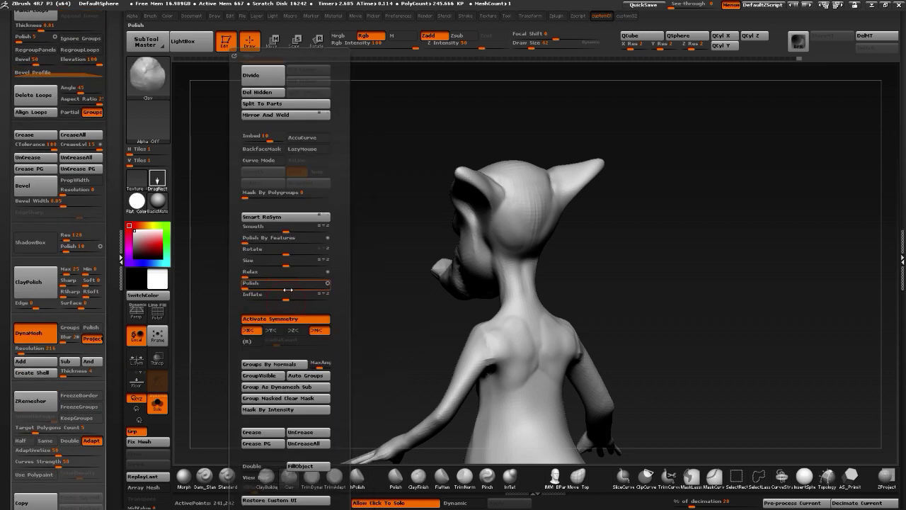
key(shift)
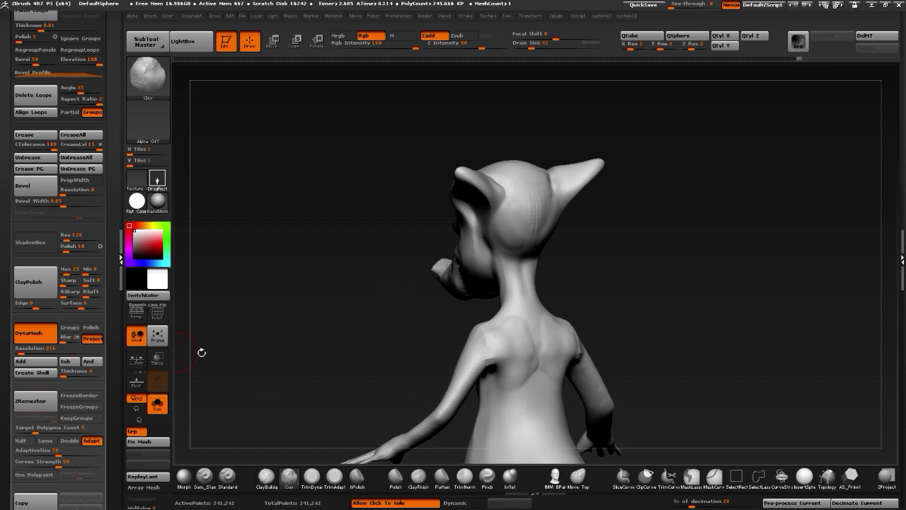
drag(9, 396, 9, 280)
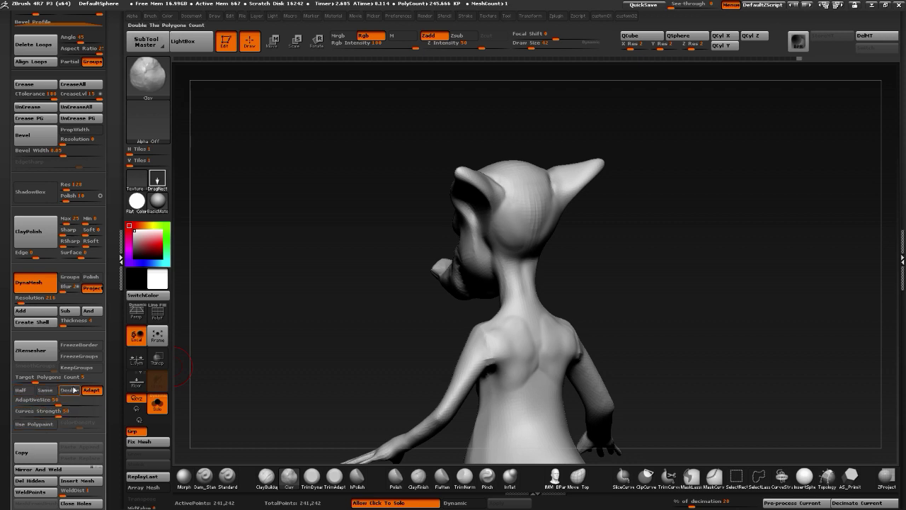
click(27, 354)
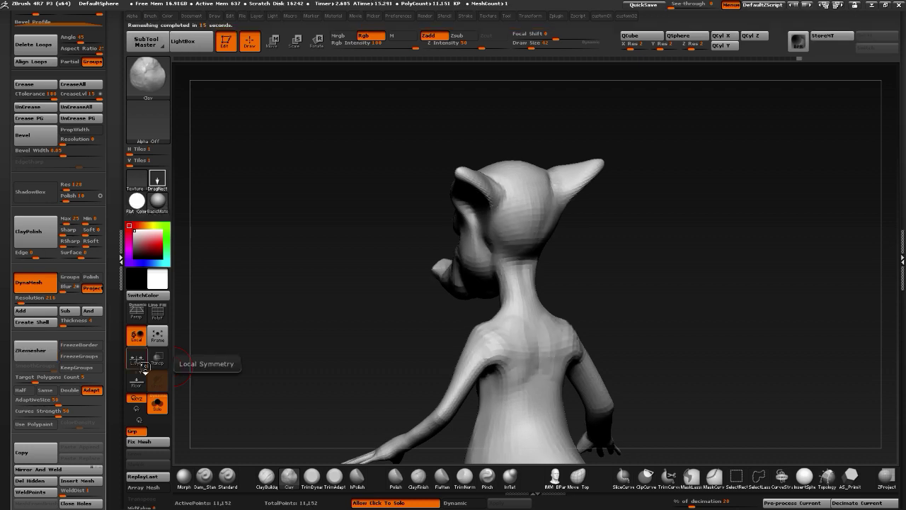
Check the remeshed head and body with the polyframe displayed, undo the remesh and hide the polyframe
drag(312, 305, 418, 309)
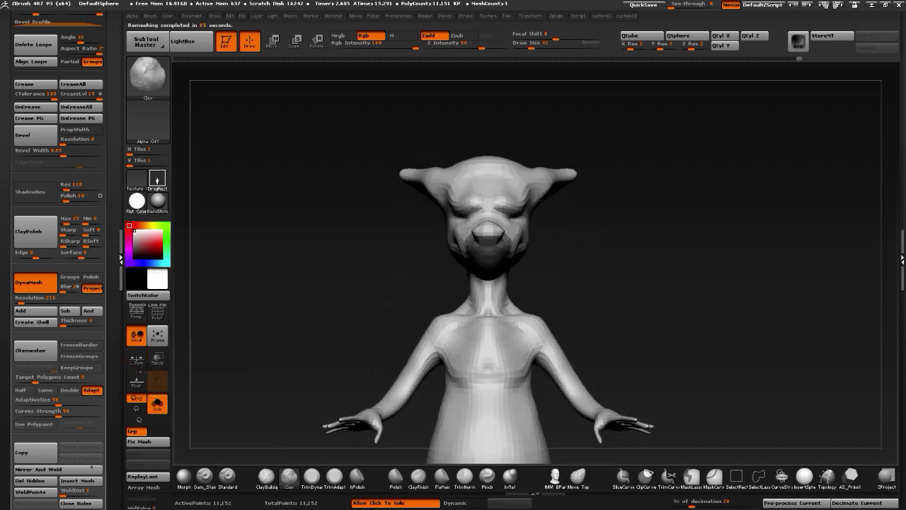
alt+drag(342, 312, 383, 353)
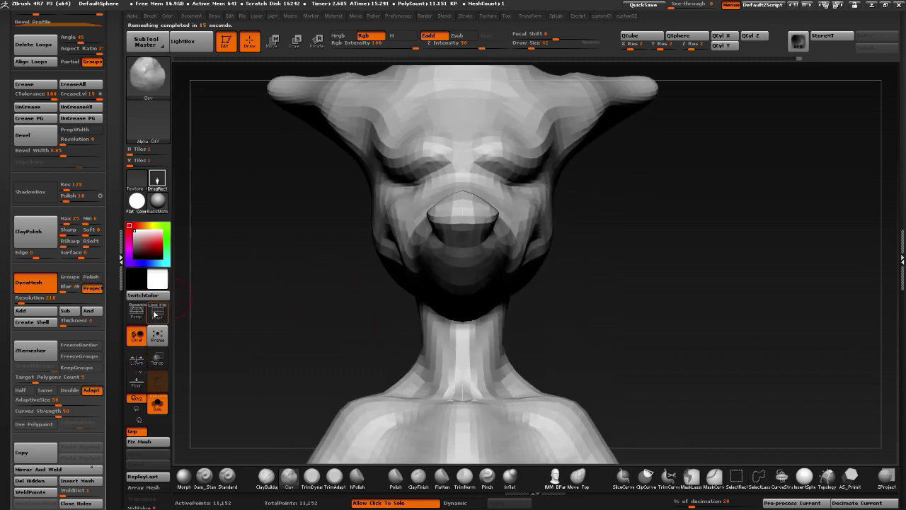
click(154, 314)
alt+drag(303, 320, 420, 276)
key(ctrl+z)
click(159, 317)
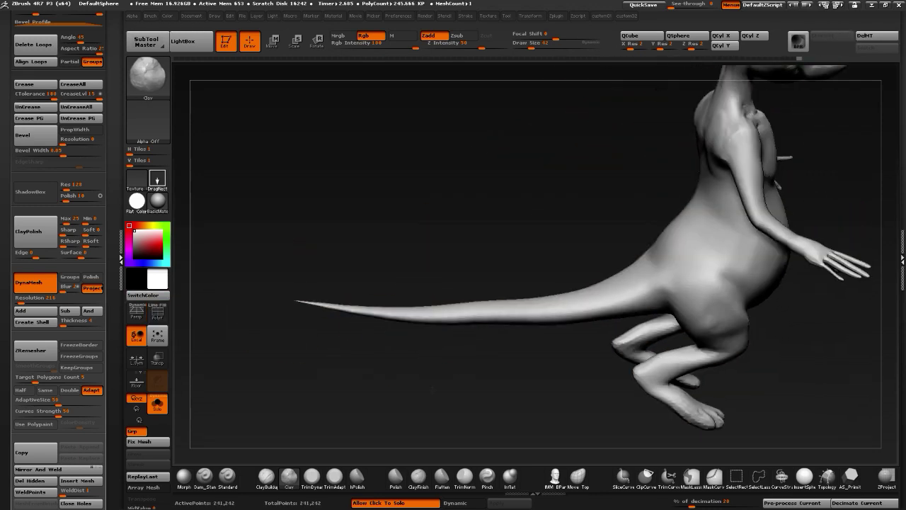
drag(428, 354, 400, 369)
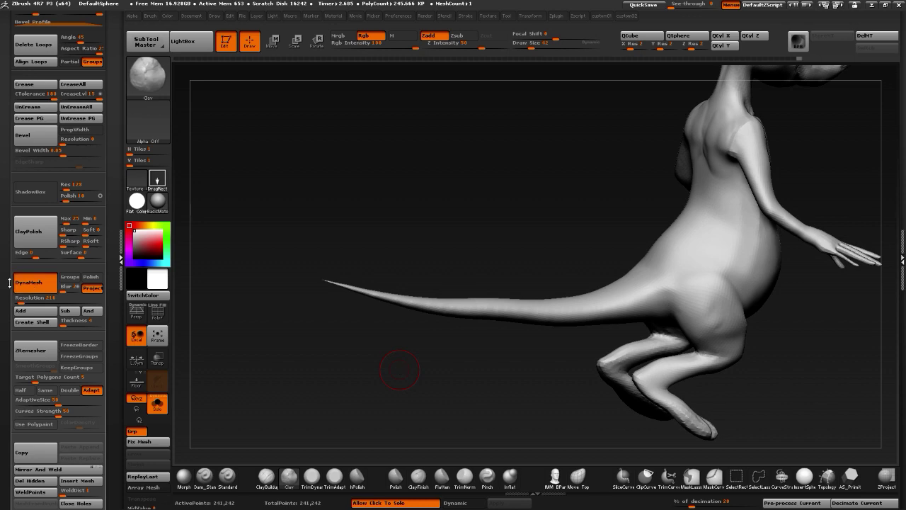
scroll(10, 283, down, 5)
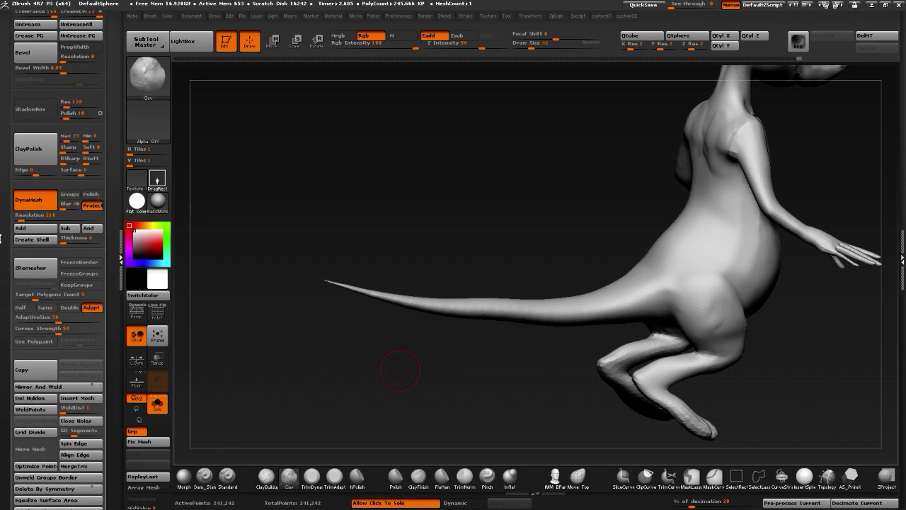
scroll(2, 238, down, 20)
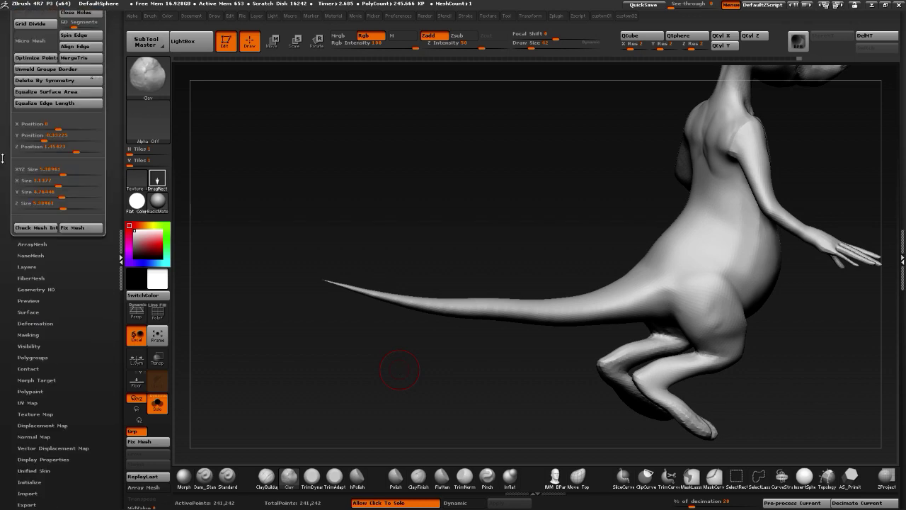
scroll(26, 405, up, 20)
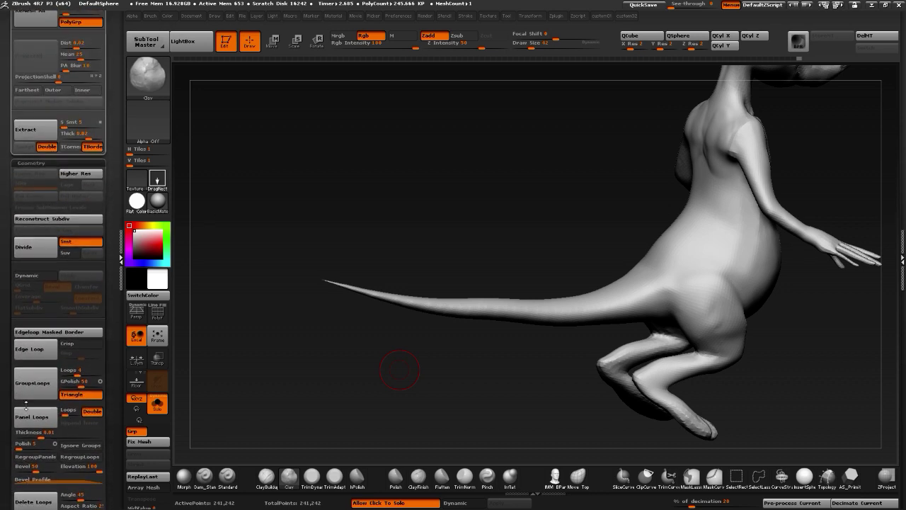
scroll(27, 405, up, 5)
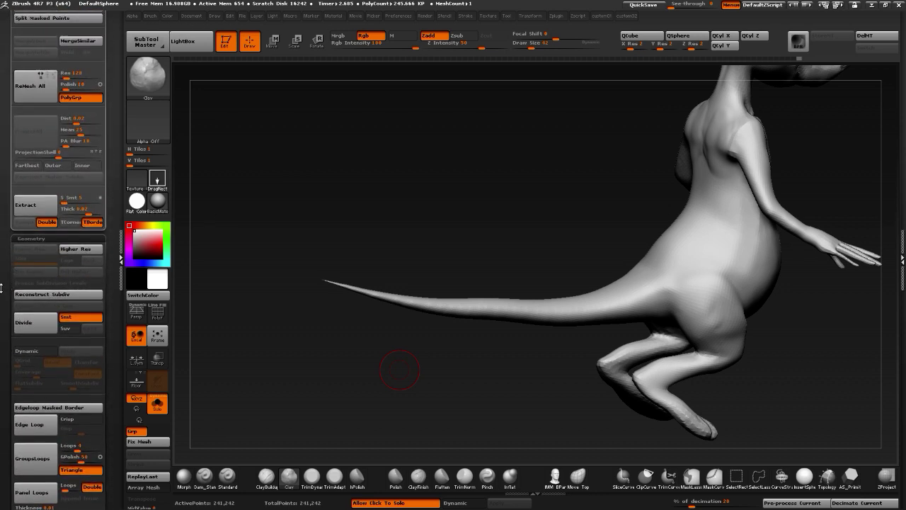
scroll(21, 203, down, 11)
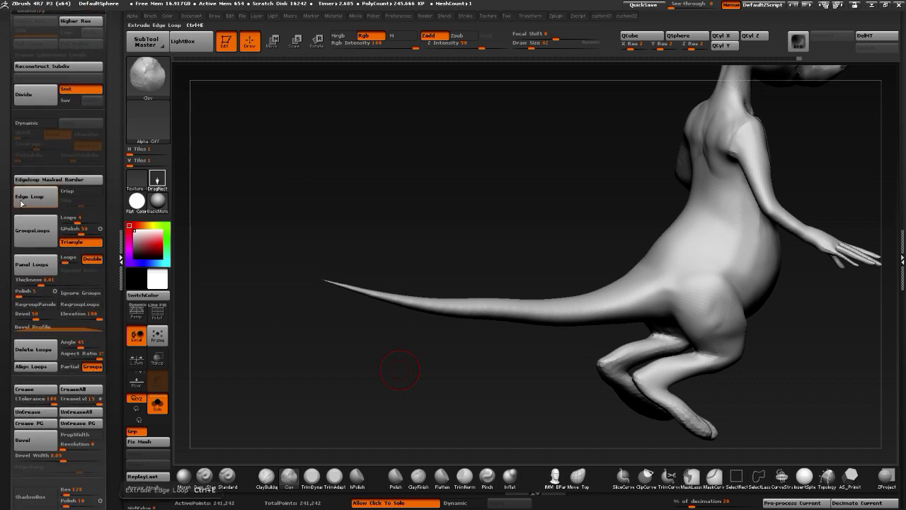
Examine the DynaMesh polygon density around the tail, legs and hands with the polyframe displayed
click(159, 312)
click(161, 311)
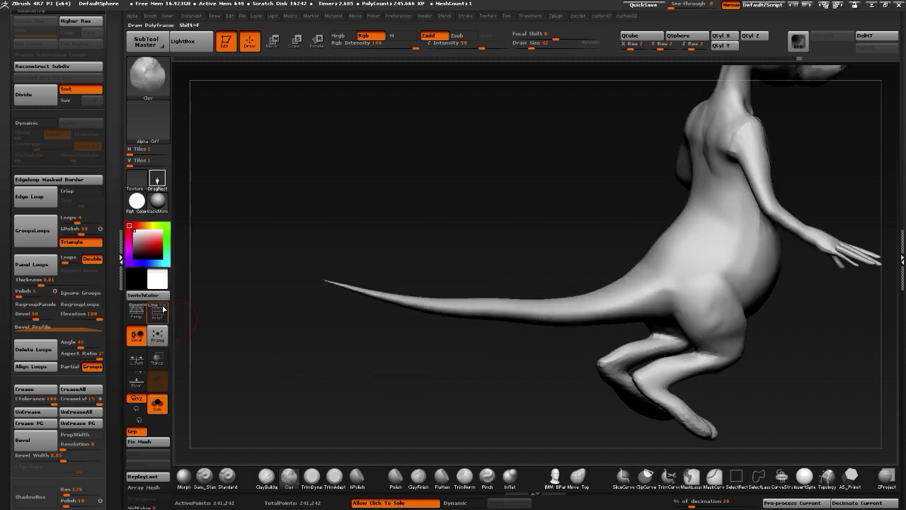
click(162, 312)
click(162, 313)
click(162, 318)
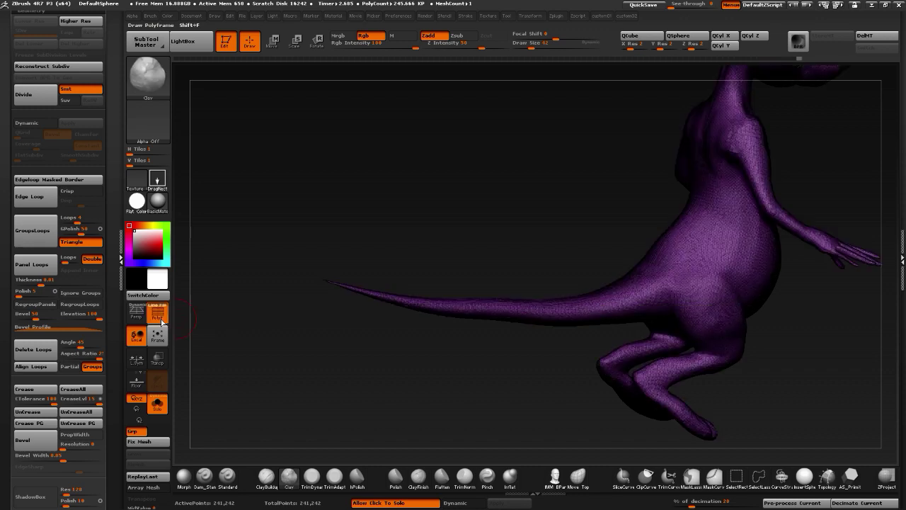
mouse_move(368, 364)
mouse_down()
mouse_move(363, 381)
mouse_move(464, 369)
mouse_up()
alt+drag(475, 319, 489, 401)
alt+drag(425, 315, 200, 299)
click(156, 316)
drag(323, 330, 417, 360)
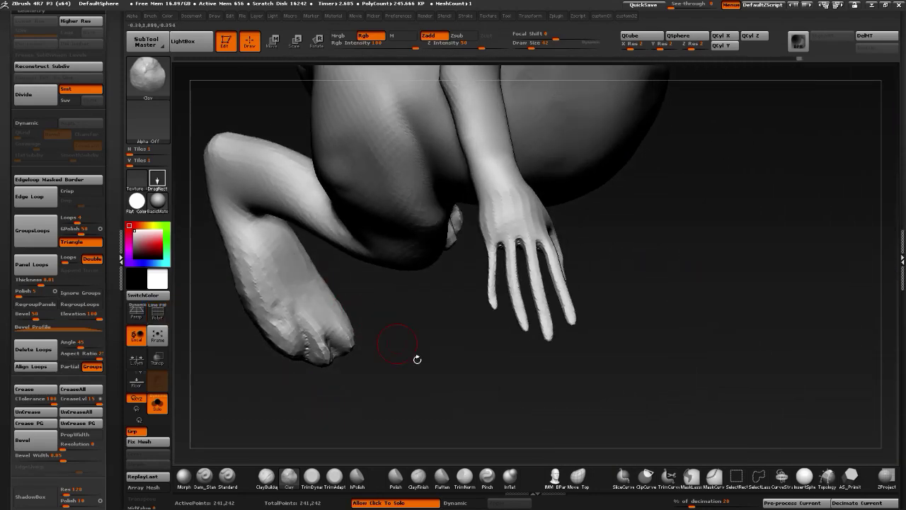
Thicken the fingers with the Inflat brush and update the DynaMesh
click(509, 478)
mouse_move(470, 444)
mouse_down()
mouse_move(480, 354)
mouse_move(526, 184)
mouse_up()
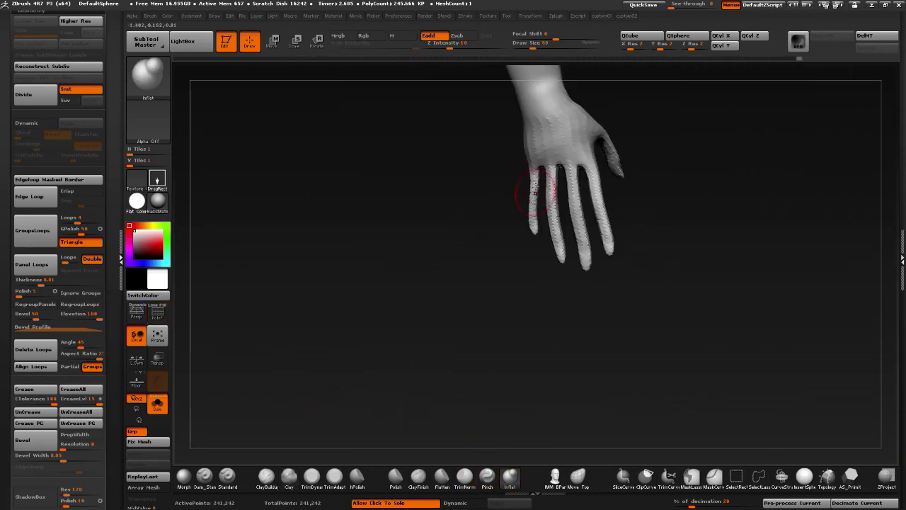
alt+drag(493, 261, 480, 339)
ctrl+drag(488, 279, 489, 242)
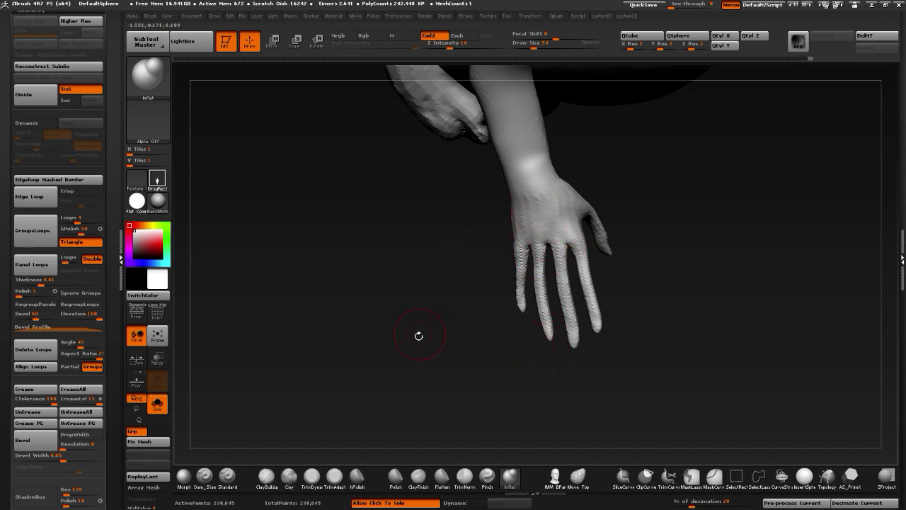
mouse_move(419, 335)
mouse_down()
mouse_move(413, 302)
mouse_move(403, 304)
mouse_move(506, 326)
mouse_up()
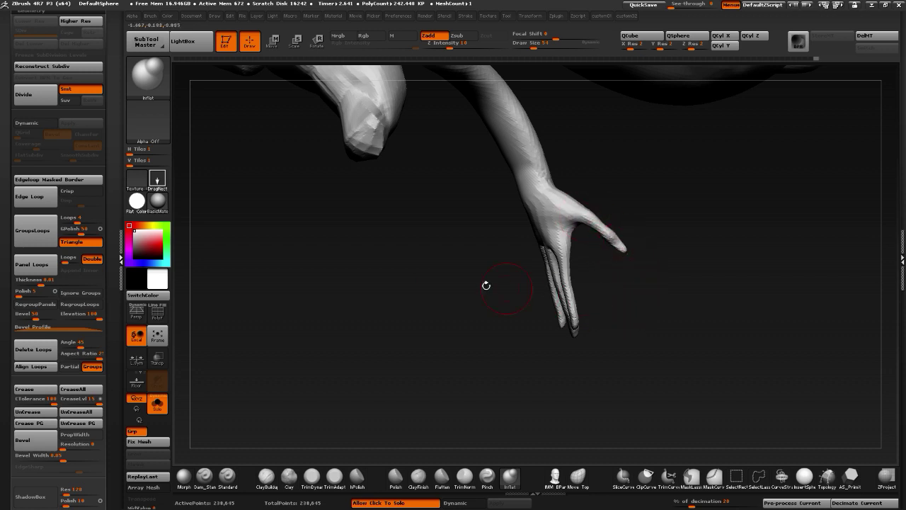
drag(487, 285, 359, 286)
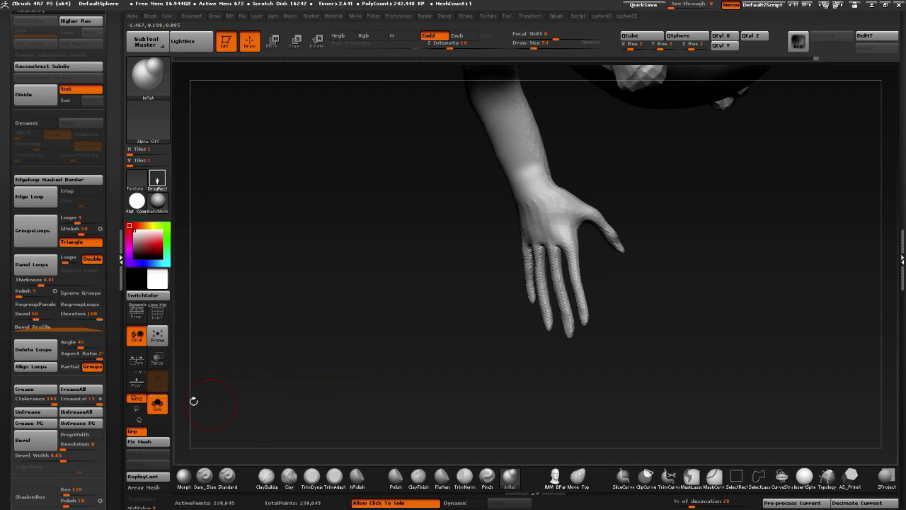
Switch to Zoom to view the shared Unreal Blueprint event graph, move its window aside and return to ZBrush
key(super)
mouse_move(462, 502)
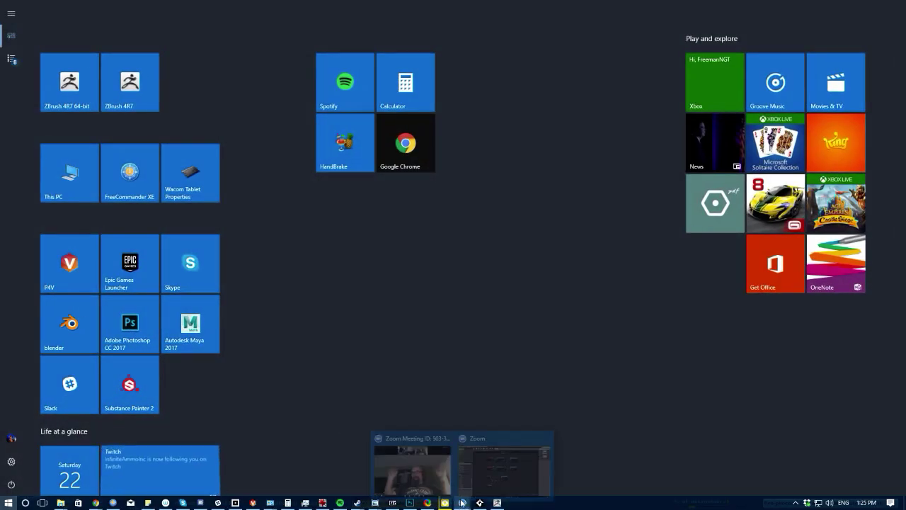
click(483, 465)
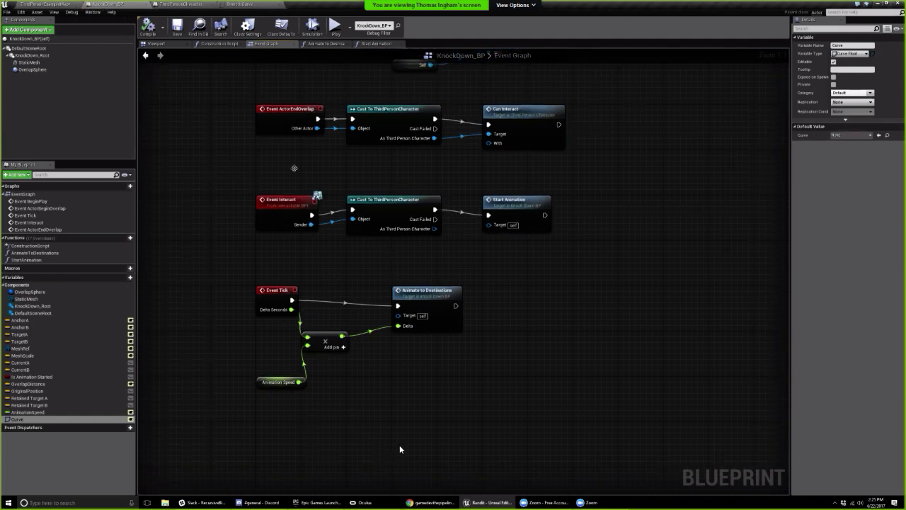
right_drag(310, 249, 307, 246)
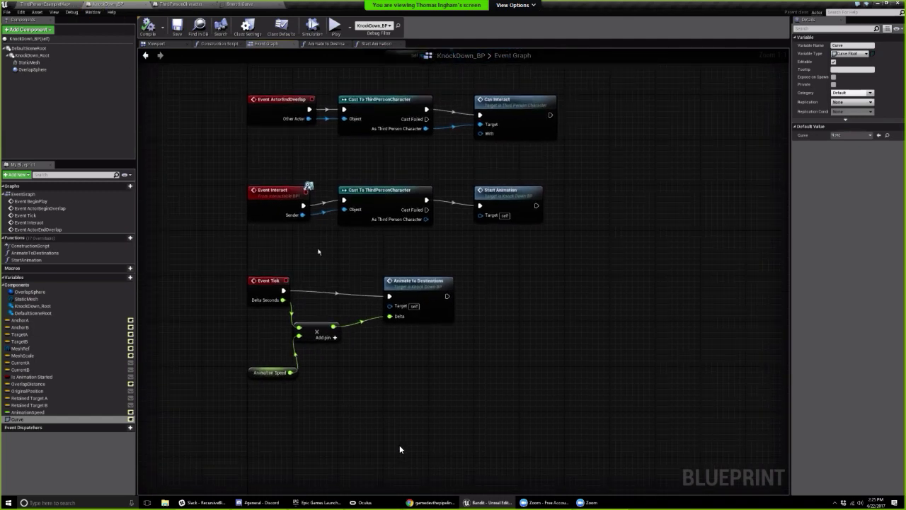
click(269, 372)
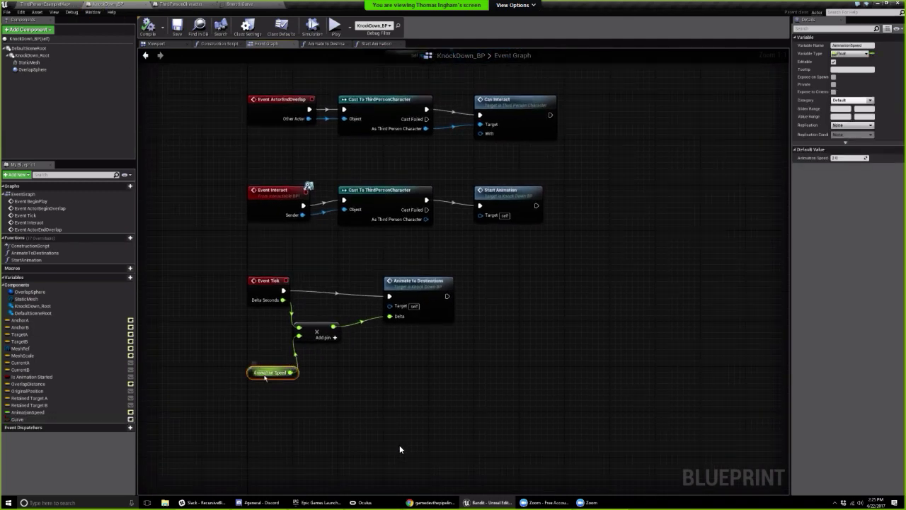
drag(275, 391, 313, 331)
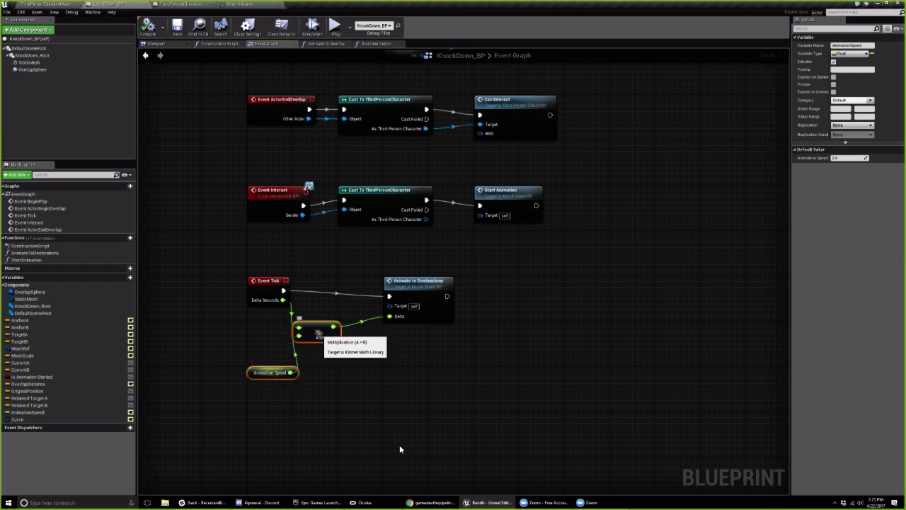
alt+click(282, 299)
alt+click(391, 317)
click(388, 353)
right_drag(386, 353, 422, 358)
double_click(640, 106)
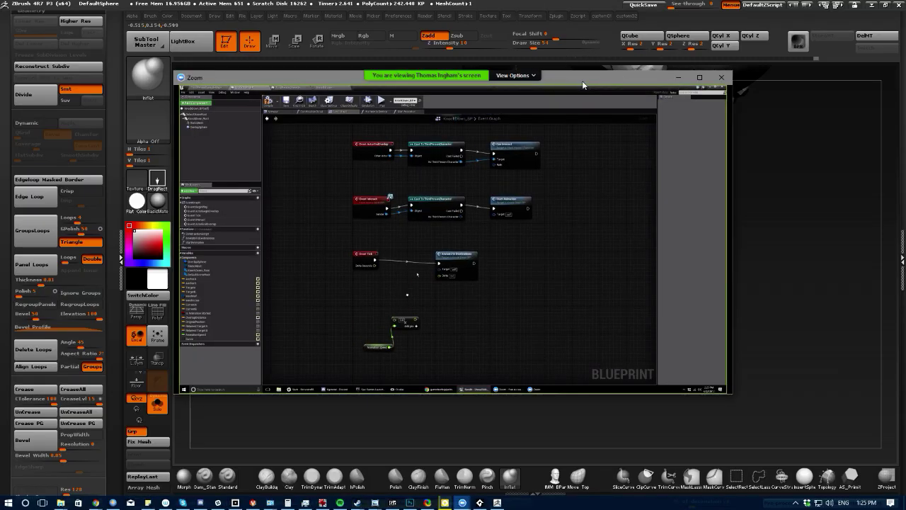
drag(583, 85, 905, 244)
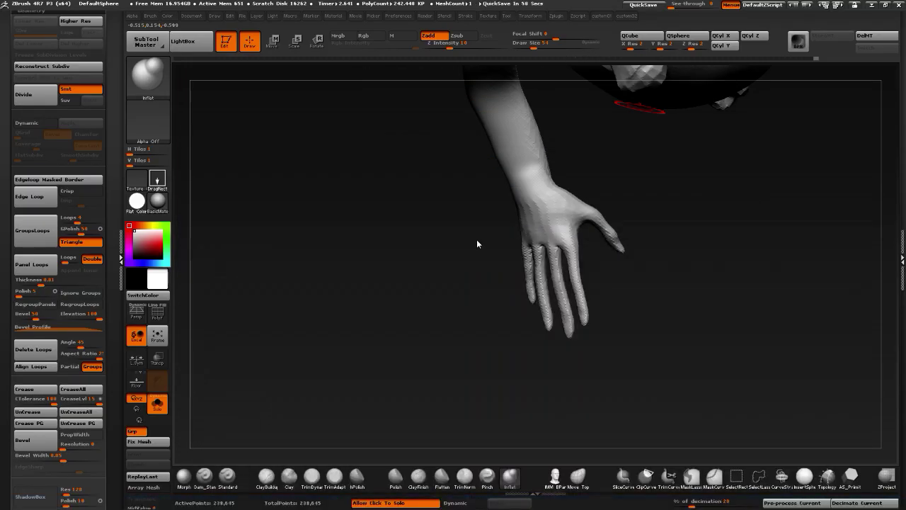
Set the ZRemesher target polygon count to about 10 and remesh the creature
drag(397, 329, 417, 318)
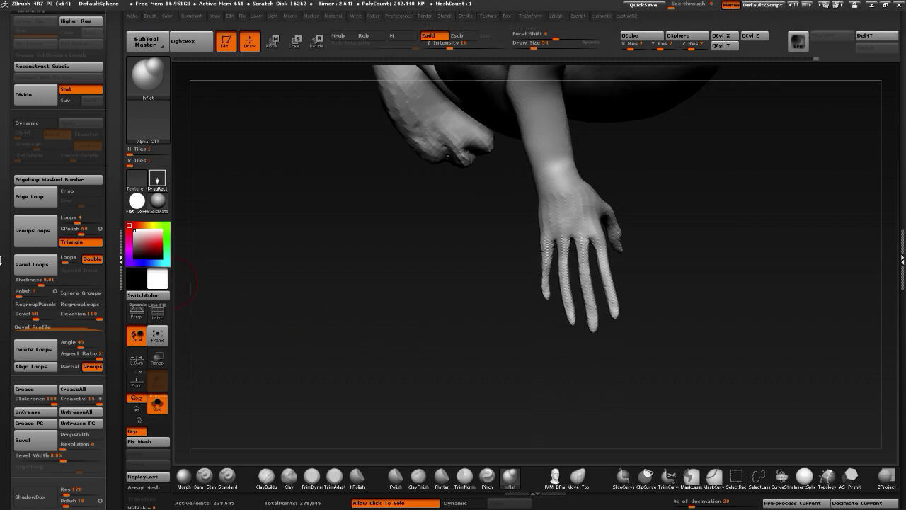
drag(0, 260, 1, 182)
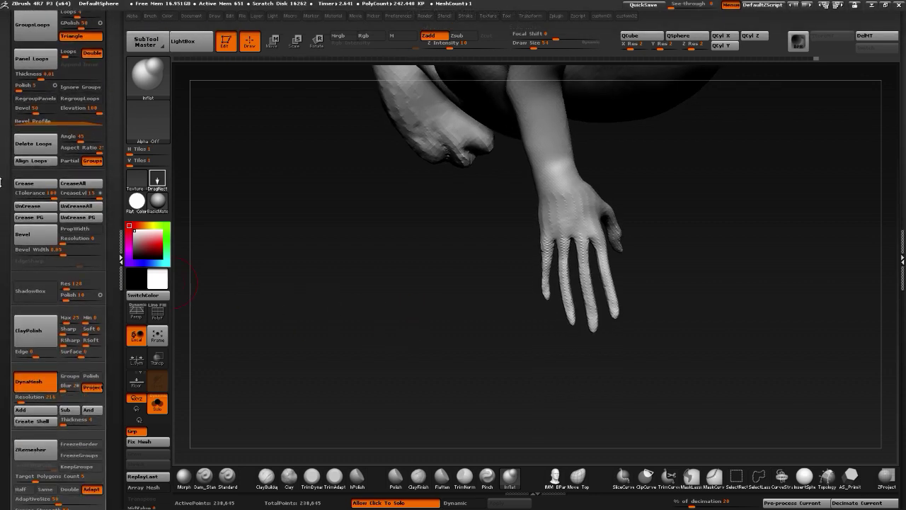
scroll(1, 183, down, 5)
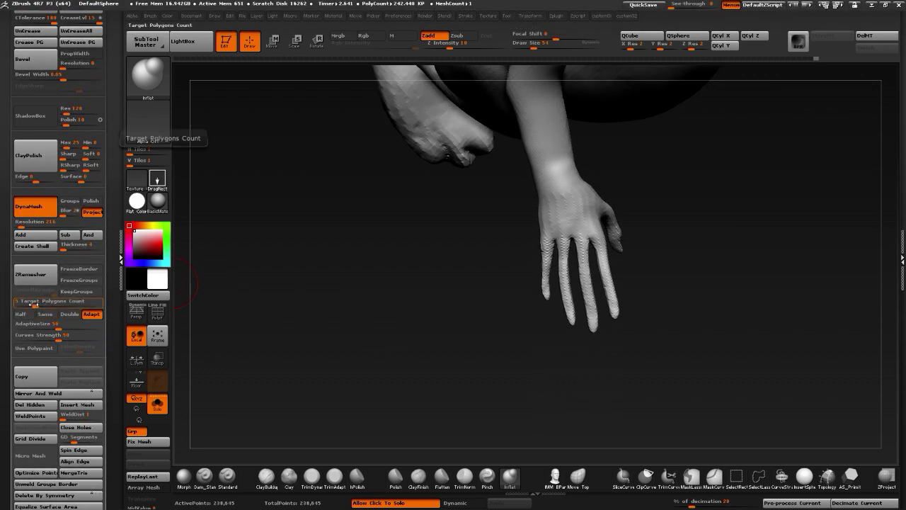
click(32, 303)
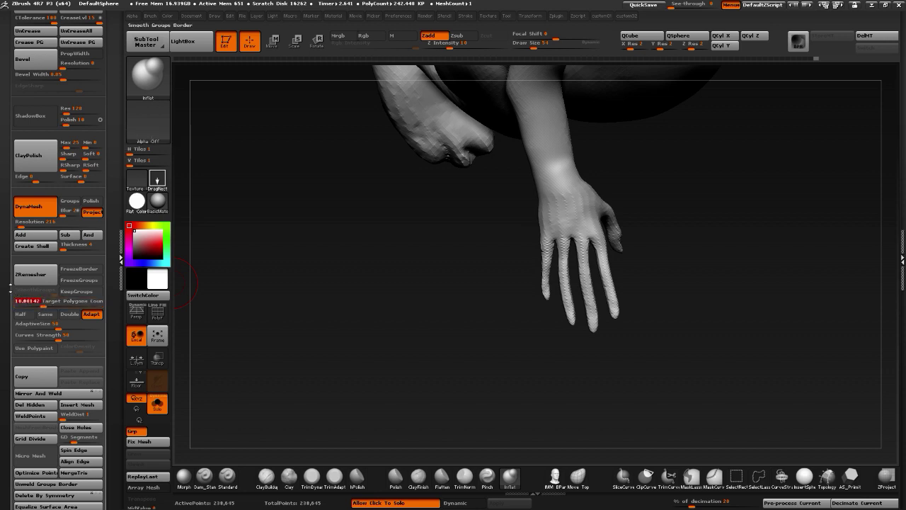
click(34, 274)
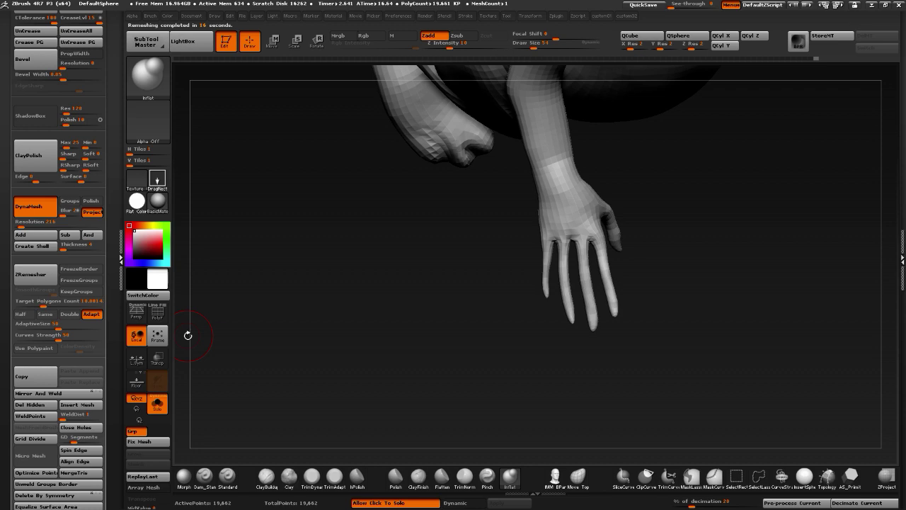
Inspect the new topology of the tail and body with the polyframe displayed, and undo the ZRemesher operation
drag(342, 269, 205, 315)
key(shift+f)
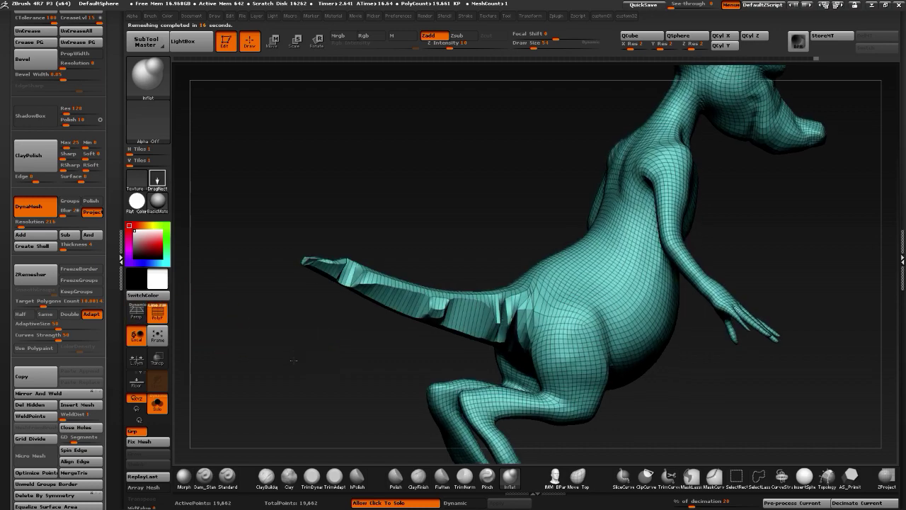
drag(293, 360, 191, 301)
key(ctrl+z)
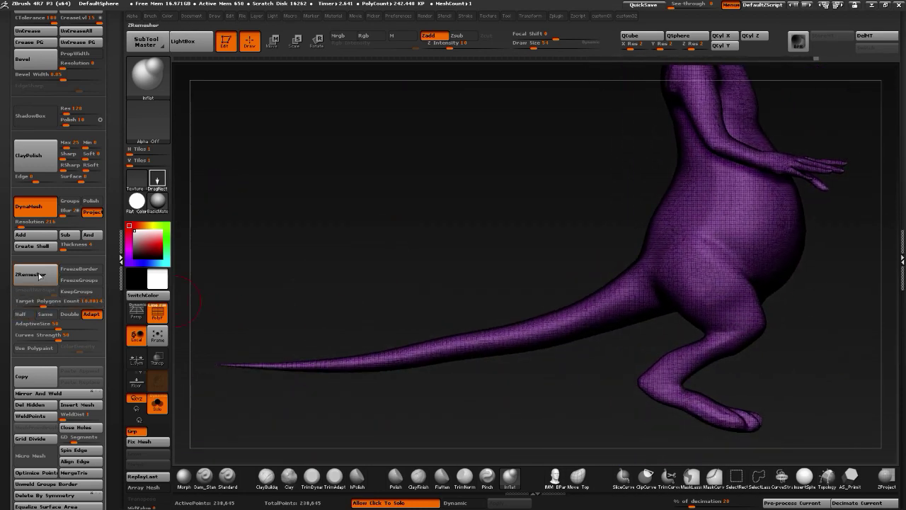
Choose the ZRemesherGuides brush, dismiss its note and draw a guide curve lengthwise along the side of the tail
click(511, 473)
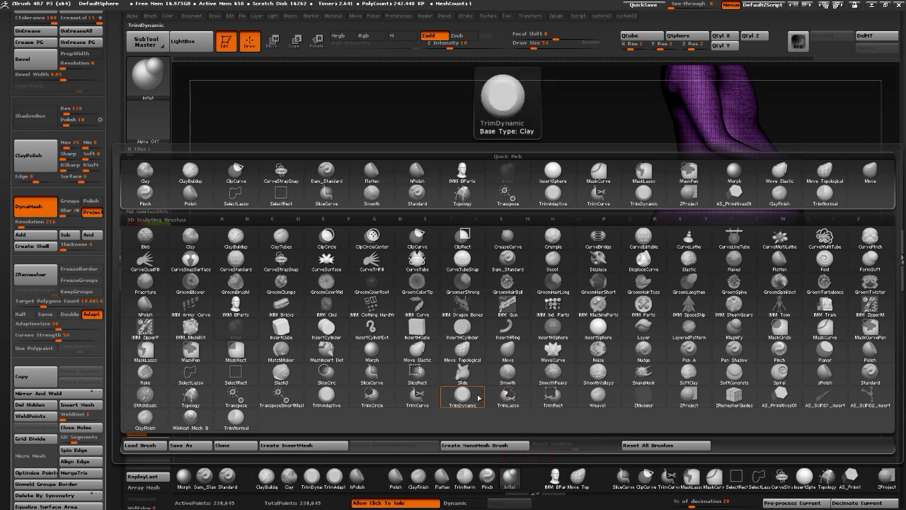
click(732, 398)
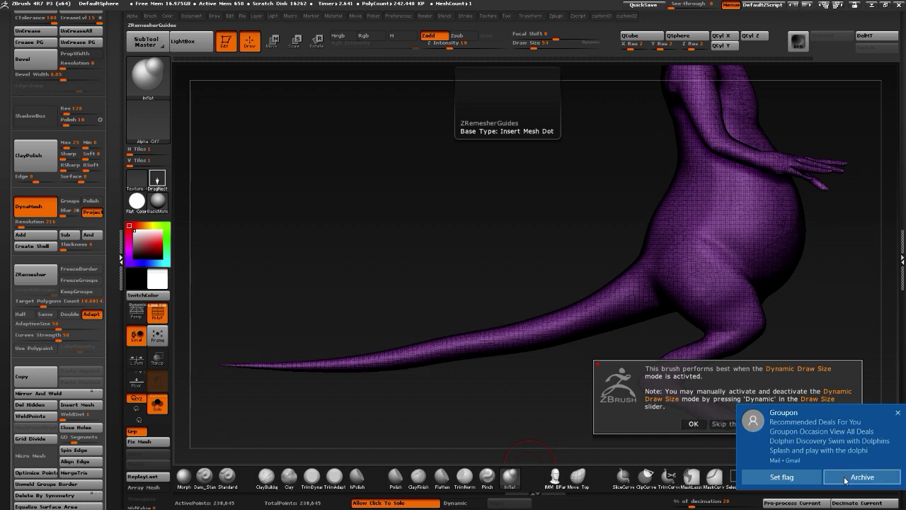
click(898, 413)
click(693, 423)
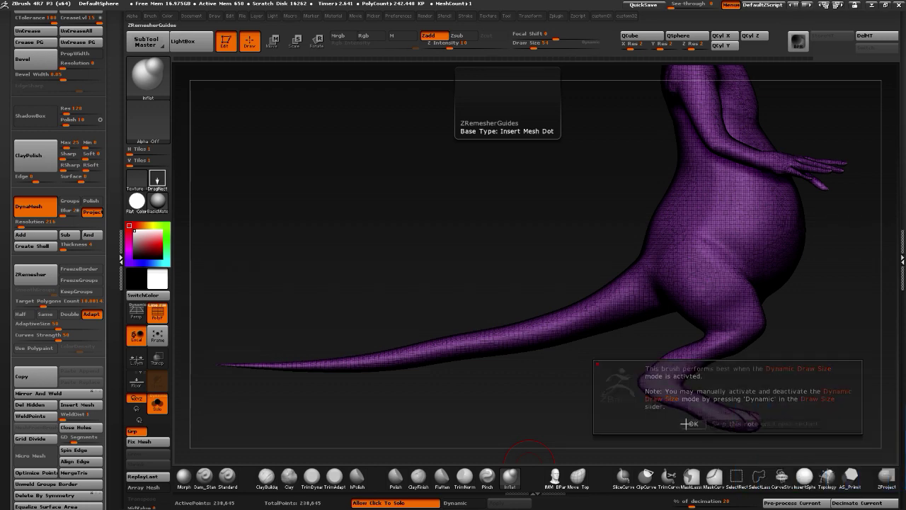
drag(424, 380, 482, 343)
drag(556, 380, 486, 315)
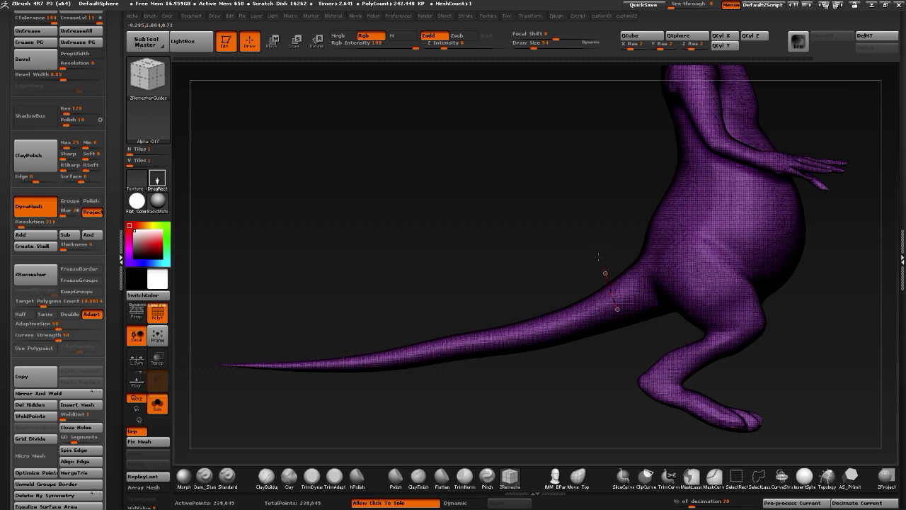
drag(593, 249, 592, 251)
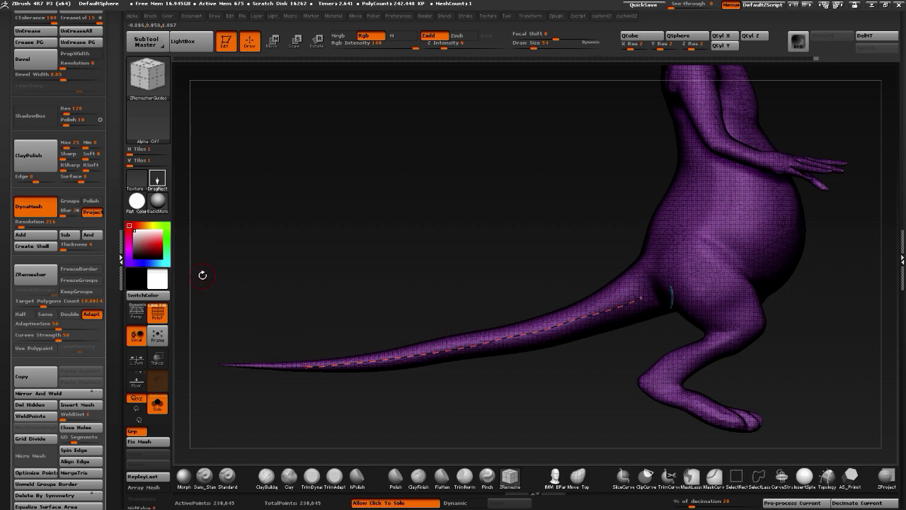
Add guide curves along the top of the tail, over the thigh and around the tail's circumference
drag(202, 275, 368, 327)
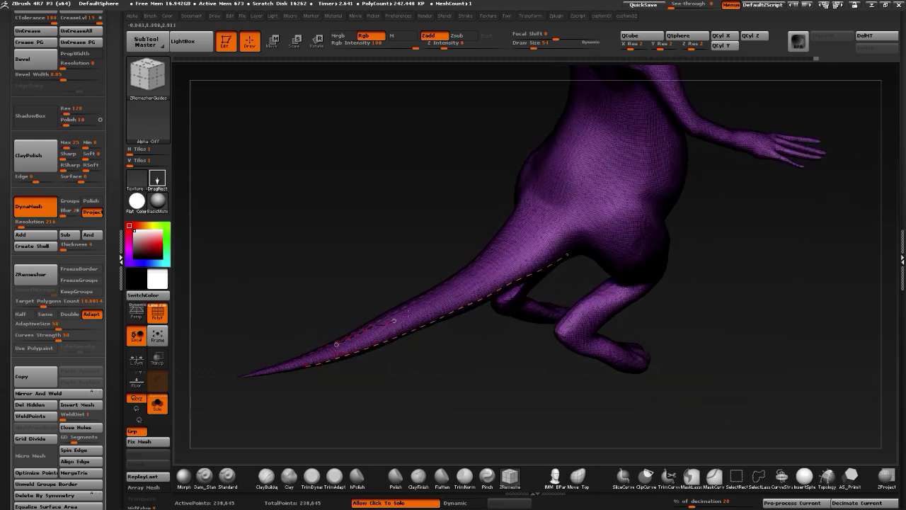
drag(517, 255, 558, 221)
drag(799, 455, 712, 314)
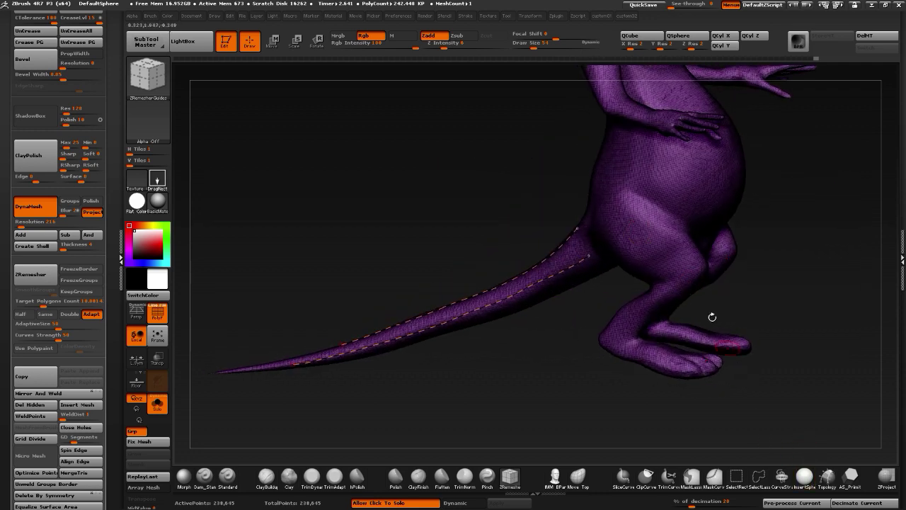
drag(479, 195, 457, 300)
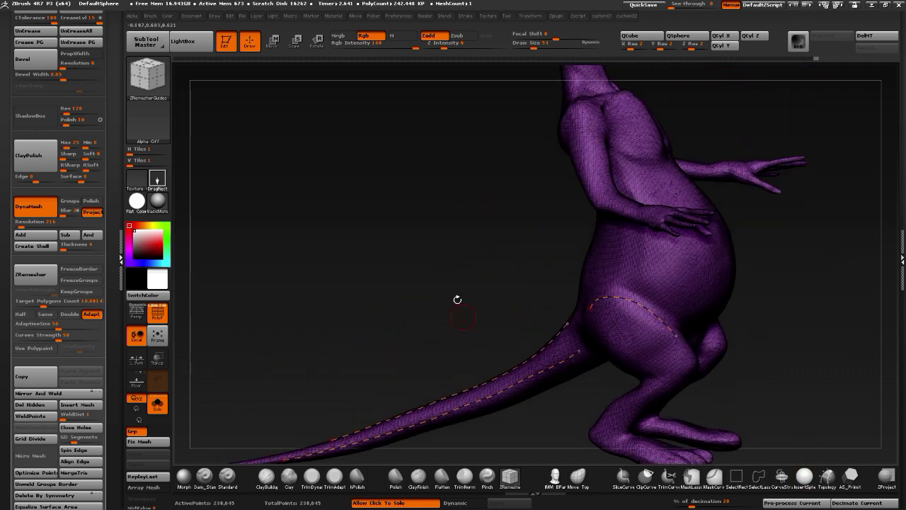
drag(235, 350, 342, 146)
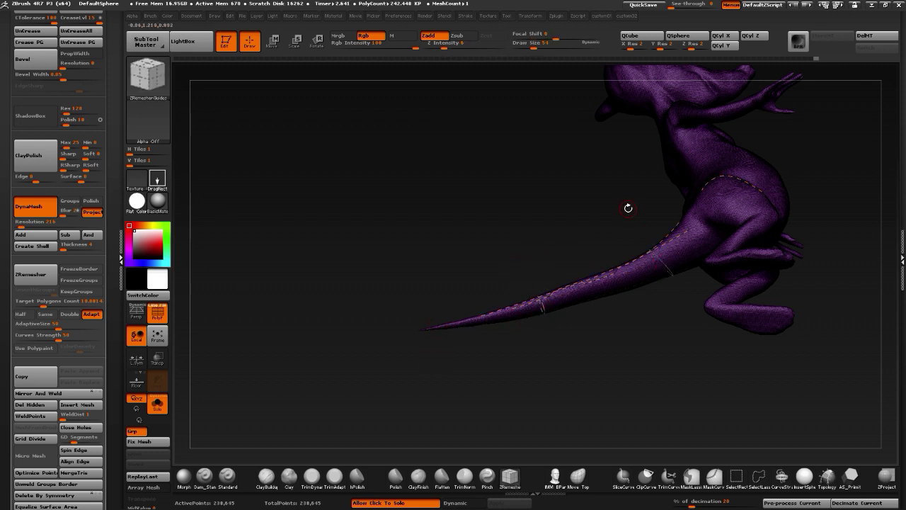
Check the guides around the tail and wrap another ring-shaped guide curve around its base
drag(197, 248, 540, 319)
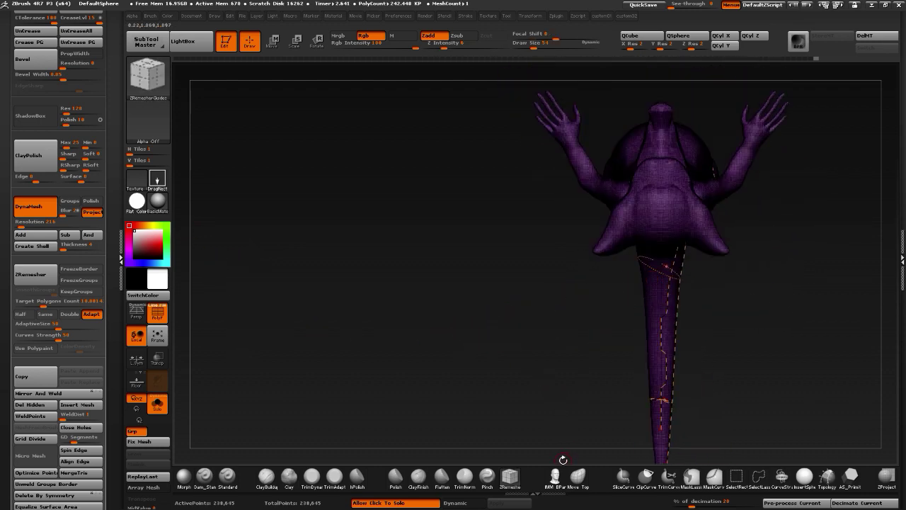
drag(562, 459, 623, 285)
drag(190, 265, 376, 245)
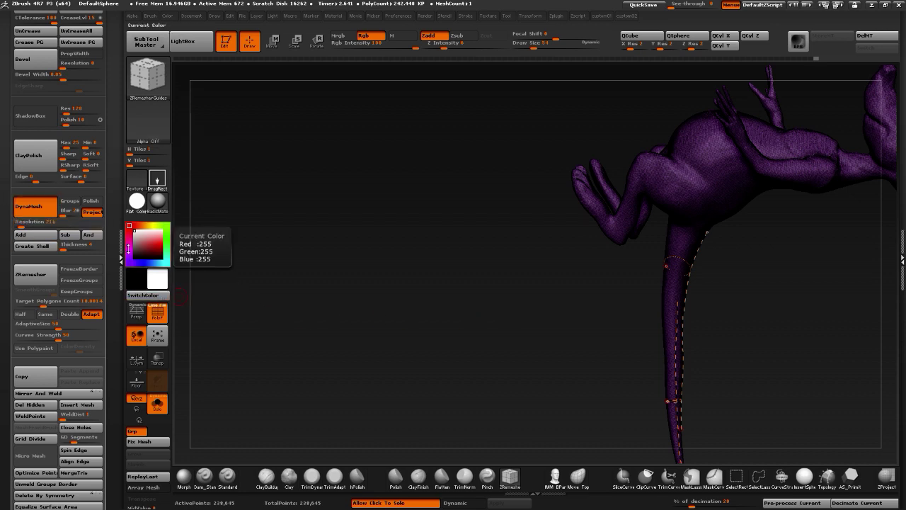
mouse_move(575, 421)
mouse_down()
mouse_move(560, 447)
mouse_move(538, 446)
mouse_move(566, 441)
mouse_move(568, 431)
mouse_up()
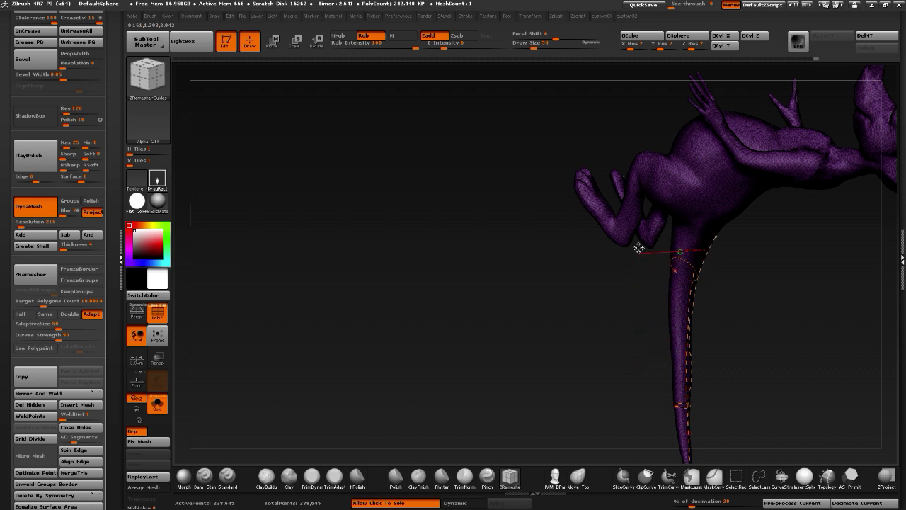
shift+drag(616, 235, 729, 240)
drag(618, 455, 558, 448)
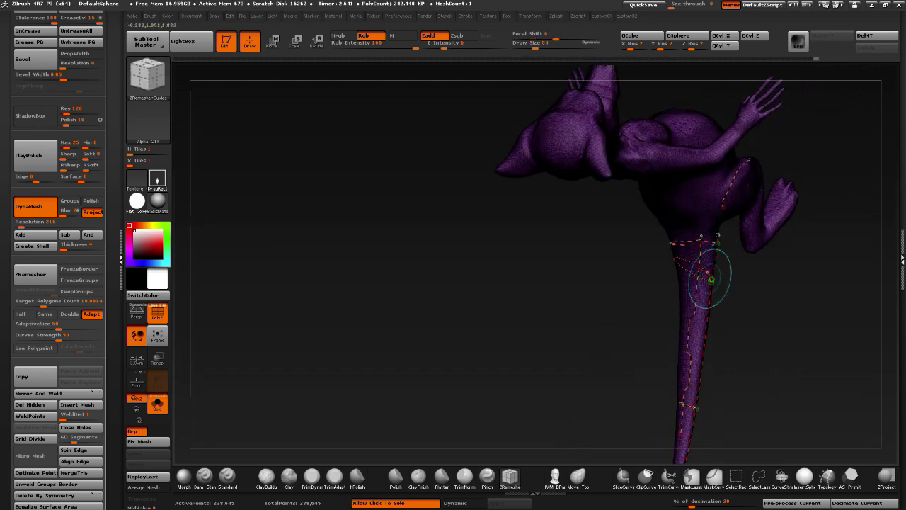
drag(177, 300, 233, 275)
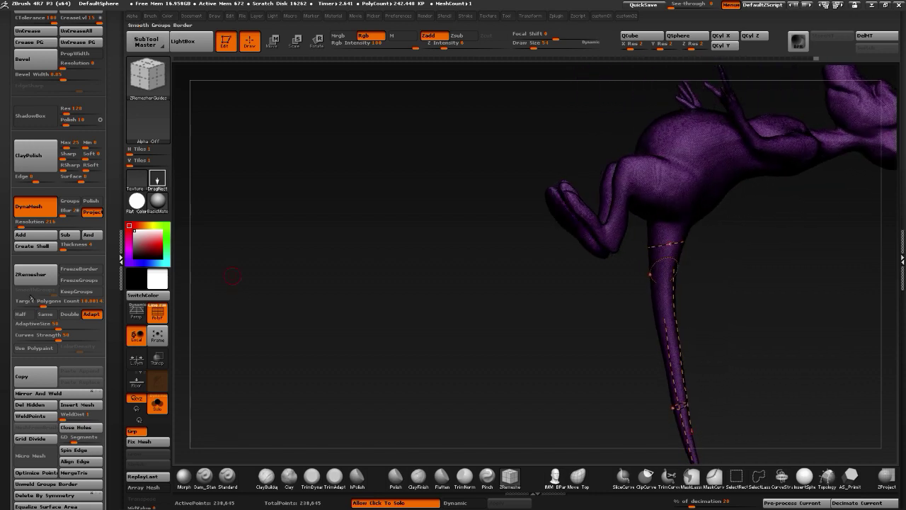
Set the ZRemesher Curves Strength to 83 and remesh the creature with the guide curves
click(46, 323)
click(55, 339)
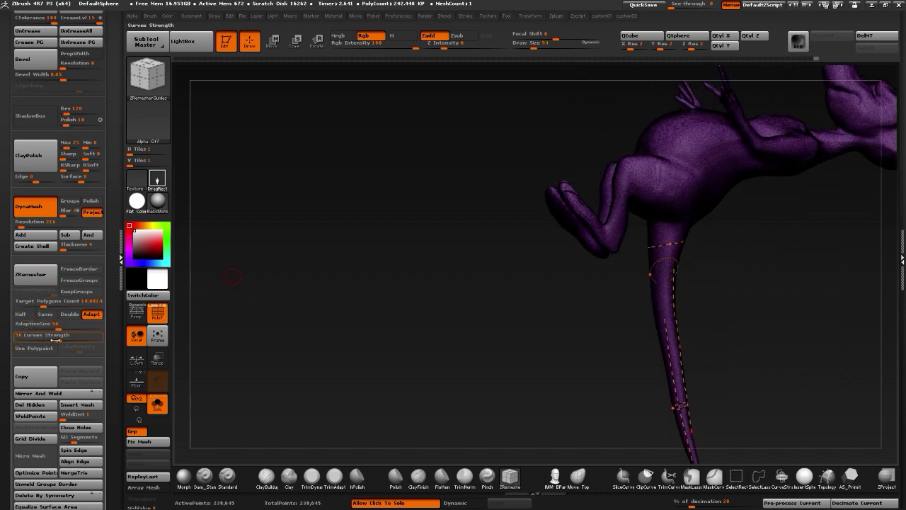
drag(58, 339, 86, 338)
click(36, 275)
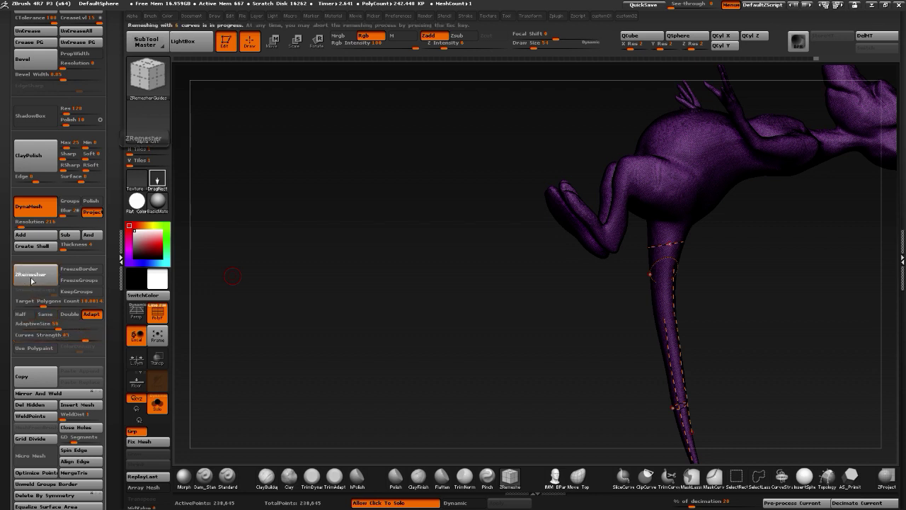
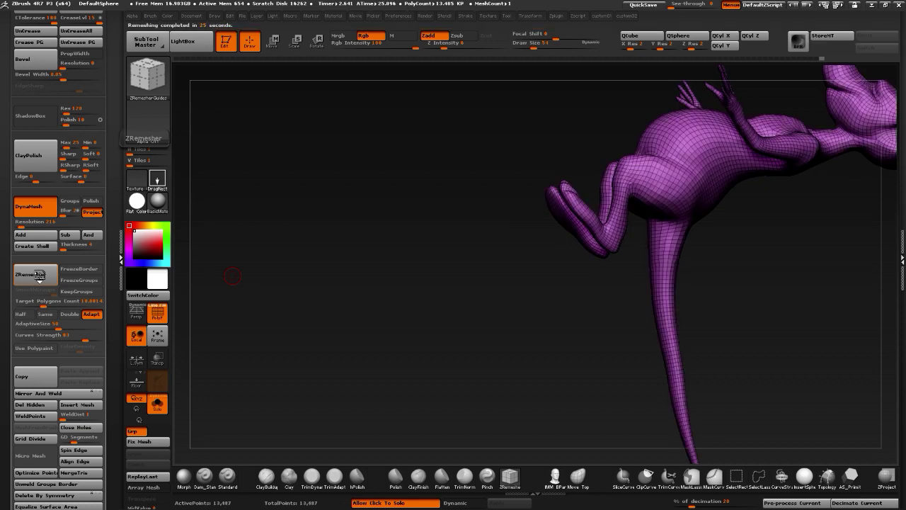
Subdivide the remeshed creature once and hide its polyframe
drag(474, 390, 476, 301)
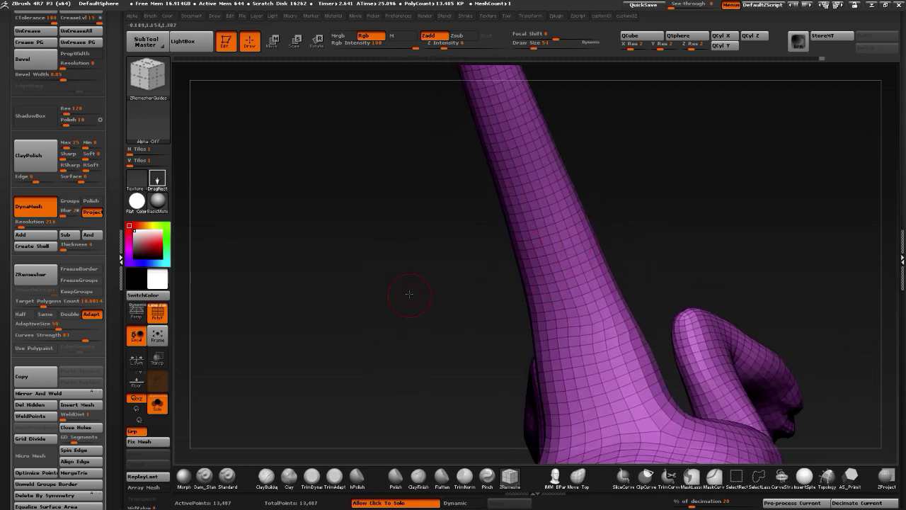
drag(409, 294, 318, 364)
alt+drag(276, 397, 328, 297)
key(1)
click(322, 79)
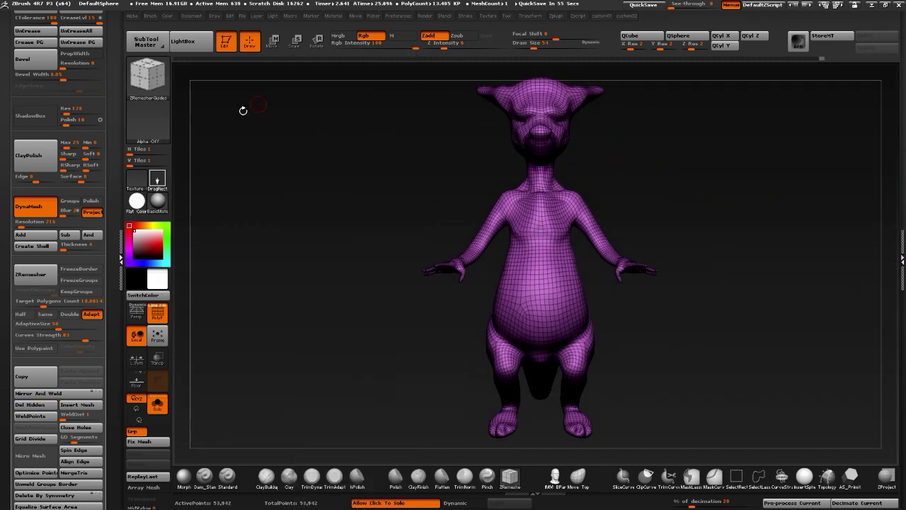
click(164, 312)
Build up the lower chest with the Clay brush and smooth the strokes into the torso
drag(301, 269, 425, 240)
alt+drag(394, 229, 365, 268)
drag(524, 230, 406, 203)
alt+drag(305, 198, 347, 285)
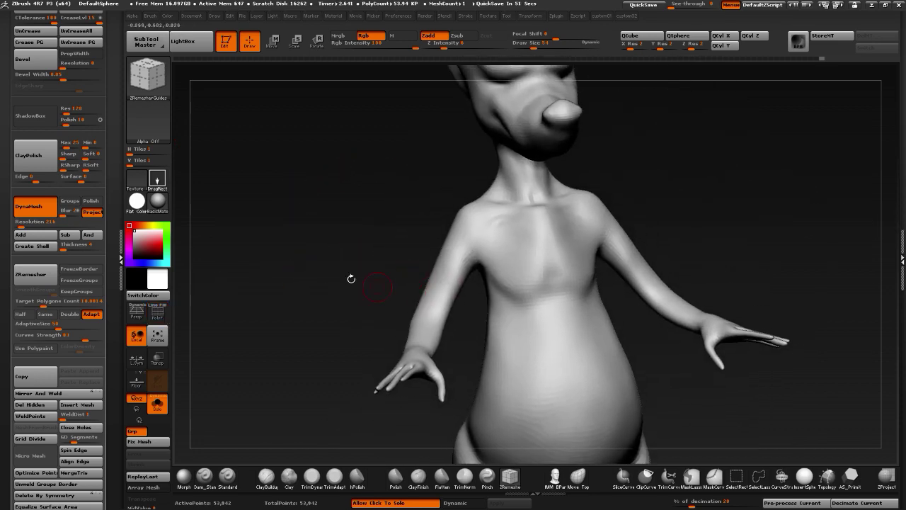
drag(276, 242, 318, 233)
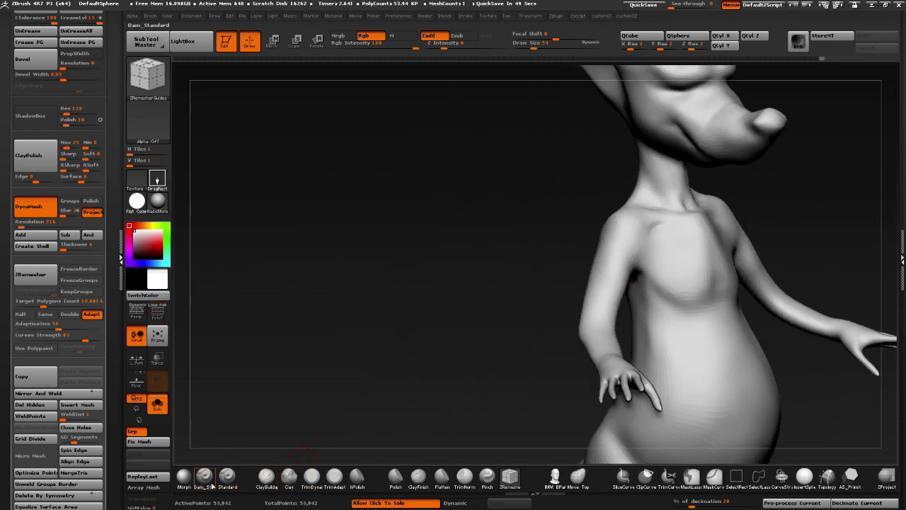
click(288, 484)
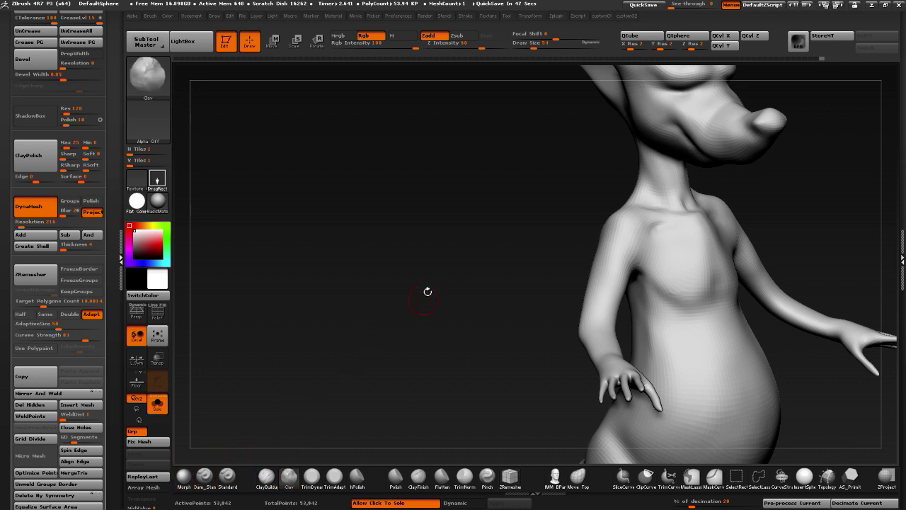
drag(427, 289, 457, 310)
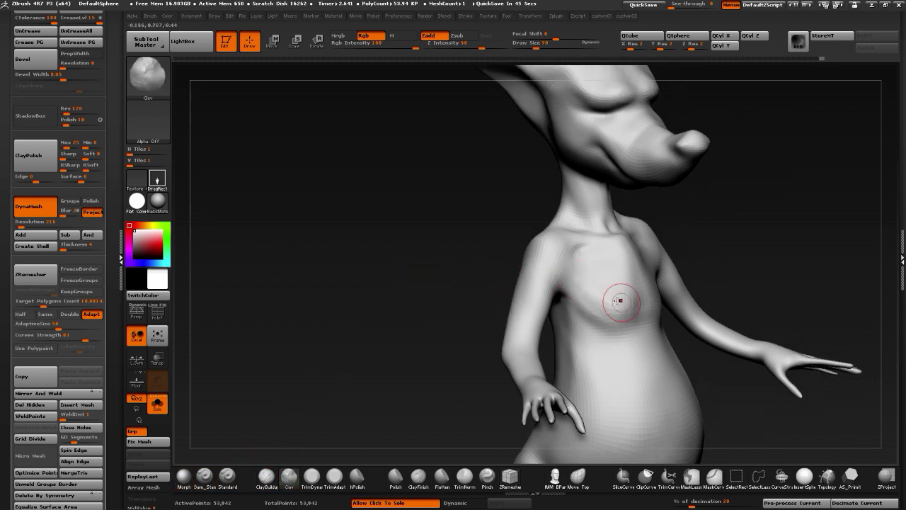
shift+drag(545, 267, 563, 285)
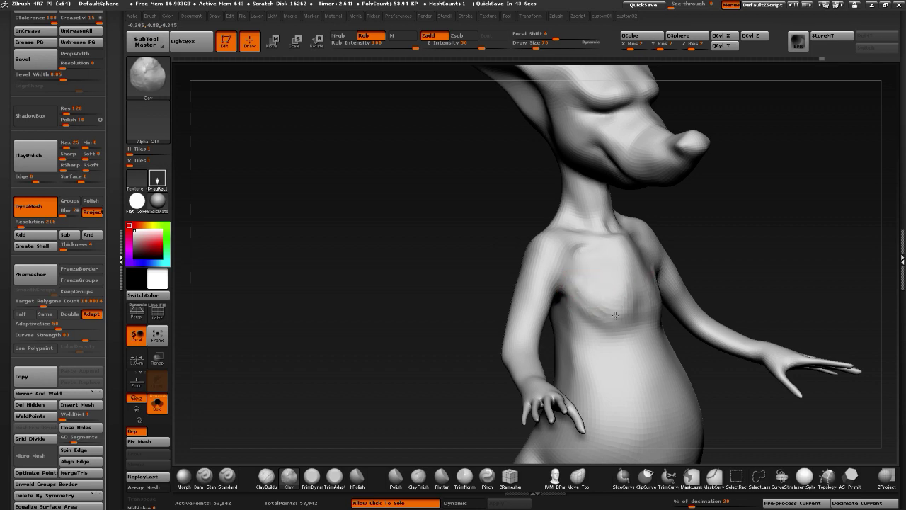
drag(475, 225, 390, 222)
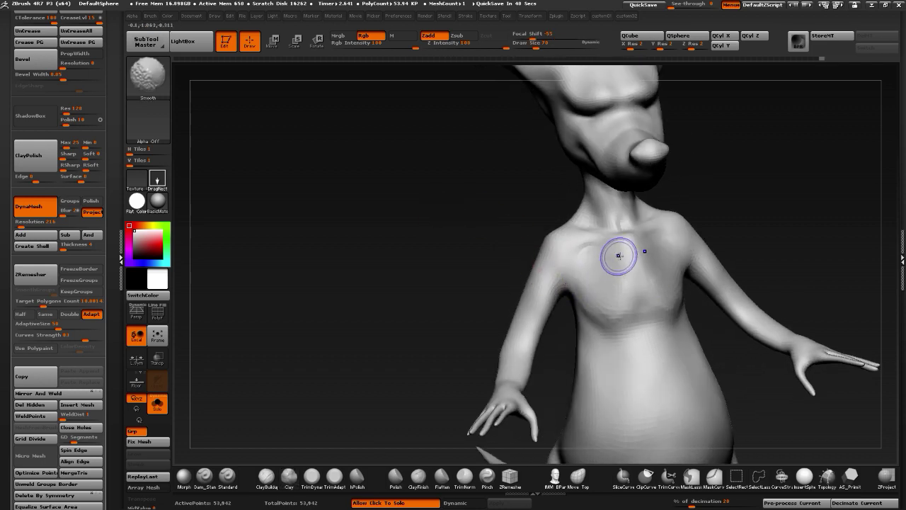
Switch to the Move brush and reshape the front profile of the chest from the side
drag(447, 222, 492, 209)
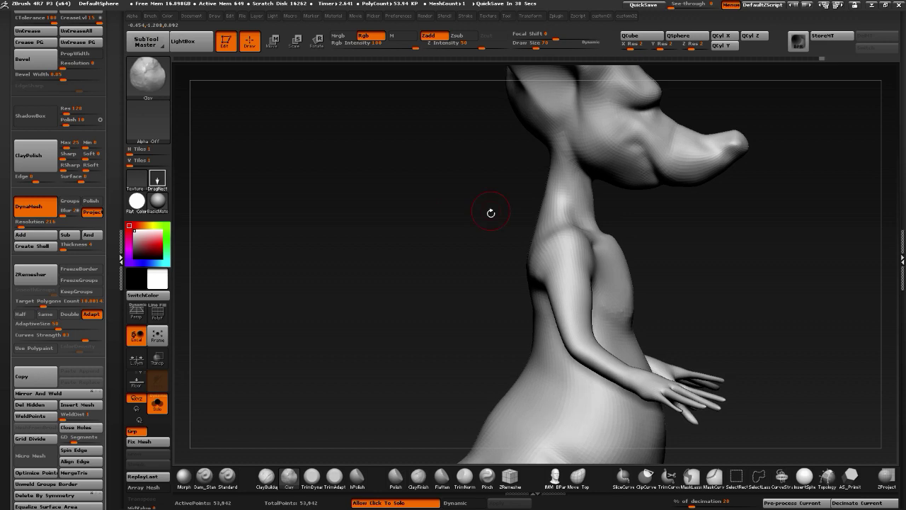
click(578, 480)
click(556, 476)
key(b)
key(m)
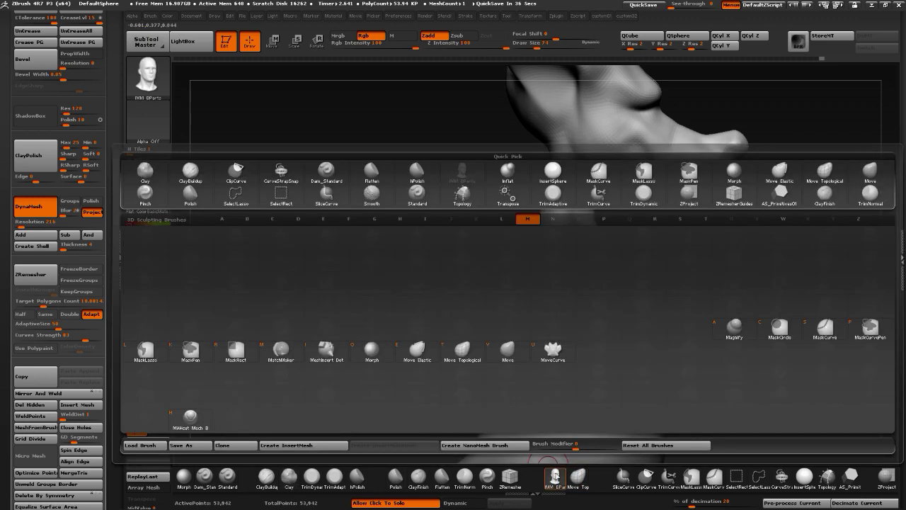
click(507, 350)
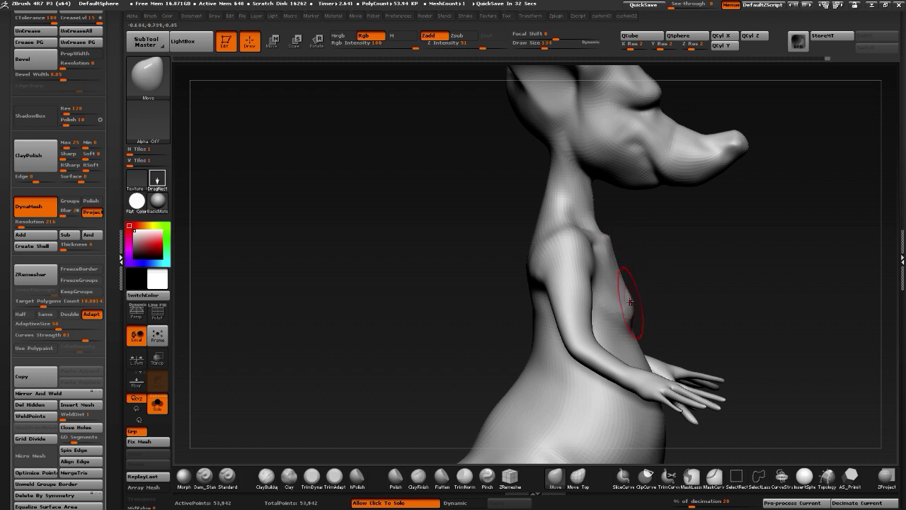
drag(498, 223, 457, 232)
Adjust the contours of the neck, shoulders and upper back with the Move brush
drag(516, 167, 570, 179)
drag(409, 179, 435, 150)
mouse_move(560, 203)
mouse_down()
mouse_move(319, 225)
mouse_move(401, 247)
mouse_up()
drag(455, 287, 459, 284)
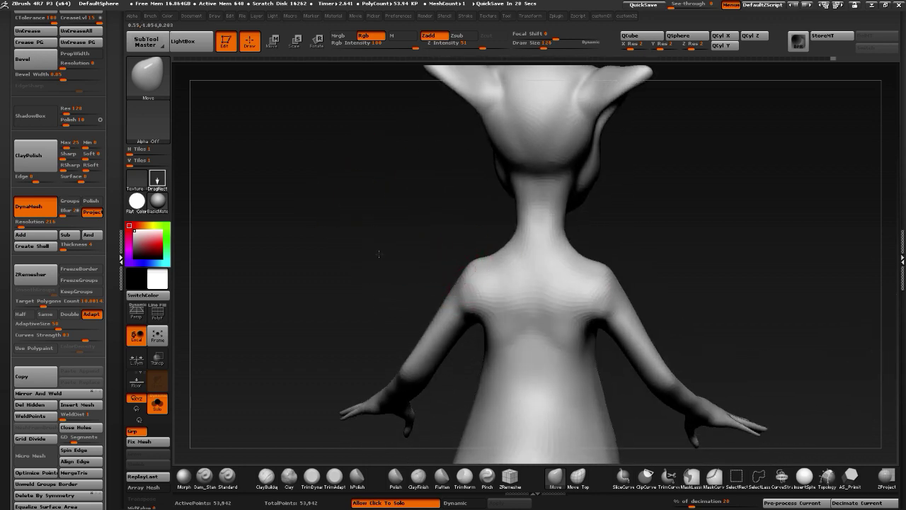
drag(379, 253, 437, 265)
mouse_move(592, 361)
mouse_down()
mouse_move(446, 263)
mouse_move(443, 283)
mouse_up()
mouse_move(361, 258)
mouse_down()
mouse_move(350, 214)
mouse_move(382, 220)
mouse_up()
drag(593, 264, 601, 259)
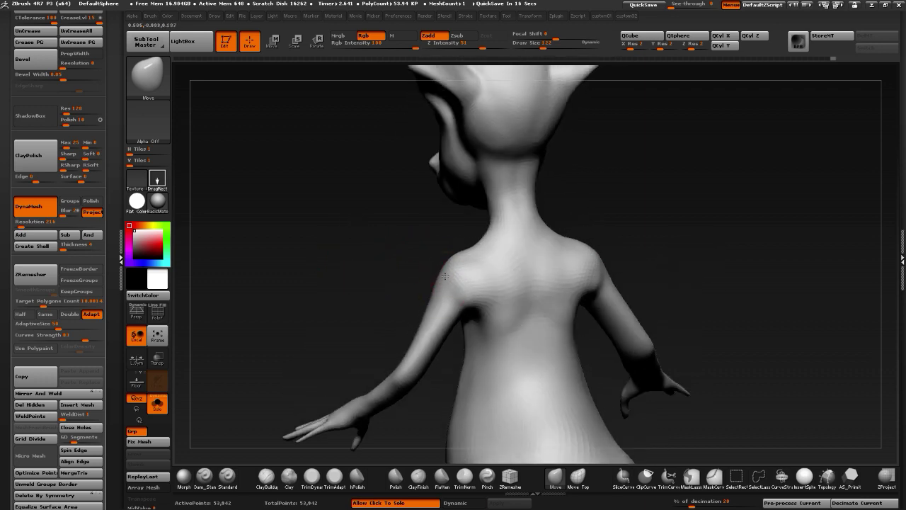
drag(360, 252, 441, 278)
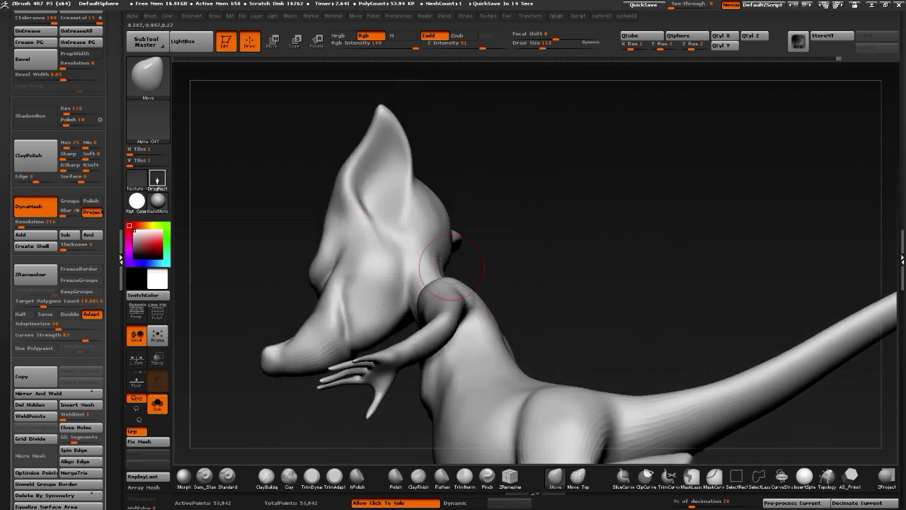
Refine the shape of the arm and shoulder with the Move brush from several angles
mouse_move(242, 197)
mouse_down()
mouse_move(251, 275)
mouse_move(488, 305)
mouse_up()
drag(376, 317, 448, 313)
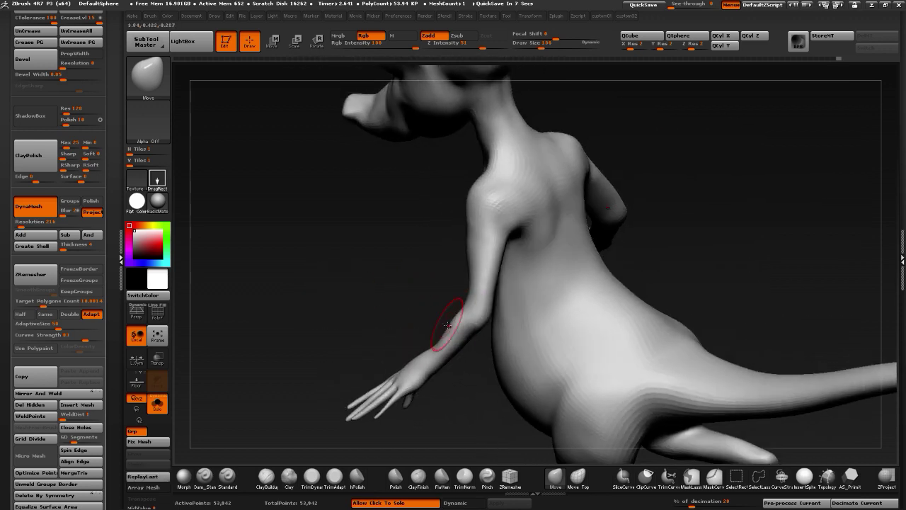
drag(325, 325, 333, 383)
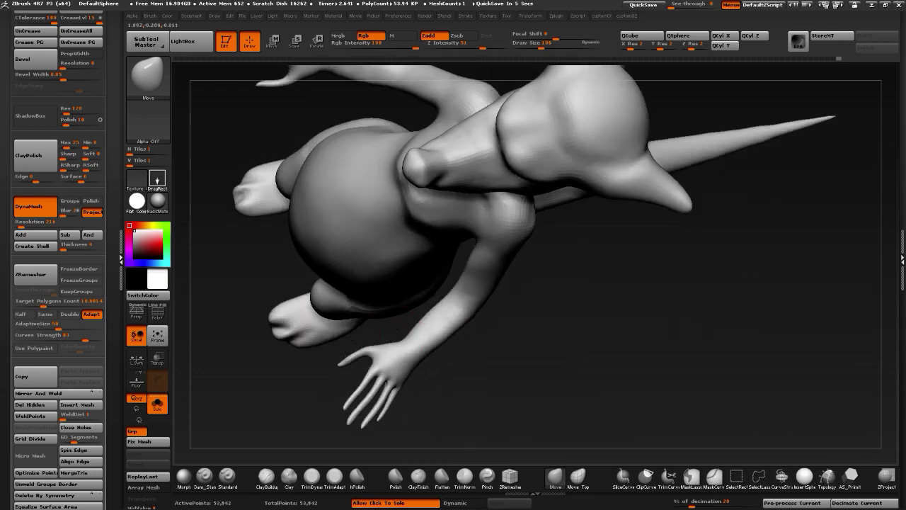
mouse_move(452, 393)
mouse_down()
mouse_move(376, 289)
mouse_move(403, 361)
mouse_move(363, 303)
mouse_up()
Duplicate the creature's body subtool
click(288, 475)
drag(593, 323, 605, 260)
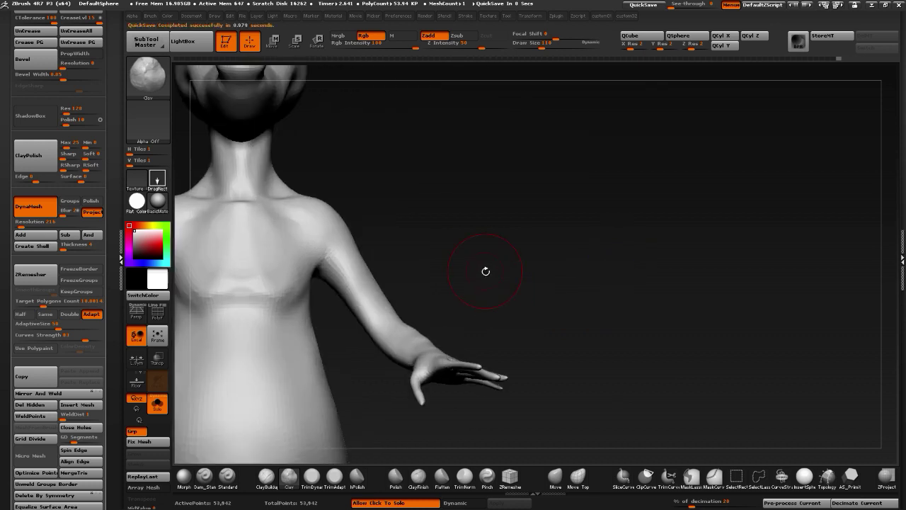
alt+drag(485, 271, 740, 316)
mouse_move(296, 182)
alt+mouse_down()
mouse_move(281, 271)
mouse_move(366, 245)
alt+mouse_up()
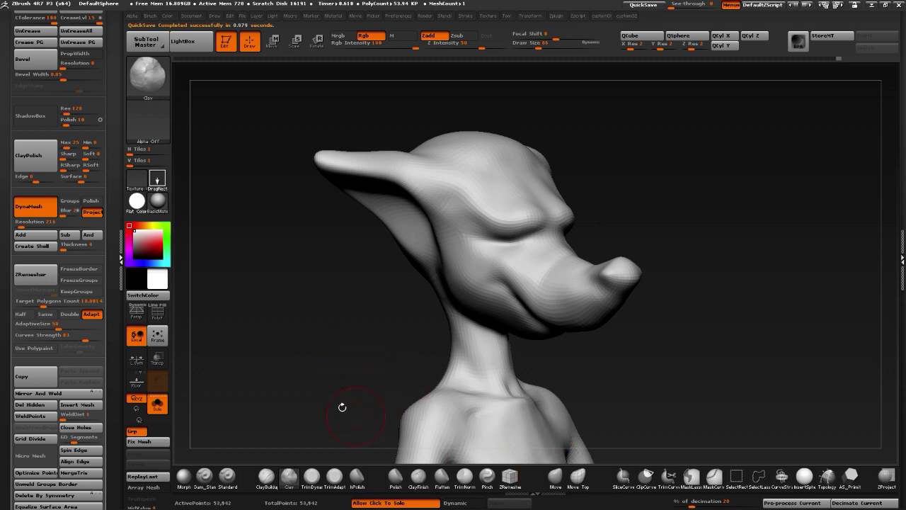
drag(3, 186, 17, 383)
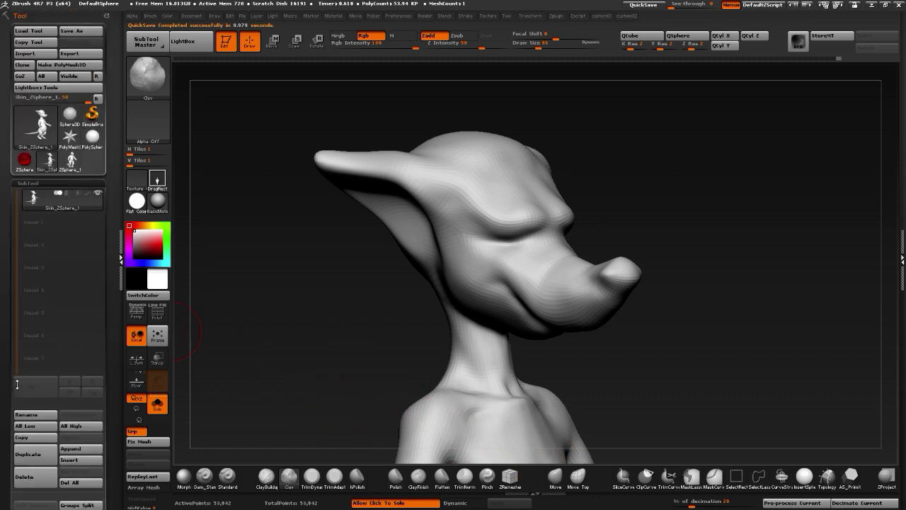
key(space)
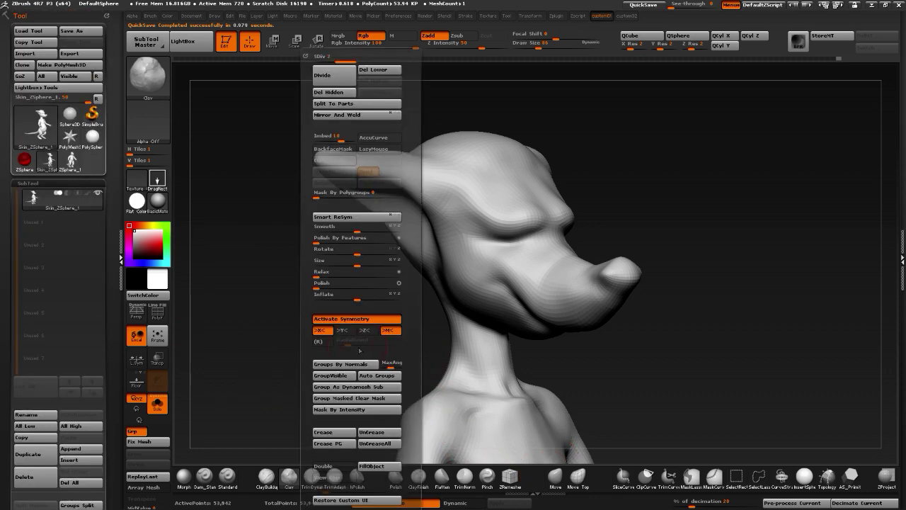
click(31, 454)
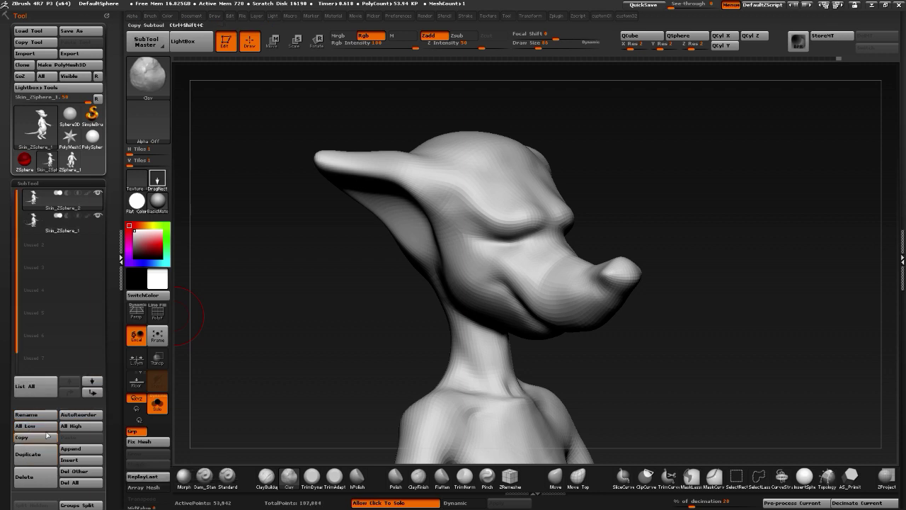
key(space)
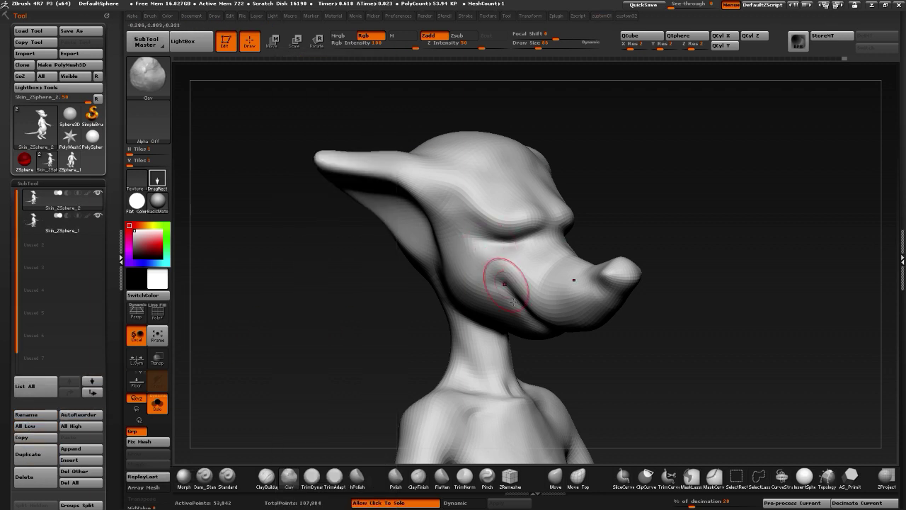
Insert symmetrical eye spheres at the eye sockets with InsertSphere and delete the body mesh from the duplicated subtool
click(805, 478)
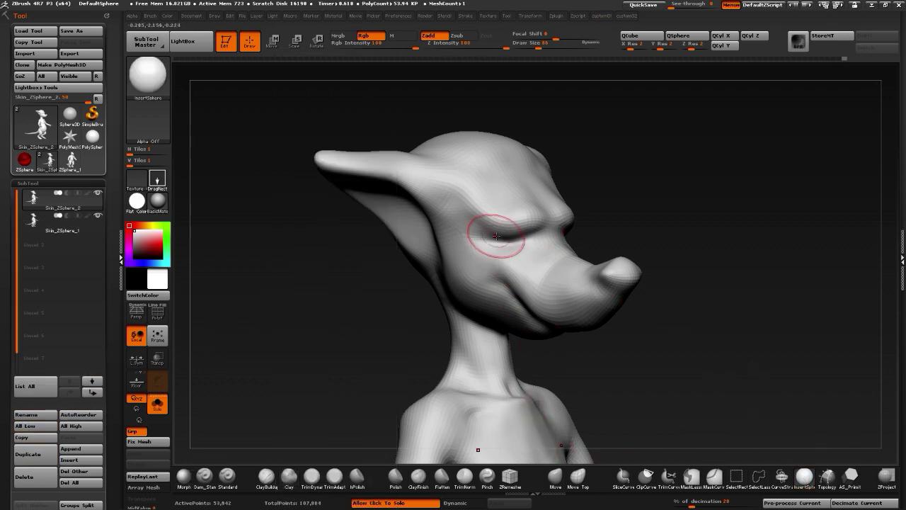
drag(499, 238, 503, 266)
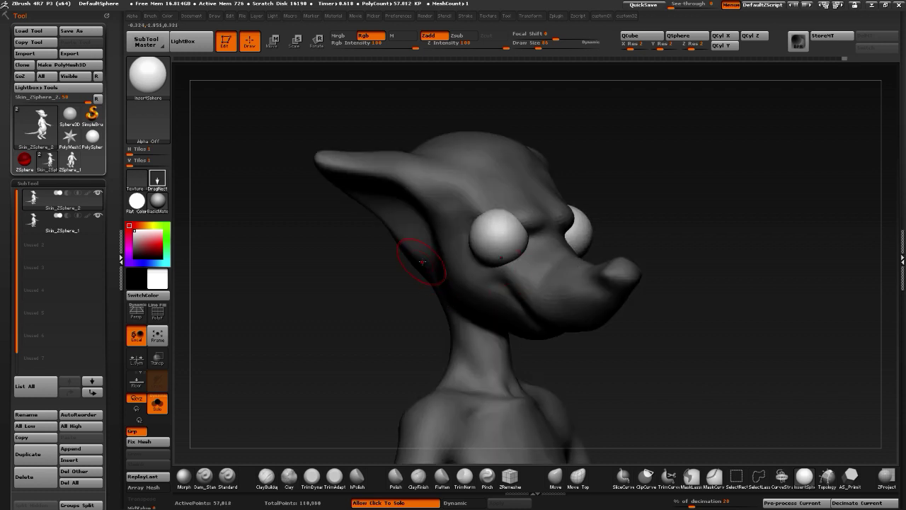
ctrl+shift+click(493, 247)
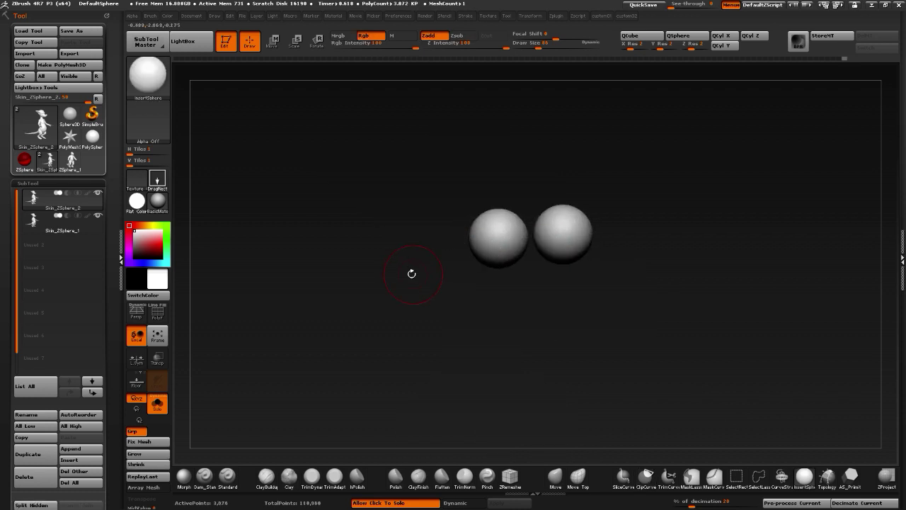
key(1)
click(389, 94)
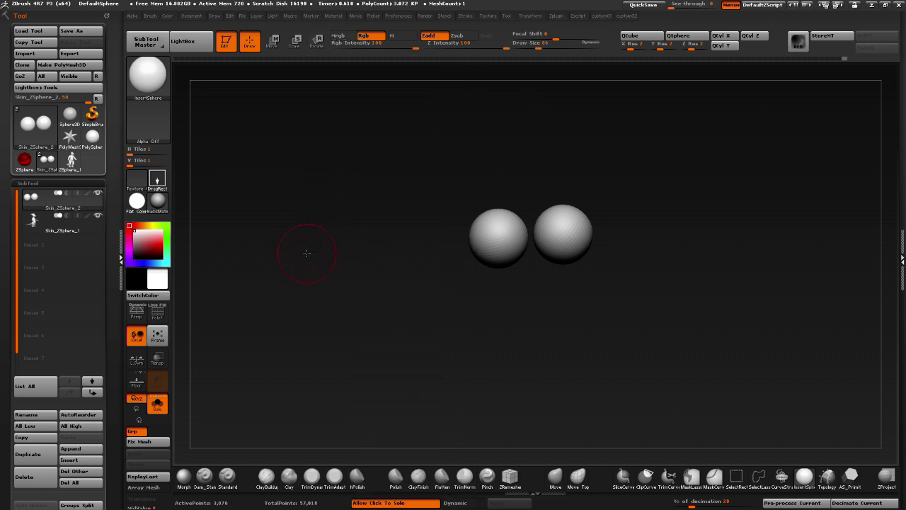
Show the body again and scale the eyeballs down with the transpose line from the front
click(308, 253)
drag(347, 262, 325, 187)
click(317, 41)
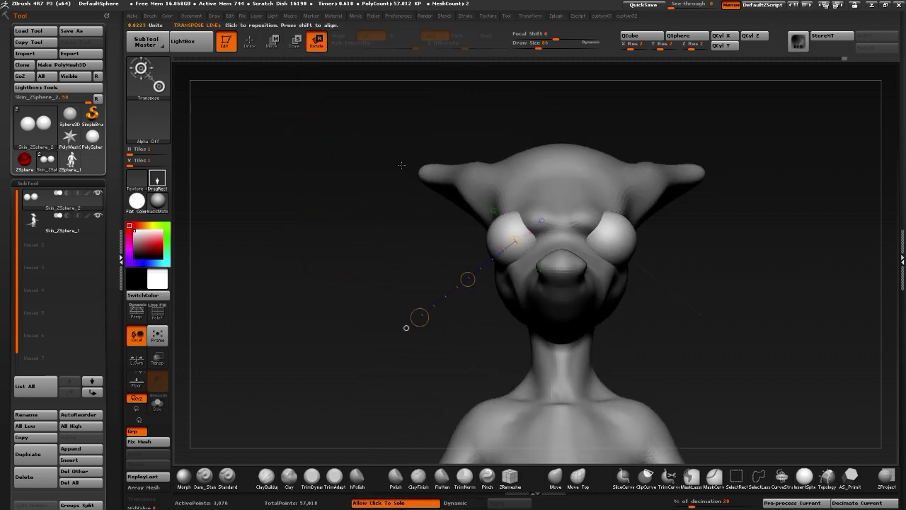
click(295, 42)
drag(420, 316, 475, 273)
Position the eyeballs under the brow with the Move transpose line, adjusting them from the side and front
click(272, 43)
drag(308, 249, 414, 246)
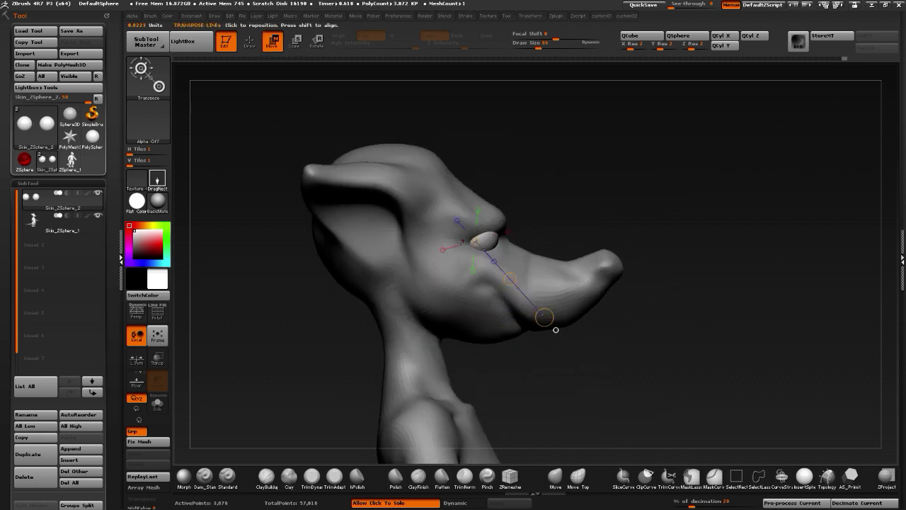
drag(473, 249, 468, 342)
drag(470, 298, 465, 302)
drag(524, 211, 411, 209)
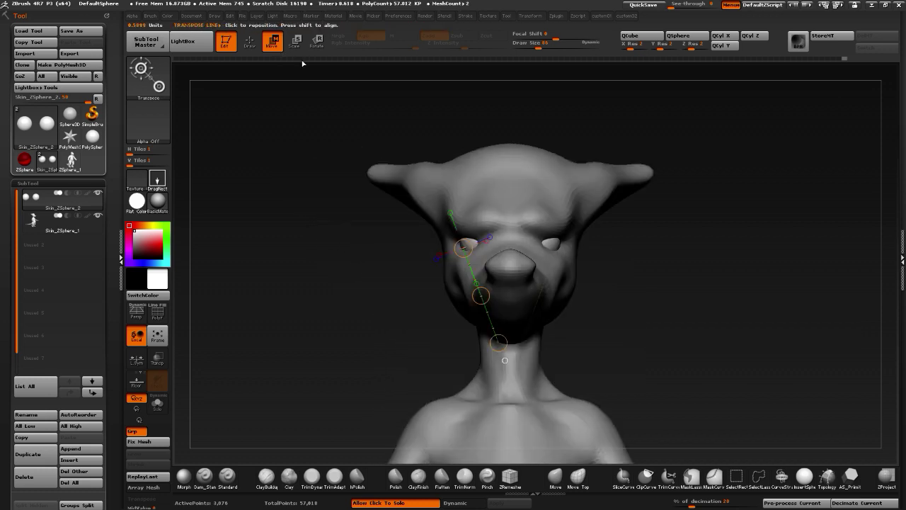
drag(473, 290, 474, 292)
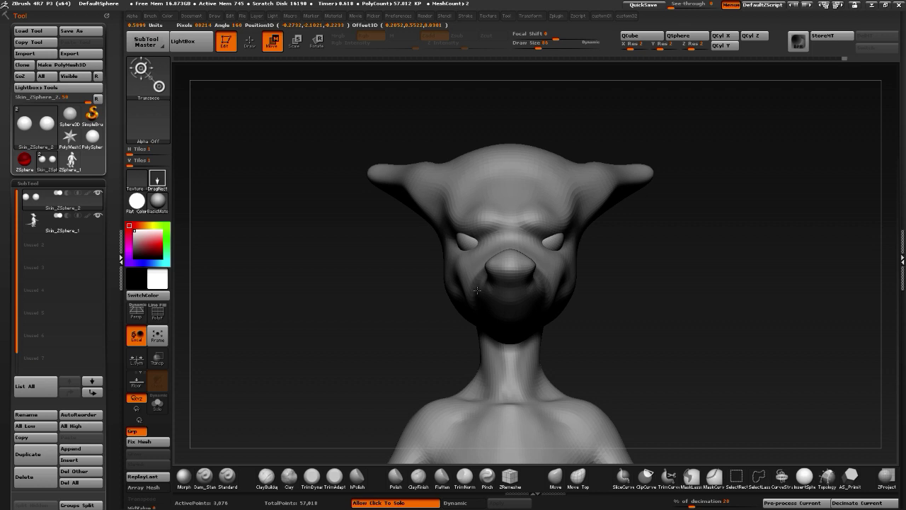
drag(425, 311, 499, 312)
mouse_move(462, 343)
mouse_down()
mouse_move(487, 255)
mouse_move(632, 326)
mouse_move(629, 337)
mouse_up()
drag(473, 242, 627, 333)
drag(549, 287, 561, 289)
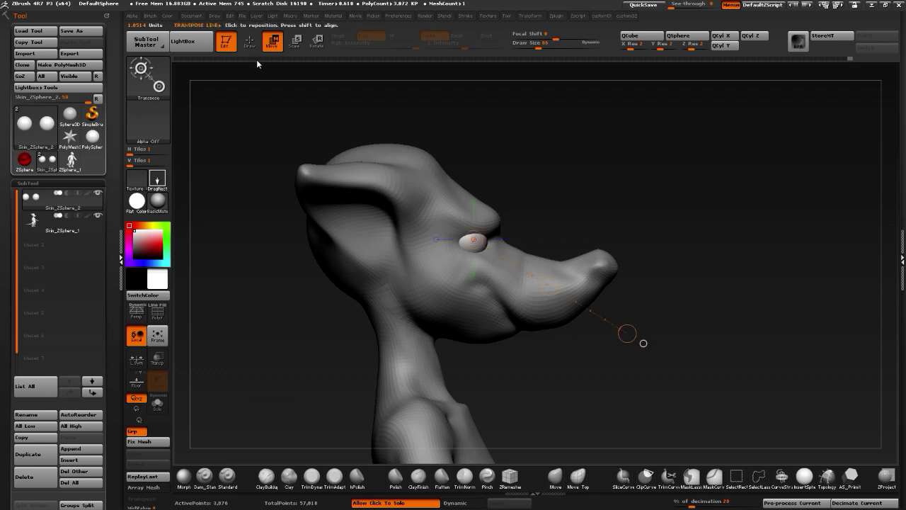
Make the body subtool active and fit the eye sockets around the eyeballs with the Move brush
click(249, 41)
alt+click(518, 324)
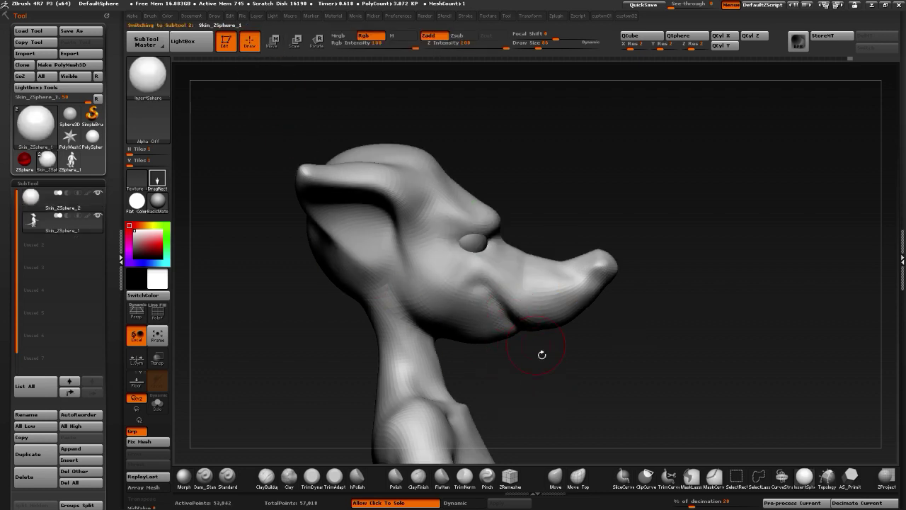
click(555, 475)
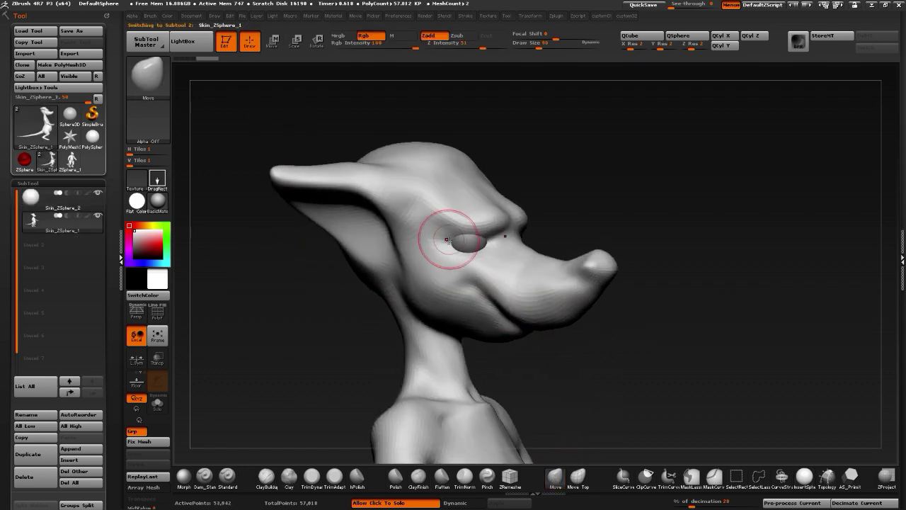
drag(249, 269, 460, 229)
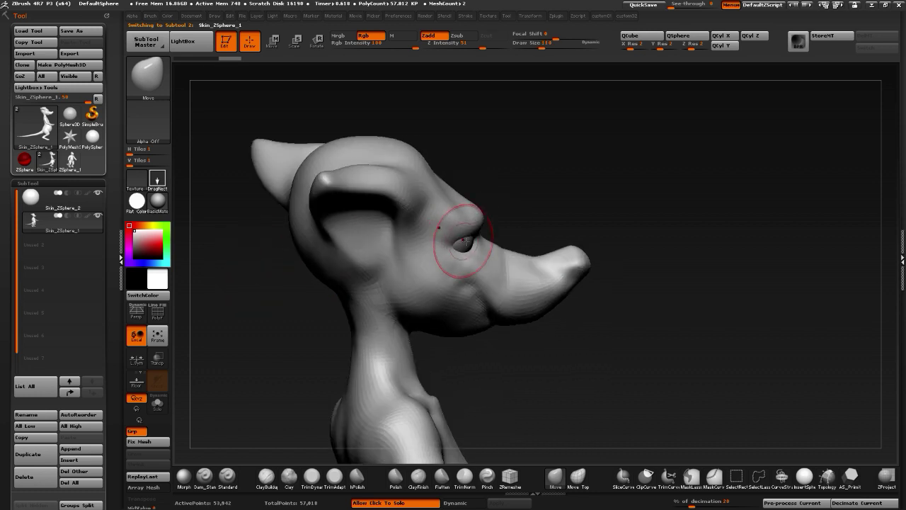
drag(601, 380, 504, 382)
drag(316, 250, 440, 233)
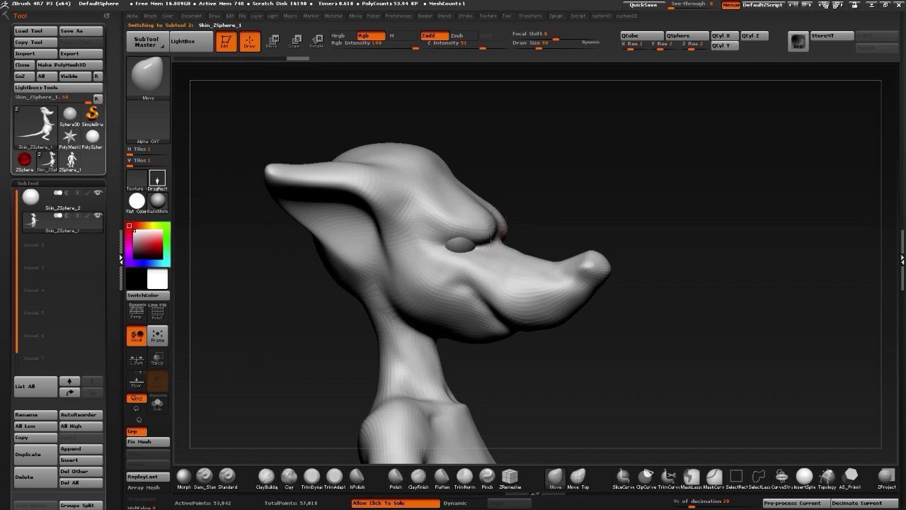
Reshape the brow ridges above the eyes into an angry slant with the Move brush
mouse_move(594, 344)
mouse_down()
mouse_move(571, 368)
mouse_move(427, 347)
mouse_up()
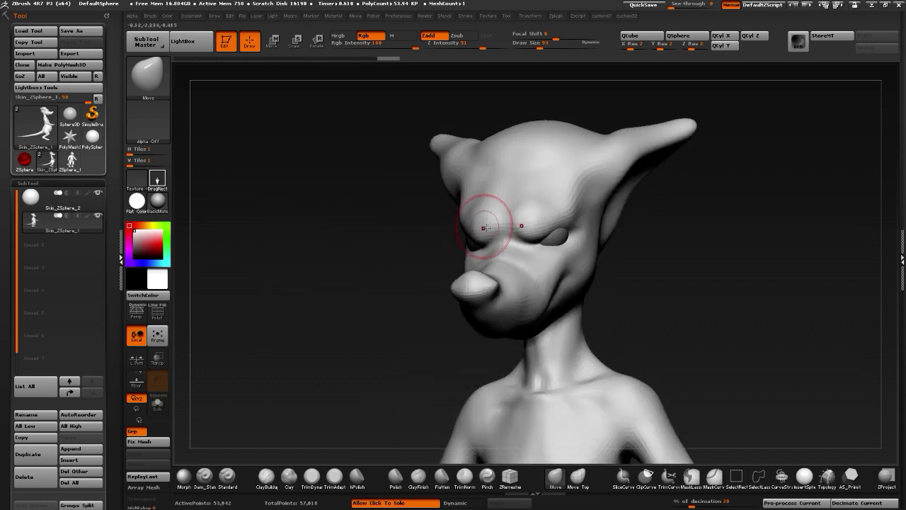
mouse_move(495, 232)
mouse_down()
mouse_move(350, 237)
mouse_move(559, 211)
mouse_up()
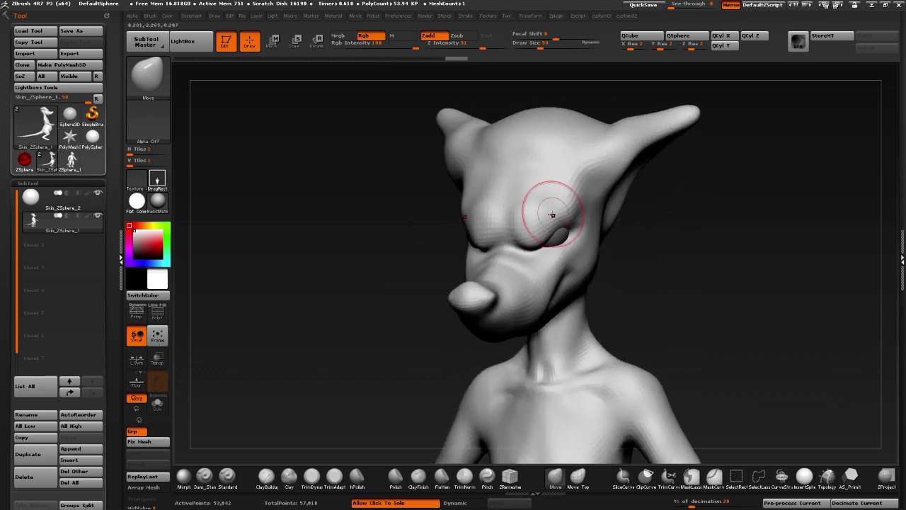
mouse_move(371, 163)
mouse_down()
mouse_move(453, 269)
mouse_move(568, 375)
mouse_move(538, 375)
mouse_up()
Carve the crease at the corner of the mouth with a smaller Dam_Standard brush
click(201, 473)
alt+drag(298, 356, 319, 346)
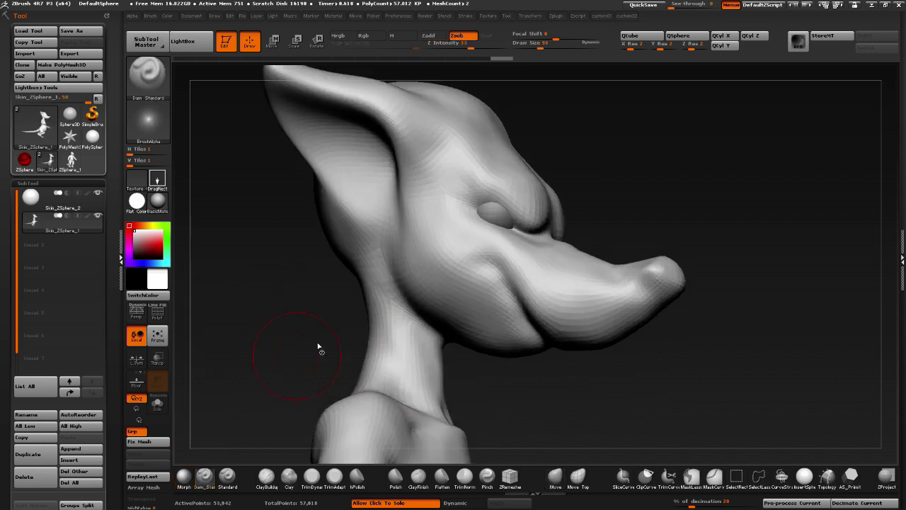
key(1)
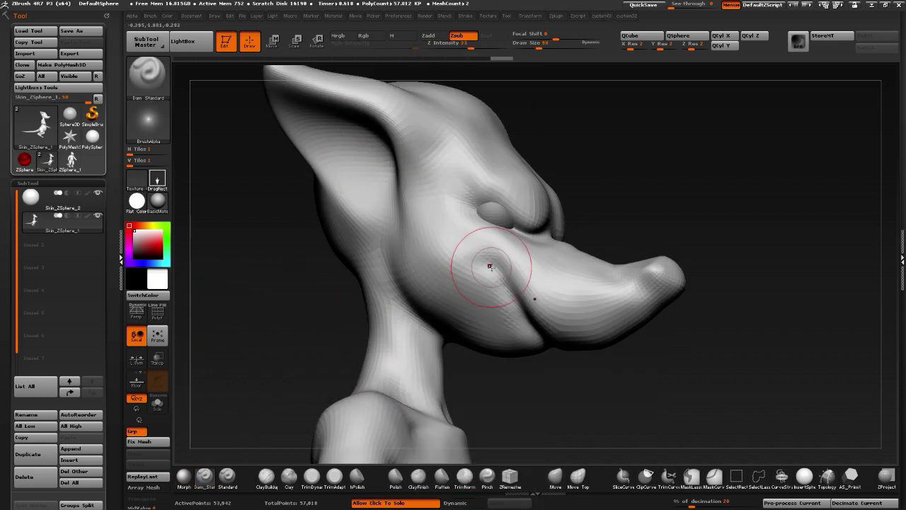
key([)
key(bracketleft)
drag(501, 268, 517, 310)
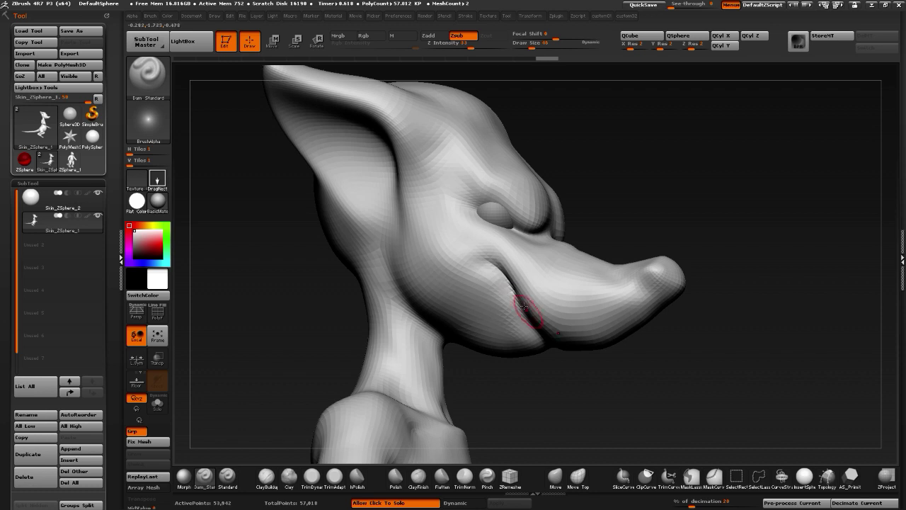
Carve the eyelid creases around the eye with the Dam_Standard brush
drag(595, 410, 524, 429)
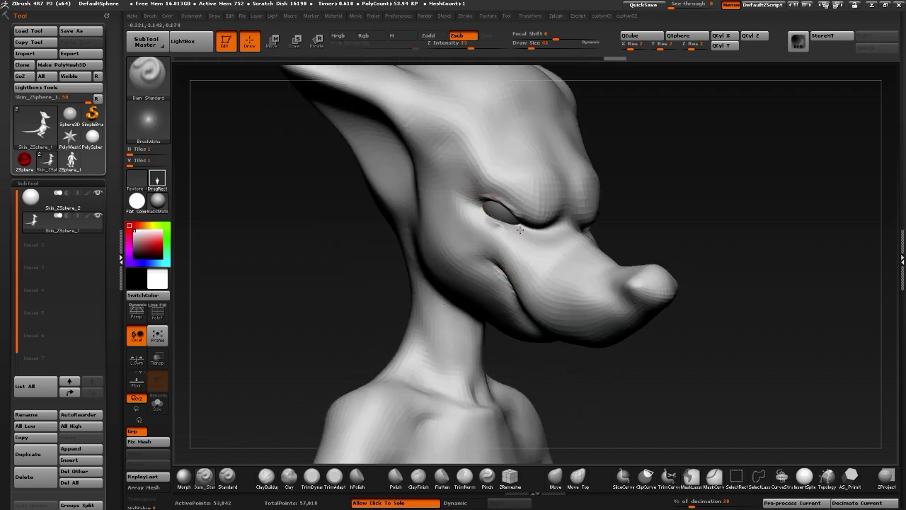
drag(489, 214, 480, 204)
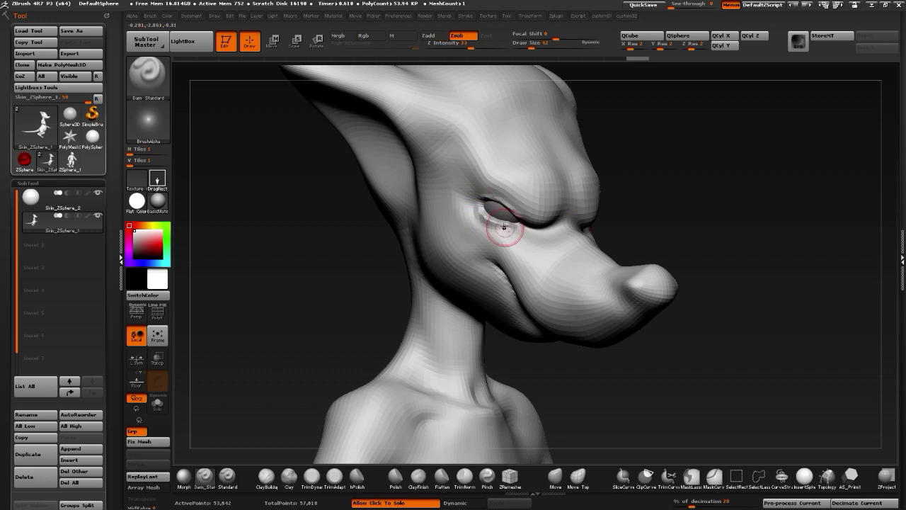
mouse_move(340, 239)
mouse_down()
mouse_move(248, 255)
mouse_move(289, 239)
mouse_move(338, 267)
mouse_move(327, 265)
mouse_move(321, 225)
mouse_move(397, 179)
mouse_up()
Carve the ear base and the inner ear hollow with Dam_Standard and smooth the strokes
mouse_move(448, 154)
mouse_down()
mouse_move(426, 174)
mouse_move(441, 146)
mouse_move(438, 166)
mouse_up()
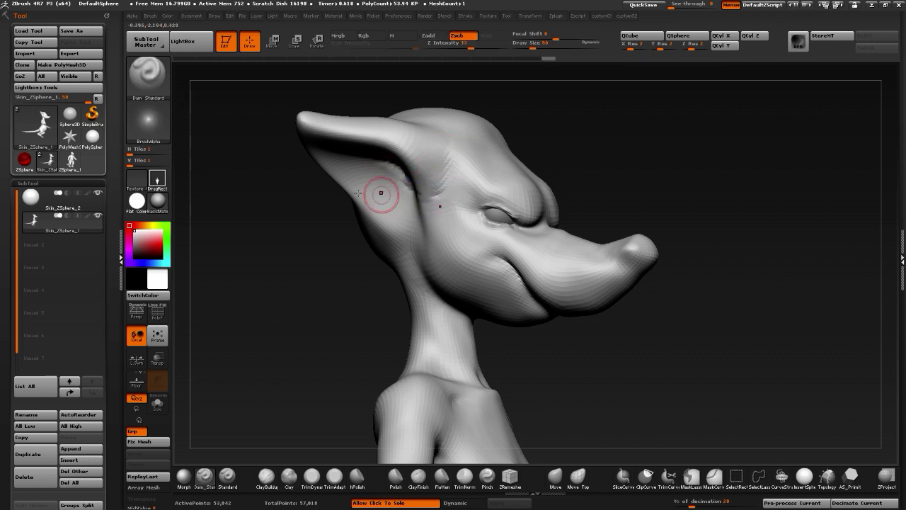
drag(316, 193, 330, 167)
mouse_move(338, 136)
mouse_down()
mouse_move(381, 150)
mouse_move(407, 220)
mouse_up()
key(shift)
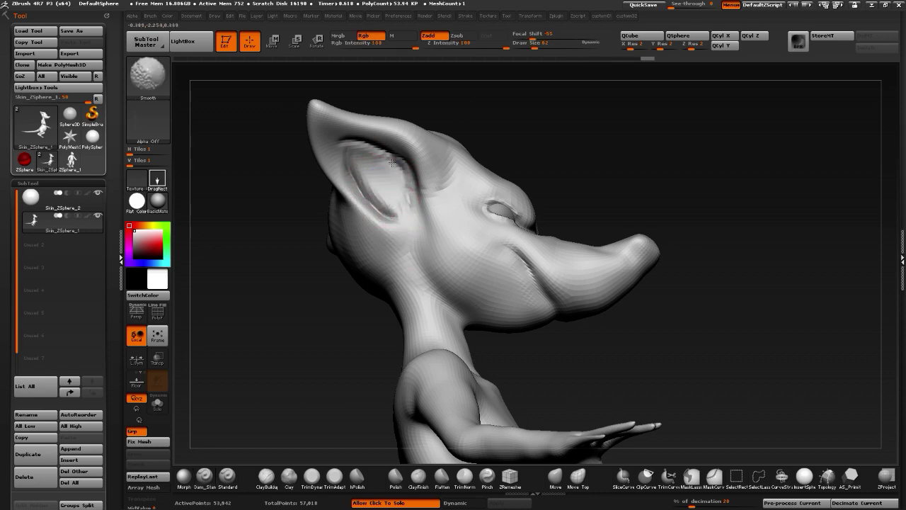
Deepen the mouth line beneath the snout and carve a lower-lip crease on the chin with Dam_Standard
mouse_move(291, 199)
mouse_down()
mouse_move(333, 295)
mouse_move(263, 294)
mouse_move(351, 220)
mouse_move(375, 140)
mouse_up()
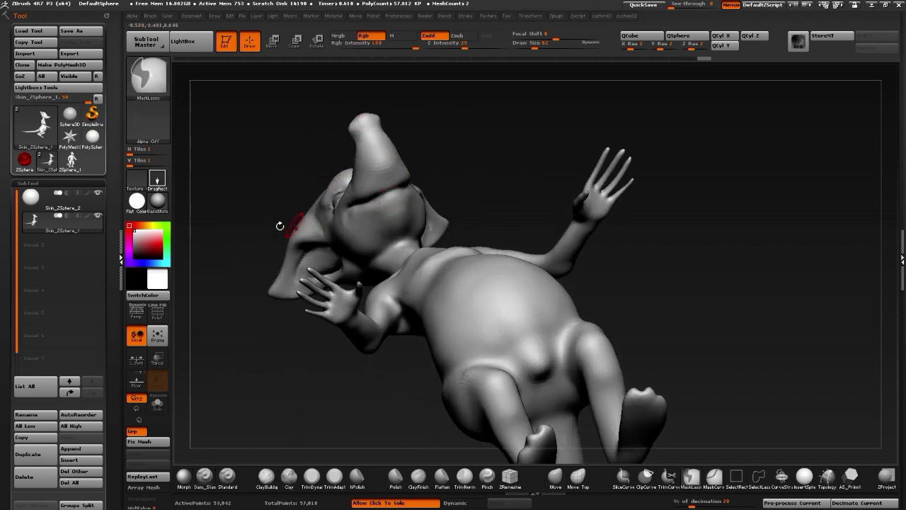
mouse_move(246, 292)
alt+mouse_down()
mouse_move(273, 321)
mouse_move(243, 288)
mouse_move(251, 295)
mouse_move(271, 219)
mouse_move(268, 310)
mouse_move(334, 243)
alt+mouse_up()
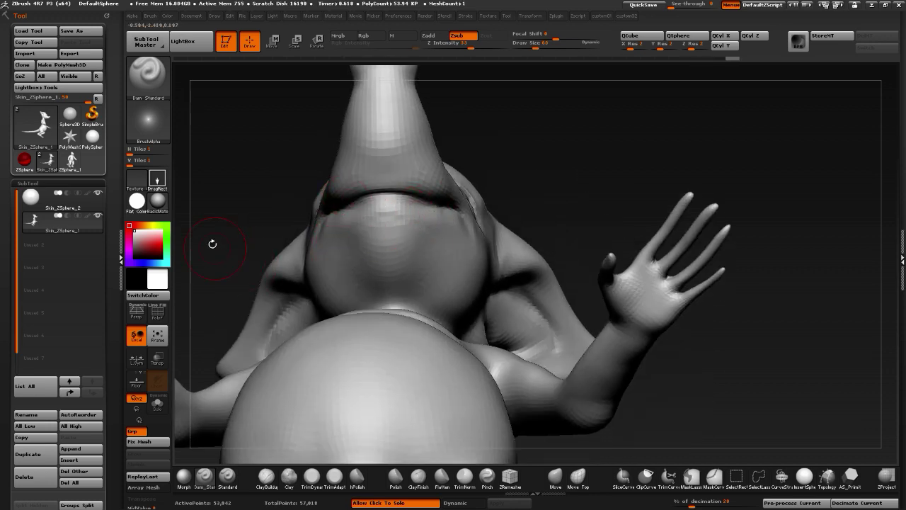
mouse_move(213, 244)
mouse_down()
mouse_move(517, 202)
mouse_move(272, 180)
mouse_move(305, 166)
mouse_move(368, 212)
mouse_move(318, 238)
mouse_move(346, 229)
mouse_up()
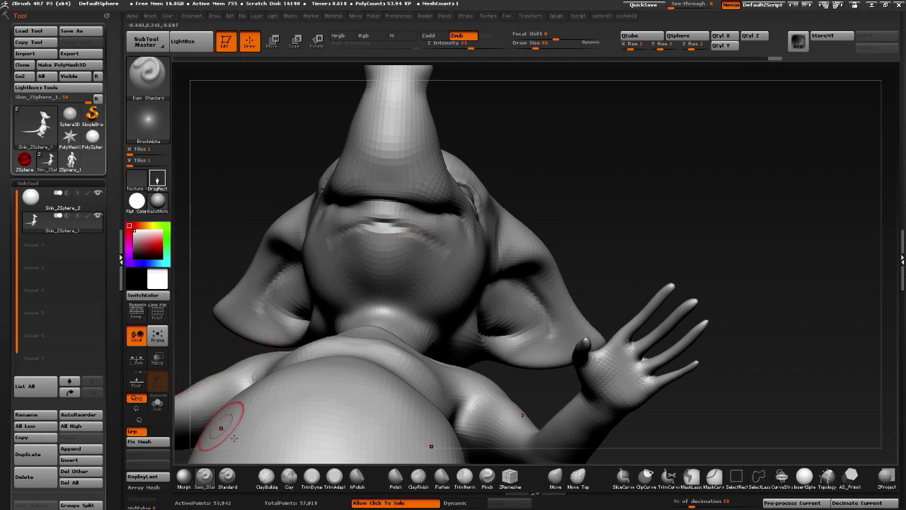
mouse_move(244, 198)
mouse_down()
mouse_move(269, 169)
mouse_move(340, 219)
mouse_move(280, 276)
mouse_move(272, 298)
mouse_up()
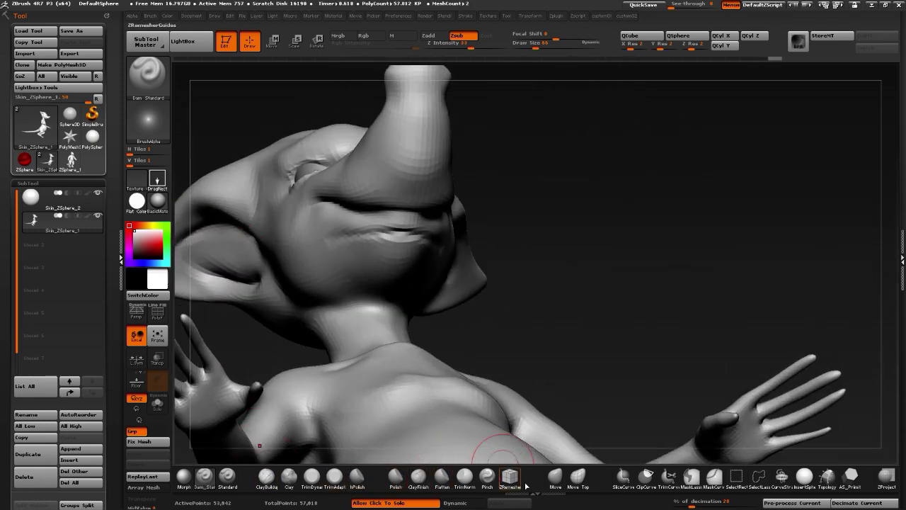
Puff up the lips along the mouth line beneath the snout with a smaller Inflat brush
click(487, 476)
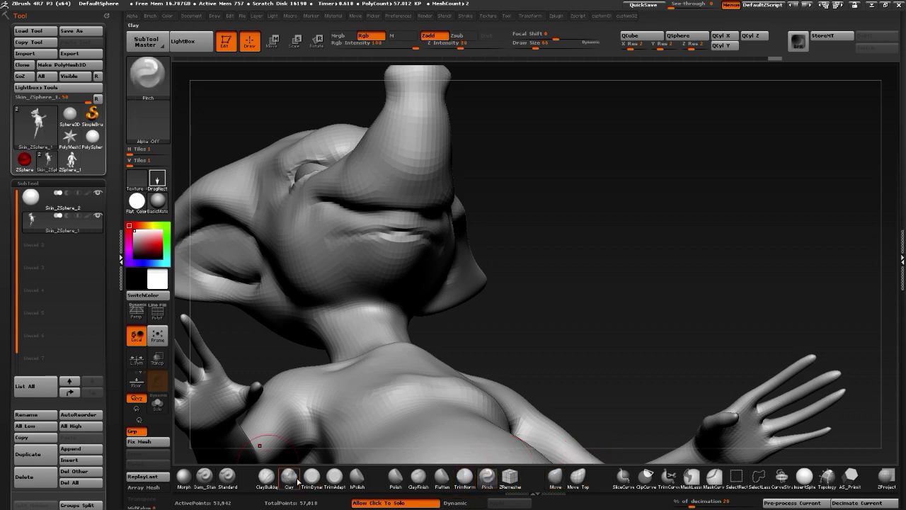
click(507, 477)
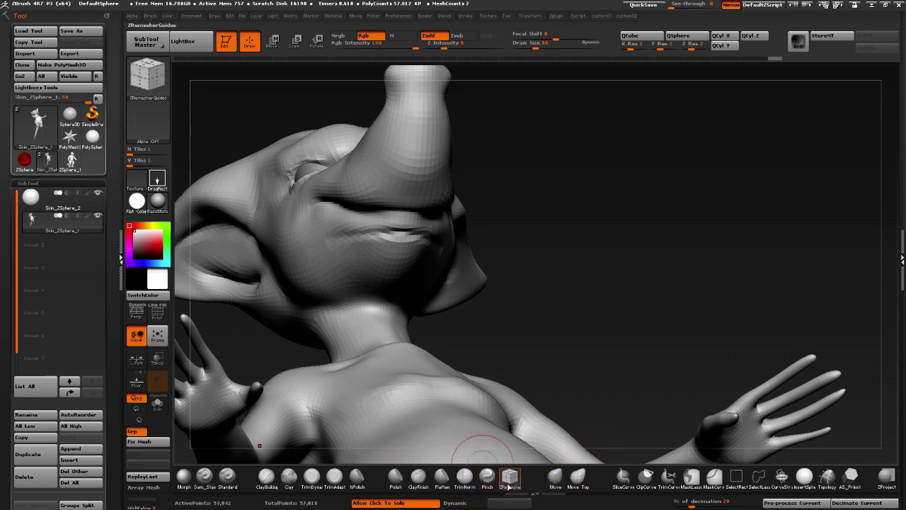
key(b)
key(i)
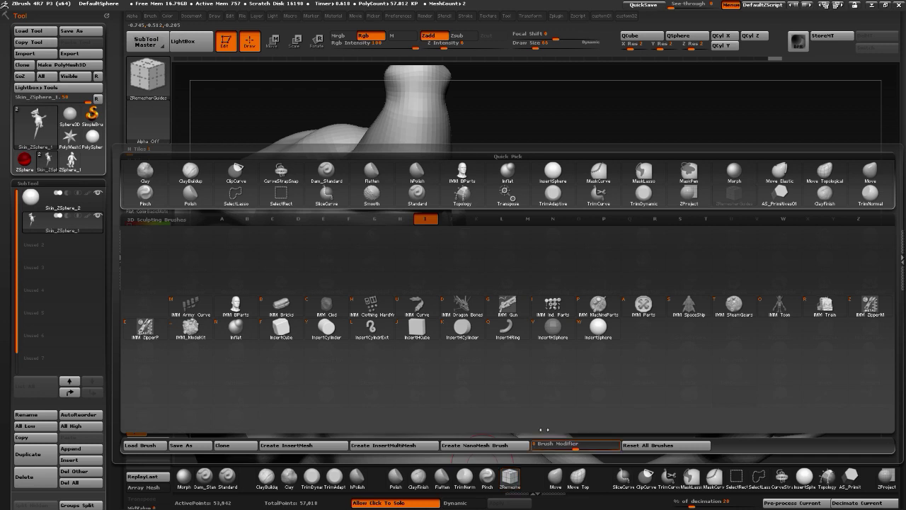
click(236, 327)
drag(386, 219, 402, 221)
key(bracketleft)
key(bracketleft)
drag(336, 215, 425, 233)
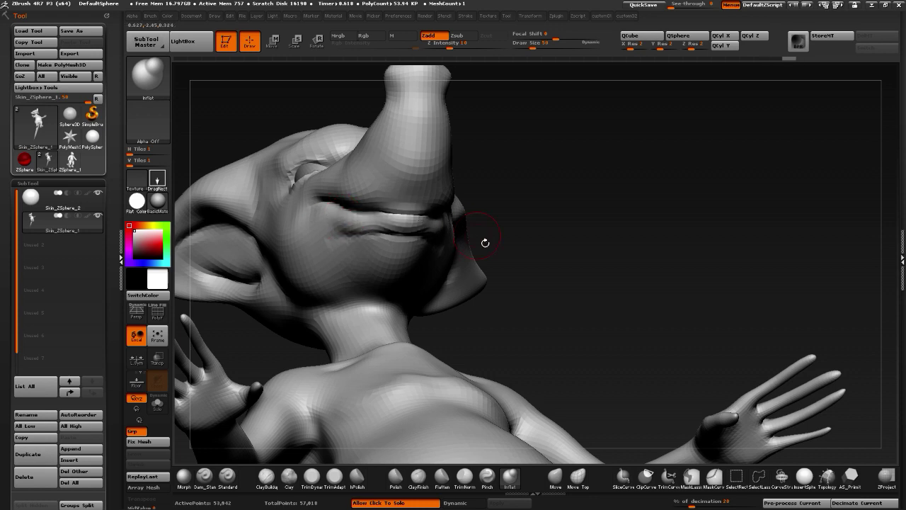
mouse_move(560, 302)
mouse_down()
mouse_move(482, 290)
mouse_move(452, 264)
mouse_up()
mouse_move(333, 212)
mouse_down()
mouse_move(412, 225)
mouse_move(379, 226)
mouse_move(418, 220)
mouse_up()
drag(277, 227, 482, 235)
Pull the chin downward in side view with the Move brush
drag(304, 250, 307, 233)
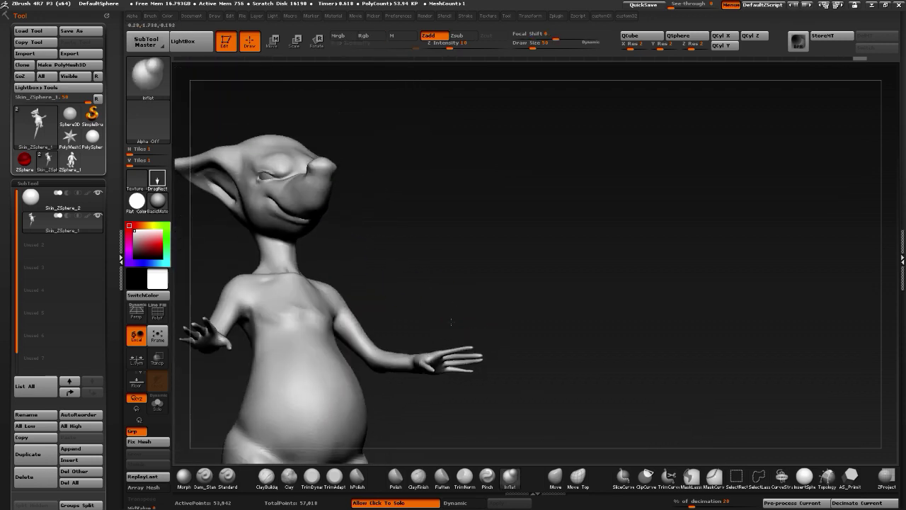
drag(451, 322, 583, 364)
drag(546, 337, 567, 345)
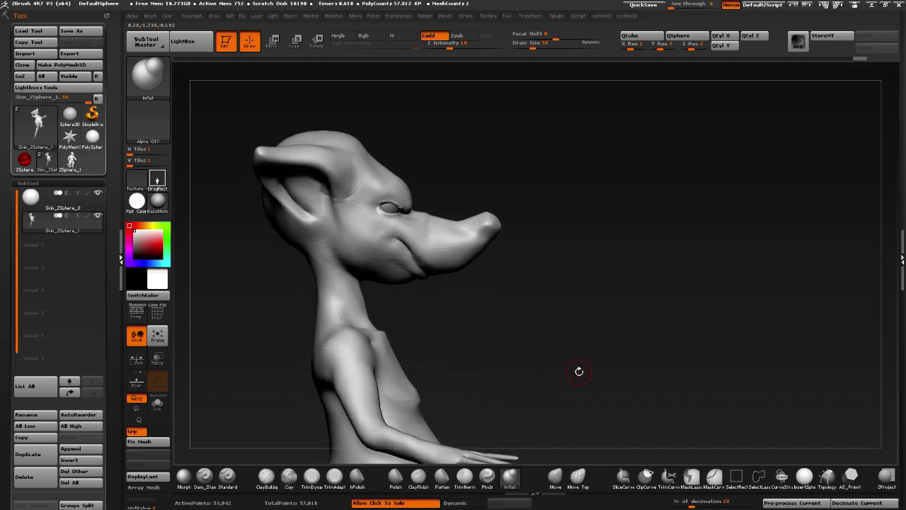
drag(601, 349, 588, 336)
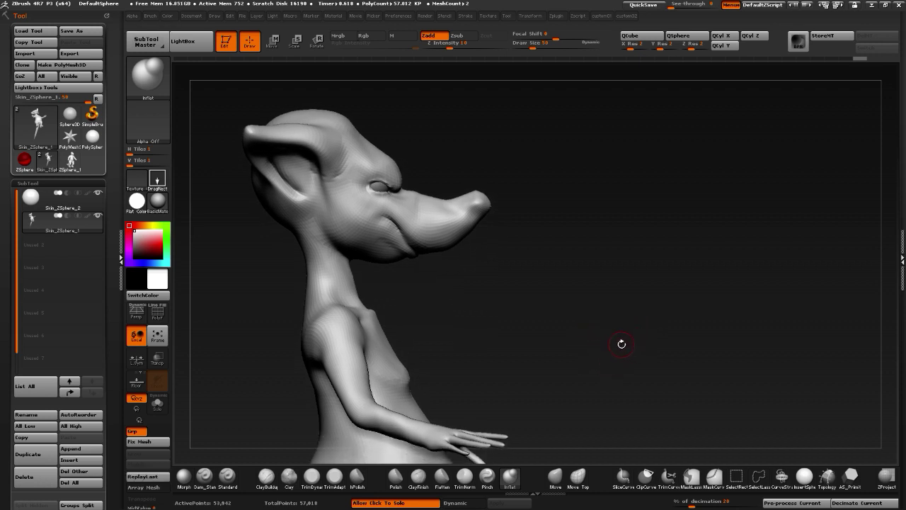
mouse_move(631, 344)
mouse_down()
mouse_move(625, 327)
mouse_move(431, 347)
mouse_move(371, 328)
mouse_up()
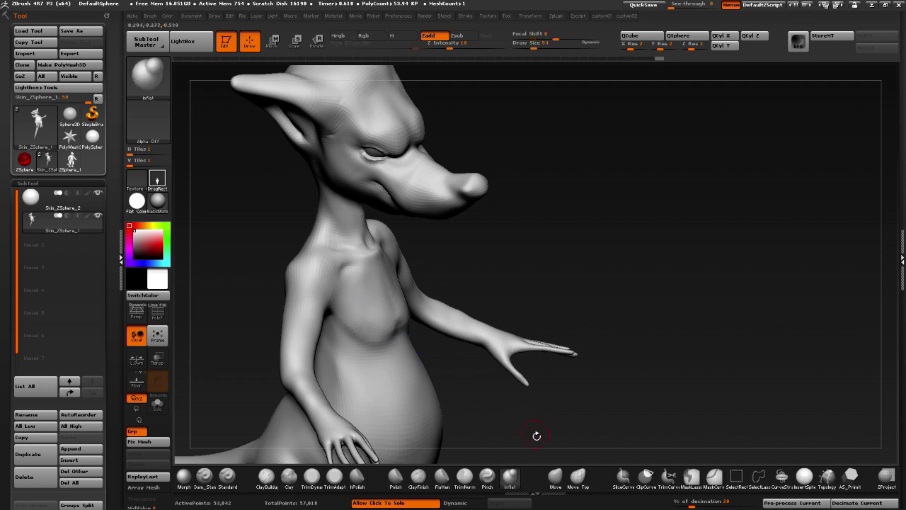
mouse_move(536, 432)
mouse_down()
mouse_move(454, 423)
mouse_move(504, 426)
mouse_move(680, 394)
mouse_move(352, 322)
mouse_move(267, 332)
mouse_move(290, 300)
mouse_move(311, 368)
mouse_up()
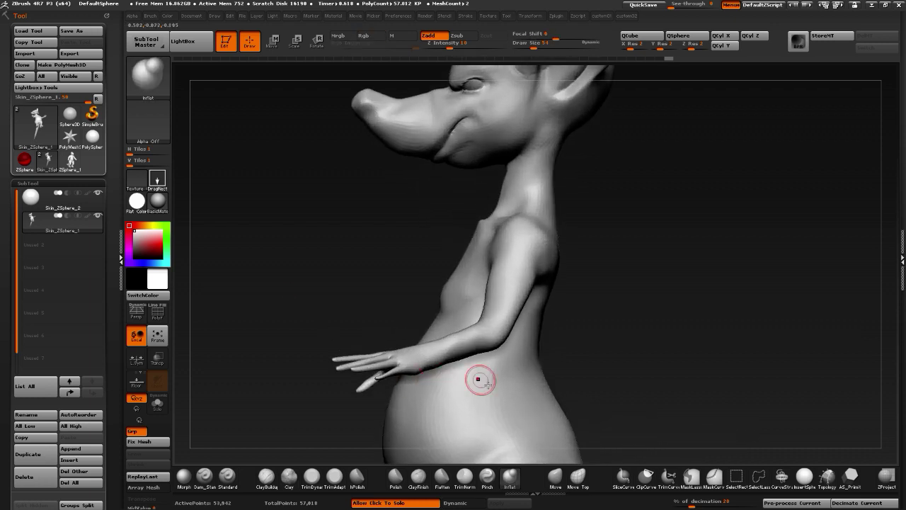
click(555, 477)
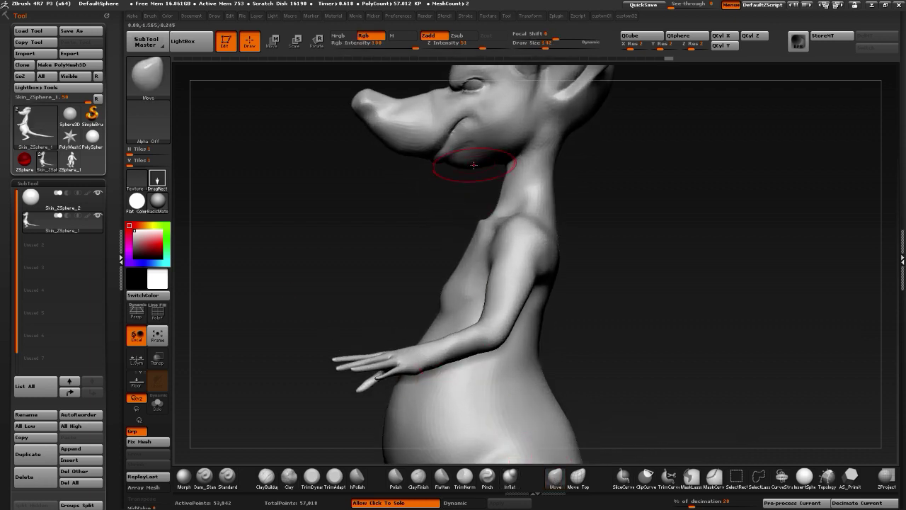
drag(474, 165, 474, 173)
alt+drag(404, 264, 392, 351)
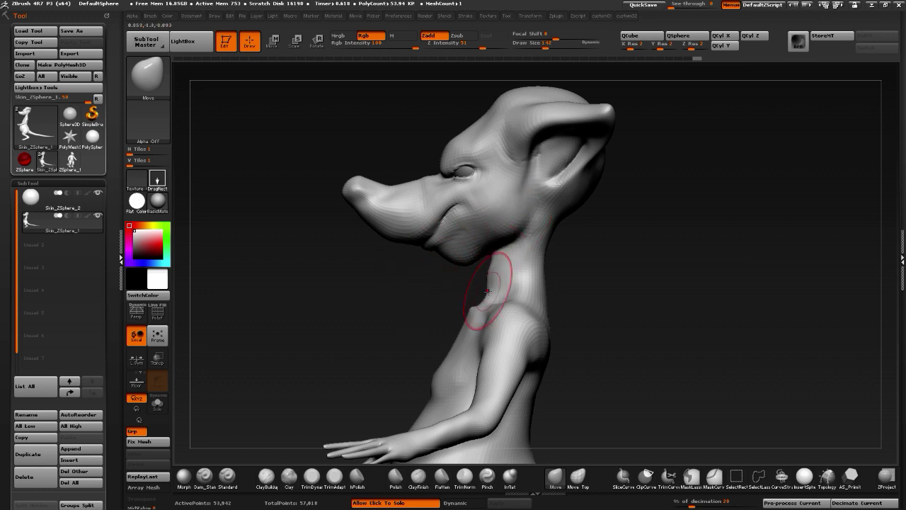
Push the back of the neck inward below the skull with a larger Move brush
key(bracketright)
drag(539, 265, 529, 270)
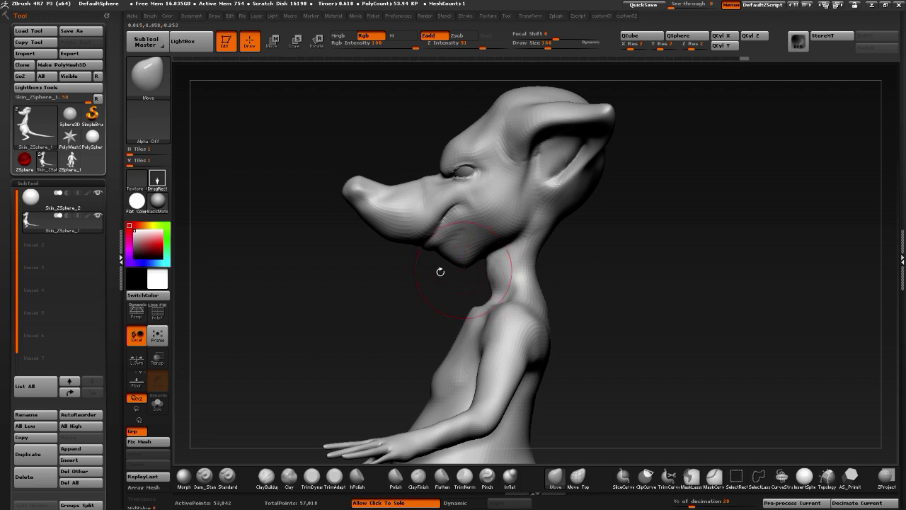
mouse_move(440, 271)
mouse_down()
mouse_move(479, 262)
mouse_move(465, 249)
mouse_up()
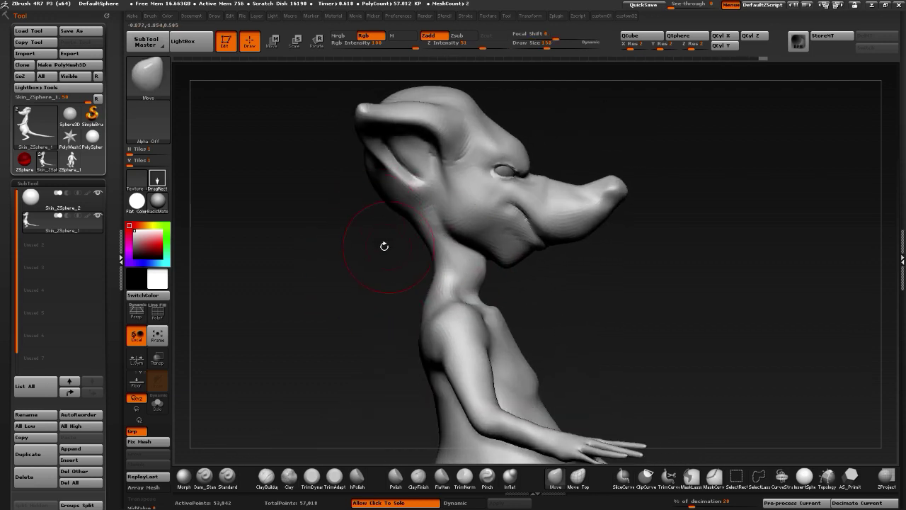
Reshape the underside of the jaw and push the throat forward with a smaller Move brush
alt+drag(384, 246, 417, 239)
key(bracketleft)
key(bracketleft)
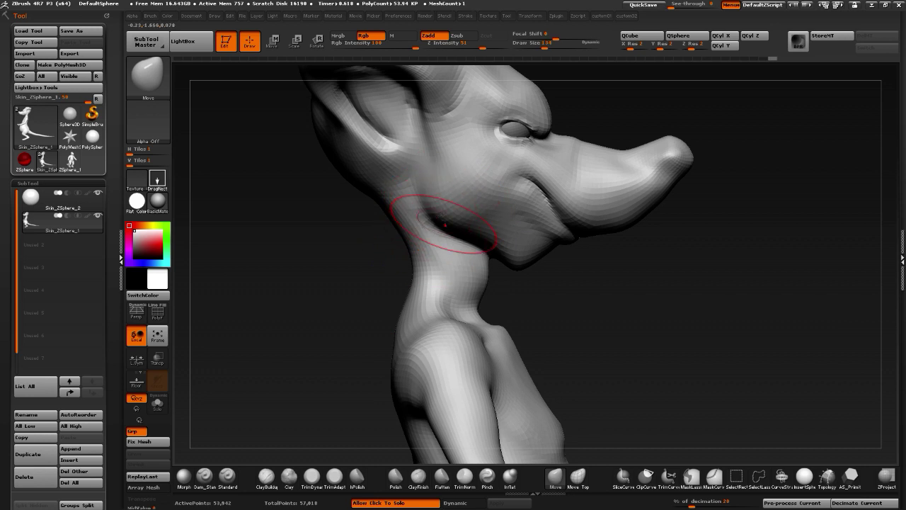
drag(451, 195, 438, 216)
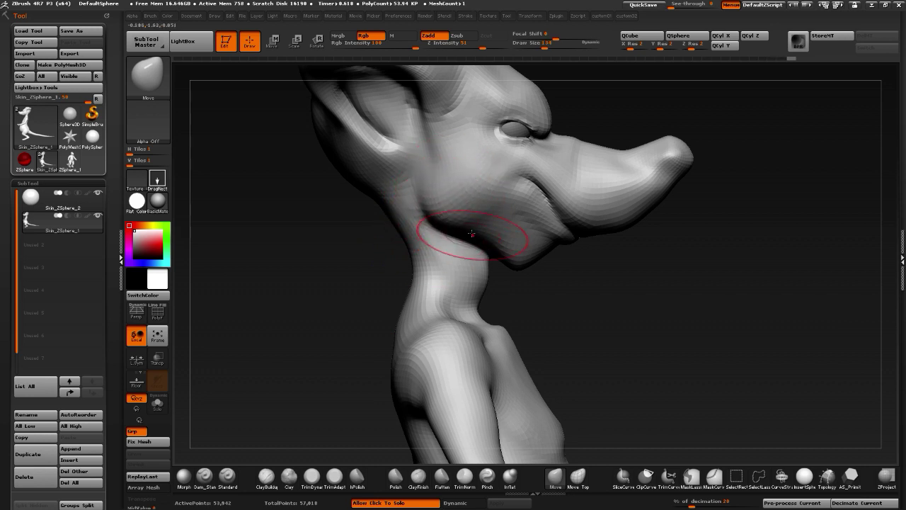
drag(479, 279, 487, 281)
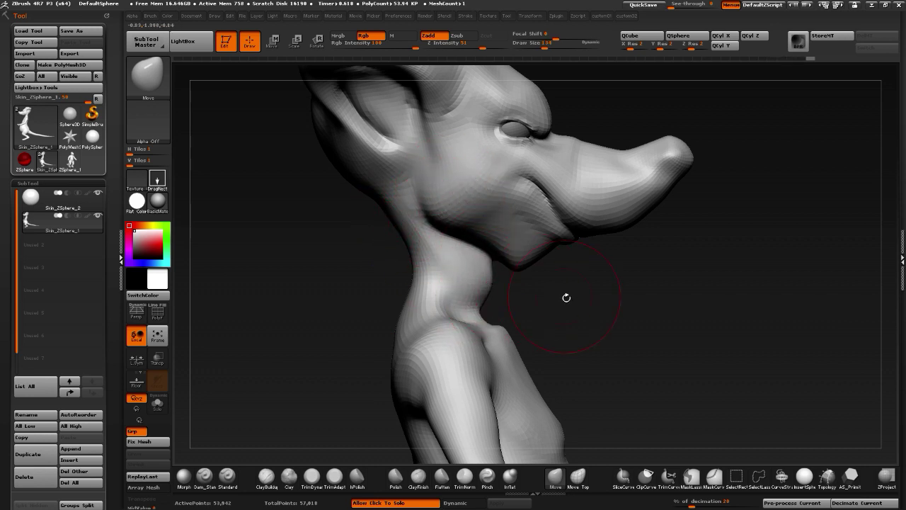
Carve the nostril crease at the tip of the snout with a small Dam_Standard brush and smooth it
drag(331, 350, 403, 340)
drag(333, 357, 341, 191)
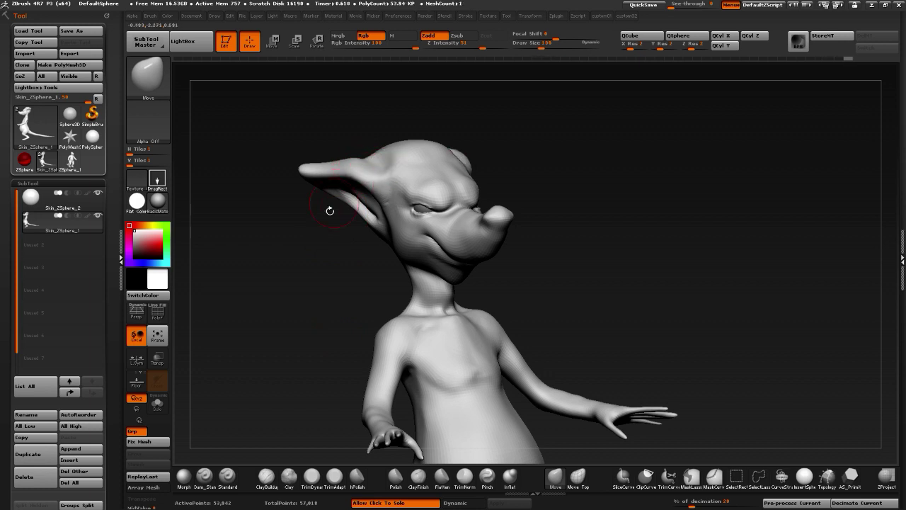
mouse_move(330, 258)
mouse_down()
mouse_move(333, 198)
mouse_move(582, 242)
mouse_up()
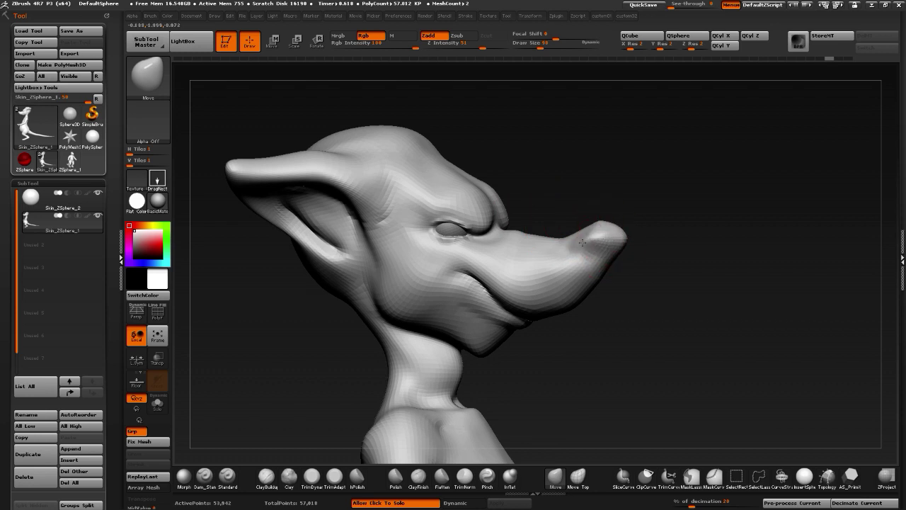
click(204, 475)
drag(300, 364, 339, 357)
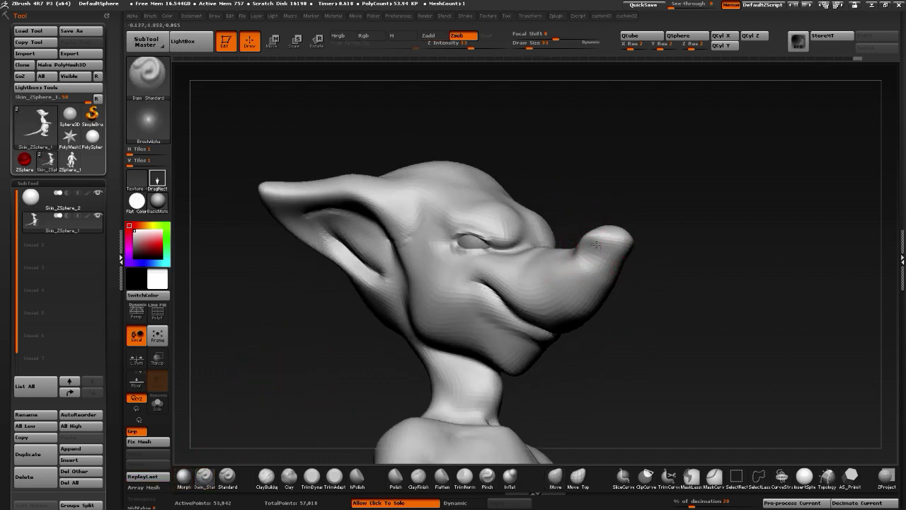
drag(673, 335, 566, 326)
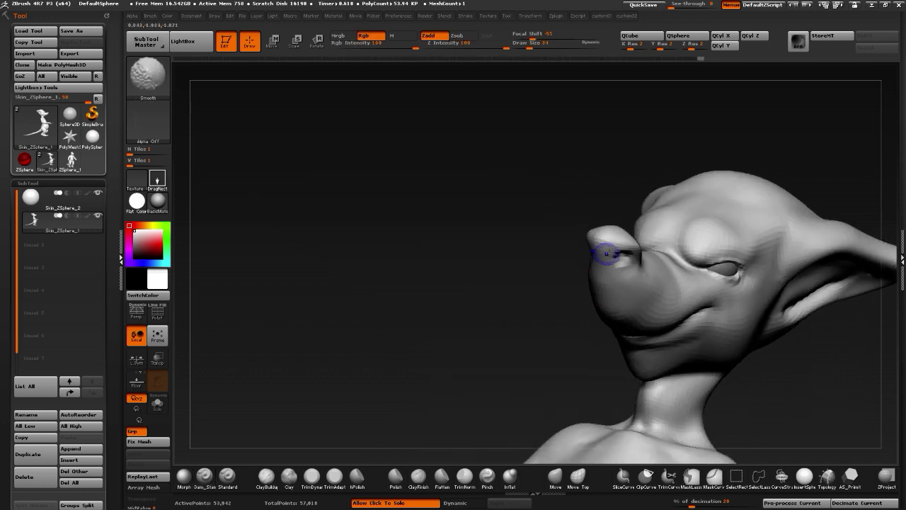
drag(457, 287, 572, 258)
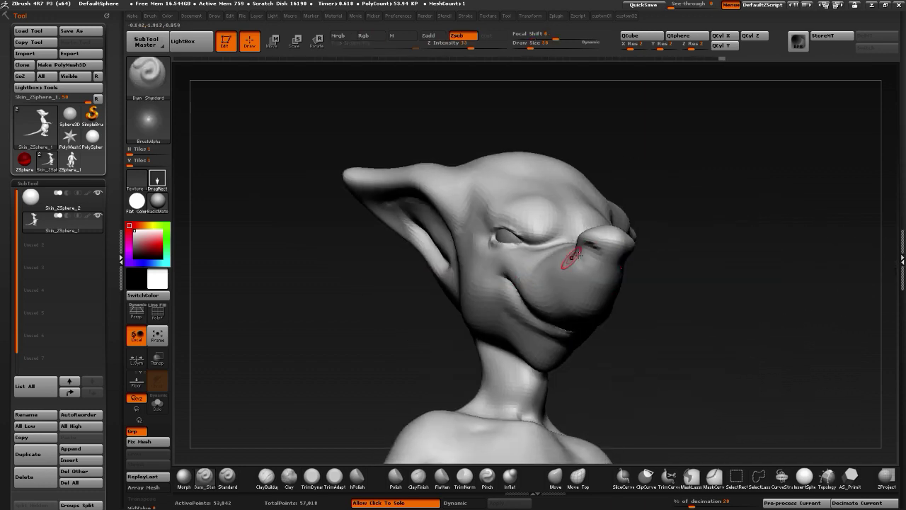
Examine the creature's full body from the side and front, and dismiss the notification popup
mouse_move(352, 324)
mouse_down()
mouse_move(547, 360)
mouse_move(413, 345)
mouse_move(415, 332)
mouse_move(451, 341)
mouse_up()
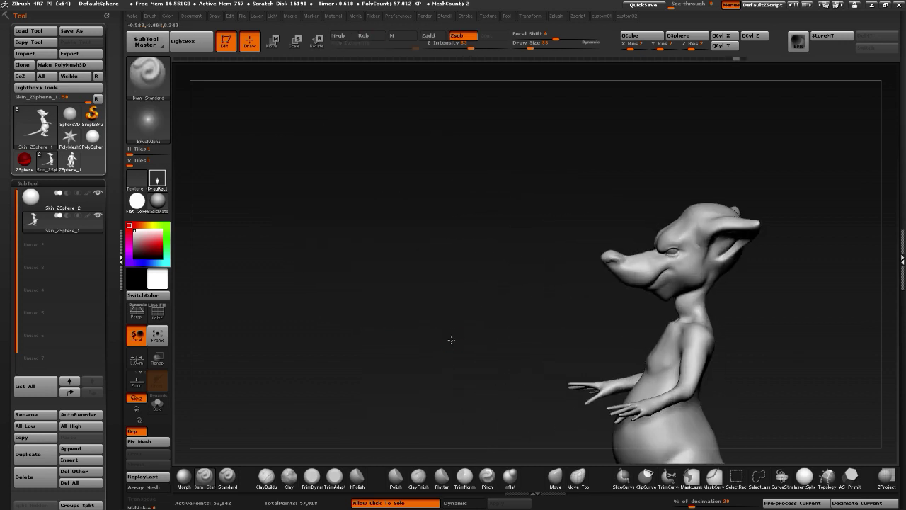
alt+drag(437, 288, 511, 346)
drag(440, 342, 506, 348)
alt+drag(506, 348, 455, 347)
alt+drag(362, 379, 398, 320)
mouse_move(398, 320)
mouse_down()
mouse_move(397, 382)
mouse_move(405, 386)
mouse_move(420, 365)
mouse_move(384, 392)
mouse_up()
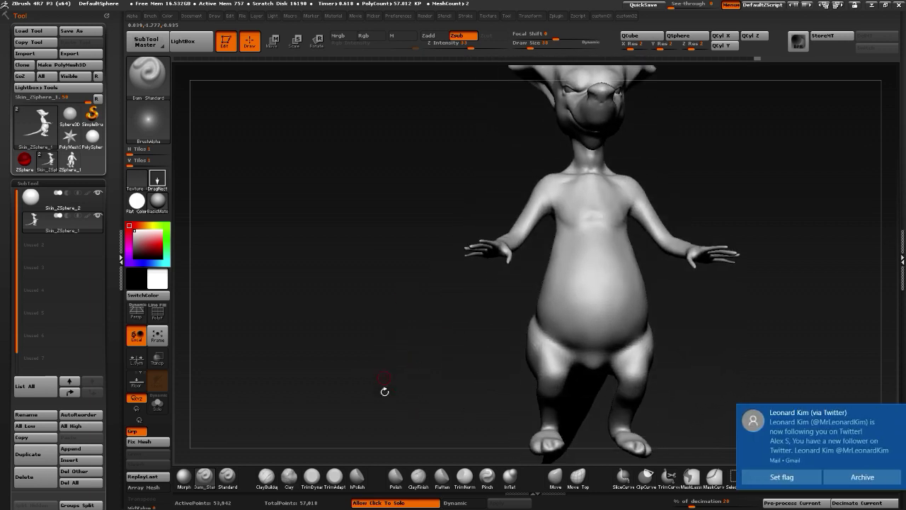
click(898, 414)
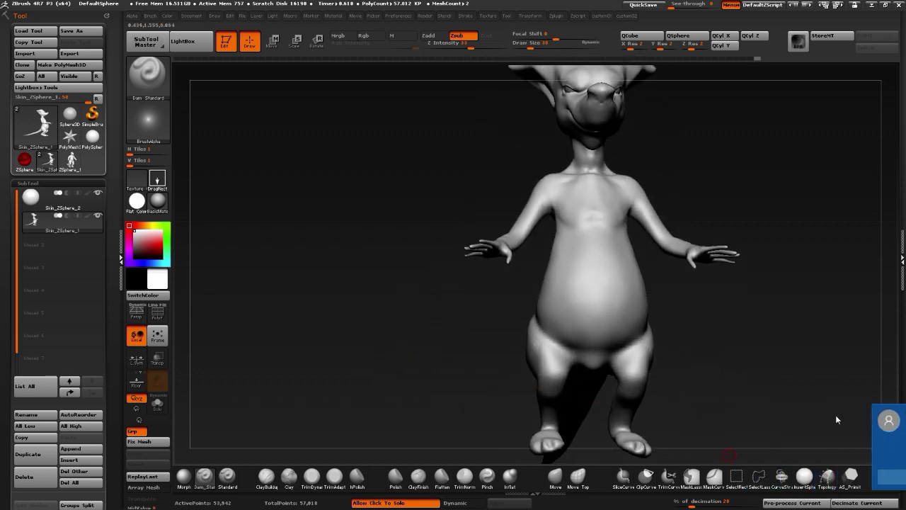
Set up the Clay brush with the Dots stroke and Alpha 01
click(289, 476)
drag(447, 367, 581, 361)
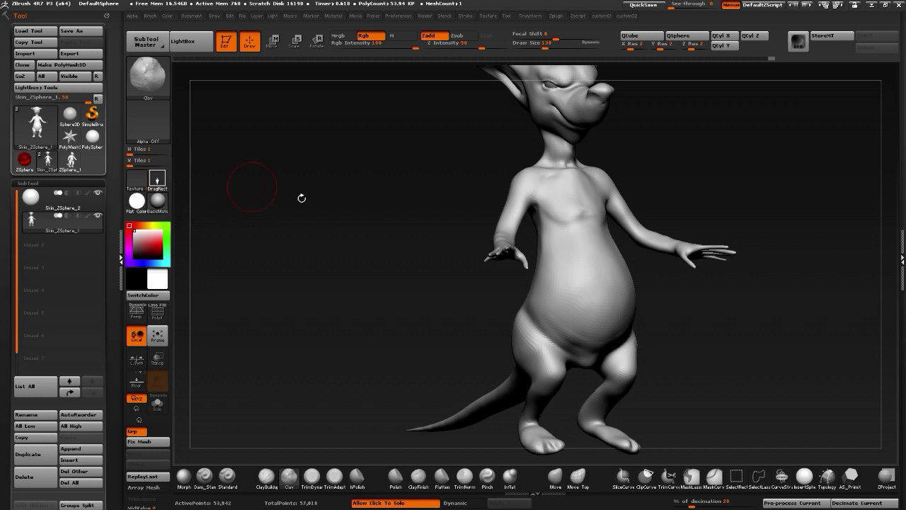
click(160, 185)
click(207, 202)
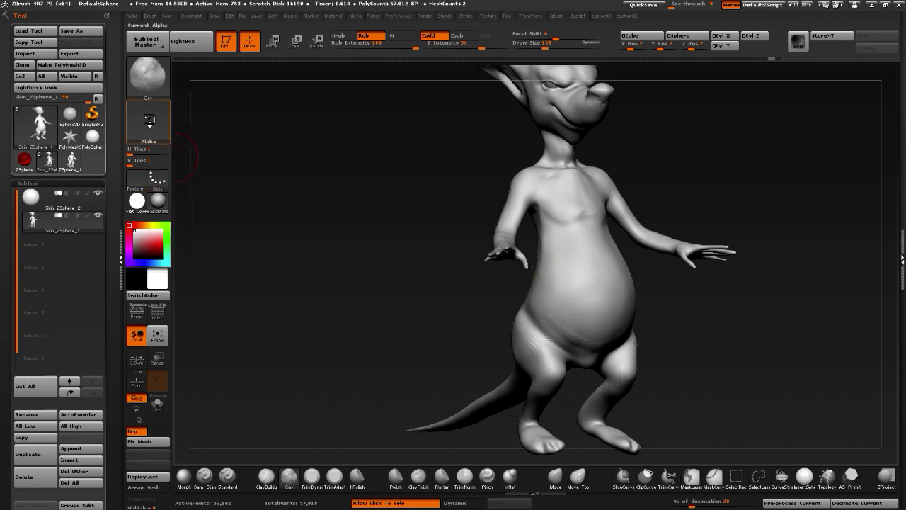
click(148, 121)
click(245, 128)
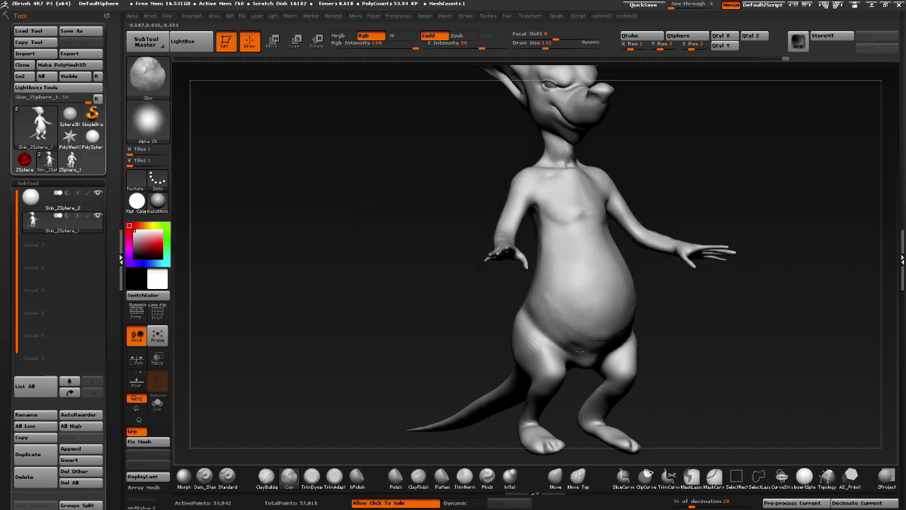
Smooth the side of the belly and the area around the hips
key(shift)
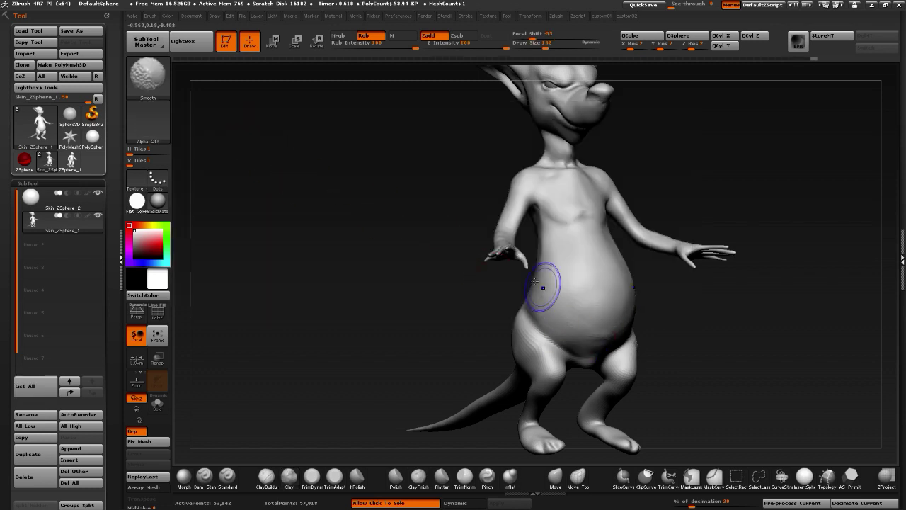
drag(459, 295, 581, 283)
key(shift)
mouse_move(382, 265)
mouse_down()
mouse_move(485, 242)
mouse_move(217, 214)
mouse_up()
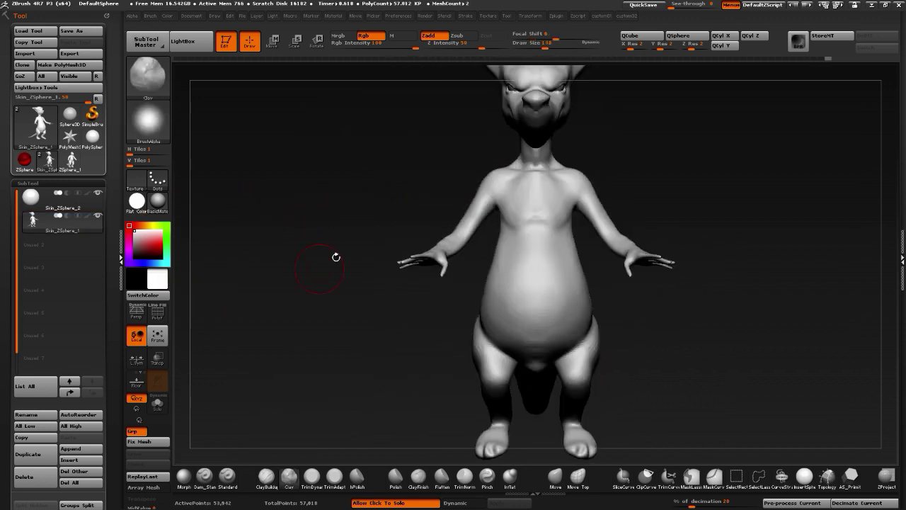
Switch the body to a lower subdivision level and display its polygon wireframe
key(1)
alt+drag(302, 216, 292, 177)
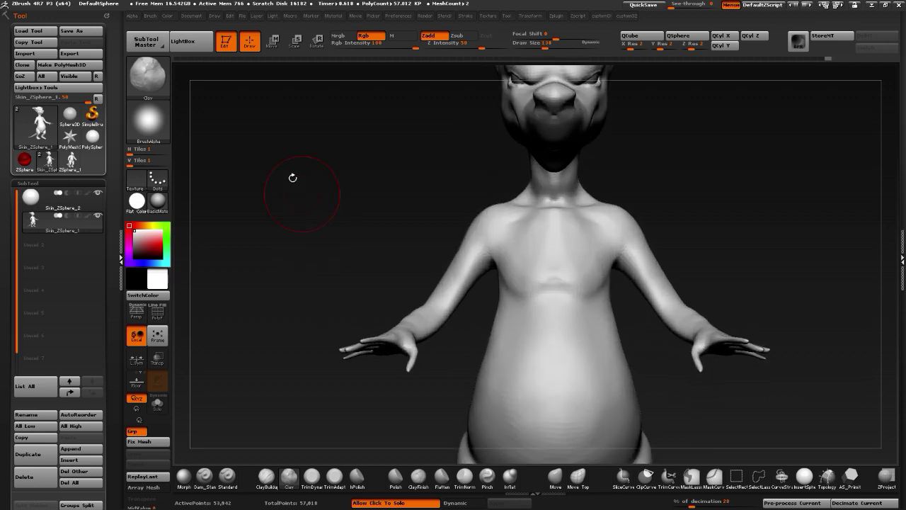
key(space)
click(274, 74)
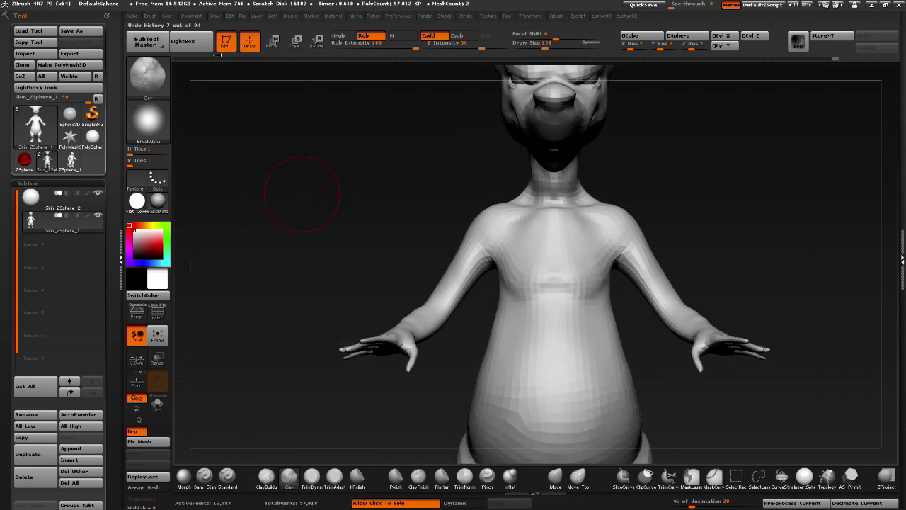
click(161, 313)
Mask the tail in side view with the MaskLasso brush and clear the mask
drag(297, 256, 315, 221)
mouse_move(318, 344)
mouse_down()
mouse_move(315, 283)
mouse_move(323, 333)
mouse_move(259, 261)
mouse_move(356, 214)
mouse_move(346, 242)
mouse_move(301, 269)
mouse_up()
key(ctrl+shift)
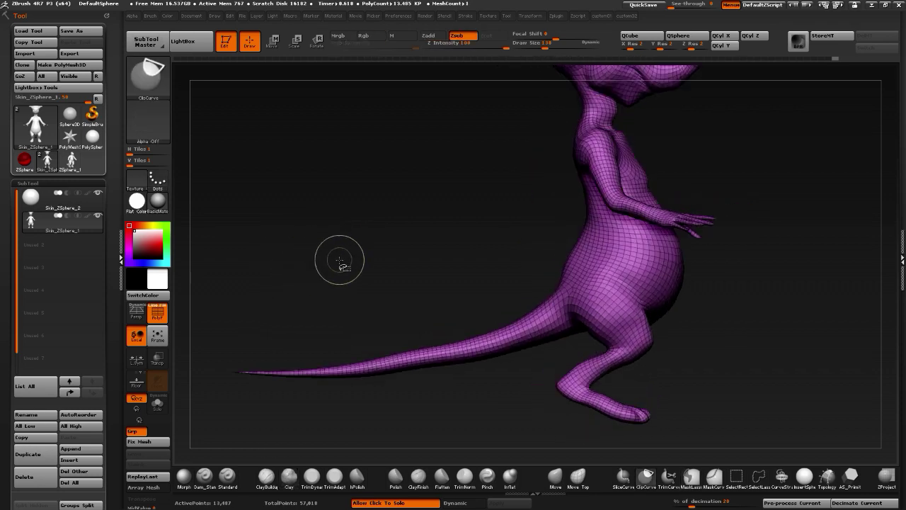
key(ctrl)
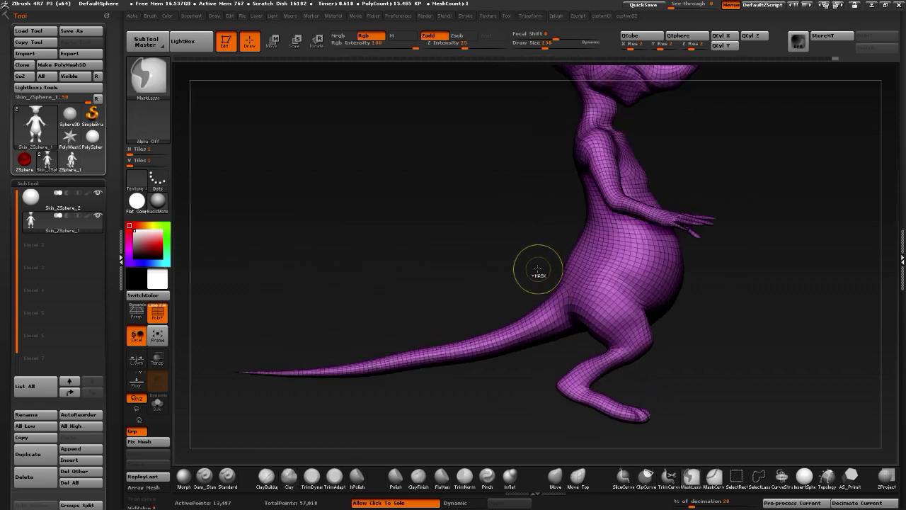
mouse_move(545, 363)
ctrl+mouse_down()
mouse_move(184, 361)
mouse_move(212, 243)
ctrl+mouse_up()
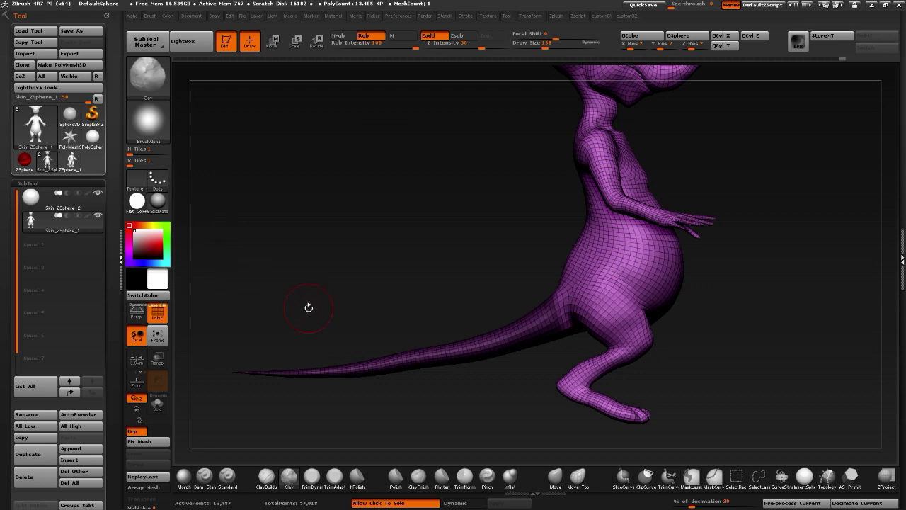
ctrl+drag(286, 316, 289, 315)
Mask the arms and the head with neck using MaskLasso, turning each masked area into its own polygroup
drag(329, 260, 357, 268)
key(ctrl)
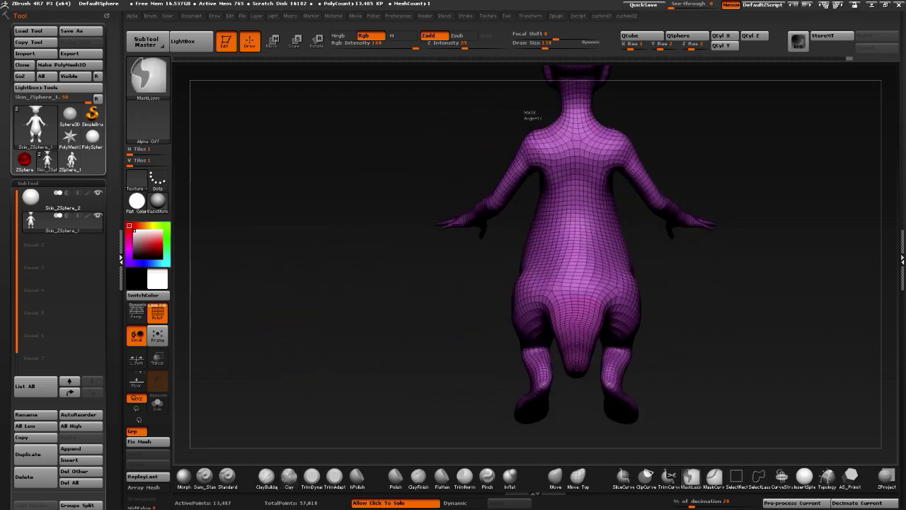
mouse_move(530, 114)
ctrl+mouse_down()
mouse_move(432, 265)
mouse_move(368, 117)
mouse_move(318, 233)
mouse_move(475, 234)
ctrl+mouse_up()
key(ctrl)
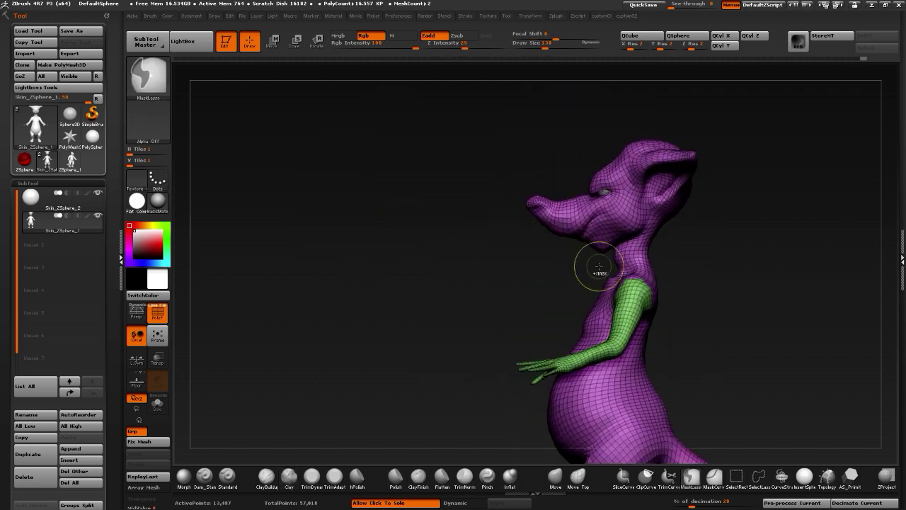
mouse_move(600, 269)
ctrl+mouse_down()
mouse_move(597, 95)
mouse_move(408, 267)
ctrl+mouse_up()
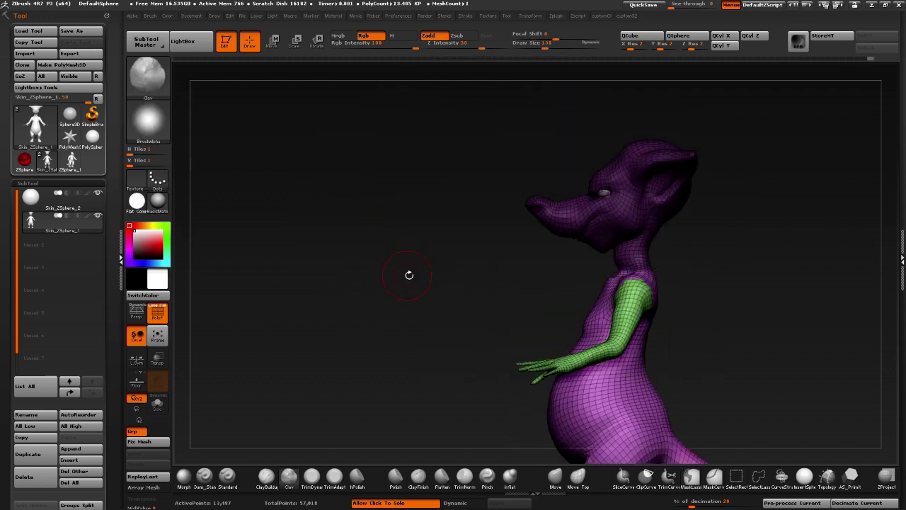
key(ctrl+w)
Mask the legs in side view with MaskLasso and turn them into their own polygroup
drag(352, 248, 416, 153)
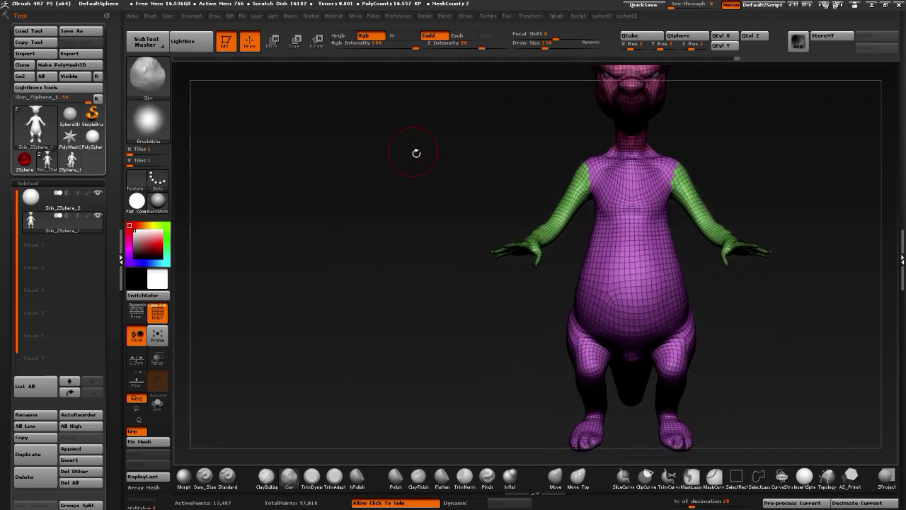
drag(467, 344, 528, 281)
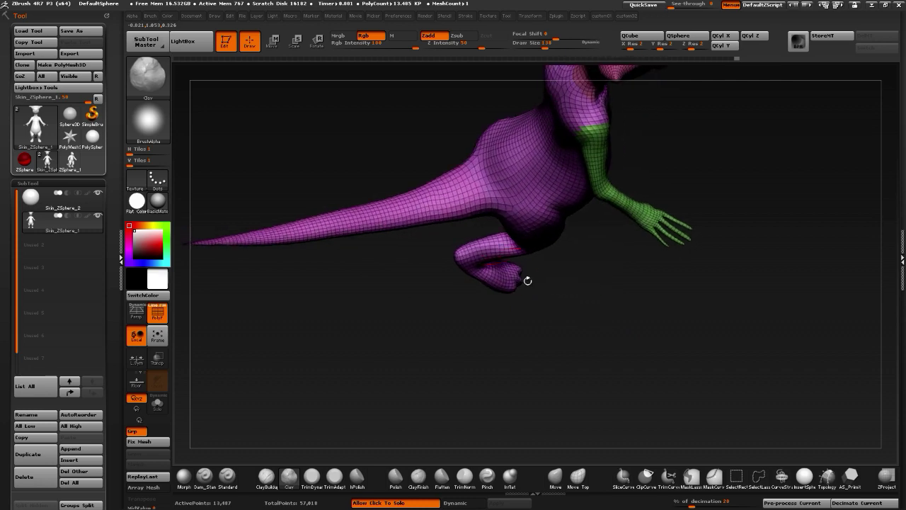
key(ctrl)
mouse_move(513, 208)
ctrl+mouse_down()
mouse_move(603, 272)
mouse_move(419, 333)
mouse_move(416, 320)
mouse_move(400, 332)
mouse_move(389, 315)
mouse_move(414, 366)
mouse_move(441, 372)
mouse_move(453, 358)
mouse_move(374, 300)
mouse_move(467, 347)
mouse_move(443, 317)
mouse_move(447, 346)
mouse_move(429, 281)
ctrl+mouse_up()
Isolate the torso polygroup and replace the ClipCurve brush with SelectRect for trimming stray polygons around the hips
ctrl+shift+click(580, 286)
ctrl+shift+drag(529, 290, 433, 206)
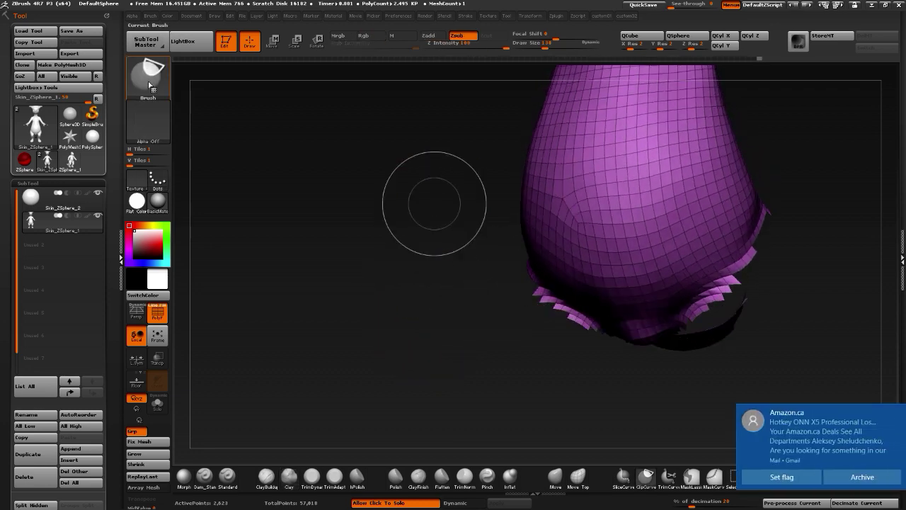
click(150, 85)
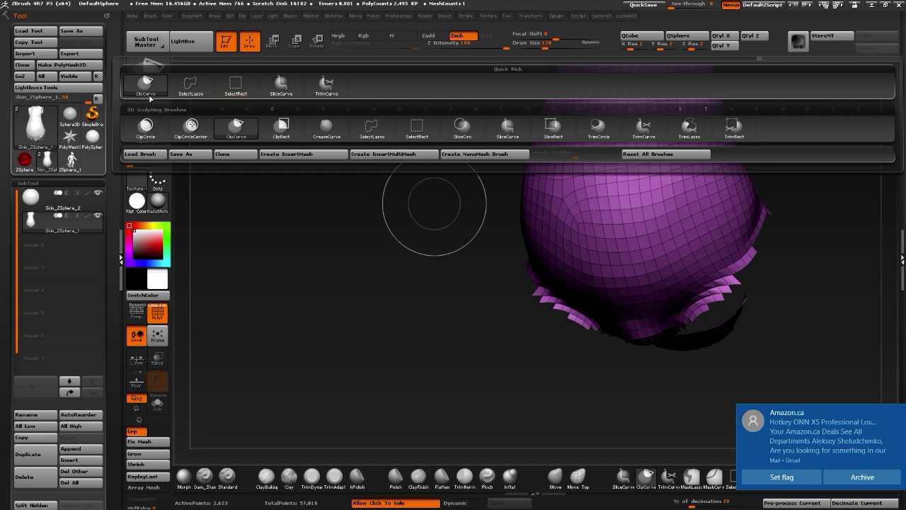
click(236, 85)
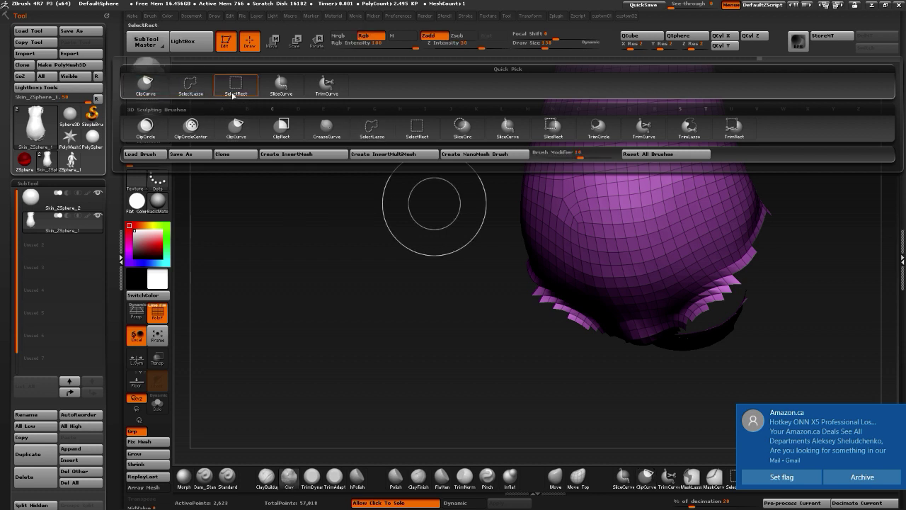
click(896, 416)
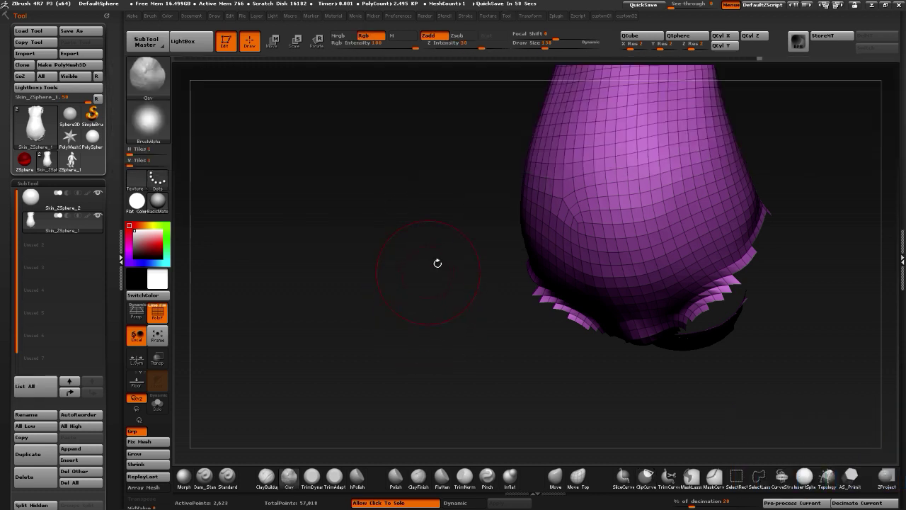
mouse_move(510, 297)
mouse_down()
mouse_move(492, 290)
mouse_move(501, 287)
mouse_move(476, 295)
mouse_move(592, 326)
mouse_move(488, 340)
mouse_up()
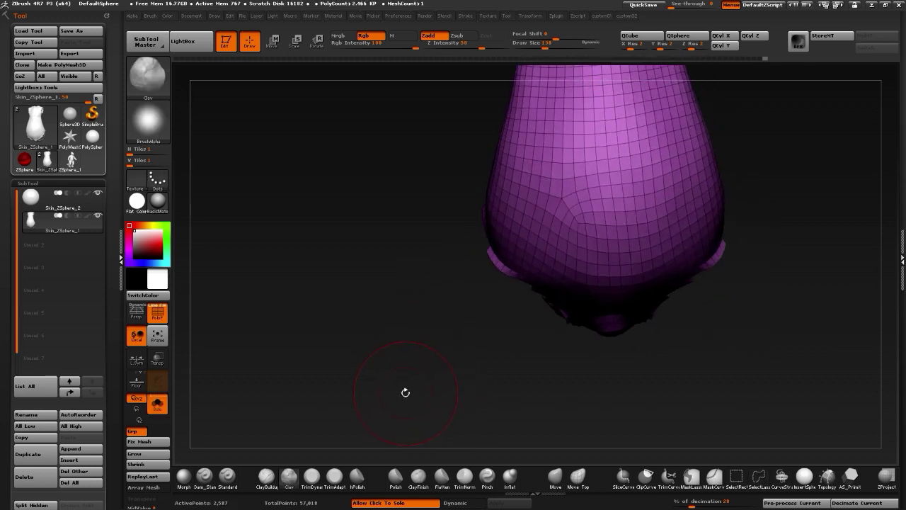
Invert the visibility to the head and limbs, split them with Auto Groups, and show the whole body
key(ctrl+shift)
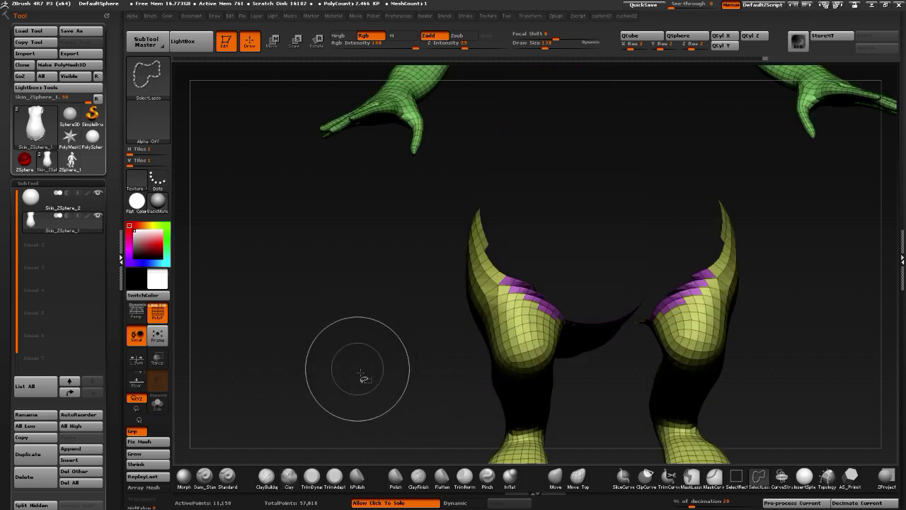
mouse_move(361, 373)
mouse_down()
mouse_move(297, 368)
mouse_move(364, 358)
mouse_move(300, 308)
mouse_up()
key(1)
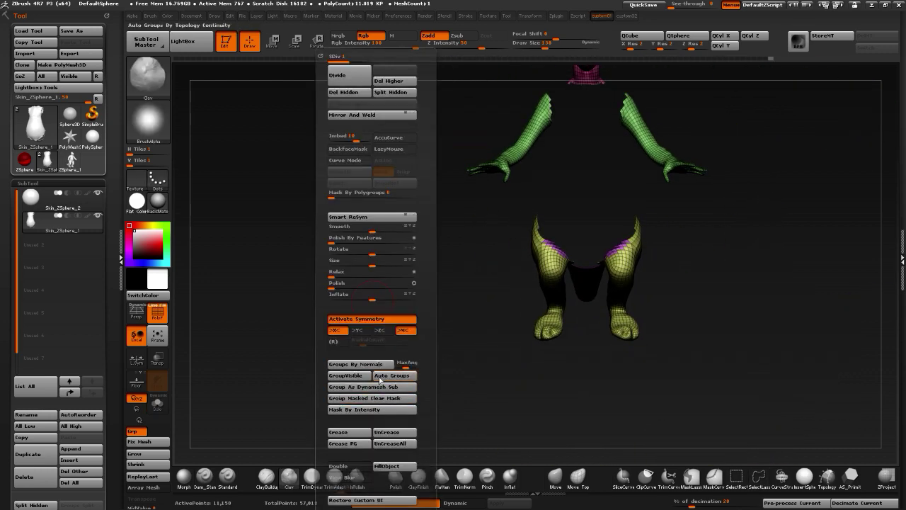
click(379, 381)
ctrl+shift+click(401, 364)
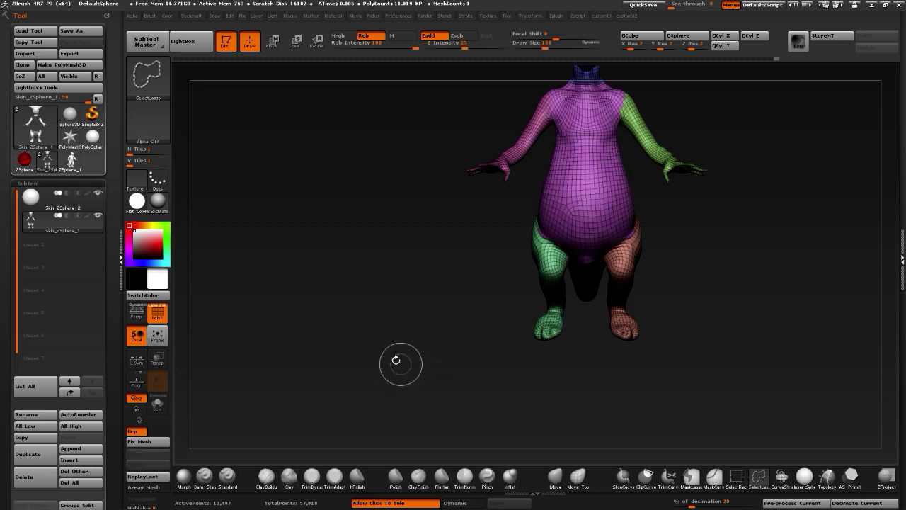
Isolate both arms, combine them into a single polygroup, and show the whole body
drag(389, 286, 460, 297)
drag(363, 247, 304, 234)
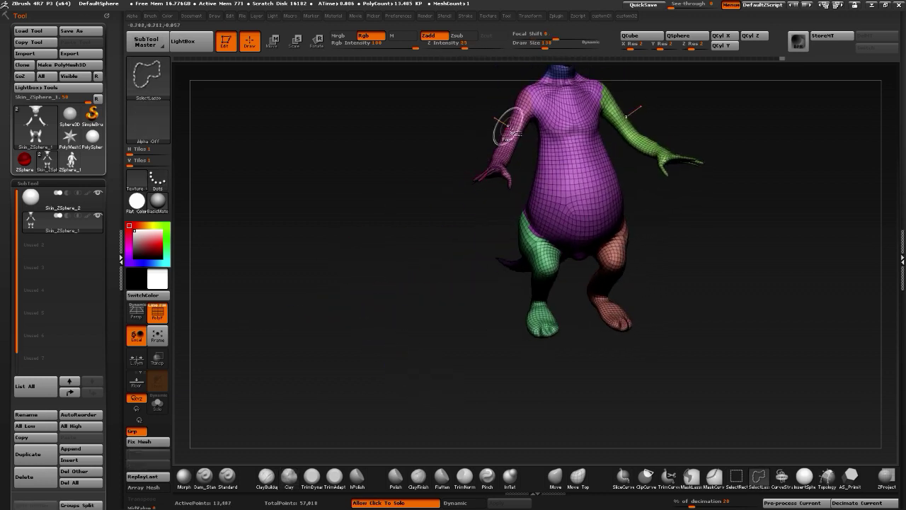
ctrl+shift+click(509, 126)
ctrl+shift+drag(674, 218, 646, 174)
ctrl+shift+click(627, 122)
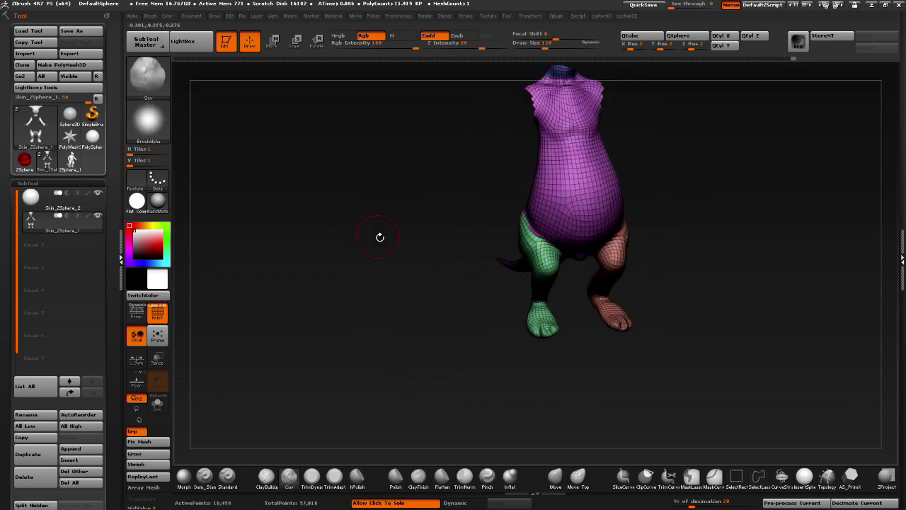
ctrl+shift+click(380, 243)
key(ctrl+w)
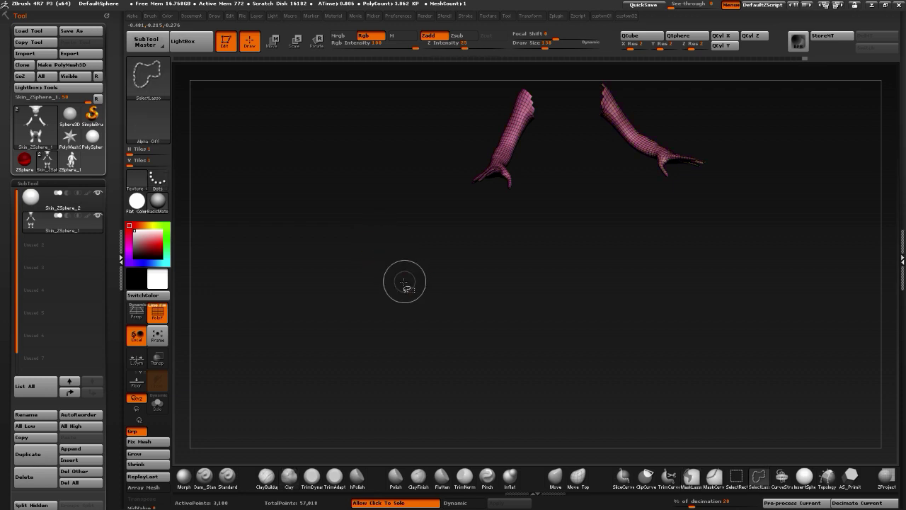
ctrl+shift+click(404, 283)
Isolate both legs, combine them into a single polygroup, and show the whole body
ctrl+shift+click(531, 259)
ctrl+shift+click(469, 329)
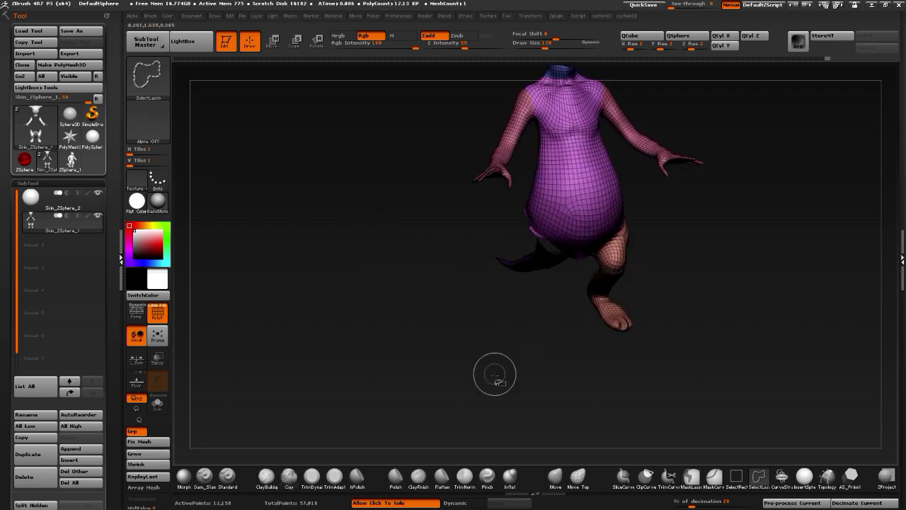
ctrl+shift+click(587, 303)
ctrl+shift+click(492, 318)
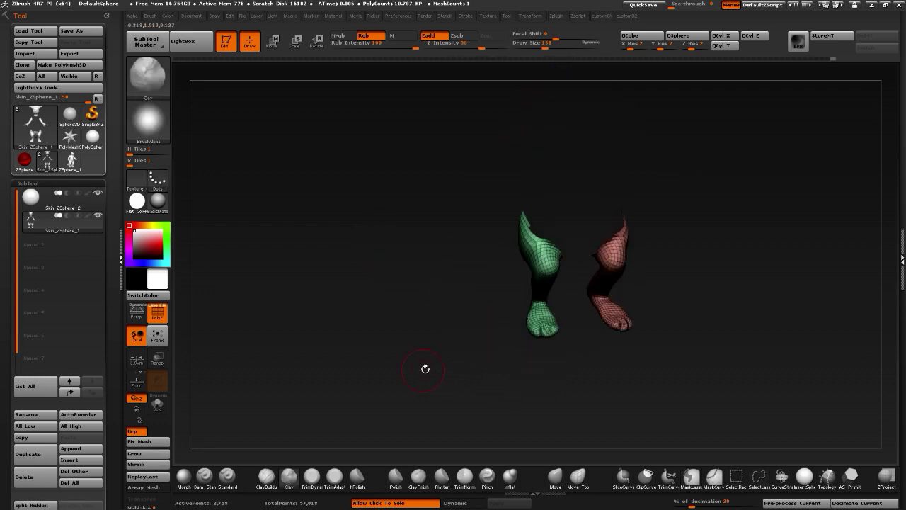
key(ctrl+w)
ctrl+shift+click(400, 340)
Mask the belly, legs and tail in front view with MaskLasso and invert the mask onto the upper body
alt+drag(360, 242, 353, 324)
drag(354, 324, 424, 311)
drag(464, 286, 431, 311)
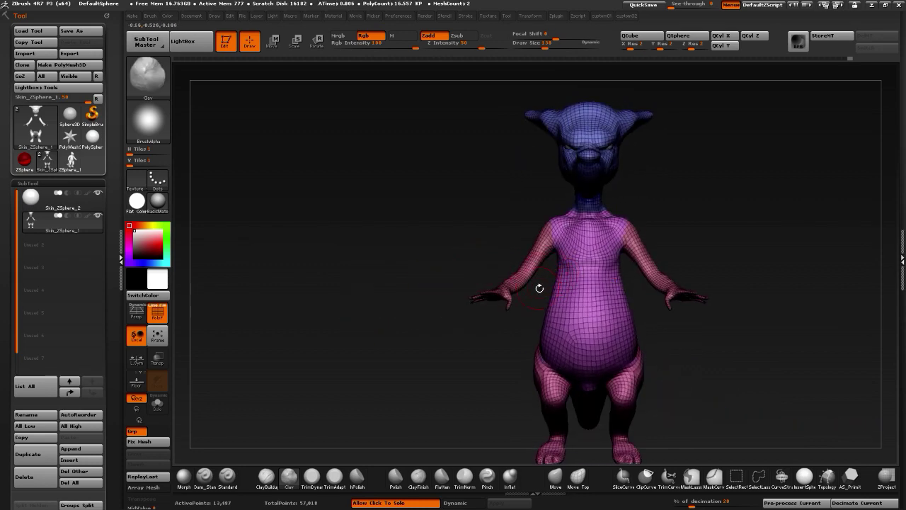
key(ctrl)
alt+drag(454, 350, 448, 292)
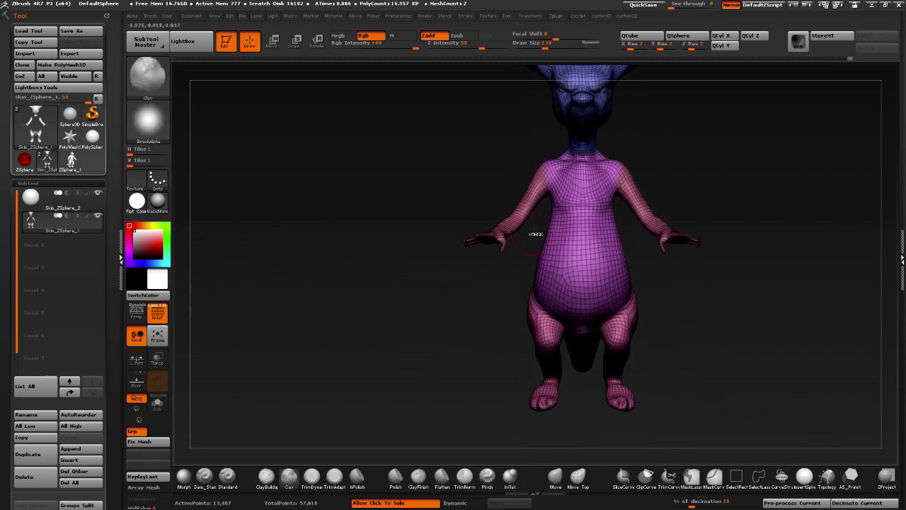
mouse_move(541, 223)
ctrl+mouse_down()
mouse_move(594, 451)
mouse_move(448, 326)
ctrl+mouse_up()
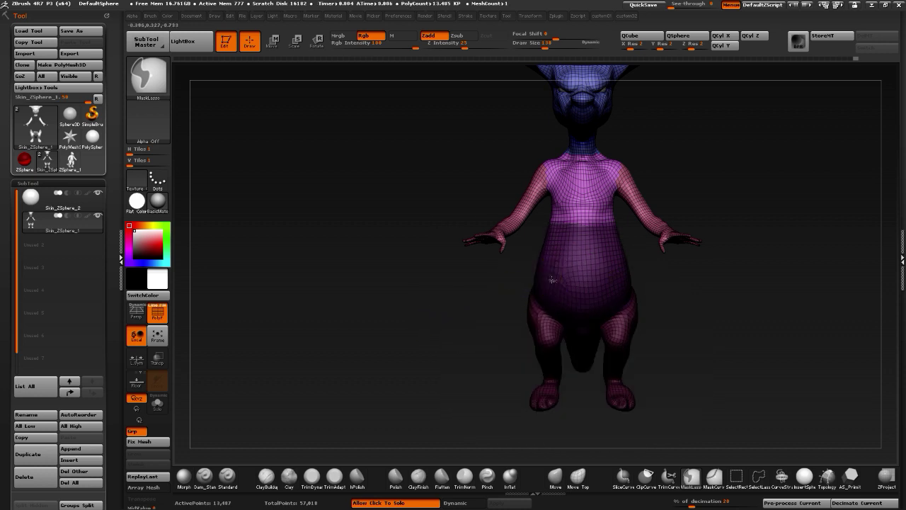
ctrl+click(431, 306)
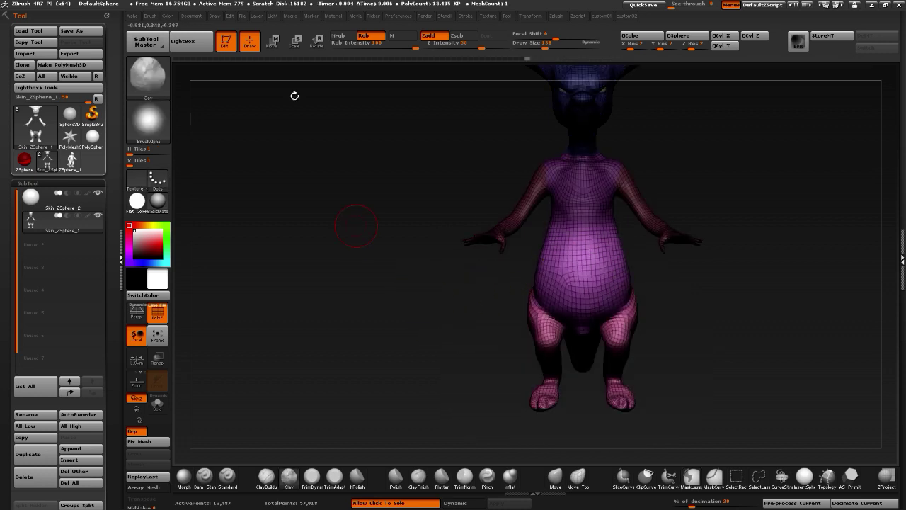
Raise the unmasked lower body slightly with Transpose Move and clear the mask
click(273, 42)
alt+drag(460, 337, 446, 252)
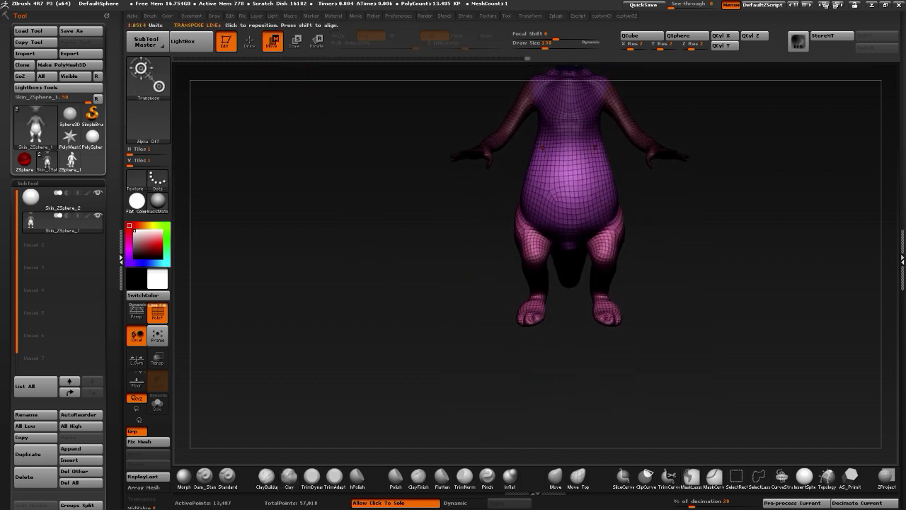
drag(528, 362, 530, 346)
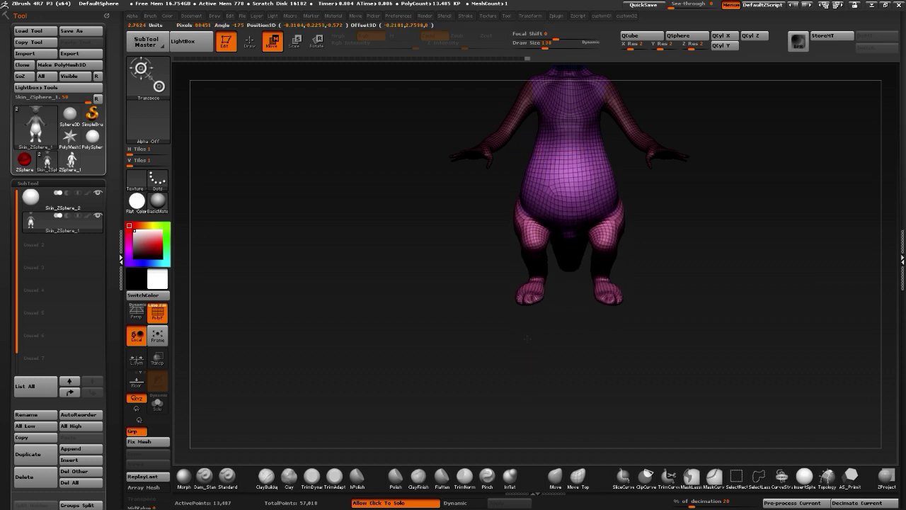
mouse_move(495, 312)
mouse_down()
mouse_move(358, 289)
mouse_move(384, 277)
mouse_move(381, 309)
mouse_move(418, 324)
mouse_up()
click(249, 41)
mouse_move(346, 231)
ctrl+mouse_down()
mouse_move(322, 259)
mouse_move(260, 233)
ctrl+mouse_up()
Hide the polygon wireframe and bend the tail into a gentle sagging curve in side view with the Move brush
click(158, 317)
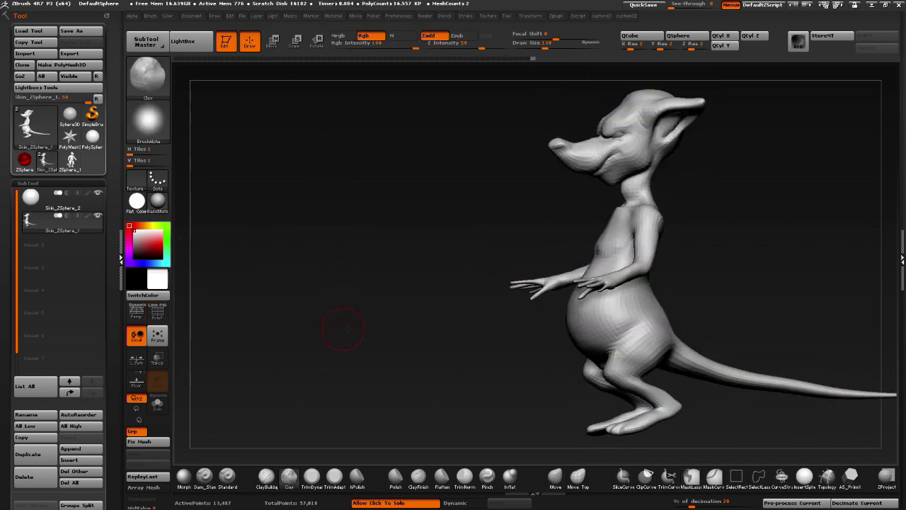
drag(343, 327, 439, 384)
mouse_move(422, 339)
mouse_down()
mouse_move(420, 368)
mouse_move(560, 399)
mouse_up()
click(563, 473)
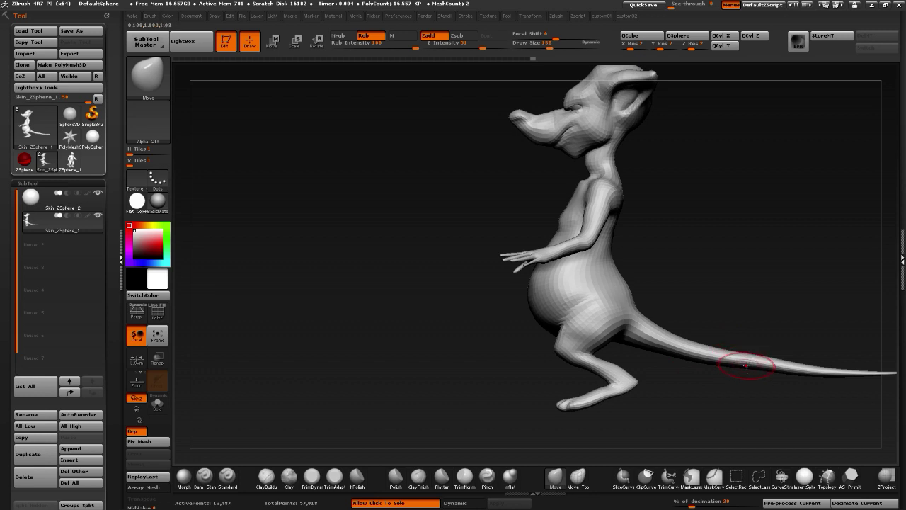
key(shift)
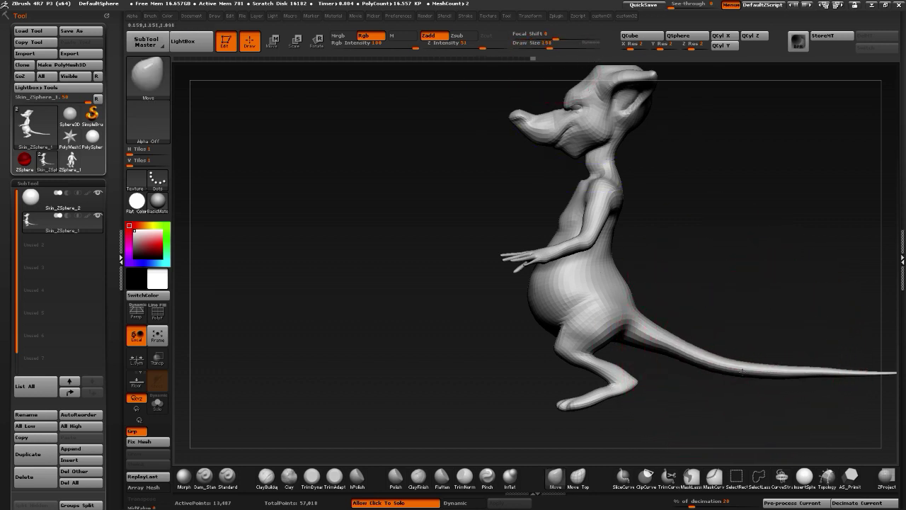
drag(805, 376, 808, 386)
mouse_move(711, 359)
mouse_down()
mouse_move(709, 368)
mouse_move(747, 383)
mouse_up()
alt+drag(790, 406, 691, 346)
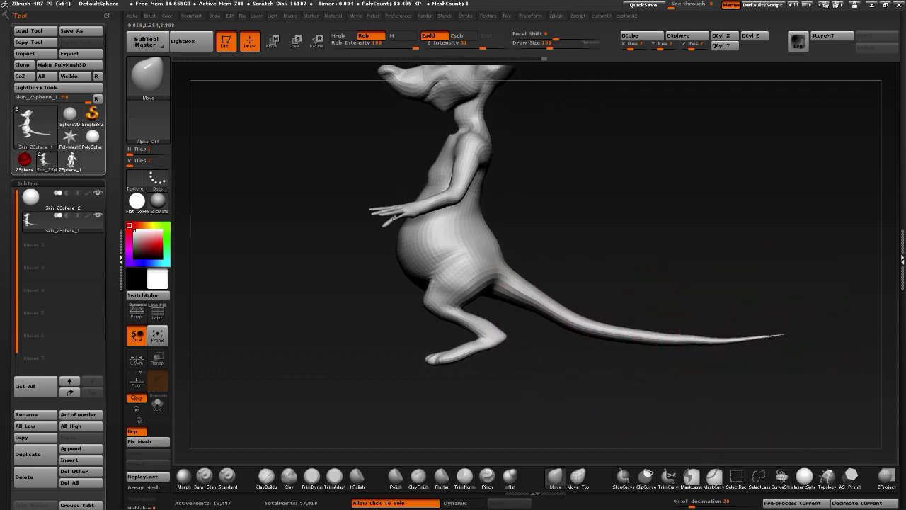
key(shift)
mouse_move(711, 339)
mouse_down()
mouse_move(719, 348)
mouse_move(443, 356)
mouse_move(463, 341)
mouse_up()
Reduce the Move brush size and push the base of the tail up toward the lower back
mouse_move(526, 378)
mouse_down()
mouse_move(477, 330)
mouse_move(446, 333)
mouse_move(451, 342)
mouse_move(435, 330)
mouse_move(436, 340)
mouse_up()
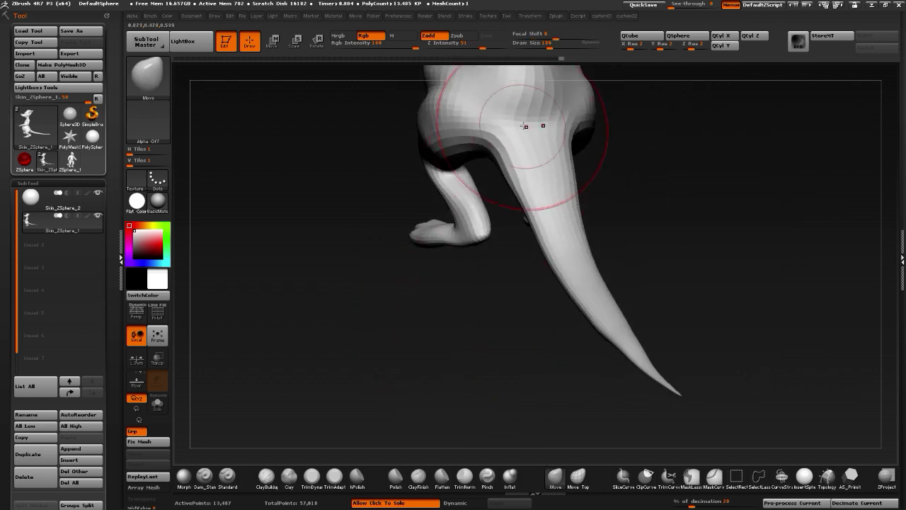
key(bracketleft)
key(bracketleft)
key(bracketleft)
key(bracketleft)
key(bracketleft)
key(bracketleft)
drag(533, 122, 537, 105)
Smooth the lower back above the tail with a smaller brush
mouse_move(362, 204)
alt+mouse_down()
mouse_move(386, 310)
mouse_move(397, 273)
alt+mouse_up()
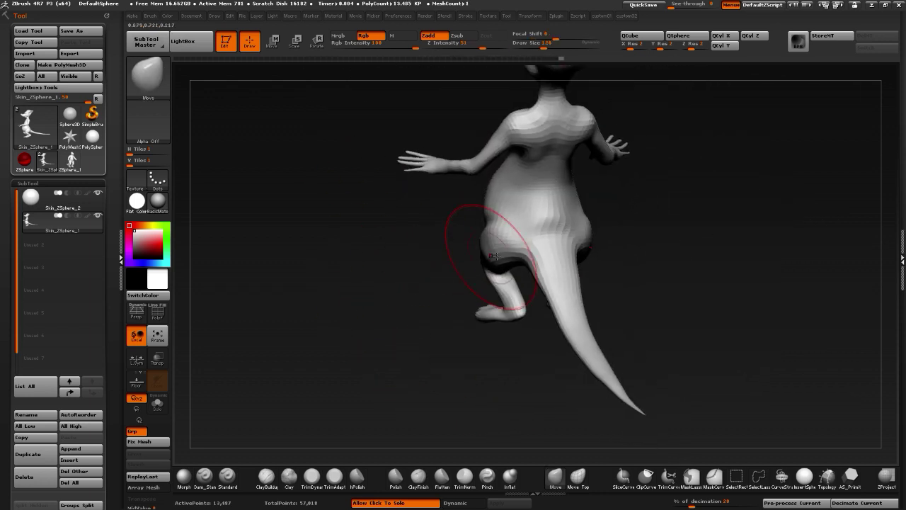
drag(453, 305, 467, 283)
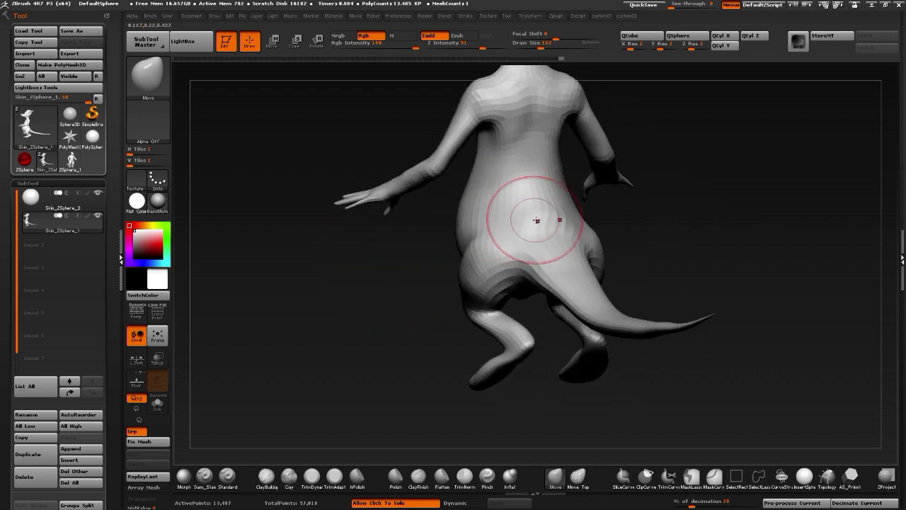
key(bracketleft)
key(bracketleft)
mouse_move(536, 220)
shift+mouse_down()
mouse_move(544, 233)
mouse_move(502, 206)
shift+mouse_up()
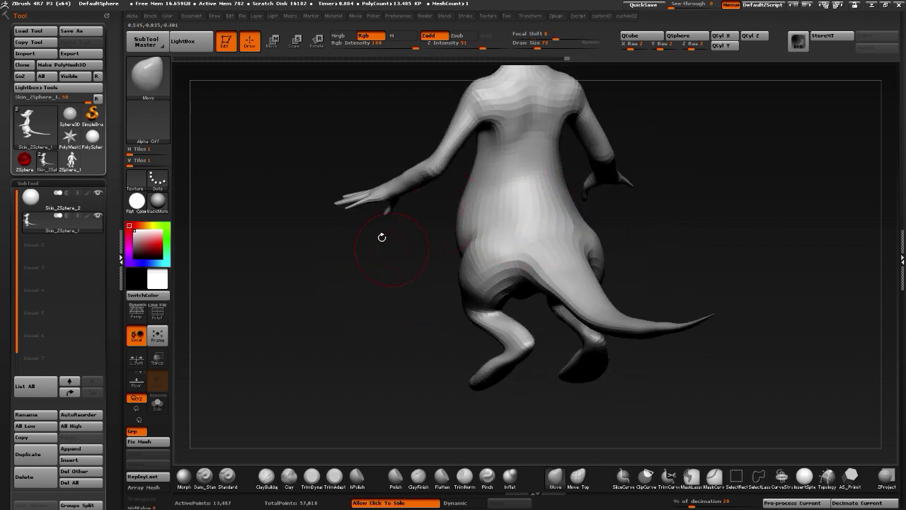
Switch the body to a higher subdivision level and check the hips and tail base from behind and below
key(1)
click(391, 60)
drag(267, 144, 539, 230)
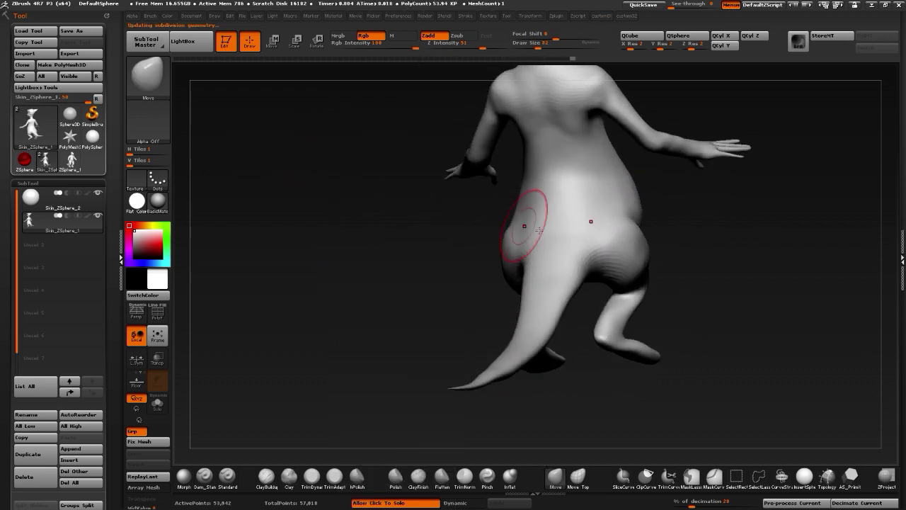
drag(438, 228, 521, 301)
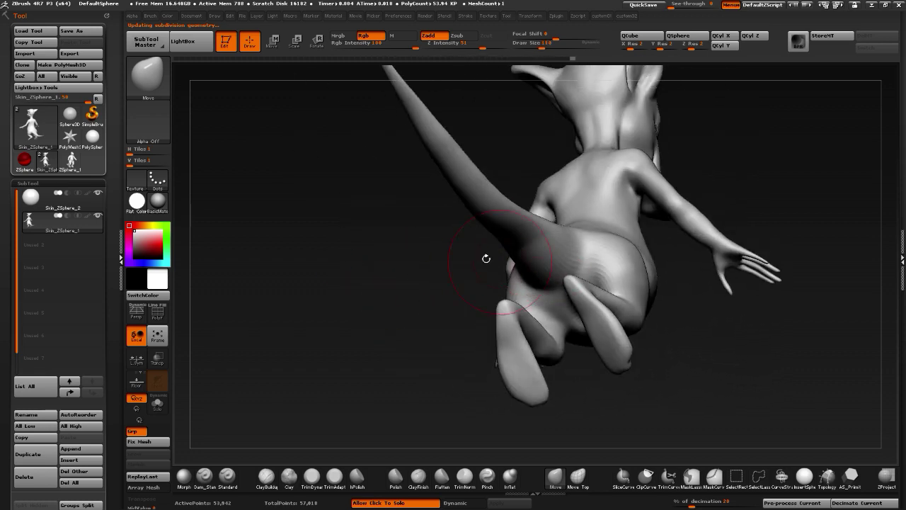
drag(485, 259, 495, 252)
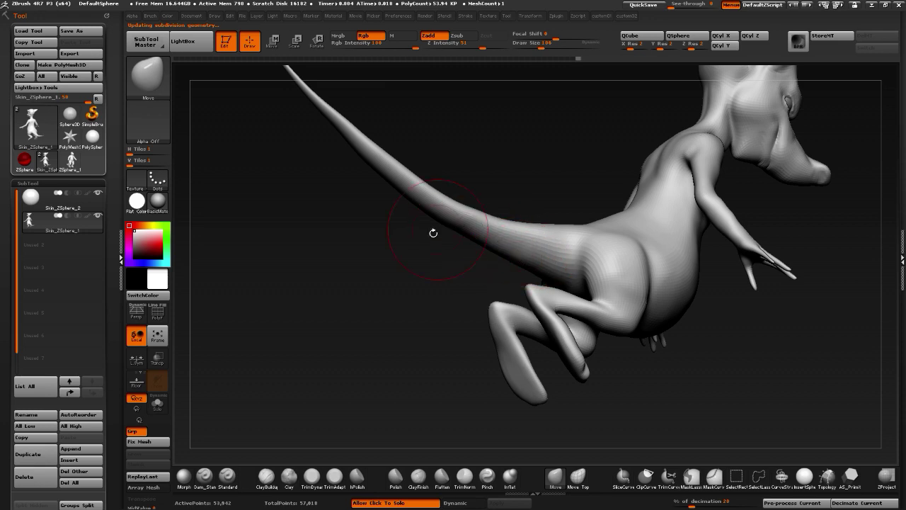
Refine the tail's upper and middle contour from several angles with the Move brush, reducing the brush size as needed
drag(434, 233, 470, 240)
drag(397, 246, 502, 222)
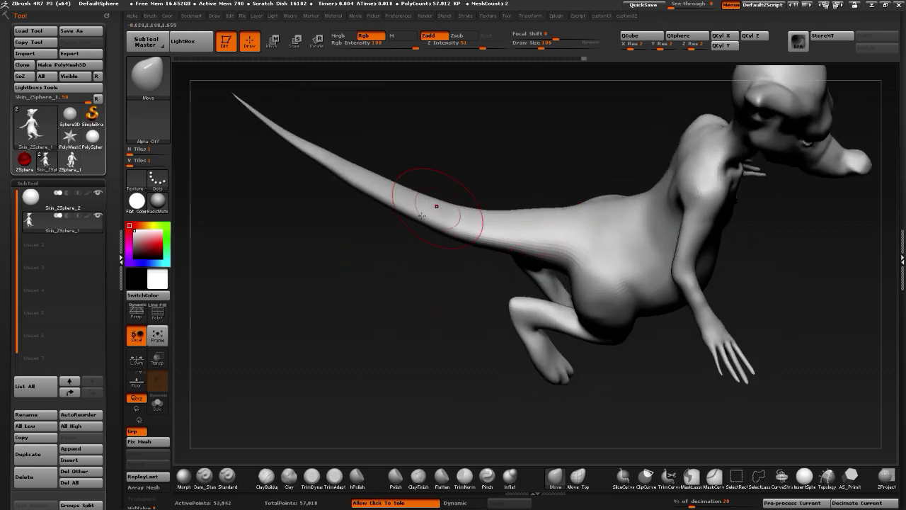
mouse_move(422, 215)
mouse_down()
mouse_move(466, 205)
mouse_move(443, 205)
mouse_move(457, 203)
mouse_up()
key(bracketleft)
drag(393, 232, 435, 227)
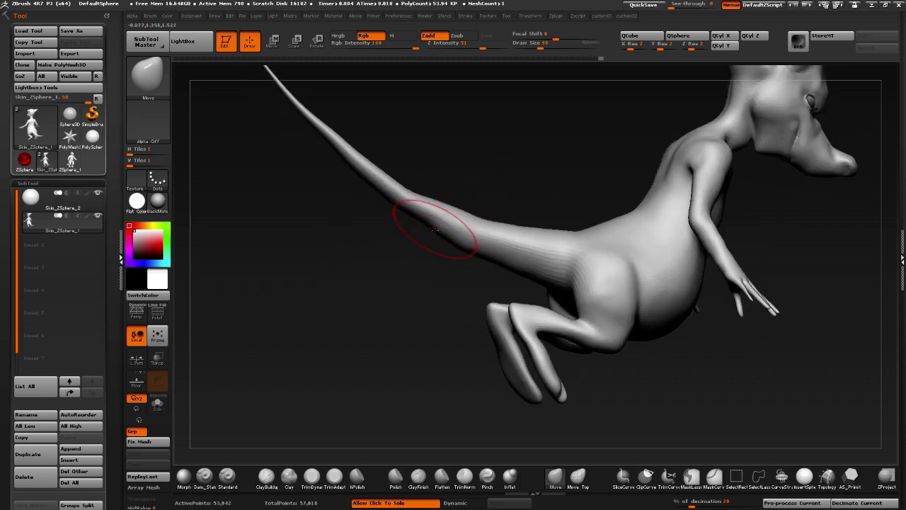
mouse_move(397, 202)
mouse_down()
mouse_move(322, 273)
mouse_move(341, 290)
mouse_up()
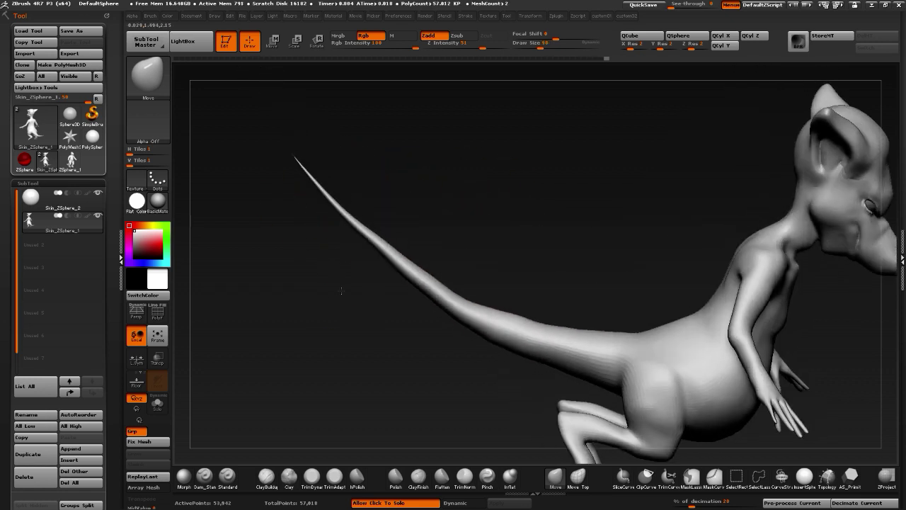
drag(465, 311, 453, 320)
Adjust the hips on both sides of the tail base from behind with a resized Move brush
key(bracketright)
mouse_move(308, 346)
mouse_down()
mouse_move(241, 285)
mouse_move(360, 236)
mouse_move(349, 269)
mouse_move(393, 338)
mouse_move(455, 302)
mouse_move(404, 299)
mouse_move(430, 323)
mouse_move(368, 275)
mouse_move(479, 334)
mouse_up()
key(bracketright)
key(bracketleft)
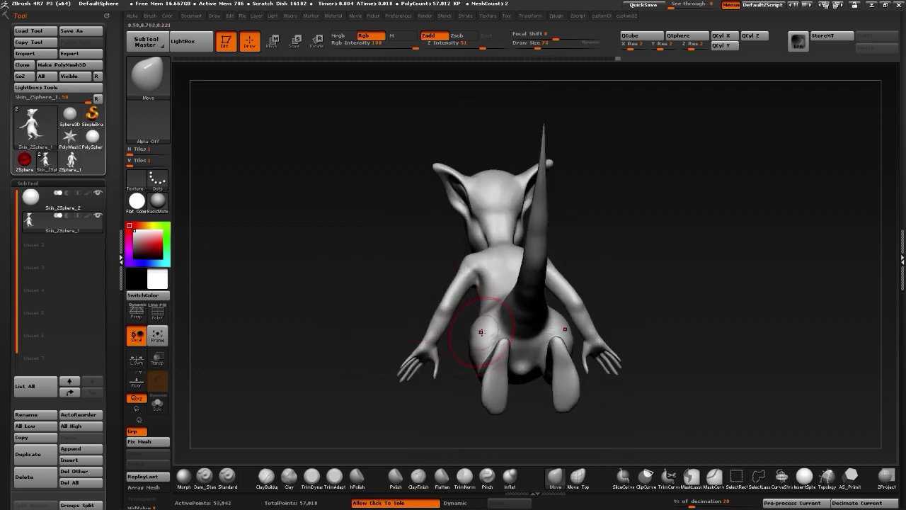
key(bracketleft)
mouse_move(343, 282)
mouse_down()
mouse_move(439, 319)
mouse_move(395, 233)
mouse_move(356, 227)
mouse_move(382, 247)
mouse_move(362, 243)
mouse_move(404, 340)
mouse_up()
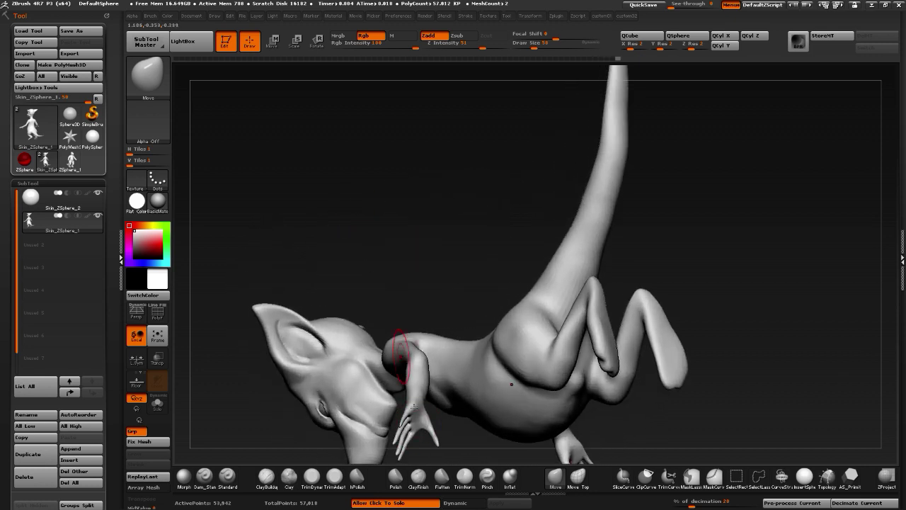
Flatten the bulge of the hips and outer thighs with the Flatten brush
key(b)
key(f)
key(l)
drag(418, 407, 469, 300)
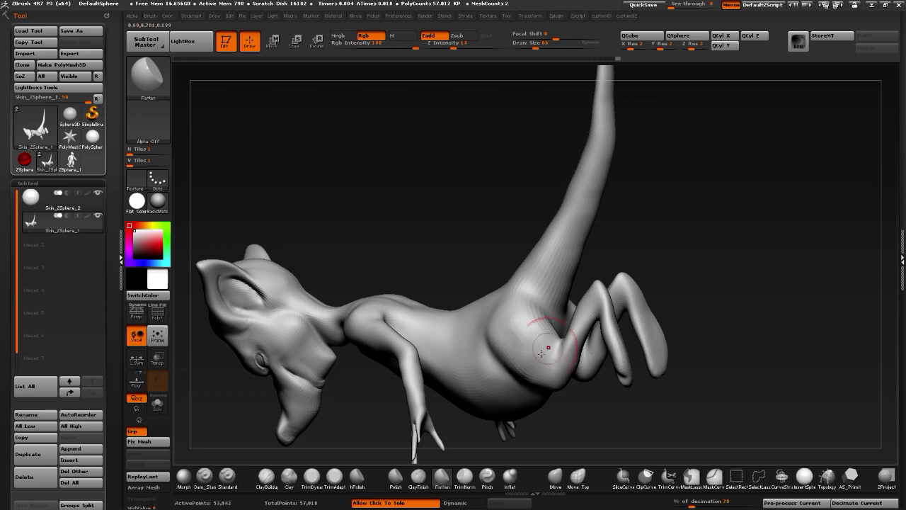
mouse_move(542, 350)
mouse_down()
mouse_move(509, 398)
mouse_move(520, 311)
mouse_move(429, 390)
mouse_move(298, 347)
mouse_move(283, 355)
mouse_up()
mouse_move(225, 424)
mouse_down()
mouse_move(328, 378)
mouse_move(314, 318)
mouse_move(292, 314)
mouse_move(214, 409)
mouse_up()
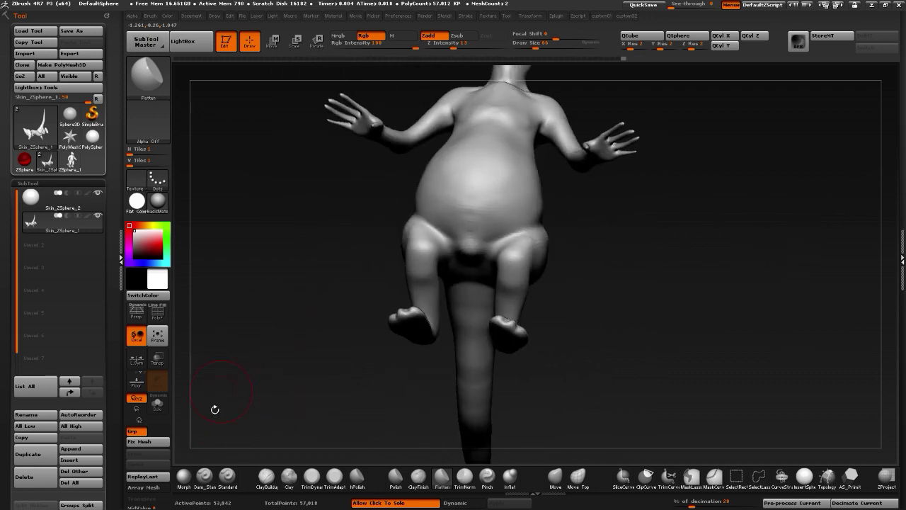
Carve a crease between the legs just below the tail base with the Dam Standard brush at Z Intensity 48
click(203, 478)
alt+drag(298, 320, 332, 230)
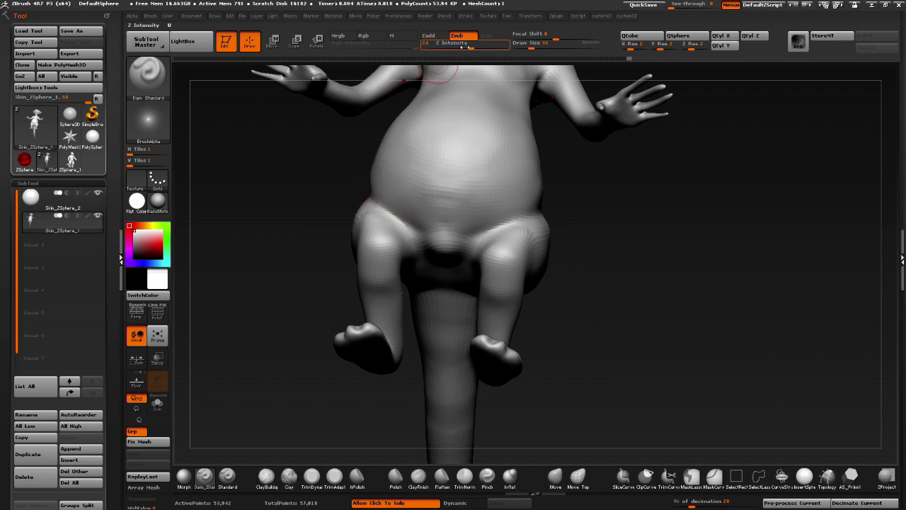
click(480, 45)
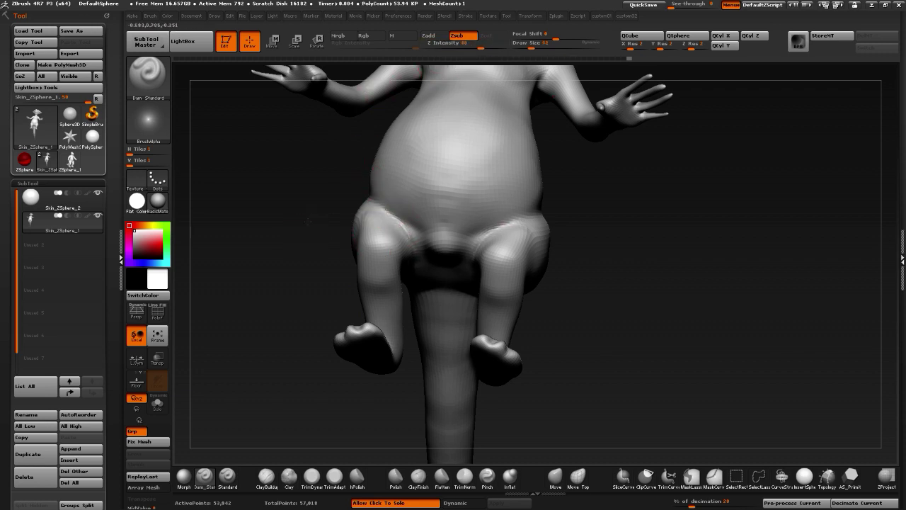
drag(307, 222, 307, 160)
drag(447, 300, 459, 298)
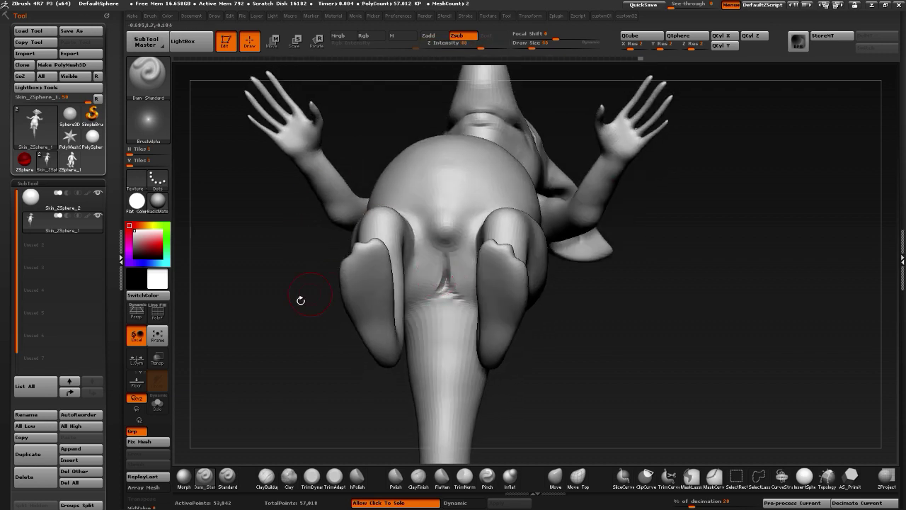
Deepen the creases where the tail meets the buttocks and around the groin bulge with the Dam Standard brush
drag(300, 300, 463, 294)
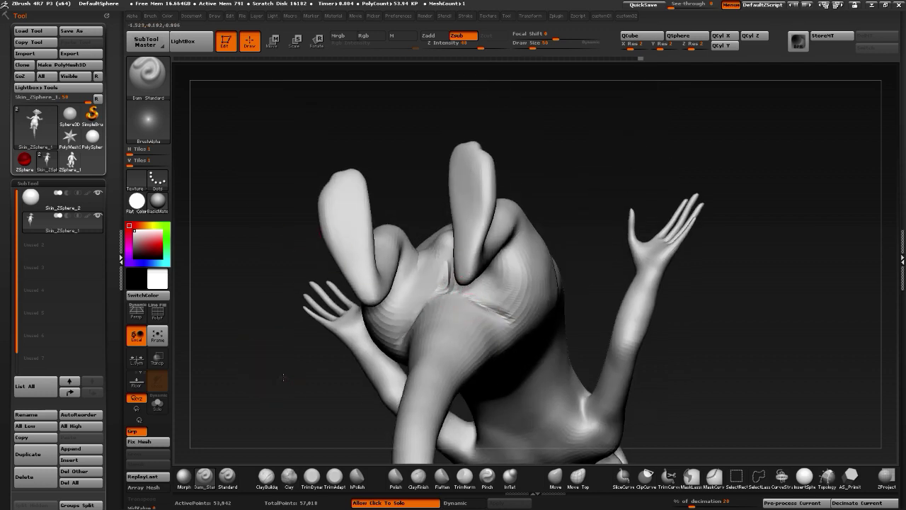
drag(283, 377, 351, 368)
drag(423, 322, 415, 340)
mouse_move(606, 366)
mouse_down()
mouse_move(575, 375)
mouse_move(577, 426)
mouse_move(560, 400)
mouse_up()
mouse_move(254, 145)
mouse_down()
mouse_move(396, 247)
mouse_move(364, 262)
mouse_move(299, 263)
mouse_up()
drag(423, 224, 411, 235)
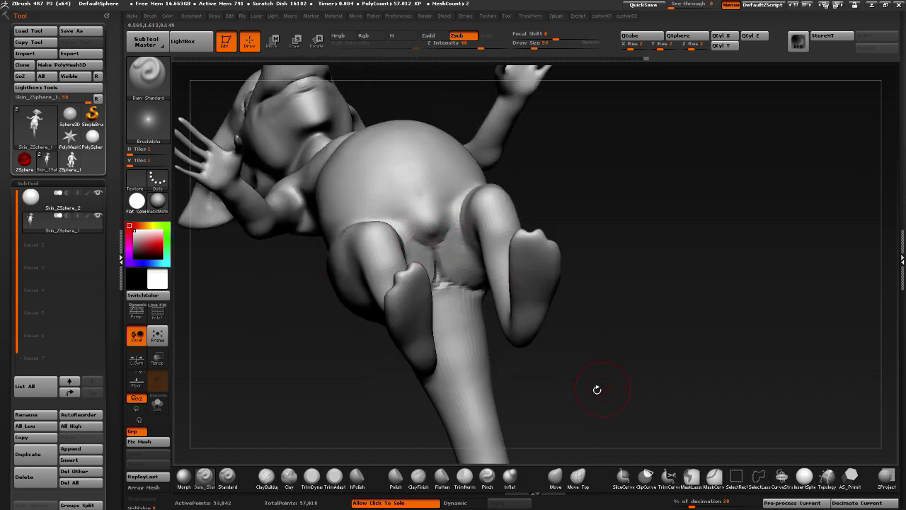
Carve the fold between the thighs and belly, then smooth the buttocks beside the tail
drag(596, 389, 403, 220)
drag(281, 234, 336, 215)
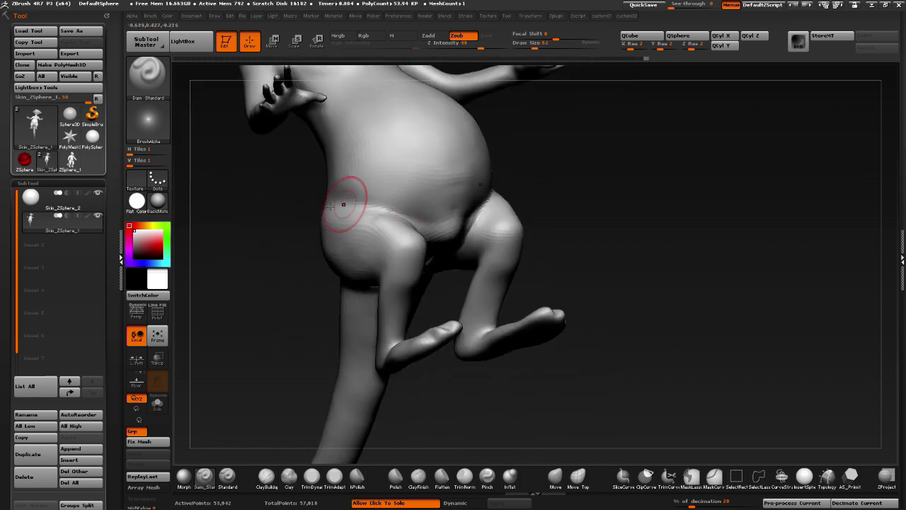
mouse_move(212, 252)
mouse_down()
mouse_move(276, 272)
mouse_move(407, 264)
mouse_move(382, 256)
mouse_up()
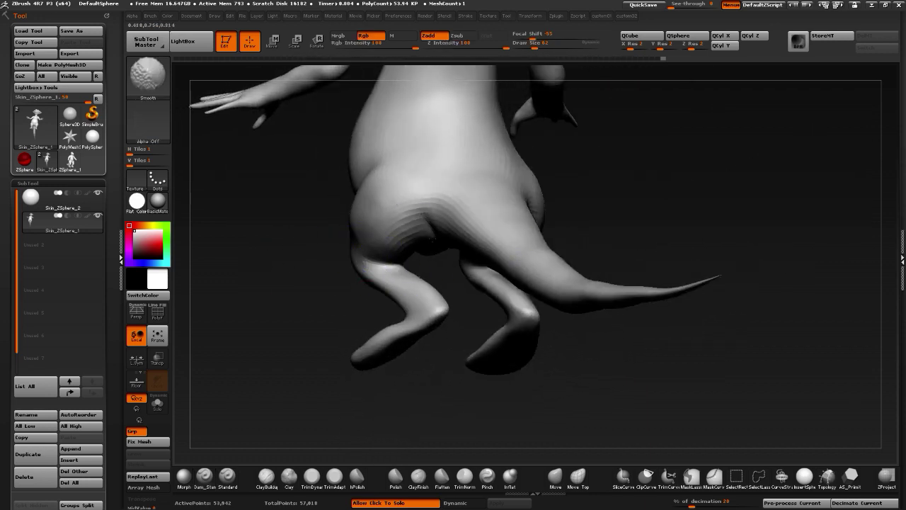
drag(343, 279, 457, 278)
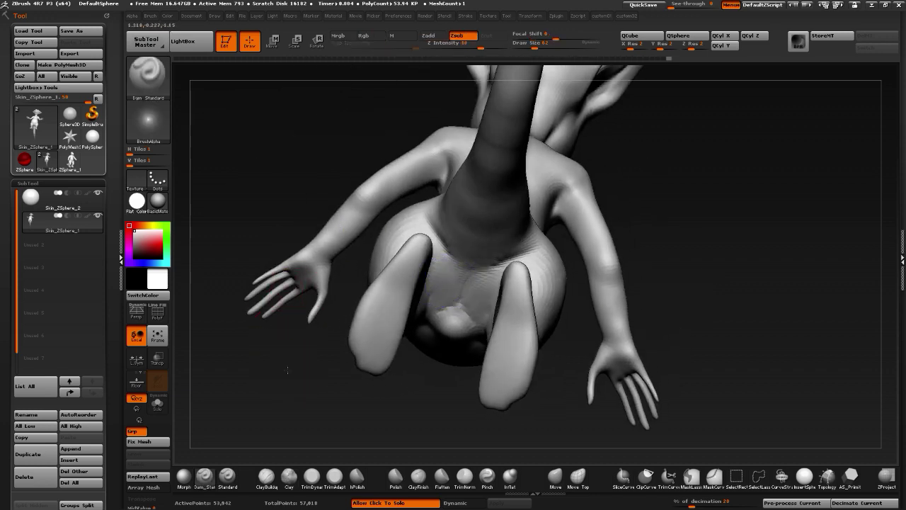
mouse_move(276, 271)
mouse_down()
mouse_move(263, 373)
mouse_move(294, 371)
mouse_move(283, 385)
mouse_up()
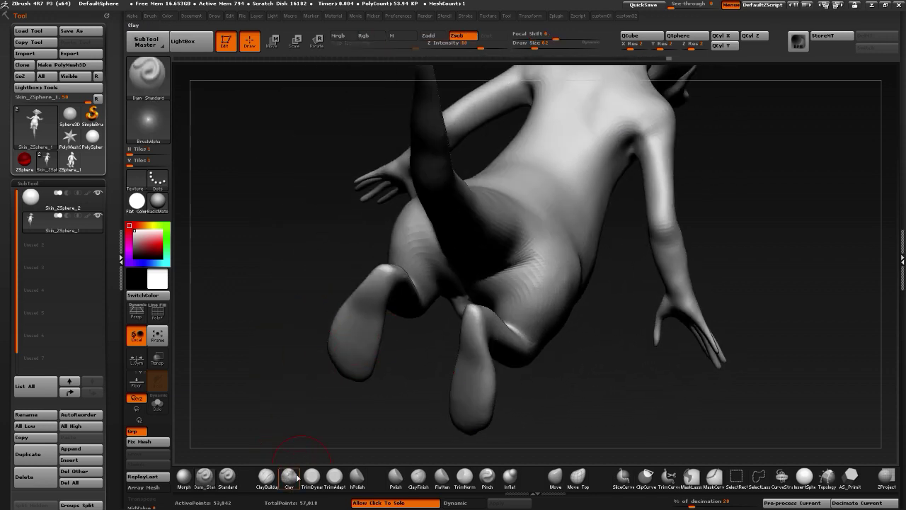
Build up the buttocks around the tail base with the Clay brush and smooth the strokes
click(291, 476)
drag(307, 329, 407, 292)
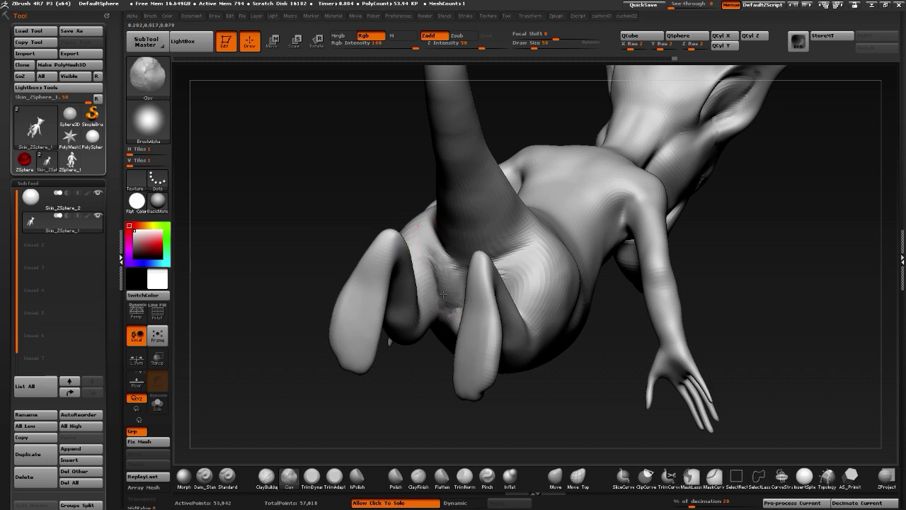
drag(361, 204, 415, 233)
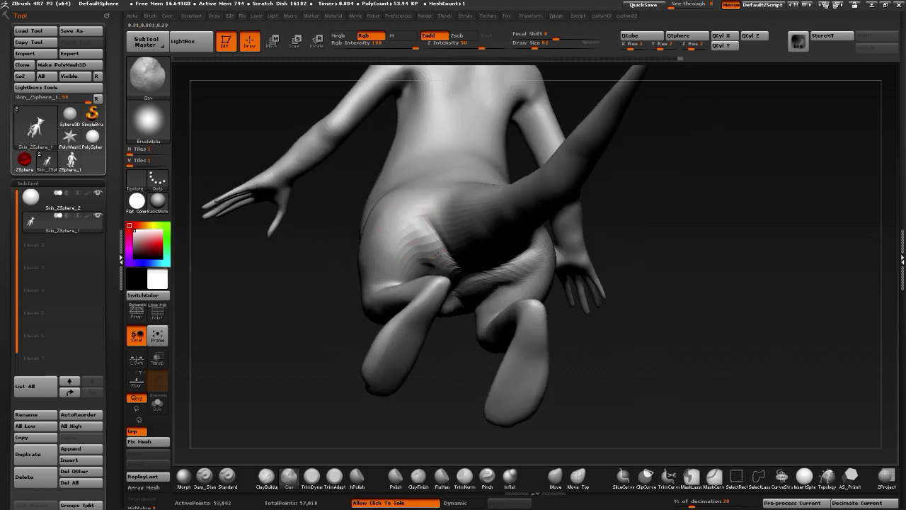
drag(451, 274, 442, 243)
key(shift)
mouse_move(311, 249)
mouse_down()
mouse_move(463, 281)
mouse_move(433, 254)
mouse_move(442, 277)
mouse_up()
drag(296, 329, 425, 306)
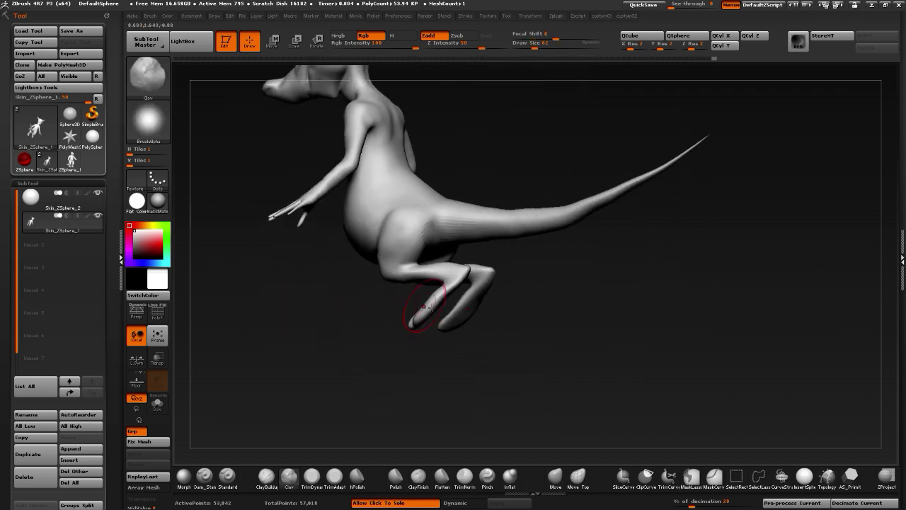
Switch to the Move brush and reshape the tail from its base to its middle in side view with a larger brush
drag(433, 370, 356, 347)
mouse_move(261, 334)
mouse_down()
mouse_move(297, 329)
mouse_move(276, 313)
mouse_move(282, 329)
mouse_move(293, 318)
mouse_up()
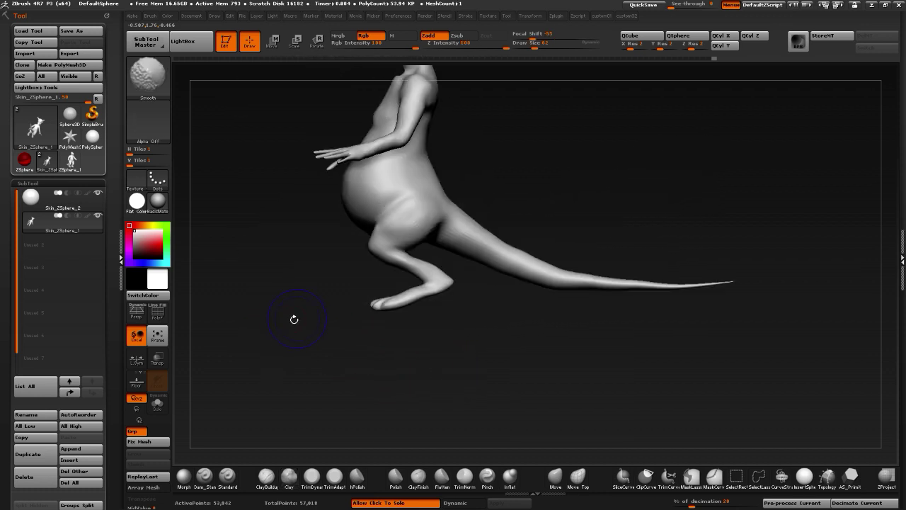
key(b)
key(m)
key(v)
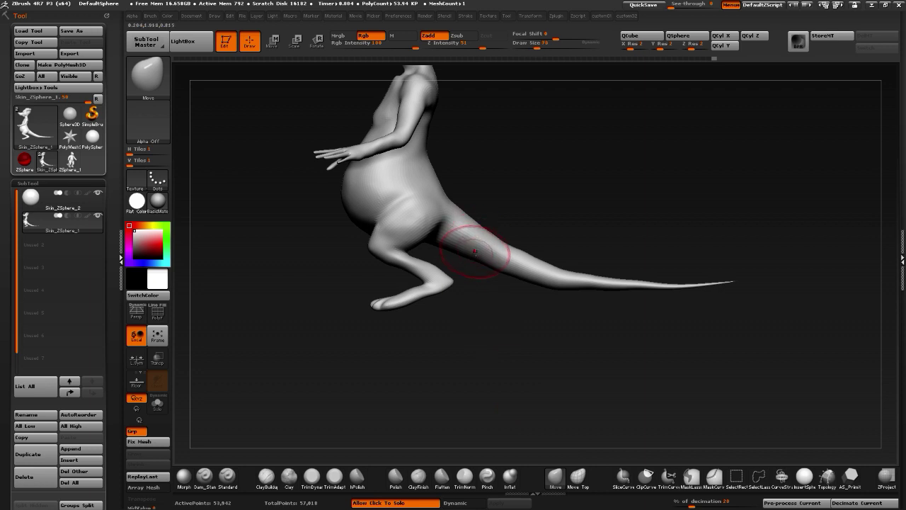
drag(483, 254, 487, 259)
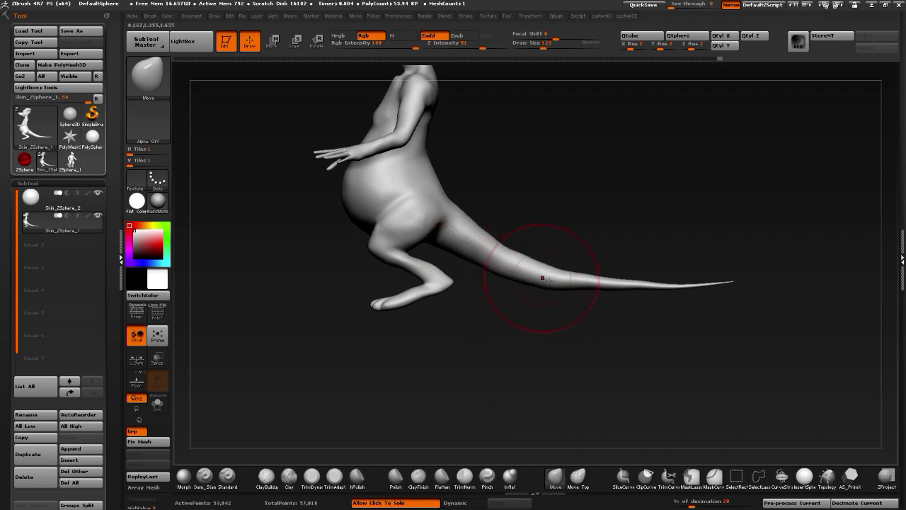
mouse_move(585, 285)
mouse_down()
mouse_move(636, 291)
mouse_move(591, 295)
mouse_move(522, 356)
mouse_move(508, 358)
mouse_up()
Lower the body's subdivision level and smooth the tail toward its tip
key(1)
click(473, 58)
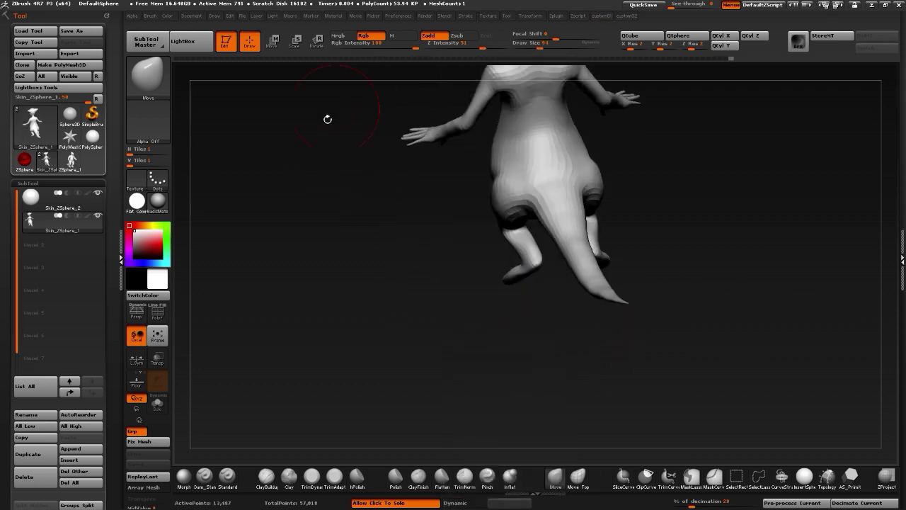
drag(327, 119, 587, 273)
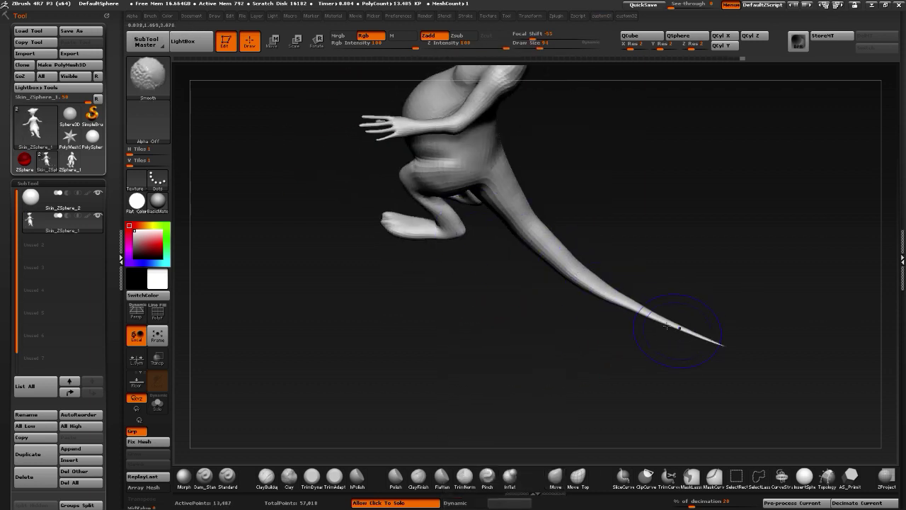
Thicken the tail along its length with the Inflat brush, working from several angles
click(508, 477)
drag(635, 304, 643, 306)
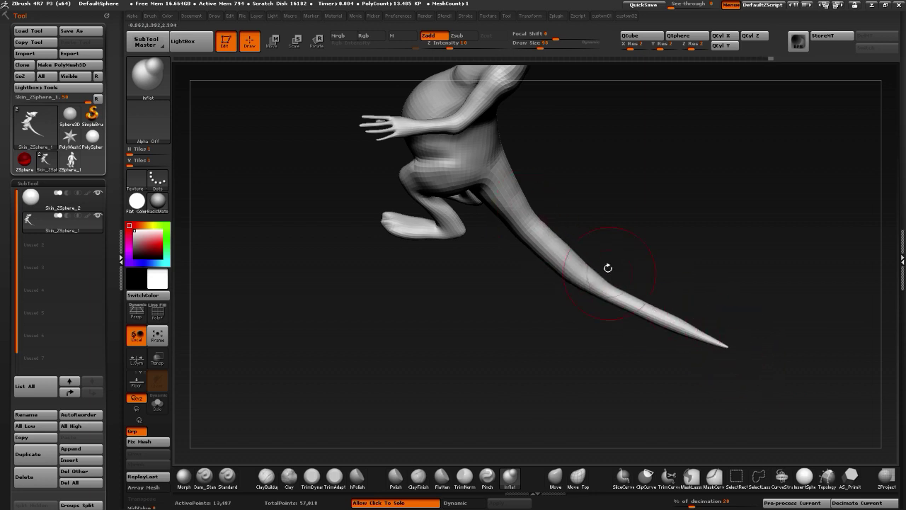
drag(619, 266, 658, 309)
drag(512, 216, 523, 211)
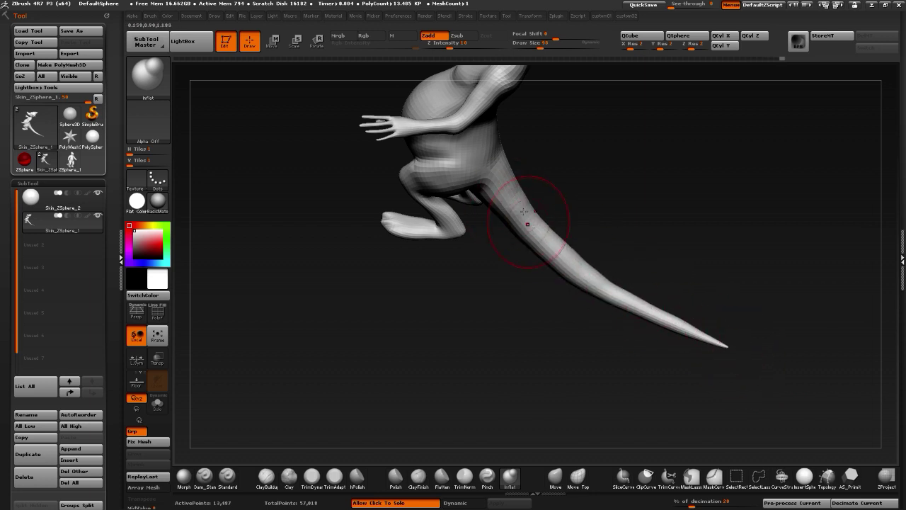
drag(499, 301, 573, 258)
mouse_move(496, 232)
mouse_down()
mouse_move(442, 259)
mouse_move(527, 204)
mouse_up()
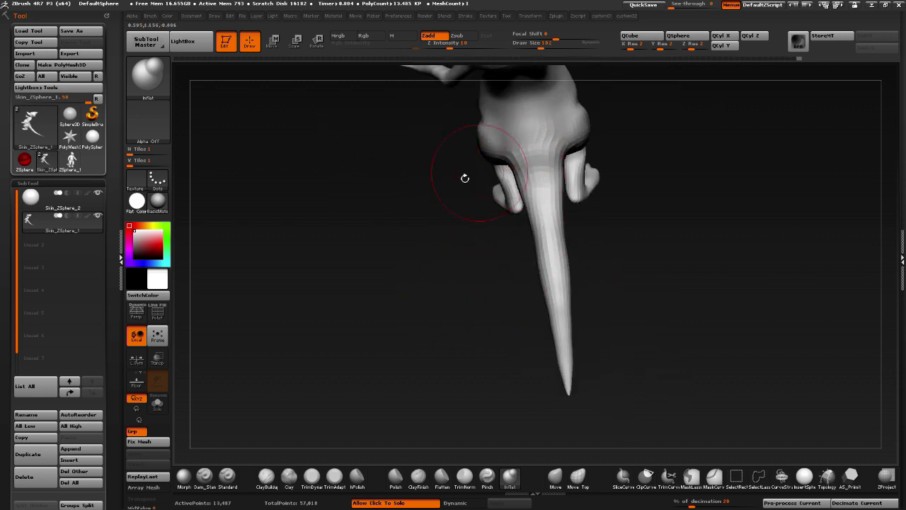
mouse_move(465, 177)
mouse_down()
mouse_move(362, 217)
mouse_move(367, 262)
mouse_move(577, 241)
mouse_up()
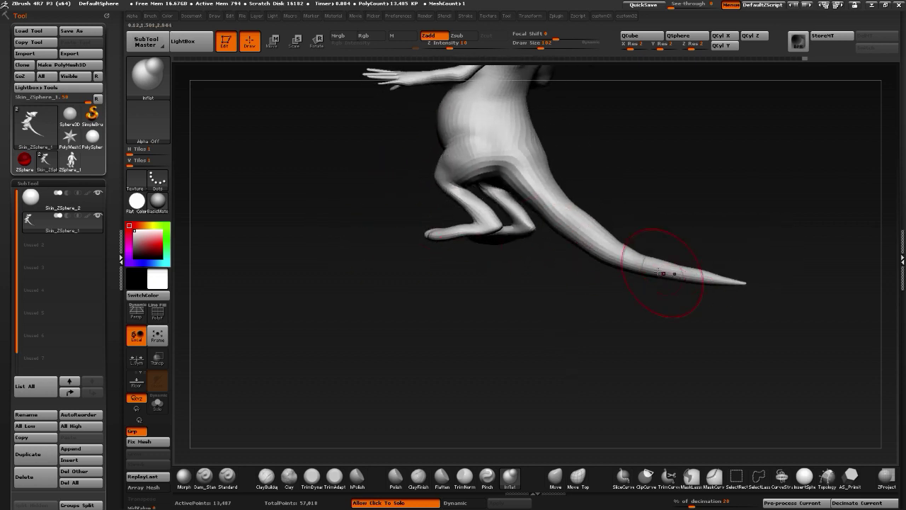
Undo the extra inflate stroke near the tail tip and smooth the middle of the tail
drag(659, 273, 689, 270)
key(ctrl+z)
mouse_move(639, 257)
mouse_down()
mouse_move(617, 259)
mouse_move(591, 242)
mouse_up()
mouse_move(496, 318)
mouse_down()
mouse_move(380, 328)
mouse_move(388, 384)
mouse_move(360, 343)
mouse_move(405, 342)
mouse_up()
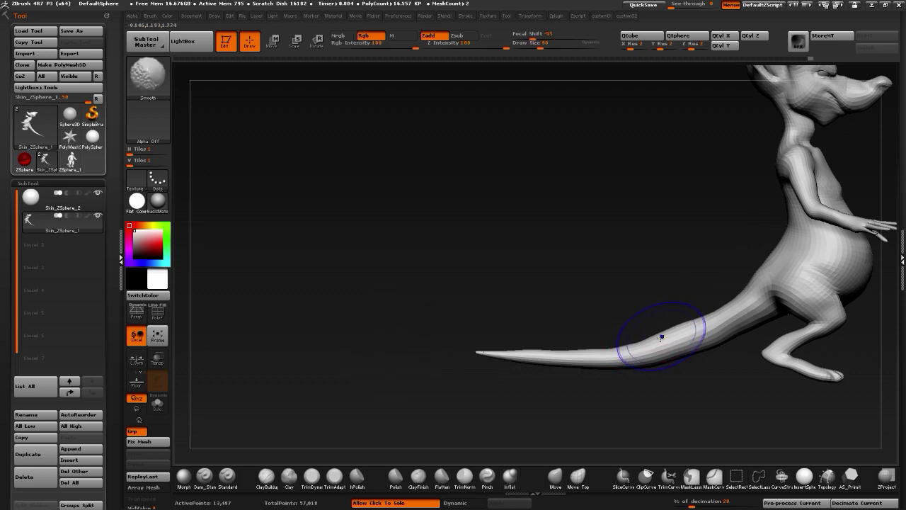
shift+drag(662, 337, 703, 310)
Even out the tail thickness, return the body to the higher subdivision level and check its side silhouette
mouse_move(523, 242)
alt+mouse_down()
mouse_move(489, 283)
mouse_move(463, 288)
mouse_move(566, 293)
mouse_move(548, 293)
alt+mouse_up()
drag(643, 248, 602, 250)
key(1)
drag(579, 58, 599, 58)
drag(383, 234, 432, 262)
alt+drag(627, 368, 564, 328)
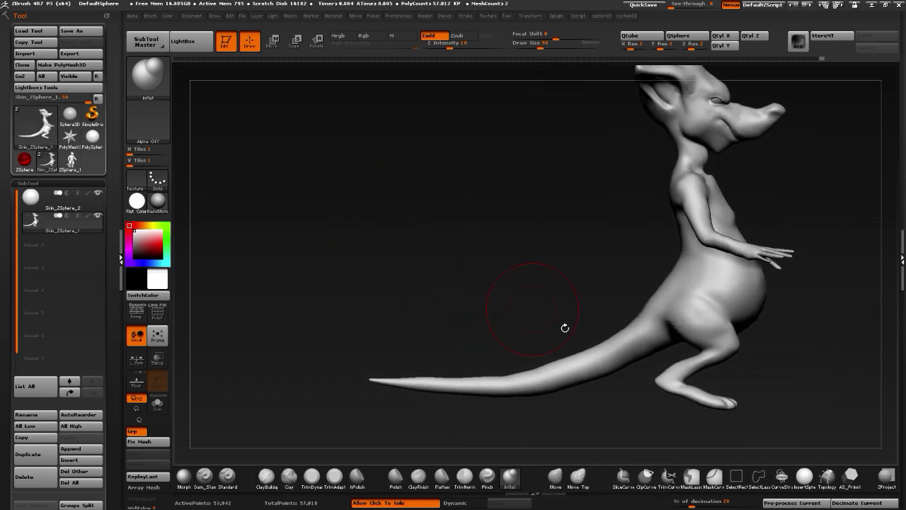
Adjust the transition from the lower back into the tail with the Move brush, checking it from above and behind
click(552, 486)
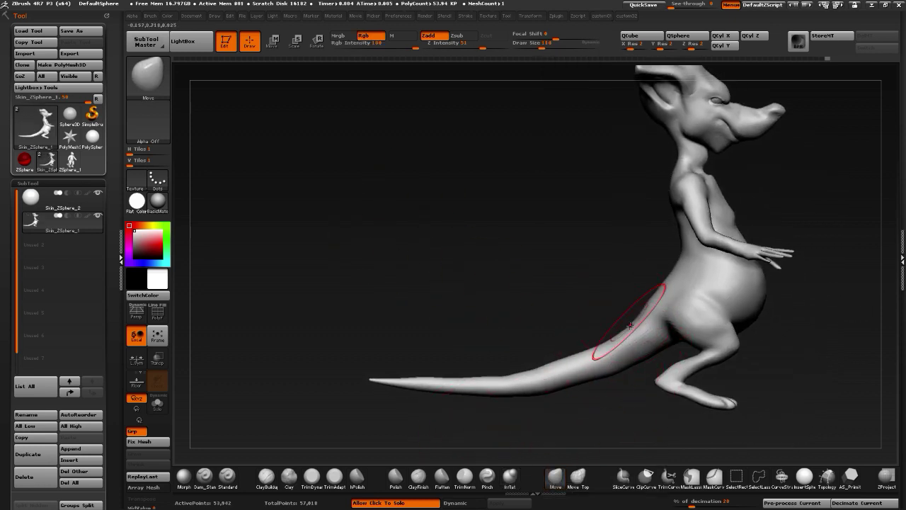
drag(520, 273, 525, 318)
key(bracketleft)
drag(483, 284, 500, 321)
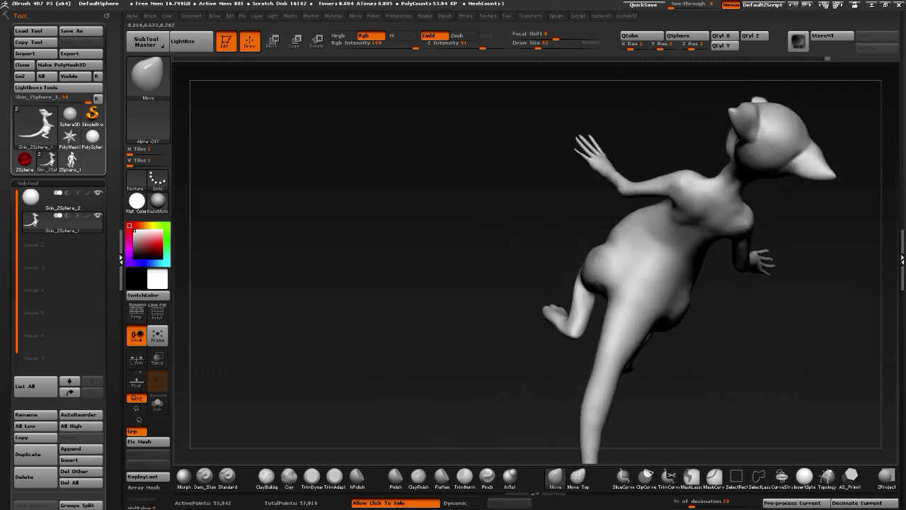
drag(559, 315, 526, 323)
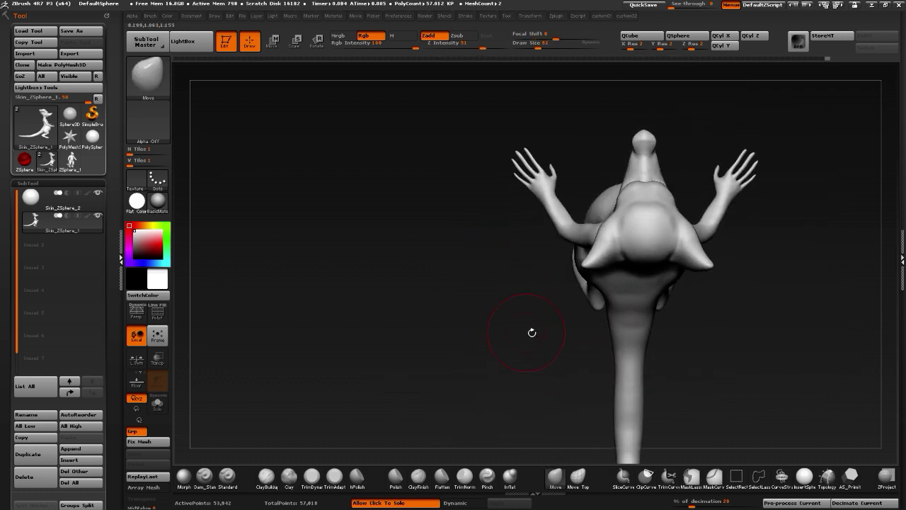
Reshape the forearm near the wrist with a smaller Move brush and smooth it
mouse_move(614, 359)
mouse_down()
mouse_move(576, 349)
mouse_move(526, 279)
mouse_move(607, 269)
mouse_move(479, 245)
mouse_move(502, 301)
mouse_move(475, 284)
mouse_move(375, 349)
mouse_up()
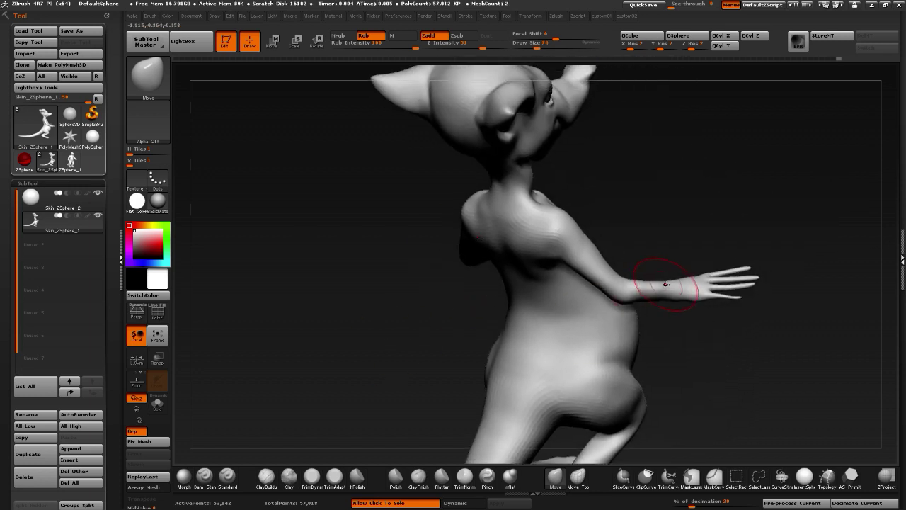
key(shift)
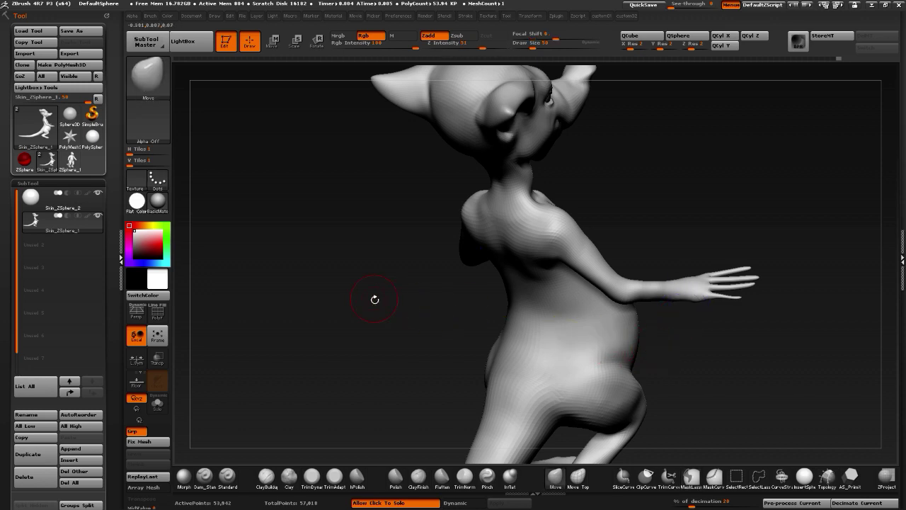
Lower the body by one subdivision level and reshape the wrist and base of the hand with the Move brush
alt+drag(375, 300, 384, 364)
key(1)
click(330, 61)
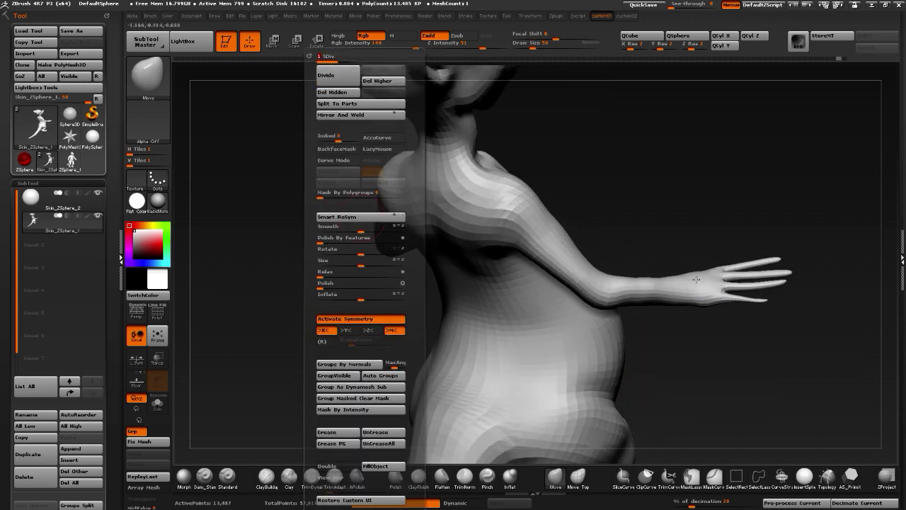
mouse_move(669, 405)
mouse_down()
mouse_move(690, 398)
mouse_move(655, 397)
mouse_move(643, 405)
mouse_up()
mouse_move(671, 377)
mouse_down()
mouse_move(599, 434)
mouse_move(600, 398)
mouse_move(321, 394)
mouse_up()
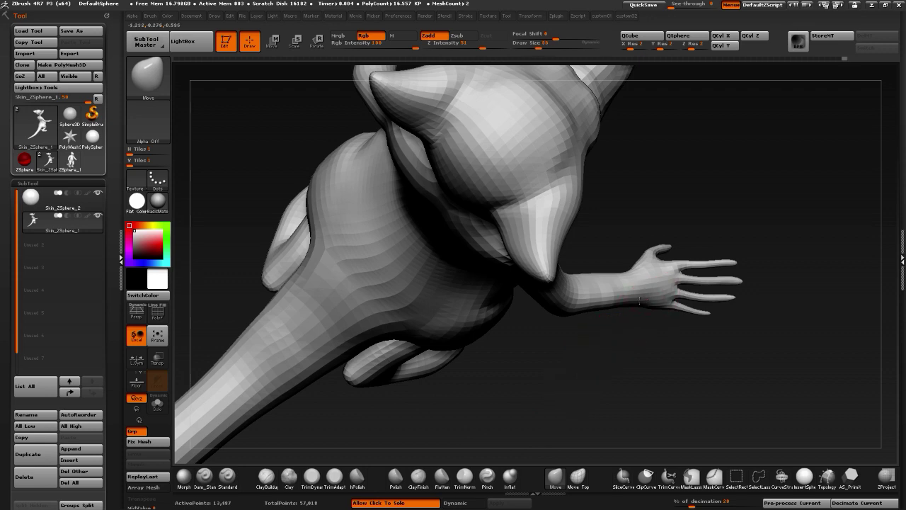
drag(639, 305, 637, 277)
drag(662, 322, 641, 449)
drag(657, 330, 665, 241)
drag(679, 409, 649, 259)
mouse_move(635, 312)
mouse_down()
mouse_move(629, 335)
mouse_move(643, 273)
mouse_up()
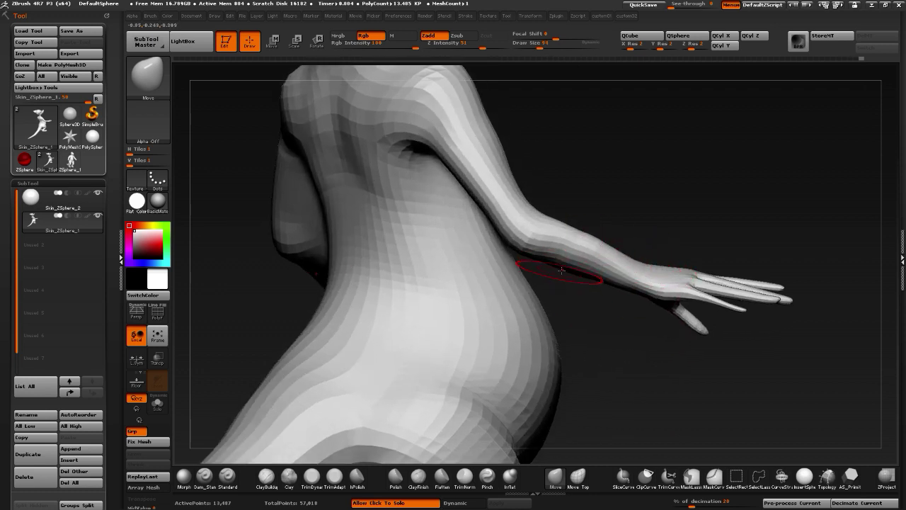
Adjust the forearm just below the elbow with the Move brush and undo the last unwanted stroke
mouse_move(558, 257)
mouse_down()
mouse_move(556, 269)
mouse_move(585, 270)
mouse_up()
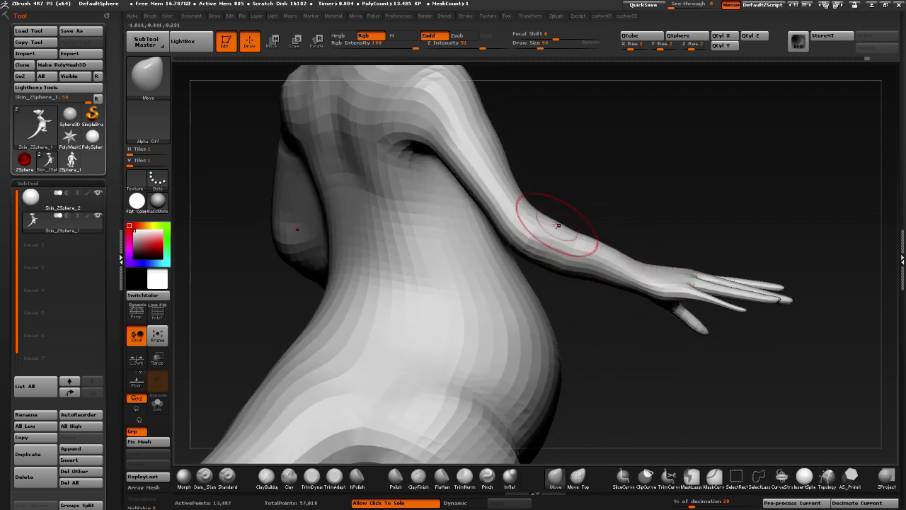
mouse_move(629, 332)
mouse_down()
mouse_move(552, 325)
mouse_move(525, 293)
mouse_move(521, 230)
mouse_move(538, 234)
mouse_move(411, 250)
mouse_move(593, 181)
mouse_up()
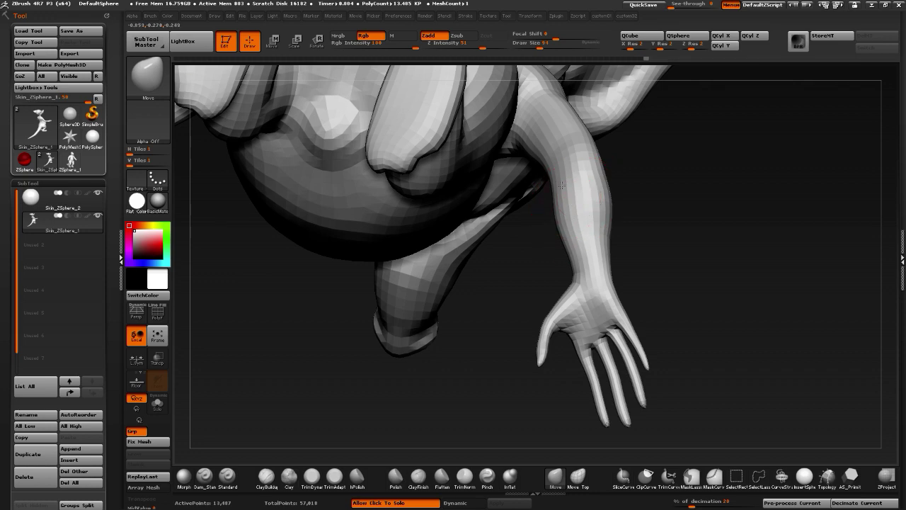
drag(502, 307, 420, 170)
key(ctrl+z)
mouse_move(408, 222)
alt+mouse_down()
mouse_move(378, 284)
mouse_move(330, 115)
mouse_move(435, 233)
mouse_move(398, 256)
alt+mouse_up()
drag(584, 374, 472, 298)
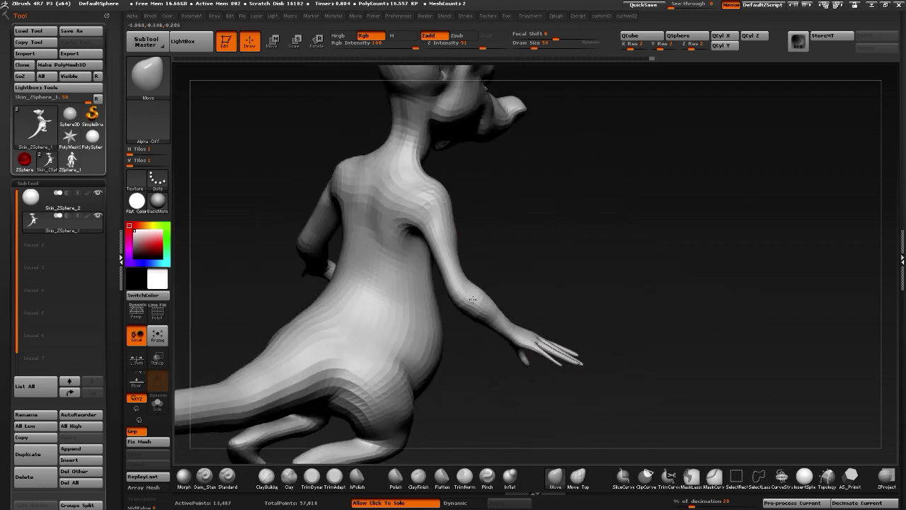
Refine the elbow and the back of the upper arm with a smaller Move brush, working from behind and the side
drag(310, 243, 460, 294)
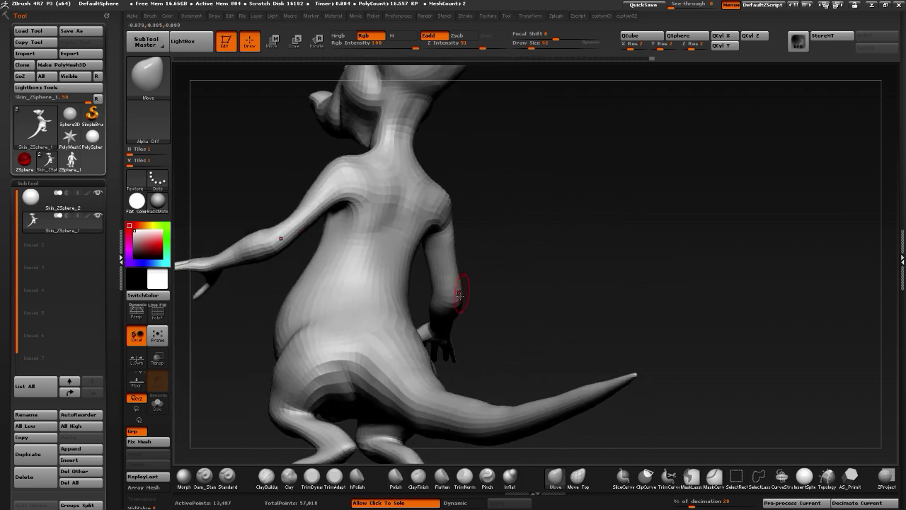
drag(504, 330, 443, 303)
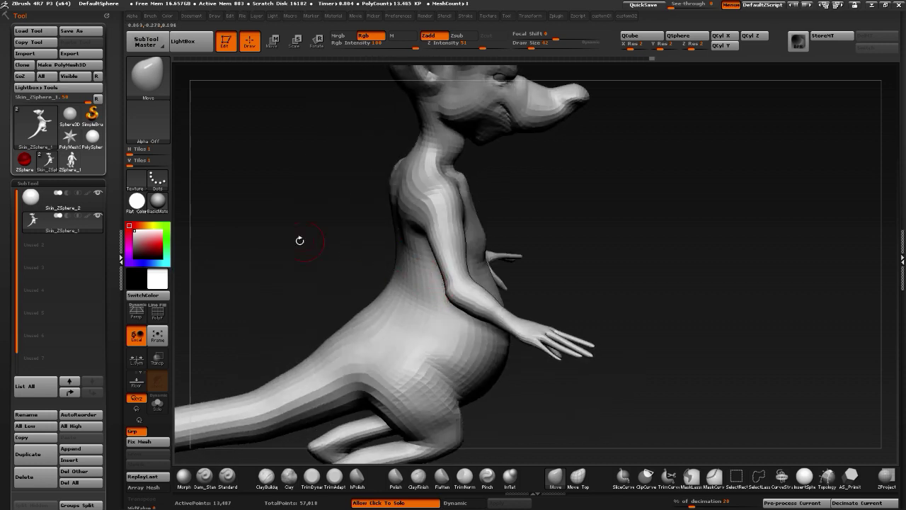
drag(299, 238, 444, 281)
drag(478, 381, 400, 358)
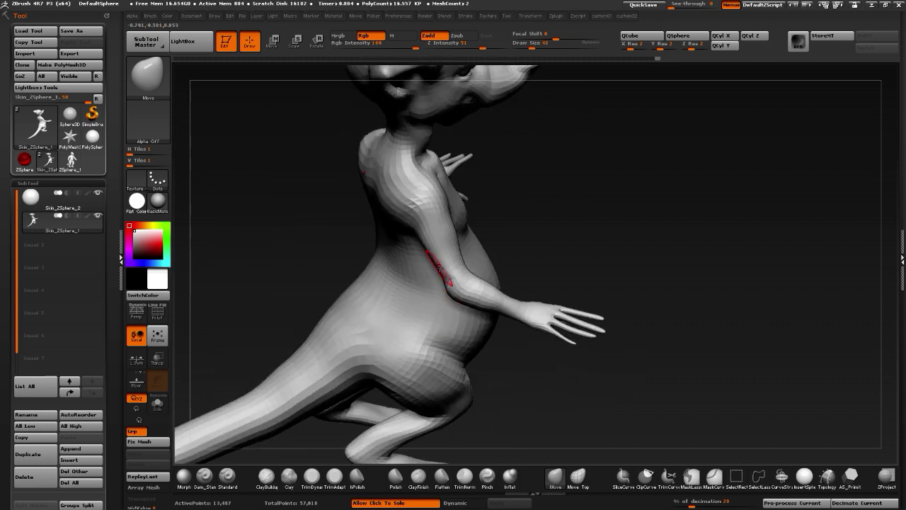
drag(398, 229, 390, 211)
drag(535, 359, 485, 418)
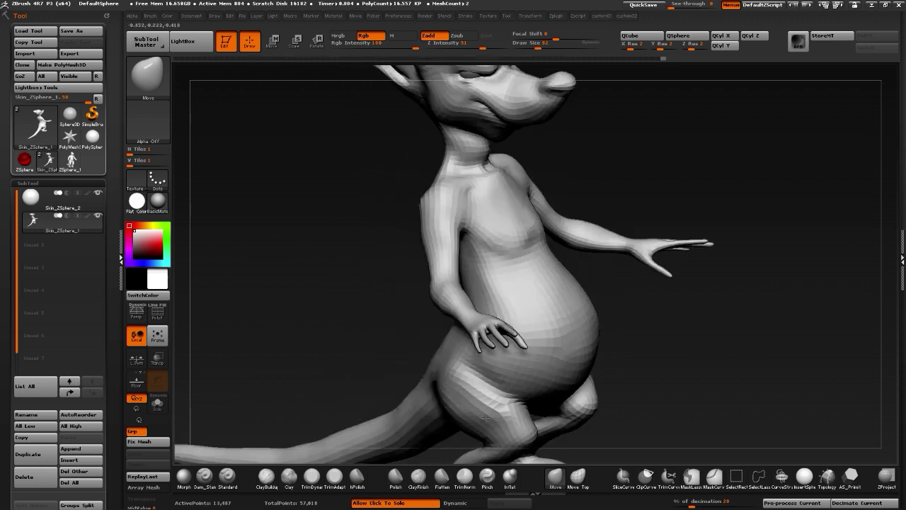
Adjust the shoulder and upper arm contours with the Move brush from the side and front
drag(330, 234, 316, 247)
drag(363, 218, 425, 230)
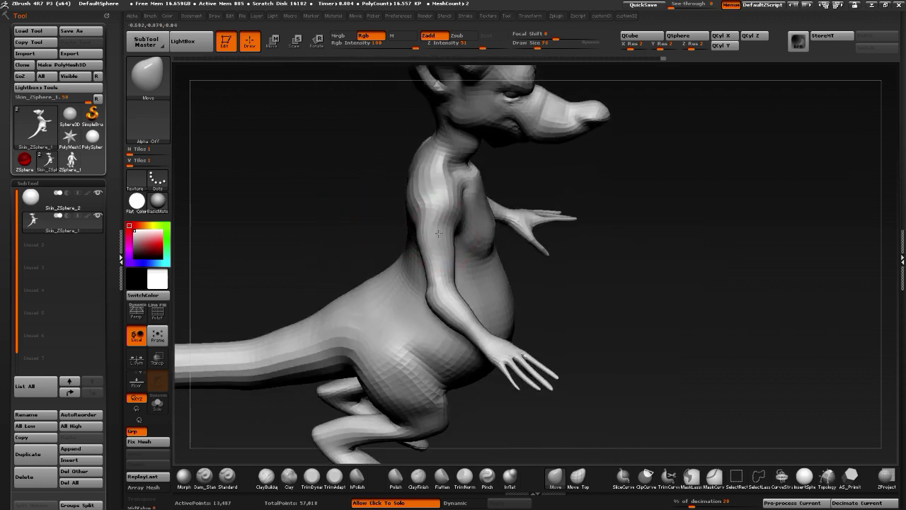
drag(339, 213, 439, 213)
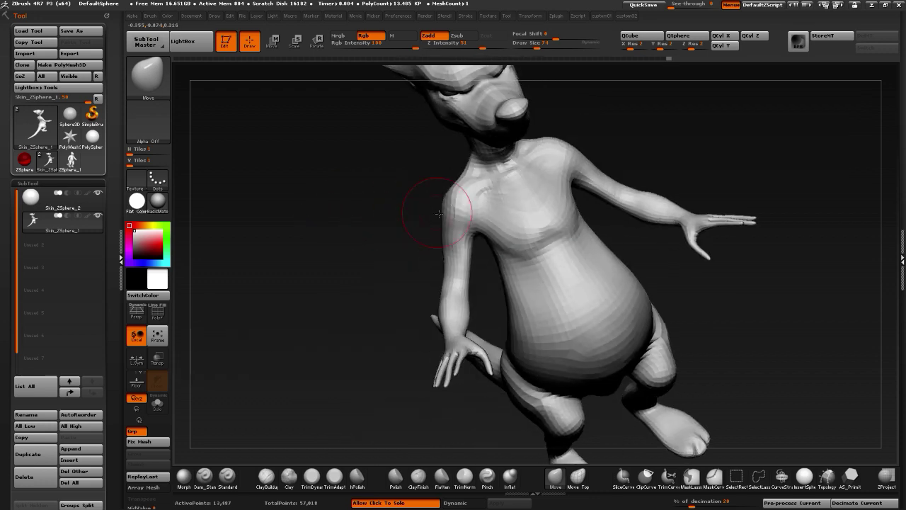
mouse_move(391, 220)
mouse_down()
mouse_move(496, 253)
mouse_move(420, 278)
mouse_up()
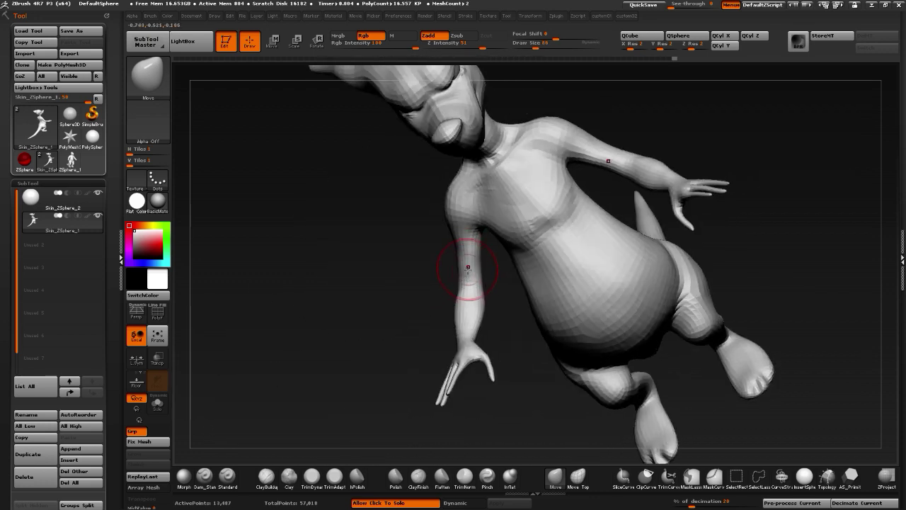
mouse_move(391, 244)
mouse_down()
mouse_move(465, 211)
mouse_move(468, 300)
mouse_up()
mouse_move(271, 298)
mouse_down()
mouse_move(344, 316)
mouse_move(431, 312)
mouse_up()
drag(382, 276, 294, 266)
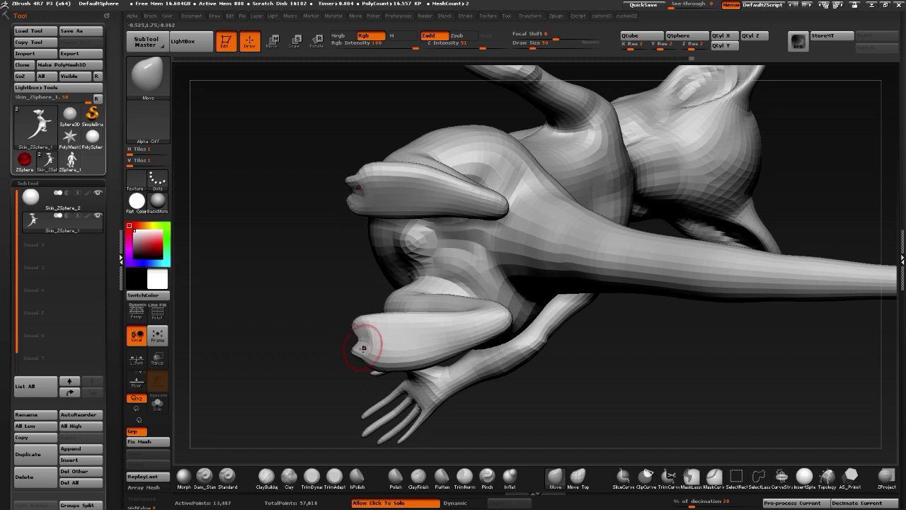
Build up the feet with the Clay brush and smooth the area around the ankles
mouse_move(315, 315)
mouse_down()
mouse_move(306, 298)
mouse_move(304, 363)
mouse_move(383, 336)
mouse_move(375, 355)
mouse_move(372, 334)
mouse_move(377, 352)
mouse_move(392, 332)
mouse_move(313, 354)
mouse_move(239, 411)
mouse_move(279, 453)
mouse_move(354, 284)
mouse_move(386, 266)
mouse_up()
click(289, 476)
mouse_move(303, 286)
mouse_down()
mouse_move(374, 286)
mouse_move(332, 231)
mouse_move(350, 235)
mouse_move(325, 248)
mouse_up()
mouse_move(382, 340)
mouse_down()
mouse_move(304, 251)
mouse_move(306, 228)
mouse_up()
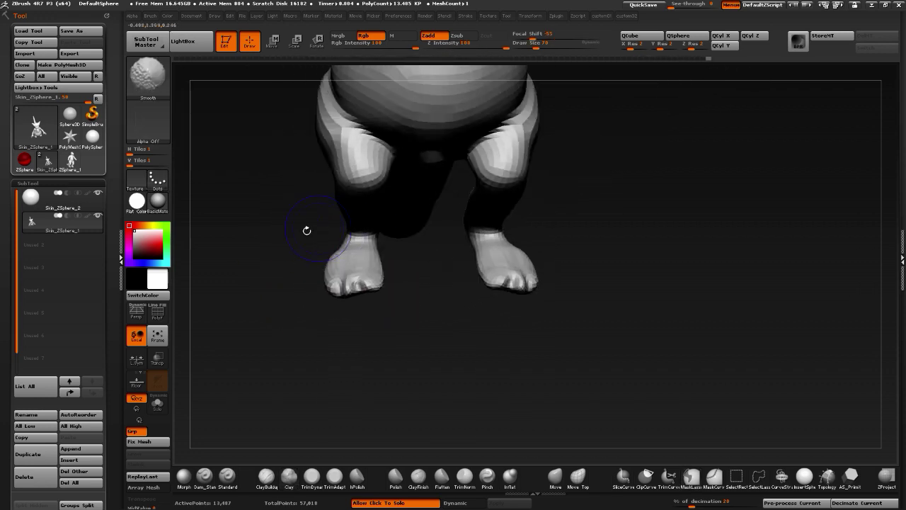
mouse_move(259, 265)
mouse_down()
mouse_move(361, 258)
mouse_move(287, 287)
mouse_move(290, 271)
mouse_move(340, 248)
mouse_up()
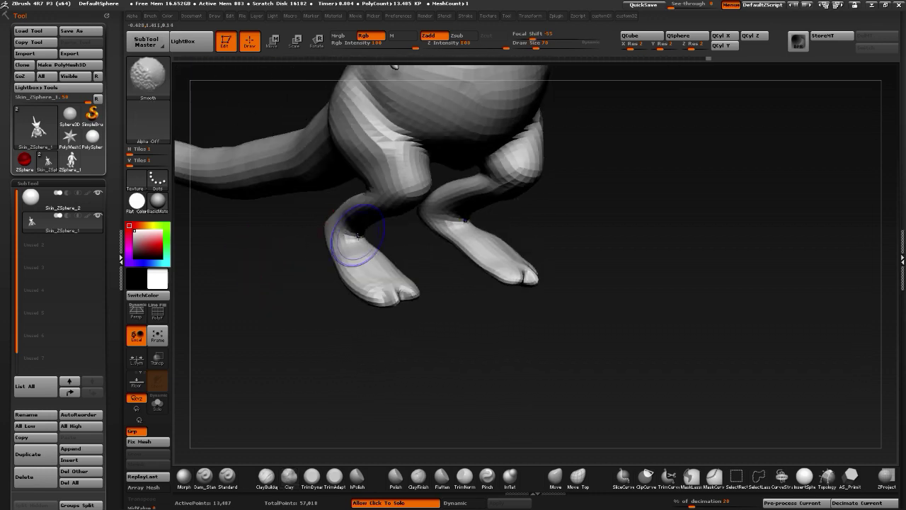
mouse_move(280, 283)
mouse_down()
mouse_move(474, 357)
mouse_move(388, 418)
mouse_move(533, 463)
mouse_up()
Correct the foot and heel shape with the Move brush, and switch to the Clay brush for the lower leg
click(555, 477)
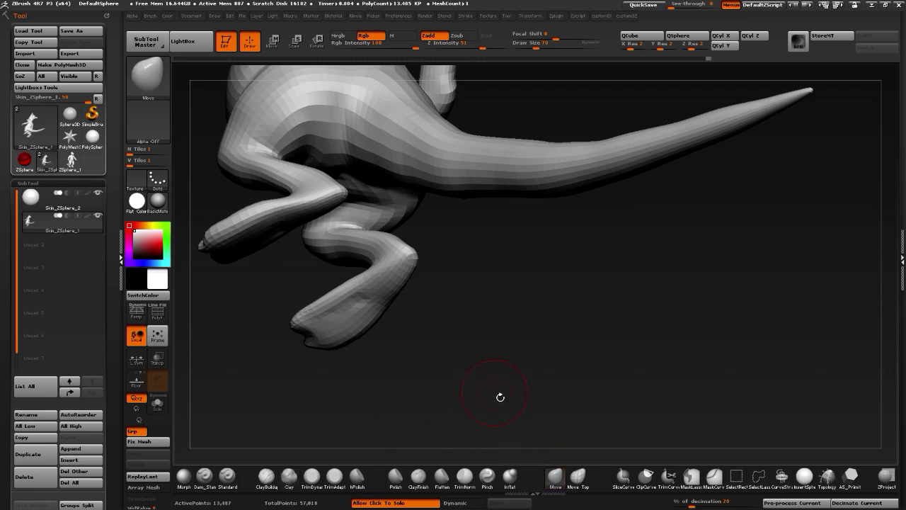
mouse_move(499, 397)
mouse_down()
mouse_move(404, 274)
mouse_move(404, 259)
mouse_up()
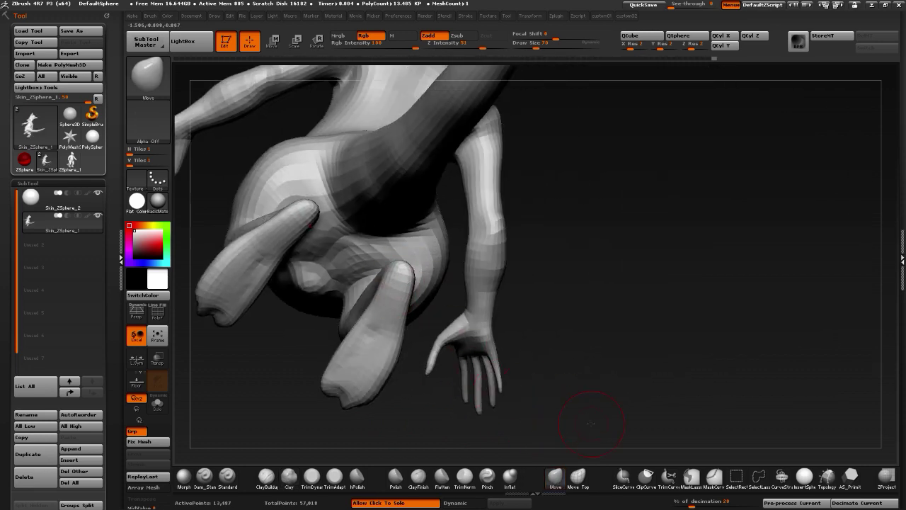
drag(591, 424, 272, 347)
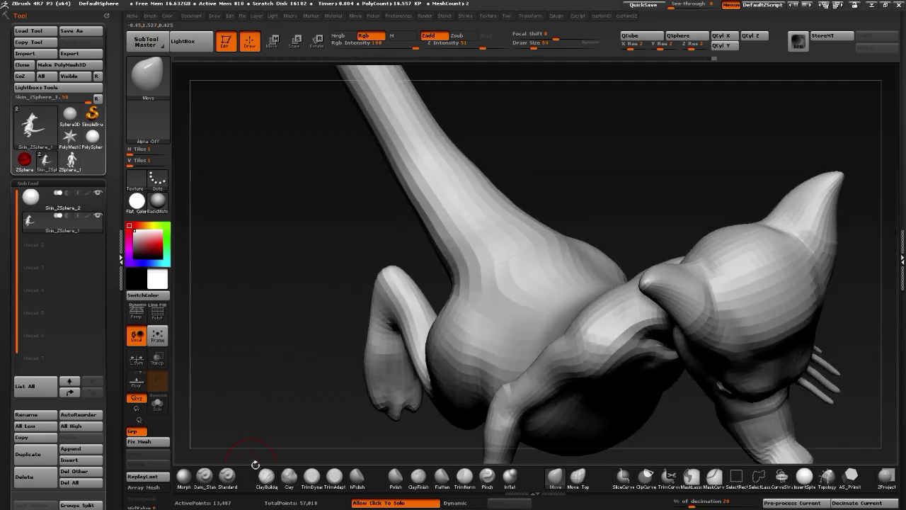
click(291, 477)
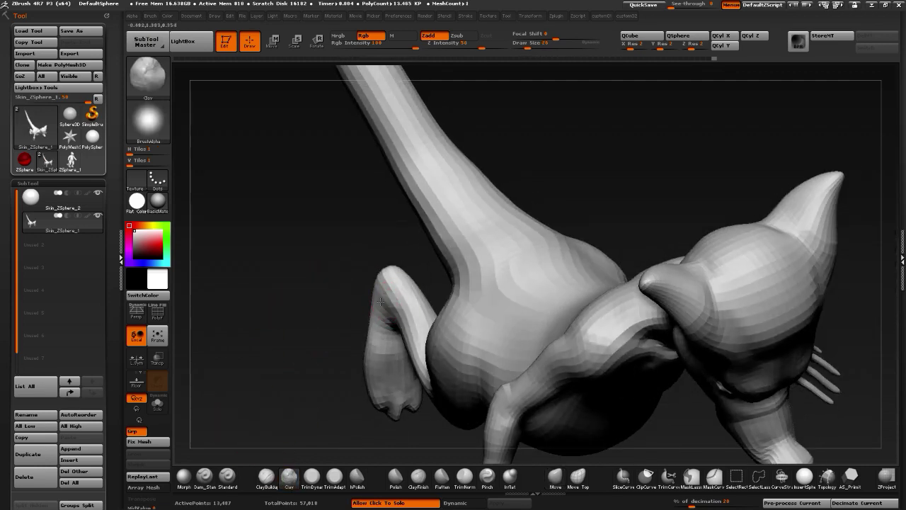
drag(311, 293, 356, 362)
Isolate the leg polygroup and reshape the heels and lower legs with an enlarged Move Topological brush
ctrl+shift+click(418, 320)
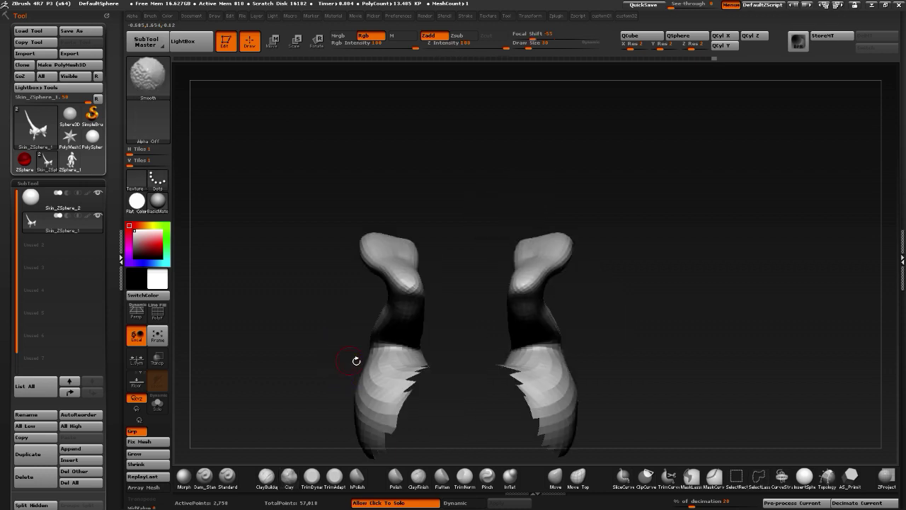
click(579, 477)
mouse_move(333, 320)
mouse_down()
mouse_move(413, 298)
mouse_move(314, 305)
mouse_move(415, 289)
mouse_up()
key(bracketright)
key(bracketright)
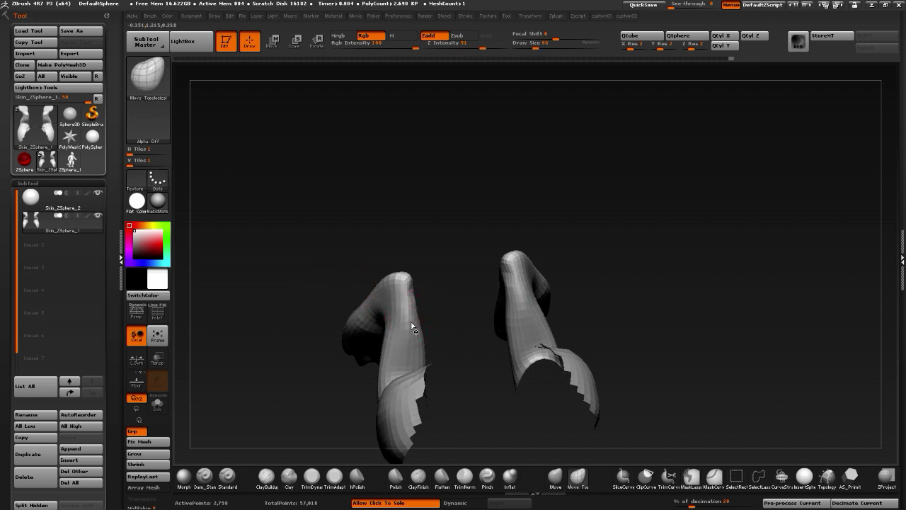
mouse_move(333, 313)
mouse_down()
mouse_move(345, 373)
mouse_move(394, 360)
mouse_up()
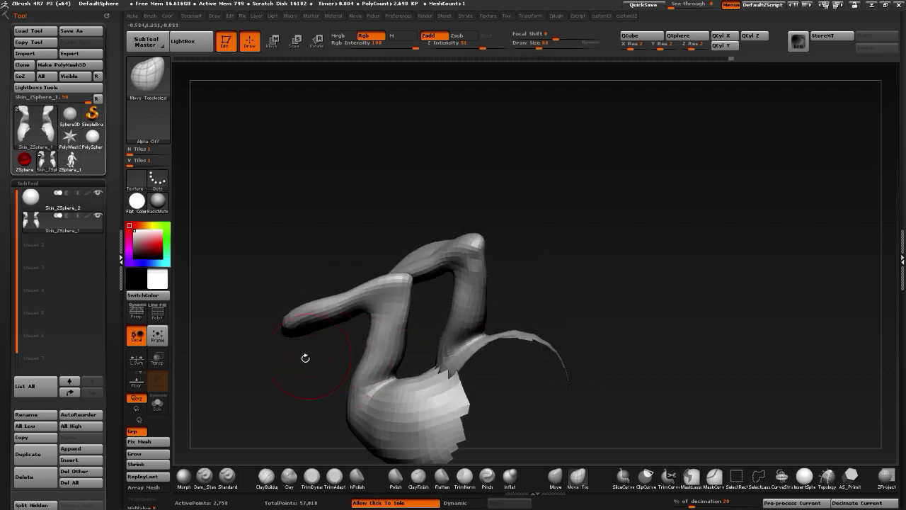
Refine the side profile of the shins and ankles on the isolated legs with Move Topological
drag(305, 359, 340, 357)
drag(240, 396, 252, 370)
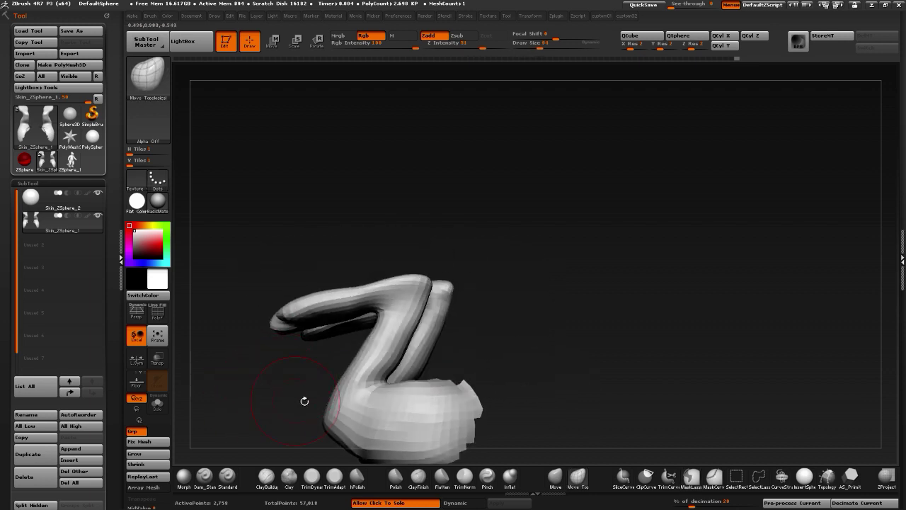
drag(299, 397, 347, 360)
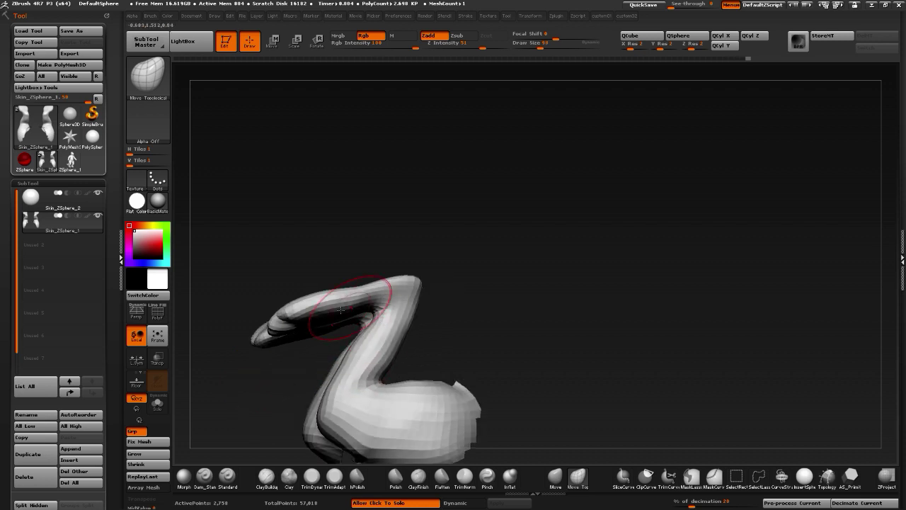
drag(240, 255, 212, 278)
mouse_move(304, 319)
mouse_down()
mouse_move(268, 308)
mouse_move(333, 320)
mouse_up()
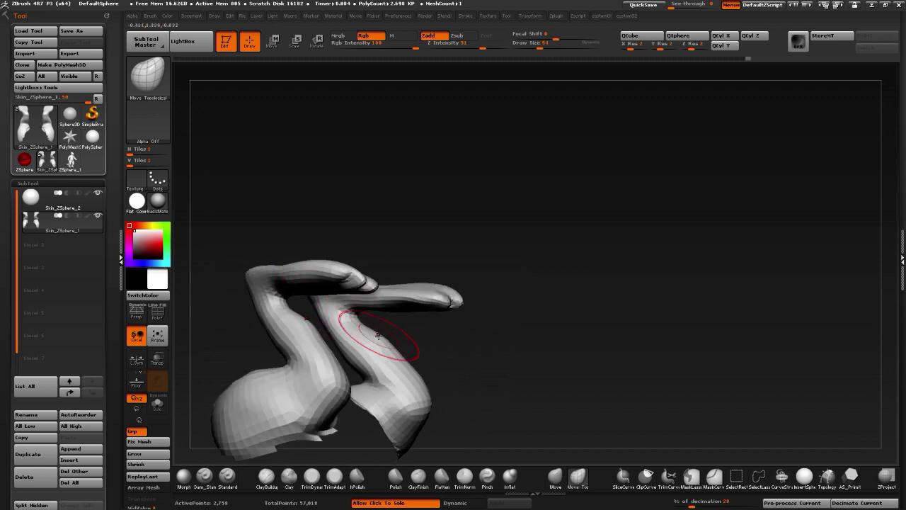
drag(415, 384, 422, 380)
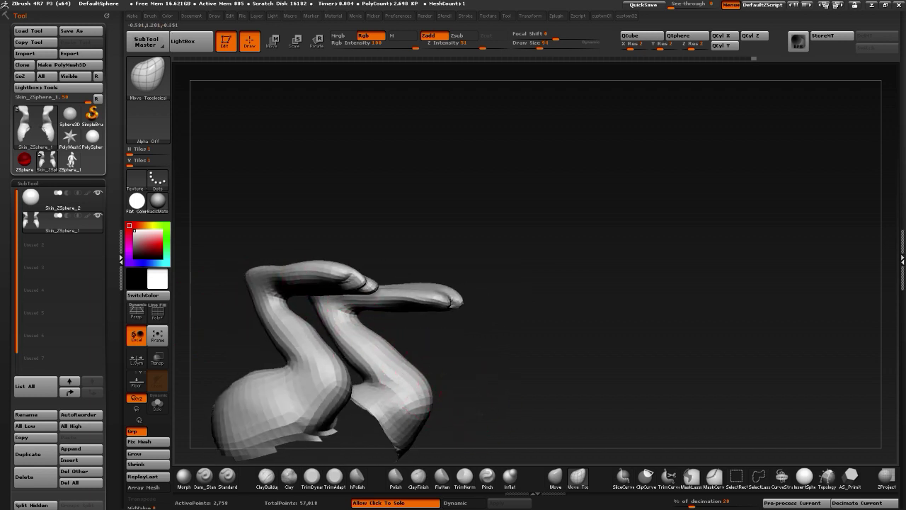
Adjust the knees and the bend into the lower legs with Move Topological from several angles
mouse_move(481, 413)
mouse_down()
mouse_move(404, 396)
mouse_move(422, 377)
mouse_up()
drag(249, 324, 301, 301)
drag(400, 376, 419, 380)
mouse_move(321, 308)
alt+mouse_down()
mouse_move(301, 283)
mouse_move(242, 296)
mouse_move(281, 314)
mouse_move(277, 342)
mouse_move(301, 337)
mouse_move(311, 356)
alt+mouse_up()
key(bracketleft)
mouse_move(234, 348)
mouse_down()
mouse_move(264, 352)
mouse_move(225, 314)
mouse_move(265, 293)
mouse_move(271, 397)
mouse_move(283, 395)
mouse_move(259, 370)
mouse_move(286, 285)
mouse_move(226, 275)
mouse_move(253, 263)
mouse_move(263, 354)
mouse_up()
Reshape the shins and calves with a larger Move Topological brush, and reduce the brush size for the back of the legs
key(bracketright)
key(bracketright)
key(bracketright)
drag(295, 271, 290, 271)
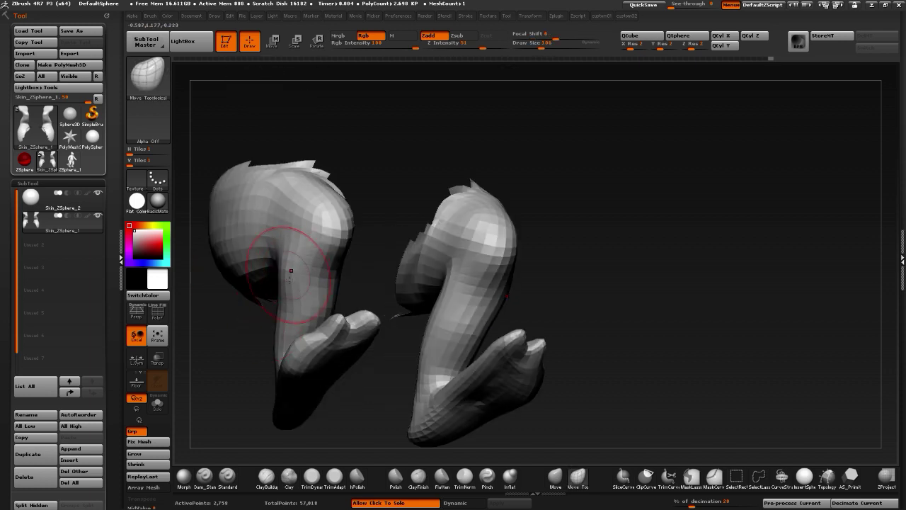
drag(285, 308, 281, 309)
mouse_move(236, 337)
alt+mouse_down()
mouse_move(220, 332)
mouse_move(326, 361)
mouse_move(334, 321)
mouse_move(381, 293)
alt+mouse_up()
key(bracketright)
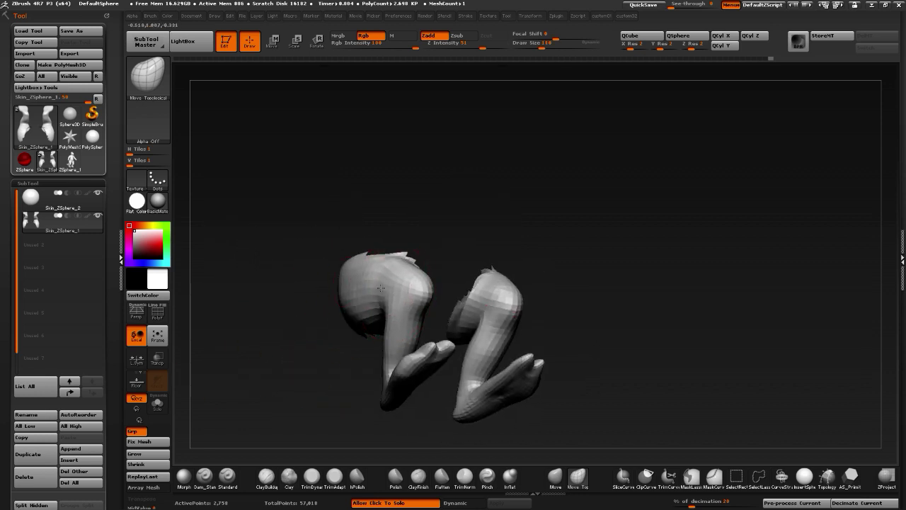
mouse_move(305, 293)
mouse_down()
mouse_move(266, 298)
mouse_move(358, 312)
mouse_move(392, 328)
mouse_move(261, 295)
mouse_up()
key(bracketleft)
key(bracketleft)
key(bracketleft)
key(bracketleft)
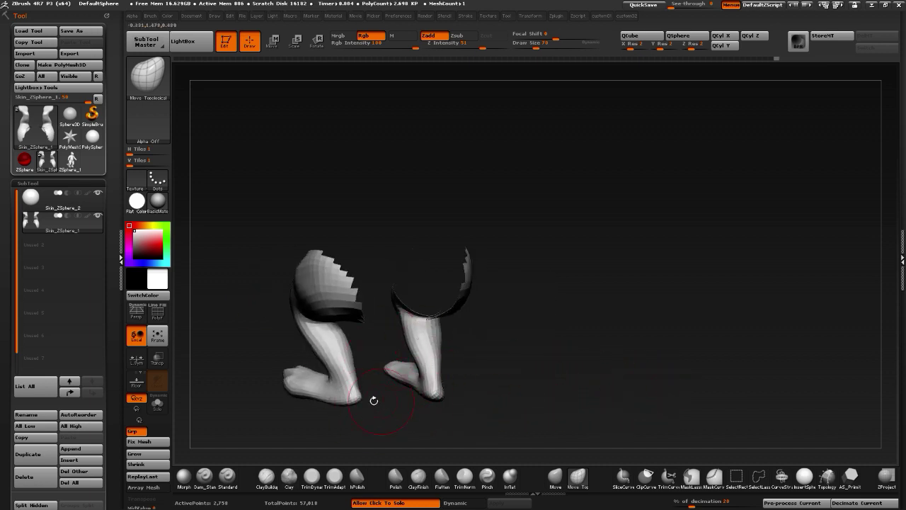
Switch to the Zoom meeting, maximize the shared screen, dismiss the notification and examine the Animate to Destinations Blueprint graph
key(super)
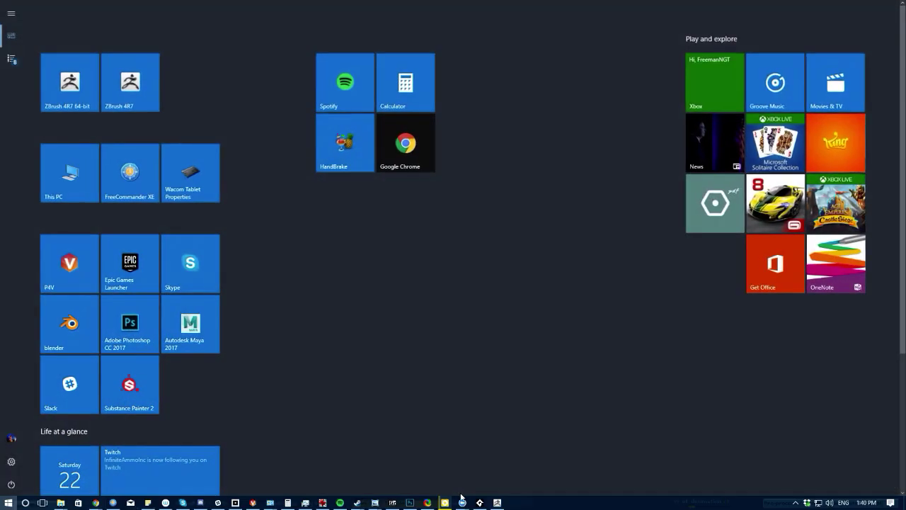
mouse_move(461, 502)
click(431, 466)
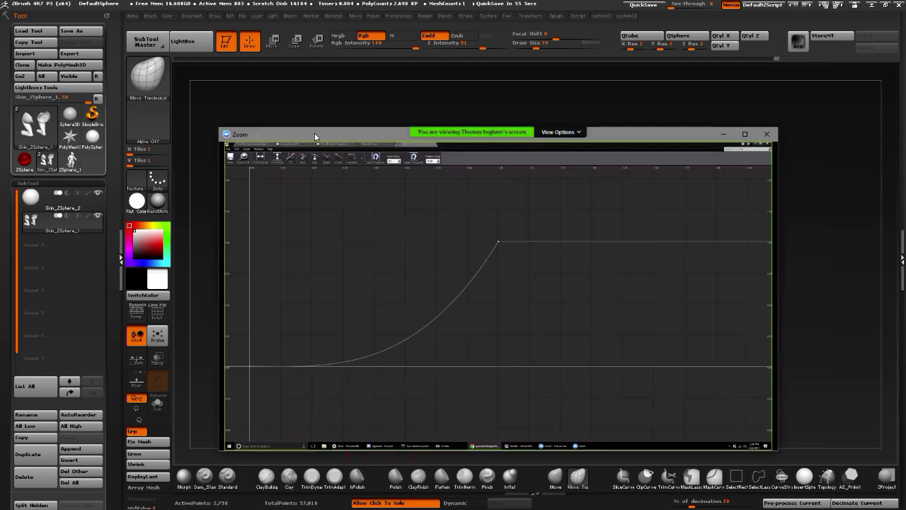
drag(315, 135, 293, 2)
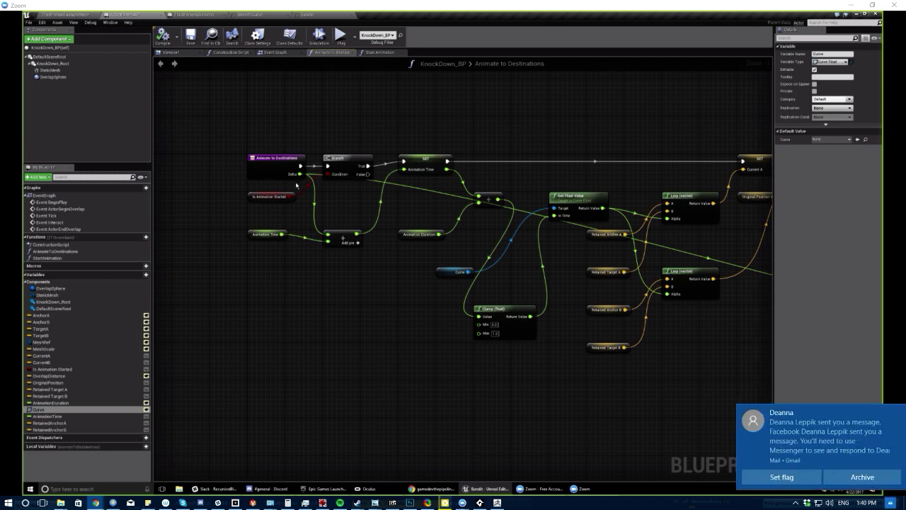
click(897, 412)
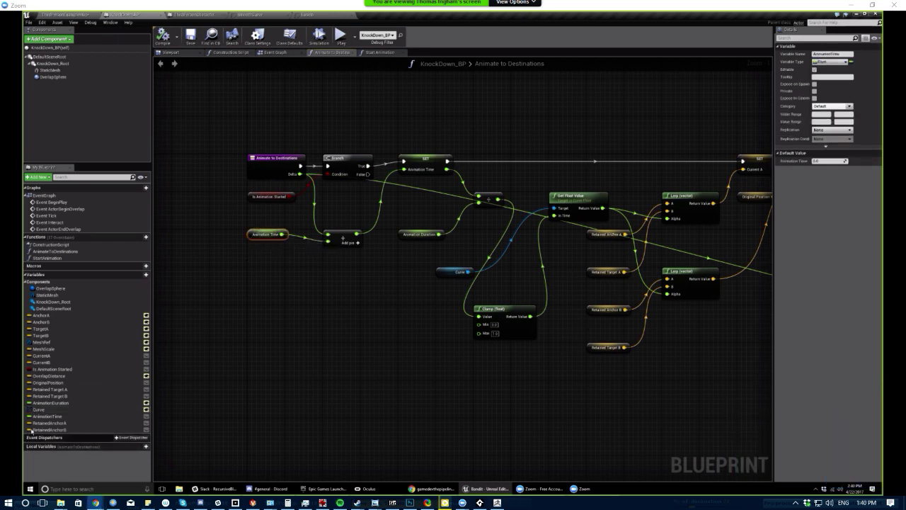
click(272, 282)
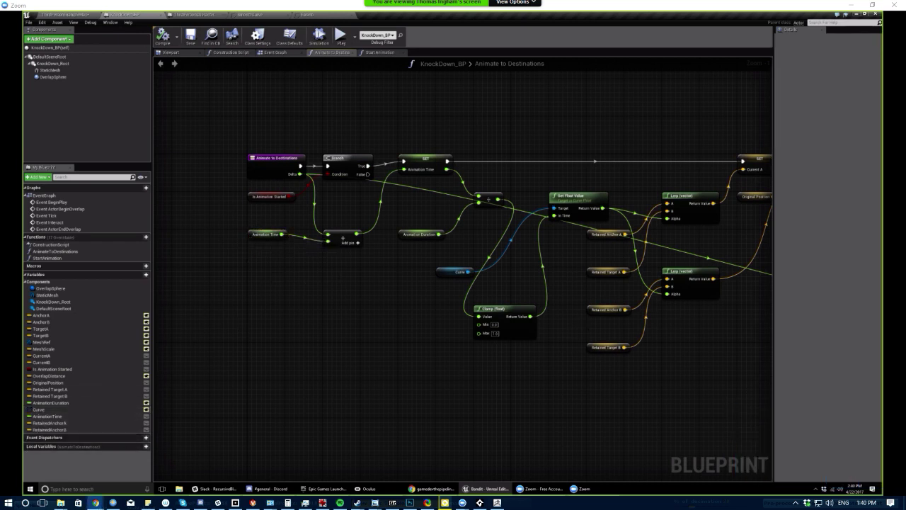
Examine the animation timing nodes and the AnimationDuration variable's details in the Animate to Destinations graph
right_drag(340, 274, 273, 315)
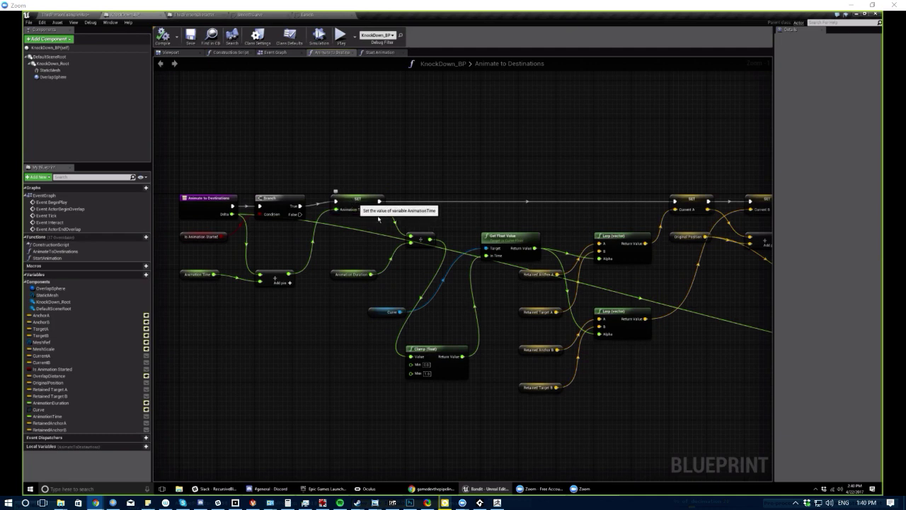
click(350, 275)
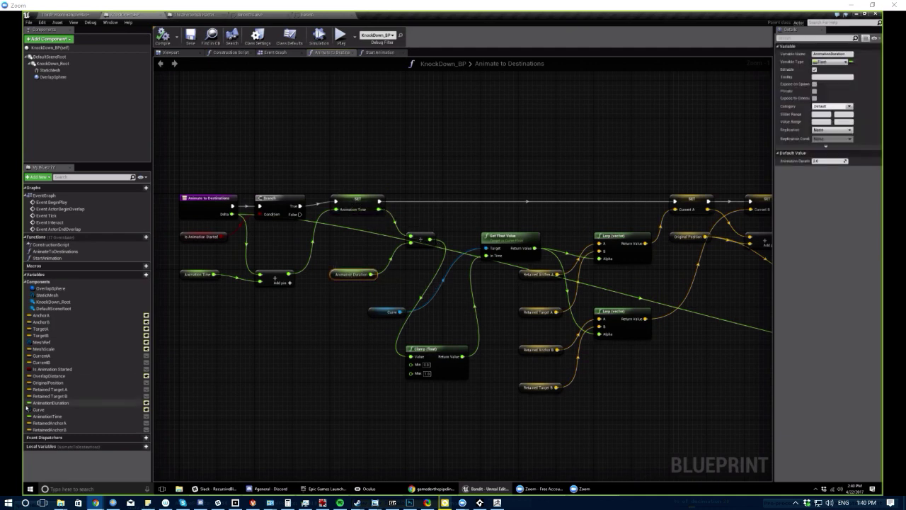
click(350, 305)
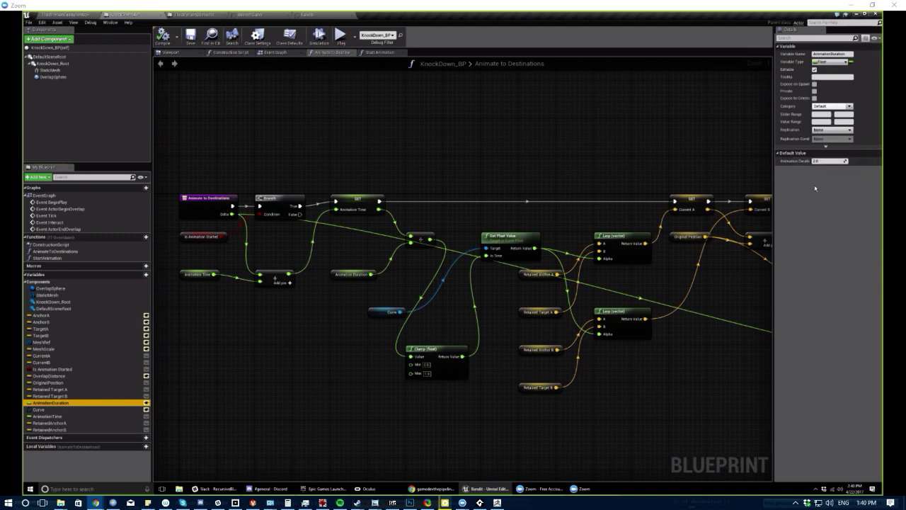
click(351, 292)
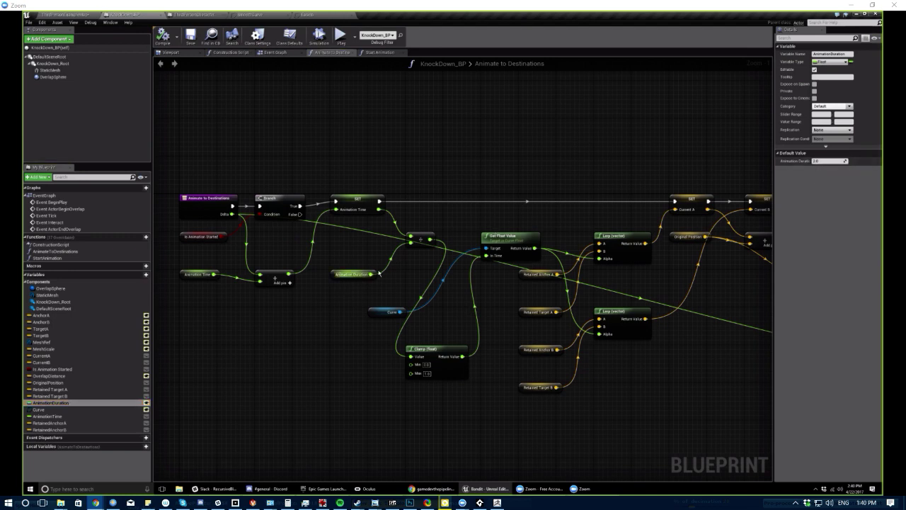
right_drag(419, 272, 381, 240)
drag(380, 241, 414, 397)
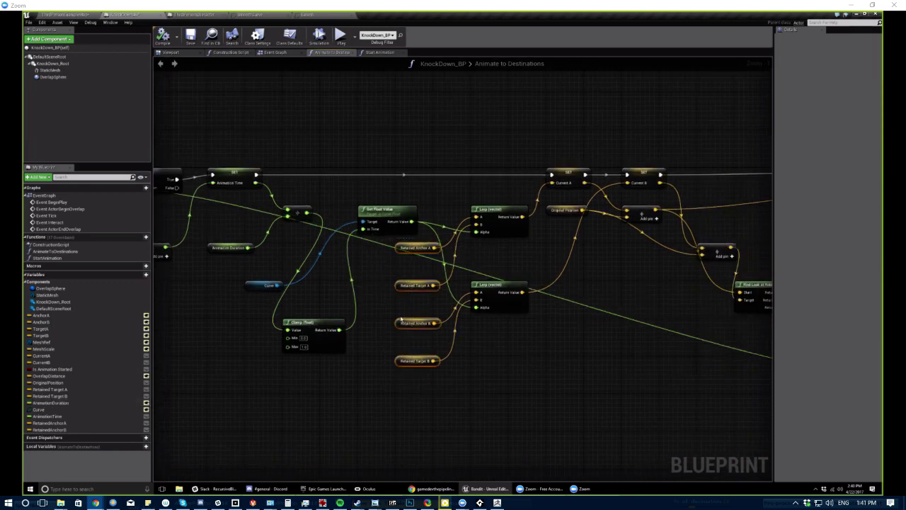
click(393, 269)
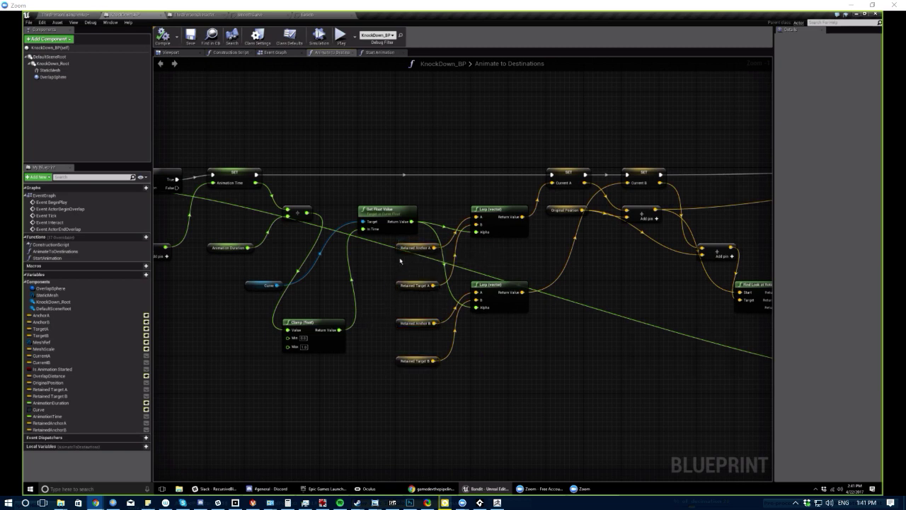
Trace the graph from the Clamp and Get Float Value nodes through the vector Lerps to Lerp (Rotator) and SetActorLocationAndRotation
right_drag(557, 247, 506, 275)
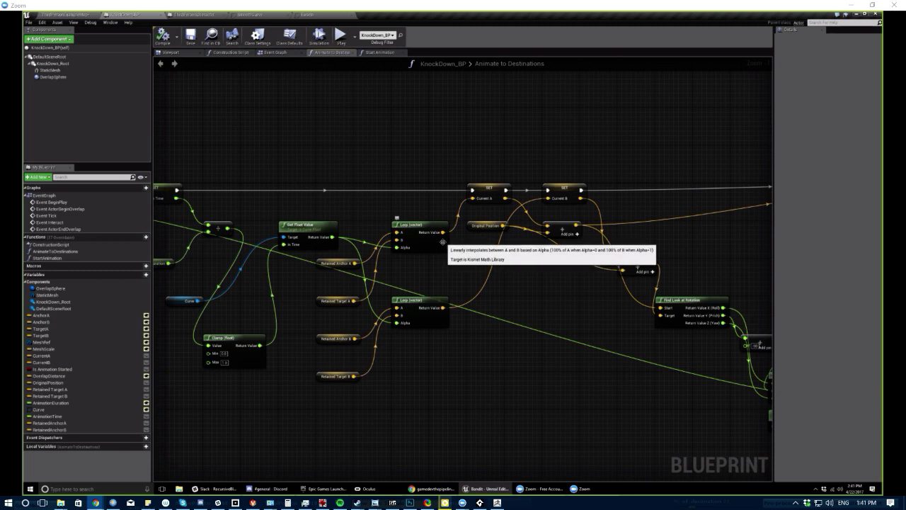
right_drag(306, 316, 340, 299)
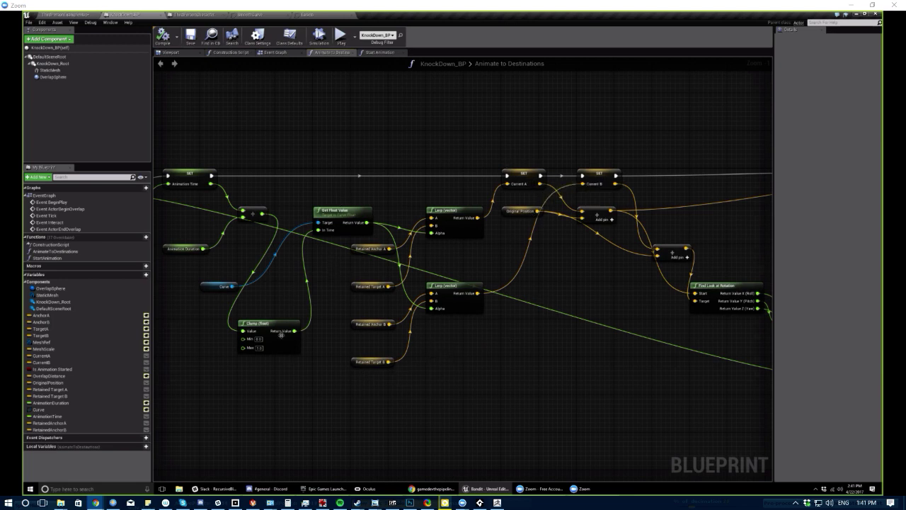
click(300, 339)
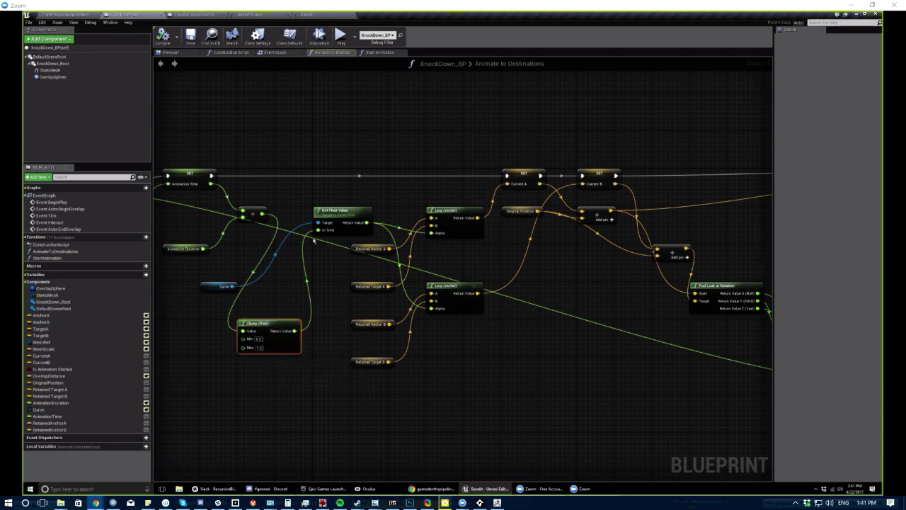
right_drag(519, 292, 284, 254)
right_drag(642, 358, 509, 340)
click(497, 317)
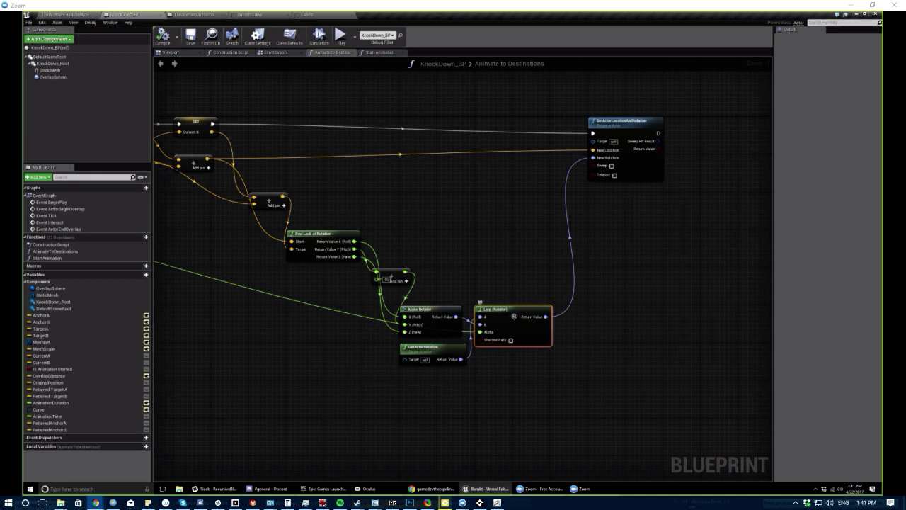
right_drag(270, 383, 531, 378)
right_drag(351, 368, 291, 357)
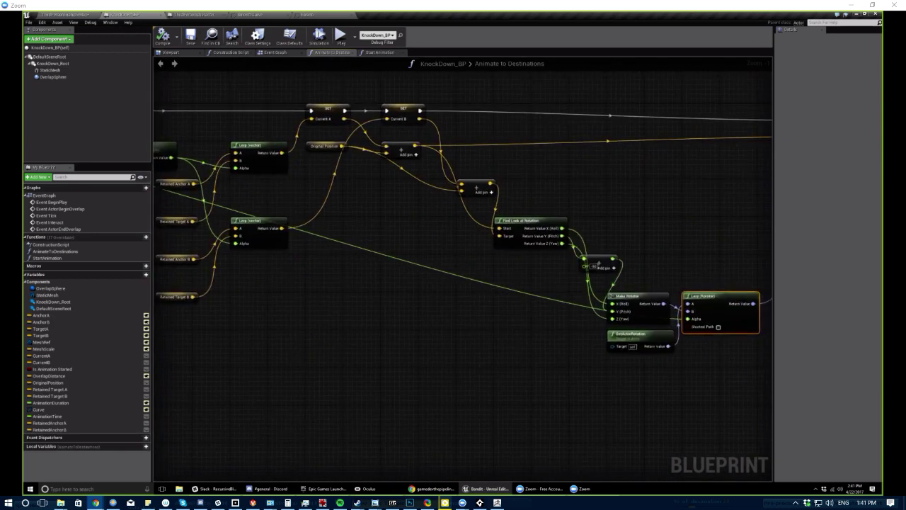
right_drag(484, 329, 393, 340)
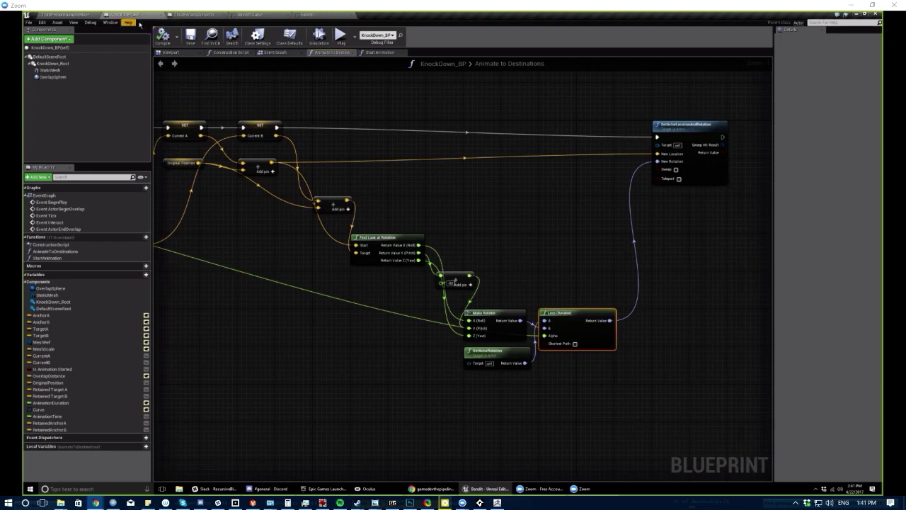
Open the SmoothCurve float curve from the Interactables folder, and open the EaseIn curve for comparison
click(75, 15)
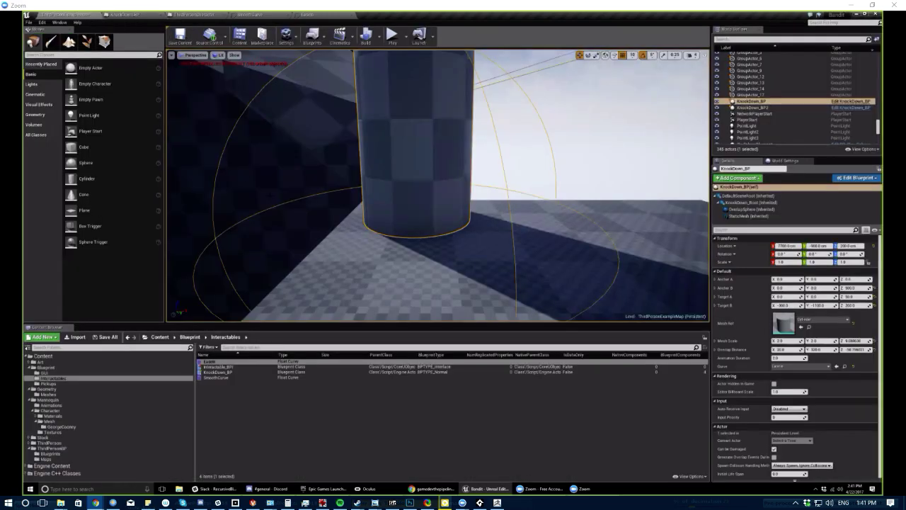
double_click(216, 377)
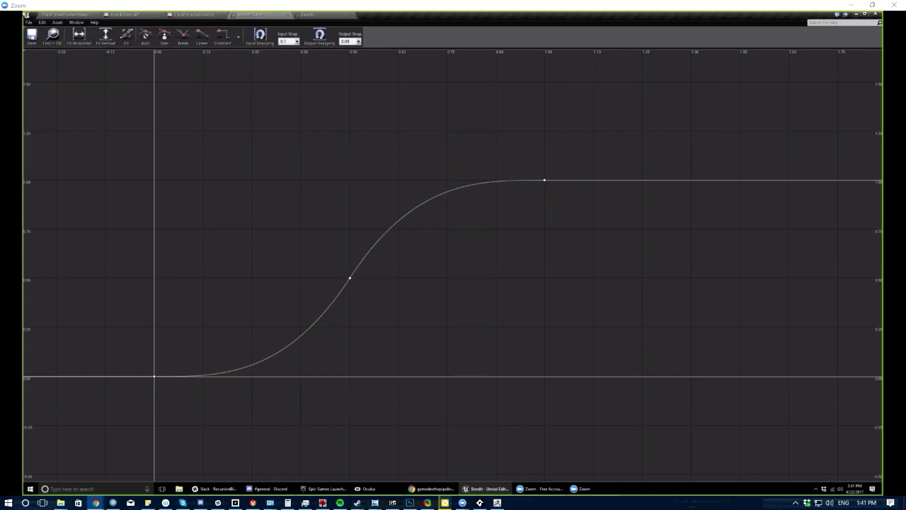
click(65, 14)
double_click(214, 363)
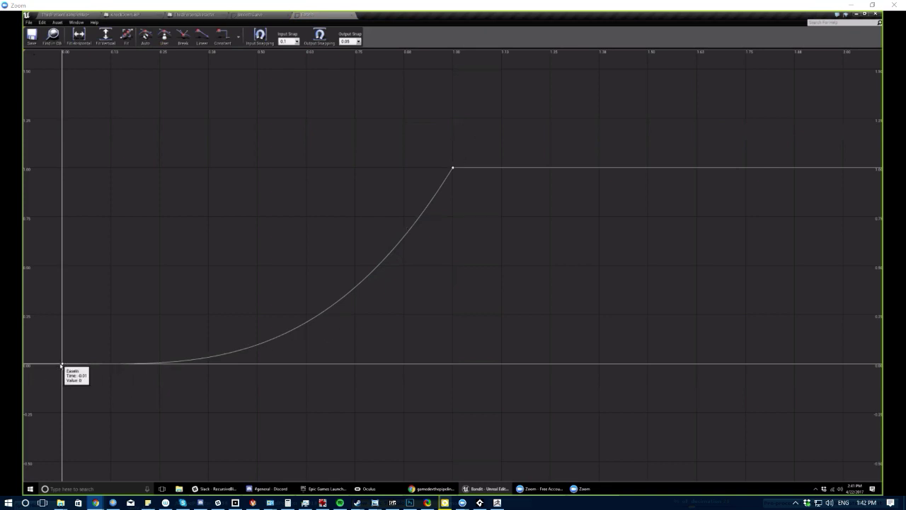
Set the time of the EaseIn curve's first key to 0.25 and save the curve
click(63, 364)
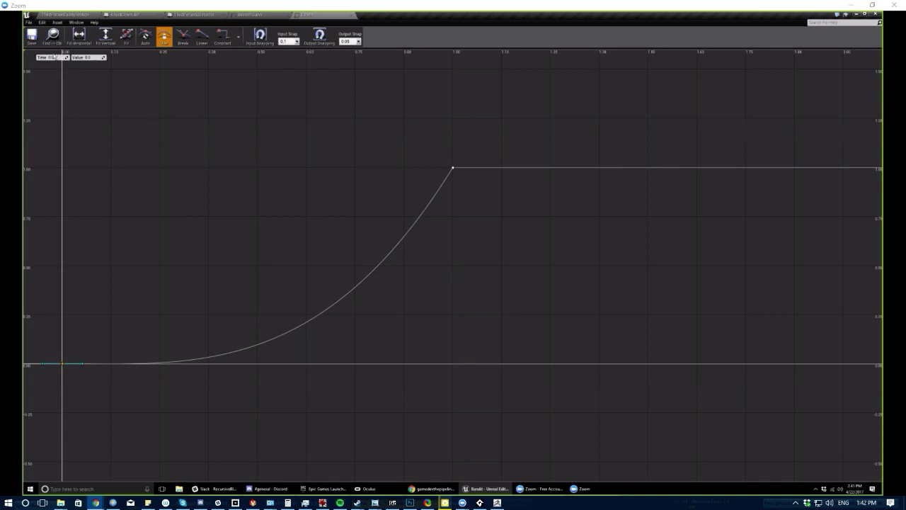
text(.25)
key(Return)
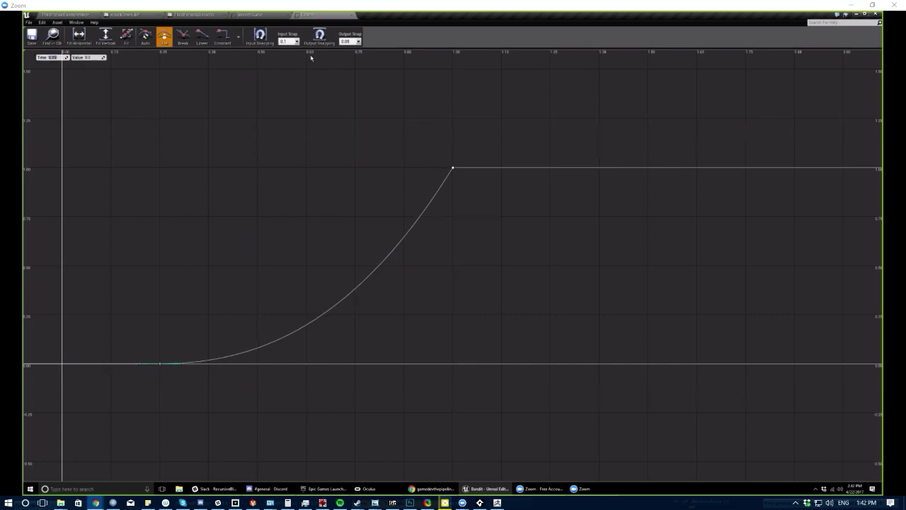
click(203, 183)
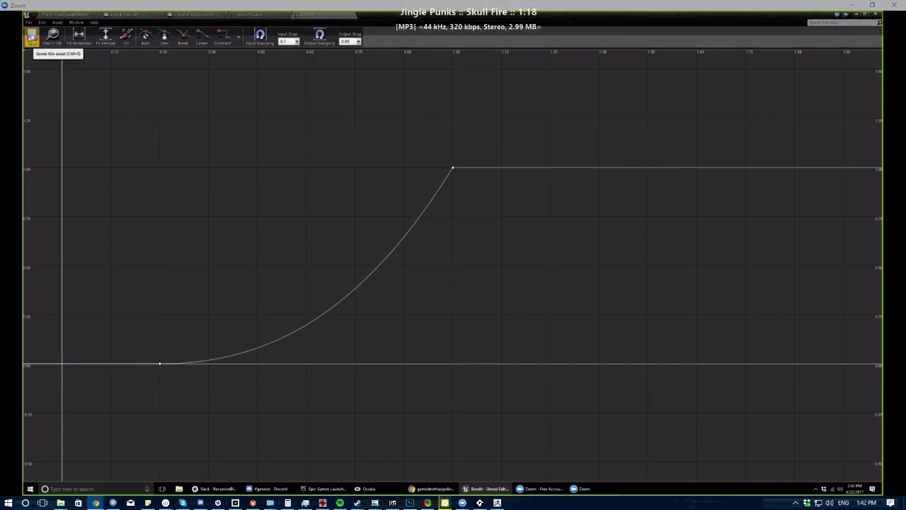
click(31, 37)
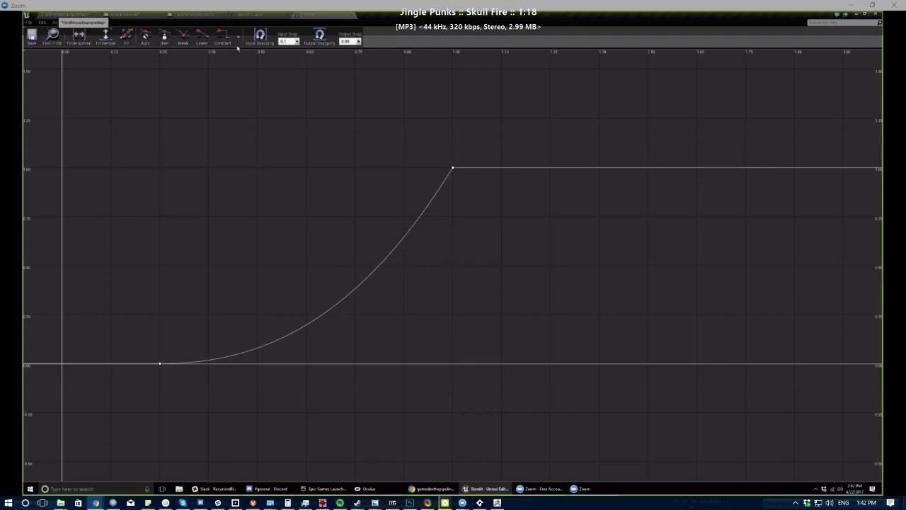
Check the curve assigned to the KnockDown_BP actor and play-test knocking down the cylinder in the level
click(65, 15)
click(785, 366)
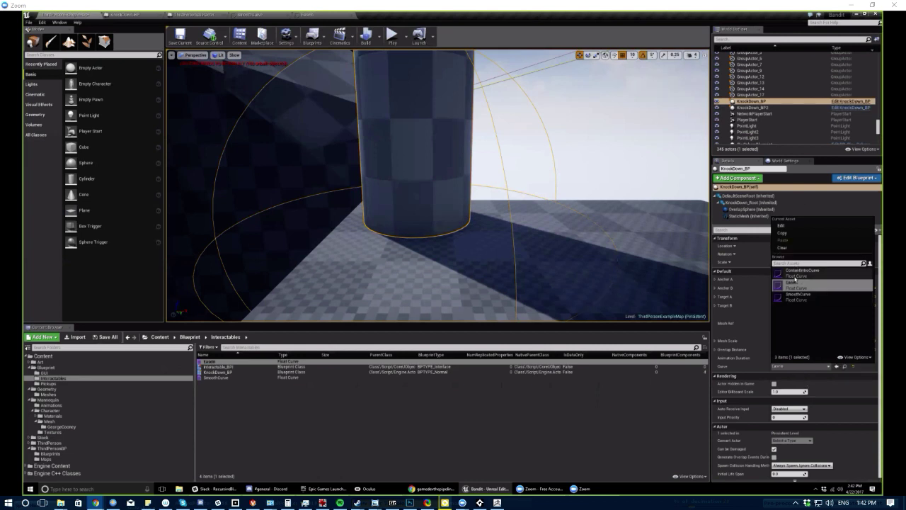
click(364, 396)
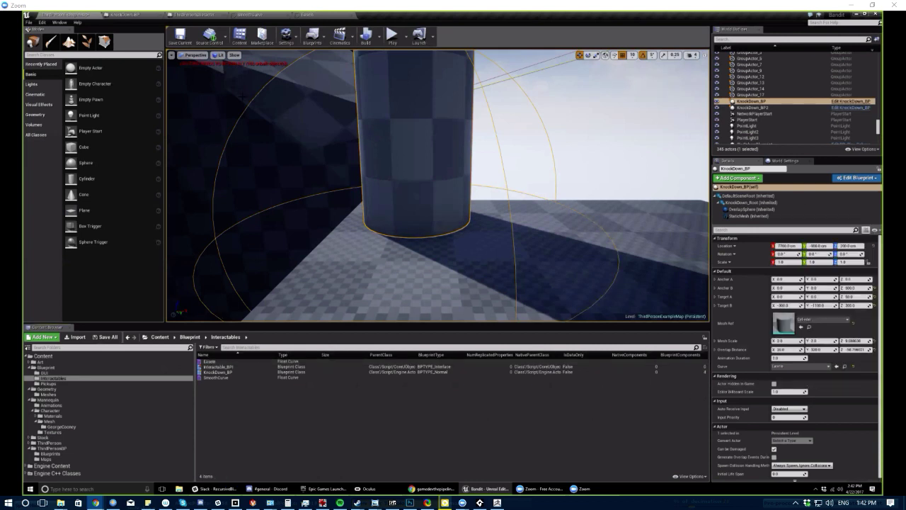
click(392, 34)
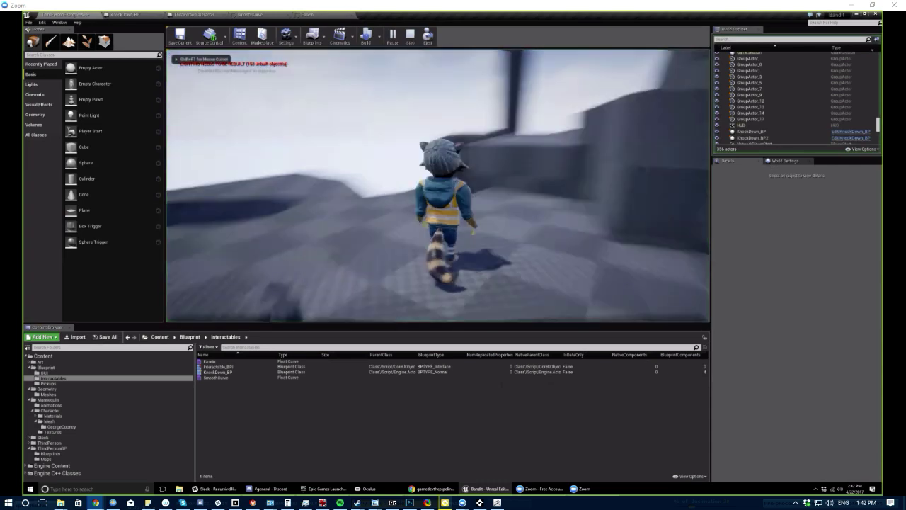
key(w)
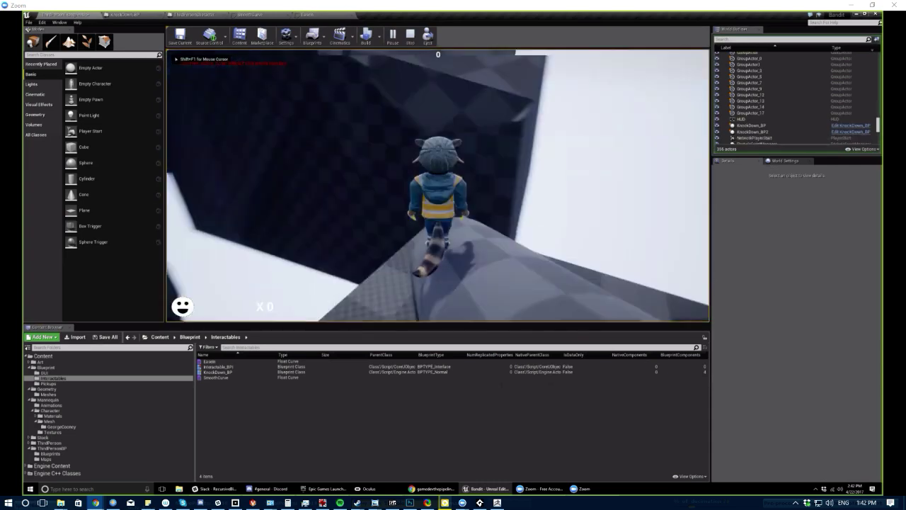
key(s)
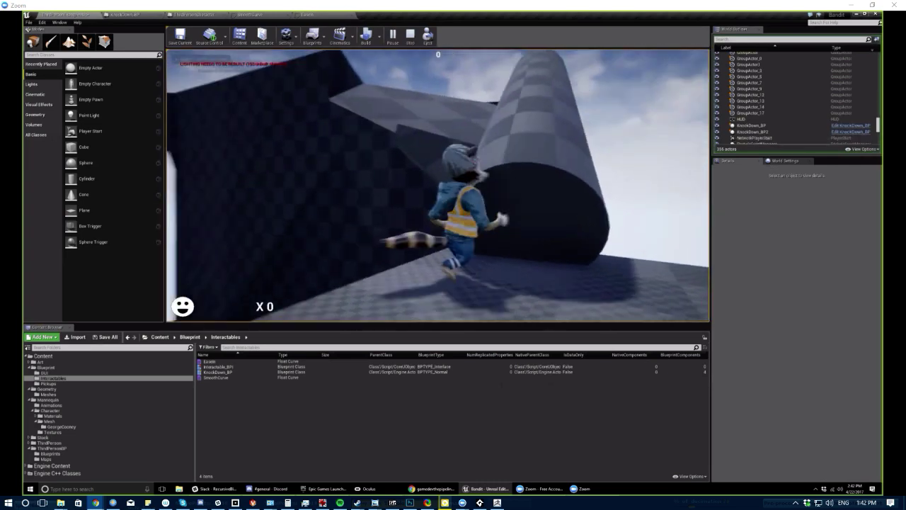
key(d)
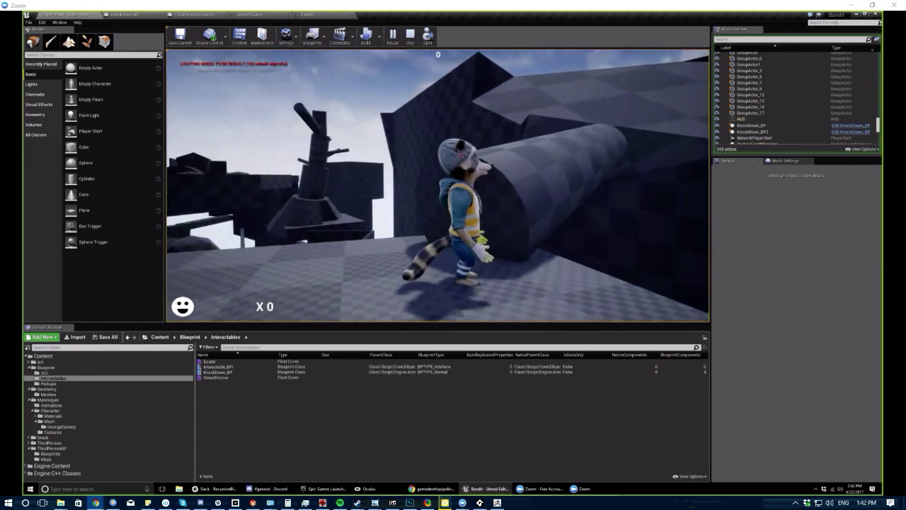
key(Escape)
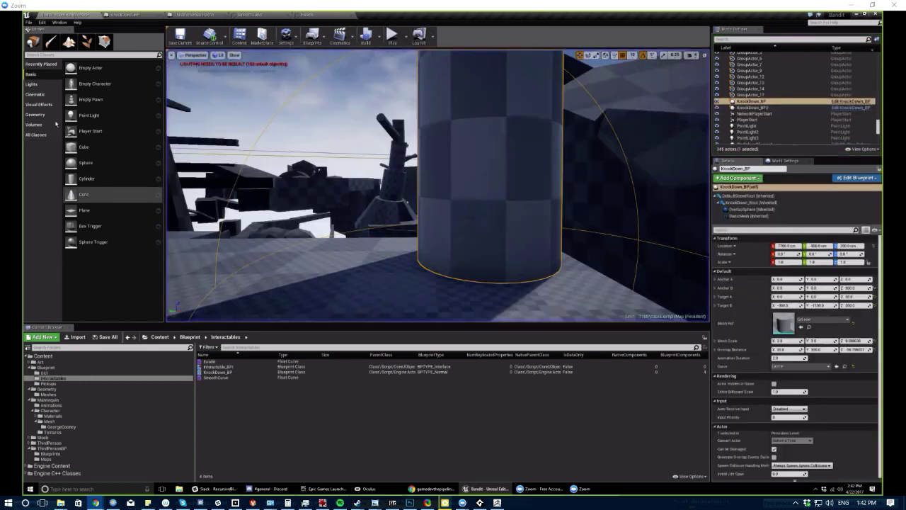
Add a key at time 0, value 0 to the EaseIn curve and save the curve
click(305, 15)
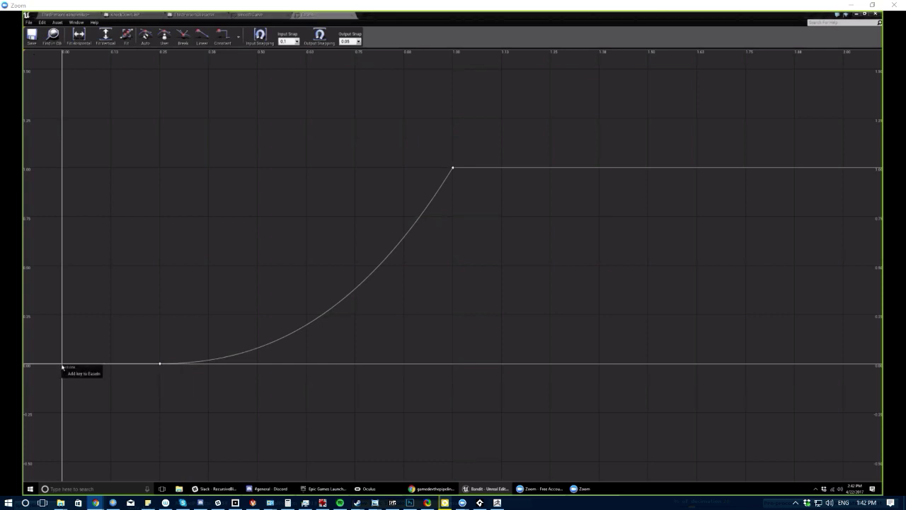
click(62, 365)
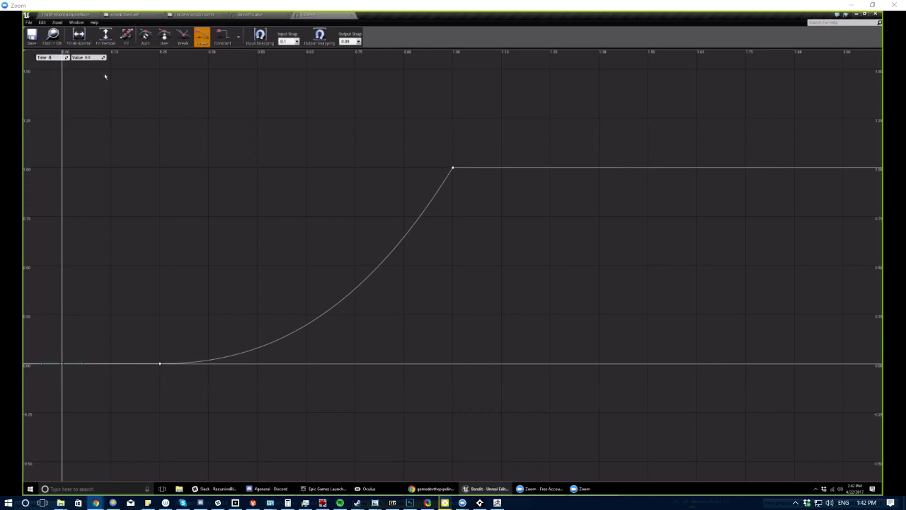
click(61, 84)
click(33, 38)
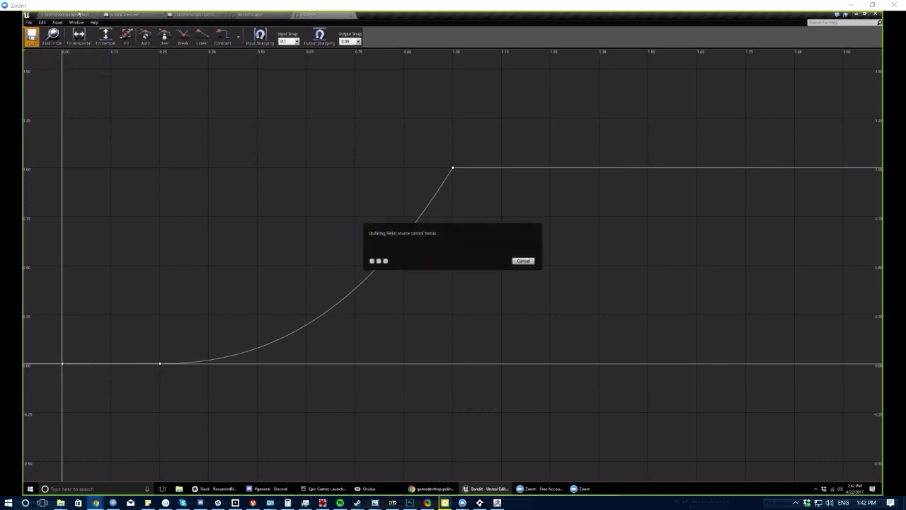
Play-test the level again, running up to the cylinder to trigger its fall and viewing it from several sides
click(78, 16)
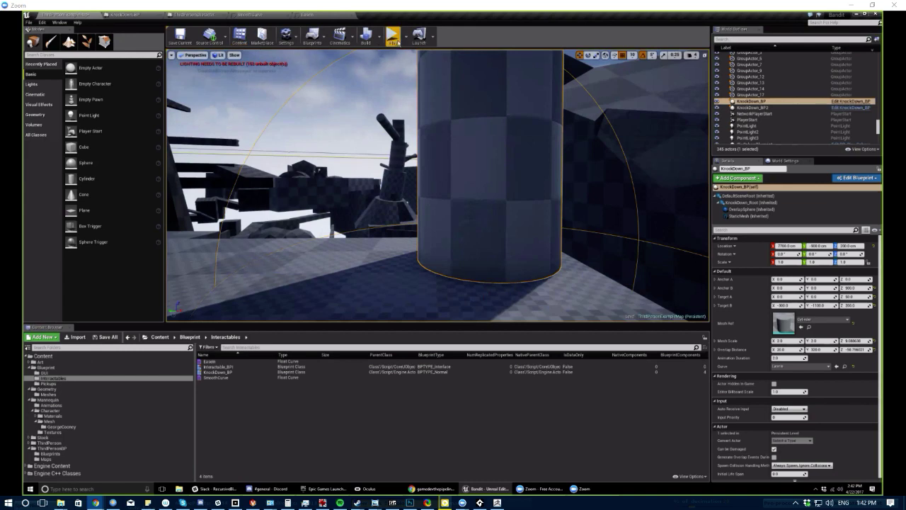
click(393, 36)
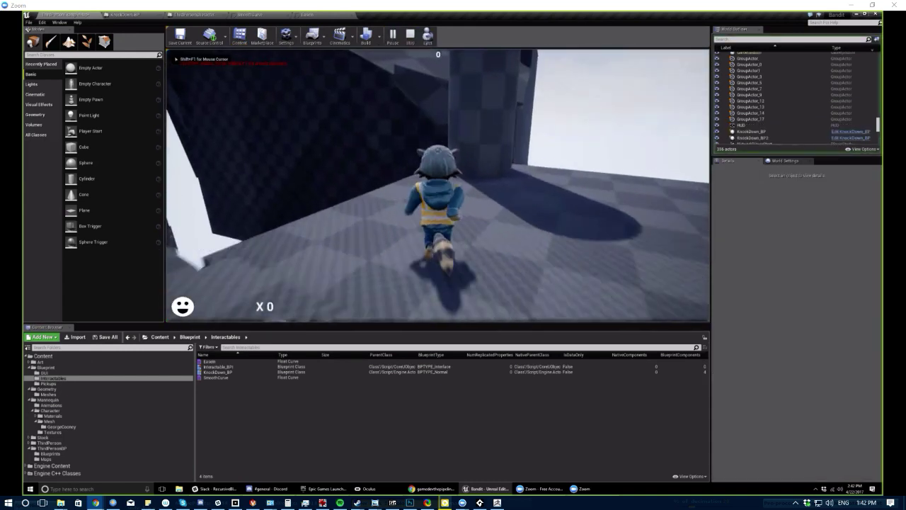
key(w)
key(e)
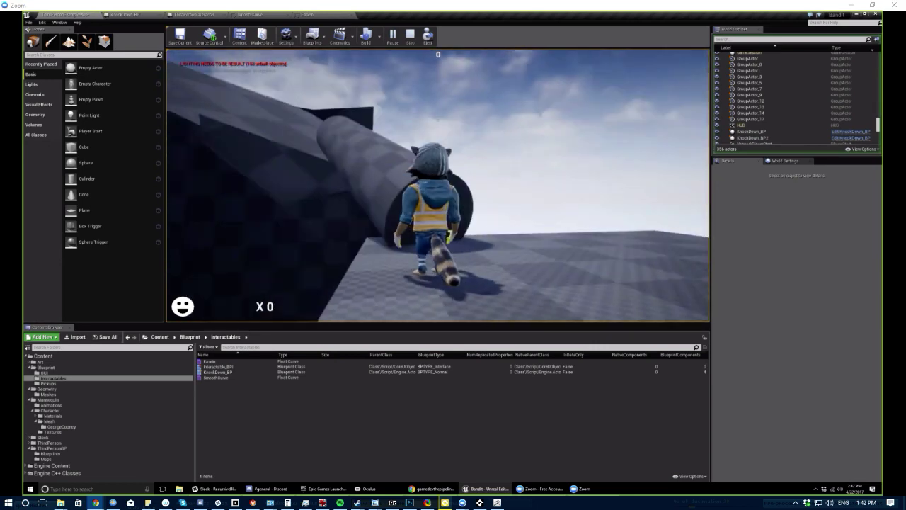
key(d)
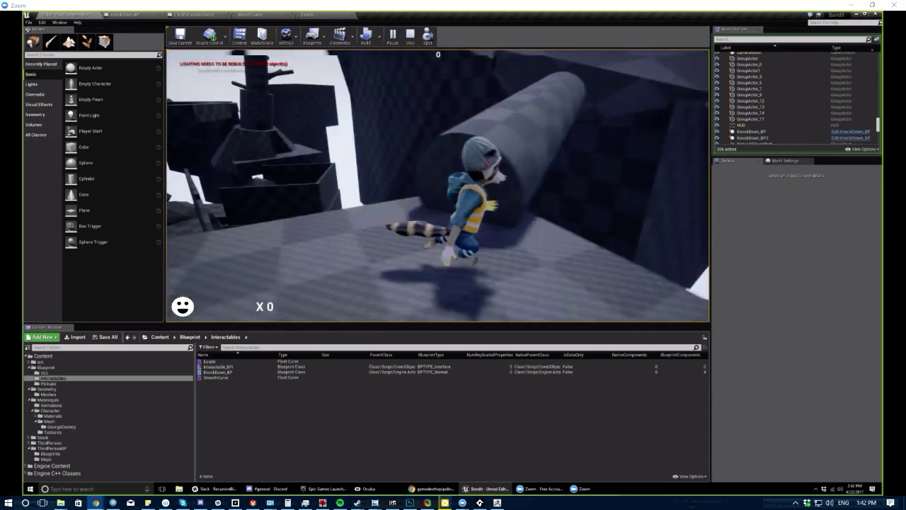
key(w)
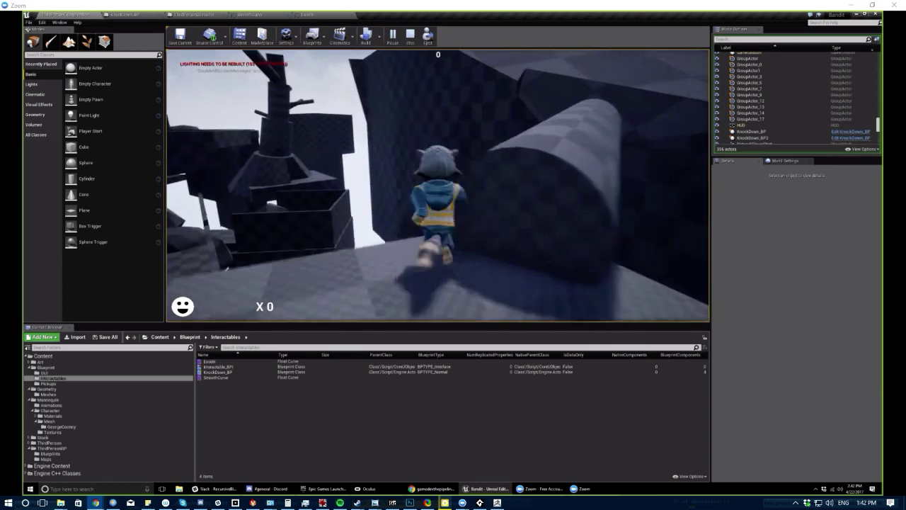
key(Escape)
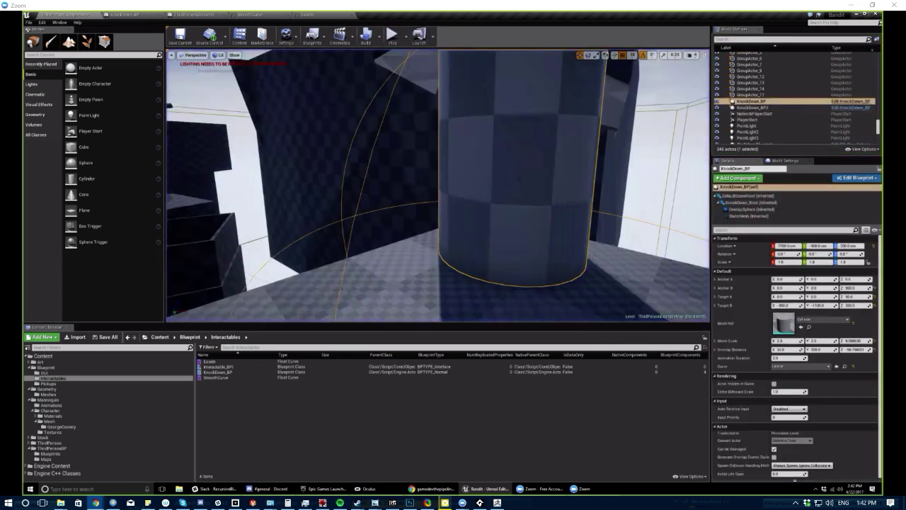
Delete the EaseIn curve's key at time 0 and set the time of the 0.25 key to 0
click(318, 15)
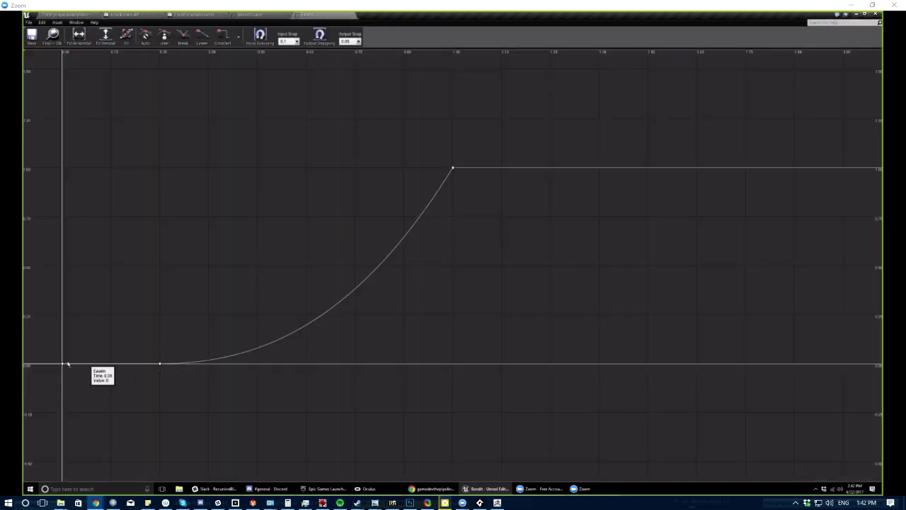
drag(65, 369, 59, 370)
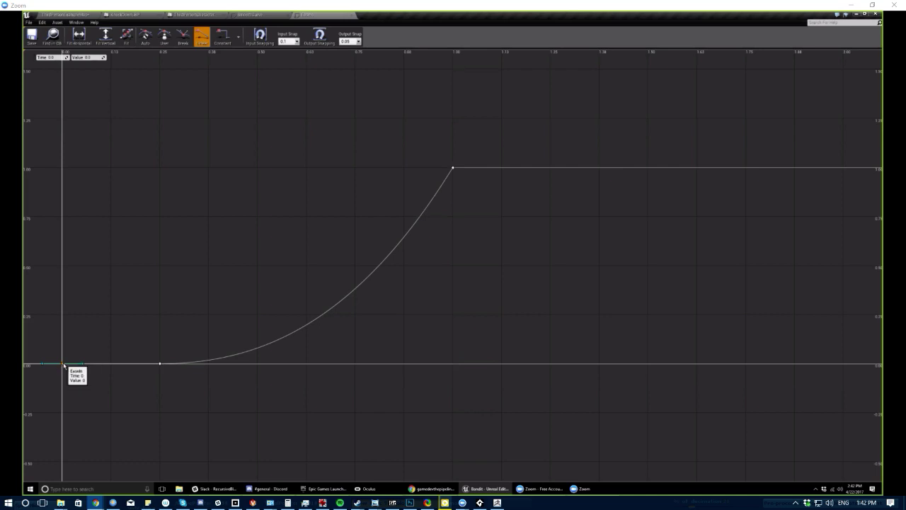
right_click(64, 366)
click(80, 425)
click(121, 352)
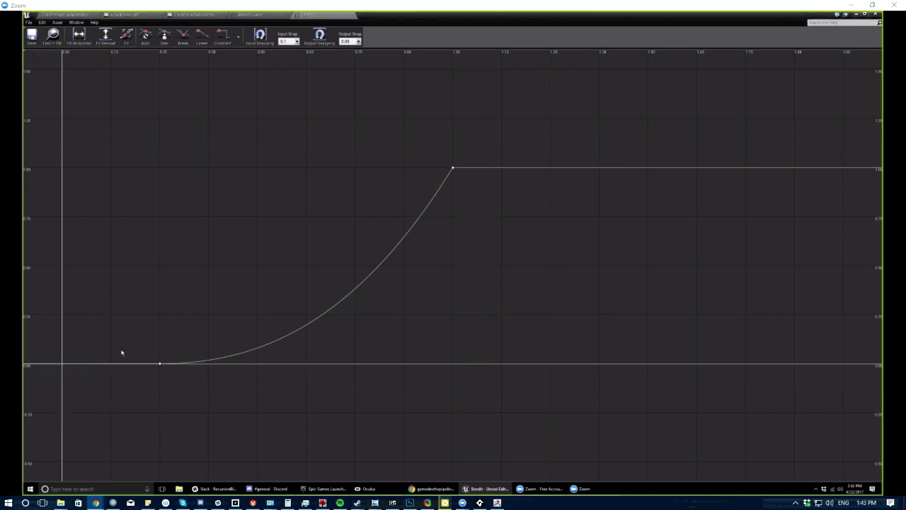
click(160, 363)
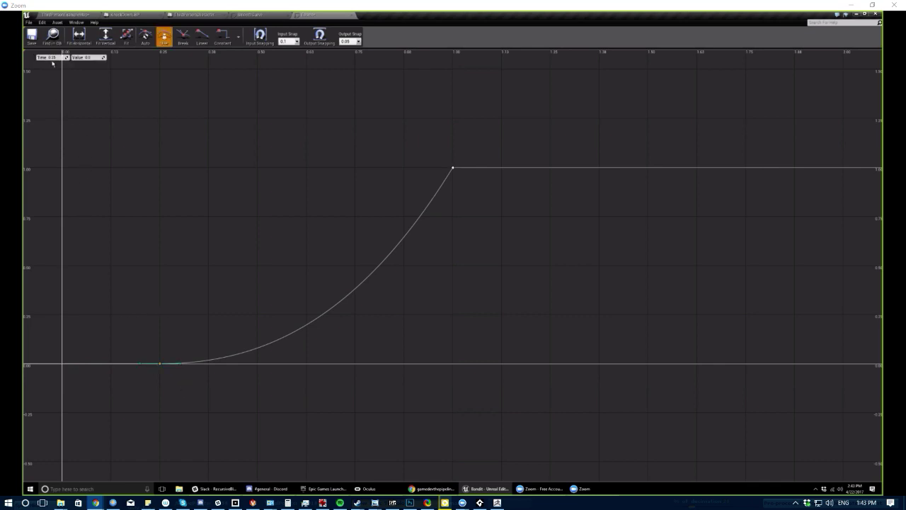
key(Return)
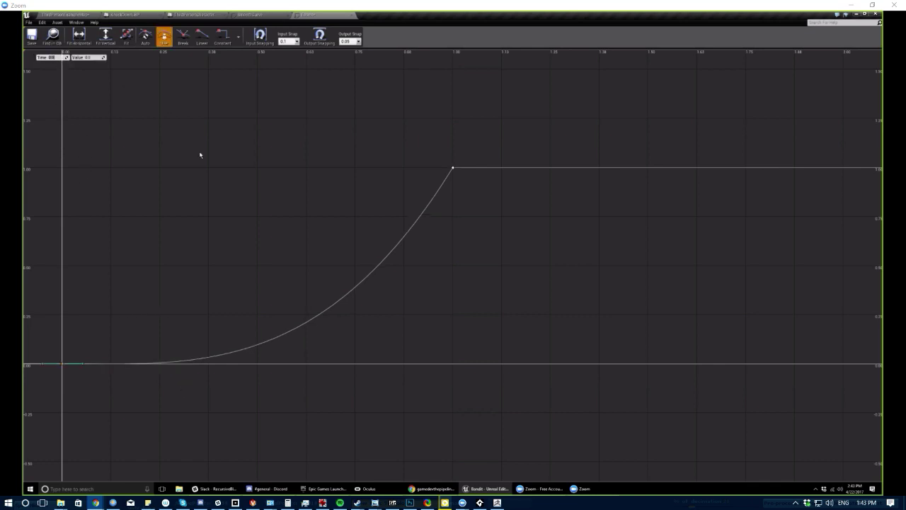
Save the float curve, then play-test the level by running to the pillar, knocking it down and ending the play session
click(242, 204)
click(32, 37)
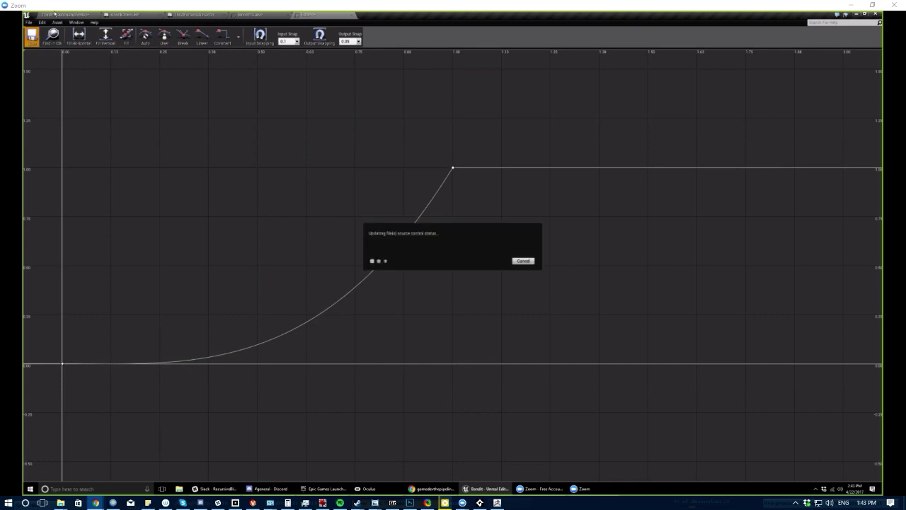
click(65, 15)
click(391, 37)
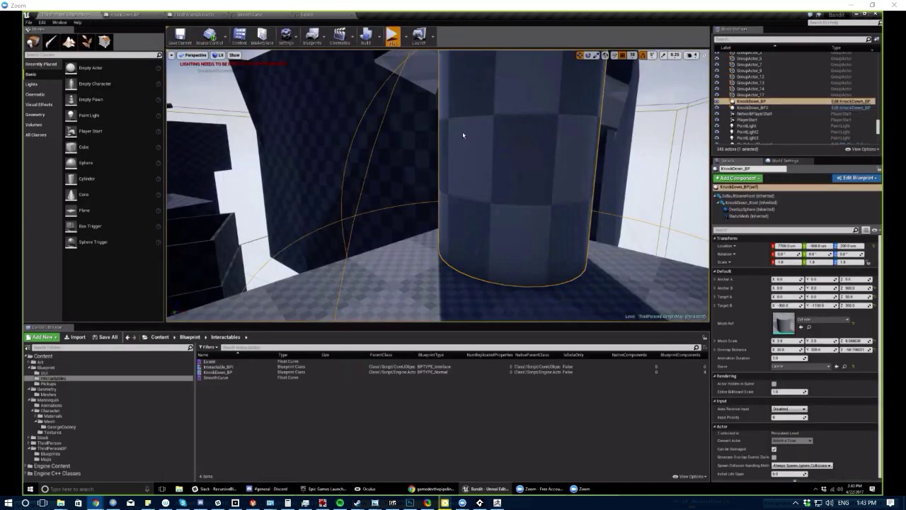
key(w)
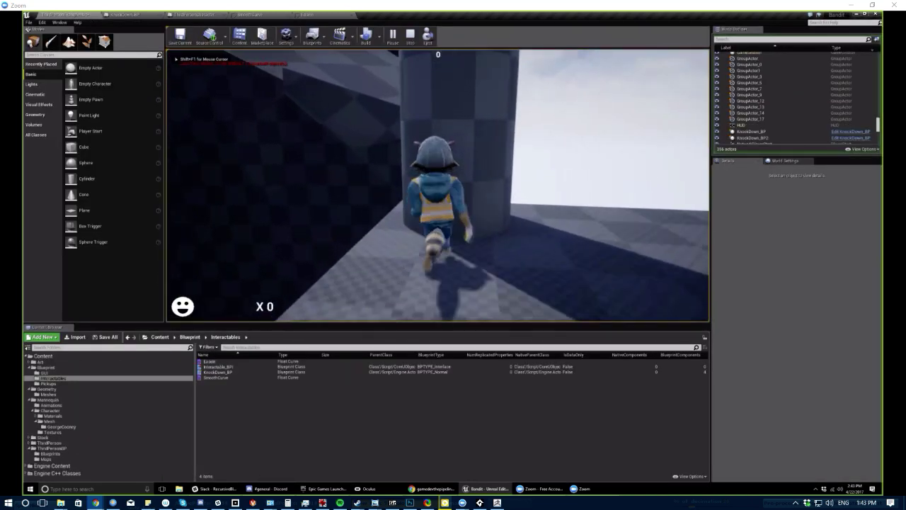
key(e)
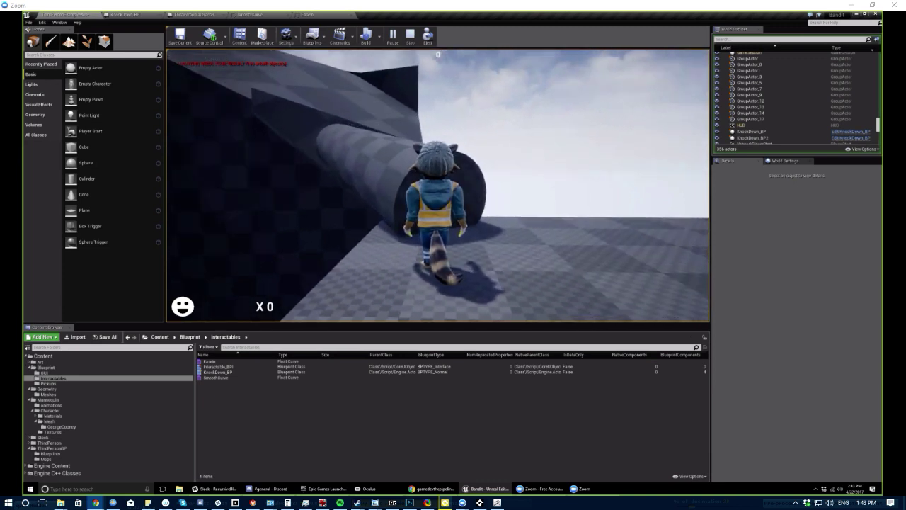
key(w)
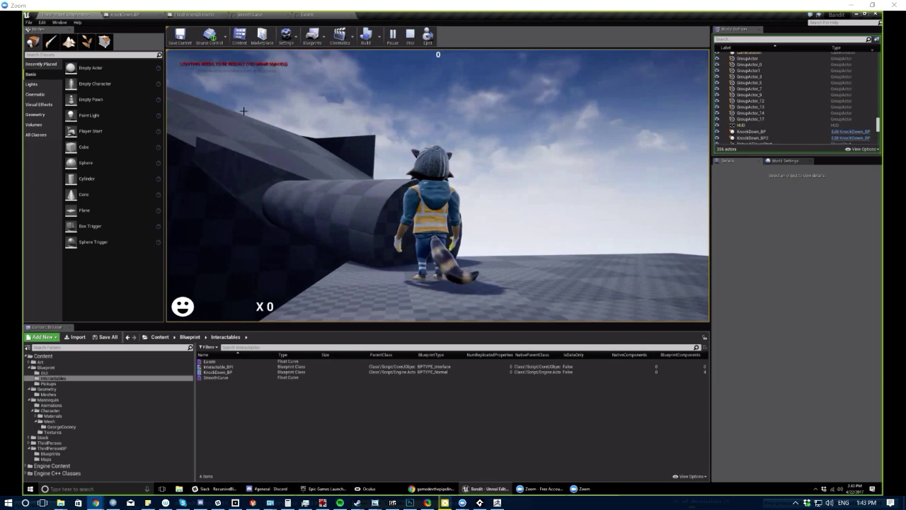
key(Escape)
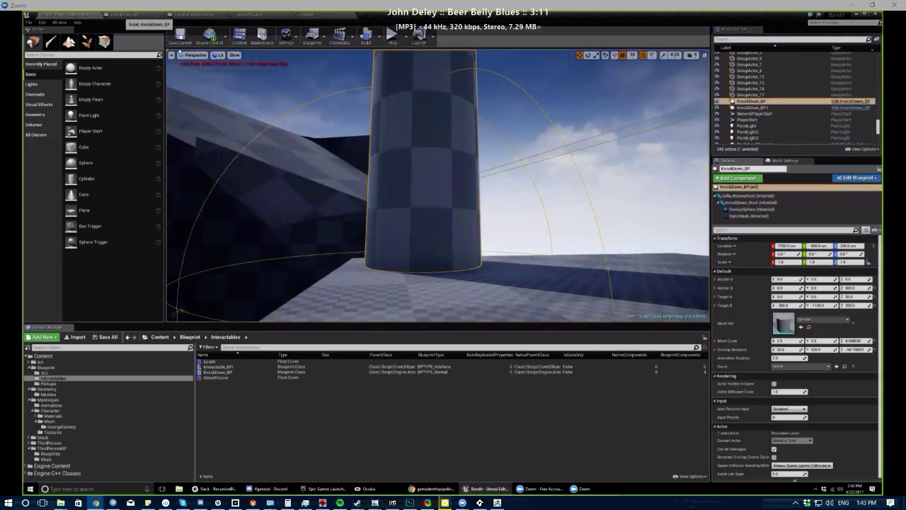
In the KnockDown_BP Animate to Destinations graph, connect Make Rotator's Return Value directly to New Rotation, move the Lerp (Rotator) node aside and compile
click(124, 15)
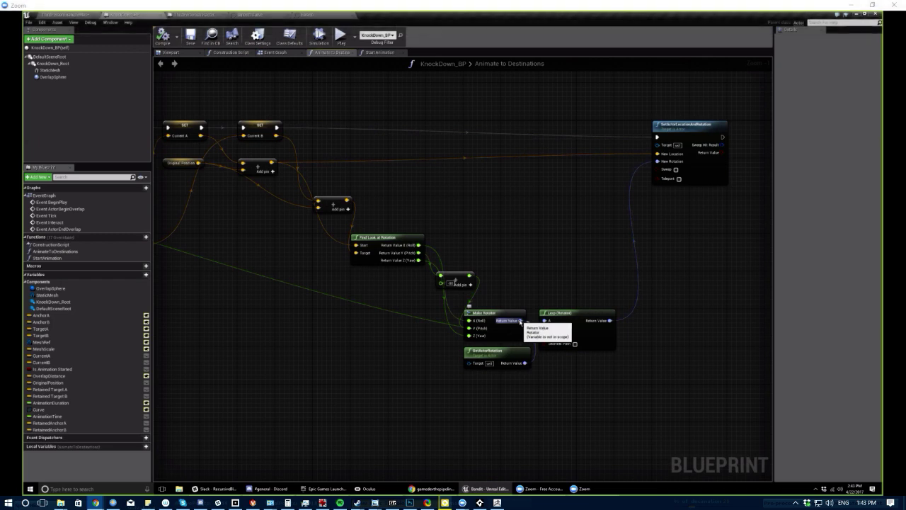
drag(521, 320, 659, 162)
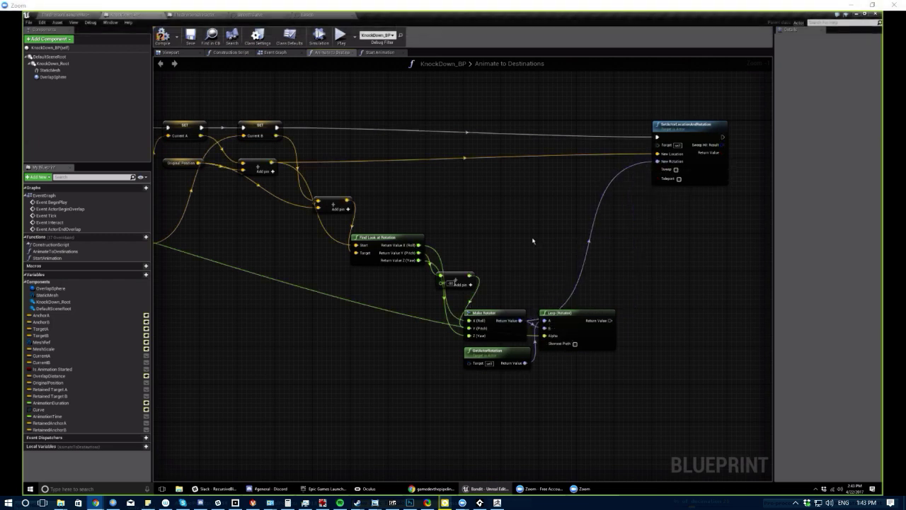
drag(566, 311, 574, 352)
click(485, 283)
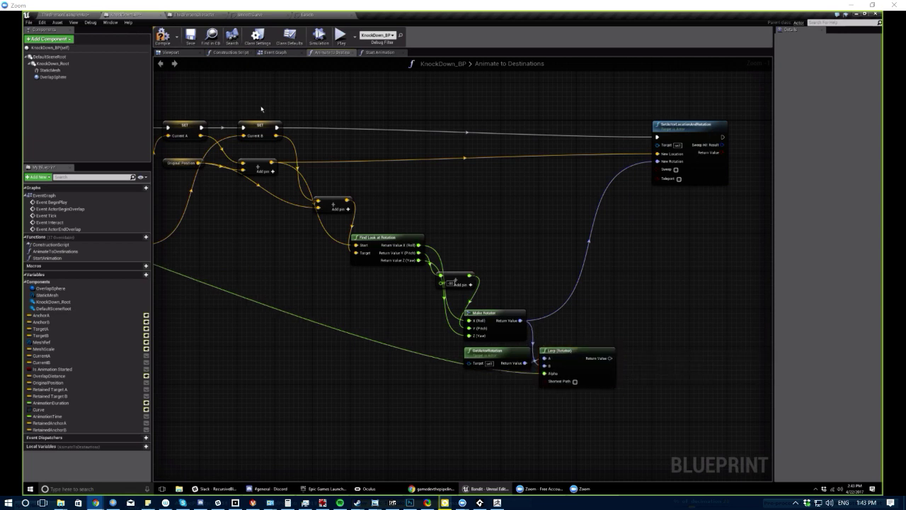
click(162, 36)
Play-test the blueprint in a game preview, knocking the pillar down and viewing it from several sides before ending the preview
click(339, 36)
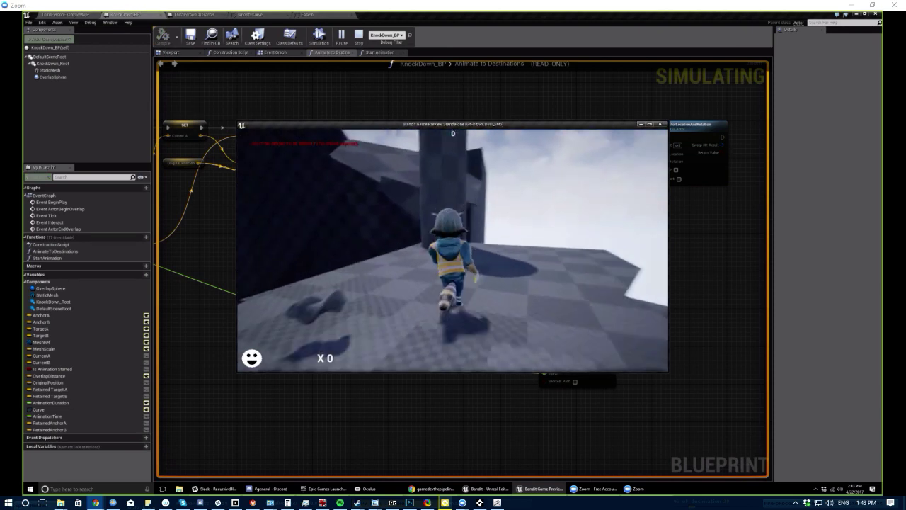
key(w)
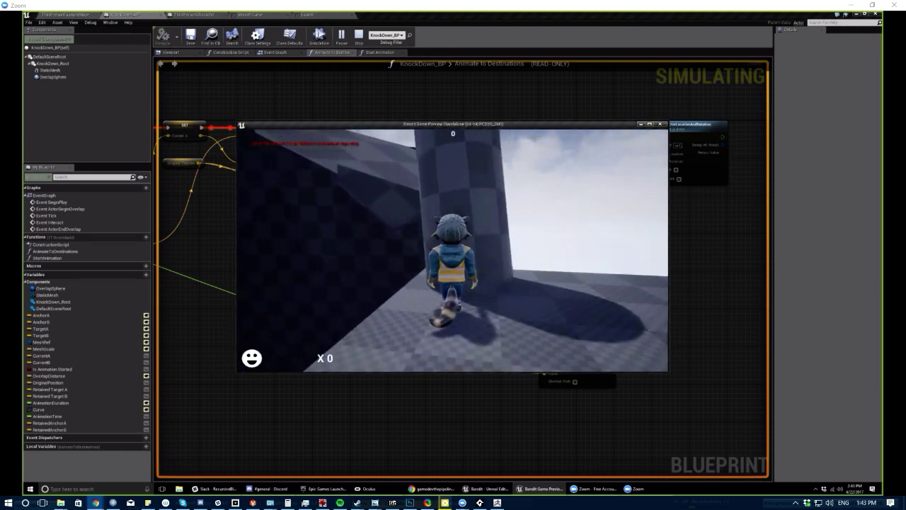
key(w)
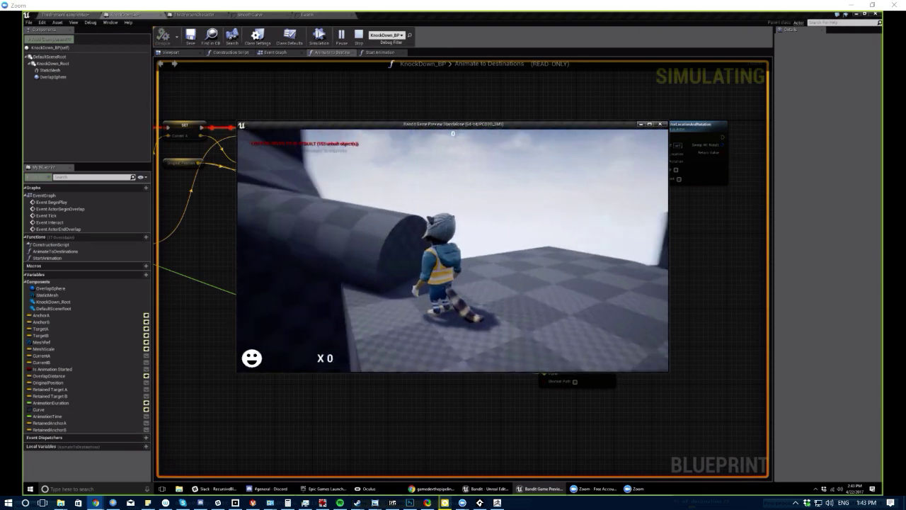
key(d)
key(s)
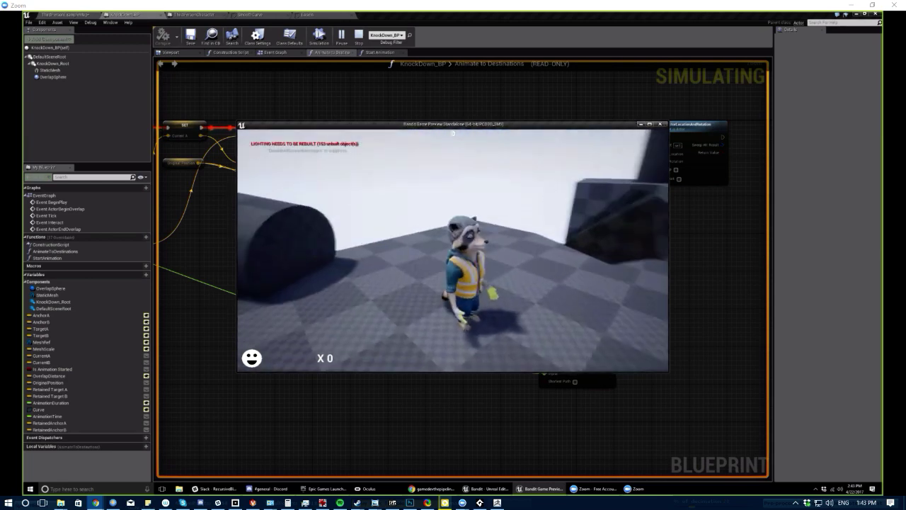
key(w)
key(a)
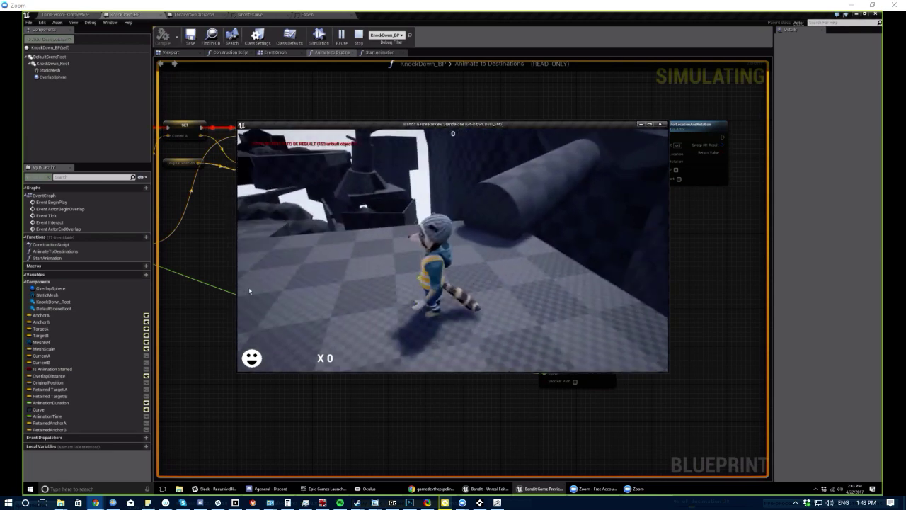
key(Escape)
right_drag(417, 316, 533, 367)
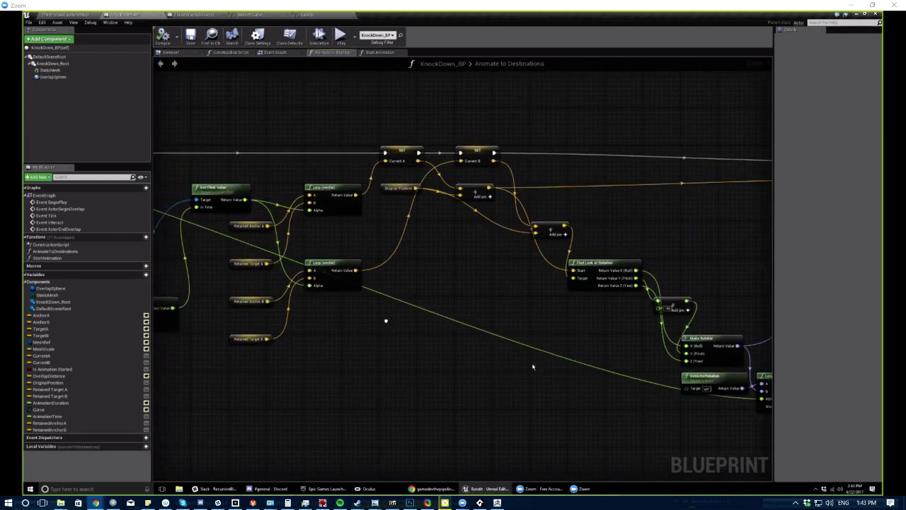
right_drag(386, 320, 642, 358)
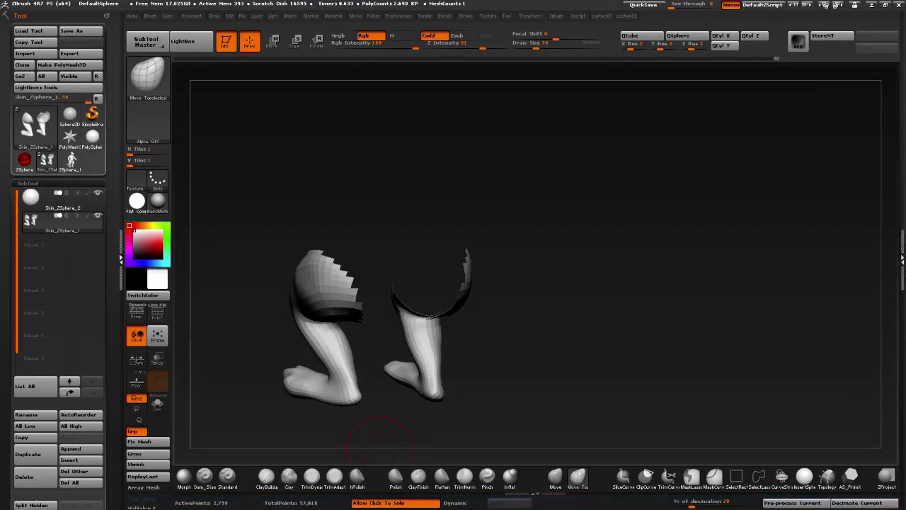
In ZBrush, unhide the rest of the creature's body and reshape the front of the foot with the Move brush
mouse_move(496, 396)
mouse_down()
mouse_move(556, 378)
mouse_move(475, 401)
mouse_move(565, 345)
mouse_up()
ctrl+shift+click(544, 364)
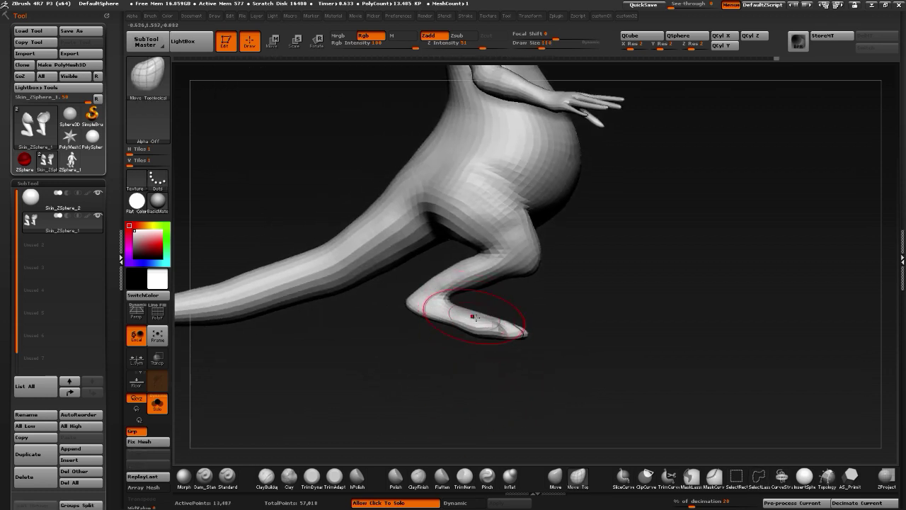
click(555, 479)
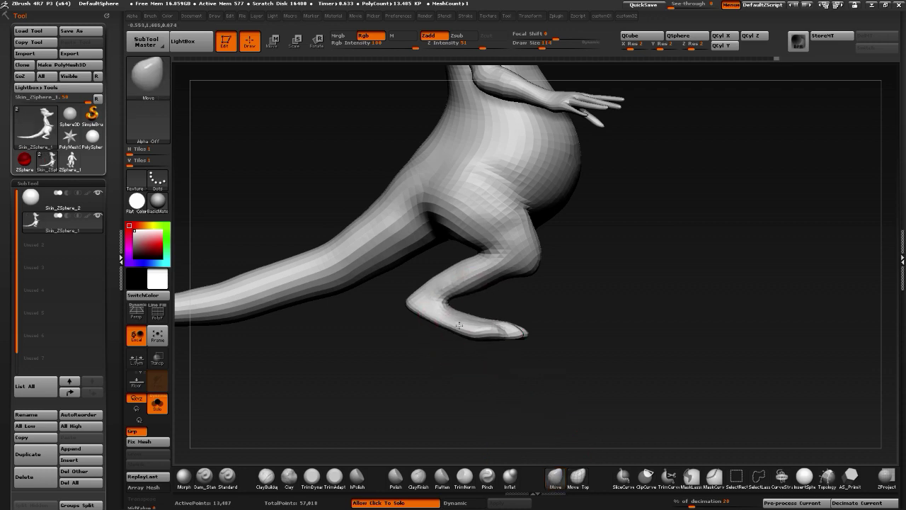
drag(491, 326, 503, 346)
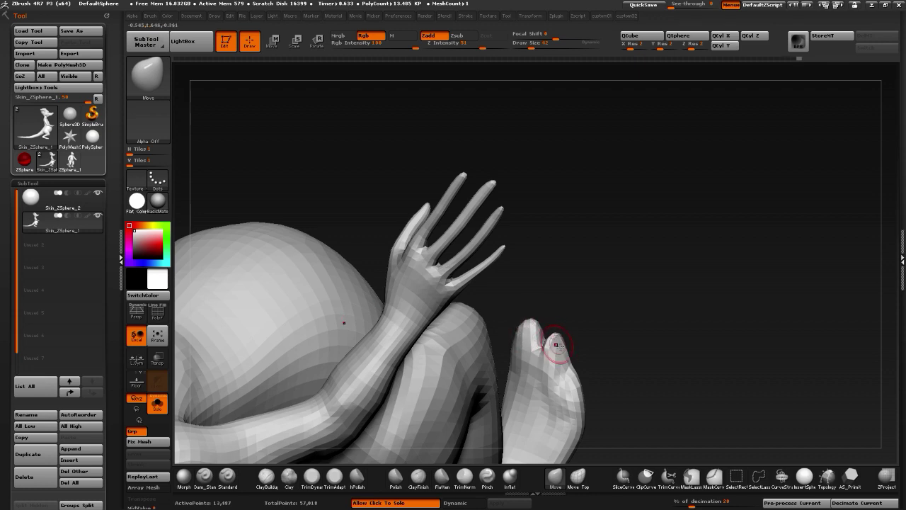
Reshape the creature's toes, the outer edge of the foot and the lower leg with the Move brush from several angles
drag(556, 345, 557, 379)
drag(480, 375, 542, 204)
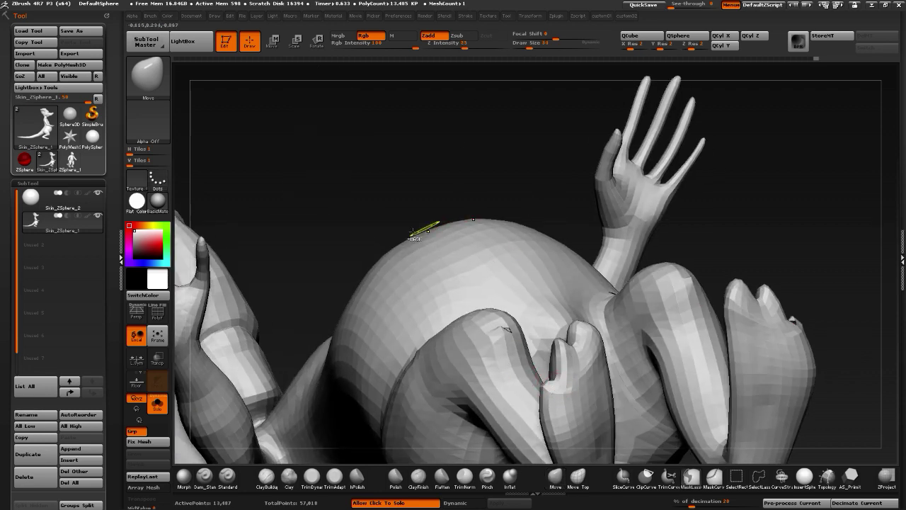
drag(372, 216, 391, 374)
alt+drag(473, 428, 448, 382)
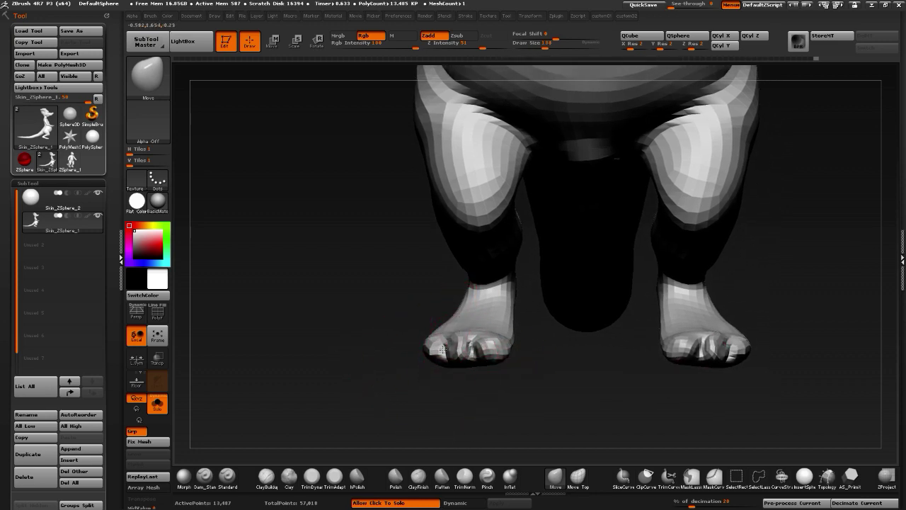
drag(368, 343, 415, 344)
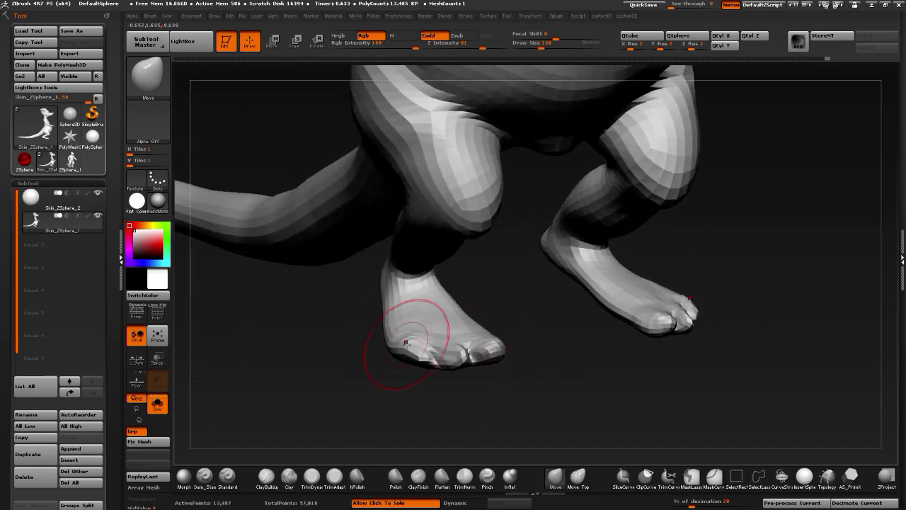
drag(406, 343, 413, 344)
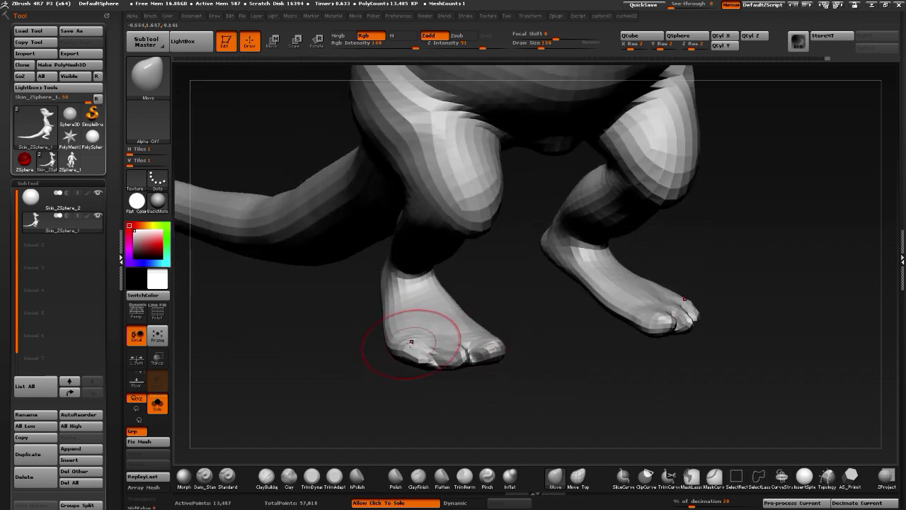
mouse_move(356, 379)
alt+mouse_down()
mouse_move(348, 349)
mouse_move(415, 339)
alt+mouse_up()
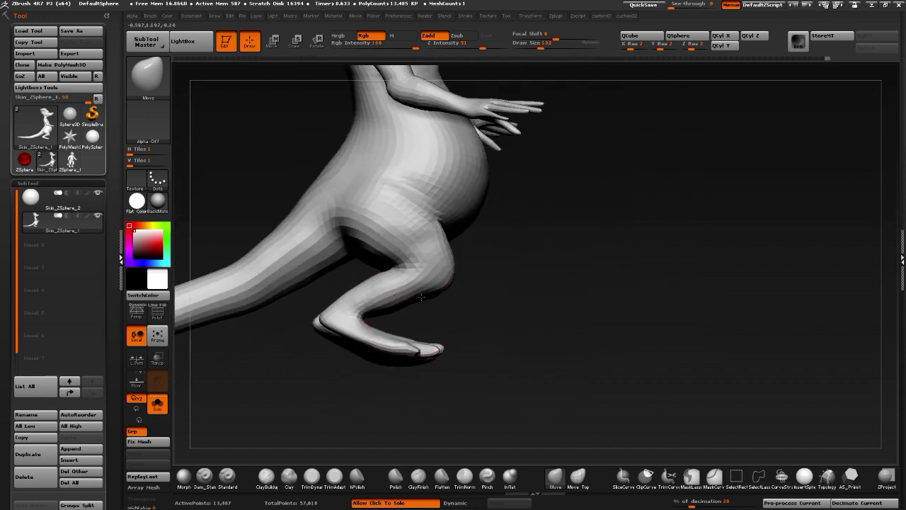
drag(420, 298, 465, 321)
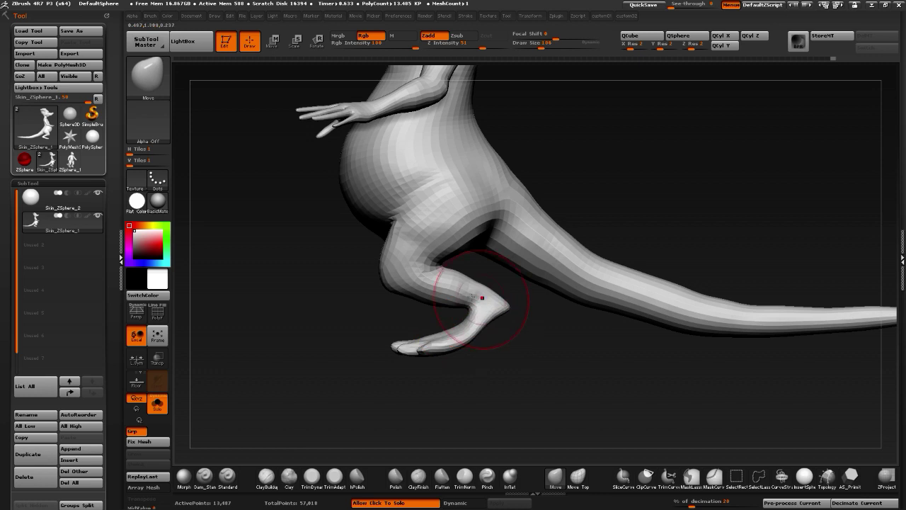
Display the creature in the Flat Color material and examine its side silhouette from the legs up to the head
alt+drag(232, 295, 251, 309)
click(137, 201)
alt+drag(407, 301, 429, 297)
key(bracketleft)
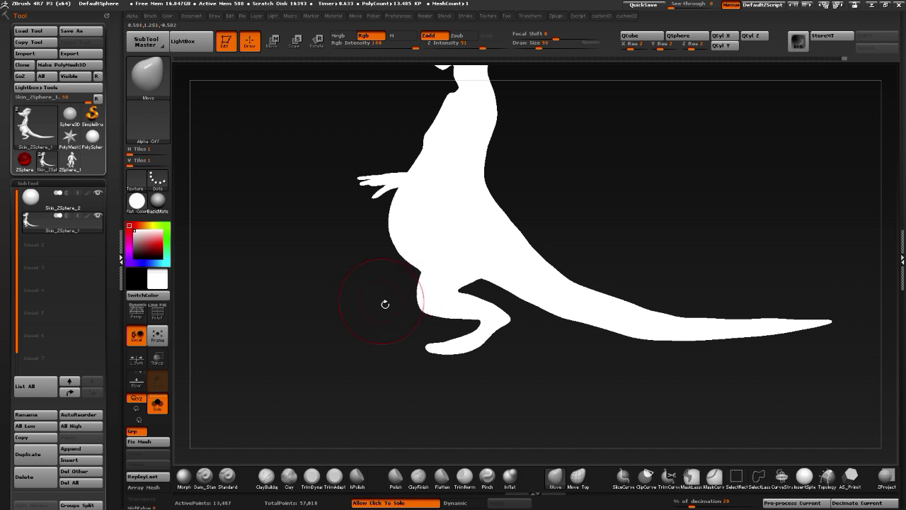
alt+drag(383, 306, 418, 338)
mouse_move(329, 288)
alt+mouse_down()
mouse_move(354, 337)
mouse_move(344, 304)
mouse_move(327, 299)
alt+mouse_up()
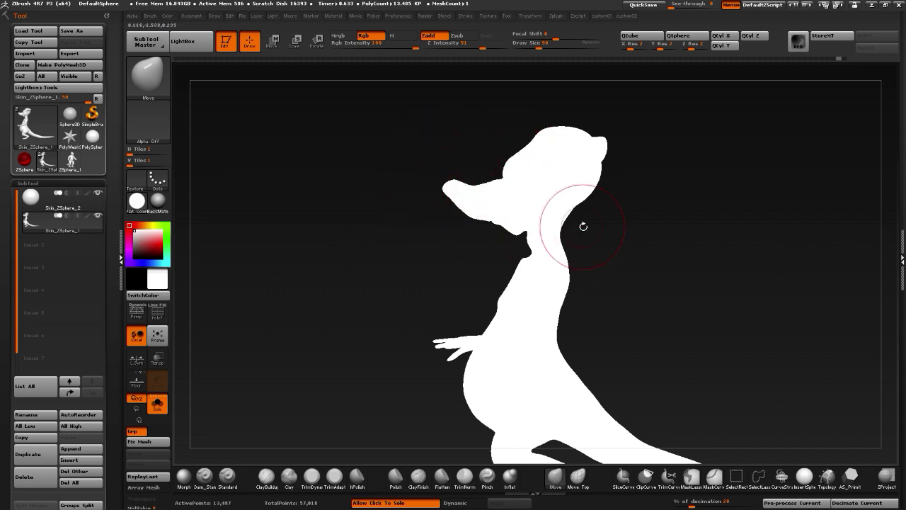
drag(337, 224, 418, 213)
drag(360, 199, 346, 225)
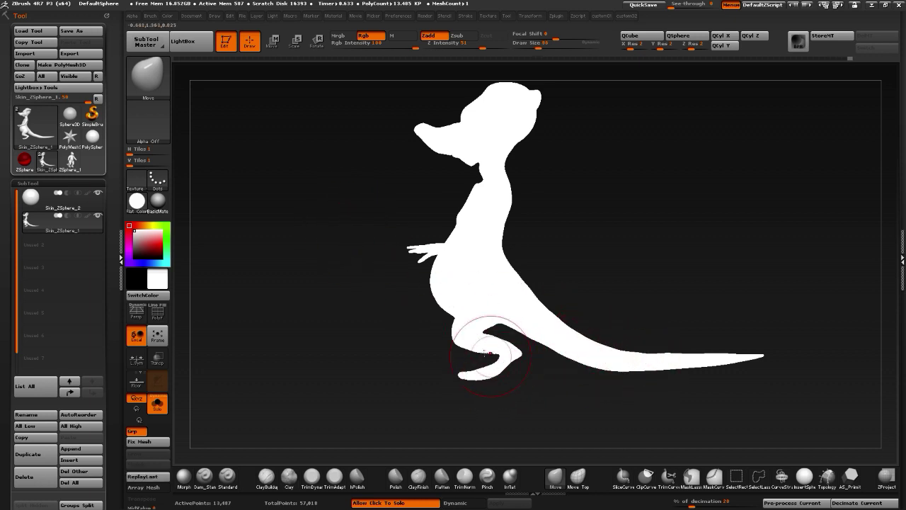
Adjust the silhouette at the leg, shoulder and tail with the Move brush from the side, front and top
drag(485, 352, 404, 305)
drag(238, 253, 334, 283)
drag(564, 206, 567, 207)
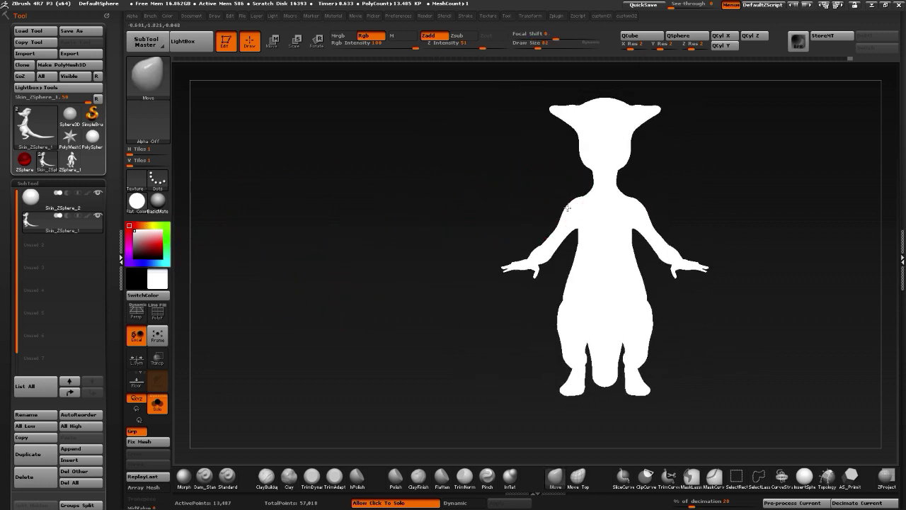
drag(454, 180, 600, 262)
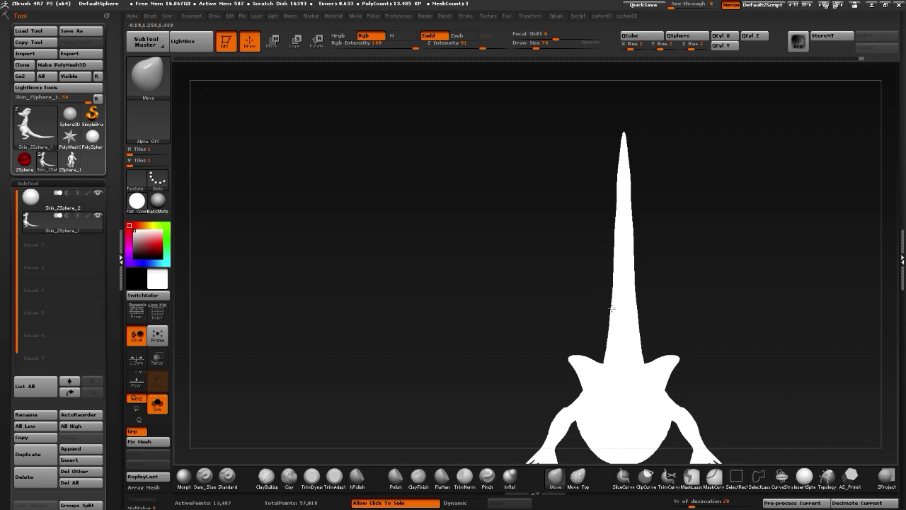
drag(610, 256, 494, 242)
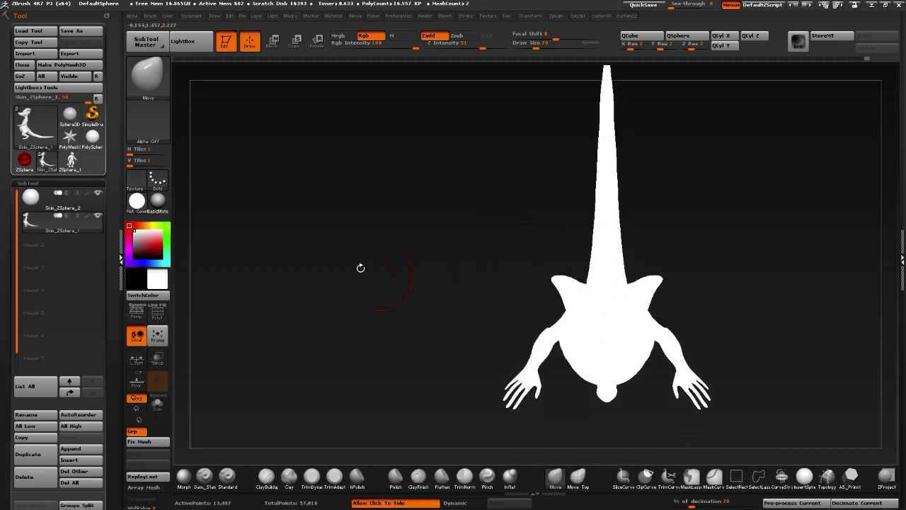
Return the creature to the BasicMaterial and raise its mesh by one subdivision level
click(159, 212)
mouse_move(344, 317)
mouse_down()
mouse_move(362, 210)
mouse_move(311, 308)
mouse_move(393, 275)
mouse_move(354, 312)
mouse_move(356, 296)
mouse_move(376, 309)
mouse_move(369, 315)
mouse_up()
key(1)
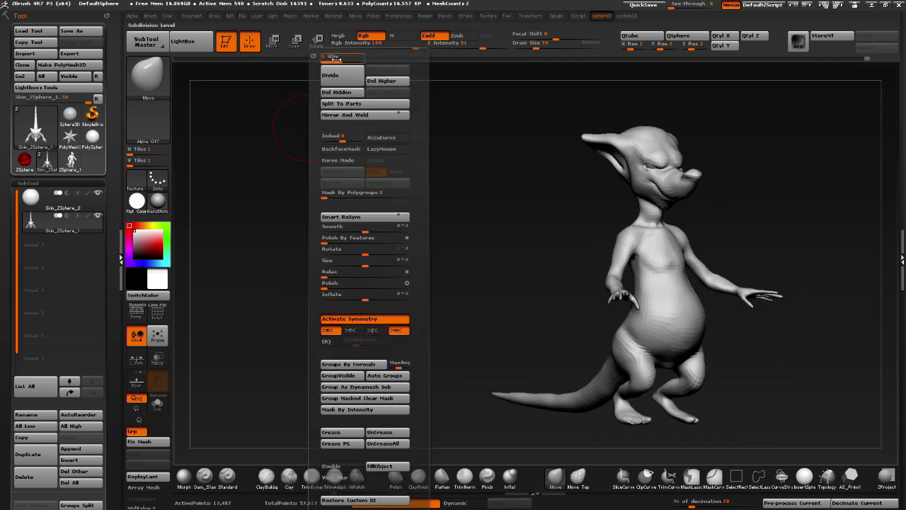
drag(336, 59, 379, 59)
Reshape the creature's ears and the back of the head with the Move brush from several angles
alt+drag(538, 234, 484, 276)
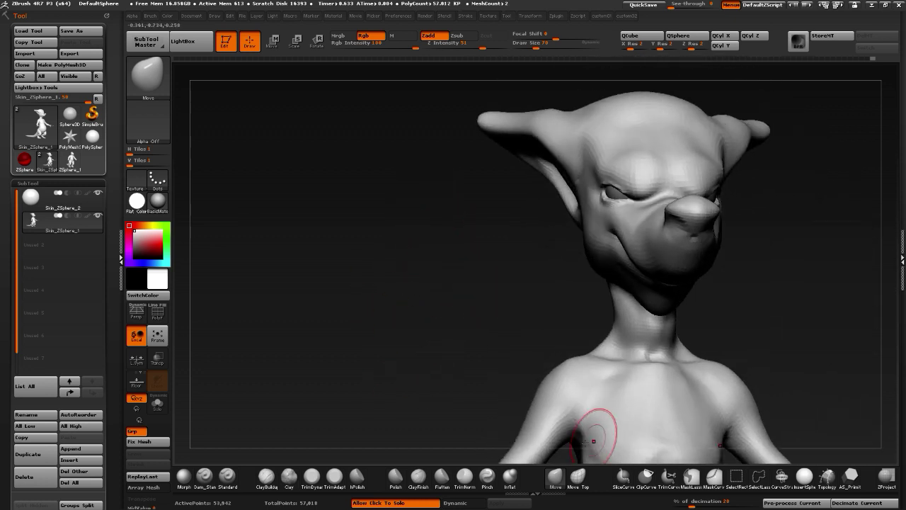
key(])
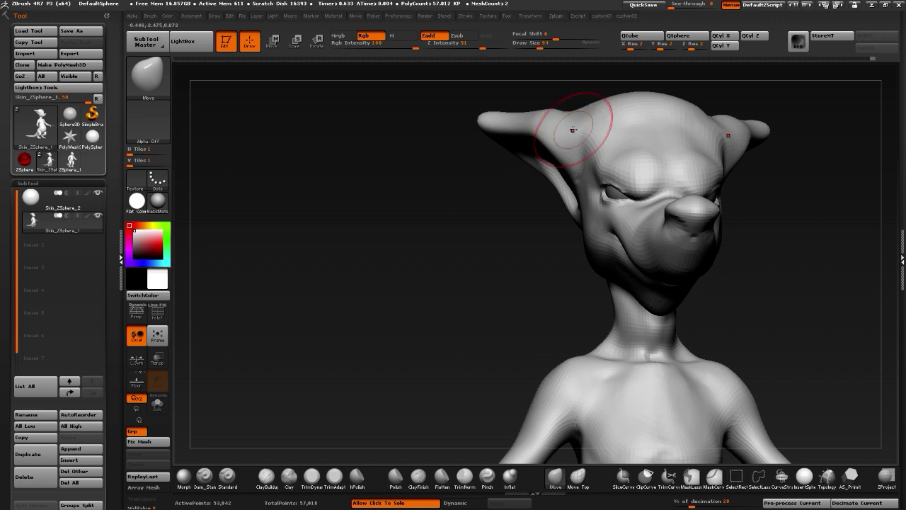
alt+drag(465, 146, 534, 265)
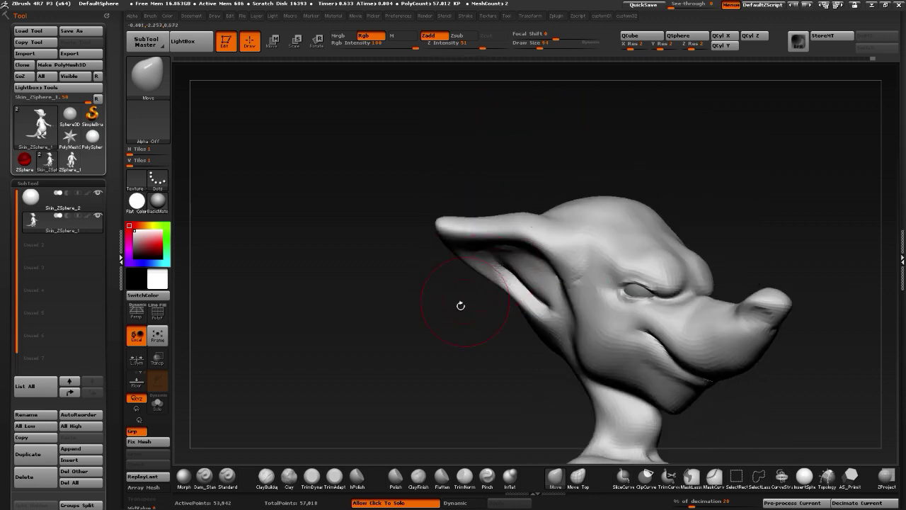
drag(461, 305, 481, 299)
drag(340, 311, 414, 306)
key([)
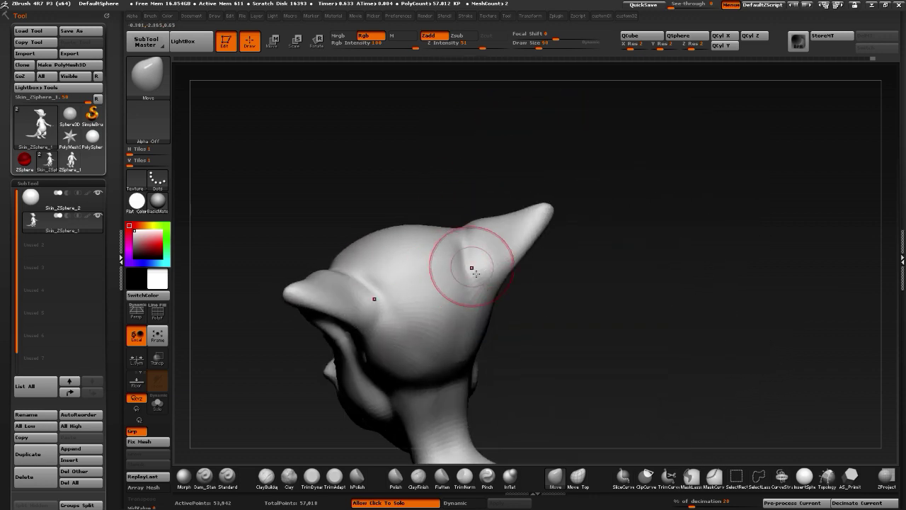
mouse_move(495, 315)
mouse_down()
mouse_move(539, 325)
mouse_move(486, 293)
mouse_up()
mouse_move(575, 291)
mouse_down()
mouse_move(467, 333)
mouse_move(379, 417)
mouse_move(464, 398)
mouse_move(440, 370)
mouse_move(546, 323)
mouse_up()
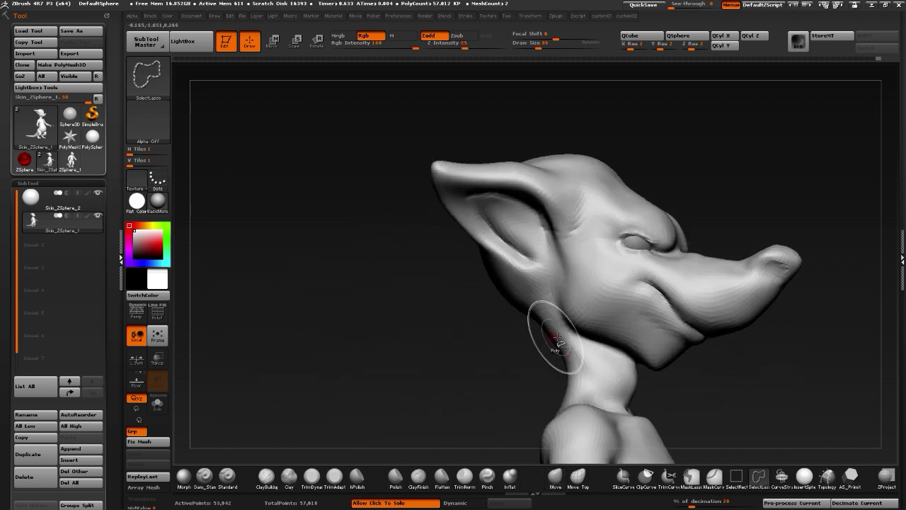
Divide the whole creature mesh once more and isolate the head and neck for detailing
ctrl+shift+click(590, 354)
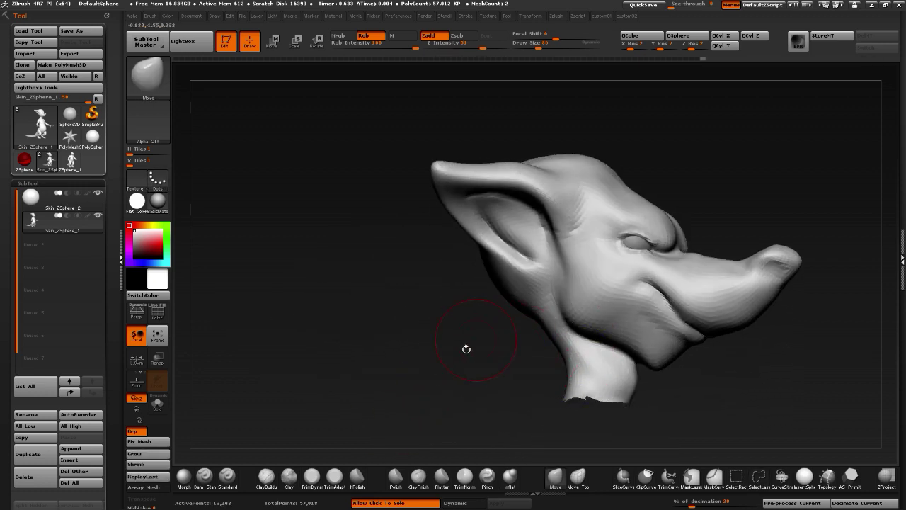
mouse_move(465, 348)
mouse_down()
mouse_move(469, 339)
mouse_move(405, 344)
mouse_move(428, 324)
mouse_move(370, 319)
mouse_move(408, 340)
mouse_move(346, 299)
mouse_move(343, 318)
mouse_up()
key(1)
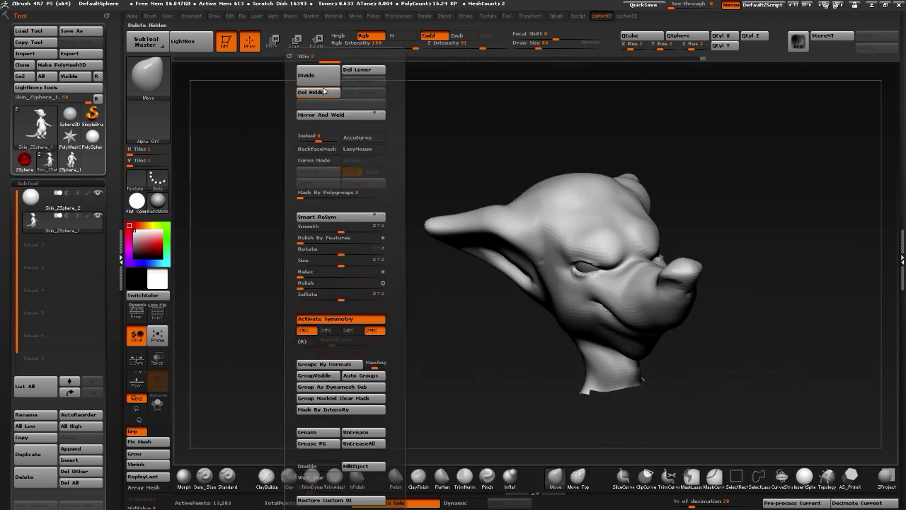
ctrl+shift+click(440, 341)
key(1)
click(364, 80)
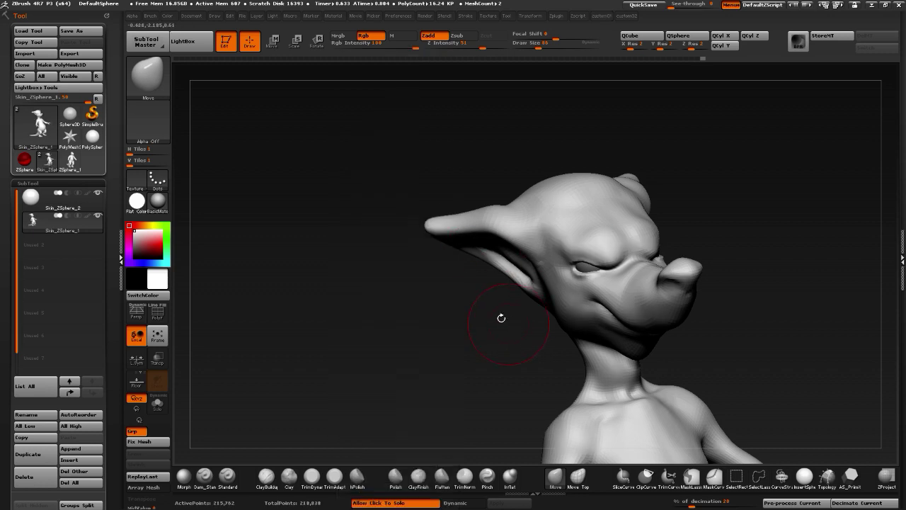
mouse_move(448, 302)
mouse_down()
mouse_move(463, 307)
mouse_move(475, 333)
mouse_move(477, 319)
mouse_move(519, 368)
mouse_move(576, 308)
mouse_up()
ctrl+shift+click(577, 307)
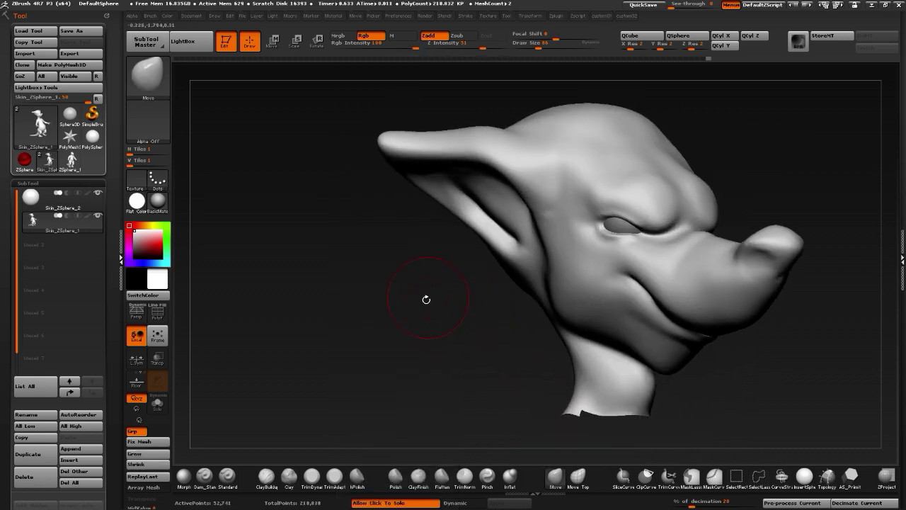
Adjust the eyelids around the eye opening with the Move Topological brush, working from several angles
click(578, 479)
alt+drag(433, 372, 400, 378)
drag(638, 214, 629, 202)
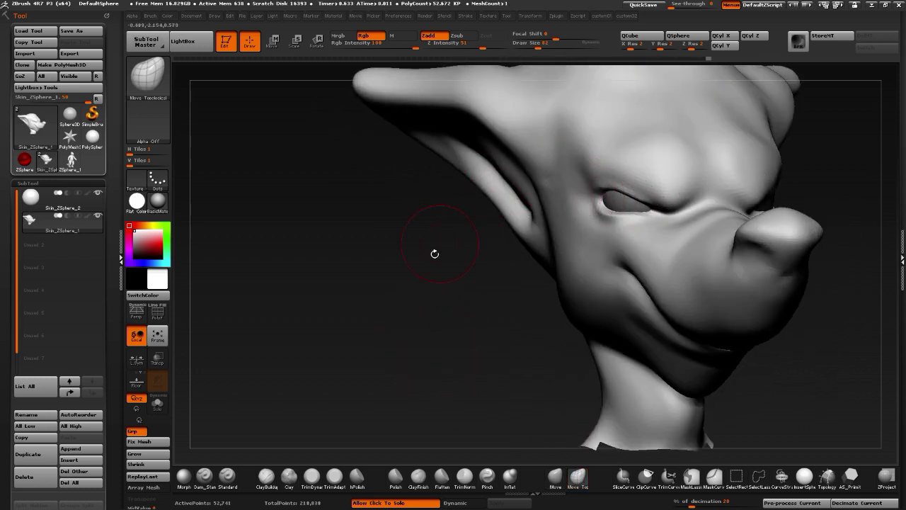
drag(435, 253, 634, 185)
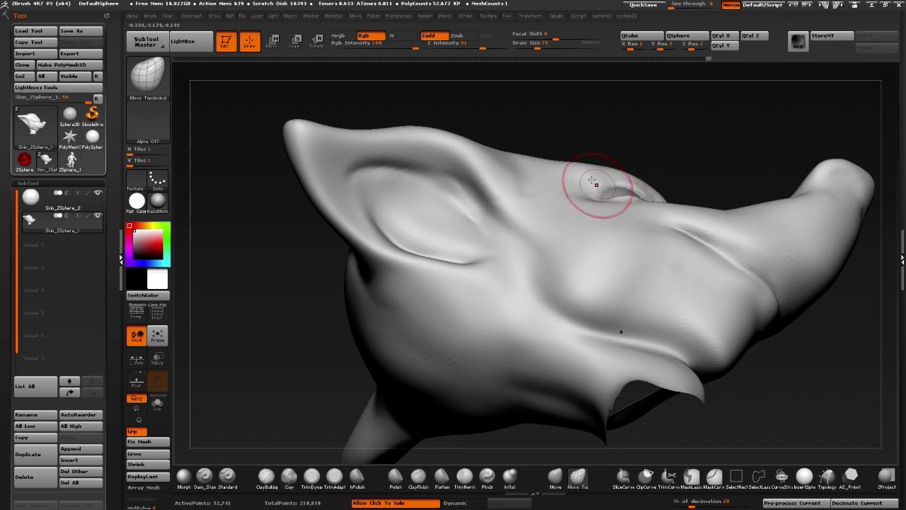
key(XF86AudioPlay)
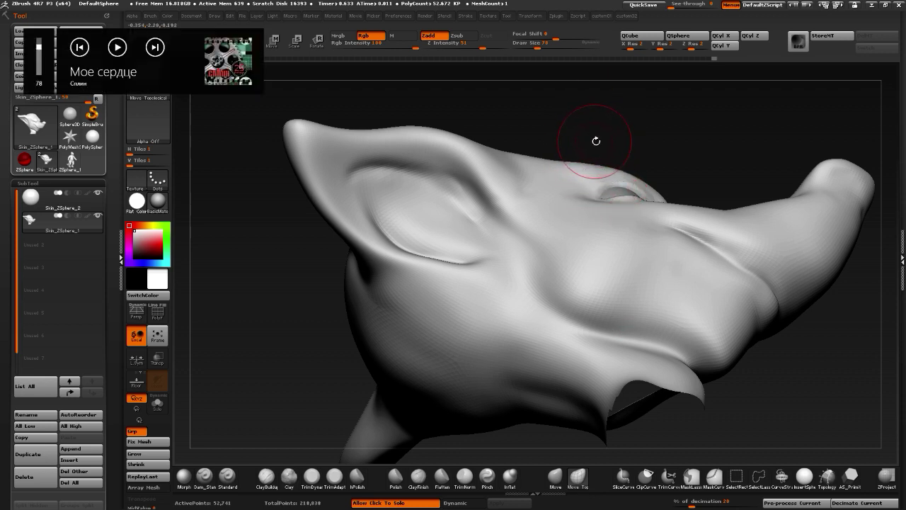
drag(593, 141, 552, 267)
drag(509, 368, 426, 332)
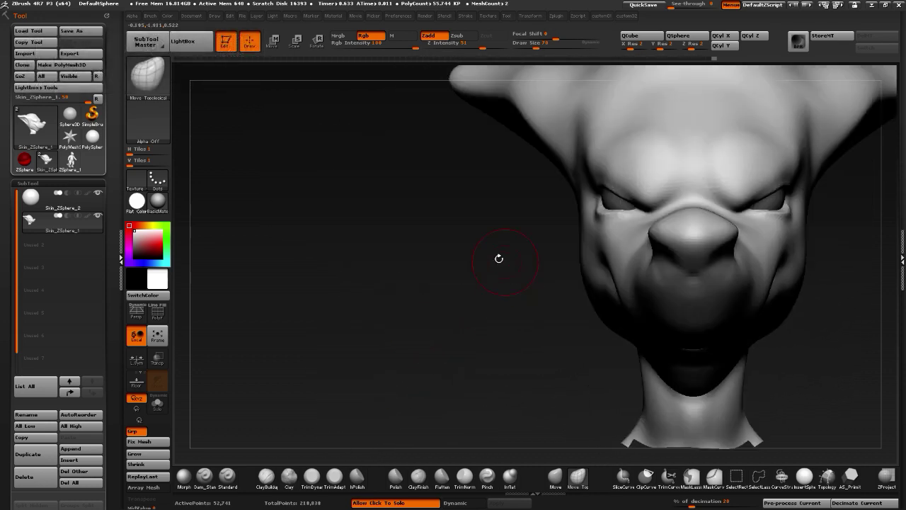
Mask the area under the eye, reshape the lower eyelid with the mask inverted, and move the upper eyelid with the mask flipped back
mouse_move(499, 259)
mouse_down()
mouse_move(570, 224)
mouse_move(539, 237)
mouse_up()
ctrl+click(420, 310)
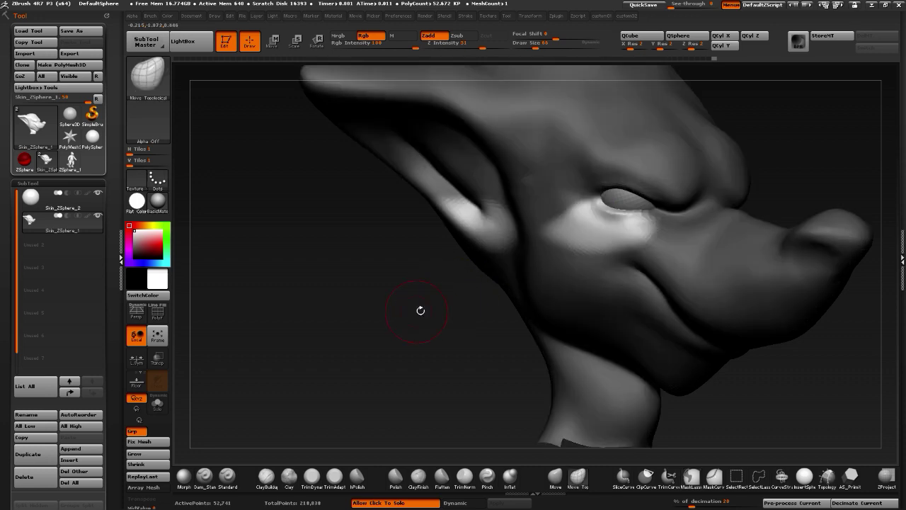
drag(421, 310, 444, 319)
ctrl+click(430, 309)
click(556, 483)
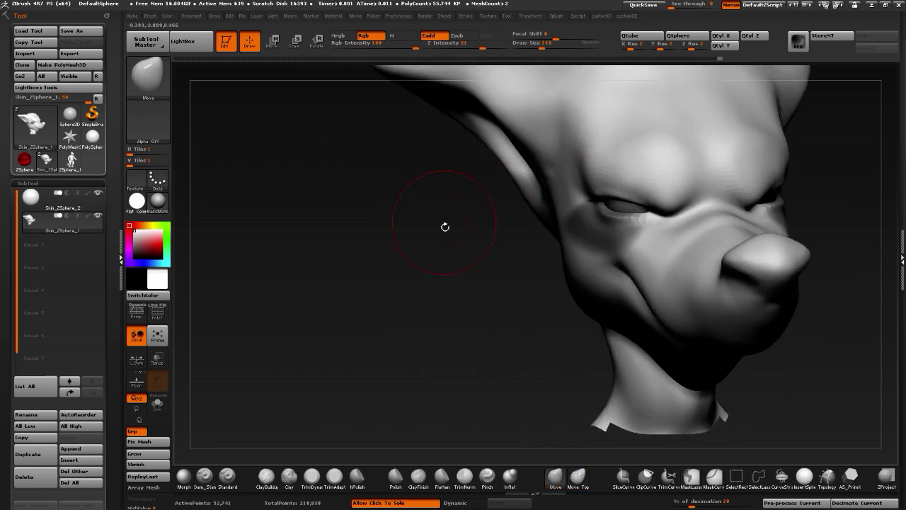
drag(444, 226, 619, 201)
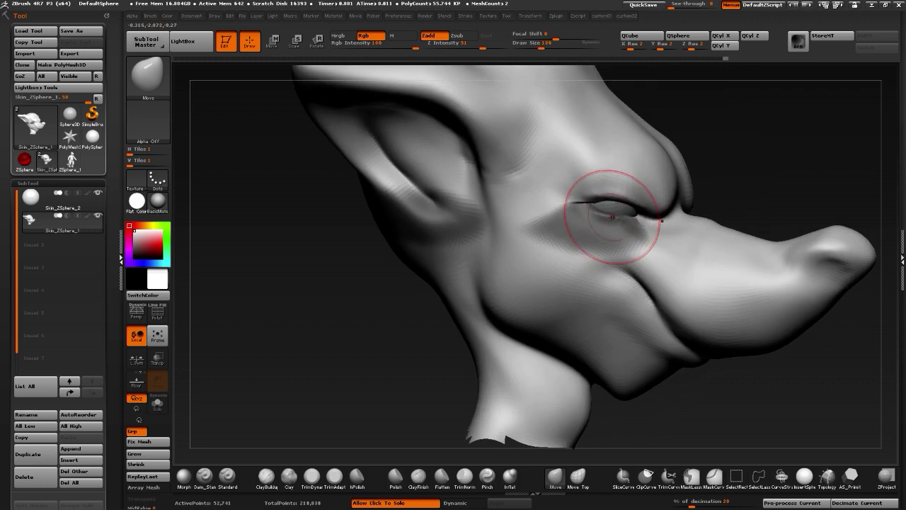
Refine the cheek below the eye and the upper lid with the Move brush, inverting the mask between them, and clear it
drag(441, 303, 559, 249)
ctrl+click(429, 315)
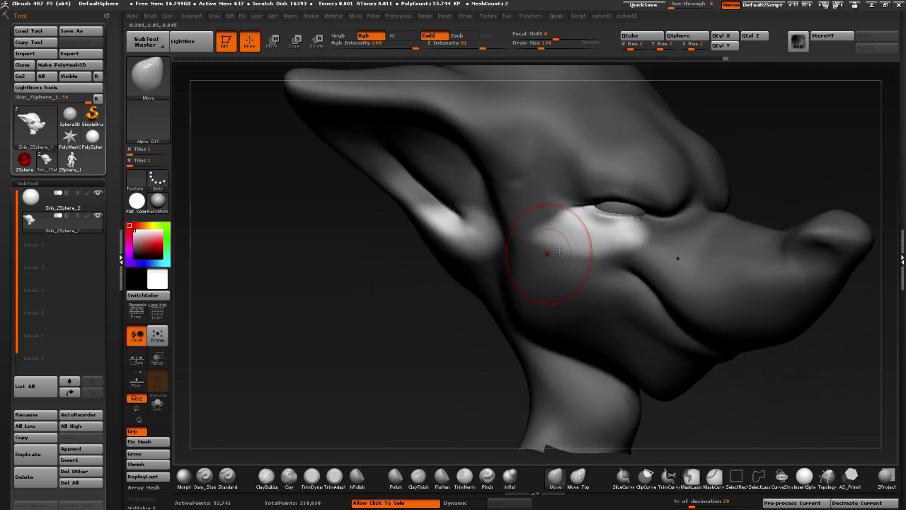
drag(374, 285, 470, 248)
ctrl+click(393, 301)
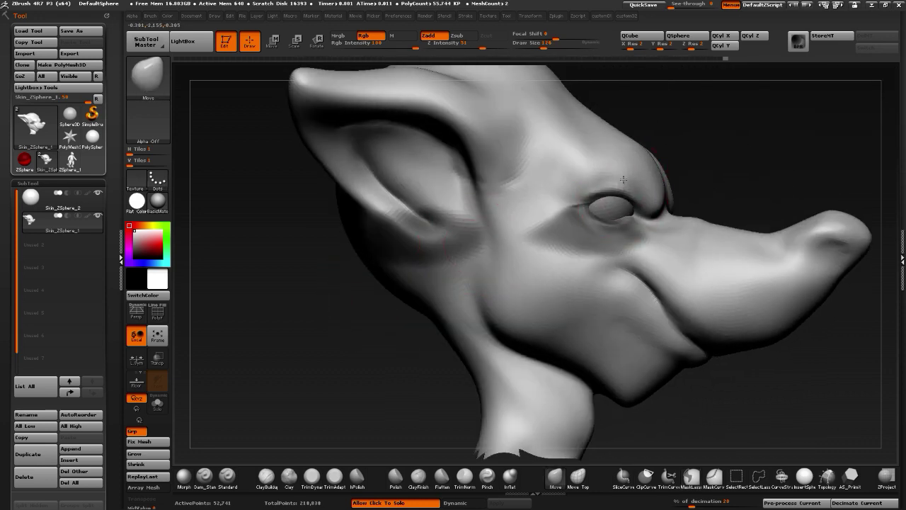
drag(724, 392, 648, 391)
drag(649, 184, 652, 193)
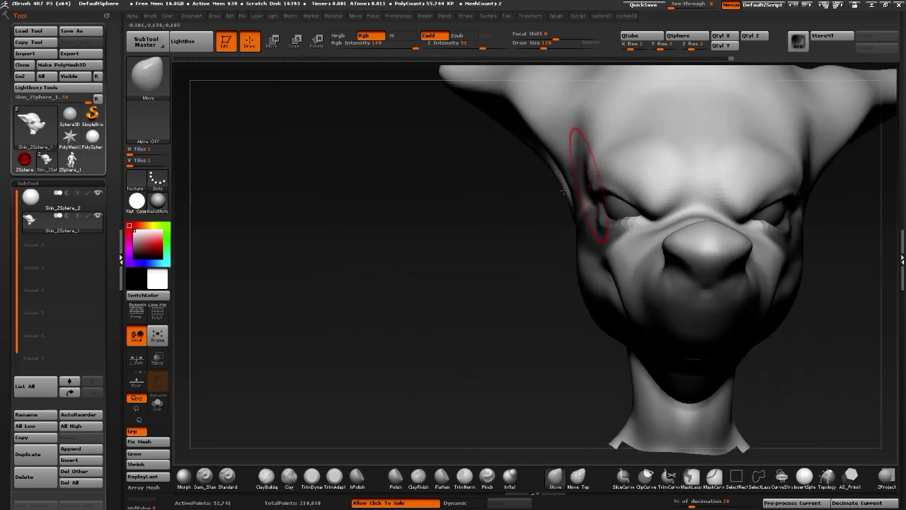
ctrl+click(494, 233)
mouse_move(493, 233)
mouse_down()
mouse_move(531, 239)
mouse_move(476, 261)
mouse_up()
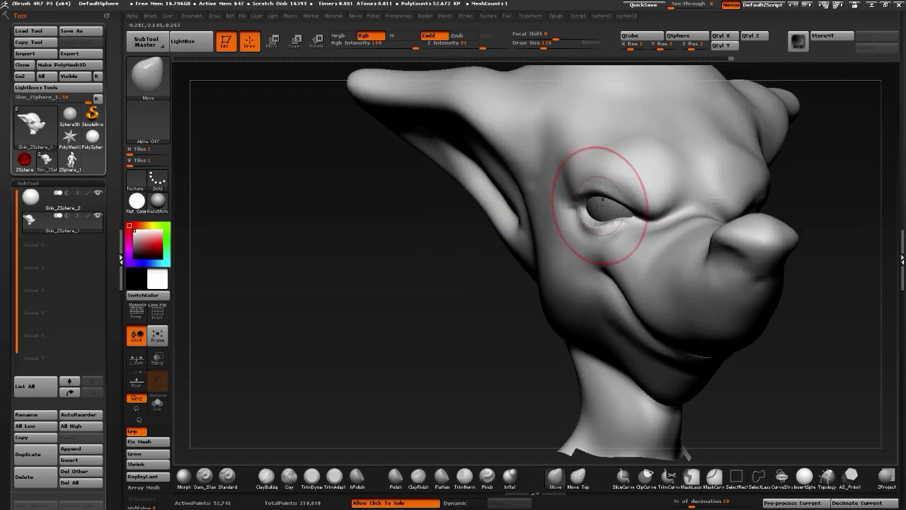
Scale the eyeball subtool with a Transpose line from the eye and return to the head mesh with the Move brush
alt+click(597, 210)
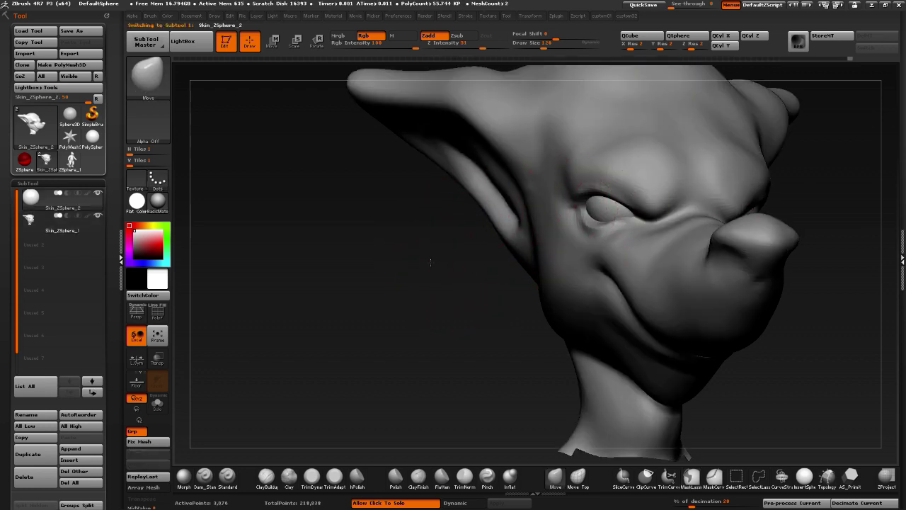
drag(431, 261, 320, 71)
key(e)
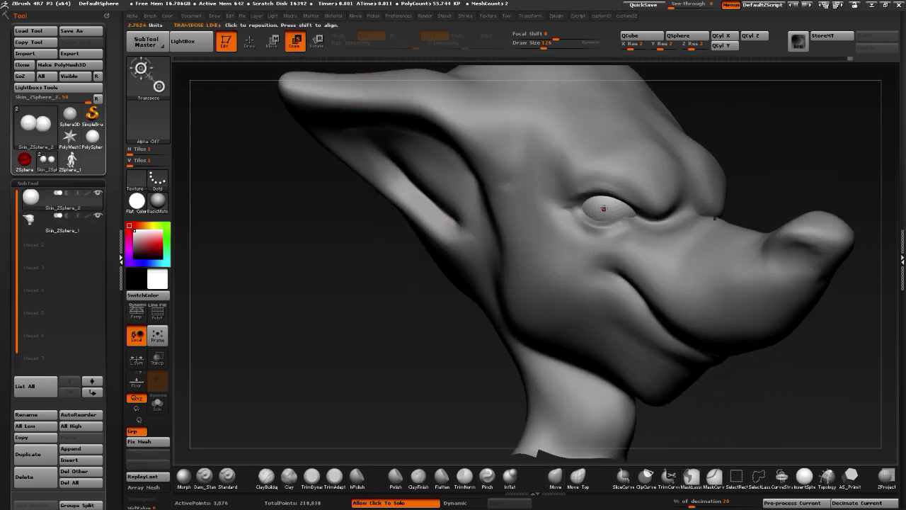
mouse_move(604, 209)
mouse_down()
mouse_move(529, 338)
mouse_move(409, 397)
mouse_move(530, 380)
mouse_move(656, 377)
mouse_up()
drag(356, 243, 358, 243)
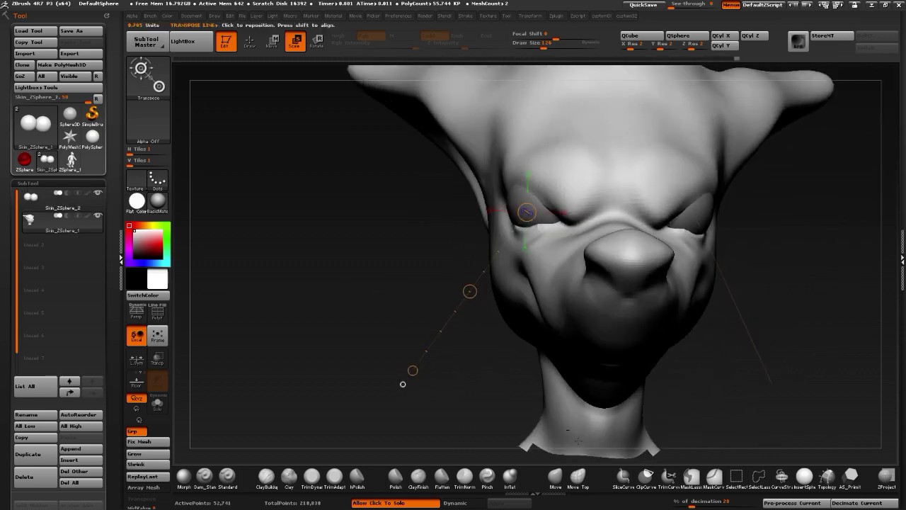
click(555, 475)
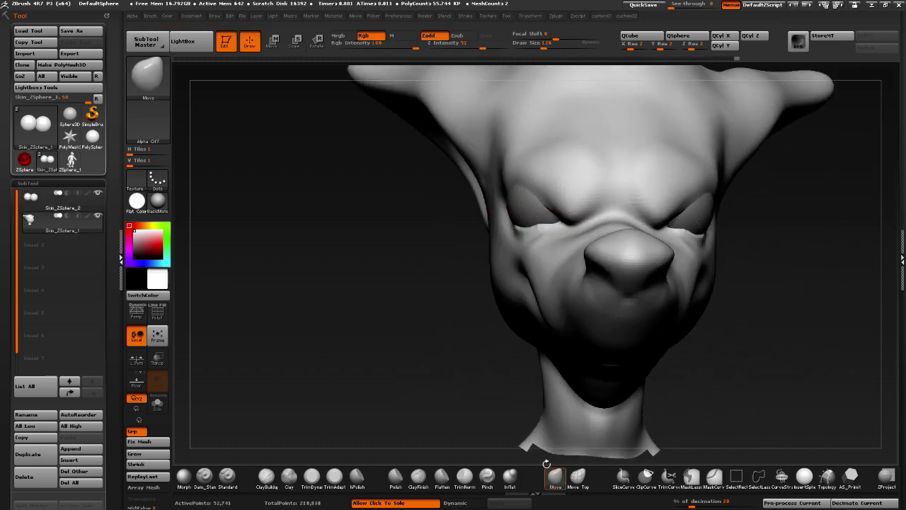
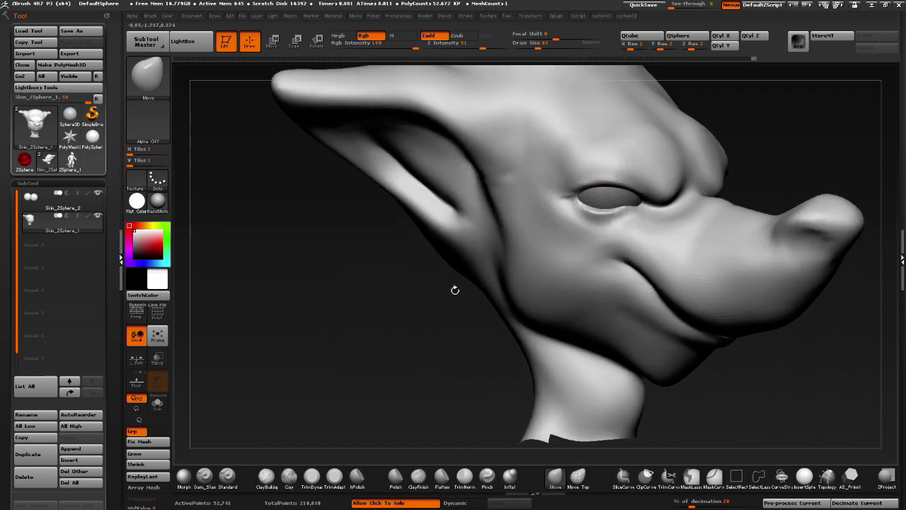
Lasso-mask the upper eyelid and brow area and soften the mask's edge, keeping that area protected
key(ctrl)
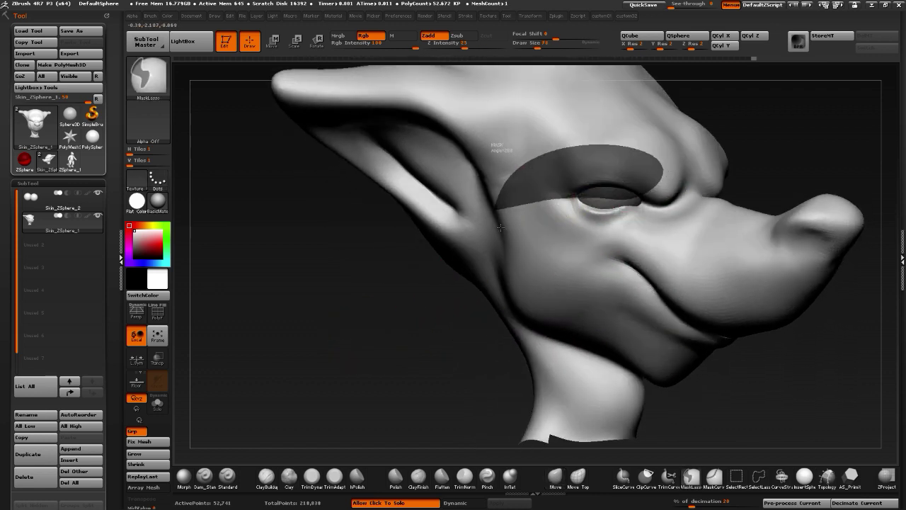
ctrl+drag(501, 227, 506, 235)
ctrl+click(418, 286)
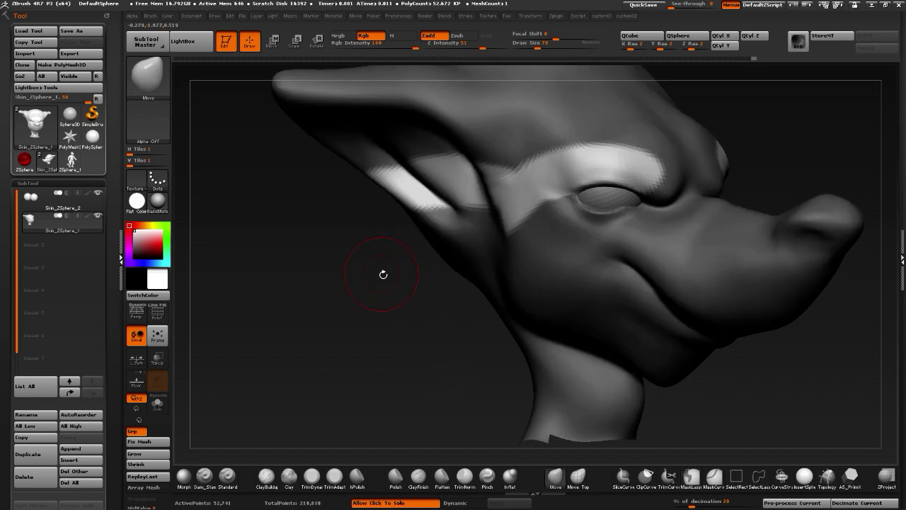
ctrl+click(552, 245)
ctrl+click(495, 368)
drag(523, 382, 487, 395)
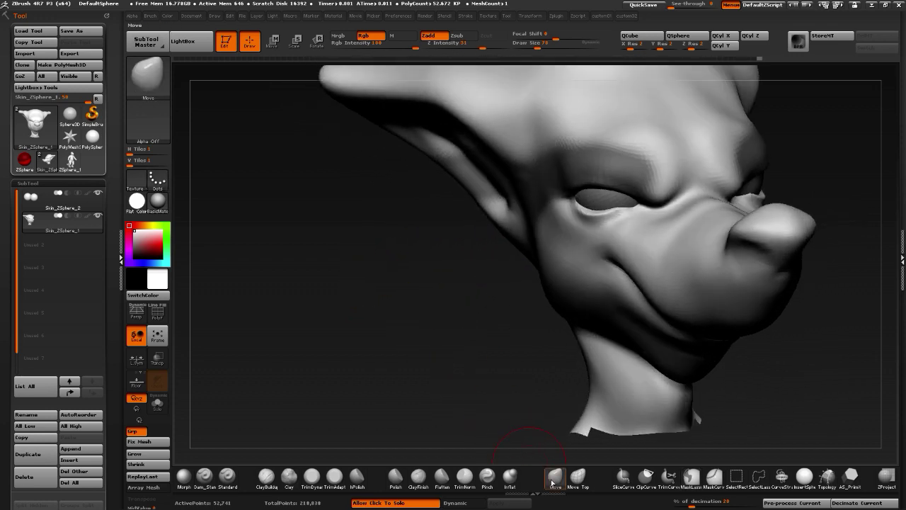
Reshape the lower eyelid and eye corners against the masked upper lid with the Move brush, and clear the mask
click(552, 482)
mouse_move(347, 158)
mouse_down()
mouse_move(347, 186)
mouse_move(485, 235)
mouse_move(584, 205)
mouse_up()
drag(443, 293, 610, 214)
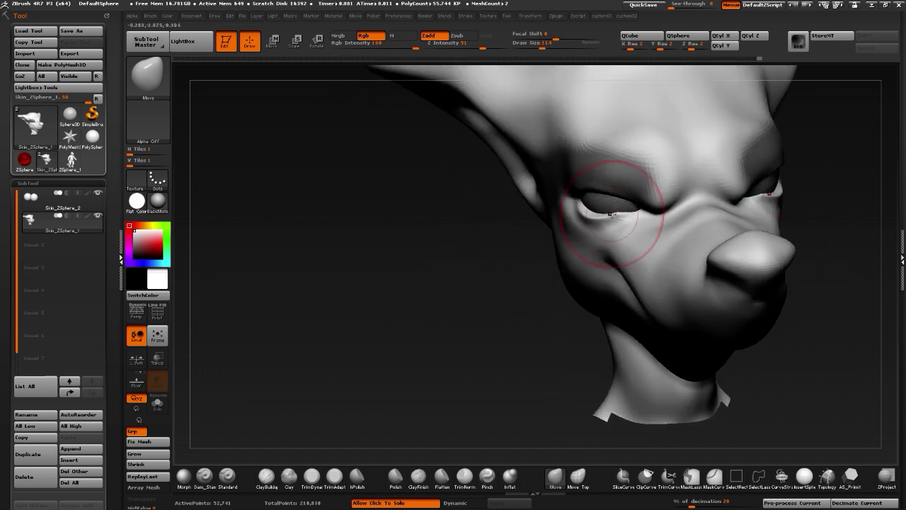
drag(434, 252, 550, 217)
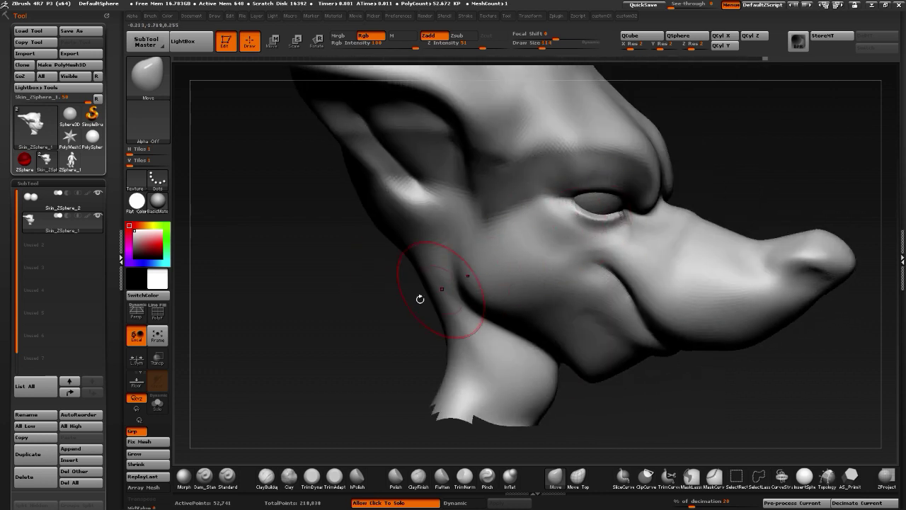
drag(420, 299, 633, 230)
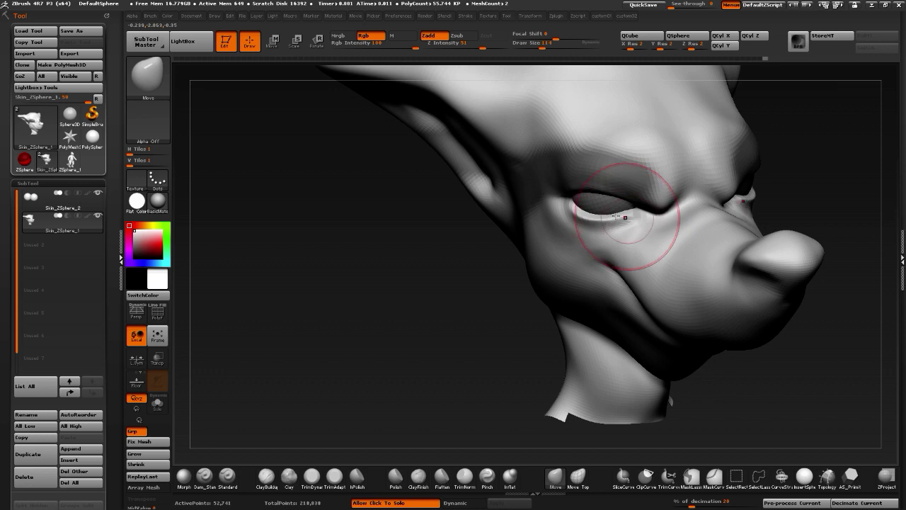
drag(441, 273, 673, 204)
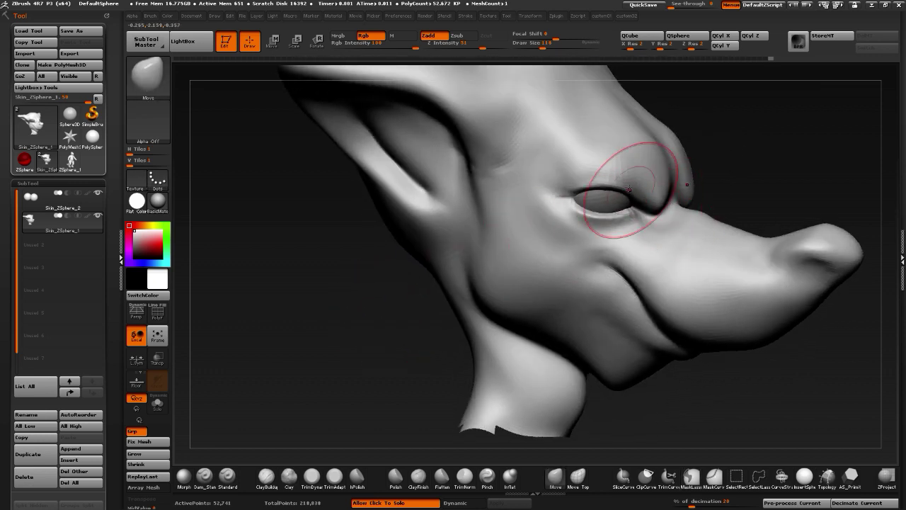
Build up the inner brow above the eye with small Clay brush strokes, undoing and redoing the first stroke
mouse_move(368, 293)
alt+mouse_down()
mouse_move(376, 291)
mouse_move(375, 327)
mouse_move(410, 337)
alt+mouse_up()
click(289, 482)
mouse_move(322, 382)
alt+mouse_down()
mouse_move(337, 354)
mouse_move(598, 199)
alt+mouse_up()
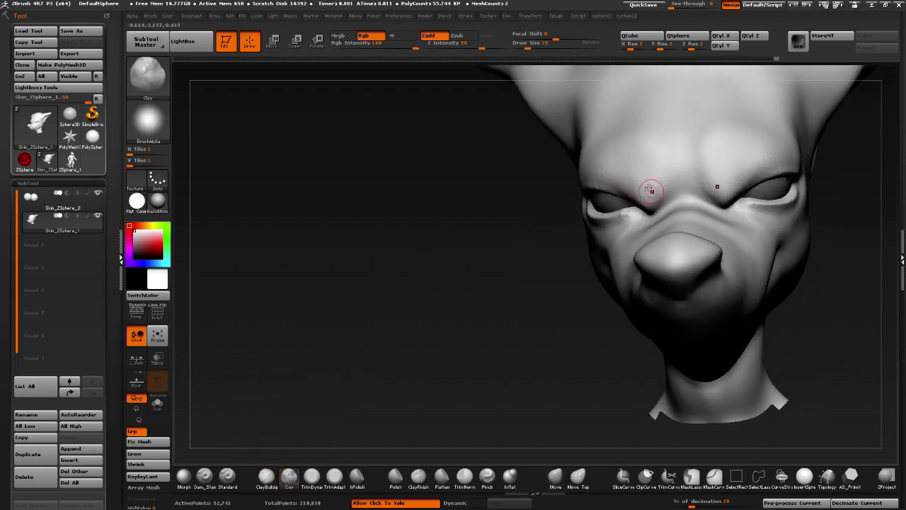
drag(659, 195, 664, 199)
key(ctrl+z)
drag(653, 179, 666, 200)
mouse_move(496, 170)
mouse_down()
mouse_move(639, 184)
mouse_move(622, 198)
mouse_up()
drag(427, 303, 460, 302)
Sculpt the bridge and side of the snout with the Clay brush and smooth the strokes
drag(375, 304, 361, 446)
drag(640, 249, 712, 196)
drag(658, 272, 666, 268)
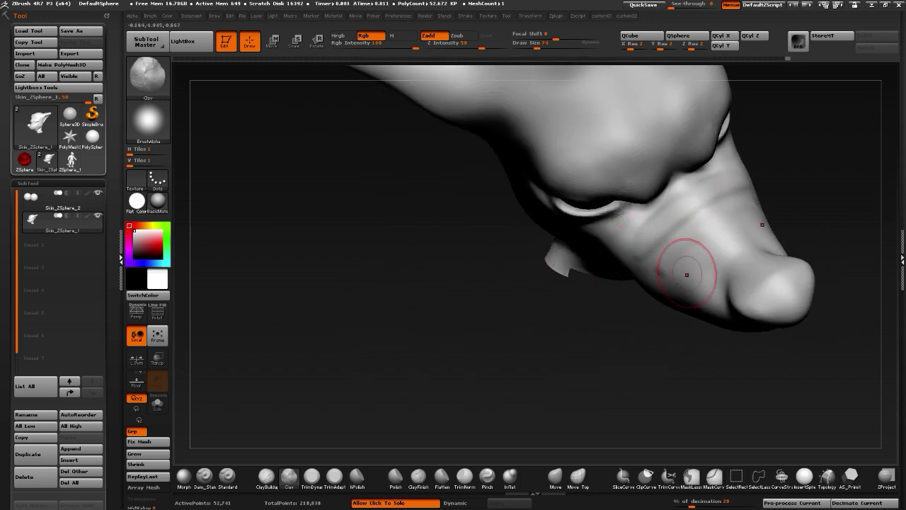
mouse_move(580, 363)
mouse_down()
mouse_move(577, 337)
mouse_move(596, 282)
mouse_up()
shift+drag(649, 273, 658, 264)
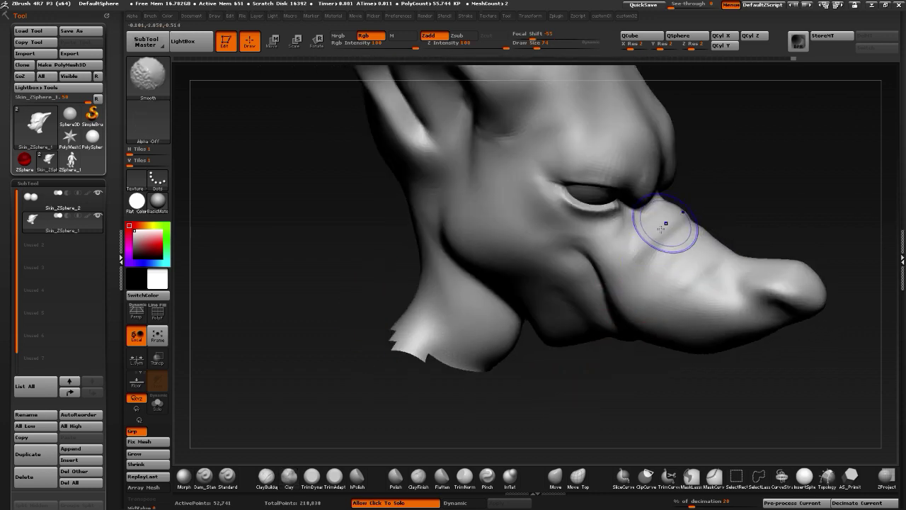
Add soft wrinkle folds across the bridge and side of the snout with the Clay brush, and smooth them
drag(764, 374, 701, 355)
mouse_move(410, 268)
mouse_down()
mouse_move(404, 326)
mouse_move(375, 324)
mouse_up()
key(bracketright)
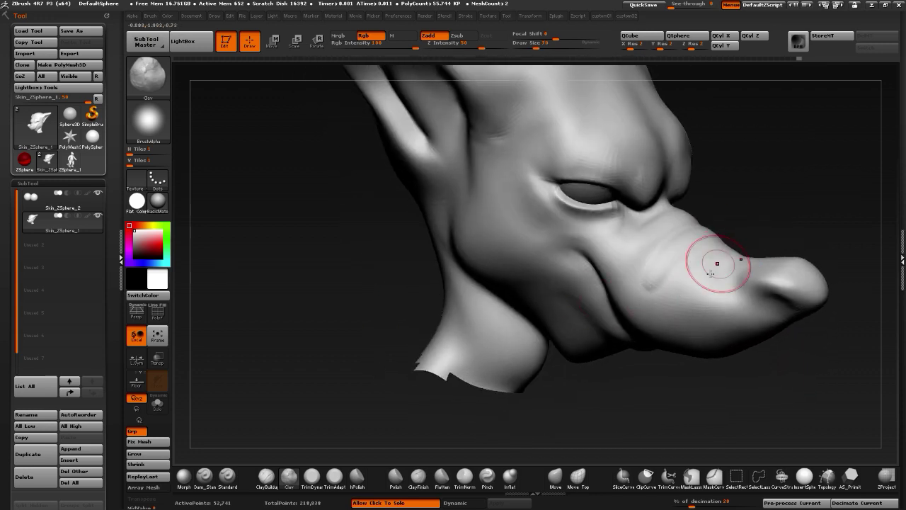
shift+drag(642, 295, 649, 299)
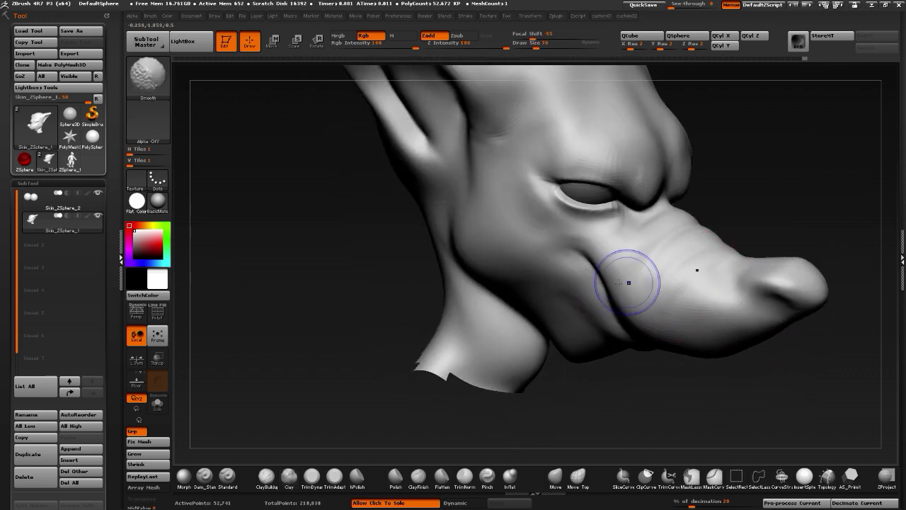
Carve a centre groove along the snout's front from nose to upper lip with the Dam Standard brush, redoing the first stroke and smoothing it
mouse_move(453, 396)
mouse_down()
mouse_move(418, 368)
mouse_move(447, 330)
mouse_move(516, 335)
mouse_move(457, 337)
mouse_up()
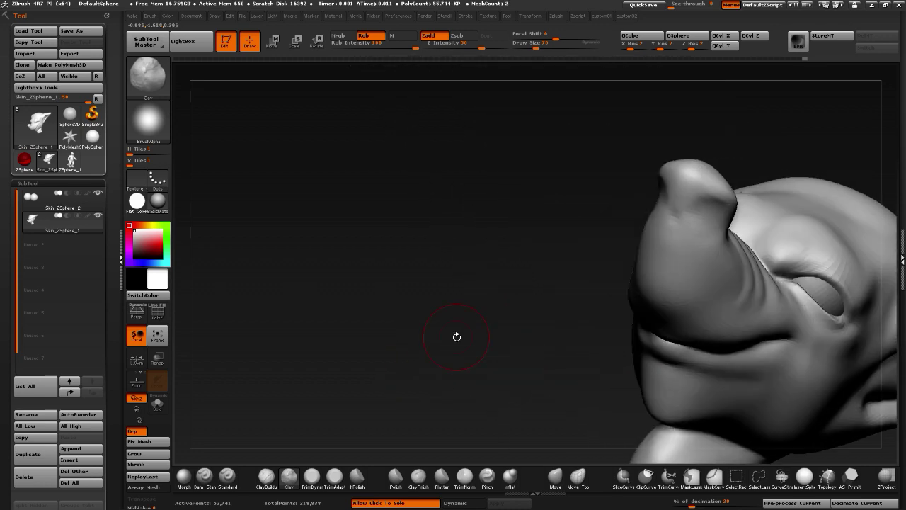
click(184, 480)
click(206, 481)
mouse_move(387, 414)
mouse_down()
mouse_move(411, 396)
mouse_move(474, 211)
mouse_move(463, 276)
mouse_up()
key(space)
drag(382, 190, 297, 195)
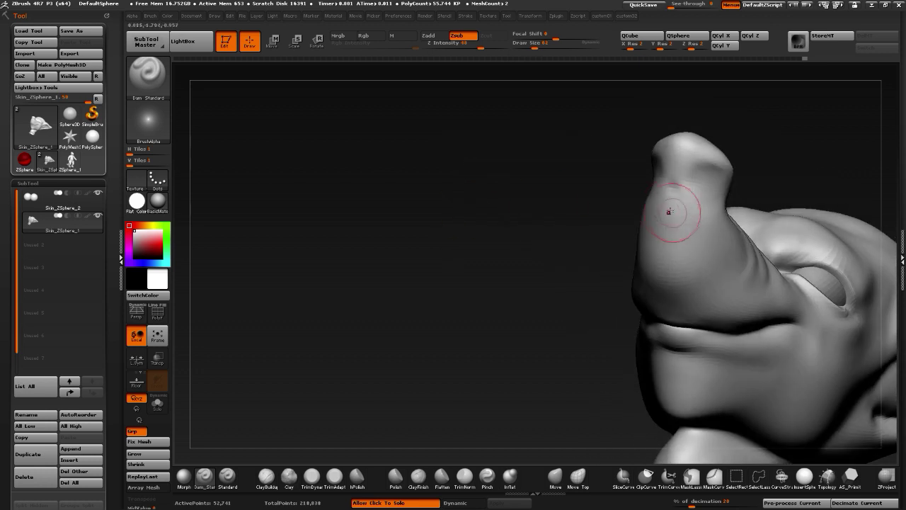
drag(591, 274, 654, 248)
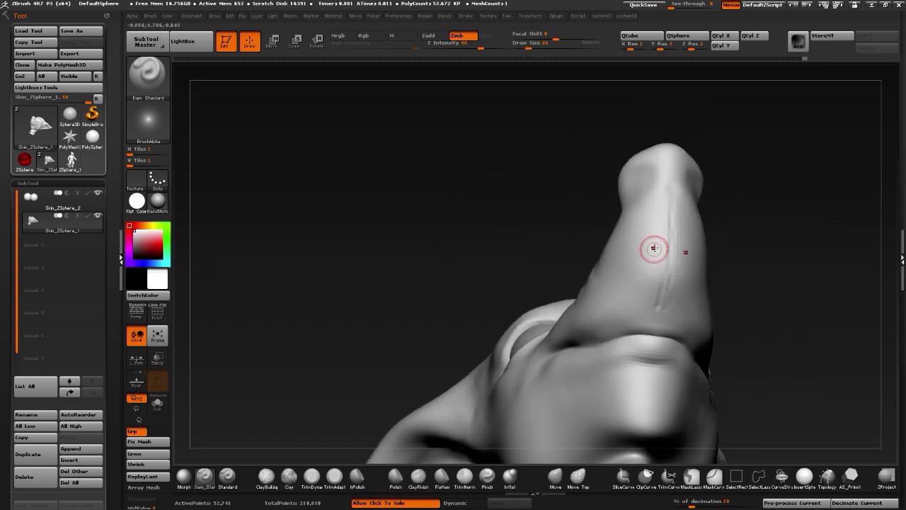
drag(671, 184, 660, 315)
key(ctrl+z)
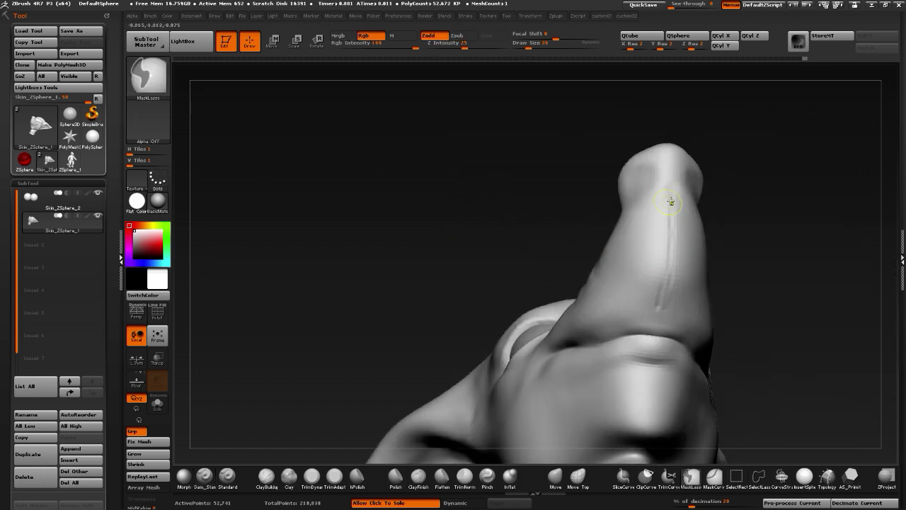
drag(673, 186, 660, 315)
drag(599, 252, 565, 240)
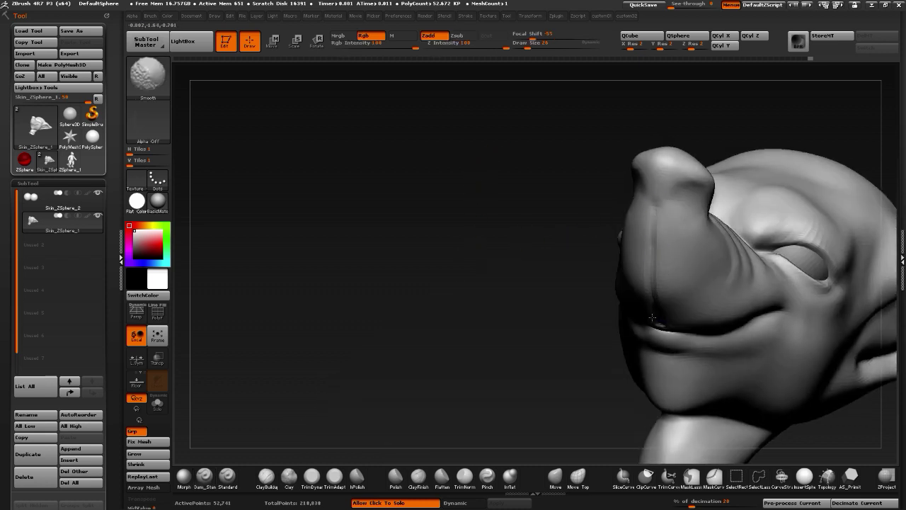
Carve the nostril openings deeper with the Dam Standard brush and smooth their rims
mouse_move(614, 177)
mouse_down()
mouse_move(485, 203)
mouse_move(521, 233)
mouse_move(620, 190)
mouse_up()
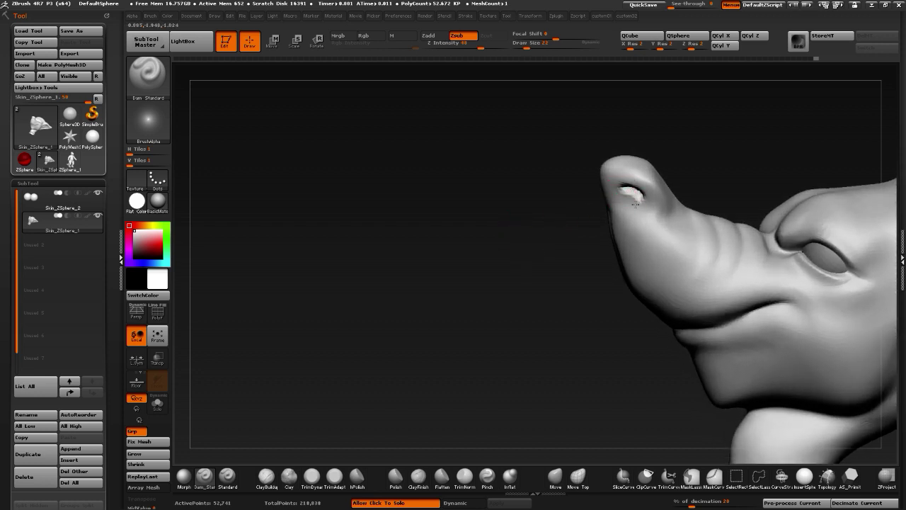
key(shift)
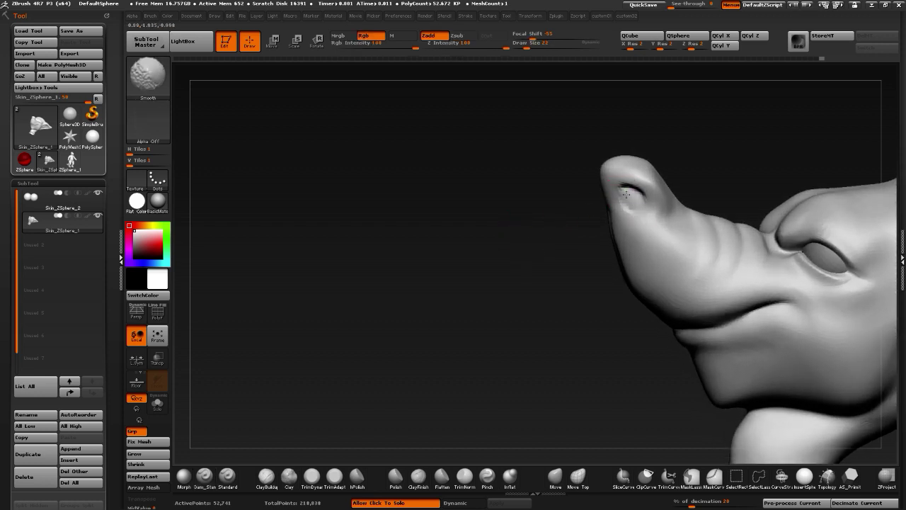
mouse_move(577, 184)
mouse_down()
mouse_move(626, 203)
mouse_move(583, 211)
mouse_move(668, 190)
mouse_up()
key(shift)
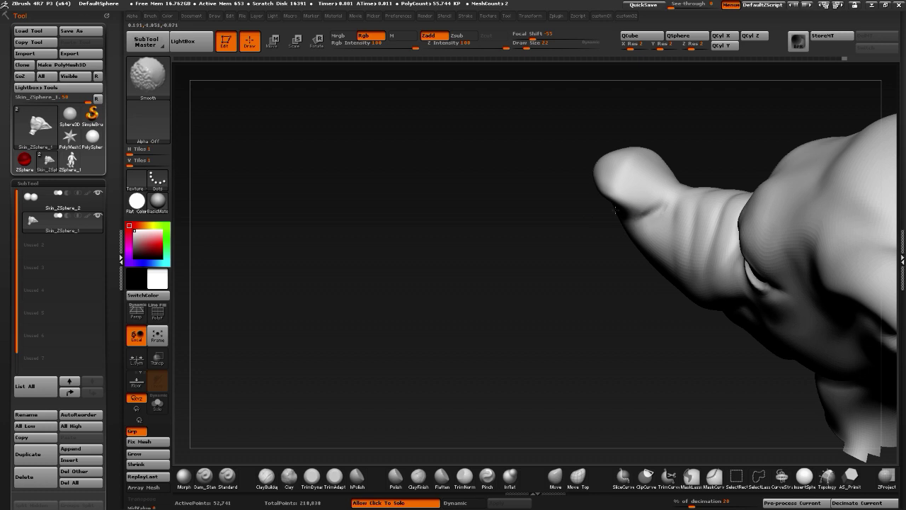
Adjust the snout's side contour with the Move brush and isolate the head mesh
mouse_move(517, 271)
mouse_down()
mouse_move(515, 262)
mouse_move(516, 335)
mouse_move(552, 344)
mouse_up()
click(555, 478)
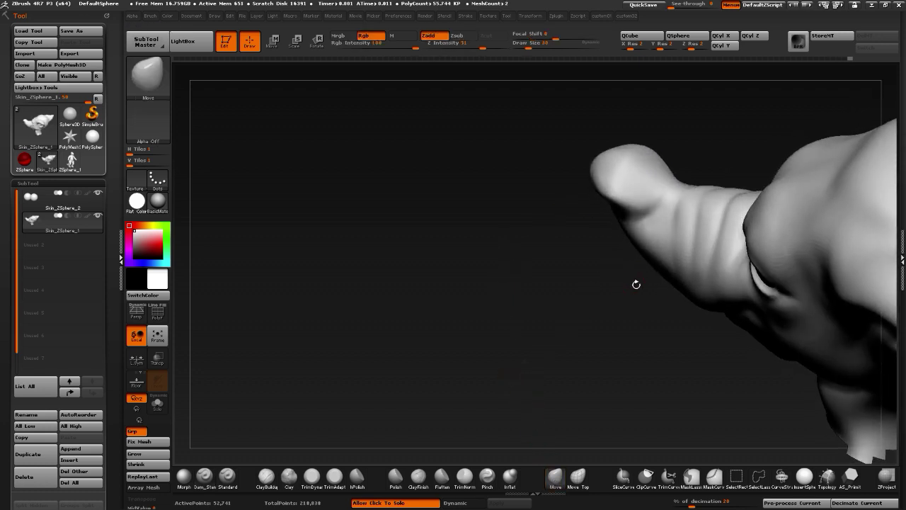
key(])
drag(657, 276, 657, 286)
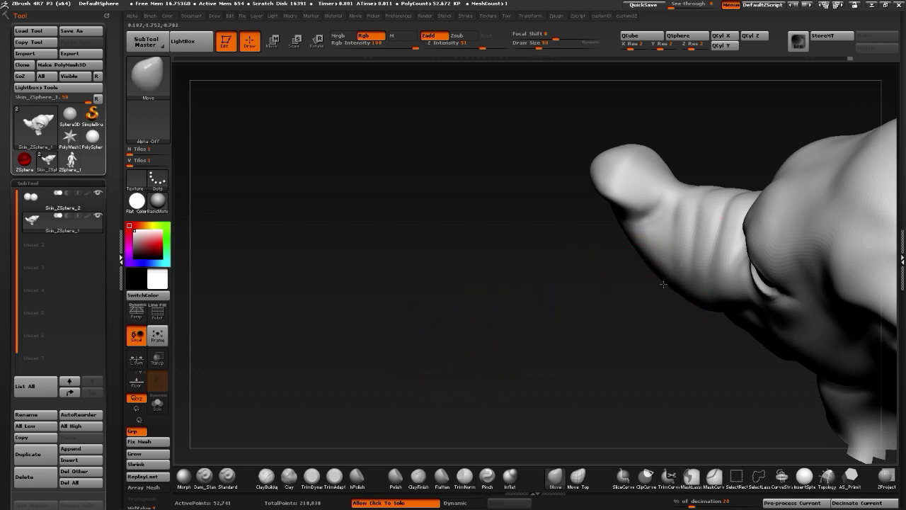
mouse_move(541, 303)
mouse_down()
mouse_move(370, 247)
mouse_move(397, 229)
mouse_move(425, 284)
mouse_move(538, 290)
mouse_move(402, 305)
mouse_move(418, 346)
mouse_move(591, 356)
mouse_move(439, 372)
mouse_move(417, 366)
mouse_move(488, 363)
mouse_move(596, 315)
mouse_move(581, 300)
mouse_up()
key(bracketleft)
mouse_move(458, 333)
mouse_down()
mouse_move(463, 371)
mouse_move(373, 365)
mouse_up()
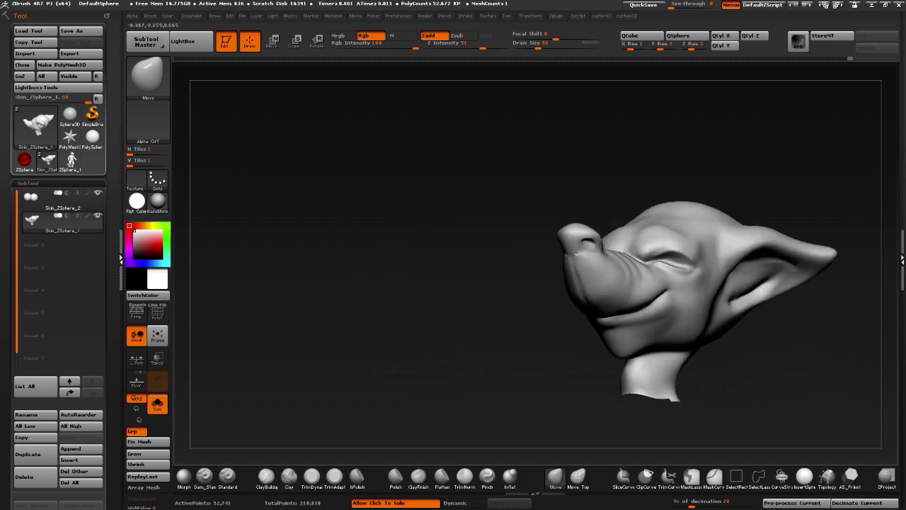
Carve shallow creases around the cheek and mouth corner with the Dam Standard brush at Z intensity 17
drag(460, 374, 556, 350)
drag(593, 324, 589, 319)
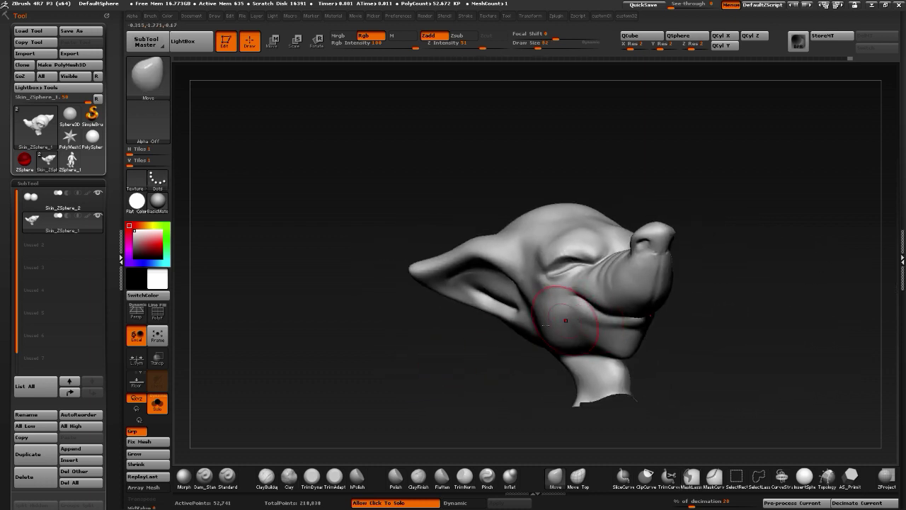
mouse_move(496, 337)
mouse_down()
mouse_move(374, 364)
mouse_move(264, 441)
mouse_up()
click(204, 477)
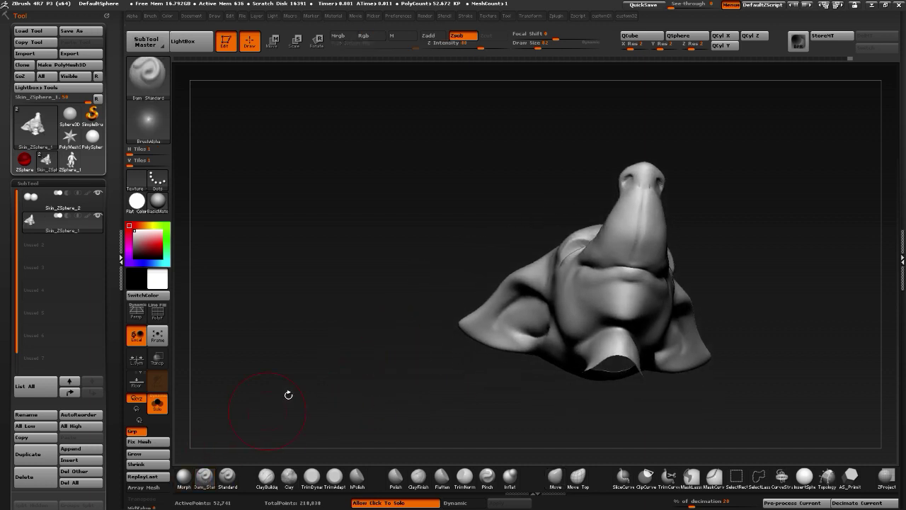
mouse_move(287, 394)
mouse_down()
mouse_move(368, 384)
mouse_move(386, 245)
mouse_up()
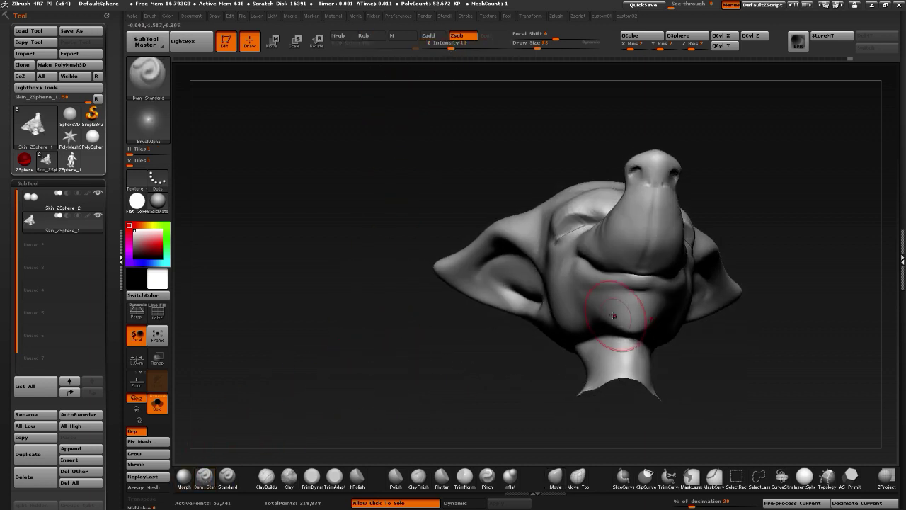
mouse_move(419, 297)
mouse_down()
mouse_move(407, 340)
mouse_move(418, 328)
mouse_move(460, 47)
mouse_up()
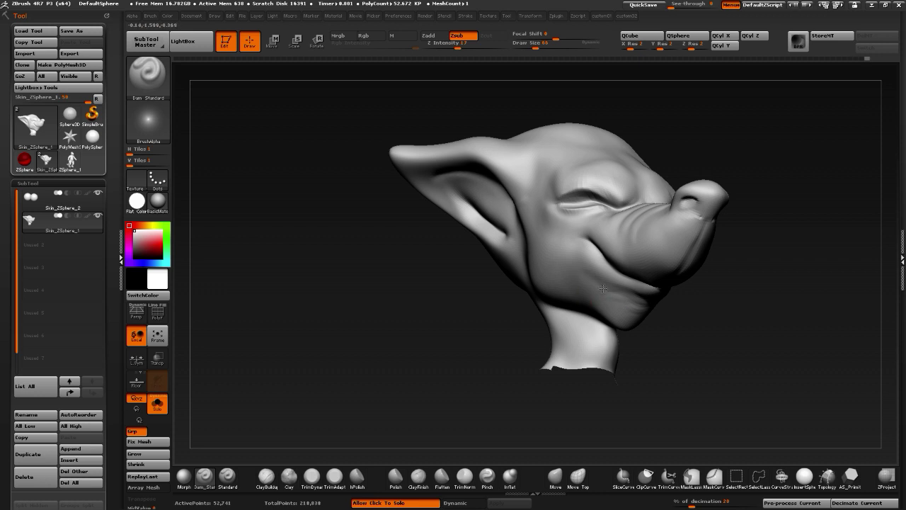
drag(592, 287, 526, 257)
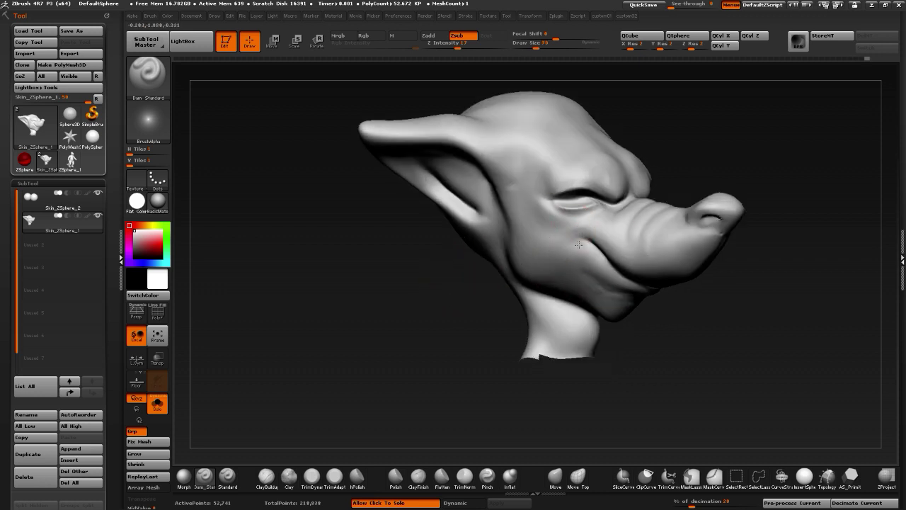
Mask the cheek beneath the mouth corner and toggle the mask's inversion
mouse_move(442, 284)
mouse_down()
mouse_move(411, 298)
mouse_move(423, 295)
mouse_up()
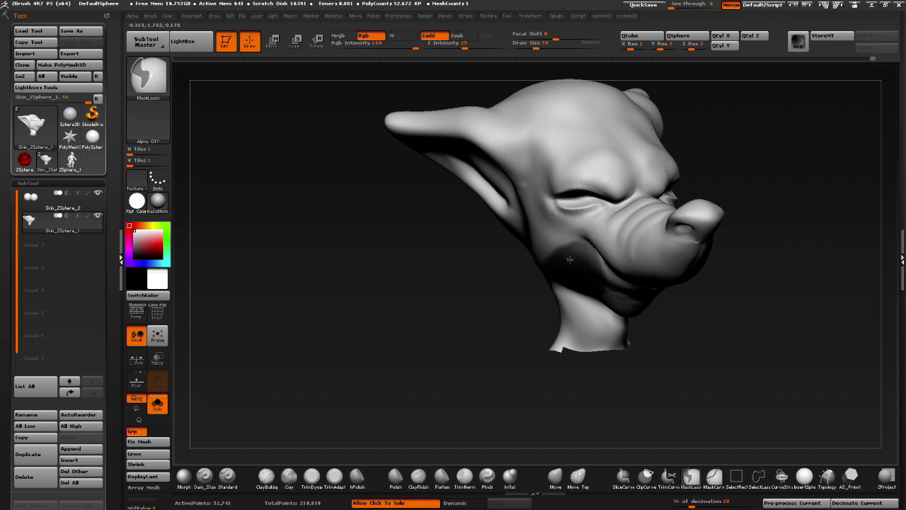
drag(446, 305, 429, 309)
ctrl+click(420, 349)
drag(420, 349, 494, 433)
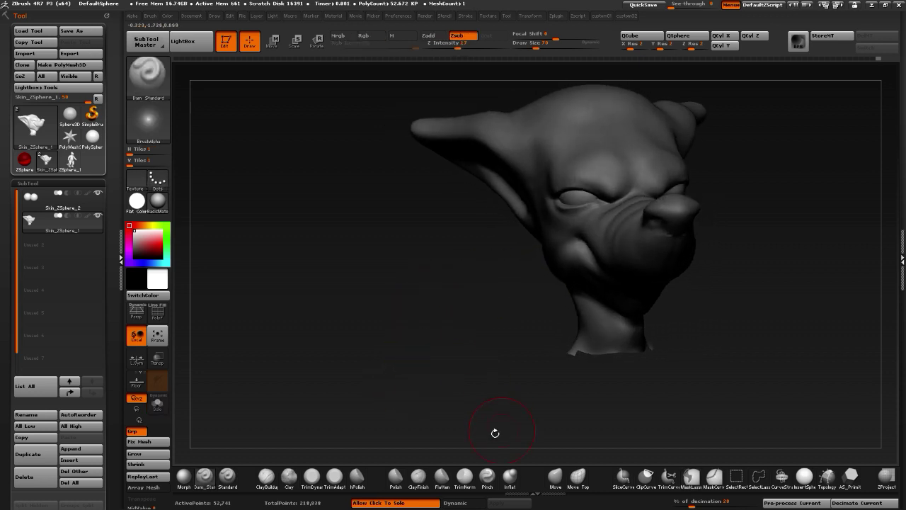
ctrl+click(494, 433)
Reshape the mouth corner and adjoining cheek with the Move brush
click(552, 478)
drag(488, 213, 524, 231)
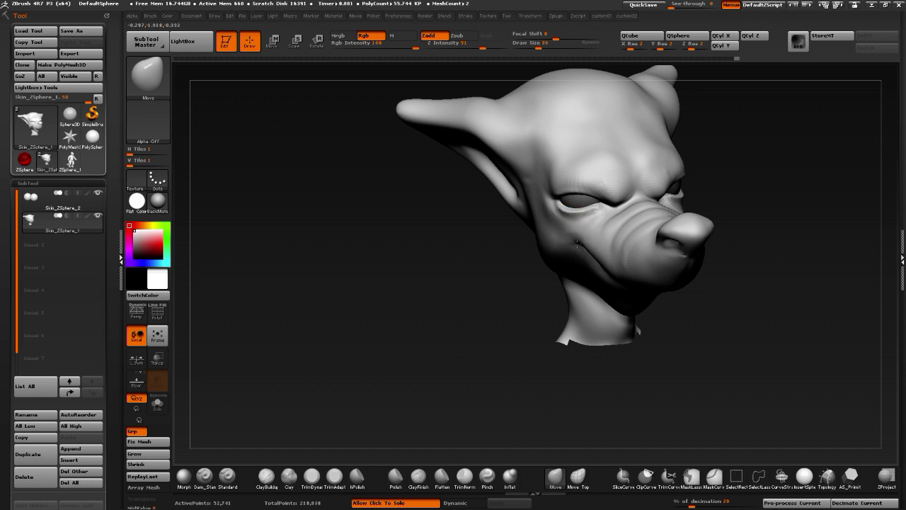
drag(460, 323, 589, 261)
mouse_move(422, 317)
mouse_down()
mouse_move(432, 339)
mouse_move(411, 333)
mouse_move(598, 261)
mouse_move(453, 293)
mouse_move(489, 212)
mouse_move(475, 237)
mouse_move(490, 262)
mouse_move(414, 242)
mouse_move(310, 359)
mouse_move(307, 383)
mouse_move(306, 366)
mouse_move(434, 309)
mouse_up()
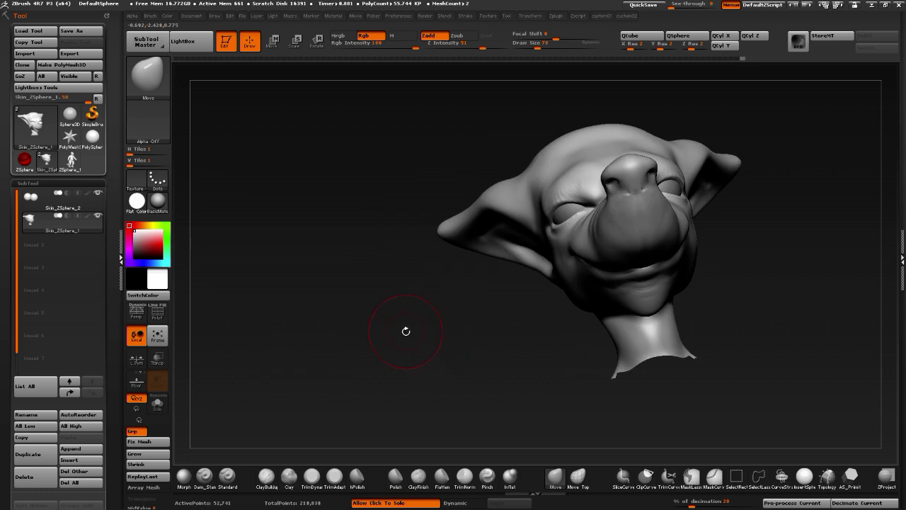
Adjust the brow's profile above the snout with the Move brush from the side
drag(428, 335, 426, 287)
drag(503, 124, 618, 220)
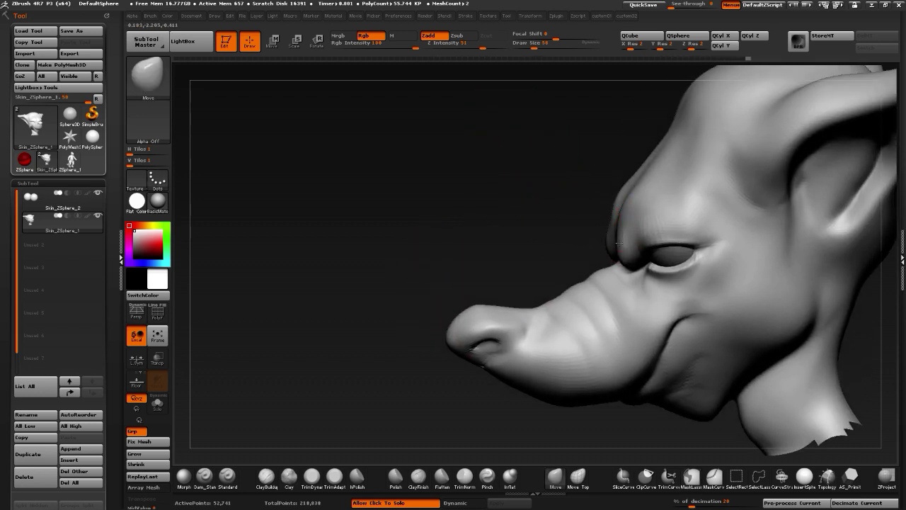
mouse_move(520, 222)
mouse_down()
mouse_move(566, 224)
mouse_move(547, 225)
mouse_move(583, 249)
mouse_move(488, 239)
mouse_move(485, 226)
mouse_move(487, 303)
mouse_move(431, 304)
mouse_up()
Reshape the ear base and the back of the jaw with a larger Move brush
key(bracketright)
drag(411, 273, 463, 295)
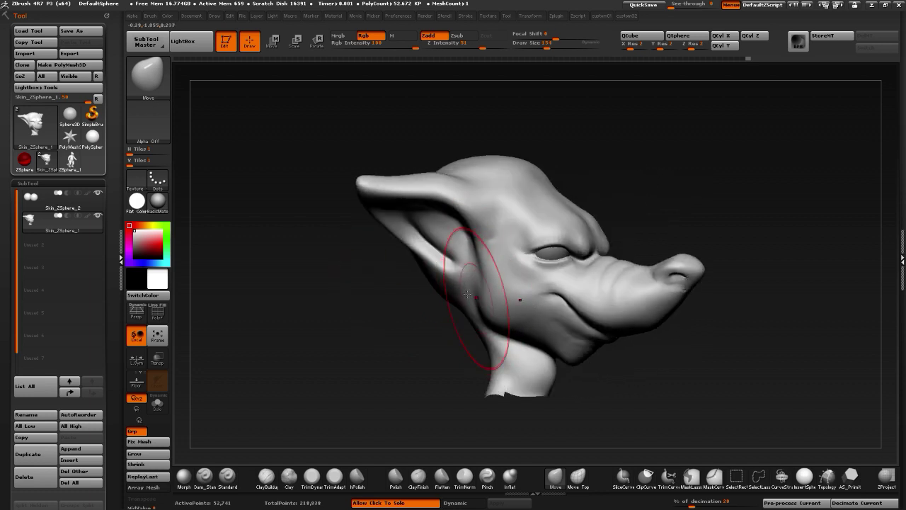
mouse_move(396, 290)
mouse_down()
mouse_move(387, 262)
mouse_move(465, 211)
mouse_move(449, 198)
mouse_up()
key(bracketleft)
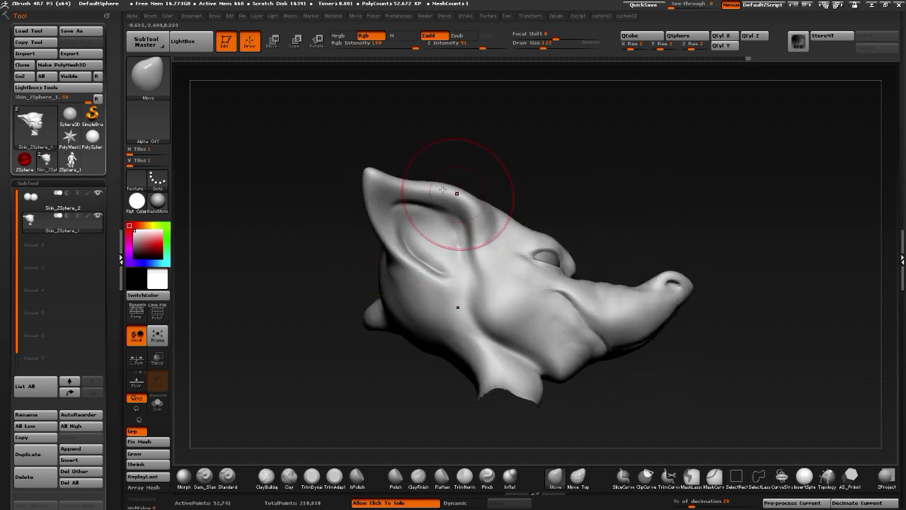
Carve creases around the ear base and where the jaw meets the neck with the Dam Standard brush
mouse_move(291, 189)
mouse_down()
mouse_move(309, 297)
mouse_move(301, 290)
mouse_up()
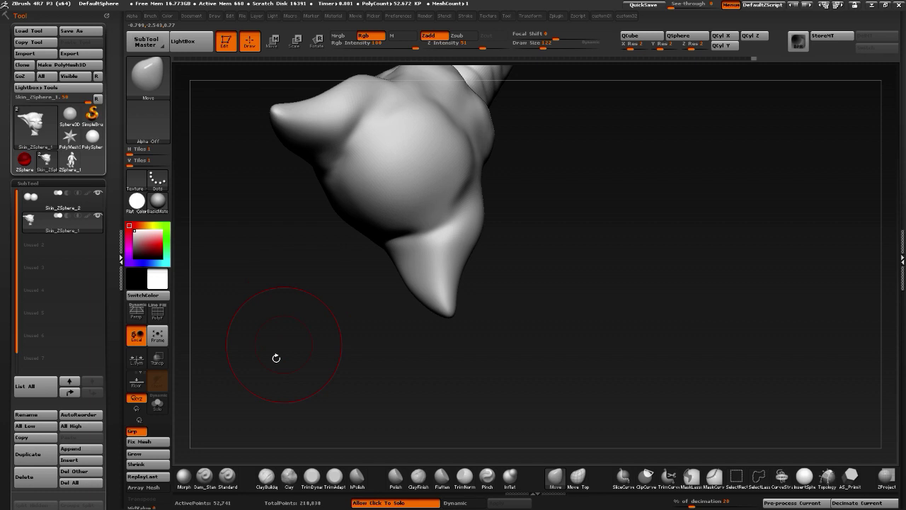
click(204, 476)
drag(356, 385, 325, 378)
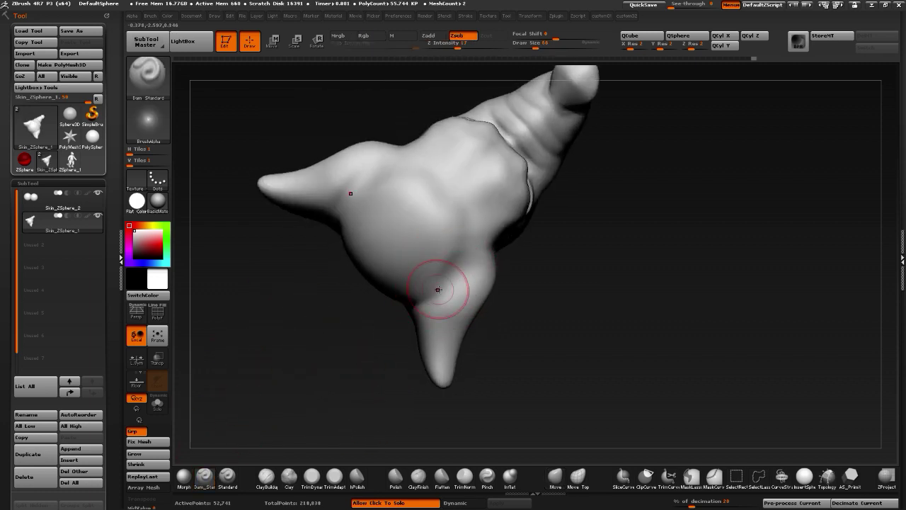
mouse_move(522, 269)
mouse_down()
mouse_move(446, 270)
mouse_move(481, 248)
mouse_up()
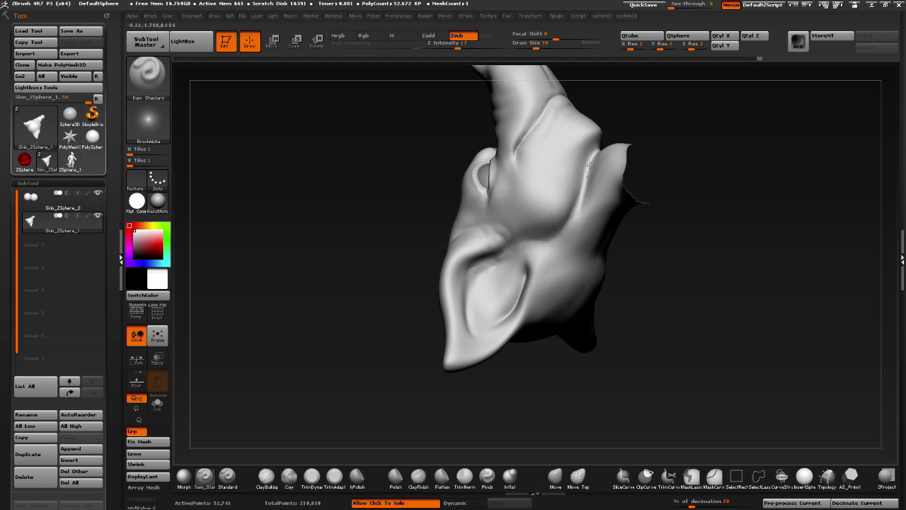
Undo the last stroke and deepen the mouth line between the lips with a smaller Dam Standard brush
mouse_move(397, 269)
mouse_down()
mouse_move(324, 290)
mouse_move(421, 271)
mouse_move(342, 381)
mouse_move(386, 330)
mouse_move(386, 291)
mouse_move(385, 326)
mouse_move(617, 207)
mouse_move(698, 237)
mouse_up()
key(ctrl+z)
drag(623, 198, 708, 238)
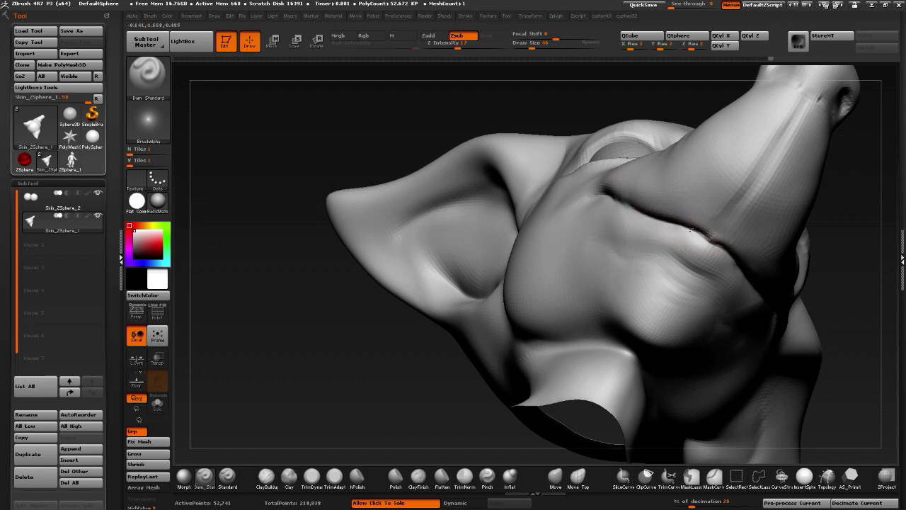
Set the masking brush to MaskPen and undo the trial strokes at the mouth corner
drag(361, 329, 398, 302)
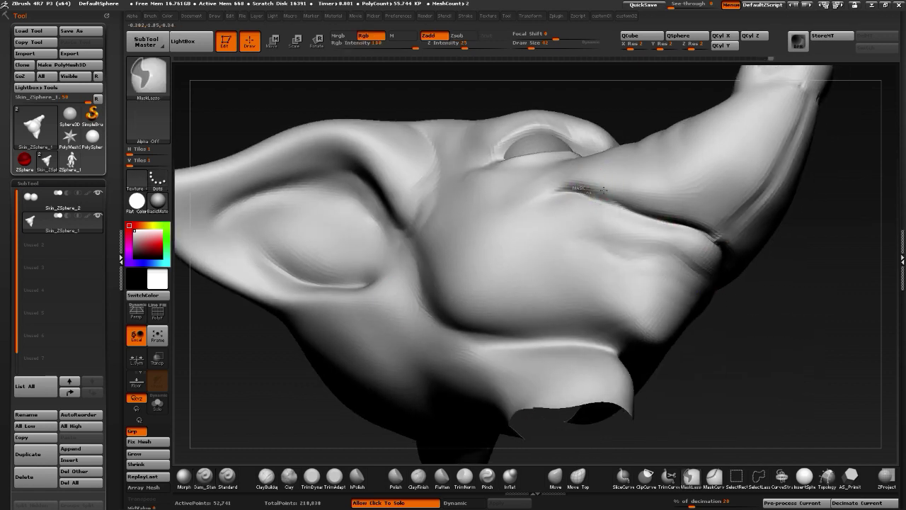
click(159, 75)
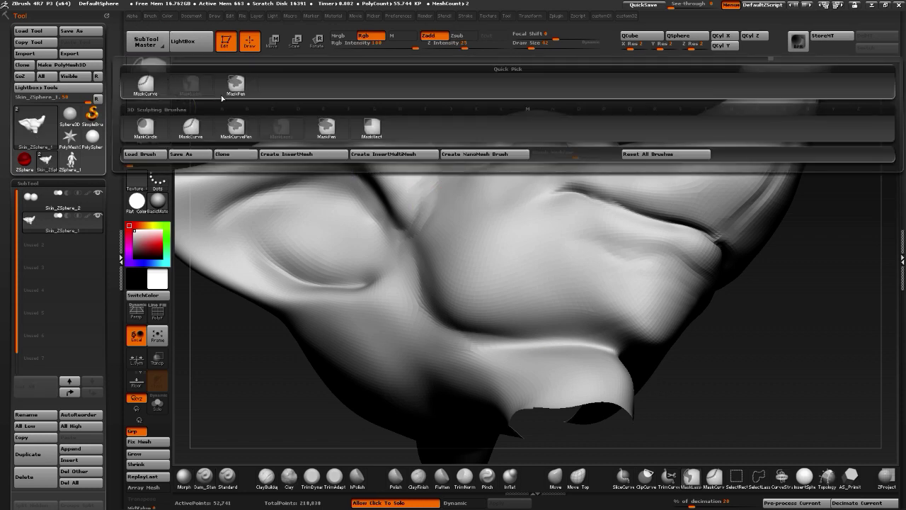
ctrl+click(236, 85)
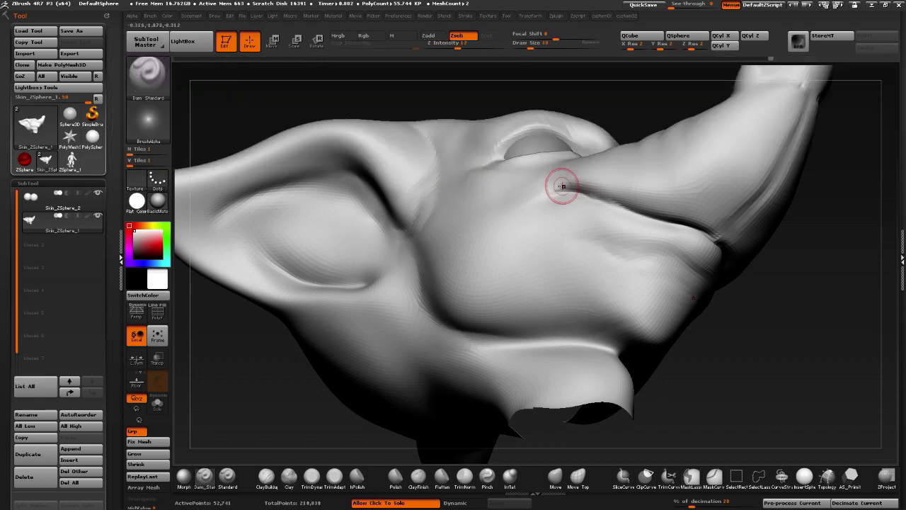
key(ctrl+z)
key(ctrl+z)
key(ctrl+z)
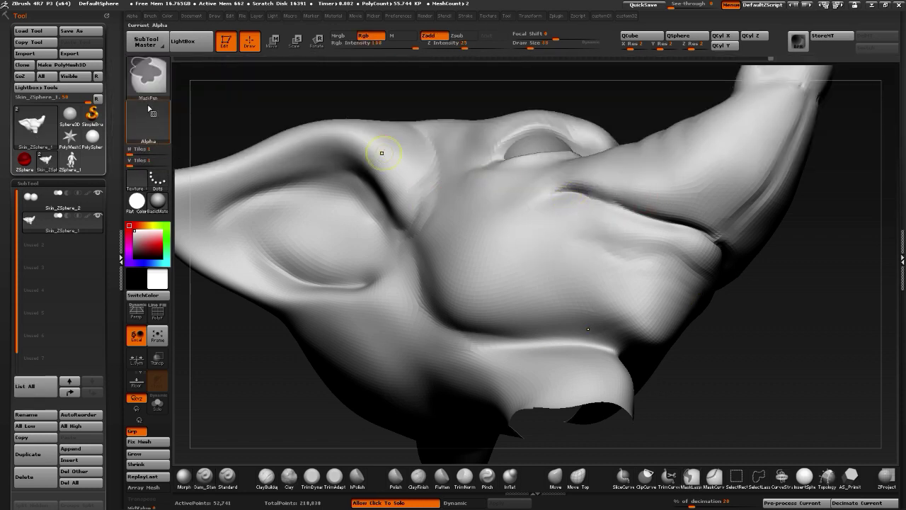
Mask the upper lip along the mouth line with MaskPen and invert the mask
ctrl+drag(543, 246, 540, 304)
key(ctrl+z)
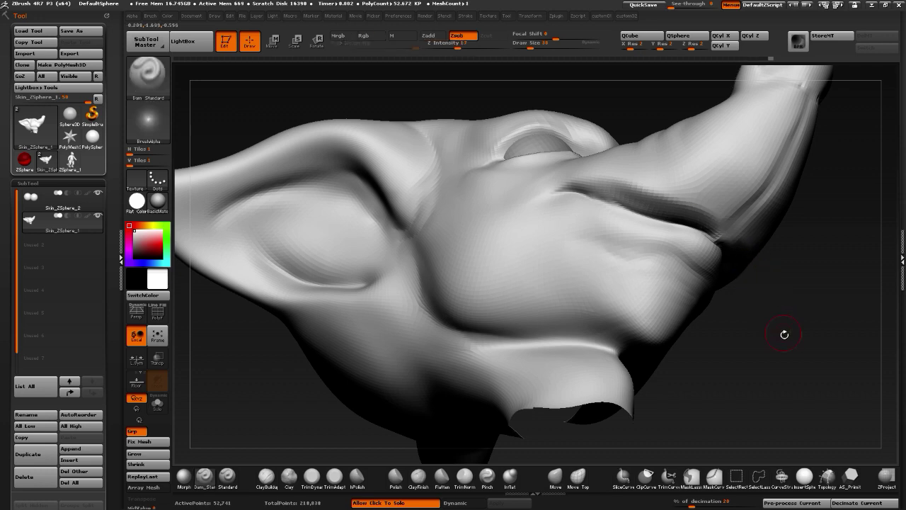
drag(780, 334, 654, 228)
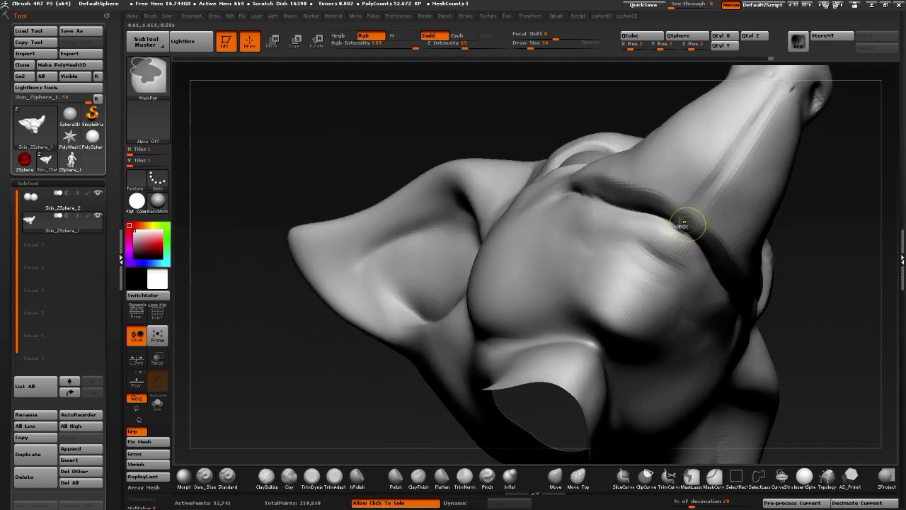
drag(252, 298, 319, 357)
mouse_move(556, 161)
ctrl+mouse_down()
mouse_move(644, 190)
mouse_move(556, 172)
mouse_move(549, 160)
ctrl+mouse_up()
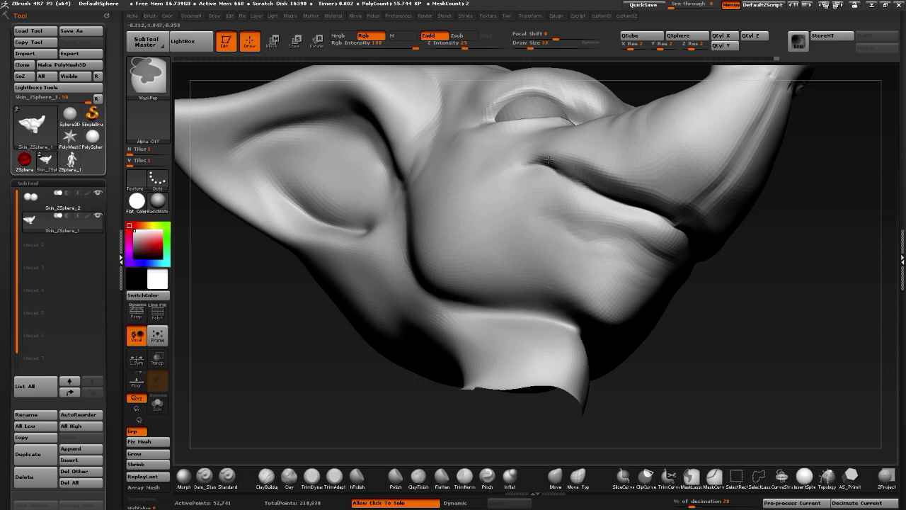
ctrl+click(747, 336)
Swell the upper lip edge on the head with the Inflat brush and smooth its surface
click(509, 478)
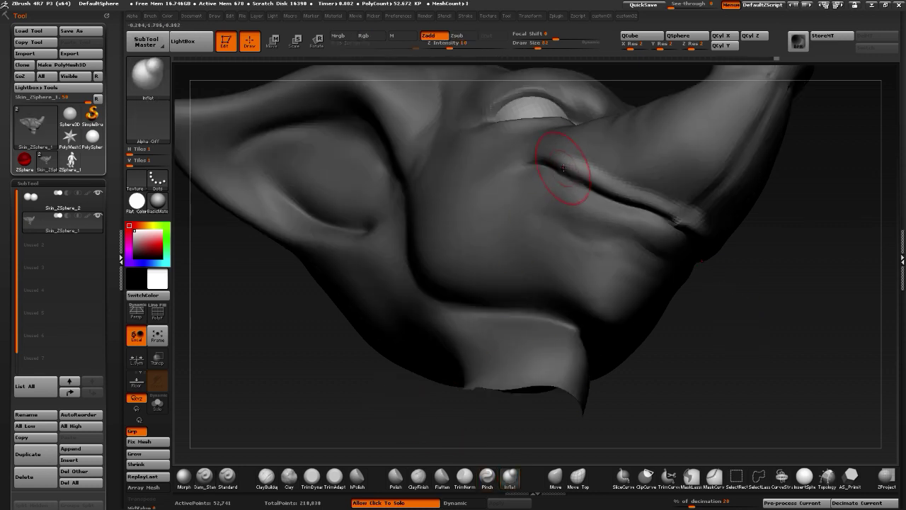
drag(629, 191, 655, 206)
drag(750, 324, 698, 252)
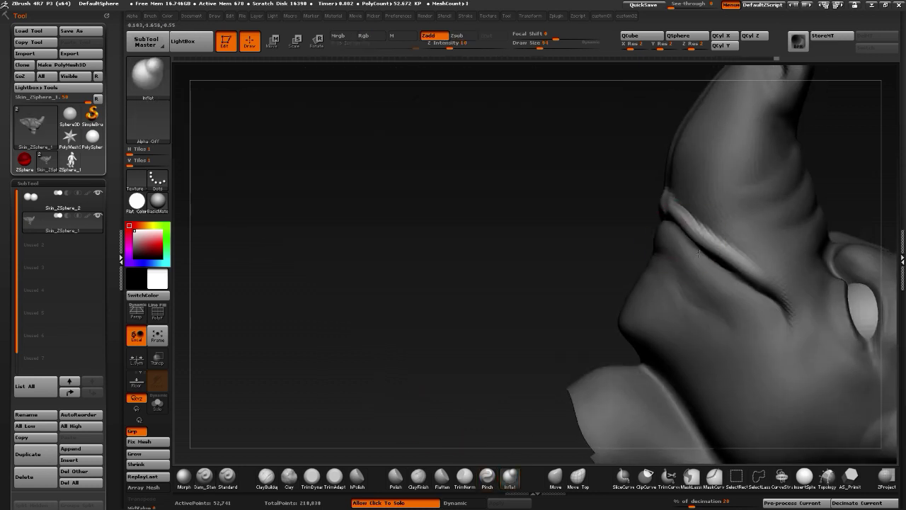
drag(786, 305, 801, 310)
drag(465, 239, 568, 240)
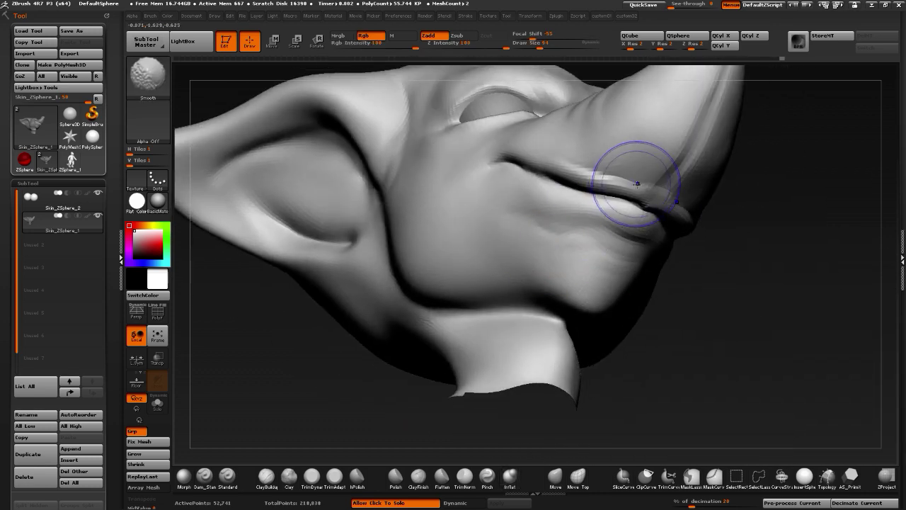
shift+drag(547, 155, 547, 162)
Try adjusting the front of the mouth with a large Move brush and undo the change
alt+drag(673, 424, 665, 319)
shift+drag(715, 347, 659, 356)
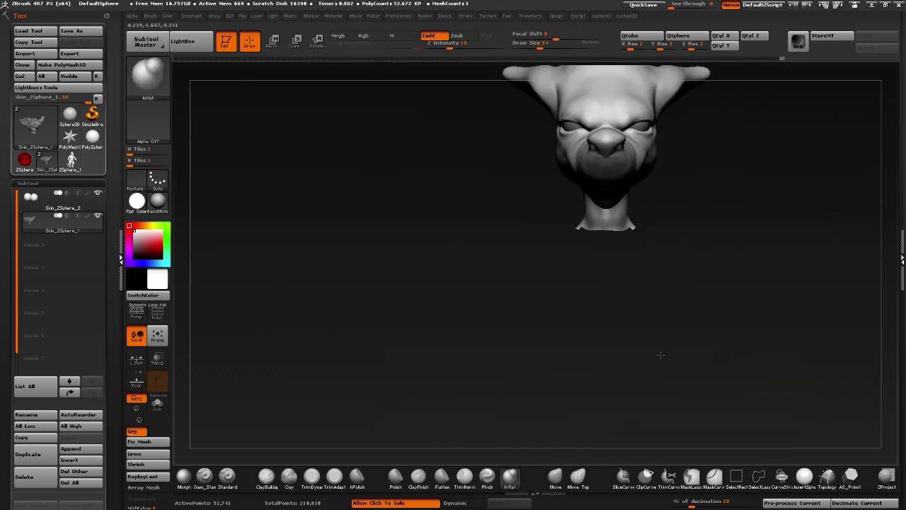
alt+drag(526, 294, 520, 364)
mouse_move(438, 361)
mouse_down()
mouse_move(503, 358)
mouse_move(601, 319)
mouse_move(566, 233)
mouse_up()
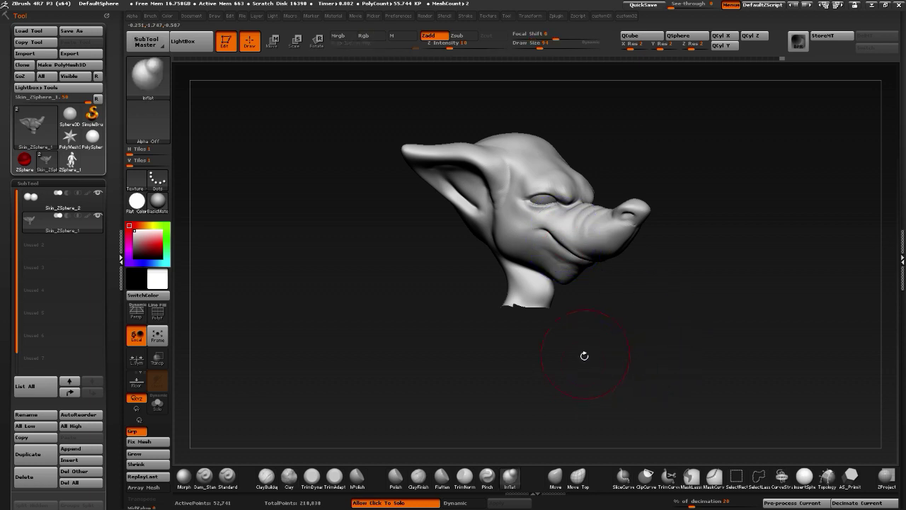
mouse_move(583, 356)
mouse_down()
mouse_move(600, 365)
mouse_move(524, 361)
mouse_move(511, 344)
mouse_move(478, 344)
mouse_up()
alt+drag(478, 344, 527, 403)
mouse_move(453, 333)
mouse_down()
mouse_move(496, 328)
mouse_move(465, 334)
mouse_move(508, 369)
mouse_up()
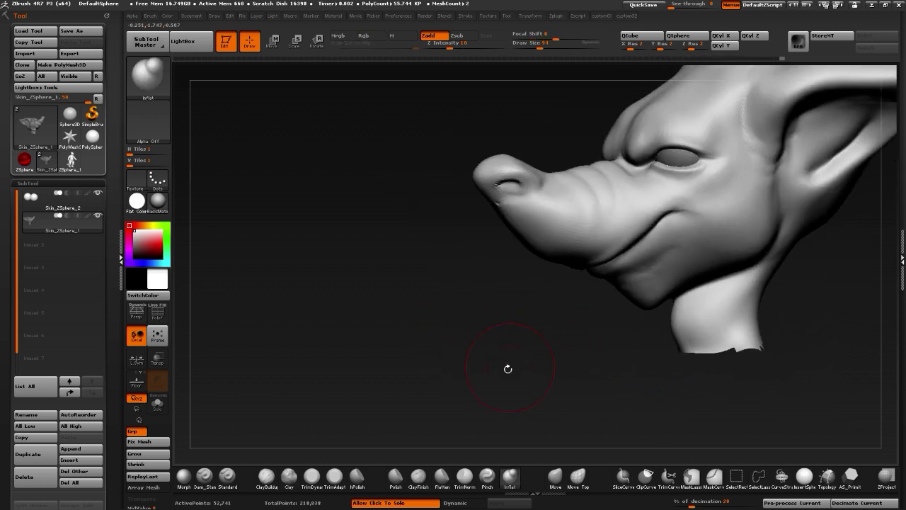
click(555, 475)
mouse_move(491, 337)
mouse_down()
mouse_move(512, 344)
mouse_move(538, 311)
mouse_up()
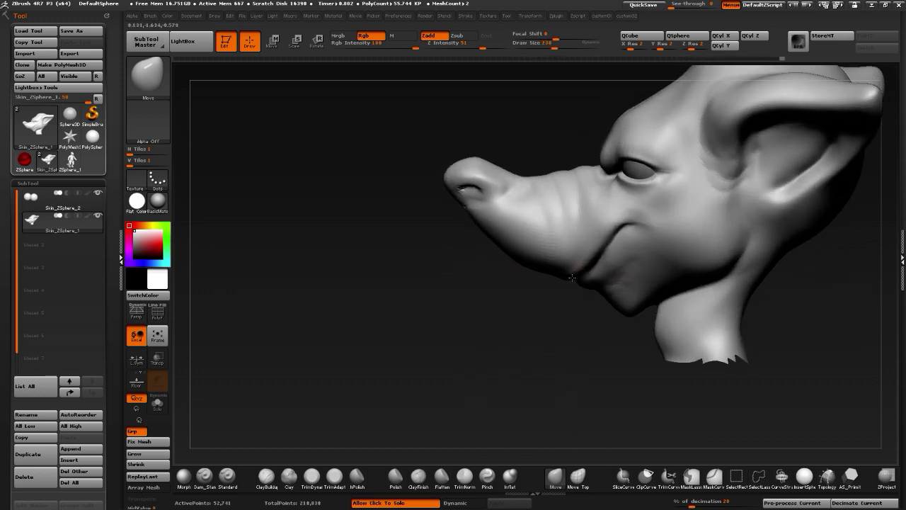
key(ctrl+z)
Reshape the snout, cheeks and side of the head with progressively larger Move brush strokes
mouse_move(491, 332)
mouse_down()
mouse_move(499, 294)
mouse_move(443, 219)
mouse_up()
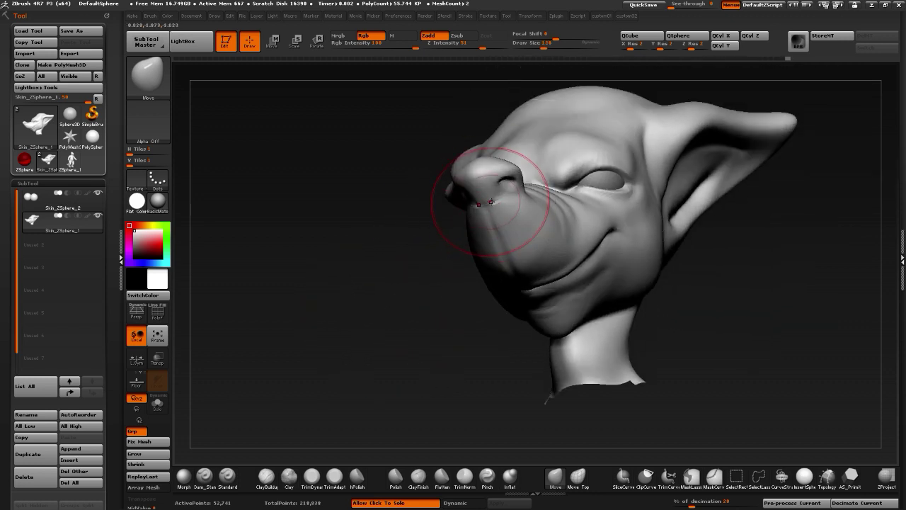
mouse_move(360, 273)
mouse_down()
mouse_move(348, 314)
mouse_move(404, 383)
mouse_move(392, 299)
mouse_move(404, 304)
mouse_up()
mouse_move(571, 360)
mouse_down()
mouse_move(660, 389)
mouse_move(477, 263)
mouse_move(467, 279)
mouse_move(488, 307)
mouse_move(463, 296)
mouse_up()
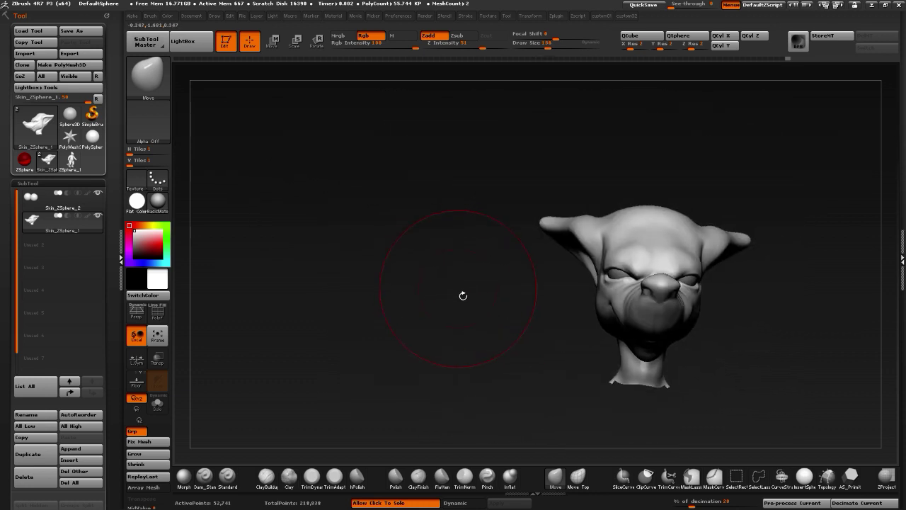
ctrl+click(456, 304)
mouse_move(451, 328)
mouse_down()
mouse_move(409, 312)
mouse_move(442, 331)
mouse_move(479, 334)
mouse_move(465, 337)
mouse_move(542, 279)
mouse_up()
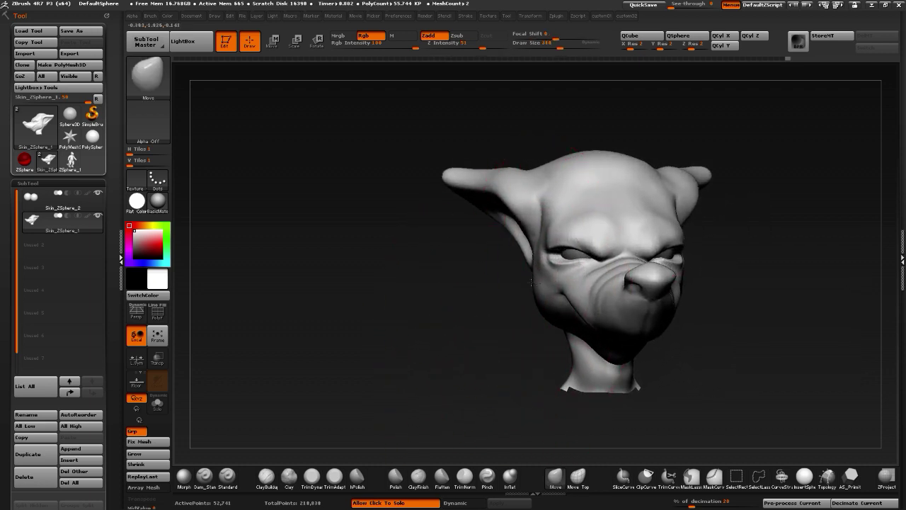
mouse_move(433, 332)
mouse_down()
mouse_move(422, 329)
mouse_move(453, 319)
mouse_move(403, 326)
mouse_move(436, 326)
mouse_move(505, 251)
mouse_move(489, 272)
mouse_up()
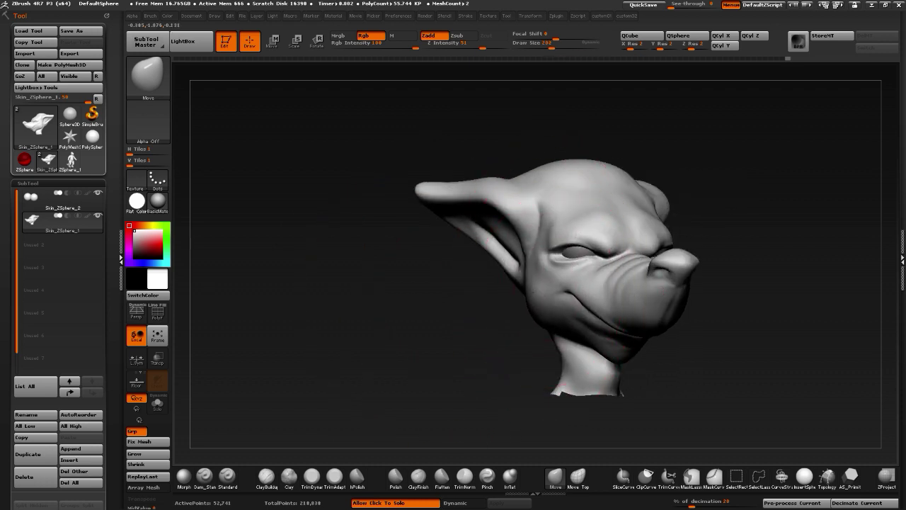
mouse_move(481, 285)
mouse_down()
mouse_move(405, 314)
mouse_move(446, 310)
mouse_move(425, 312)
mouse_move(442, 320)
mouse_move(418, 336)
mouse_move(429, 342)
mouse_move(422, 347)
mouse_move(367, 352)
mouse_move(364, 323)
mouse_move(412, 315)
mouse_move(375, 323)
mouse_move(400, 292)
mouse_move(378, 244)
mouse_move(397, 243)
mouse_move(461, 304)
mouse_move(542, 202)
mouse_up()
key(ctrl+shift+z)
Select the eyeballs subtool and move both eyeballs outward along a horizontal transpose line
alt+click(550, 193)
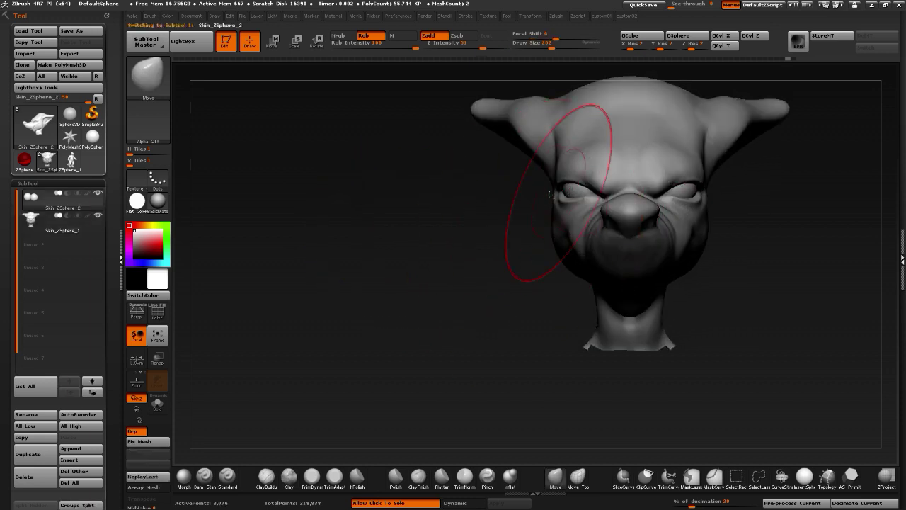
click(271, 43)
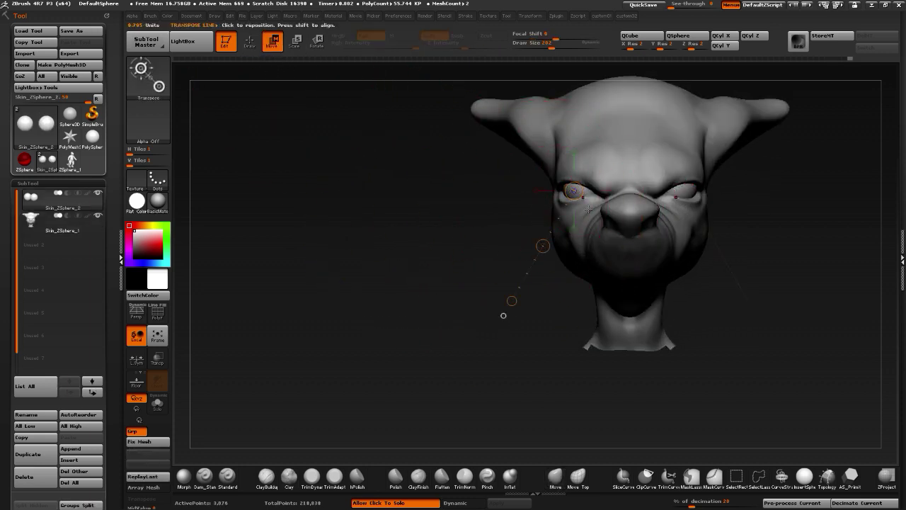
drag(503, 315, 427, 192)
mouse_move(511, 193)
mouse_down()
mouse_move(477, 192)
mouse_move(496, 193)
mouse_up()
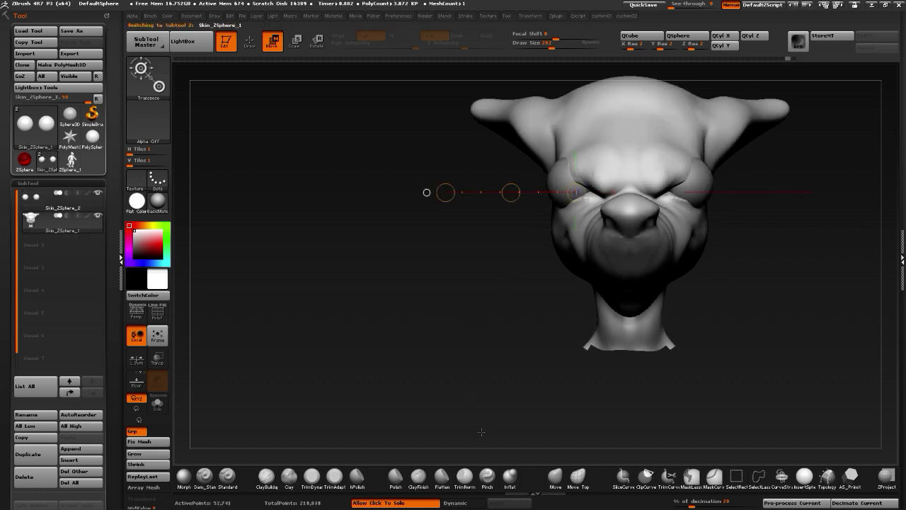
Return to the head subtool and pull the eye sockets outward around the eyeballs with a large Move brush
click(549, 480)
drag(483, 332, 482, 305)
key(])
key(])
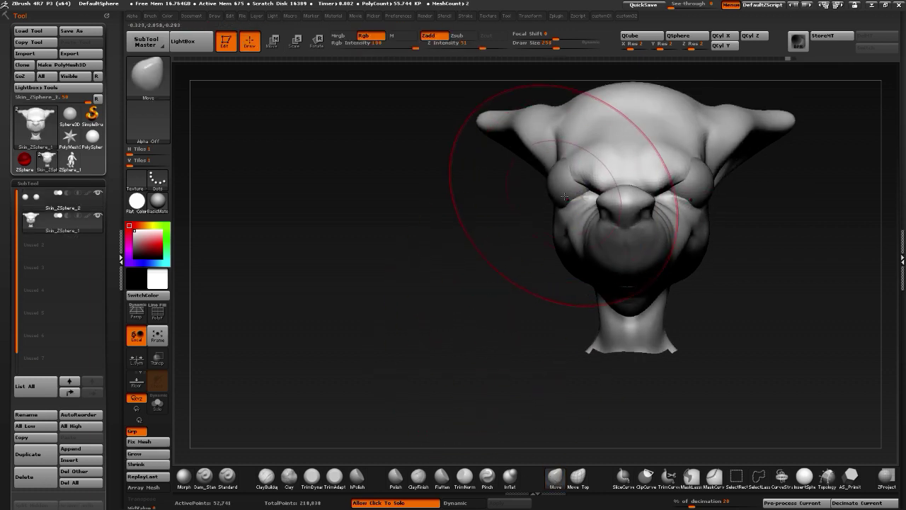
mouse_move(564, 196)
mouse_down()
mouse_move(531, 194)
mouse_move(513, 236)
mouse_up()
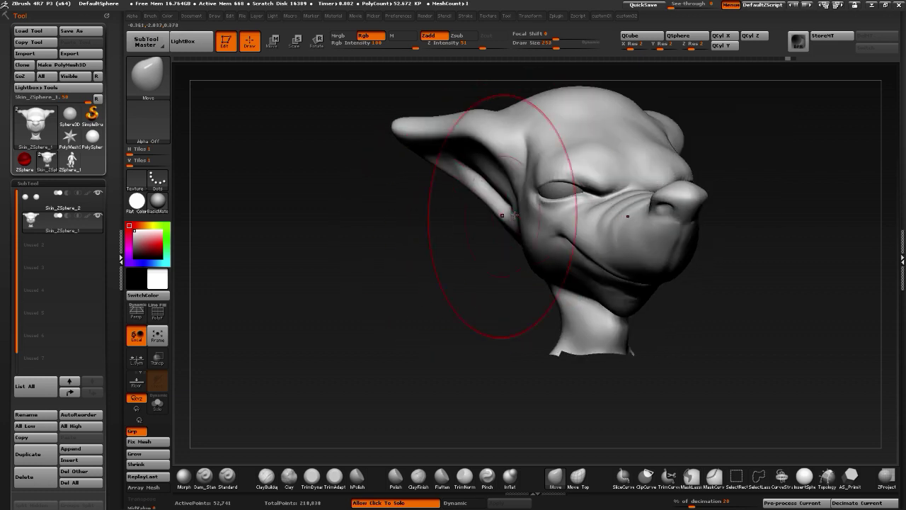
drag(415, 247, 512, 211)
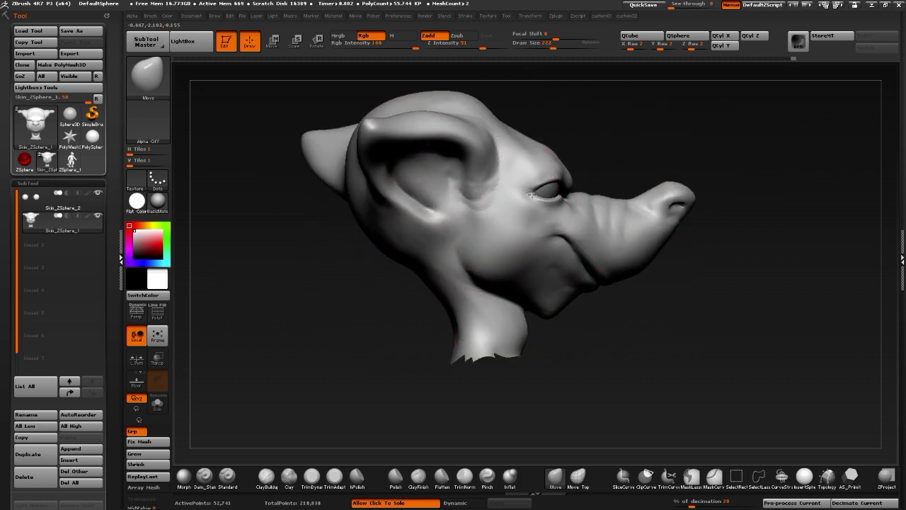
Refine the eyelids and upper cheek around the eyeball with a smaller Move brush
drag(628, 313, 595, 310)
key([)
key([)
key([)
key([)
key([)
key([)
key([)
key([)
key([)
key([)
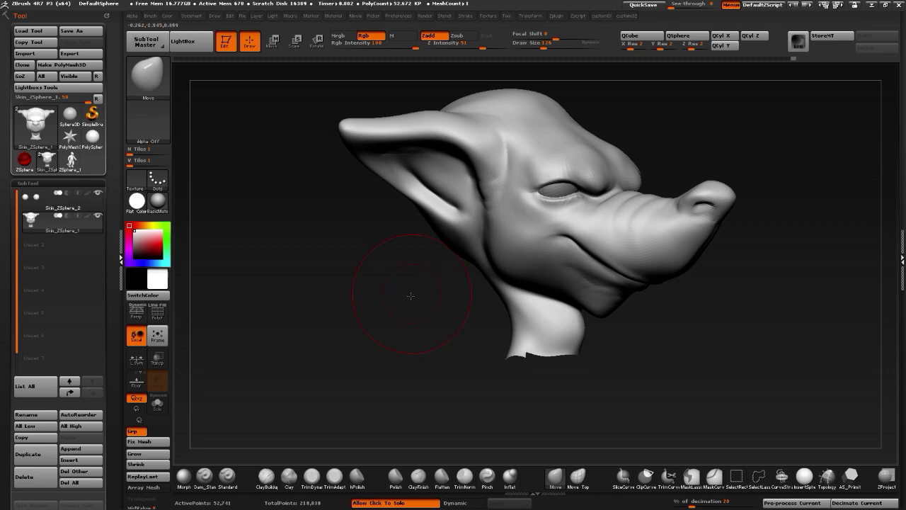
drag(410, 296, 478, 300)
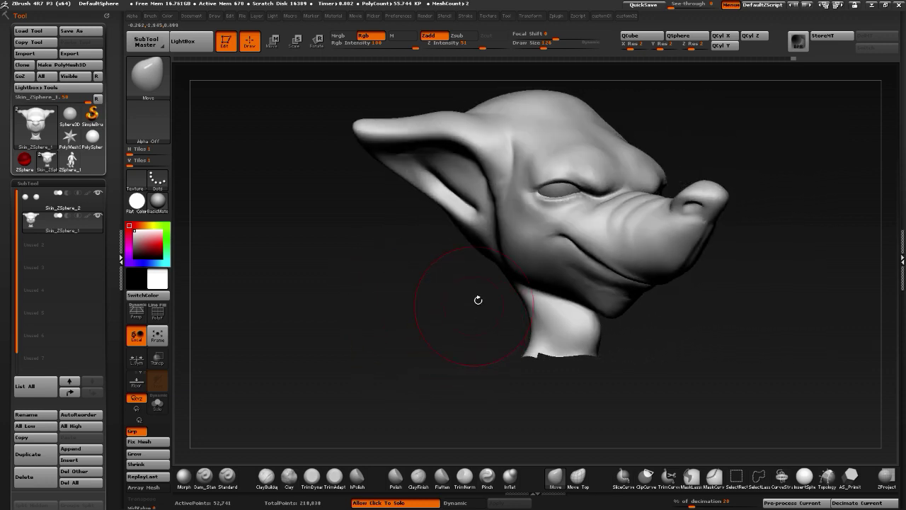
mouse_move(416, 287)
alt+mouse_down()
mouse_move(420, 321)
mouse_move(517, 301)
alt+mouse_up()
drag(672, 233, 564, 213)
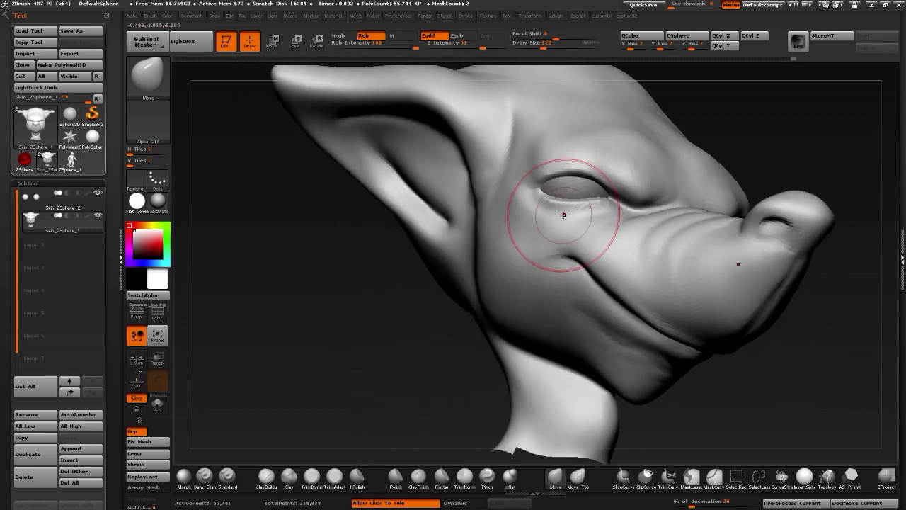
Mask the cheek area under the eye with MaskLasso, blur the mask edge and invert the mask
key(bracketleft)
key(bracketleft)
key(bracketleft)
key(bracketleft)
key(ctrl)
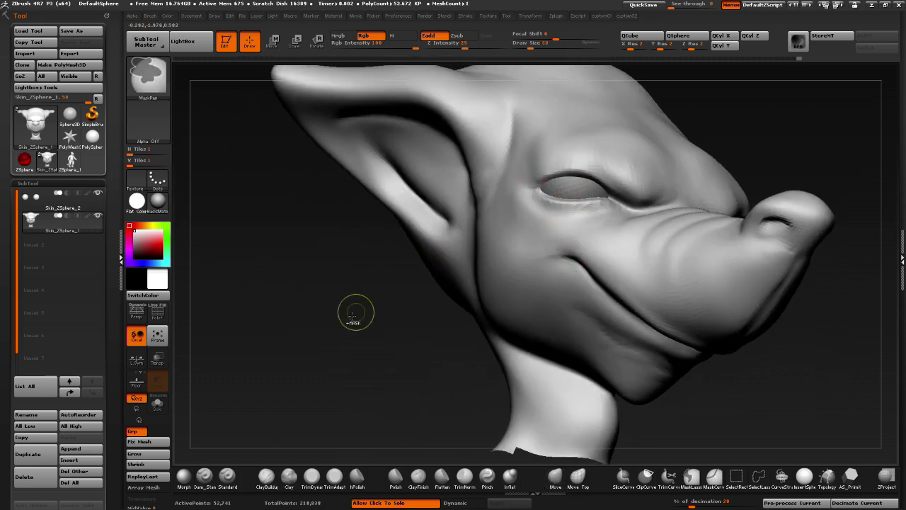
click(147, 75)
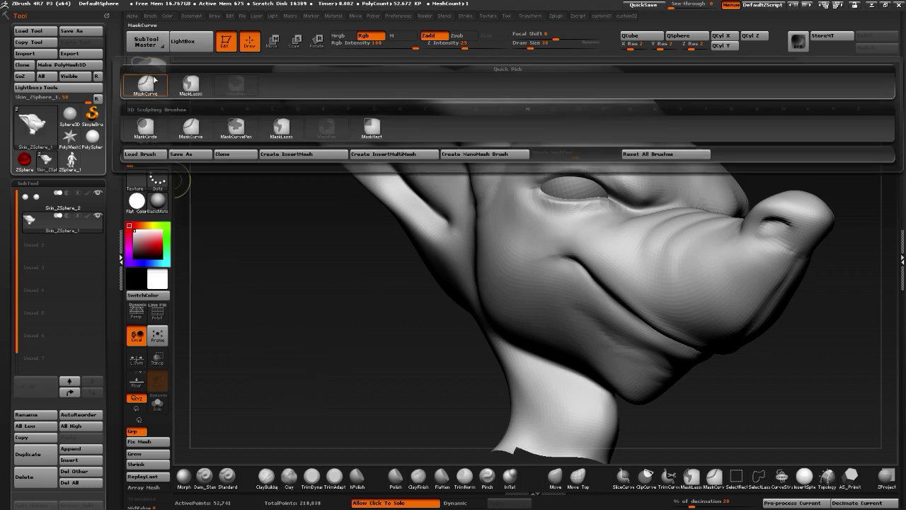
click(189, 86)
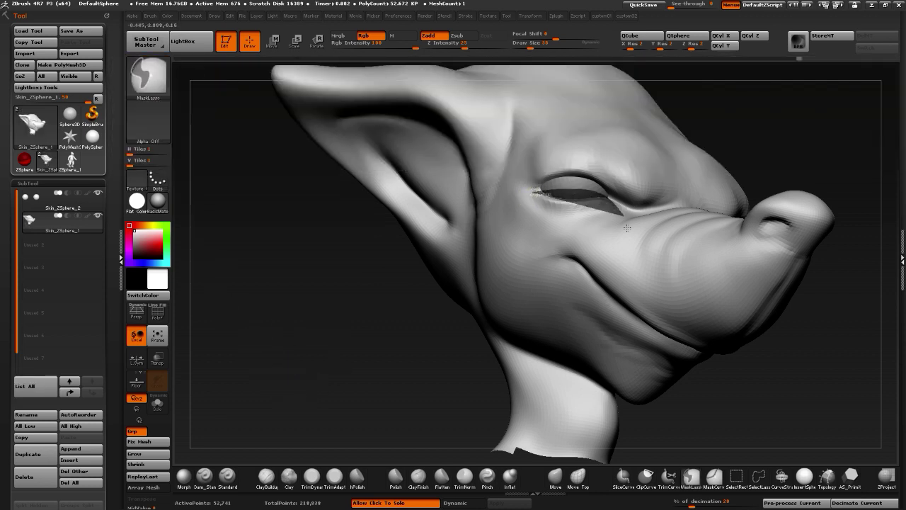
ctrl+drag(627, 228, 490, 221)
ctrl+click(545, 238)
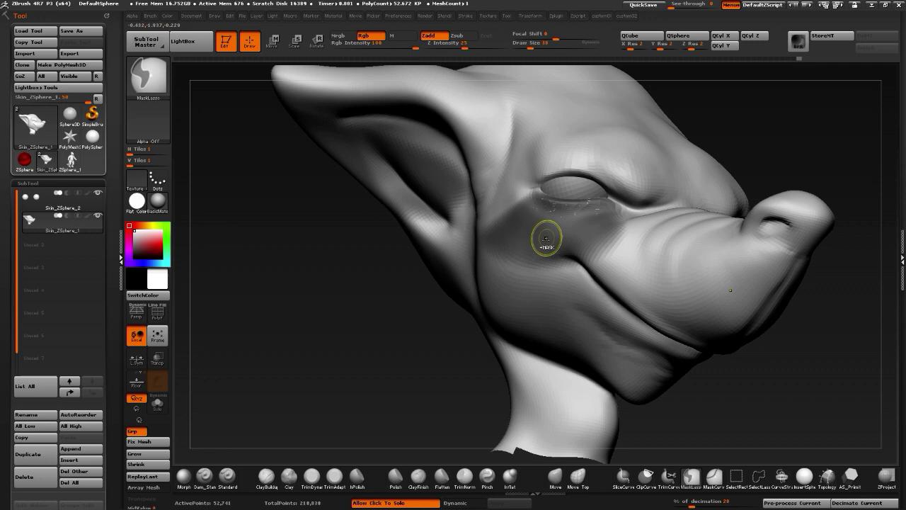
ctrl+click(375, 315)
Shape the unmasked lower eyelid with a small Move brush and invert the mask
mouse_move(378, 324)
mouse_down()
mouse_move(403, 300)
mouse_move(461, 286)
mouse_move(456, 298)
mouse_up()
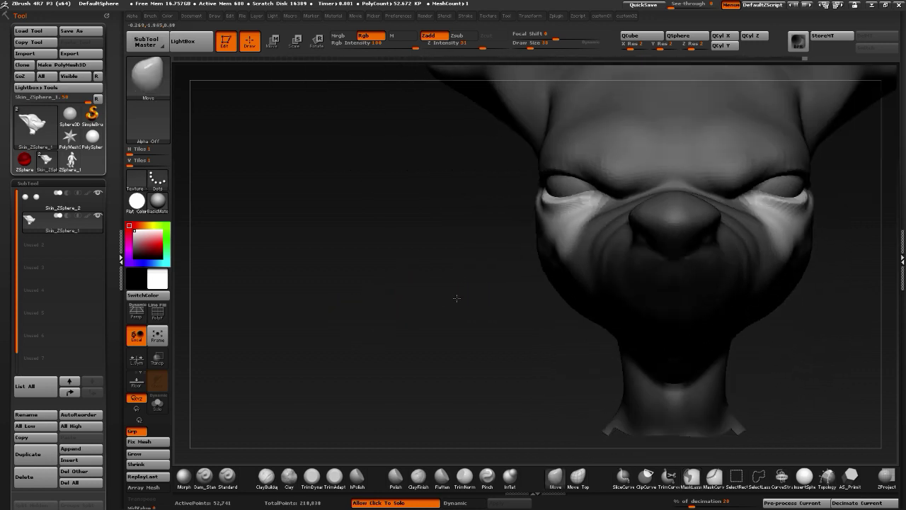
mouse_move(547, 385)
mouse_down()
mouse_move(506, 315)
mouse_move(538, 312)
mouse_up()
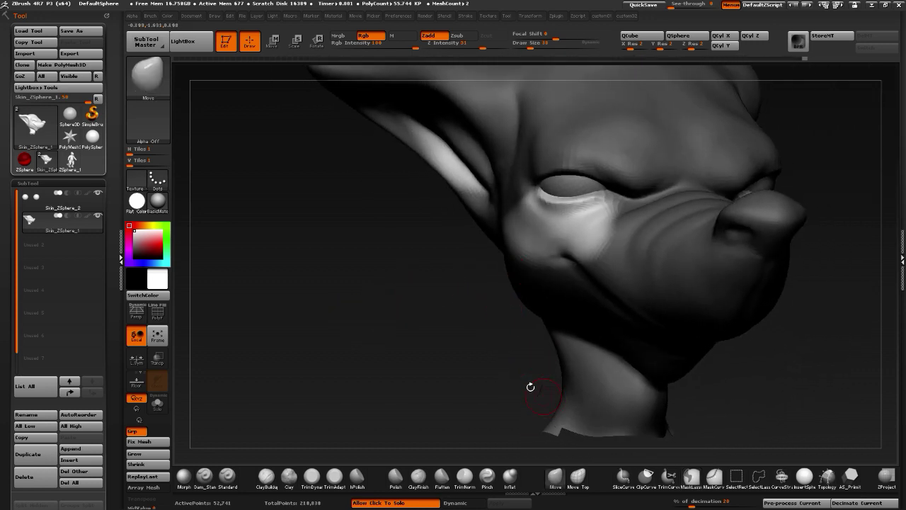
ctrl+drag(530, 386, 429, 352)
Shape the upper eyelid and outer eye corner over the eyeball with the Move brush
mouse_move(534, 435)
mouse_down()
mouse_move(496, 340)
mouse_move(509, 226)
mouse_move(531, 165)
mouse_up()
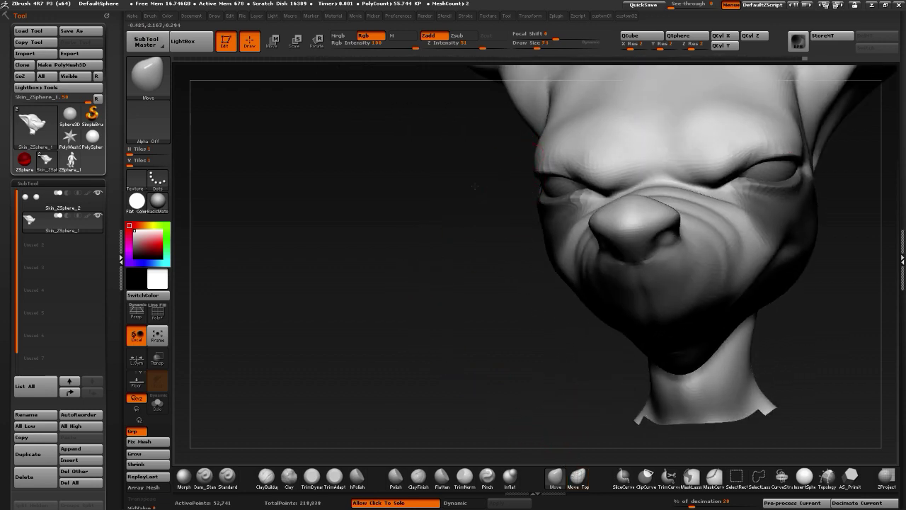
drag(474, 186, 550, 170)
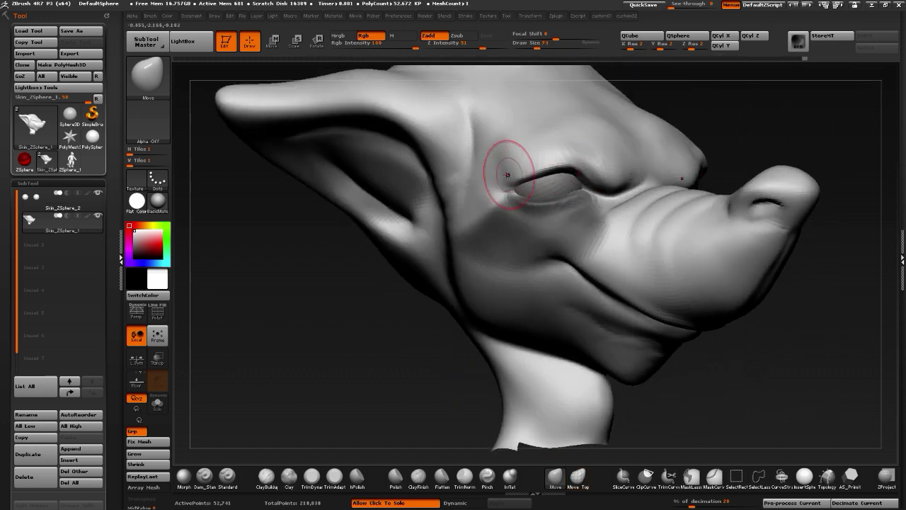
drag(347, 328, 421, 287)
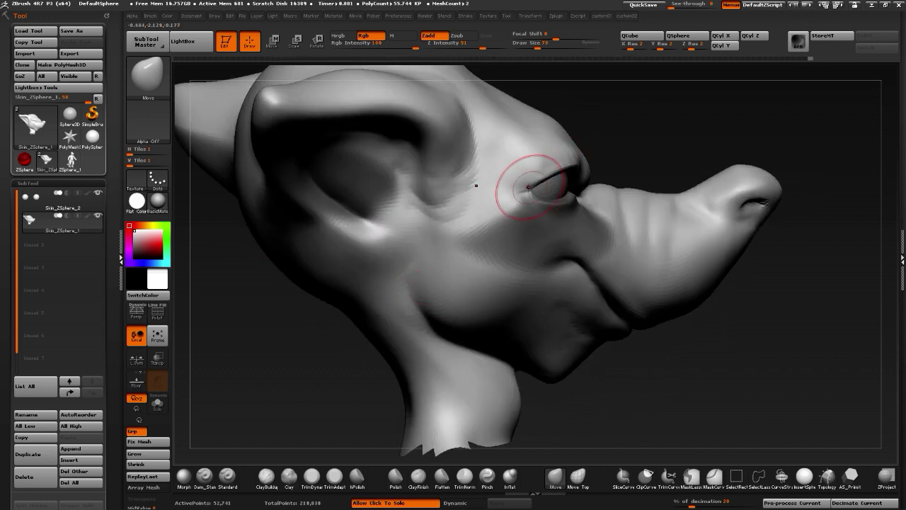
drag(707, 370, 793, 361)
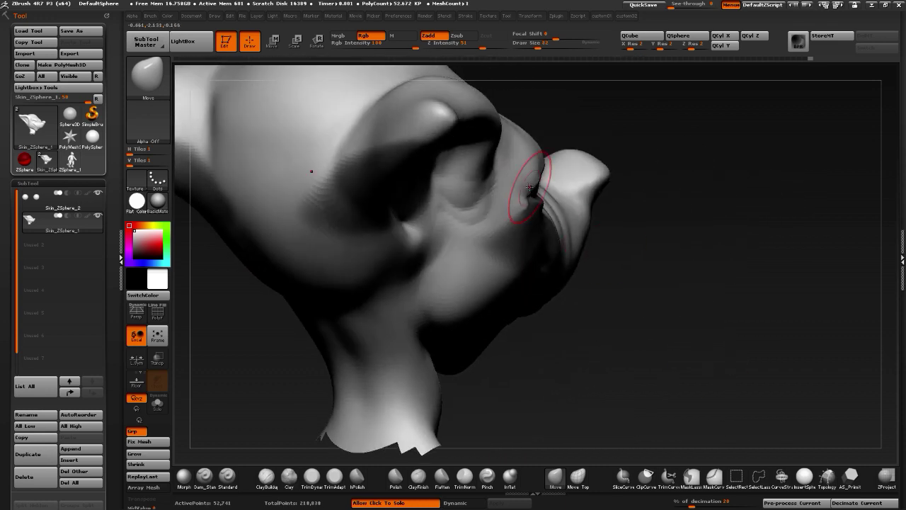
drag(693, 276, 583, 281)
Clear the mask and smooth the skin at the outer corner of the eye
mouse_move(658, 404)
ctrl+mouse_down()
mouse_move(701, 425)
mouse_move(616, 411)
ctrl+mouse_up()
drag(389, 246, 459, 249)
shift+drag(527, 201, 513, 205)
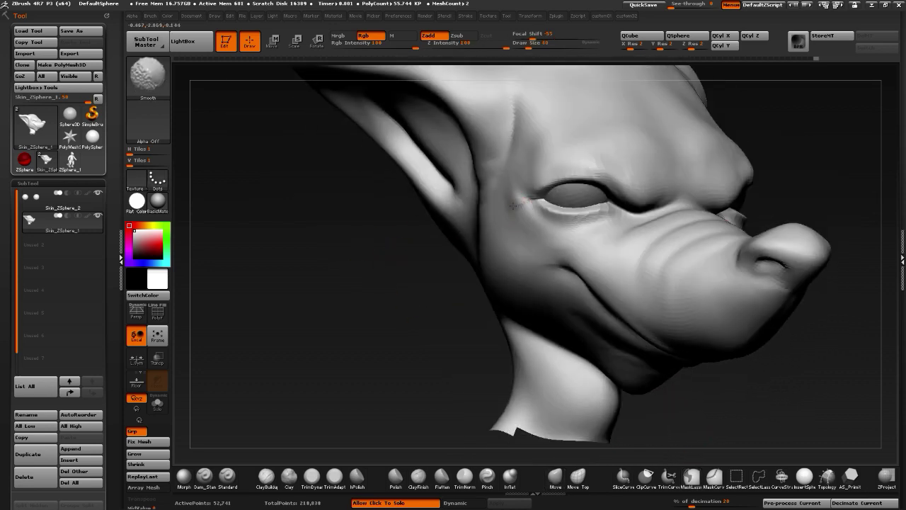
Carve a furrow between the brows and wrinkle lines across the forehead with the Dam_Standard brush, and soften the creases
mouse_move(427, 413)
alt+mouse_down()
mouse_move(413, 367)
mouse_move(438, 354)
mouse_move(385, 349)
mouse_move(398, 367)
alt+mouse_up()
mouse_move(410, 323)
mouse_down()
mouse_move(385, 322)
mouse_move(421, 330)
mouse_move(485, 380)
mouse_move(521, 313)
mouse_move(504, 403)
mouse_move(475, 344)
mouse_move(288, 430)
mouse_up()
click(205, 476)
drag(419, 357, 443, 343)
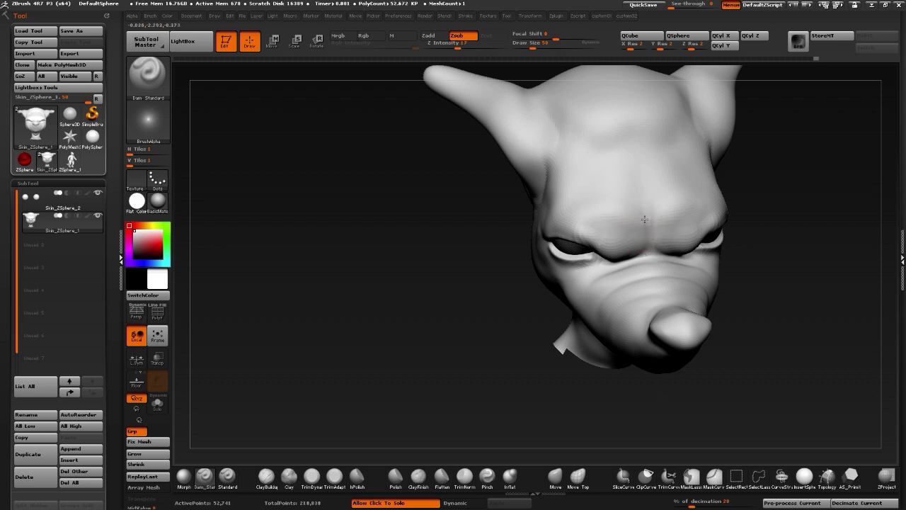
drag(635, 258, 624, 215)
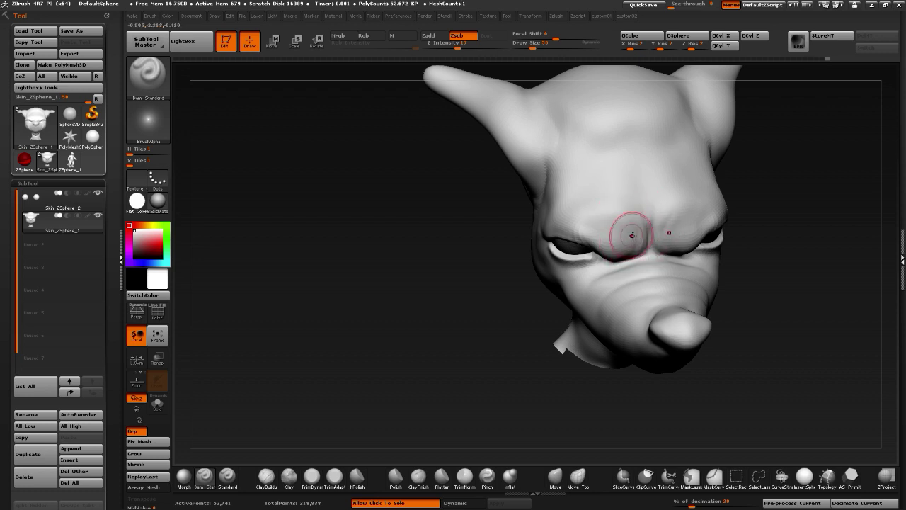
drag(449, 210, 564, 215)
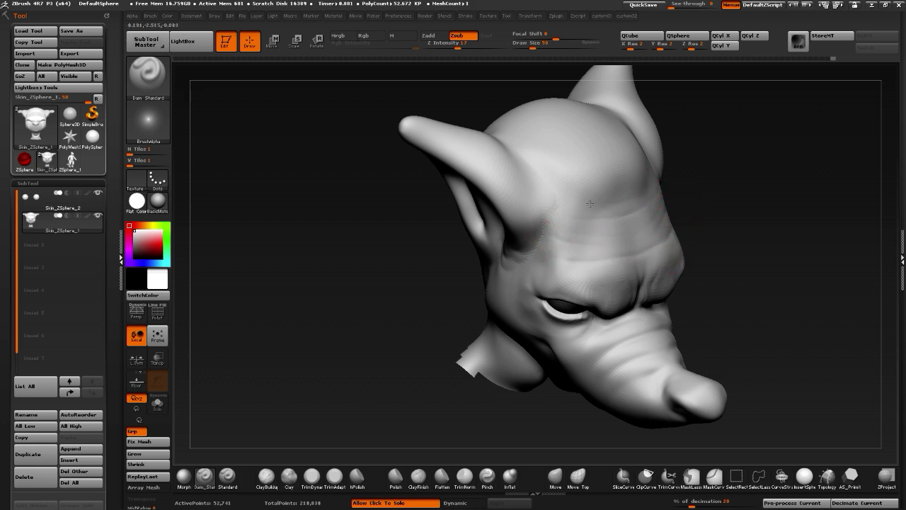
key(shift)
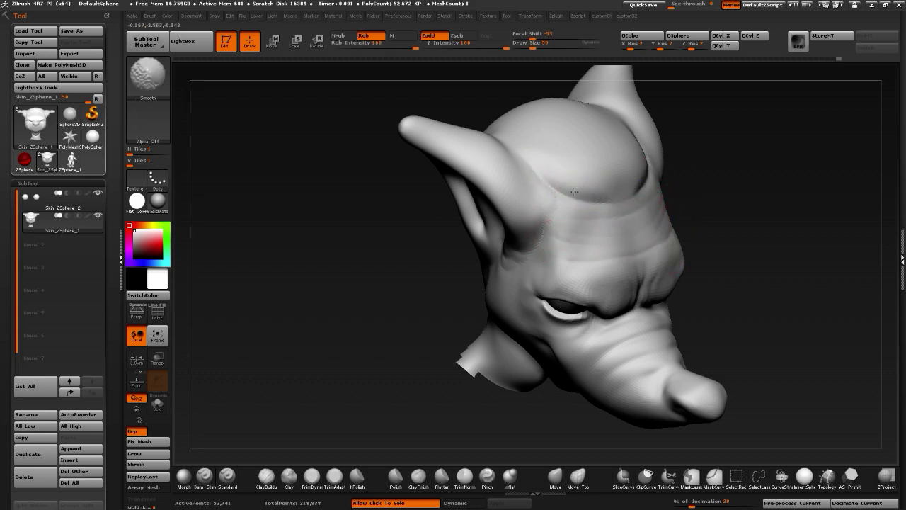
Build up the skin folds between the forehead wrinkles with an enlarged Clay brush and smooth the forehead
click(289, 476)
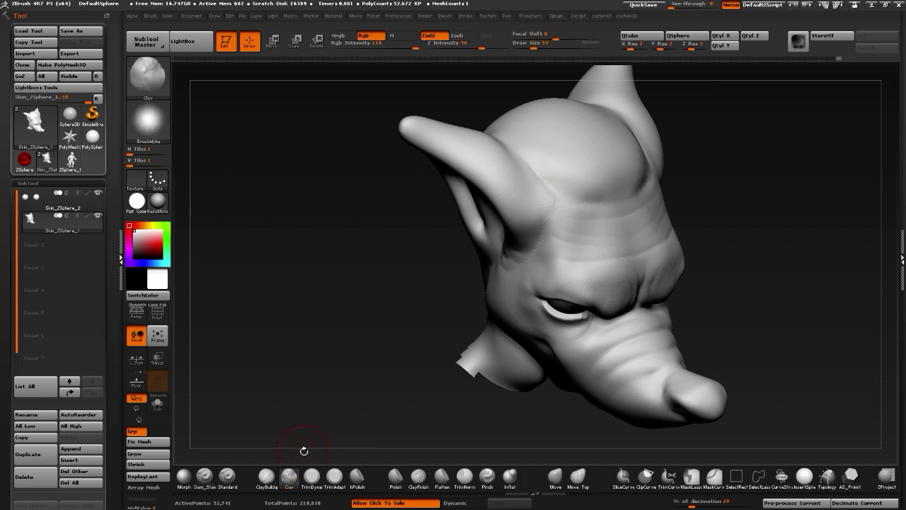
key(bracketright)
key(bracketright)
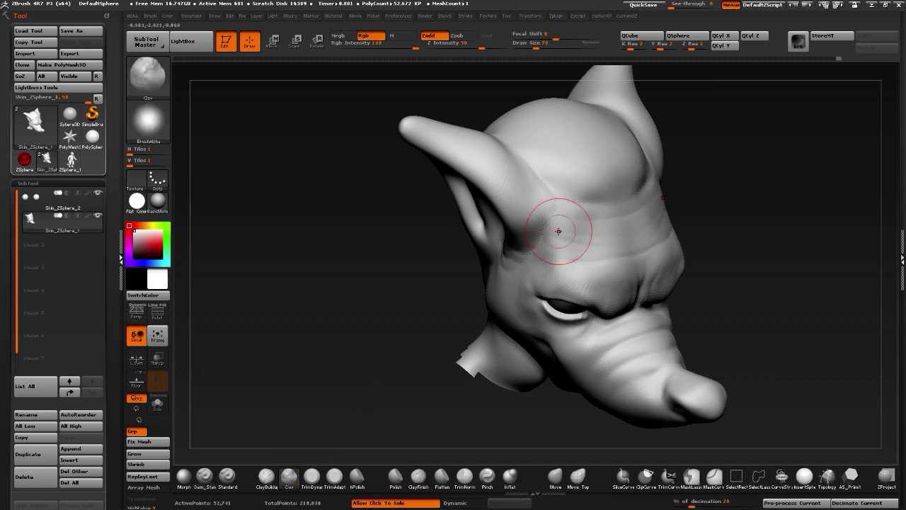
drag(558, 230, 632, 240)
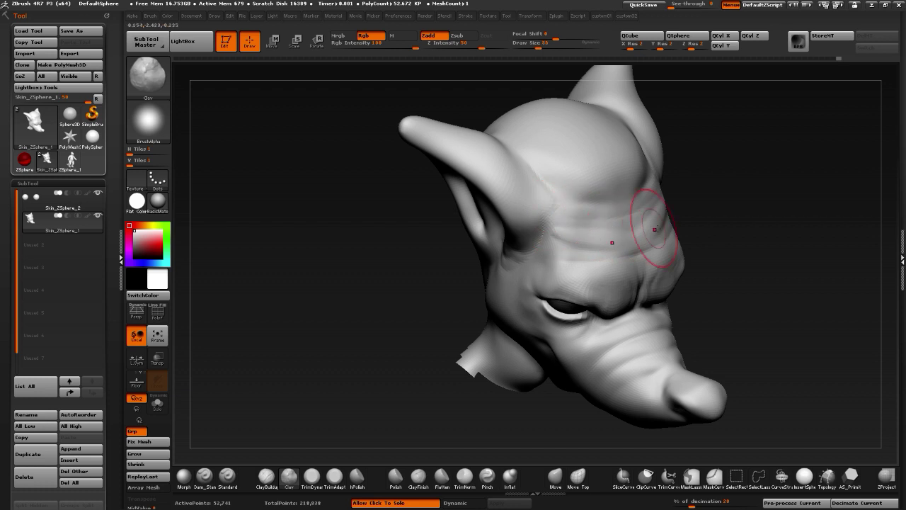
key(bracketright)
key(bracketright)
mouse_move(559, 232)
mouse_down()
mouse_move(593, 256)
mouse_move(599, 242)
mouse_move(575, 218)
mouse_move(623, 248)
mouse_up()
drag(397, 315, 586, 219)
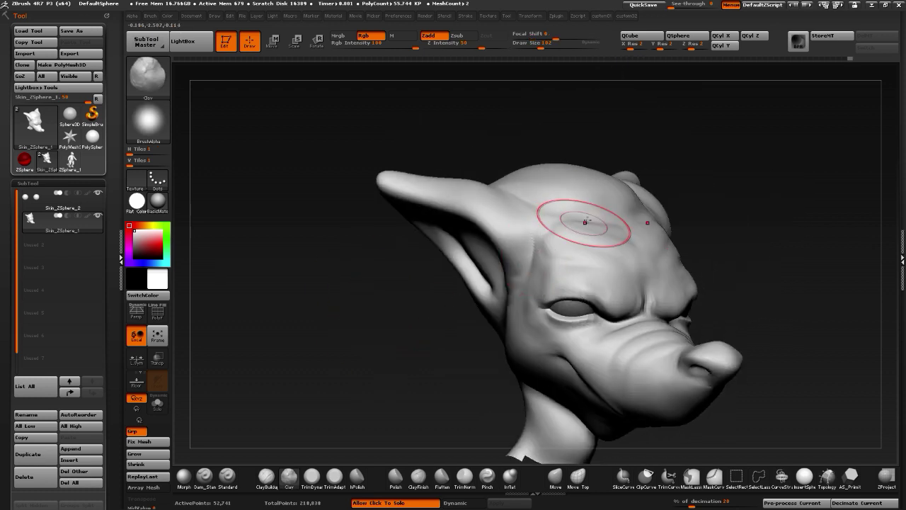
drag(501, 239, 446, 268)
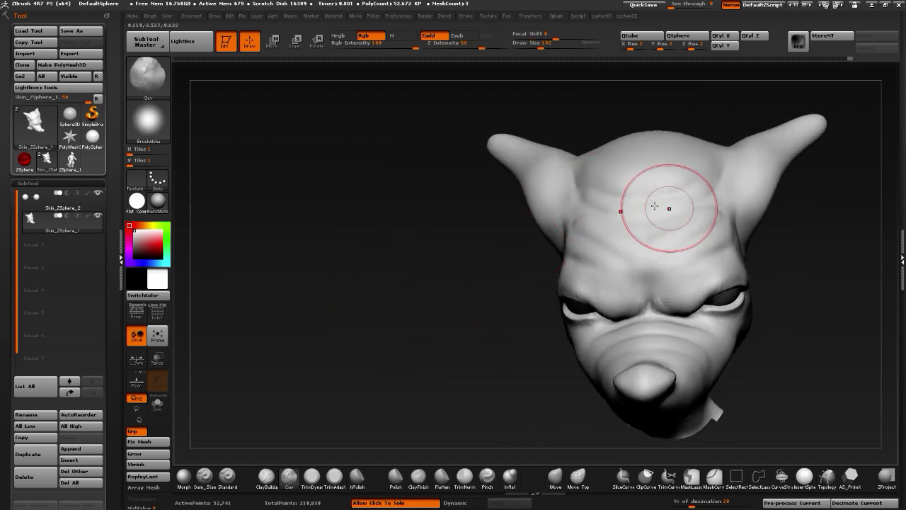
key(shift)
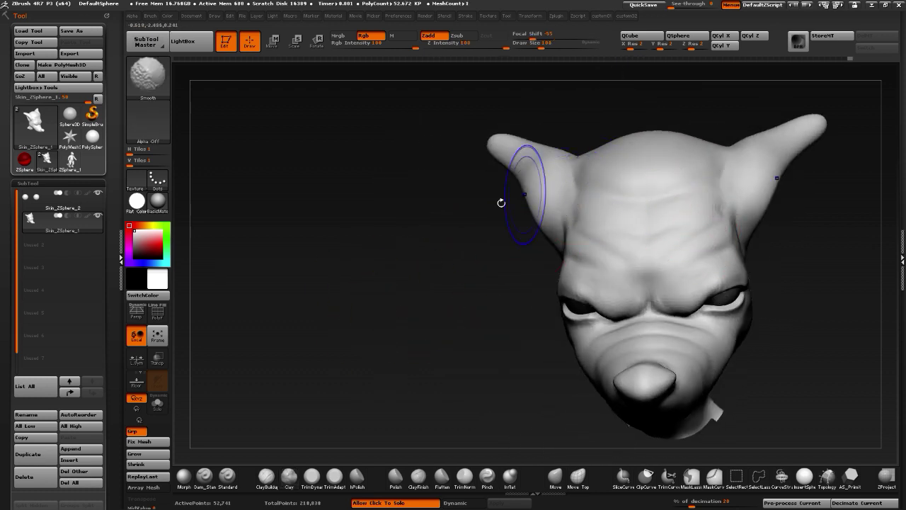
mouse_move(501, 203)
mouse_down()
mouse_move(407, 279)
mouse_move(435, 288)
mouse_move(519, 259)
mouse_up()
Level the side of the forehead and temple with the Flatten brush and smooth the area beside the eye
click(441, 475)
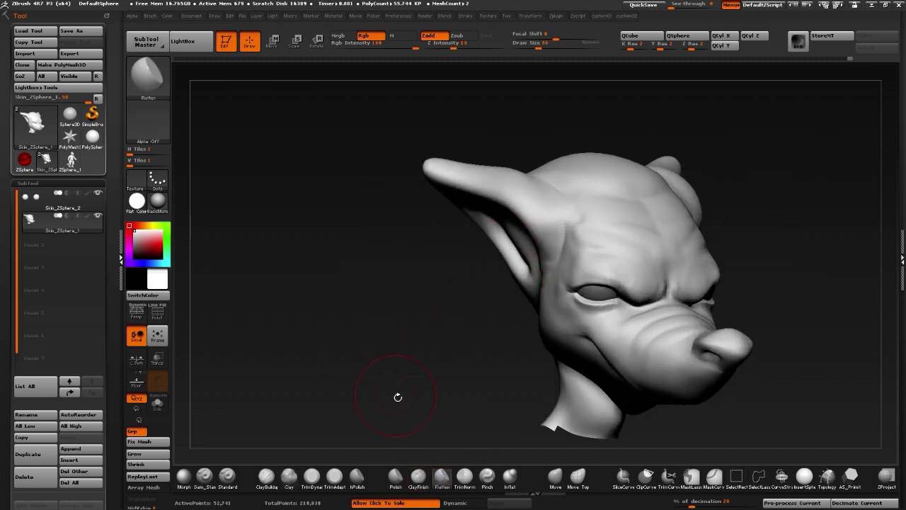
drag(399, 396, 597, 240)
drag(453, 312, 400, 283)
shift+drag(573, 274, 595, 235)
mouse_move(420, 313)
mouse_down()
mouse_move(440, 290)
mouse_move(427, 301)
mouse_up()
mouse_move(392, 401)
mouse_down()
mouse_move(384, 378)
mouse_move(361, 402)
mouse_move(333, 383)
mouse_up()
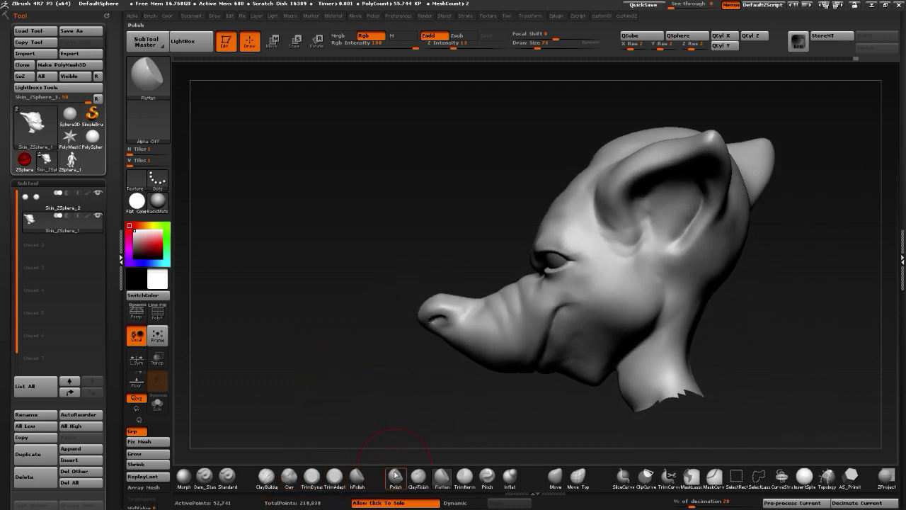
Reshape the cheek and the back of the jaw with the Move brush and smooth the jawline
click(356, 477)
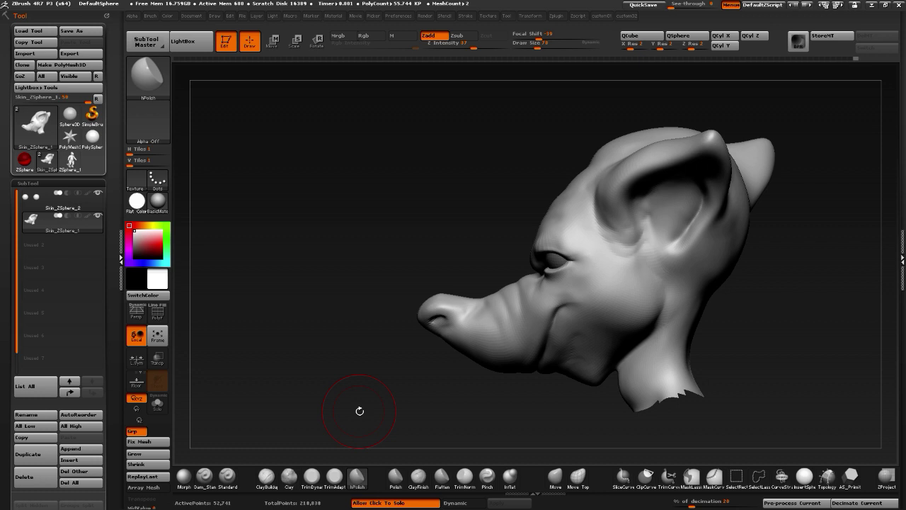
mouse_move(360, 410)
mouse_down()
mouse_move(325, 357)
mouse_move(392, 358)
mouse_move(383, 382)
mouse_move(400, 401)
mouse_up()
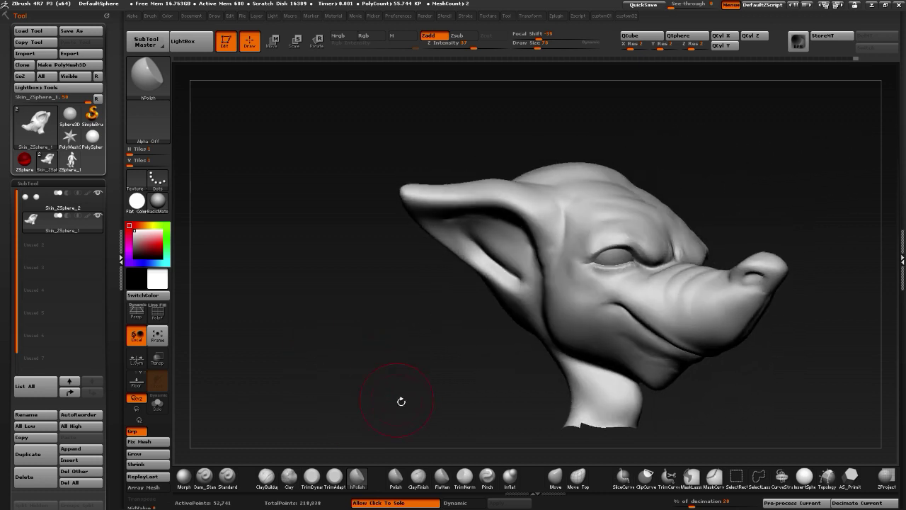
click(555, 476)
mouse_move(514, 431)
mouse_down()
mouse_move(361, 348)
mouse_move(480, 360)
mouse_up()
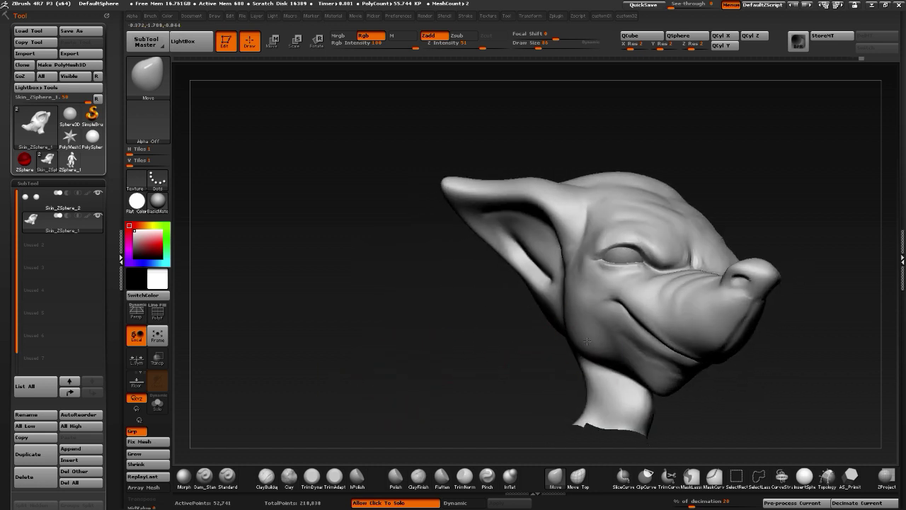
mouse_move(587, 341)
mouse_down()
mouse_move(600, 356)
mouse_move(576, 293)
mouse_up()
mouse_move(526, 348)
mouse_down()
mouse_move(561, 370)
mouse_move(582, 340)
mouse_up()
drag(489, 339, 413, 404)
mouse_move(535, 364)
mouse_down()
mouse_move(499, 334)
mouse_move(533, 343)
mouse_up()
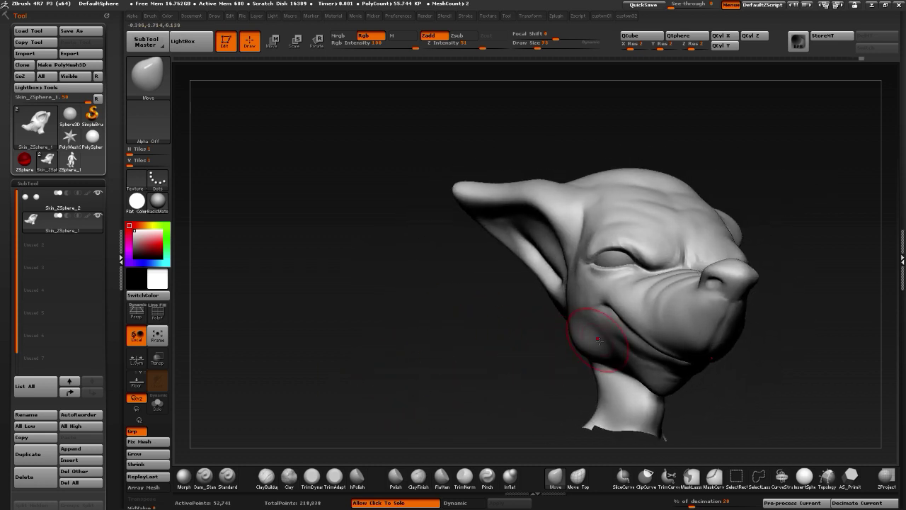
key(shift)
drag(471, 348, 496, 346)
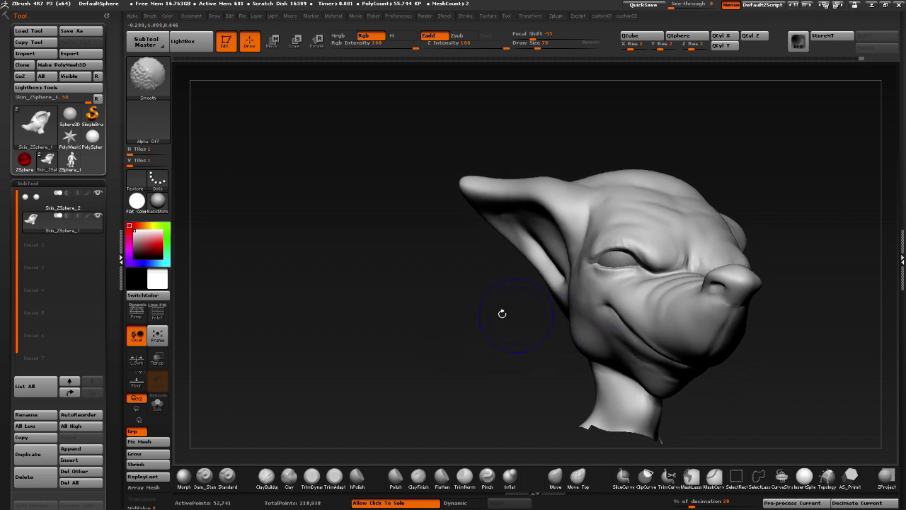
Build up raised folds inside the ear and at its front edge with a smaller Standard brush
drag(502, 313, 224, 380)
click(224, 480)
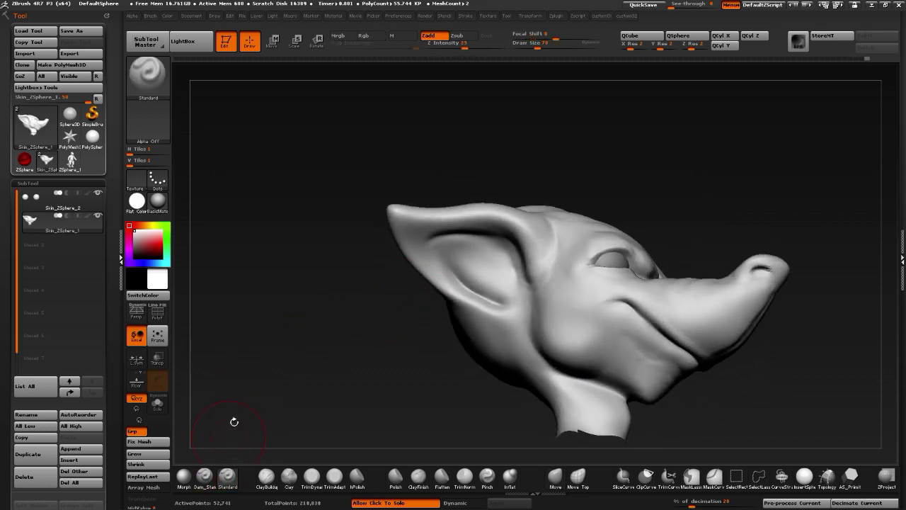
key(bracketleft)
key(bracketleft)
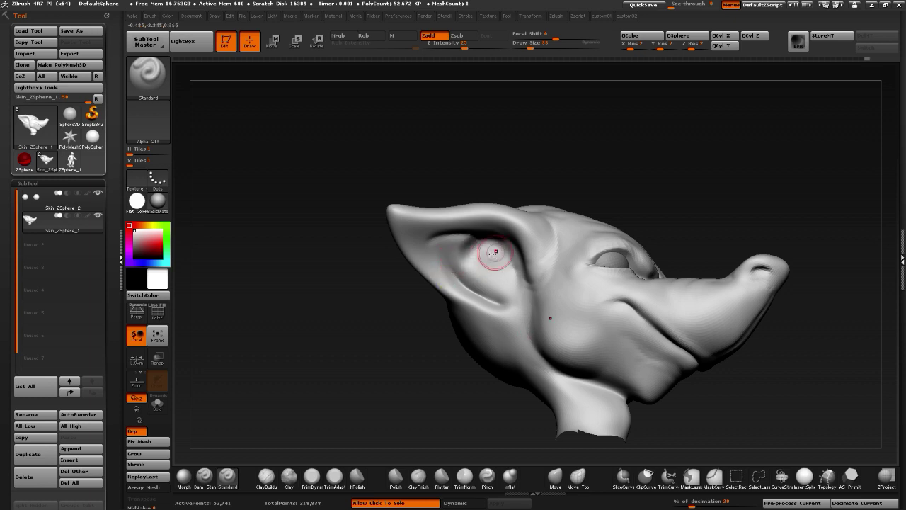
mouse_move(496, 246)
mouse_down()
mouse_move(485, 268)
mouse_move(489, 292)
mouse_up()
mouse_move(488, 294)
right_down()
mouse_move(421, 295)
mouse_move(516, 267)
right_up()
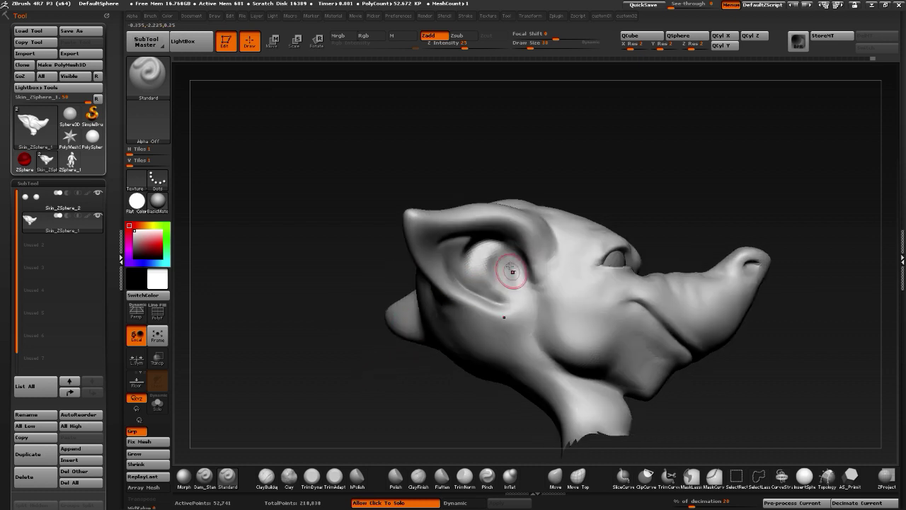
drag(516, 262, 524, 297)
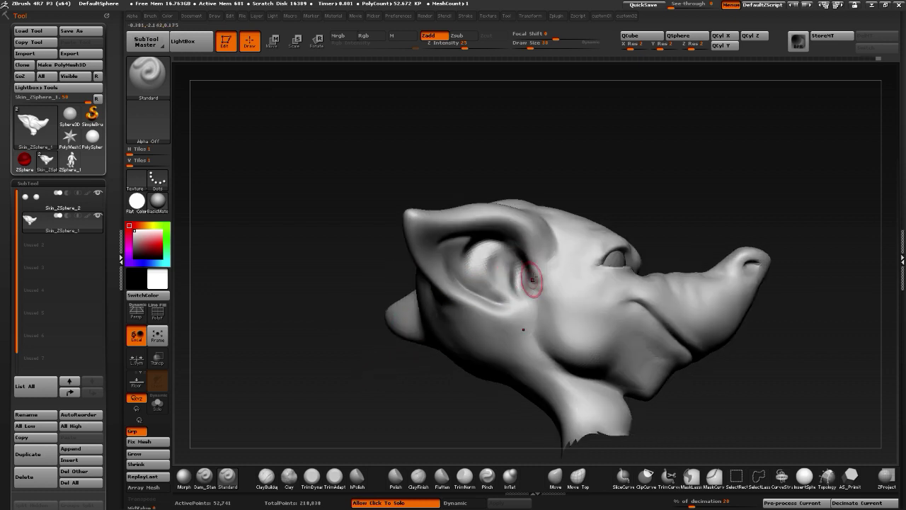
Strengthen the ear's lower rim with the Standard brush and smooth the skin below the ear
right_drag(524, 319, 427, 315)
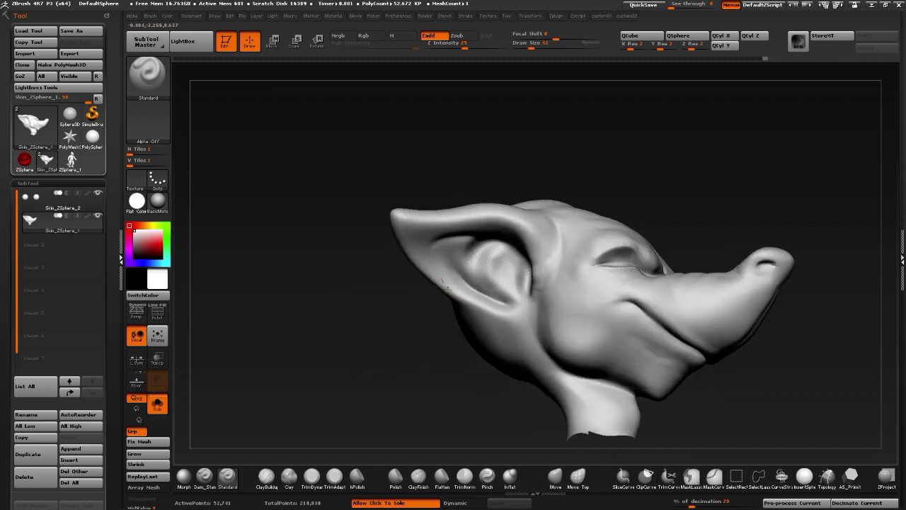
key(bracketright)
drag(453, 291, 516, 314)
drag(449, 292, 522, 310)
mouse_move(380, 326)
mouse_down()
mouse_move(382, 338)
mouse_move(428, 334)
mouse_up()
mouse_move(531, 349)
shift+mouse_down()
mouse_move(510, 356)
mouse_move(532, 326)
shift+mouse_up()
Undo the last two edits on the head
mouse_move(423, 394)
mouse_down()
mouse_move(552, 350)
mouse_move(524, 348)
mouse_up()
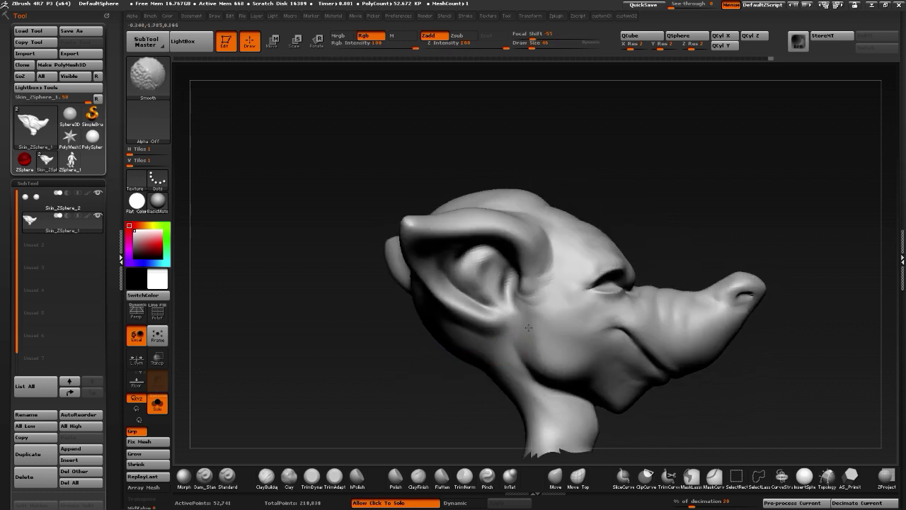
mouse_move(432, 385)
alt+mouse_down()
mouse_move(460, 346)
mouse_move(417, 367)
mouse_move(512, 344)
alt+mouse_up()
drag(595, 398, 517, 362)
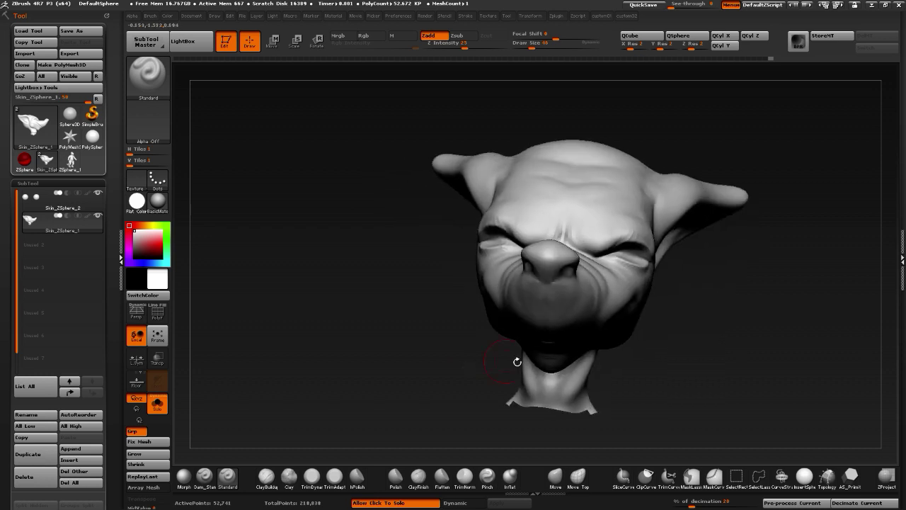
key(ctrl+z)
key(ctrl+z)
Turn off Solo and unhide the rest of the creature's body
mouse_move(467, 374)
mouse_down()
mouse_move(536, 352)
mouse_move(435, 323)
mouse_move(439, 332)
mouse_move(382, 357)
mouse_move(511, 358)
mouse_move(437, 374)
mouse_move(373, 353)
mouse_move(416, 398)
mouse_move(449, 364)
mouse_move(363, 341)
mouse_up()
click(446, 350)
ctrl+shift+click(429, 388)
mouse_move(376, 383)
mouse_down()
mouse_move(425, 333)
mouse_move(396, 357)
mouse_move(421, 349)
mouse_move(447, 359)
mouse_move(416, 394)
mouse_up()
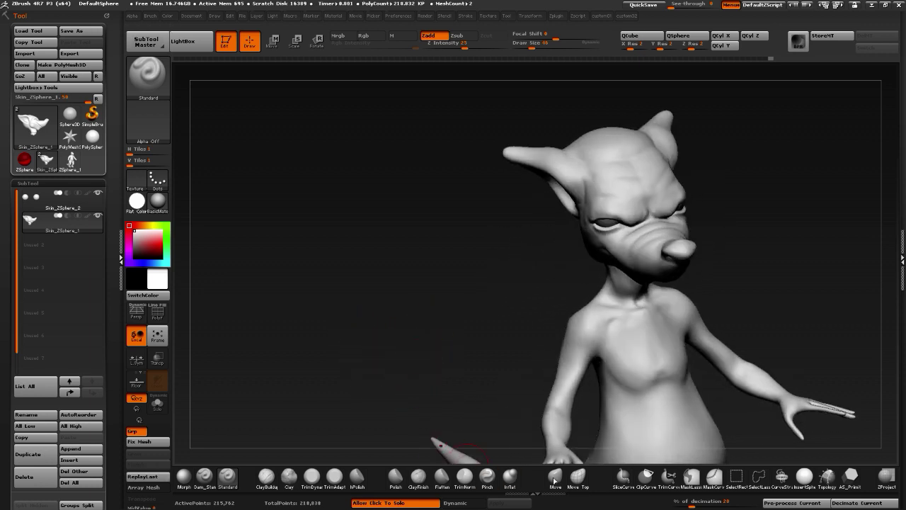
Lower the subdivision level, mask both ears with MaskLasso from the front and invert the mask
click(553, 474)
mouse_move(410, 303)
mouse_down()
mouse_move(438, 283)
mouse_move(382, 273)
mouse_move(544, 232)
mouse_up()
key(1)
drag(515, 58, 443, 69)
key(ctrl)
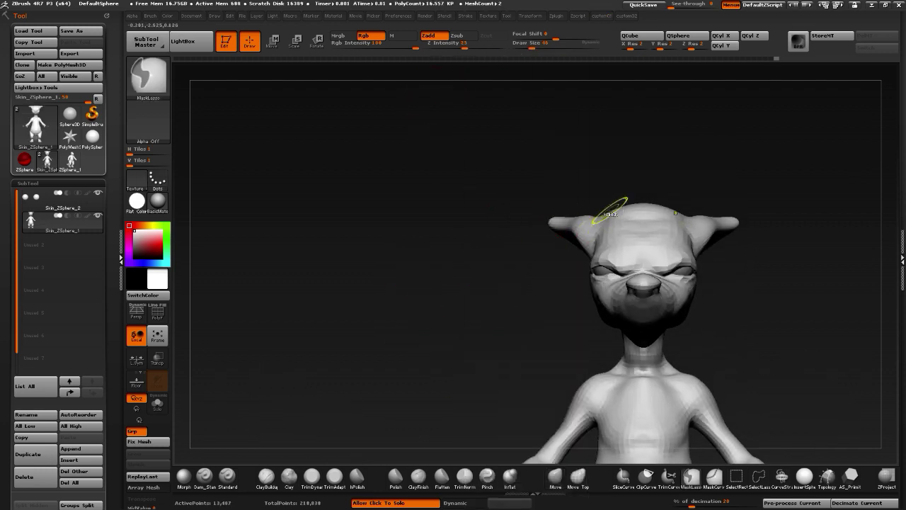
mouse_move(596, 244)
mouse_down()
mouse_move(509, 201)
mouse_move(596, 206)
mouse_up()
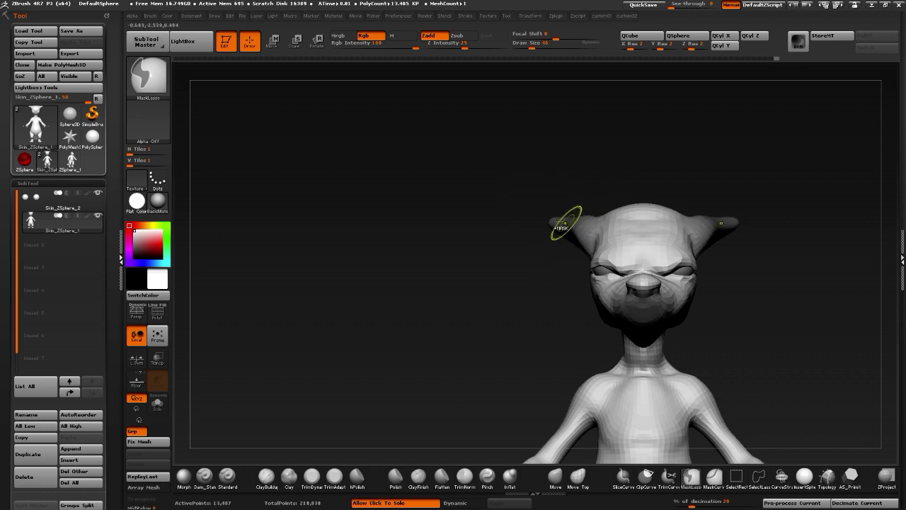
ctrl+click(453, 272)
Rotate both ears downward around their bases with Transpose Rotate and clear the mask
key(r)
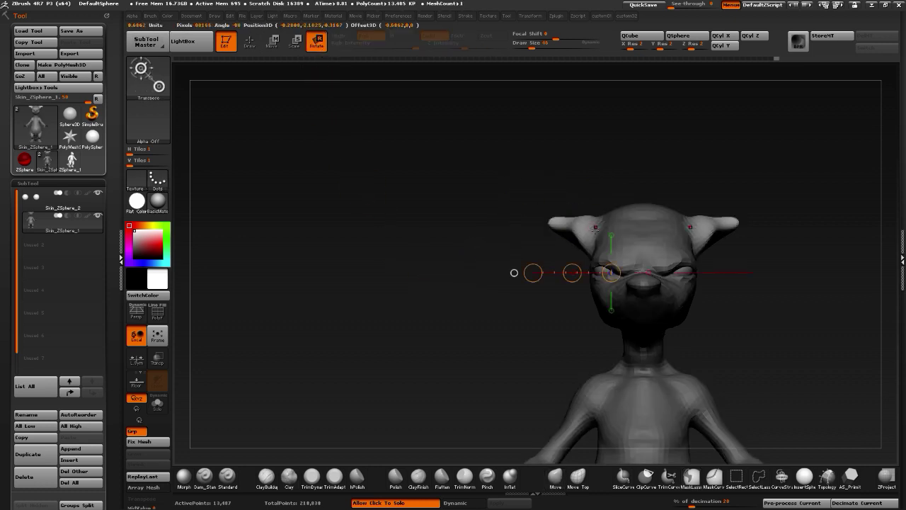
mouse_move(596, 227)
mouse_down()
mouse_move(508, 301)
mouse_move(545, 336)
mouse_up()
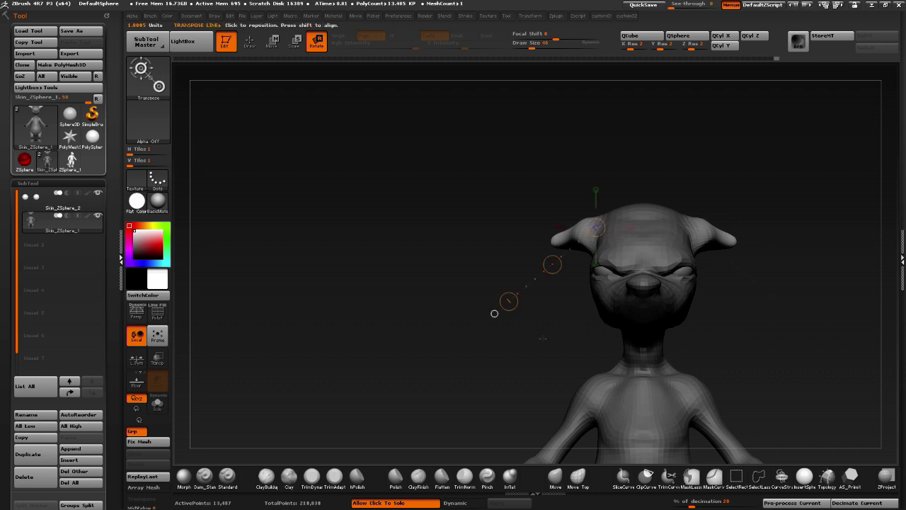
ctrl+drag(442, 251, 408, 218)
Return the body to its high subdivision level and switch back to Draw mode with the Move brush
key(1)
drag(396, 60, 449, 59)
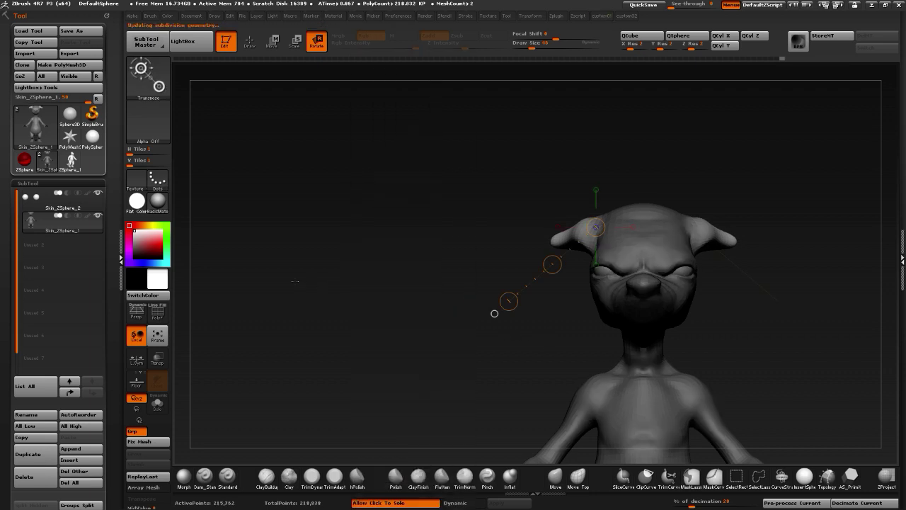
drag(494, 313, 540, 312)
drag(379, 351, 348, 366)
click(249, 41)
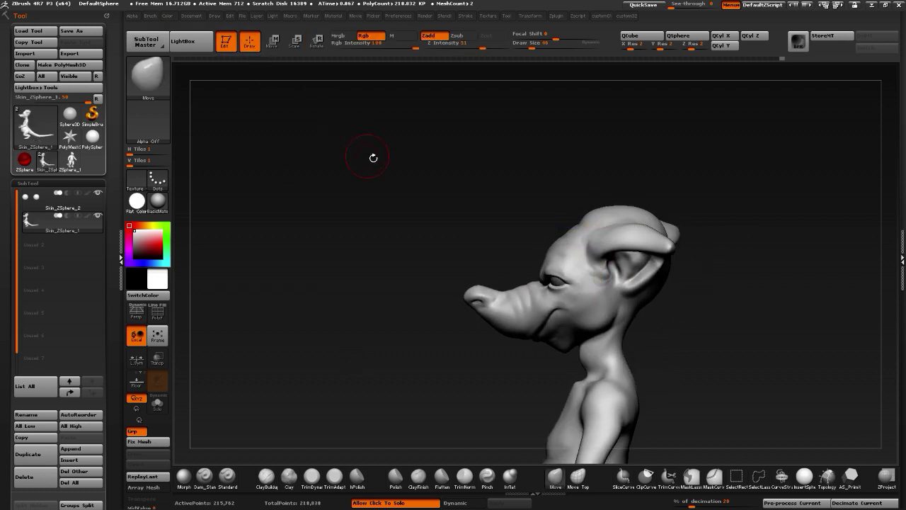
Reshape the backs of the ears where they join the skull with a larger Move brush and smooth the transition
mouse_move(372, 157)
mouse_down()
mouse_move(345, 174)
mouse_move(373, 262)
mouse_move(425, 255)
mouse_up()
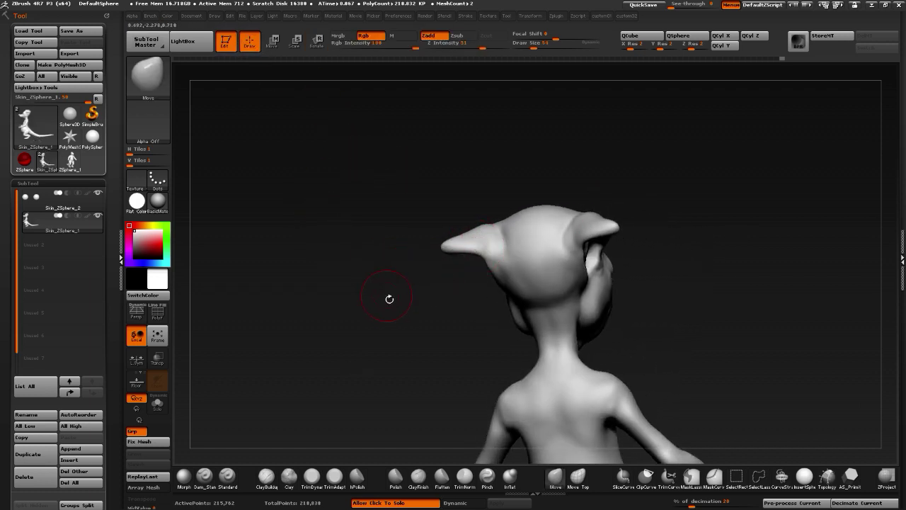
drag(389, 299, 460, 245)
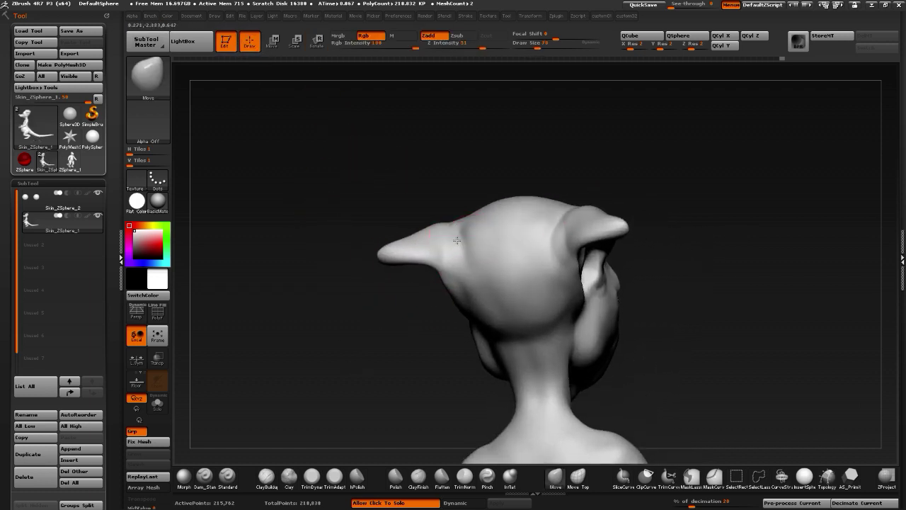
drag(302, 279, 368, 332)
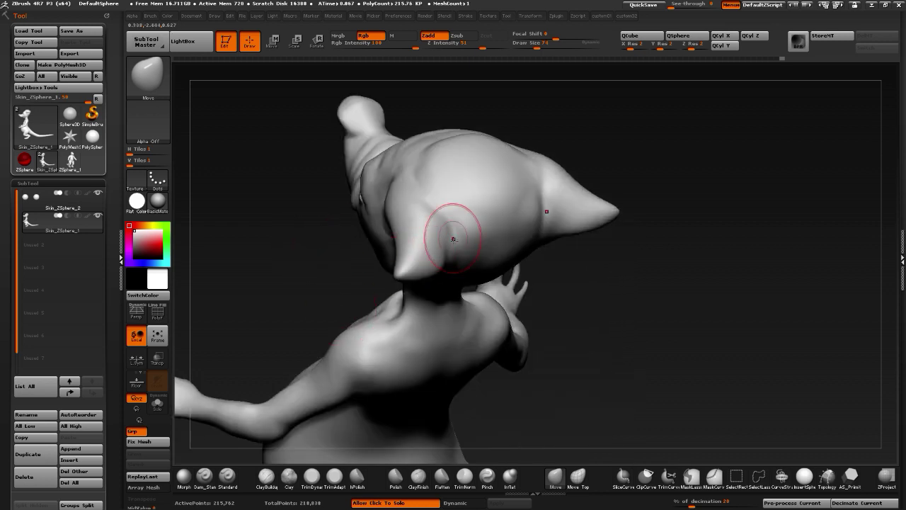
shift+drag(463, 239, 459, 235)
mouse_move(675, 375)
alt+mouse_down()
mouse_move(672, 360)
mouse_move(587, 364)
mouse_move(627, 281)
alt+mouse_up()
mouse_move(425, 273)
mouse_down()
mouse_move(541, 252)
mouse_move(433, 233)
mouse_up()
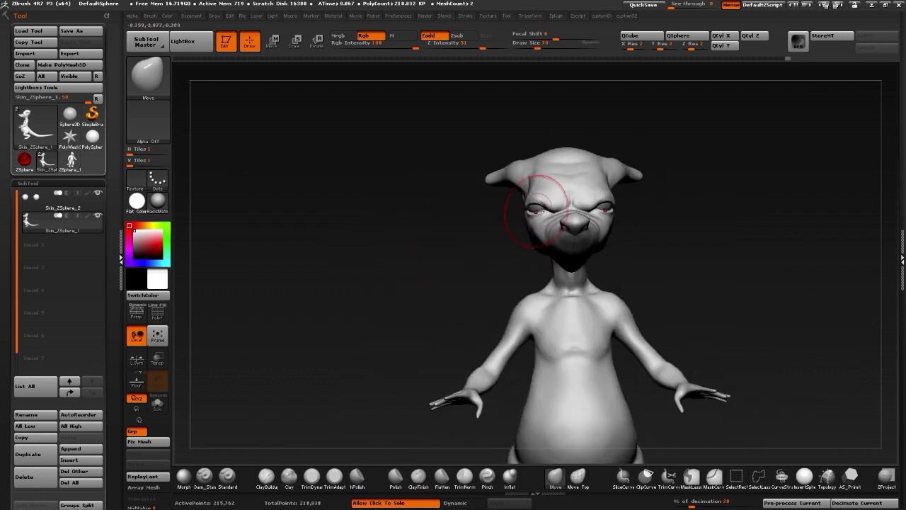
Select the body subtool, reshape the lower belly above the legs with an enlarged Move brush, and smooth the groin area
drag(508, 210, 530, 204)
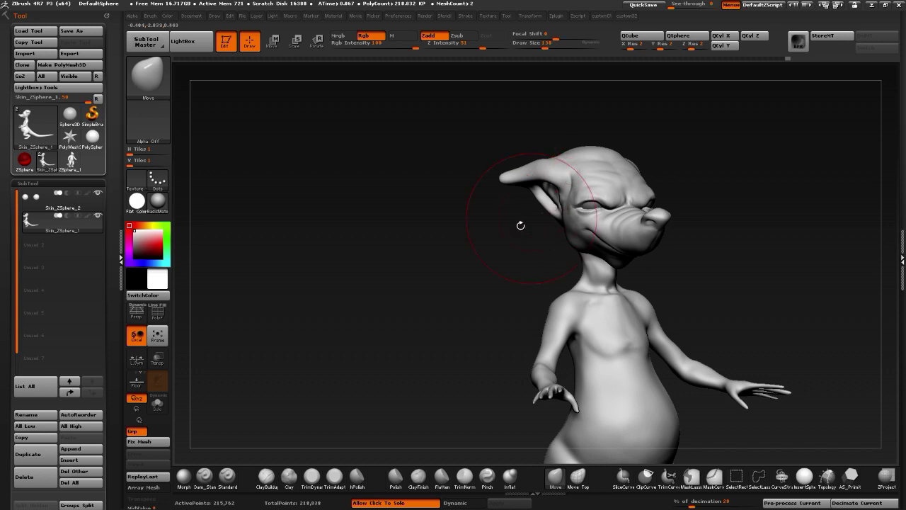
alt+click(589, 206)
drag(504, 211, 590, 206)
mouse_move(594, 205)
right_down()
mouse_move(449, 336)
mouse_move(428, 328)
right_up()
mouse_move(428, 327)
mouse_down()
mouse_move(476, 333)
mouse_move(373, 312)
mouse_move(608, 322)
mouse_move(587, 323)
mouse_up()
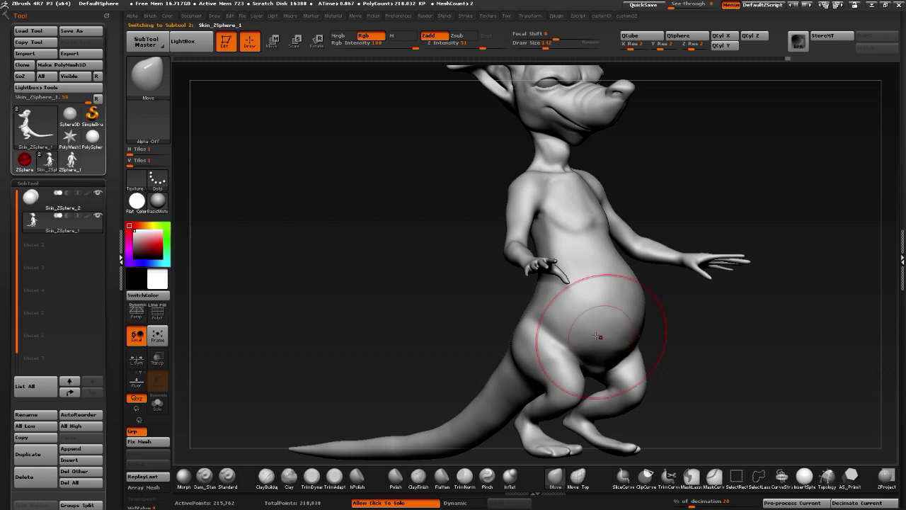
drag(420, 339, 380, 294)
drag(607, 340, 610, 351)
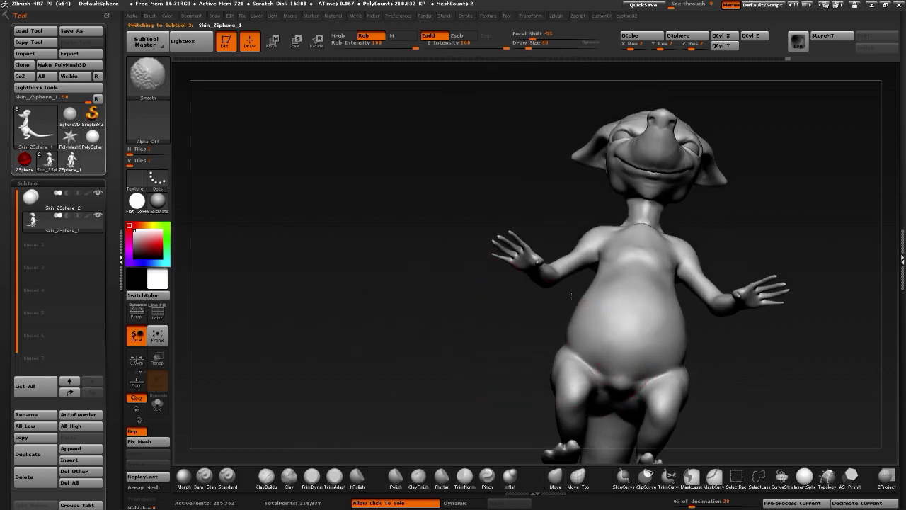
drag(465, 300, 509, 354)
Refine the upper chest with a smaller brush and smooth the collarbone area
mouse_move(431, 258)
alt+mouse_down()
mouse_move(449, 362)
mouse_move(403, 326)
mouse_move(556, 293)
alt+mouse_up()
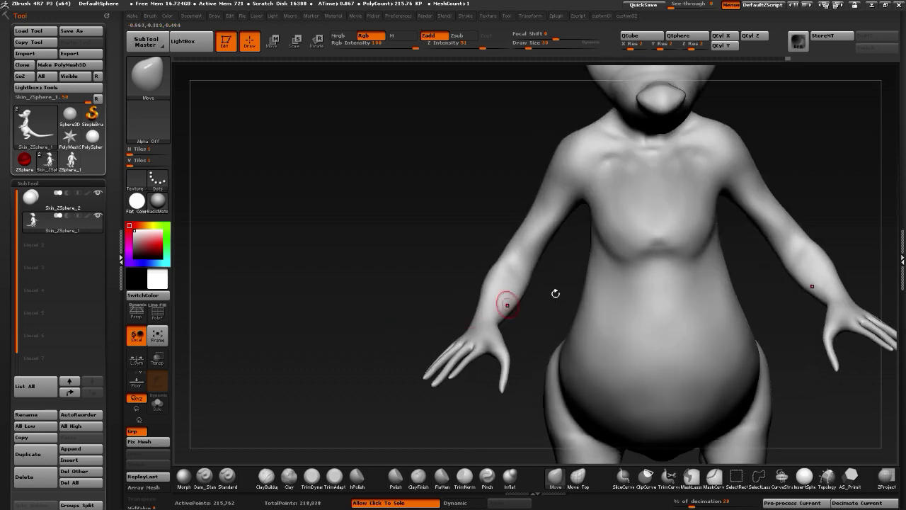
key(shift)
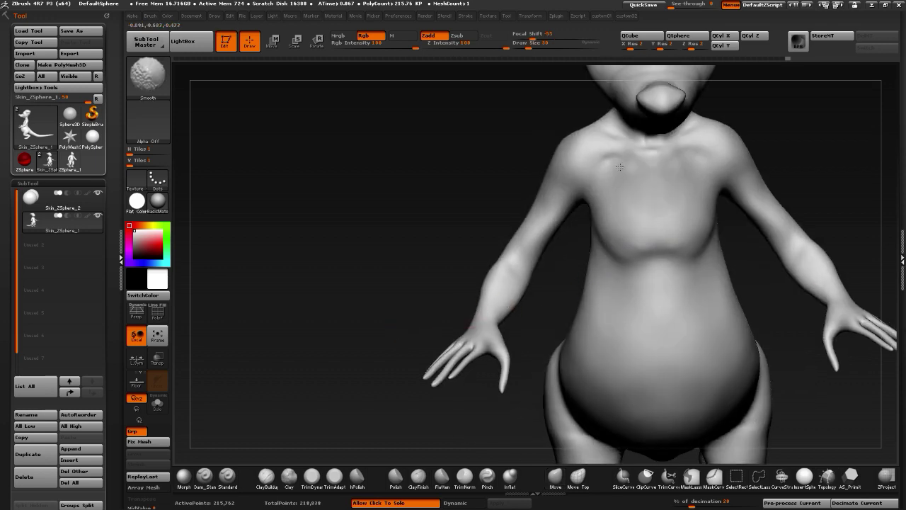
drag(445, 182, 601, 230)
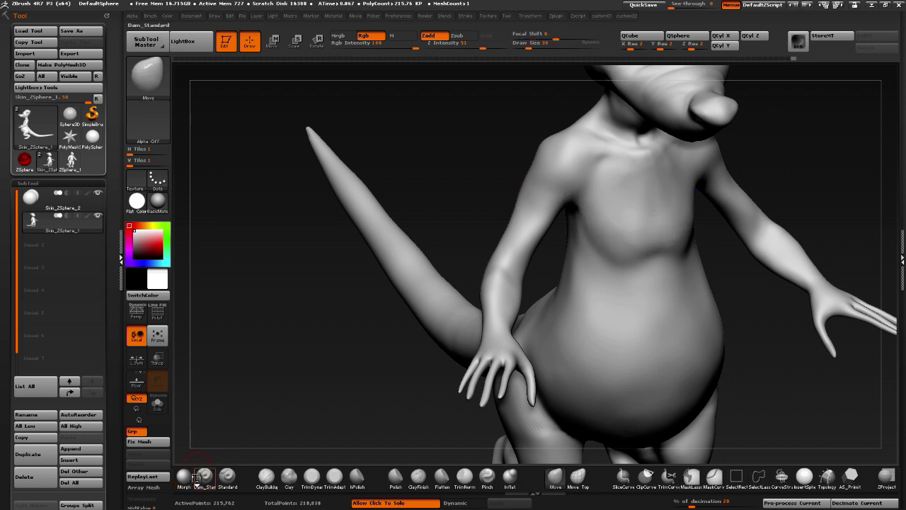
Sculpt small nipples on the lower chest with the Dam_Standard brush and smooth the surface around them
click(198, 477)
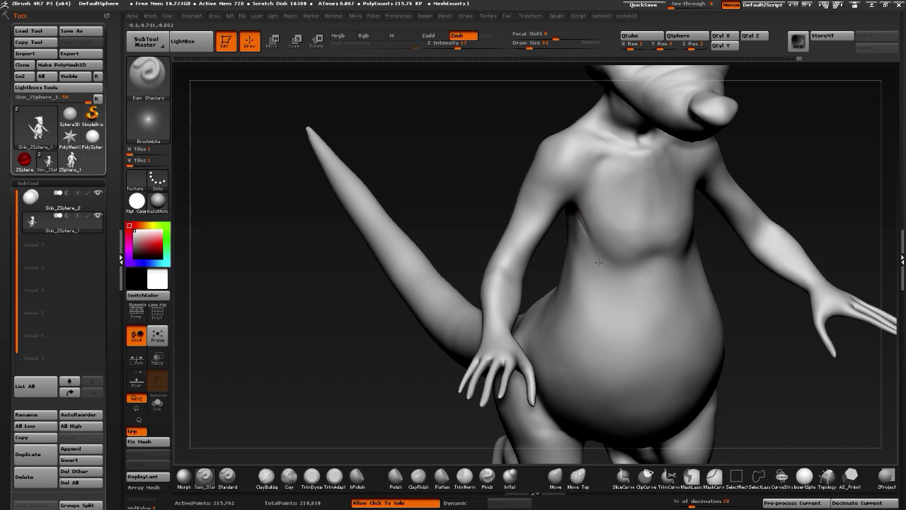
key(shift)
key(shift)
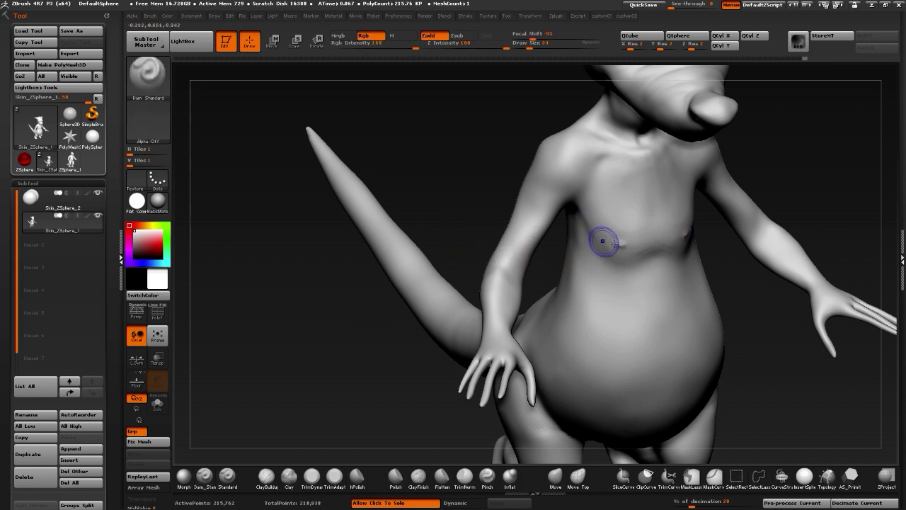
mouse_move(377, 318)
mouse_down()
mouse_move(348, 303)
mouse_move(368, 300)
mouse_up()
key(shift)
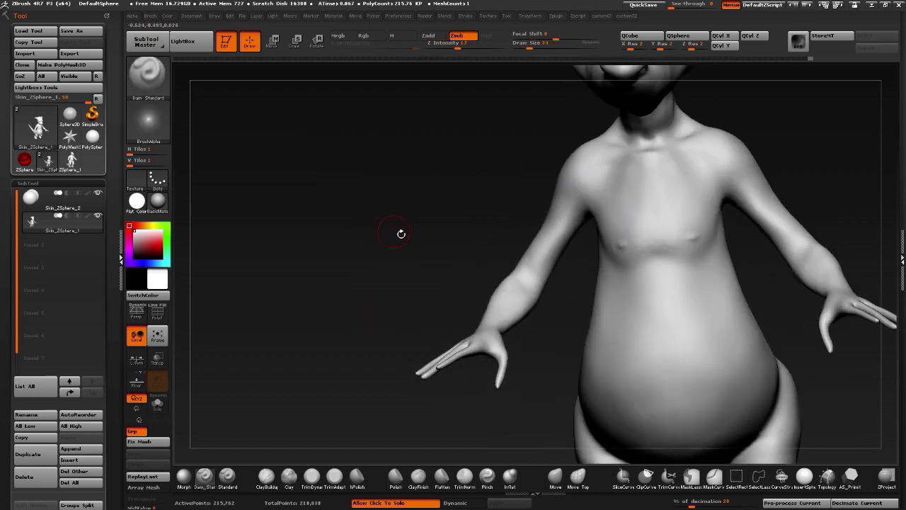
Even out the side of the torso and belly with the Flatten brush and smooth it
mouse_move(401, 234)
mouse_down()
mouse_move(425, 217)
mouse_move(446, 160)
mouse_move(441, 283)
mouse_move(448, 270)
mouse_move(429, 287)
mouse_move(379, 457)
mouse_up()
click(442, 475)
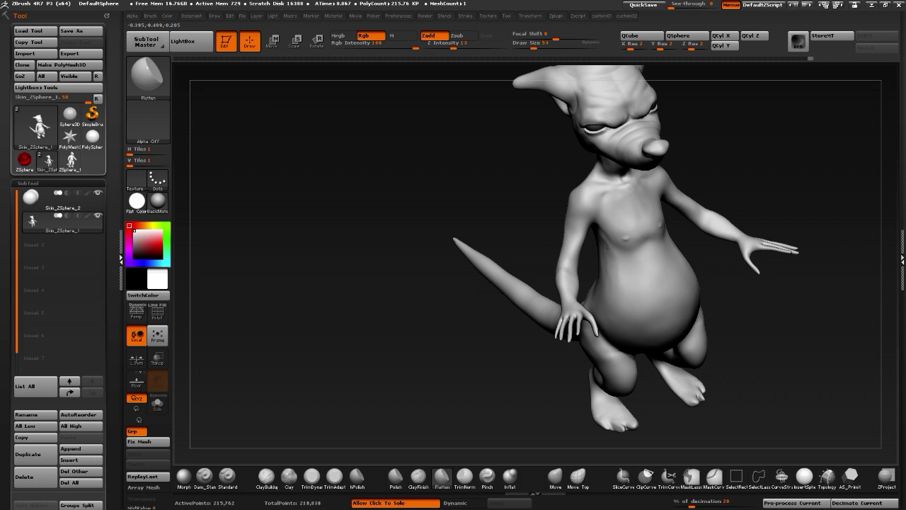
key(shift)
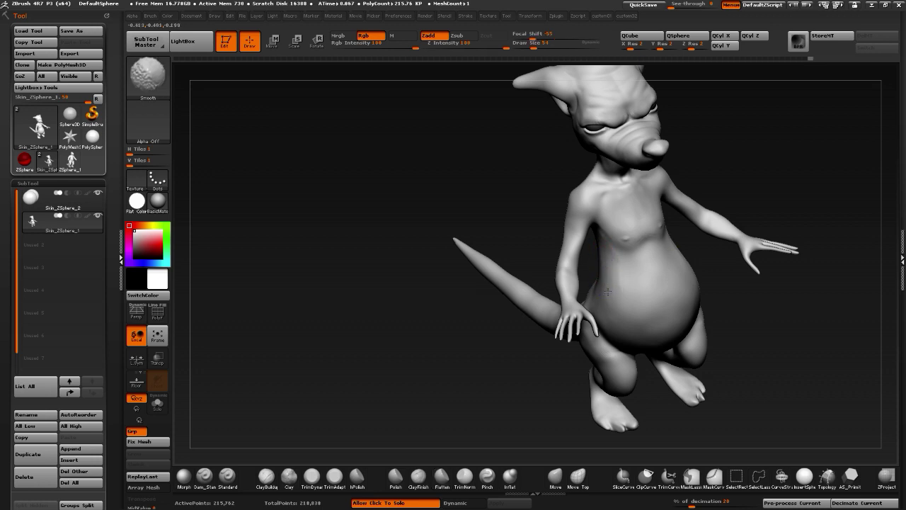
mouse_move(442, 303)
alt+mouse_down()
mouse_move(401, 265)
mouse_move(394, 271)
mouse_move(437, 297)
mouse_move(455, 330)
alt+mouse_up()
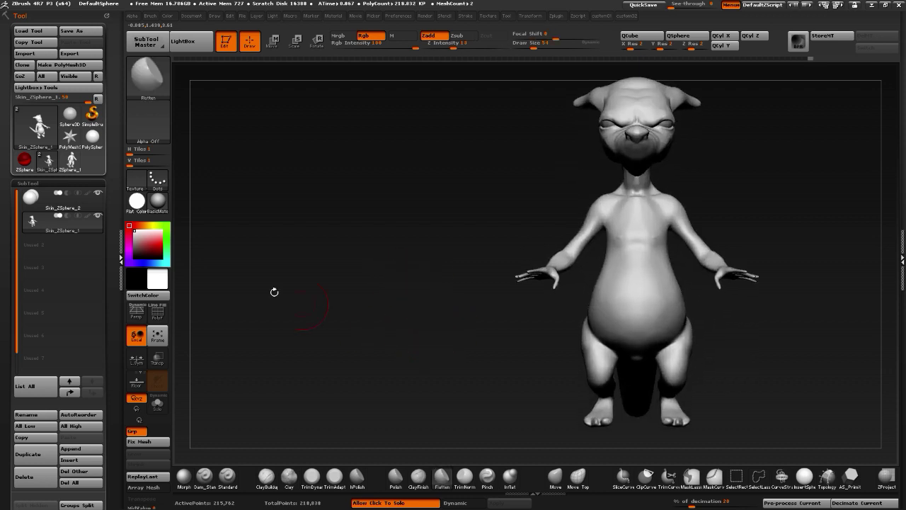
Load the ok_porphyry material from the AS_Matcaps folder in LightBox, hide LightBox and inspect the head
click(159, 202)
click(174, 41)
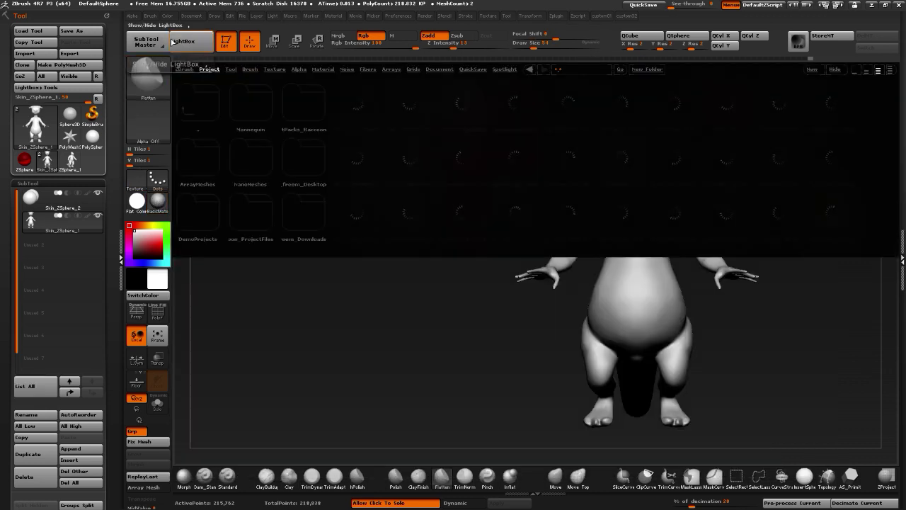
click(316, 69)
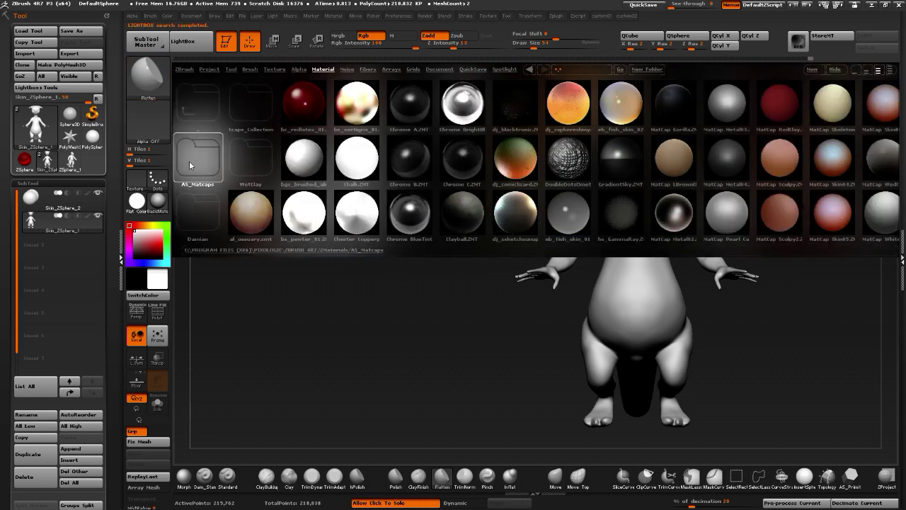
click(198, 160)
double_click(457, 113)
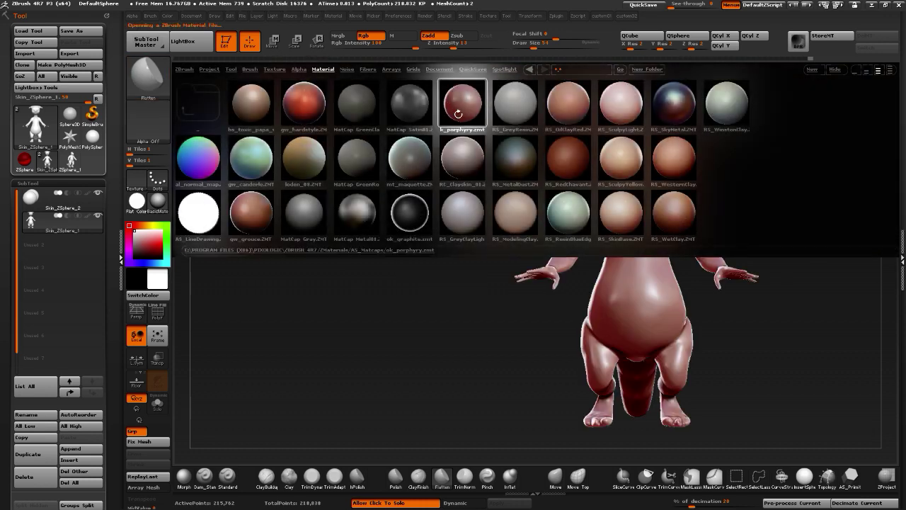
drag(469, 310, 426, 410)
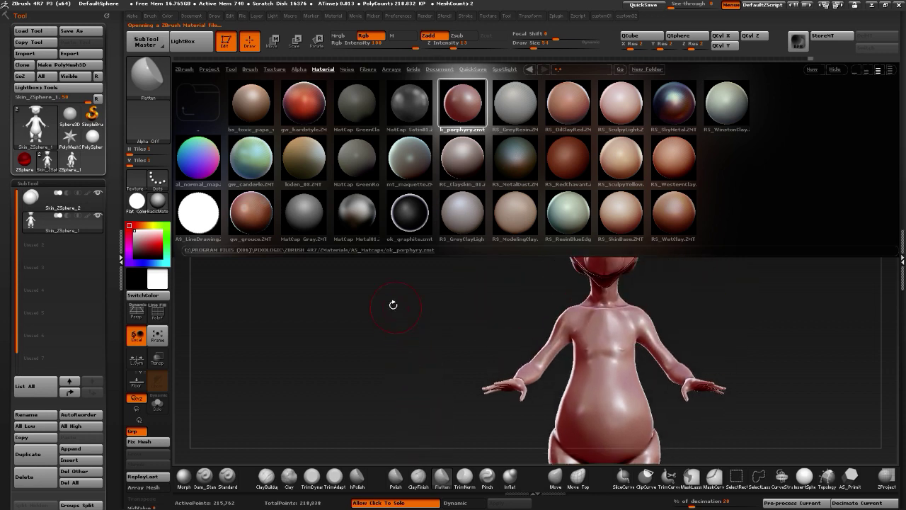
drag(393, 304, 374, 312)
key(comma)
drag(393, 248, 366, 309)
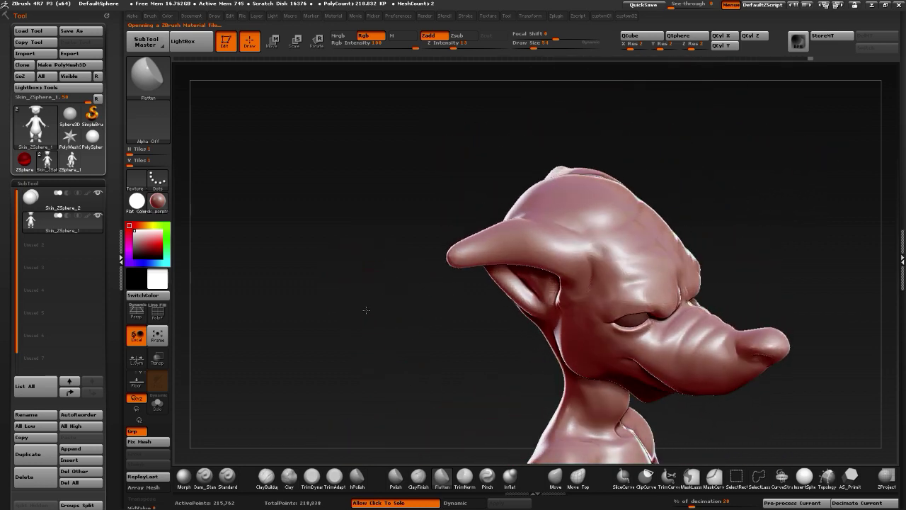
Carve creases where the ear meets the skull with the Dam_Standard brush
click(204, 478)
mouse_move(453, 311)
mouse_down()
mouse_move(436, 262)
mouse_move(453, 235)
mouse_up()
drag(542, 233, 553, 252)
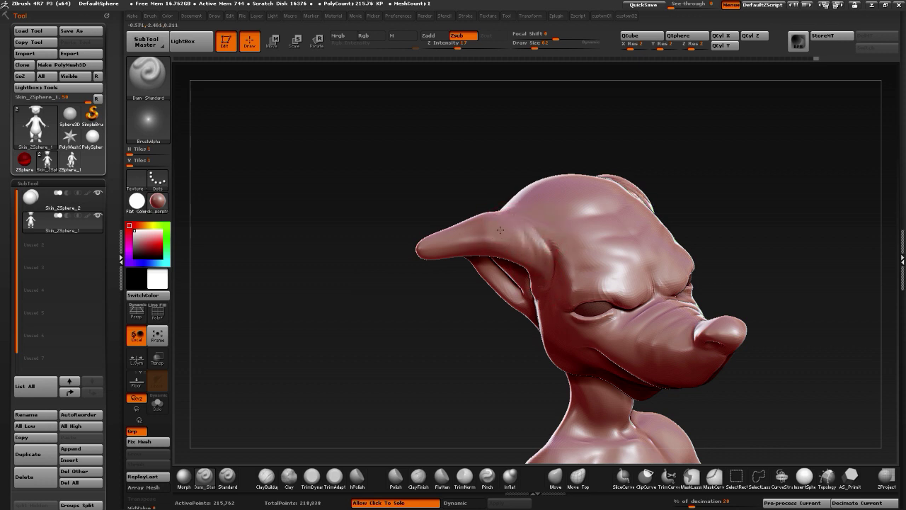
alt+drag(381, 310, 496, 228)
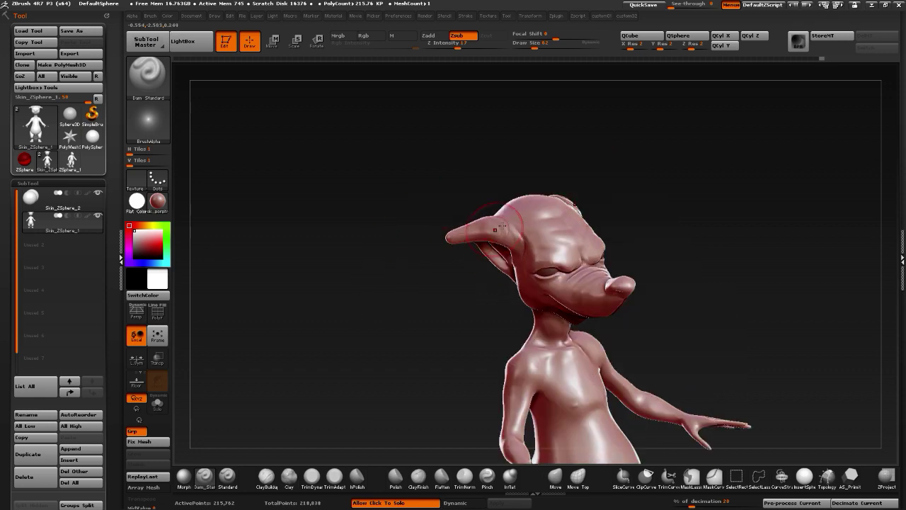
Carve evenly spaced ring creases across the top and sides of the tail with Dam_Standard
mouse_move(412, 278)
alt+mouse_down()
mouse_move(395, 208)
mouse_move(523, 186)
alt+mouse_up()
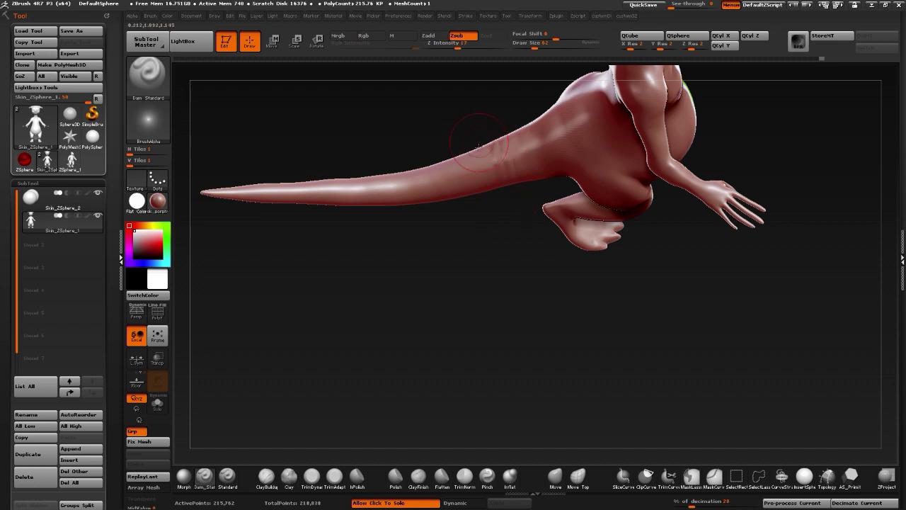
mouse_move(468, 202)
mouse_down()
mouse_move(463, 210)
mouse_move(468, 195)
mouse_up()
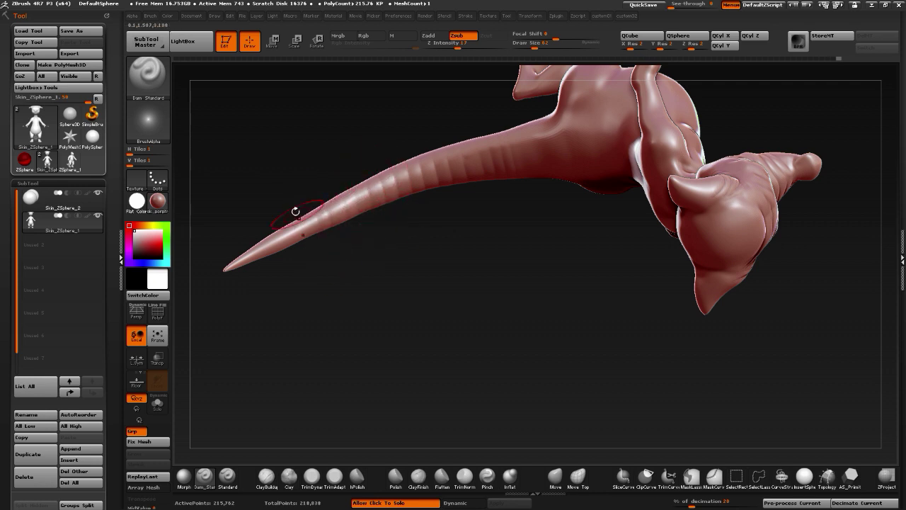
mouse_move(276, 271)
mouse_down()
mouse_move(283, 312)
mouse_move(347, 400)
mouse_move(232, 187)
mouse_move(297, 327)
mouse_up()
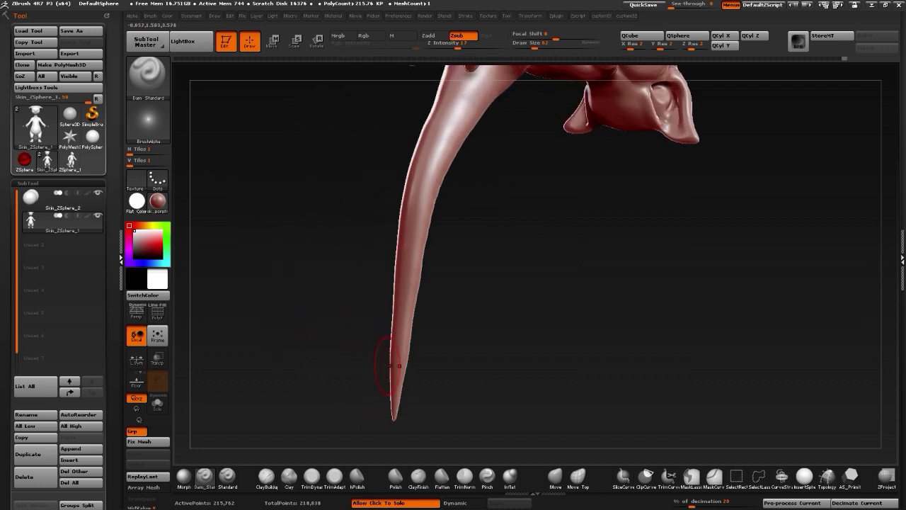
Extend the ring creases along the underside of the tail from its tip up to its base
mouse_move(393, 323)
mouse_down()
mouse_move(396, 312)
mouse_move(370, 304)
mouse_move(441, 319)
mouse_move(372, 302)
mouse_move(432, 312)
mouse_move(376, 262)
mouse_move(329, 274)
mouse_move(329, 263)
mouse_up()
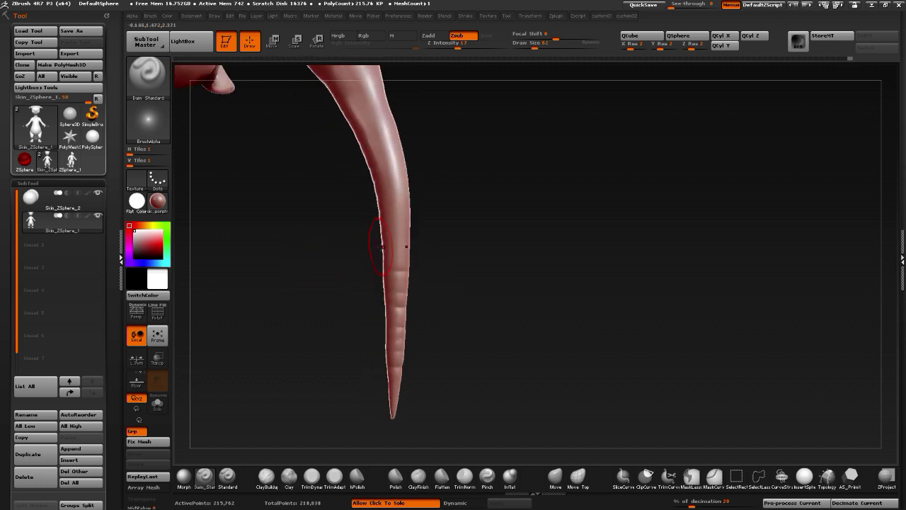
drag(309, 215, 357, 303)
mouse_move(495, 290)
mouse_down()
mouse_move(418, 284)
mouse_move(421, 273)
mouse_up()
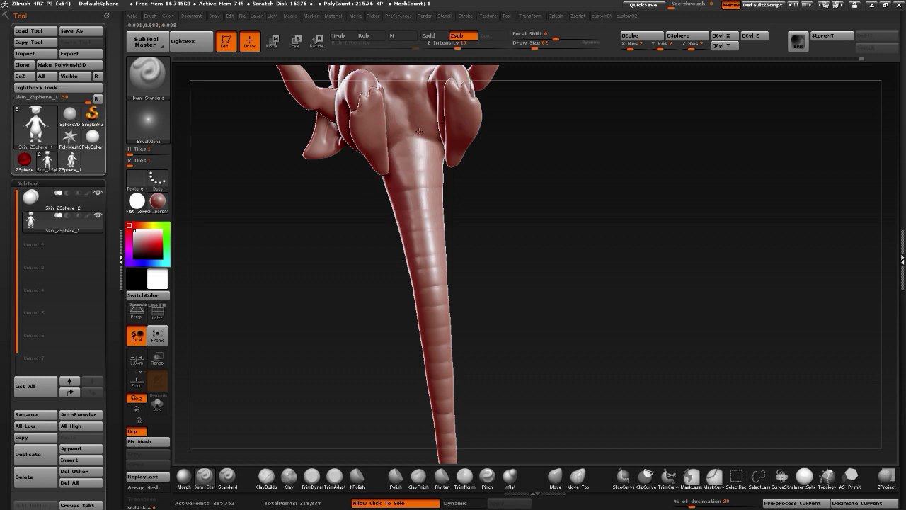
drag(317, 254, 487, 374)
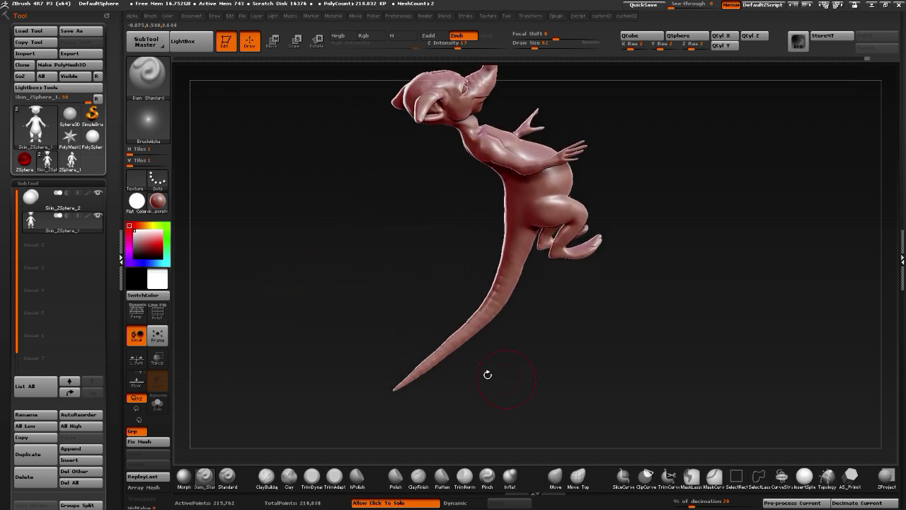
Build up the ridges between the tail rings toward the tail base with the Clay brush
click(291, 482)
mouse_move(287, 340)
mouse_down()
mouse_move(310, 295)
mouse_move(395, 318)
mouse_move(433, 381)
mouse_up()
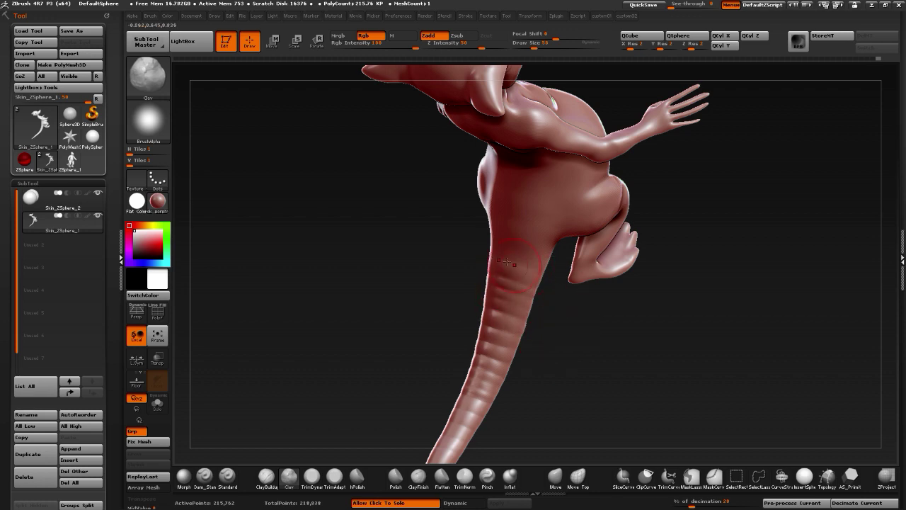
mouse_move(607, 266)
mouse_down()
mouse_move(414, 217)
mouse_move(390, 239)
mouse_move(446, 227)
mouse_up()
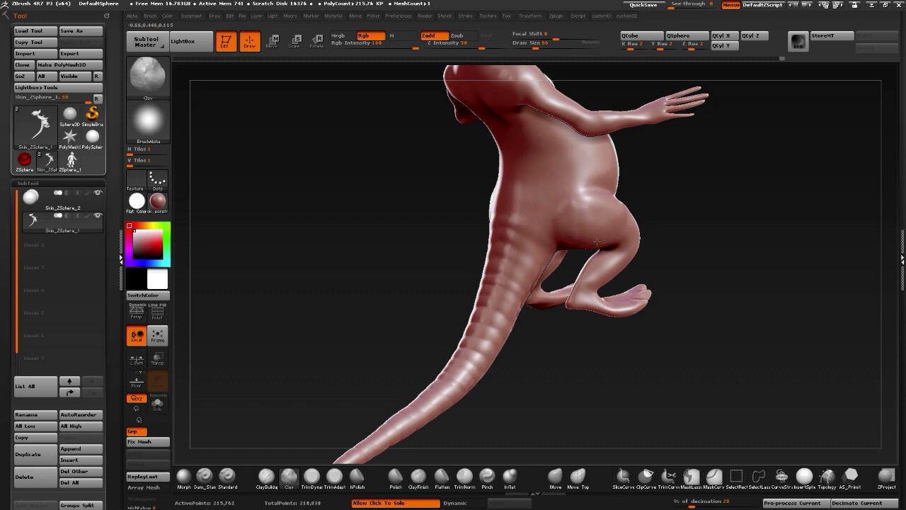
mouse_move(419, 222)
mouse_down()
mouse_move(410, 206)
mouse_move(413, 281)
mouse_move(571, 309)
mouse_up()
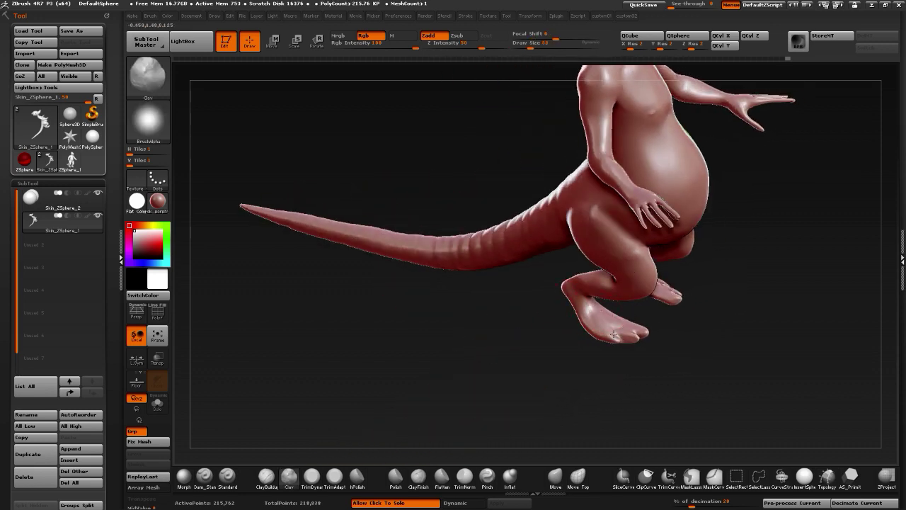
Carve the fold beneath the belly and a navel at its front with the Dam_Standard brush
drag(614, 335, 568, 285)
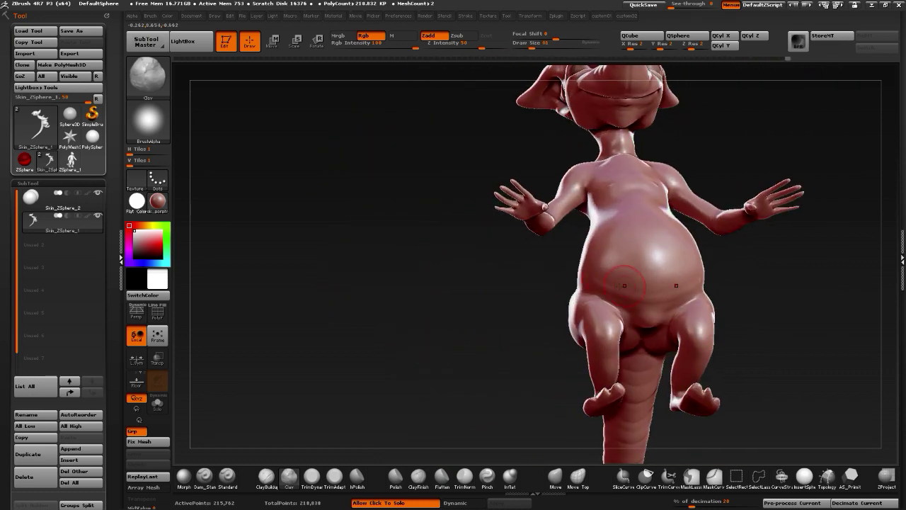
click(203, 476)
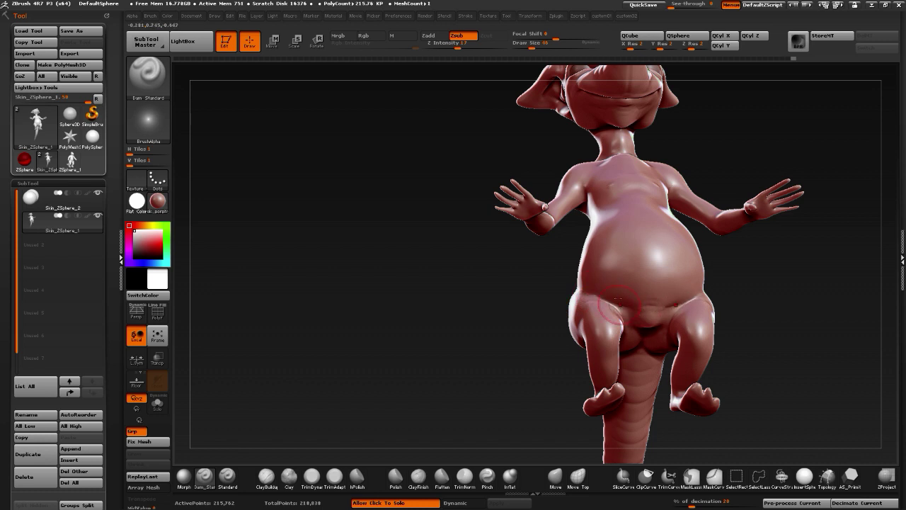
drag(550, 281, 654, 255)
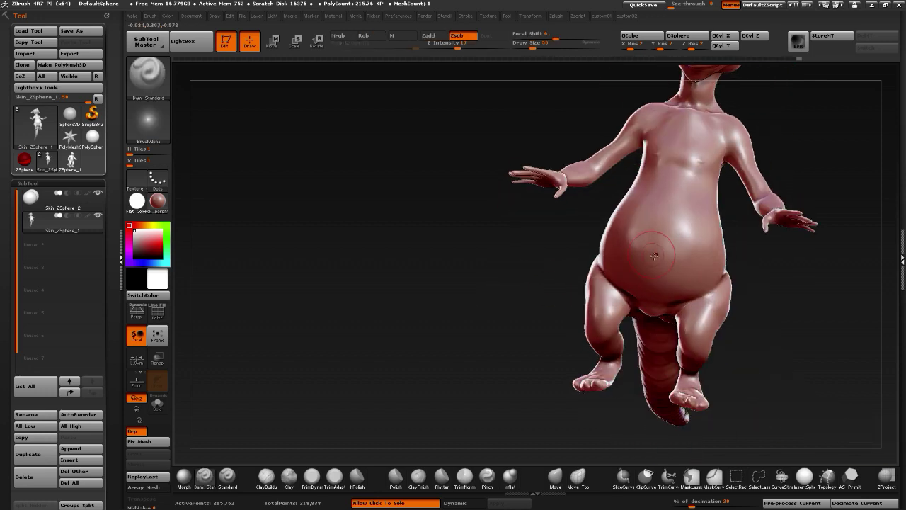
drag(479, 259, 458, 266)
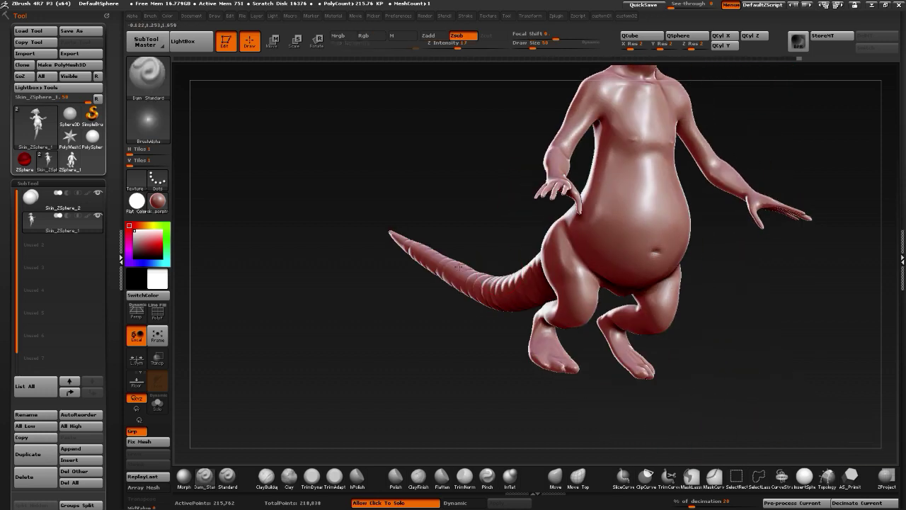
shift+drag(416, 340, 383, 312)
mouse_move(324, 291)
alt+mouse_down()
mouse_move(334, 360)
mouse_move(356, 323)
alt+mouse_up()
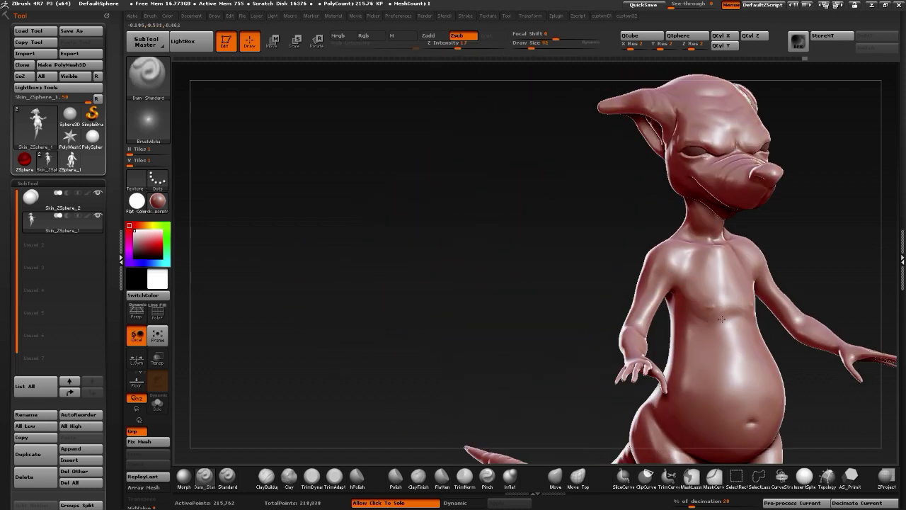
Paint a symmetrical mask over the two breast areas of the chest with the MaskPen brush
ctrl+drag(691, 291, 700, 299)
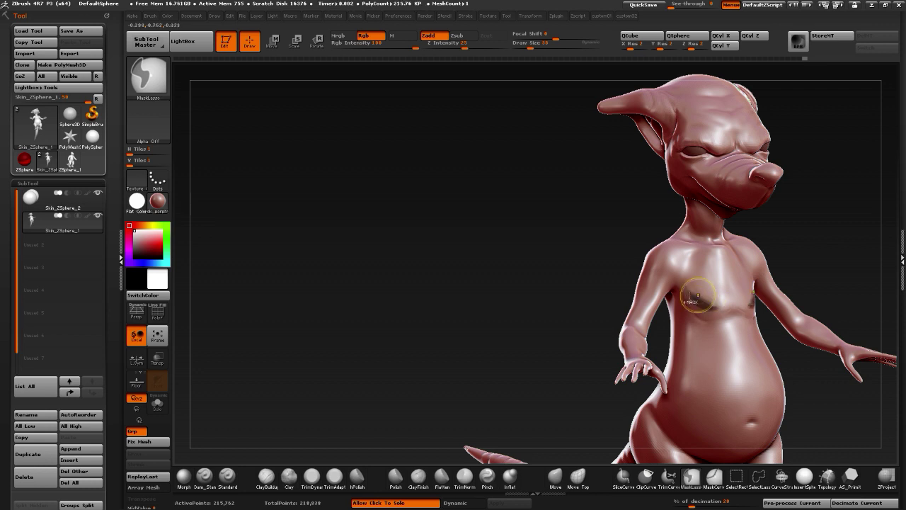
key(ctrl+z)
ctrl+click(149, 76)
ctrl+click(234, 84)
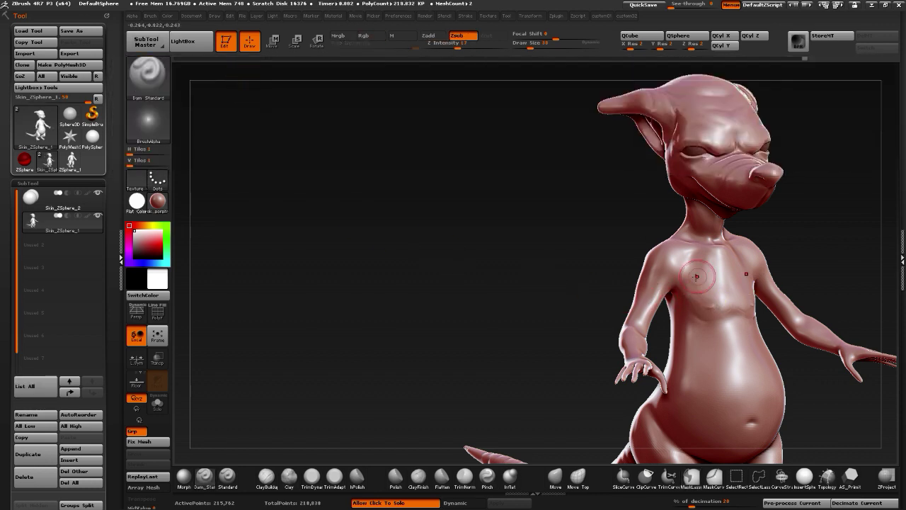
mouse_move(691, 299)
ctrl+mouse_down()
mouse_move(708, 311)
mouse_move(693, 282)
ctrl+mouse_up()
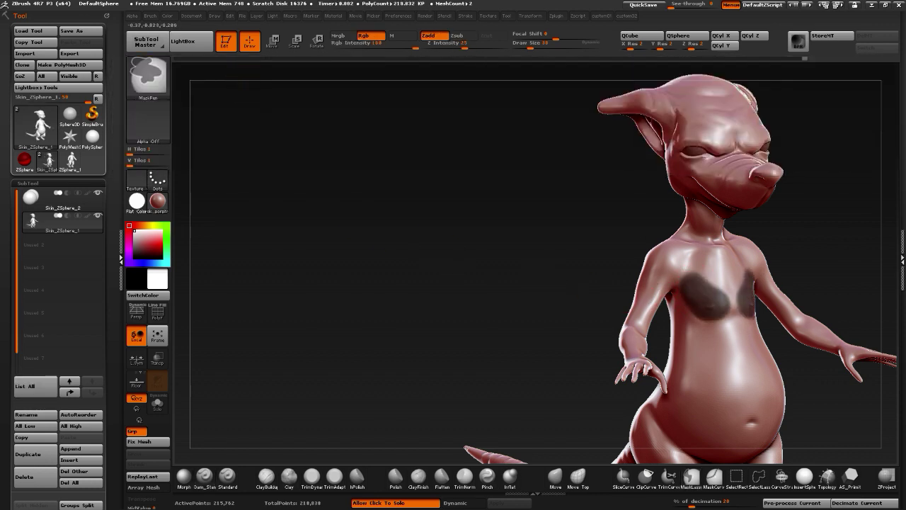
mouse_move(570, 255)
alt+mouse_down()
mouse_move(655, 273)
mouse_move(718, 307)
mouse_move(661, 259)
mouse_move(707, 263)
alt+mouse_up()
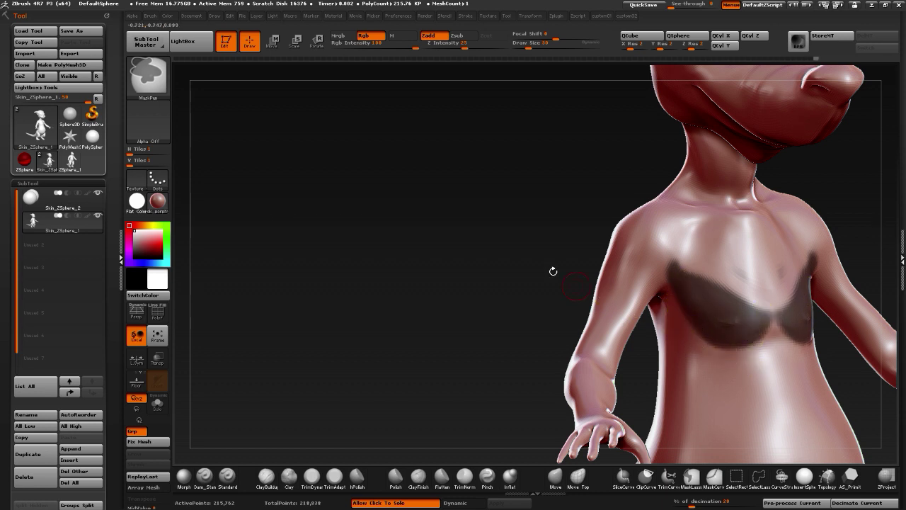
mouse_move(488, 271)
alt+mouse_down()
mouse_move(431, 265)
mouse_move(447, 283)
mouse_move(385, 315)
alt+mouse_up()
Invert the mask and pull the unprotected breast areas into fuller, sagging forms with the Move brush
ctrl+click(469, 319)
mouse_move(451, 297)
mouse_down()
mouse_move(415, 287)
mouse_move(467, 303)
mouse_up()
click(556, 476)
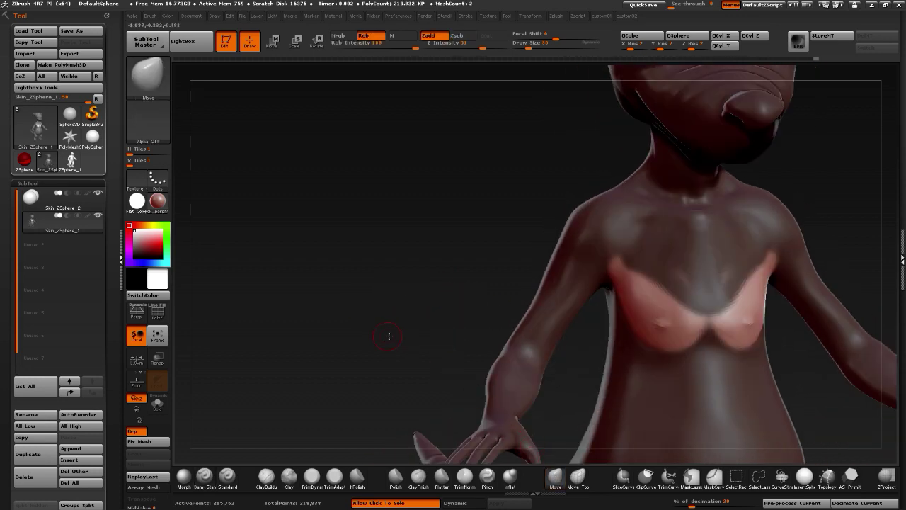
drag(388, 335, 646, 320)
drag(387, 287, 538, 320)
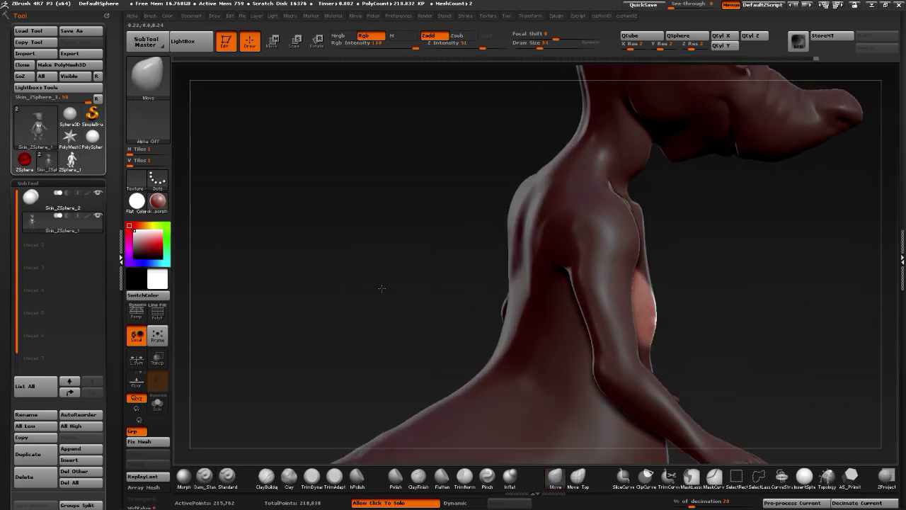
drag(381, 288, 312, 294)
drag(671, 316, 687, 309)
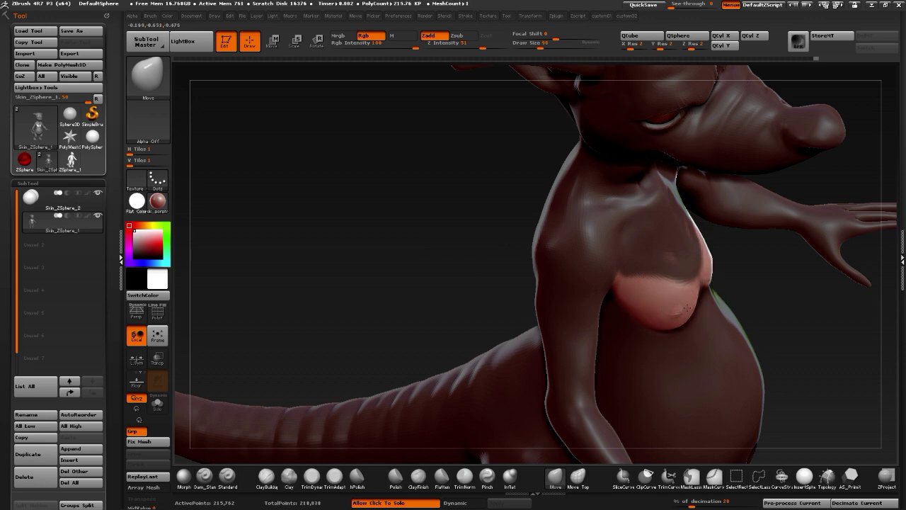
Refine the shape of the breasts from several angles with the Move brush, and clear the mask
drag(392, 247, 237, 254)
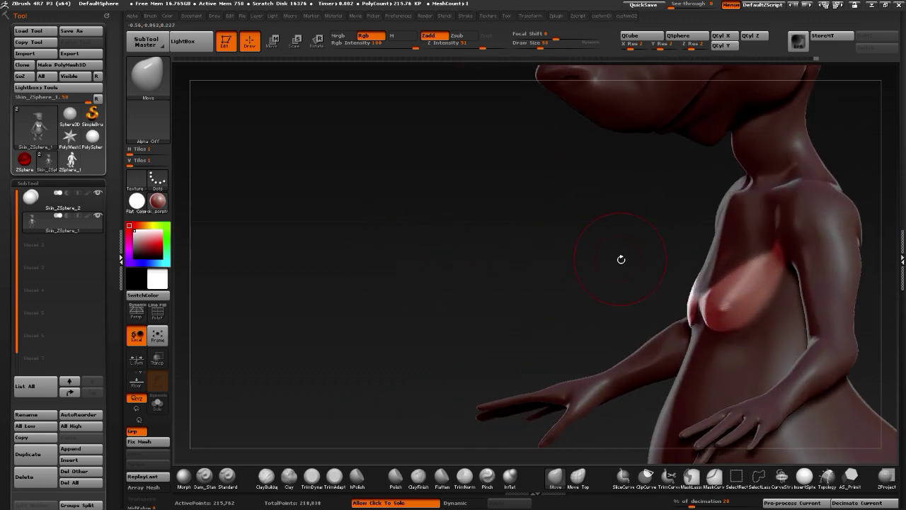
drag(621, 259, 680, 283)
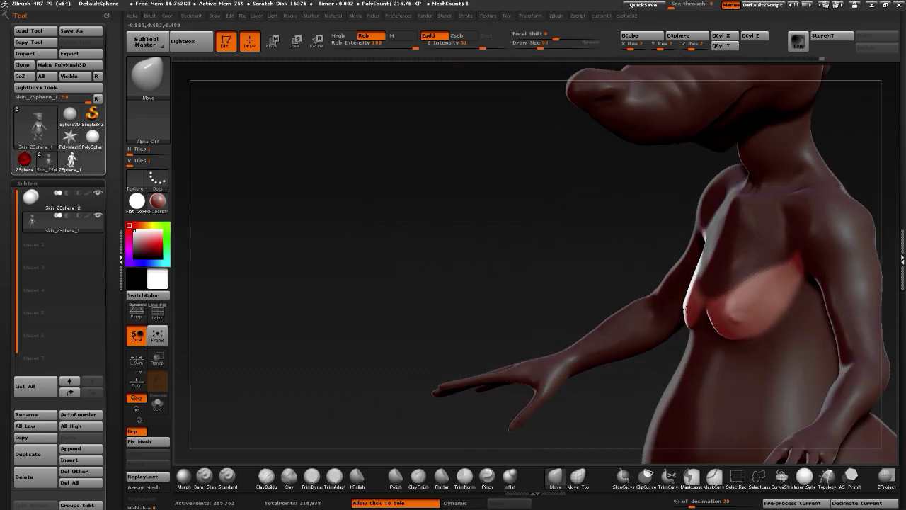
drag(583, 246, 637, 281)
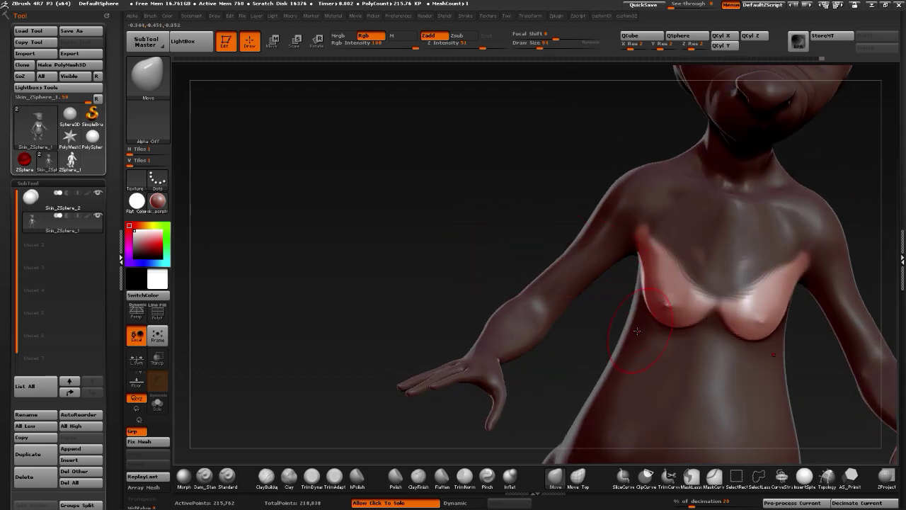
mouse_move(419, 253)
mouse_down()
mouse_move(512, 247)
mouse_move(451, 247)
mouse_move(390, 271)
mouse_move(398, 237)
mouse_up()
mouse_move(467, 261)
mouse_down()
mouse_move(415, 261)
mouse_move(468, 267)
mouse_move(432, 287)
mouse_move(506, 283)
mouse_up()
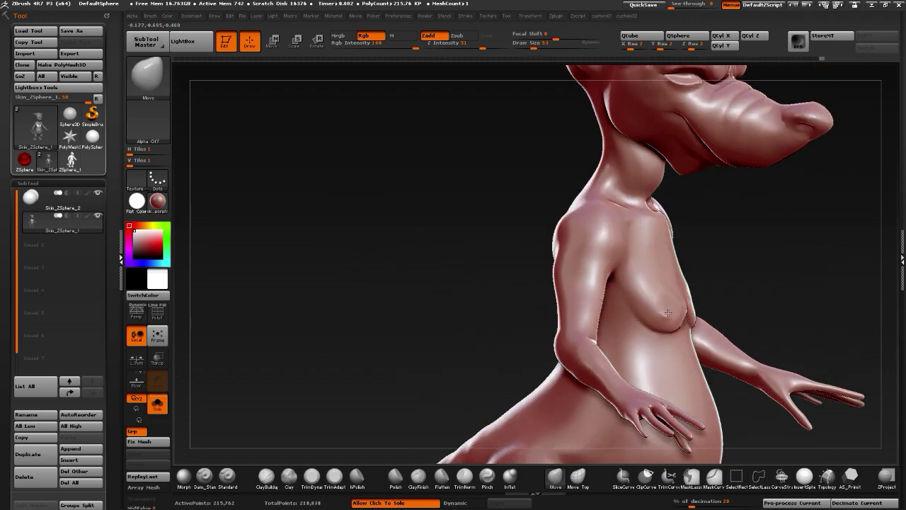
drag(431, 265, 654, 300)
drag(509, 274, 664, 286)
mouse_move(410, 251)
mouse_down()
mouse_move(441, 257)
mouse_move(474, 245)
mouse_move(448, 244)
mouse_move(436, 283)
mouse_up()
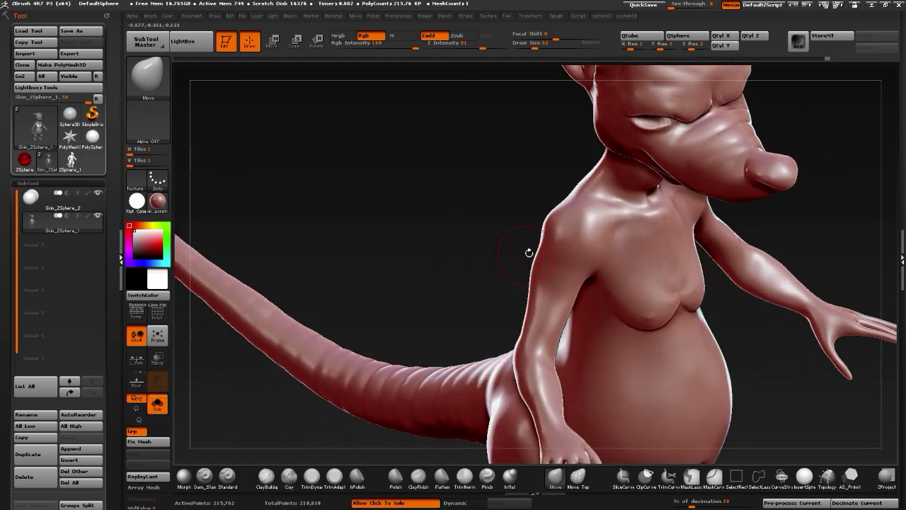
Adjust the shoulder and torso with a larger Move Topological brush and smooth the side of the chest
key(bracketright)
key(bracketright)
key(bracketright)
key(bracketright)
click(576, 480)
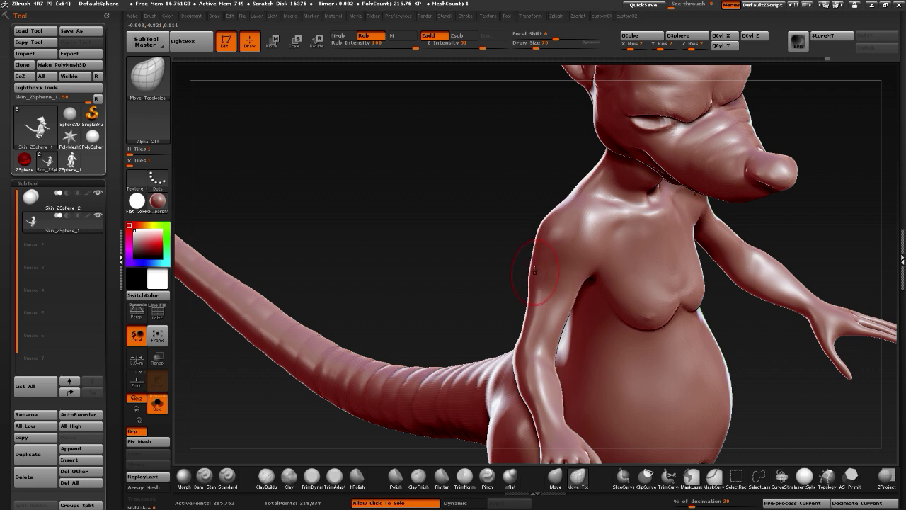
drag(486, 218, 522, 197)
mouse_move(629, 283)
shift+mouse_down()
mouse_move(621, 324)
mouse_move(613, 294)
shift+mouse_up()
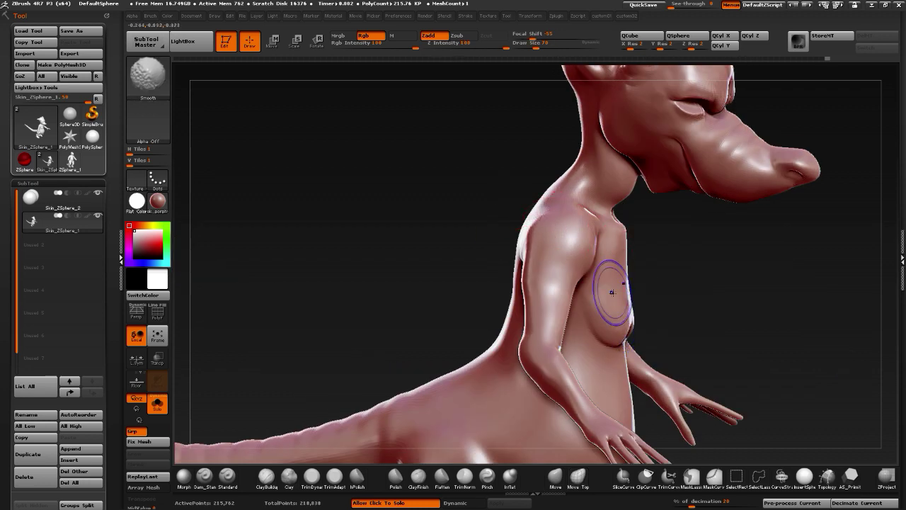
mouse_move(346, 225)
alt+mouse_down()
mouse_move(298, 206)
mouse_move(282, 178)
alt+mouse_up()
drag(282, 178, 354, 264)
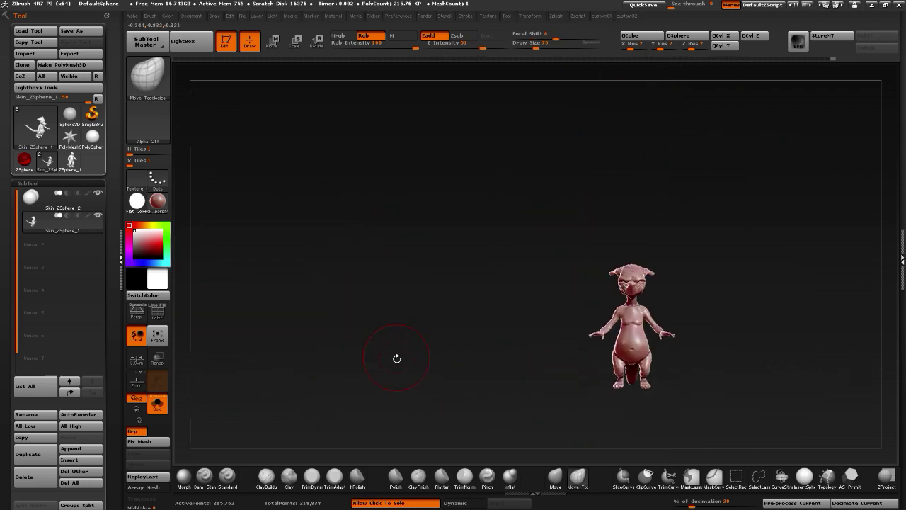
mouse_move(388, 369)
mouse_down()
mouse_move(393, 375)
mouse_move(564, 318)
mouse_move(601, 337)
mouse_up()
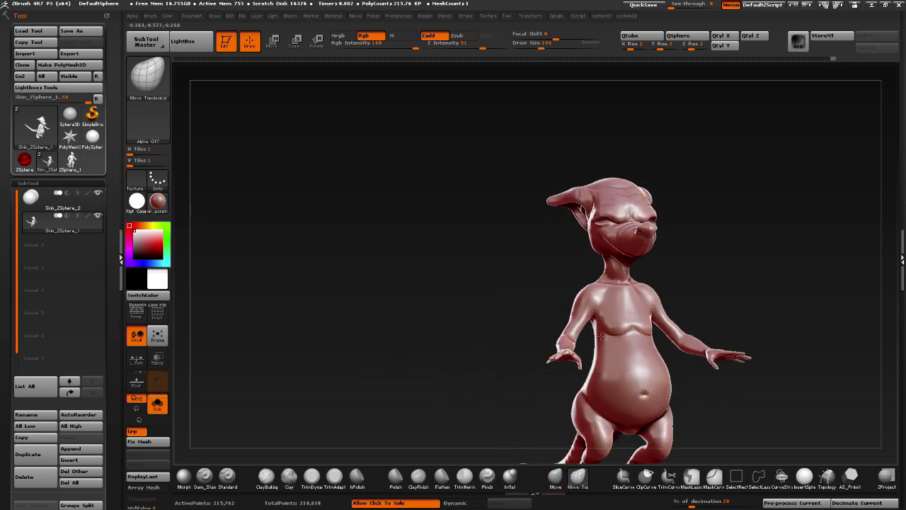
alt+drag(448, 358, 446, 311)
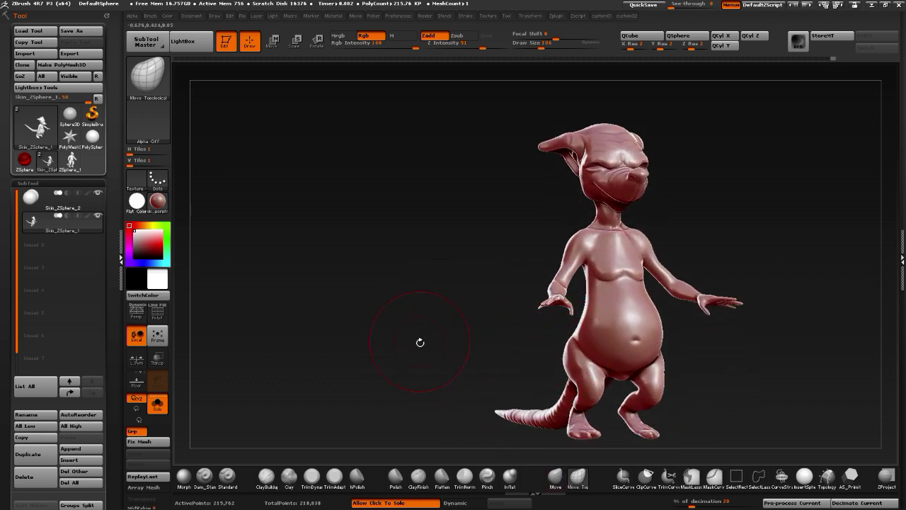
mouse_move(421, 342)
mouse_down()
mouse_move(507, 349)
mouse_move(424, 344)
mouse_move(419, 358)
mouse_up()
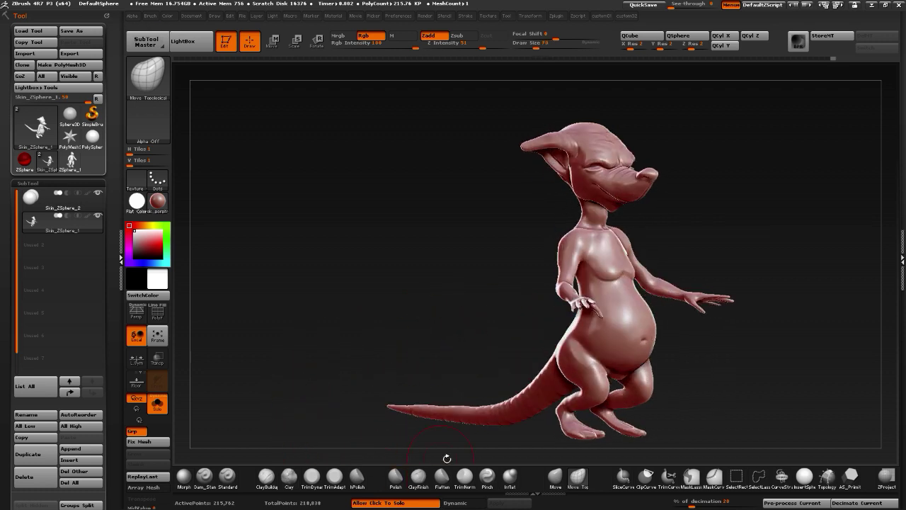
Build up the thighs and hips with the Clay brush and smooth the added volume
click(441, 482)
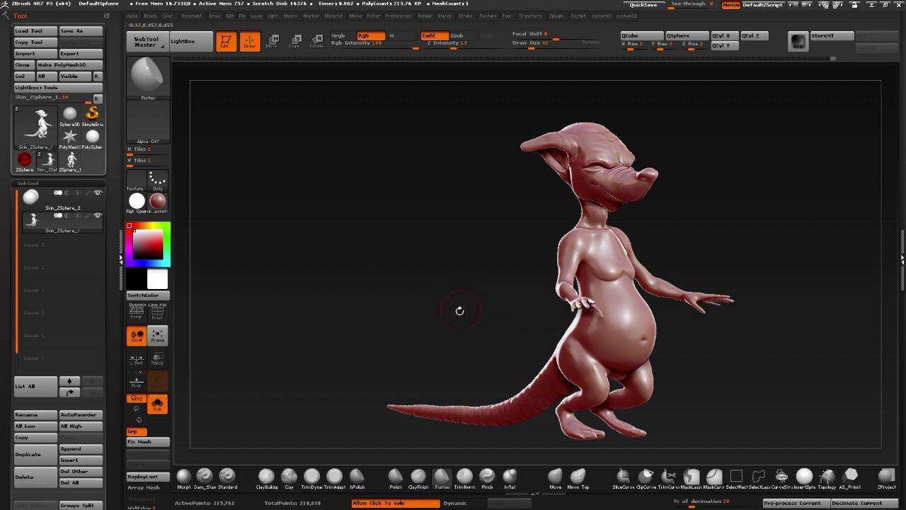
alt+drag(459, 311, 451, 297)
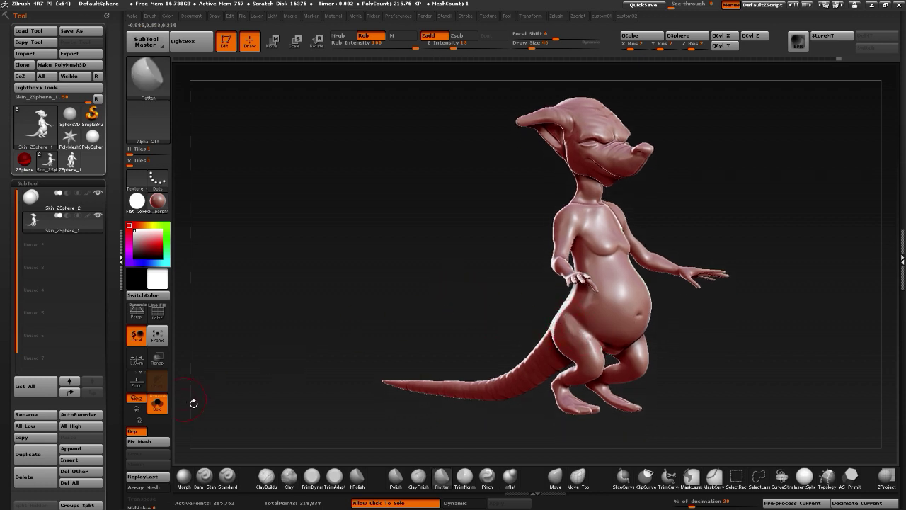
click(288, 476)
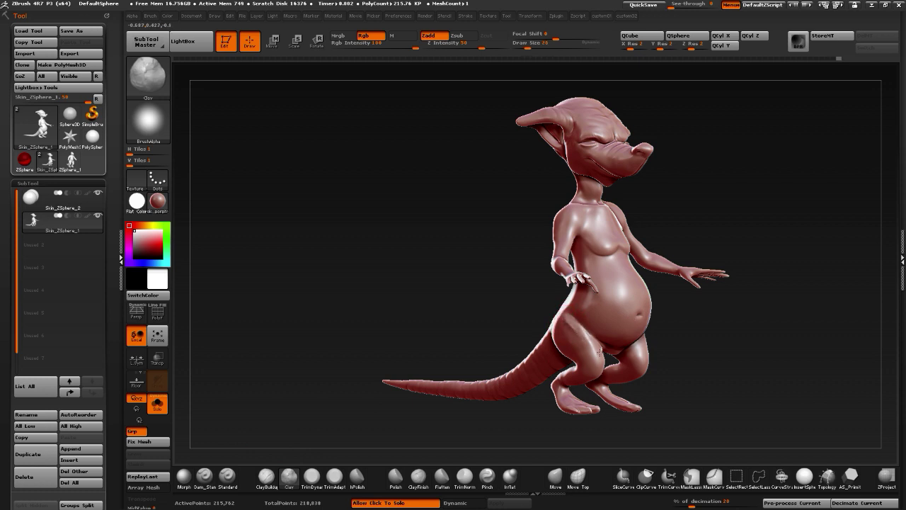
drag(521, 303, 560, 321)
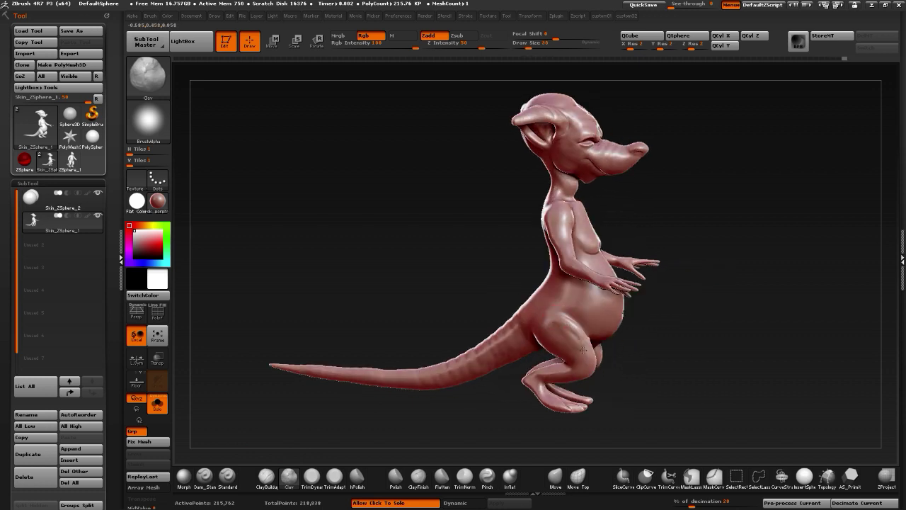
key(shift)
shift+drag(558, 326, 547, 328)
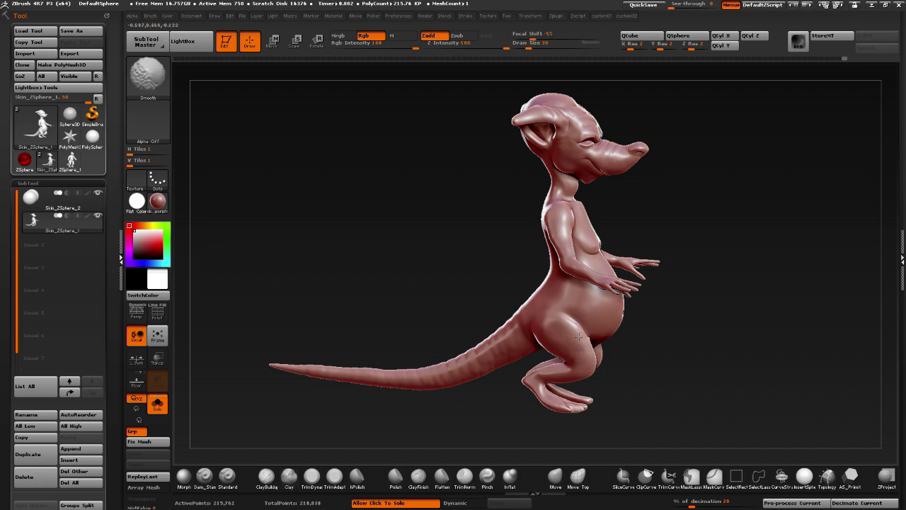
drag(442, 285, 365, 278)
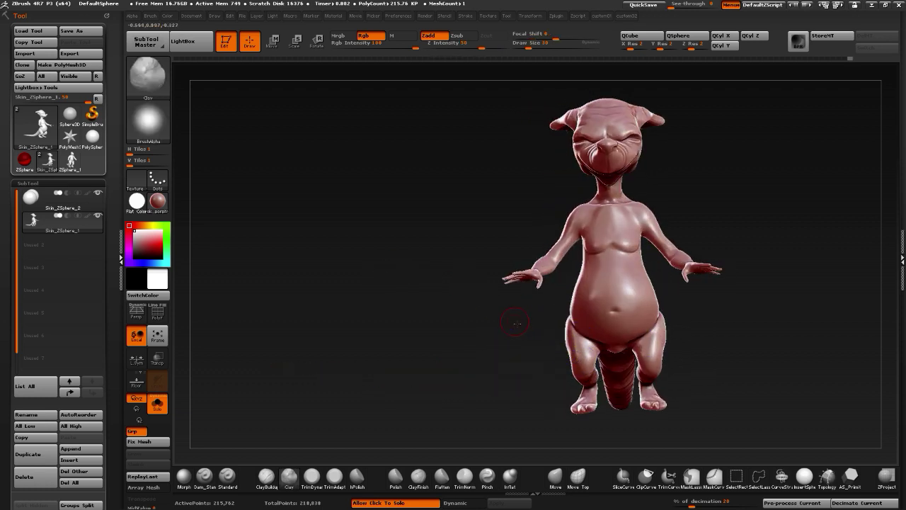
mouse_move(516, 320)
mouse_down()
mouse_move(567, 344)
mouse_move(564, 331)
mouse_up()
drag(411, 328, 347, 332)
mouse_move(488, 347)
mouse_down()
mouse_move(428, 315)
mouse_move(524, 429)
mouse_up()
Adjust the form of the knees and upper legs with a smaller Move brush
click(555, 476)
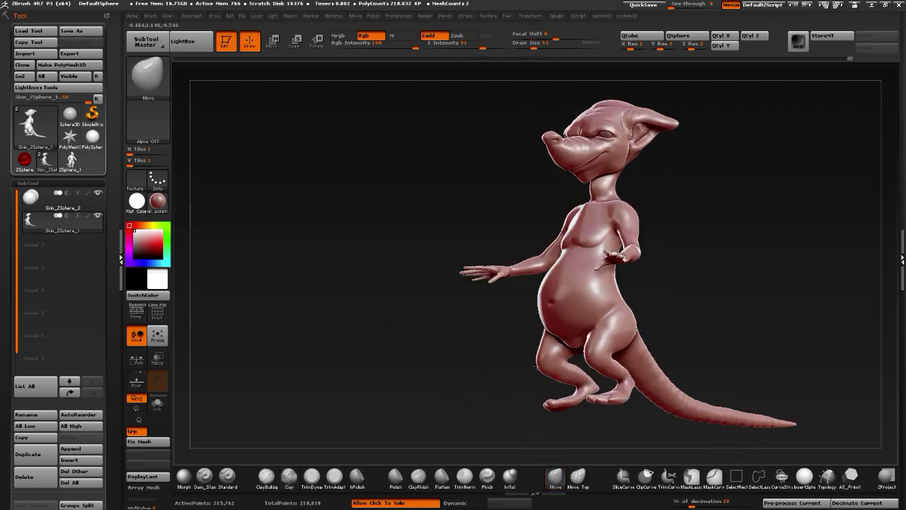
mouse_move(324, 364)
alt+mouse_down()
mouse_move(320, 397)
mouse_move(386, 370)
alt+mouse_up()
key(bracketleft)
drag(460, 344, 440, 343)
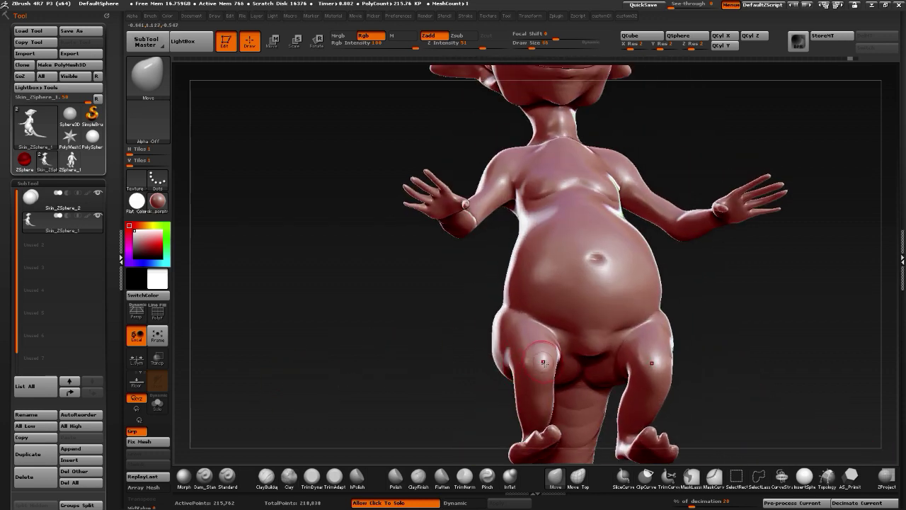
Define the kneecaps with the Dam_Standard and Flatten brushes, smoothing the surface around them
click(203, 476)
drag(274, 411, 370, 363)
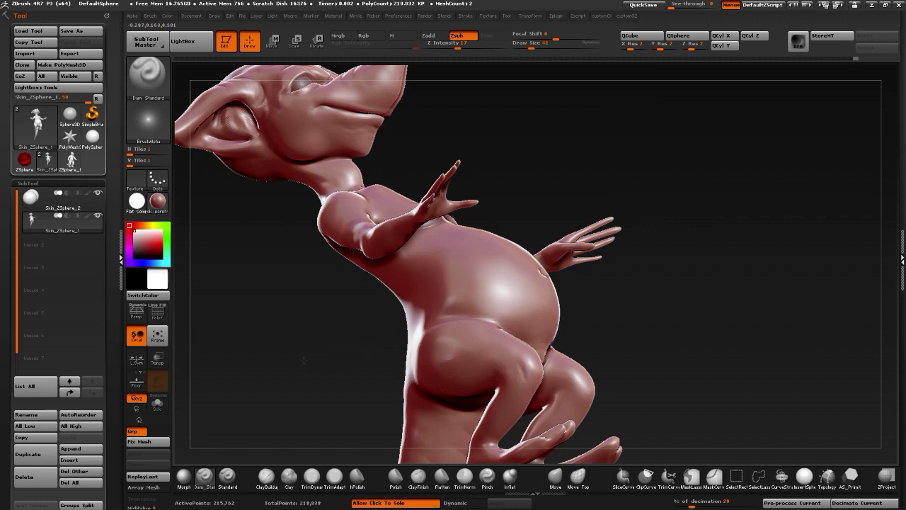
drag(305, 360, 540, 373)
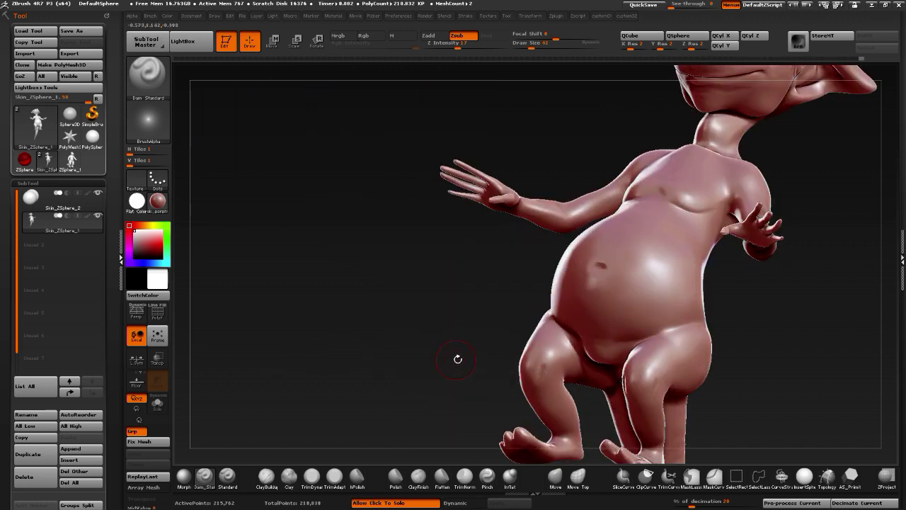
drag(458, 359, 527, 364)
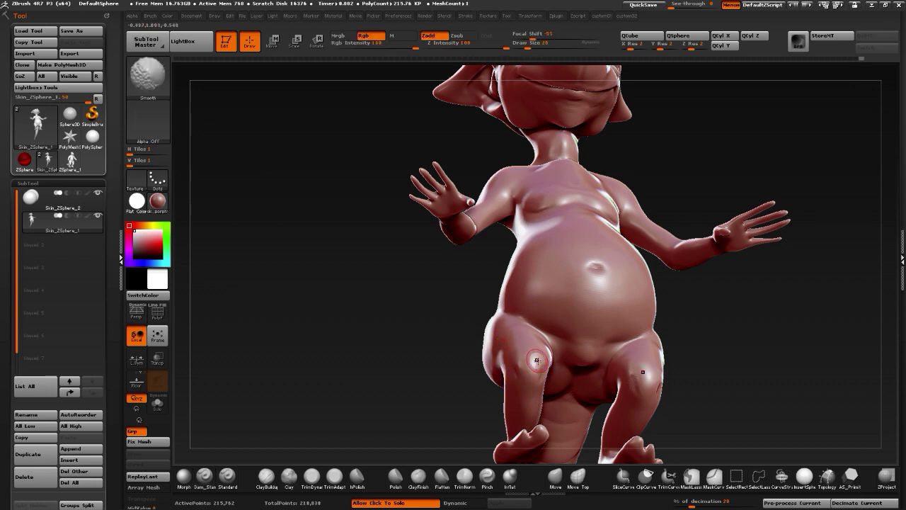
click(442, 478)
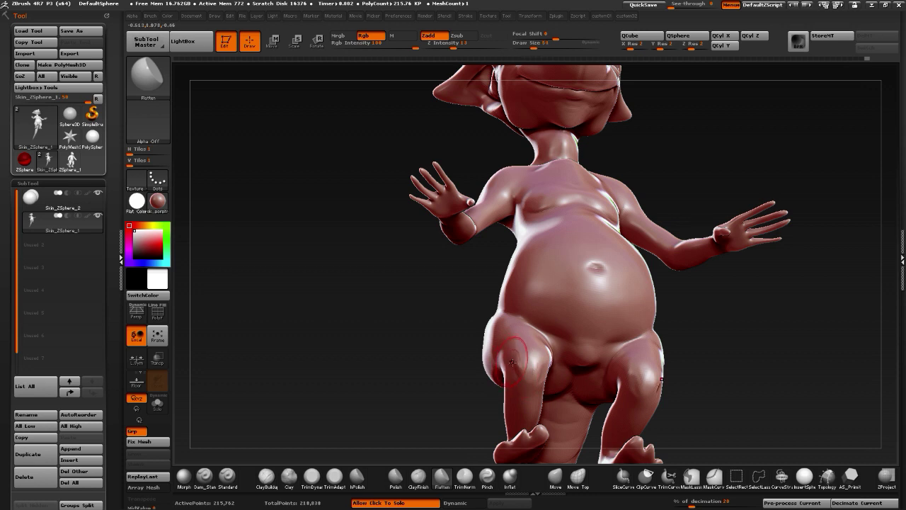
shift+drag(511, 362, 517, 367)
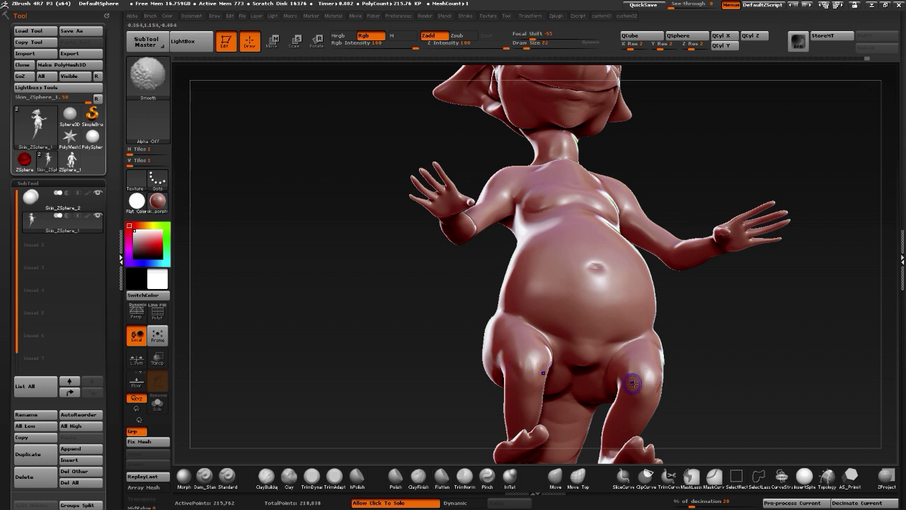
Isolate the legs by showing only their polygroup
mouse_move(383, 359)
alt+mouse_down()
mouse_move(378, 311)
mouse_move(376, 363)
alt+mouse_up()
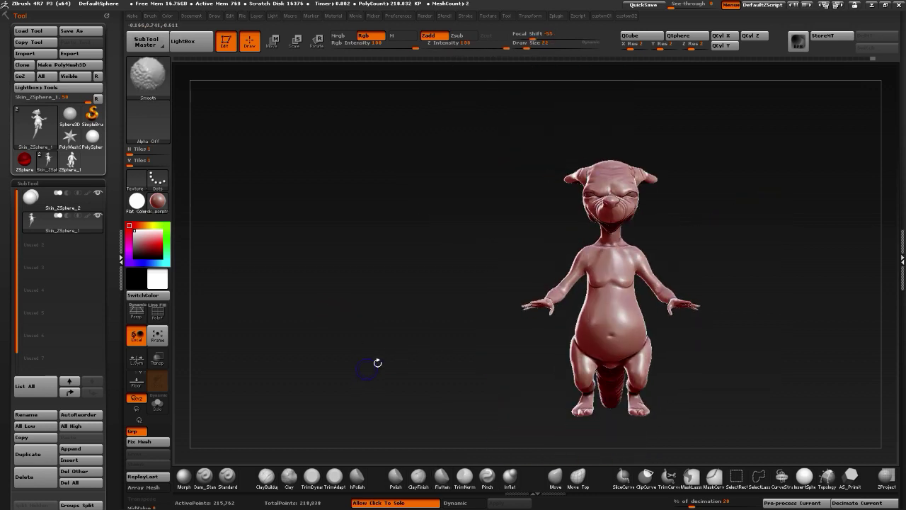
drag(495, 354, 305, 312)
ctrl+shift+click(656, 390)
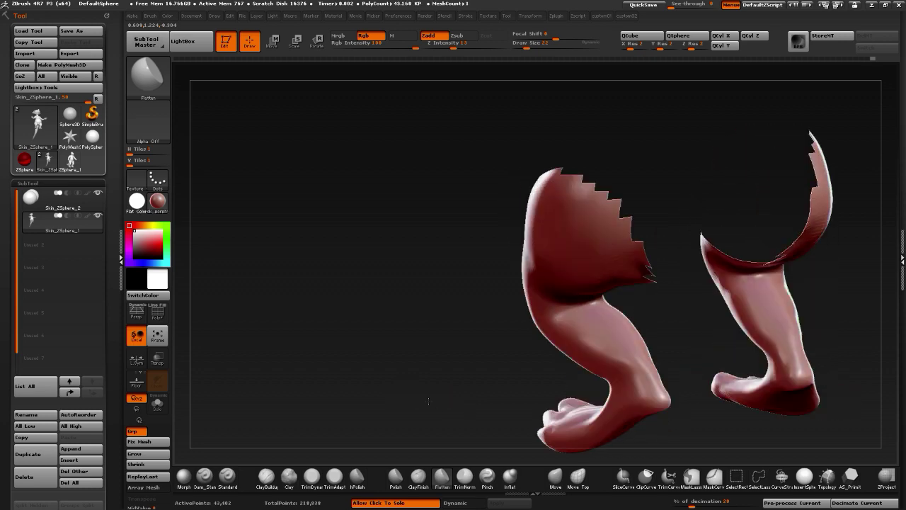
Apply the RS_ResinBlueEdge MatCap material to preview the isolated legs
click(155, 203)
click(159, 203)
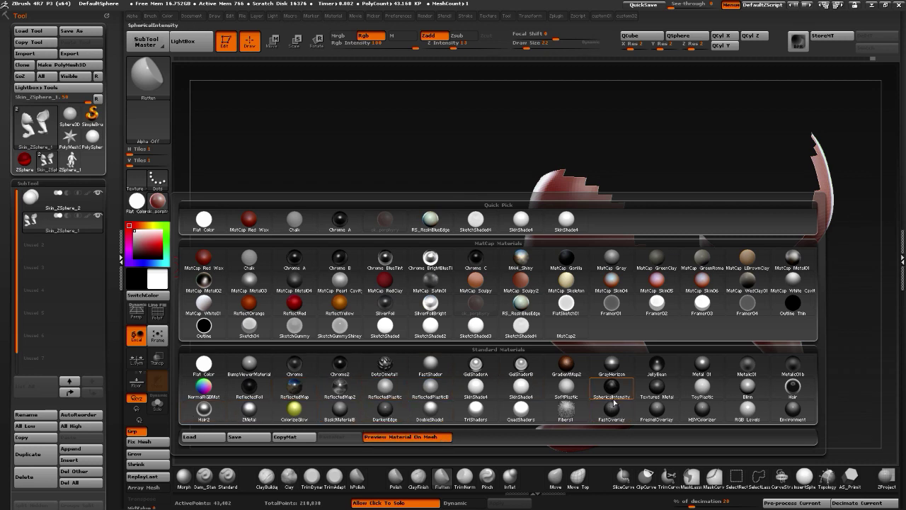
mouse_move(444, 420)
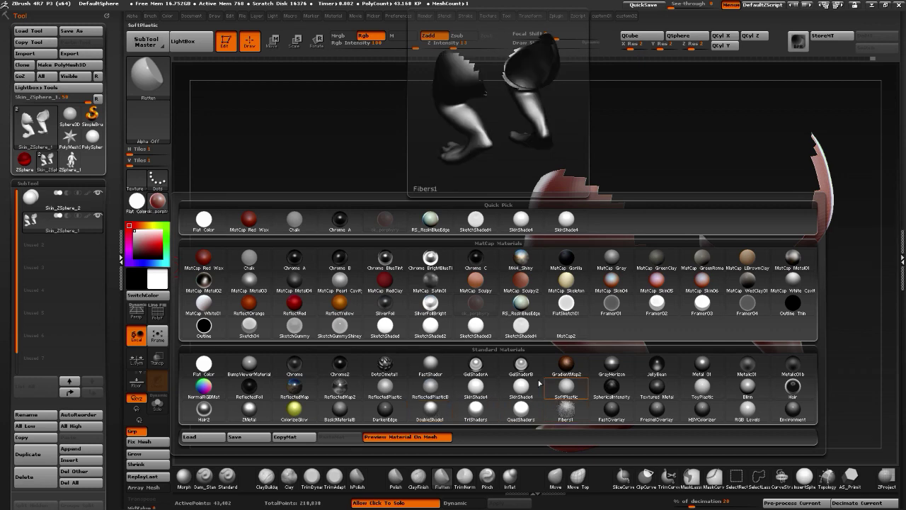
click(430, 220)
Build up the calves of the lower legs with the Clay brush, smoothing the added volume
mouse_move(404, 348)
mouse_down()
mouse_move(358, 412)
mouse_move(265, 398)
mouse_move(459, 336)
mouse_up()
click(289, 479)
drag(560, 319, 622, 359)
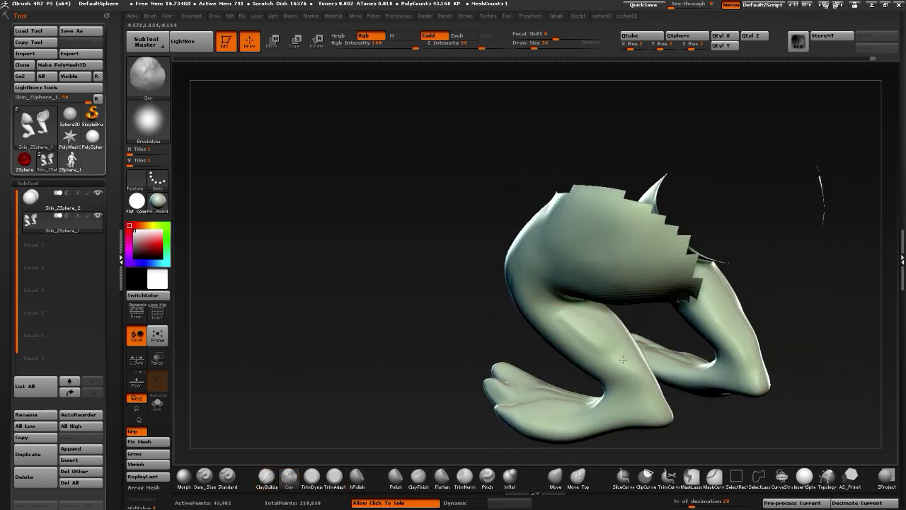
drag(495, 323, 585, 344)
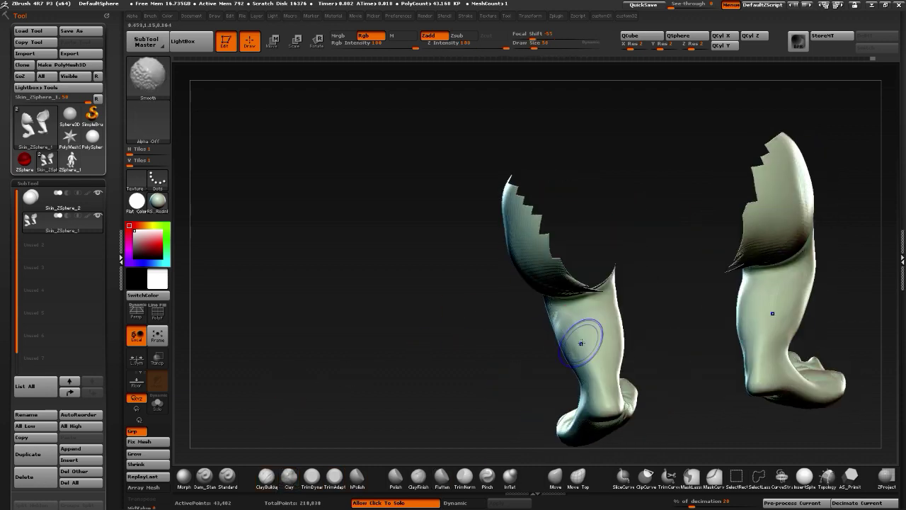
drag(489, 338, 607, 330)
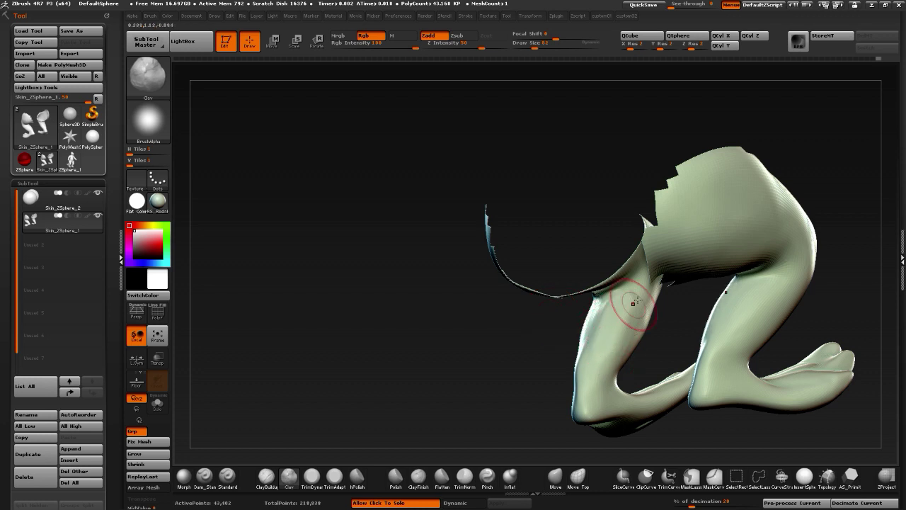
drag(473, 353, 520, 347)
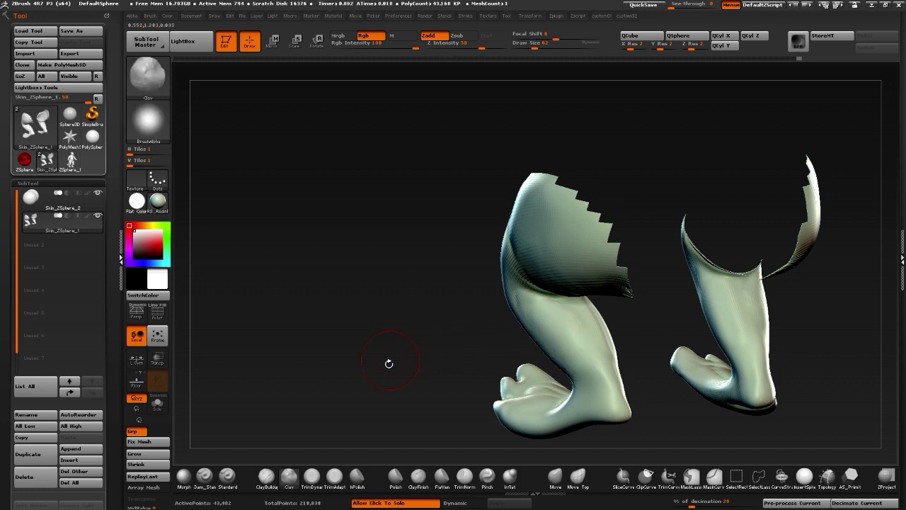
drag(386, 364, 451, 370)
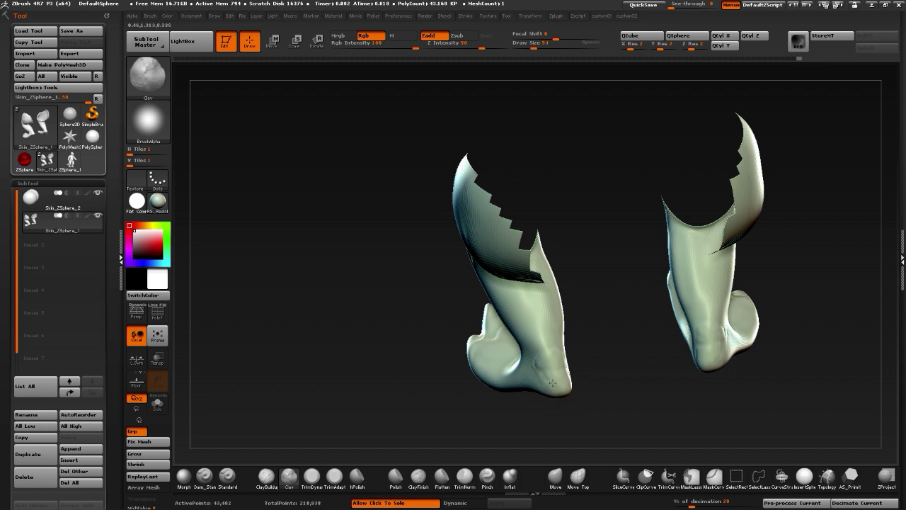
Smooth the heels and the backs of the ankles from several angles
mouse_move(550, 334)
shift+mouse_down()
mouse_move(540, 375)
mouse_move(521, 376)
shift+mouse_up()
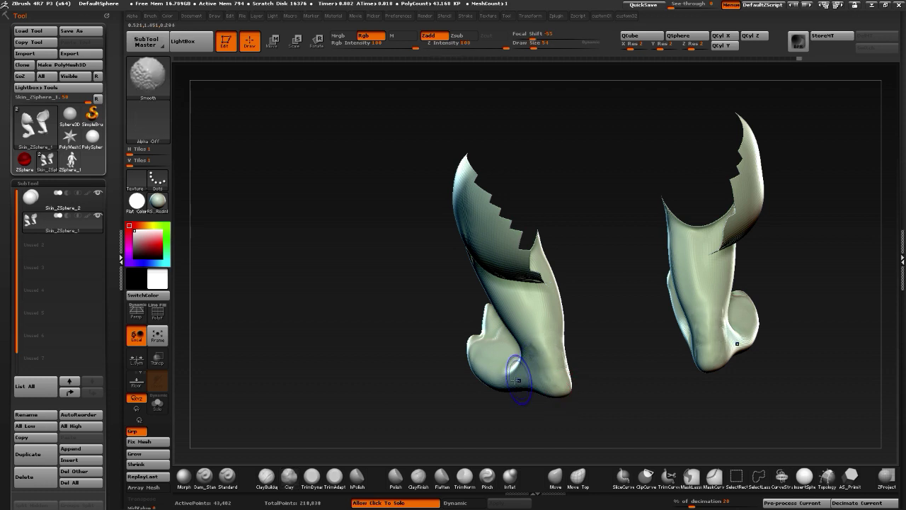
drag(615, 375, 559, 383)
key(shift)
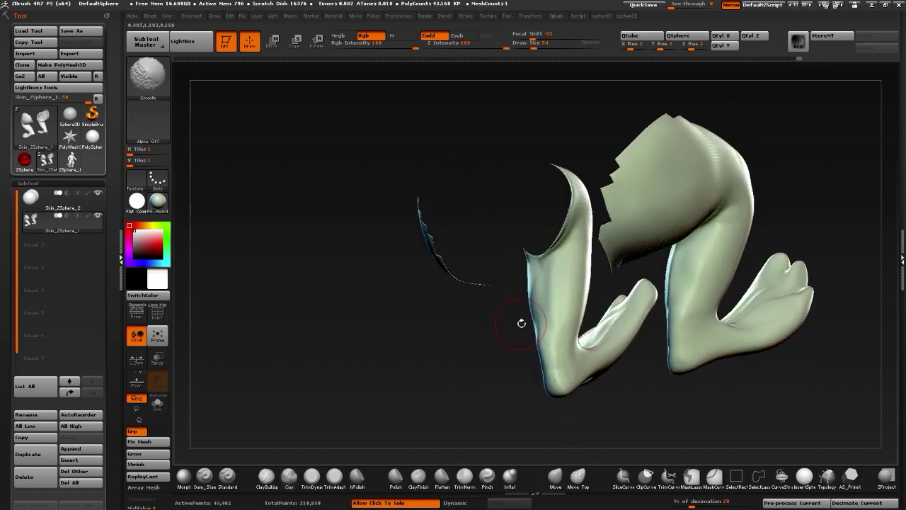
drag(536, 327, 548, 317)
drag(418, 324, 522, 319)
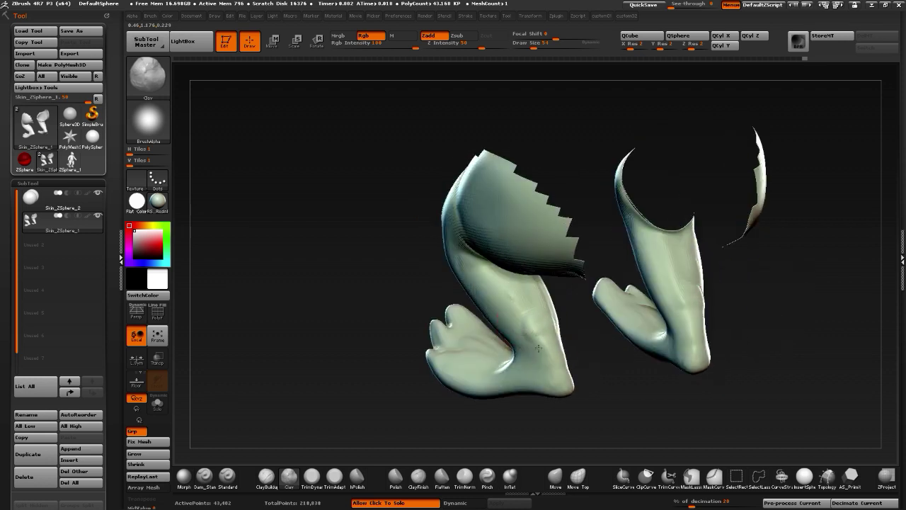
Sculpt the ankle bones with a smaller Clay brush and blend them into the feet
mouse_move(538, 348)
mouse_down()
mouse_move(551, 353)
mouse_move(530, 336)
mouse_up()
drag(356, 350, 376, 360)
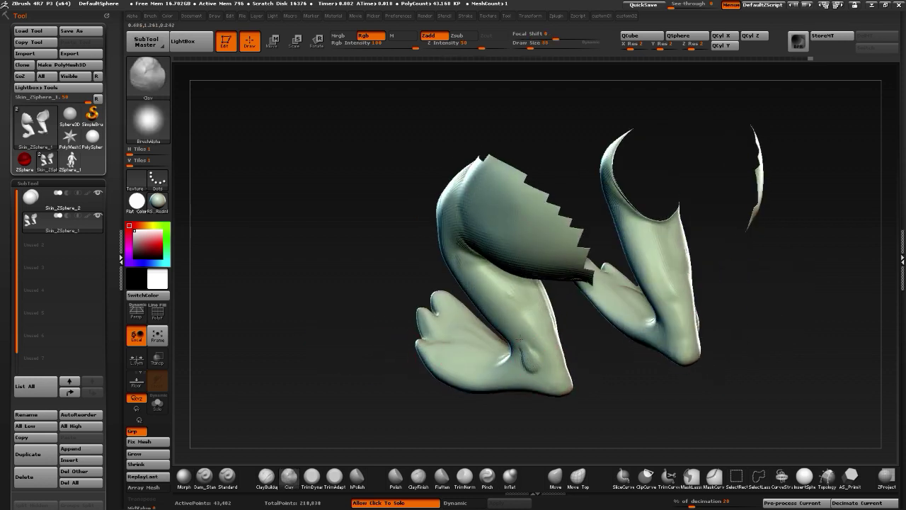
key(shift)
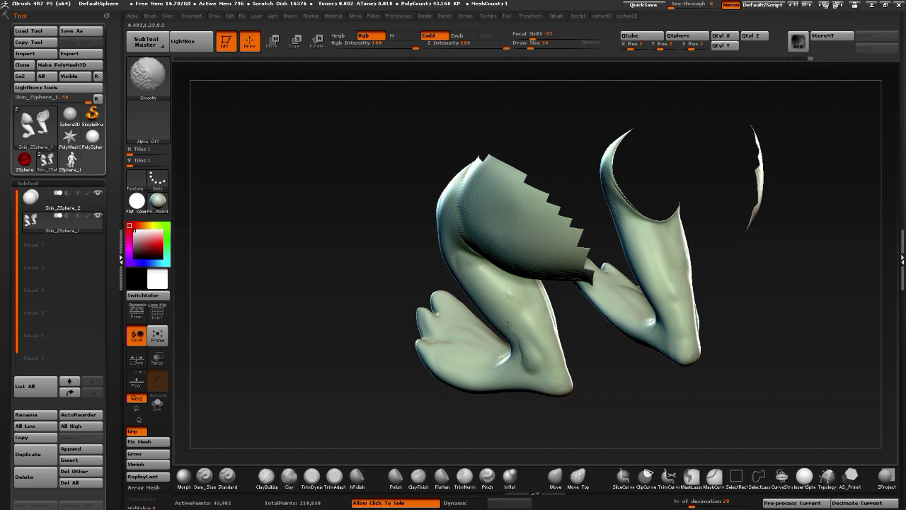
mouse_move(410, 327)
mouse_down()
mouse_move(558, 328)
mouse_move(588, 340)
mouse_move(393, 396)
mouse_move(412, 417)
mouse_move(482, 342)
mouse_up()
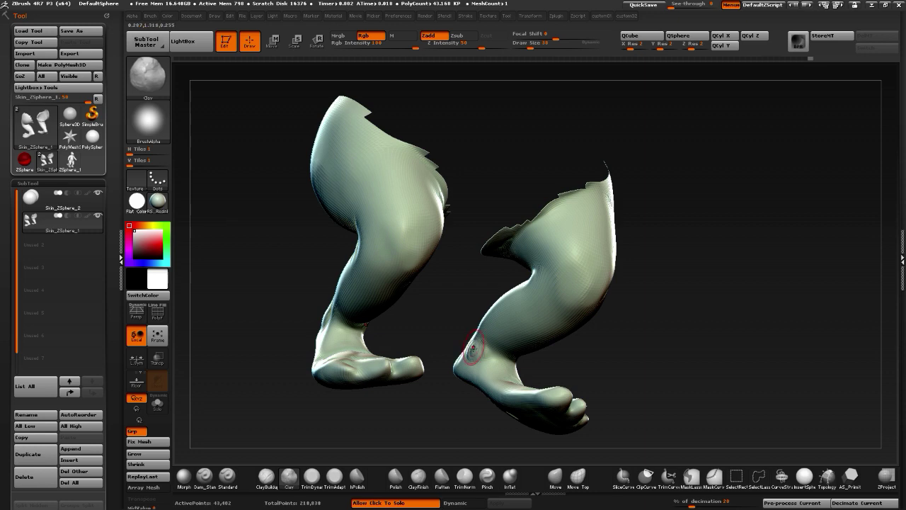
key(shift)
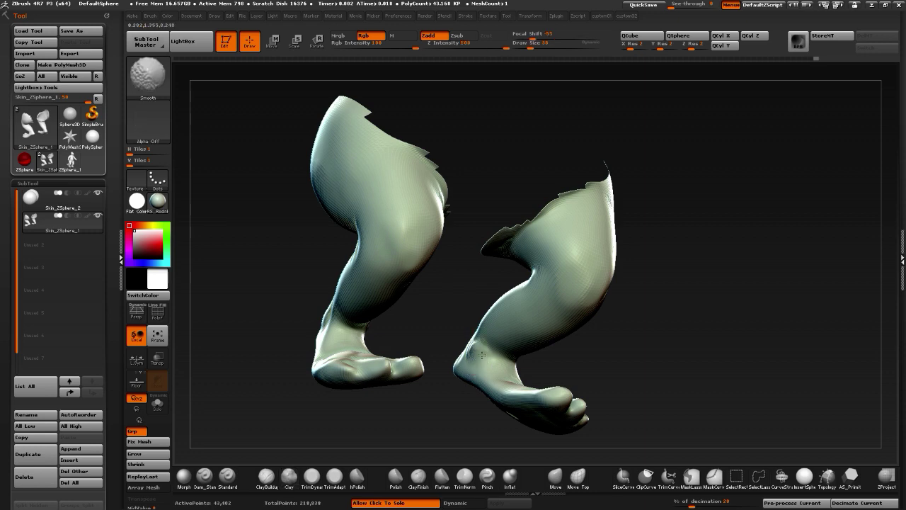
drag(447, 312, 462, 380)
Reshape the calves and shins with the Move brush, varying its size
click(554, 476)
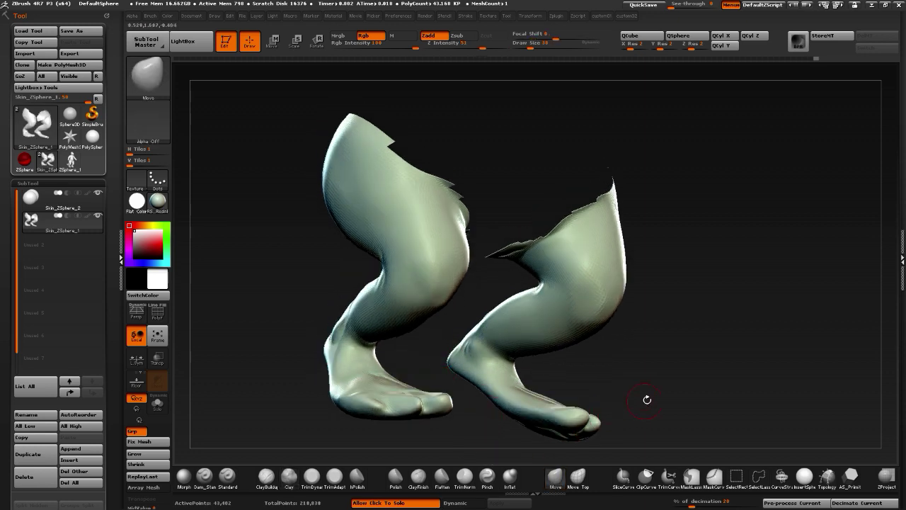
drag(647, 398, 461, 277)
drag(438, 310, 515, 276)
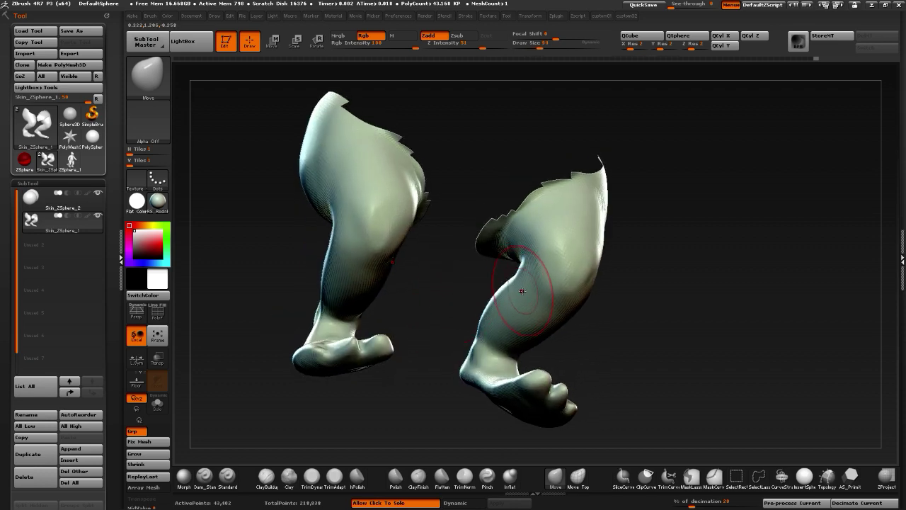
drag(459, 311, 509, 319)
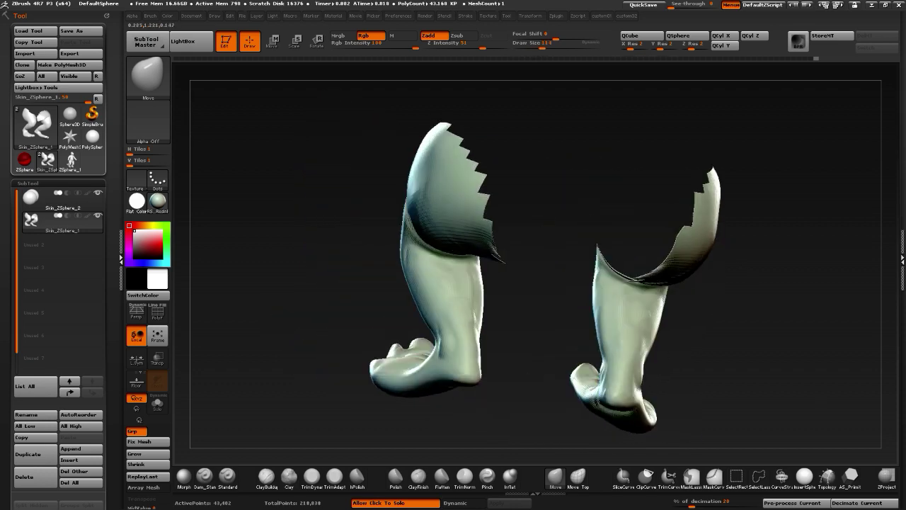
mouse_move(312, 337)
mouse_down()
mouse_move(323, 323)
mouse_move(269, 323)
mouse_up()
drag(418, 297, 357, 281)
key(bracketleft)
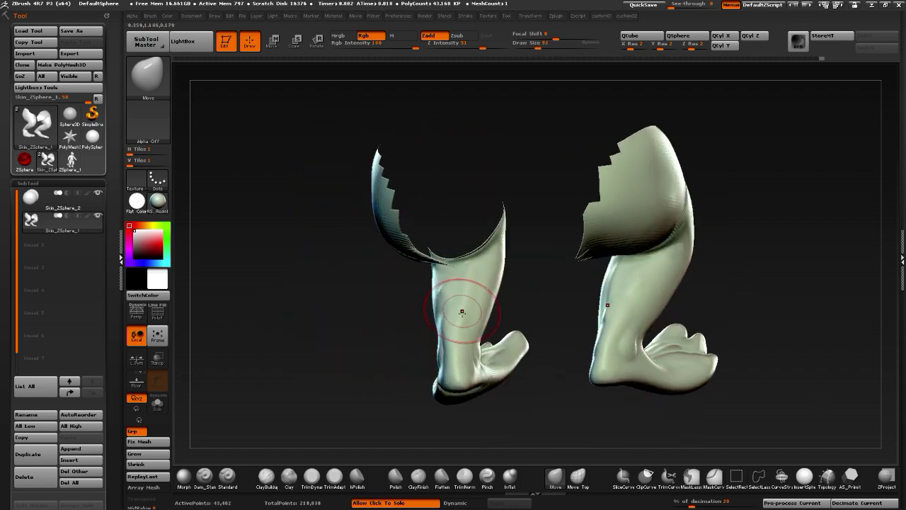
key(bracketleft)
Flatten the surfaces of the calves with the TrimDynamic brush and smooth the transitions around them
click(311, 476)
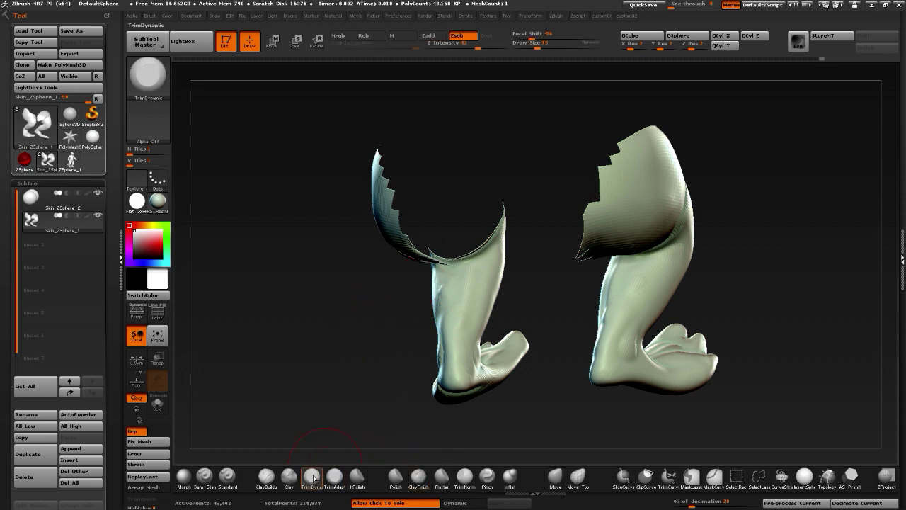
drag(461, 332, 470, 281)
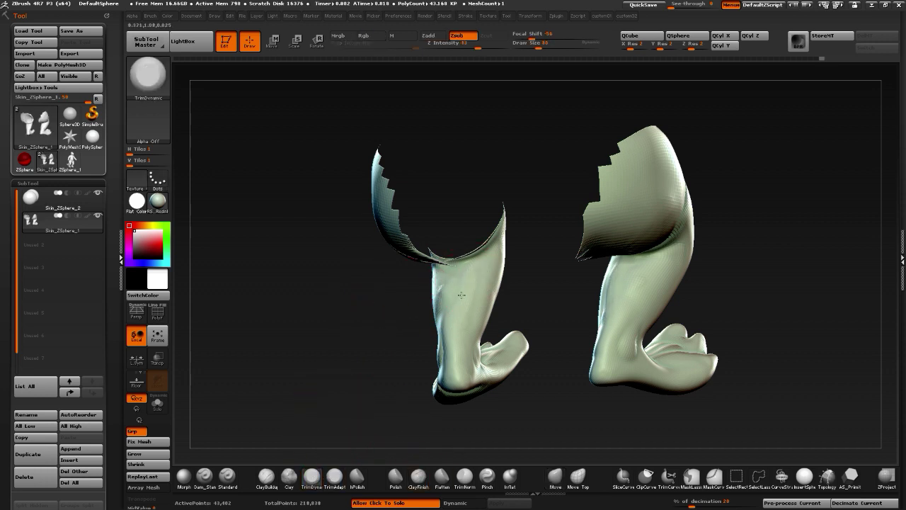
shift+drag(411, 294, 442, 306)
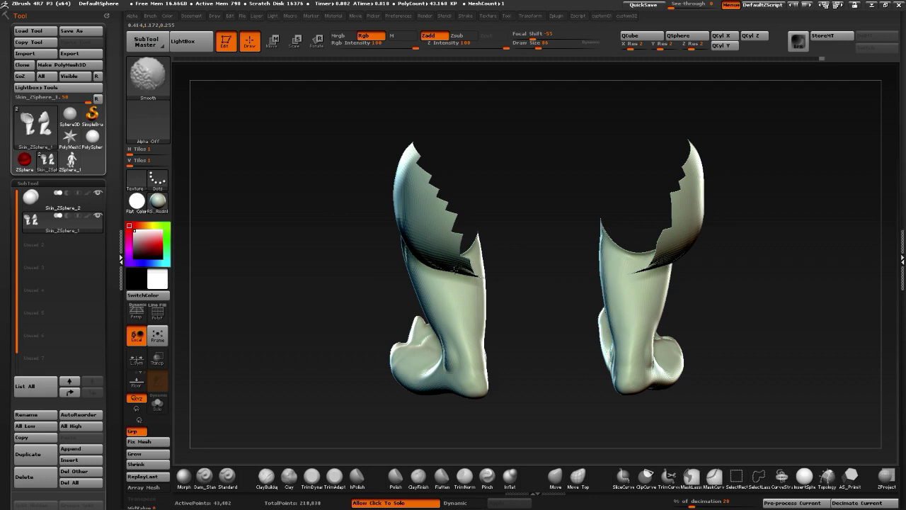
drag(303, 303, 487, 360)
shift+drag(328, 339, 415, 319)
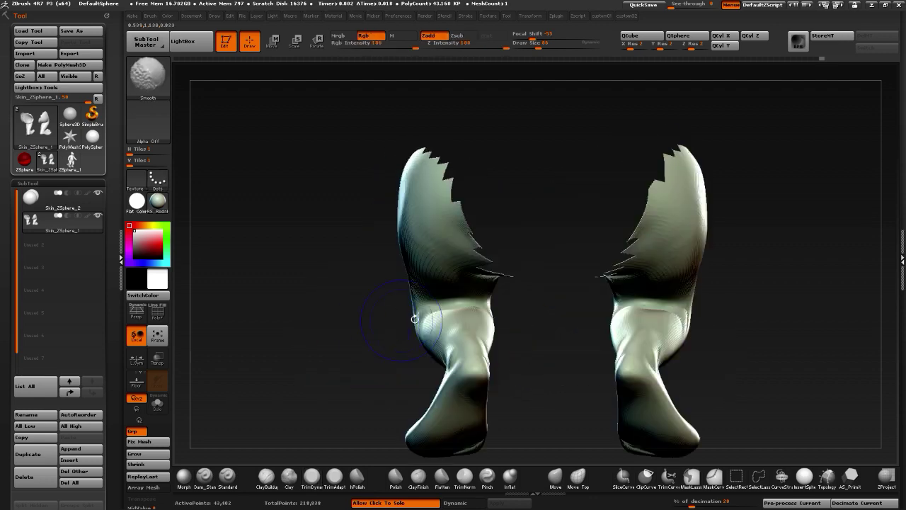
drag(342, 336, 364, 370)
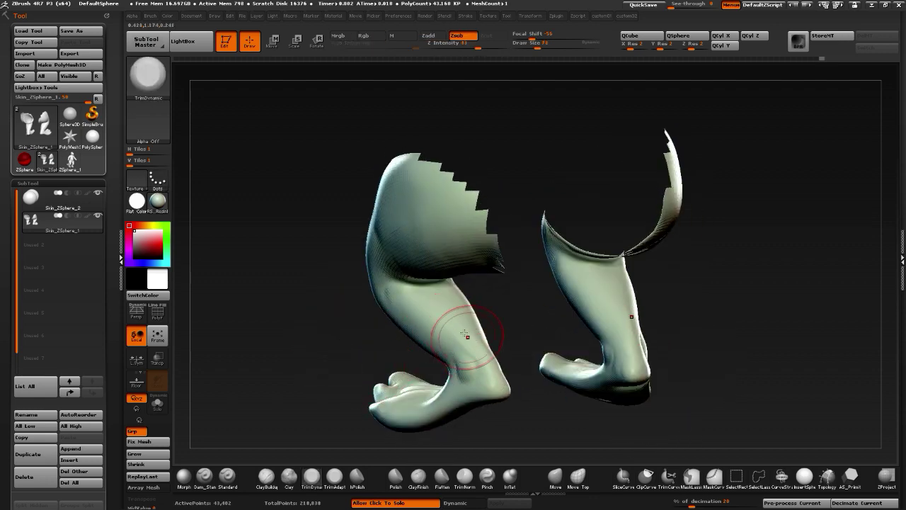
drag(373, 339, 469, 362)
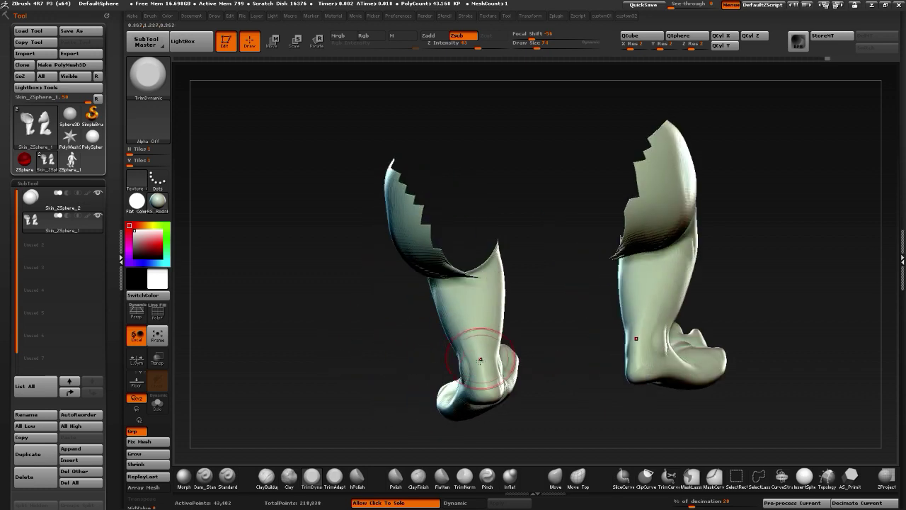
Adjust the overall silhouette of the lower legs with a large Move brush
click(555, 482)
mouse_move(352, 344)
mouse_down()
mouse_move(426, 324)
mouse_move(455, 303)
mouse_up()
drag(357, 334, 439, 297)
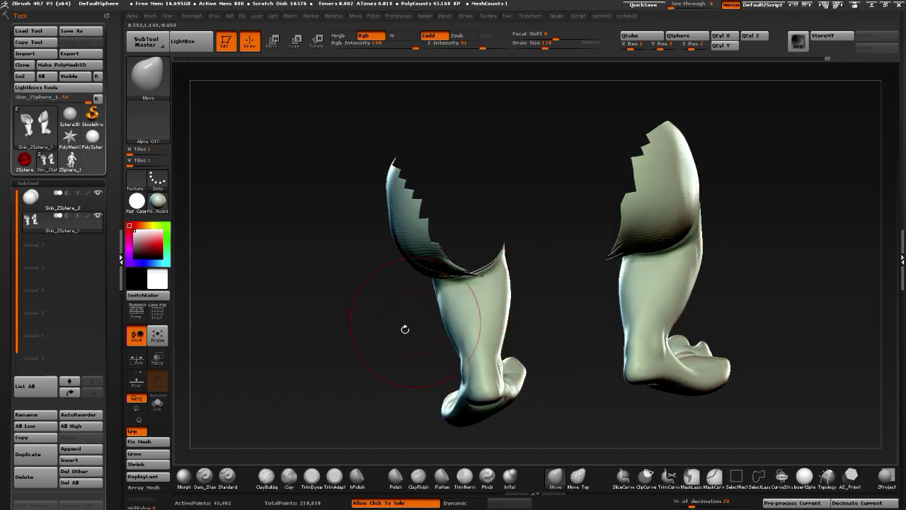
mouse_move(404, 330)
mouse_down()
mouse_move(378, 328)
mouse_move(449, 316)
mouse_move(447, 283)
mouse_up()
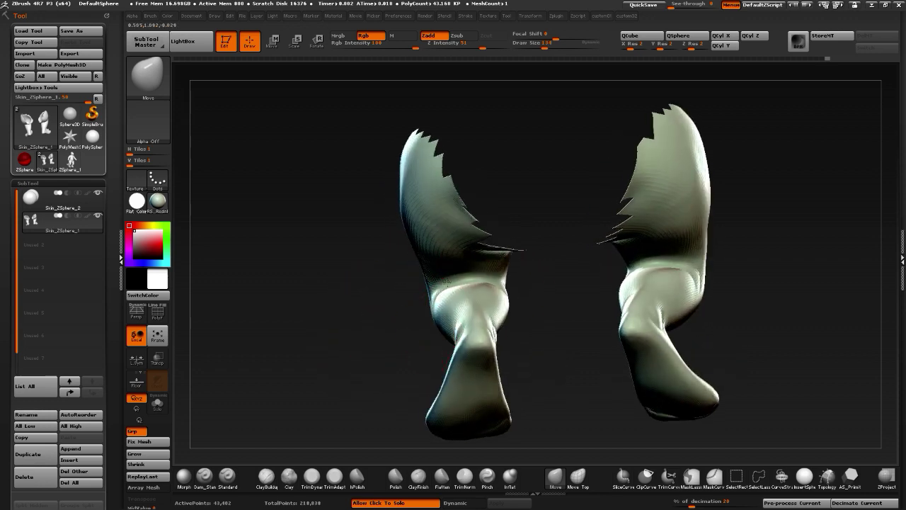
drag(380, 304, 368, 275)
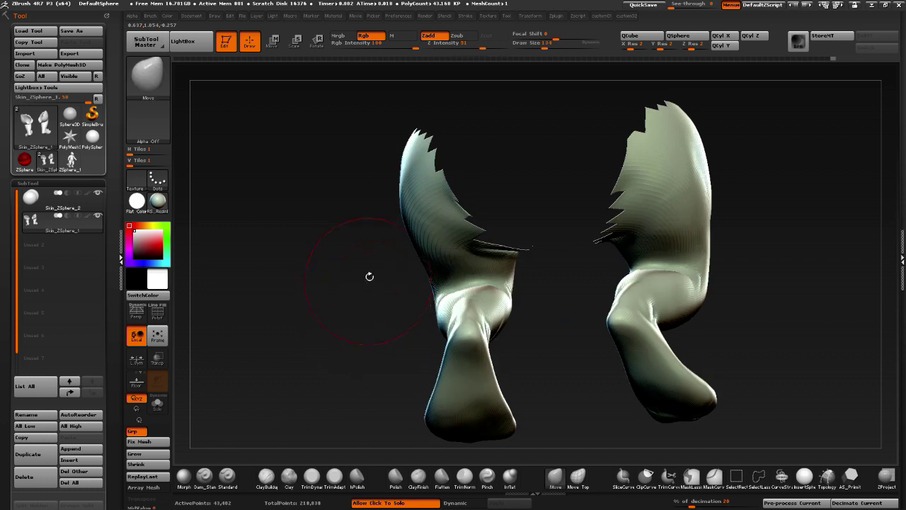
ctrl+drag(382, 312, 560, 271)
key(ctrl+z)
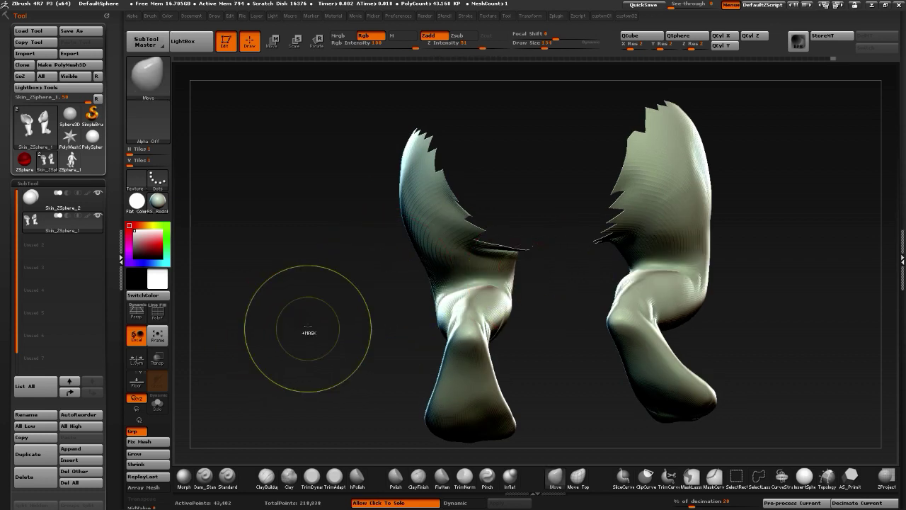
click(154, 80)
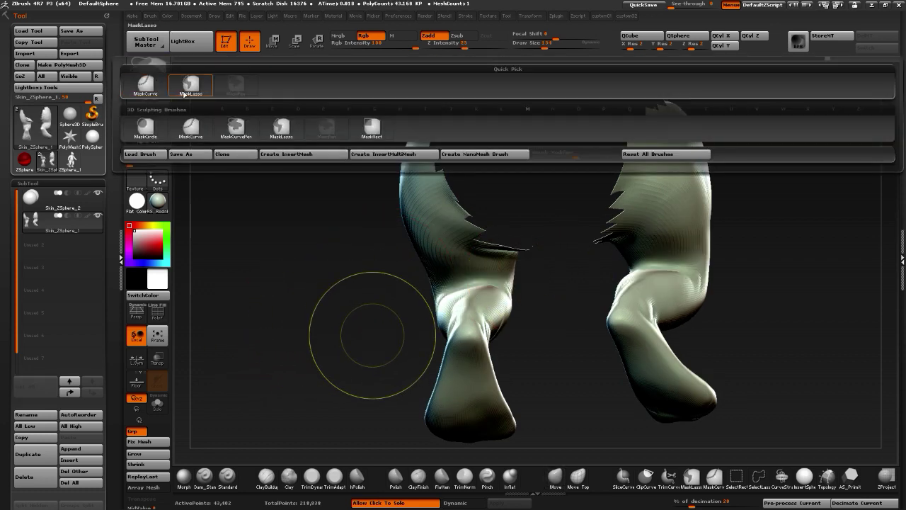
click(186, 88)
drag(312, 291, 469, 273)
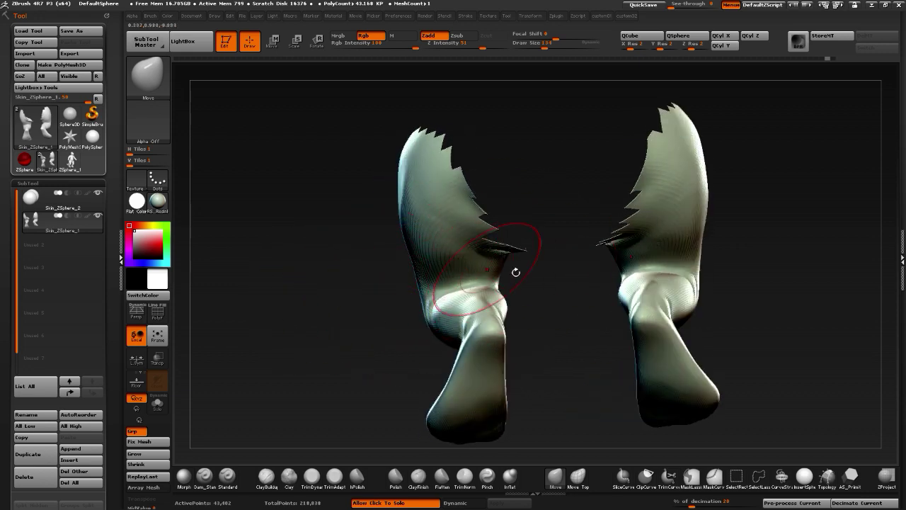
drag(439, 239, 403, 297)
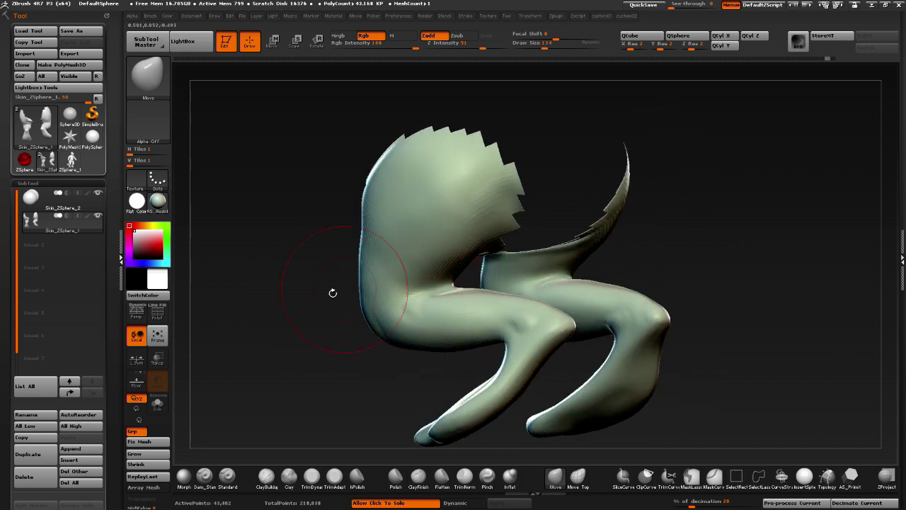
drag(333, 293, 398, 301)
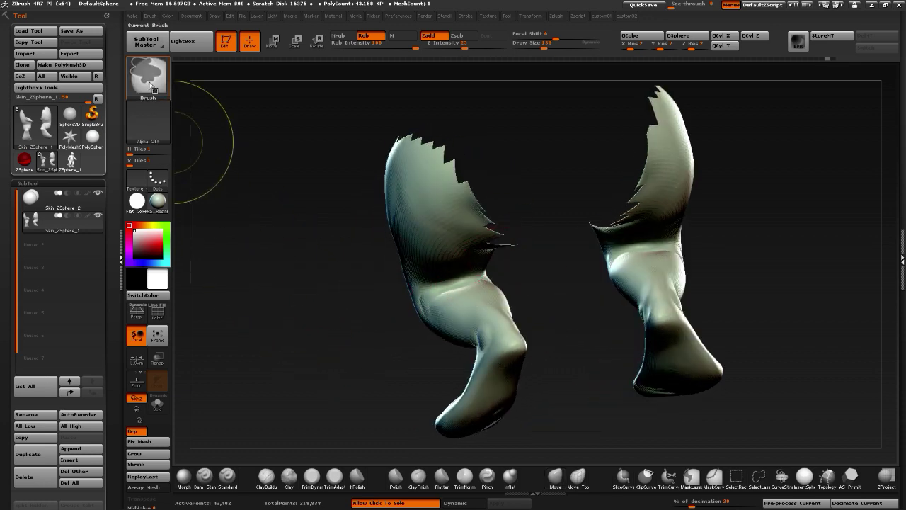
Mask the thighs with the MaskLasso brush, leaving the lower legs and feet unmasked
click(148, 74)
click(182, 87)
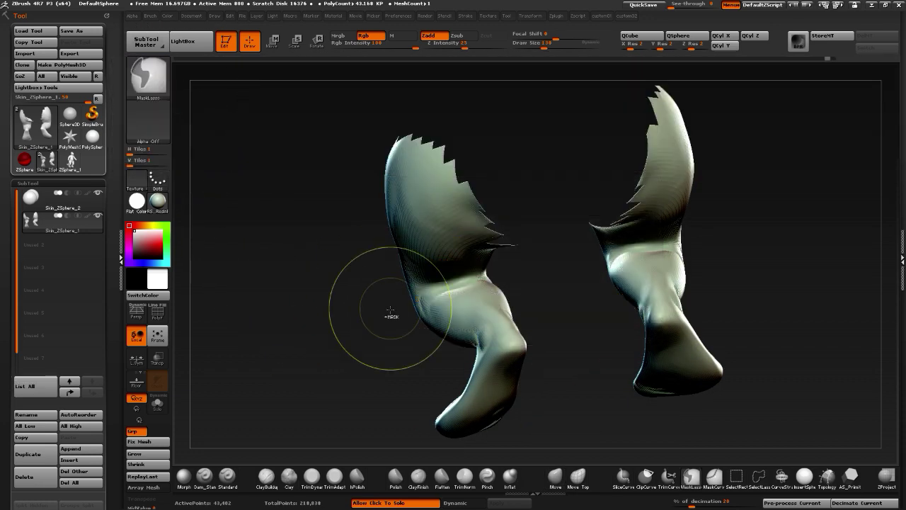
mouse_move(529, 247)
ctrl+mouse_down()
mouse_move(286, 283)
mouse_move(292, 304)
ctrl+mouse_up()
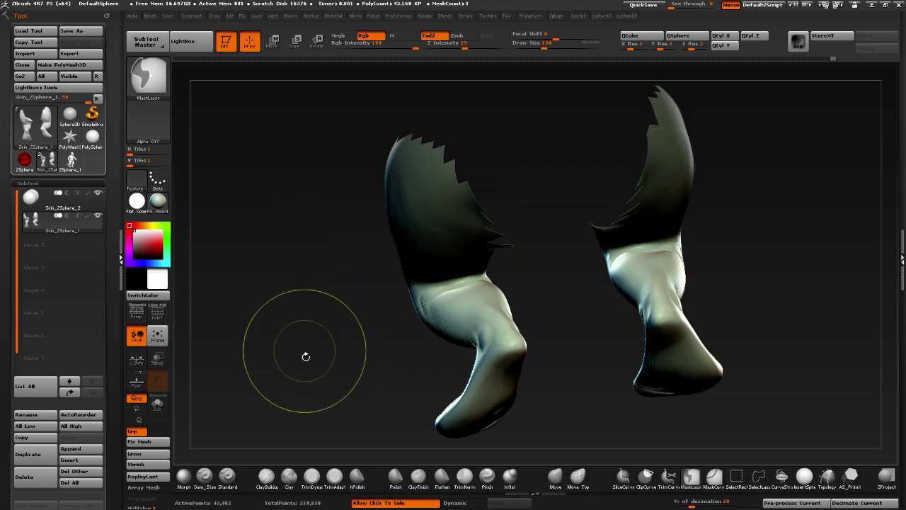
mouse_move(305, 356)
mouse_down()
mouse_move(338, 356)
mouse_move(356, 324)
mouse_up()
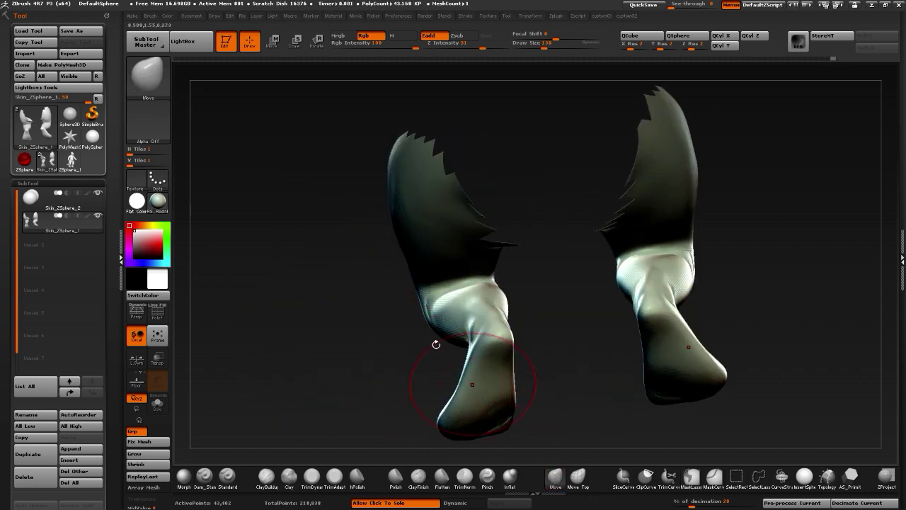
Reshape the calves and the area behind the knees with the Move brush, and smooth the transition below the thighs
drag(455, 289, 441, 285)
mouse_move(338, 328)
mouse_down()
mouse_move(275, 336)
mouse_move(327, 319)
mouse_move(300, 326)
mouse_move(316, 328)
mouse_move(322, 299)
mouse_move(320, 321)
mouse_move(386, 303)
mouse_up()
shift+drag(386, 298, 374, 293)
drag(262, 324, 306, 308)
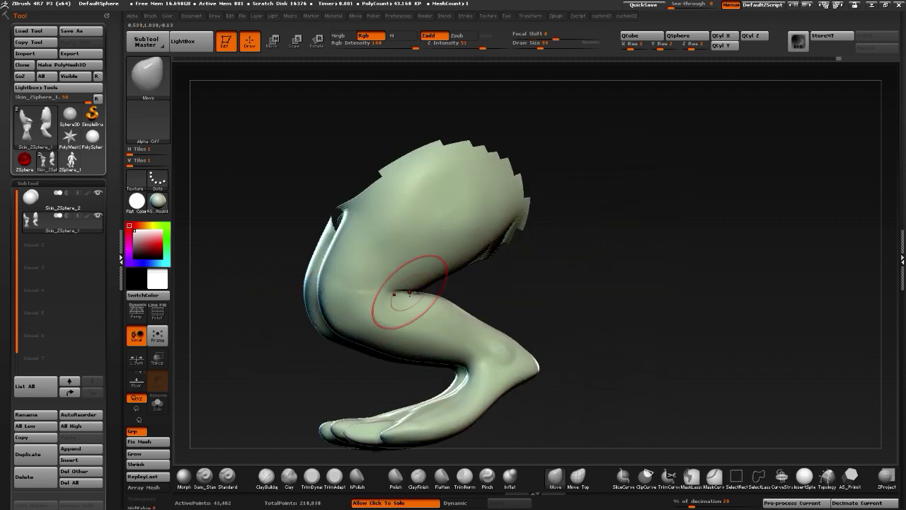
mouse_move(318, 387)
mouse_down()
mouse_move(318, 371)
mouse_move(285, 336)
mouse_up()
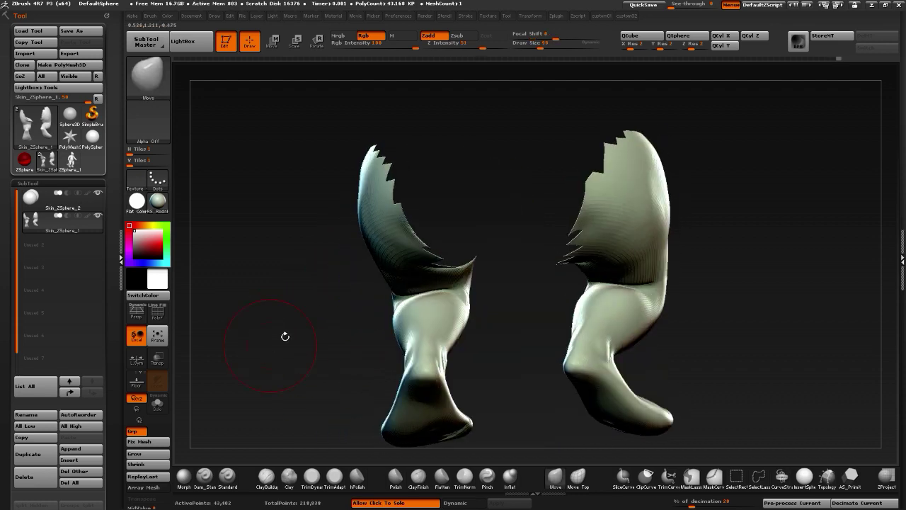
shift+drag(448, 286, 457, 292)
Refine the contours around the knees with a smaller Move brush
mouse_move(311, 344)
mouse_down()
mouse_move(486, 313)
mouse_move(361, 344)
mouse_move(482, 321)
mouse_up()
drag(313, 324, 449, 334)
drag(524, 356, 436, 310)
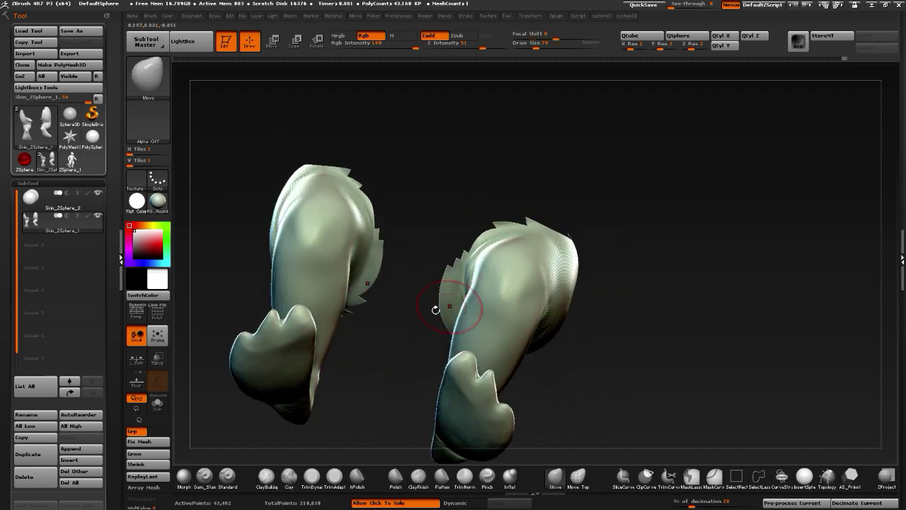
drag(417, 235, 405, 354)
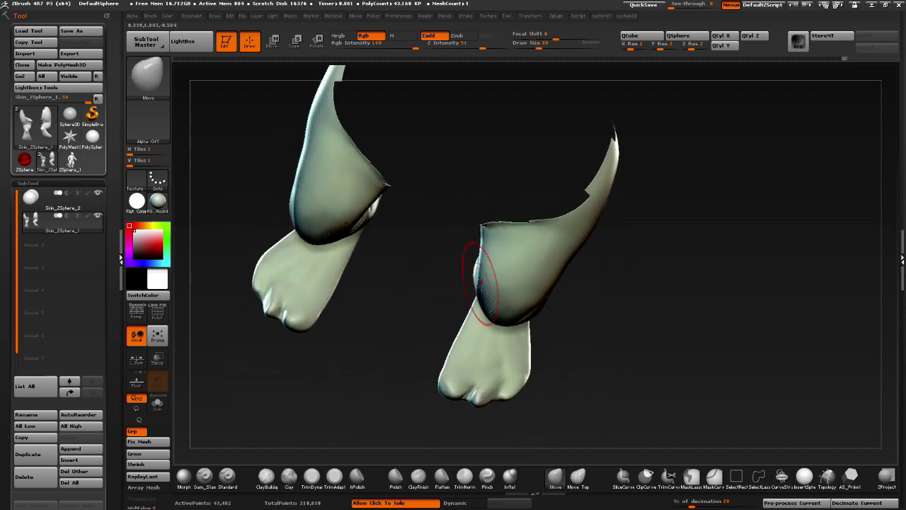
drag(490, 312, 482, 306)
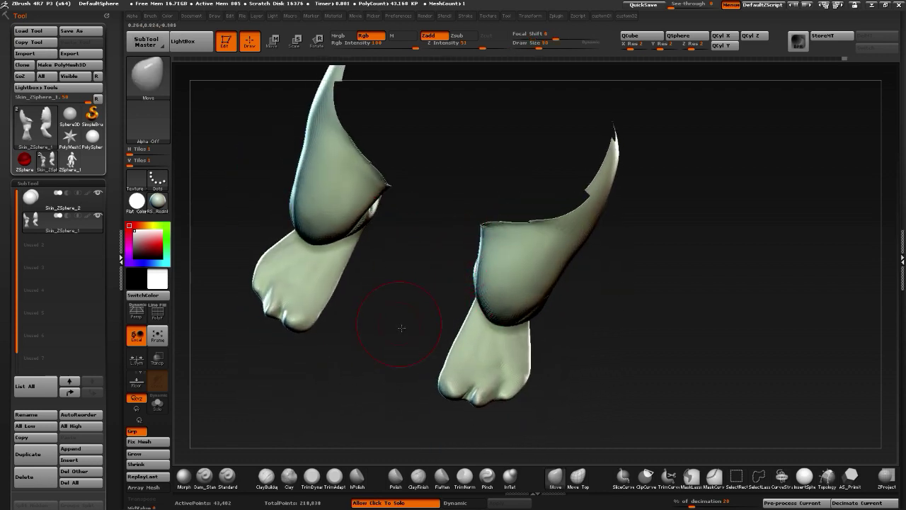
mouse_move(401, 327)
mouse_down()
mouse_move(426, 290)
mouse_move(383, 338)
mouse_up()
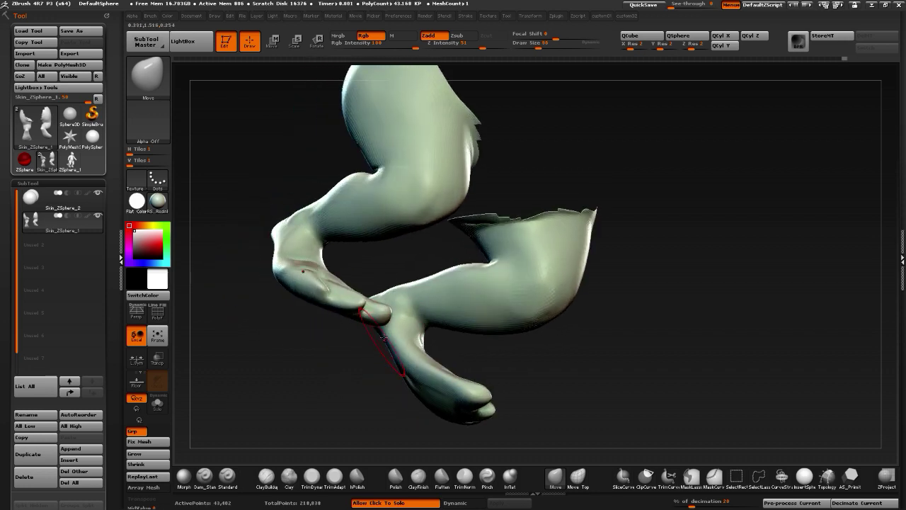
Unhide the rest of the creature's body and bring the full figure into view
alt+drag(576, 386, 547, 363)
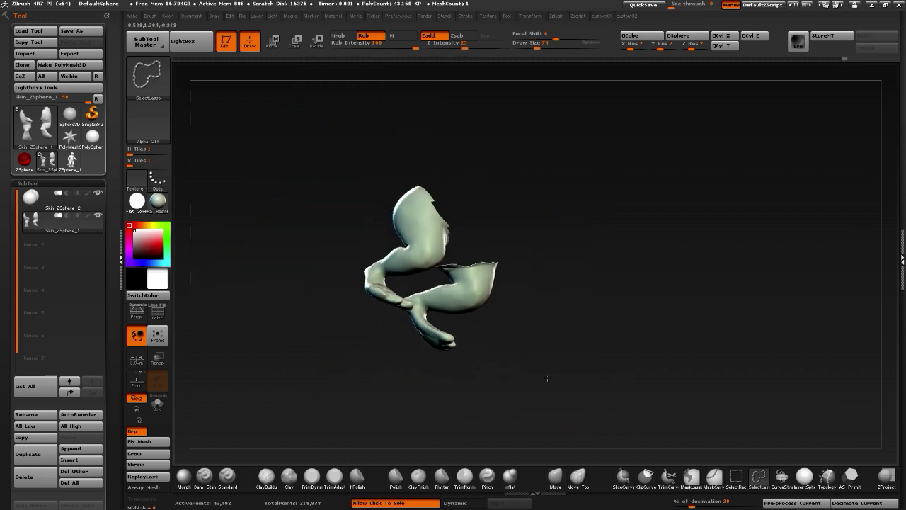
ctrl+shift+click(546, 377)
alt+drag(563, 400, 550, 364)
shift+drag(550, 364, 530, 390)
alt+drag(366, 331, 412, 410)
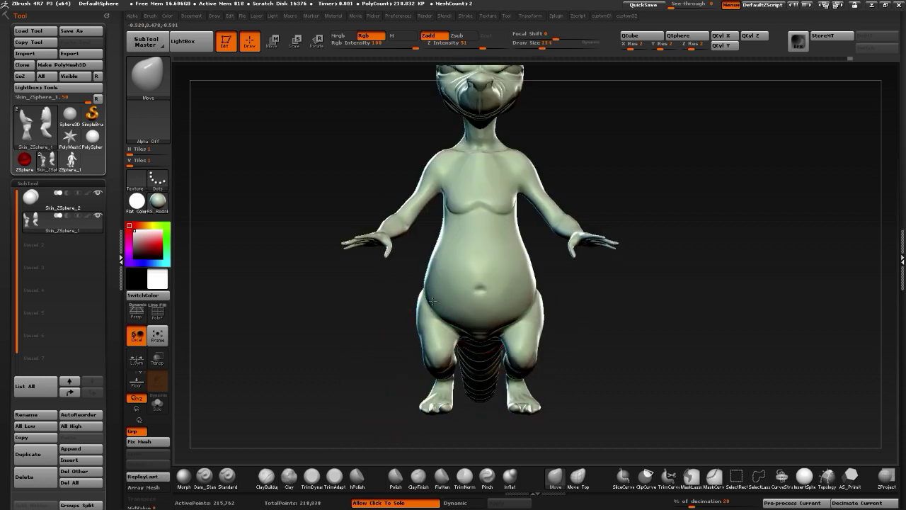
alt+drag(293, 293, 389, 369)
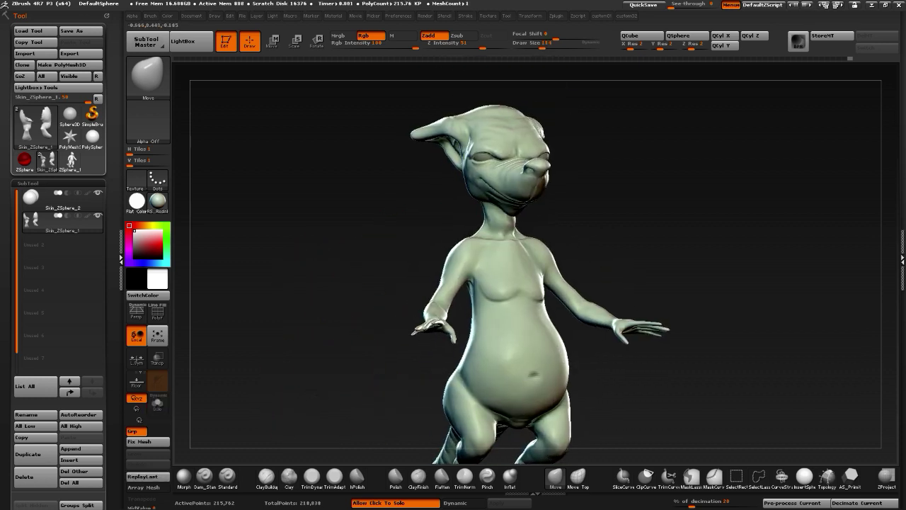
Try to pull the ear tips downward with a smaller Move brush, and undo the change
alt+drag(301, 216, 335, 313)
drag(360, 230, 395, 208)
mouse_move(312, 215)
mouse_down()
mouse_move(378, 205)
mouse_move(272, 217)
mouse_up()
key(bracketleft)
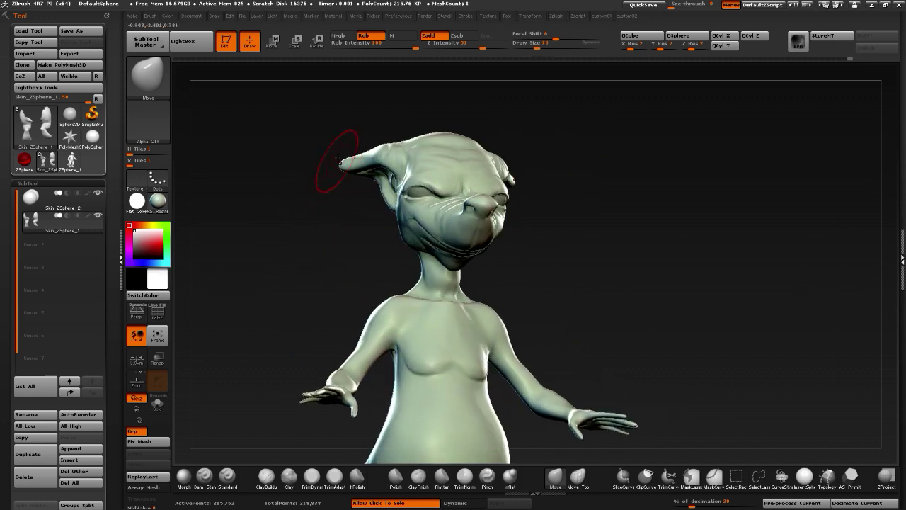
mouse_move(340, 163)
mouse_down()
mouse_move(313, 179)
mouse_move(333, 164)
mouse_move(332, 185)
mouse_move(322, 177)
mouse_move(333, 186)
mouse_up()
key(ctrl+z)
Reshape the ears and their tips with the Move brush, working from above and behind the head
mouse_move(298, 248)
mouse_down()
mouse_move(288, 340)
mouse_move(304, 335)
mouse_move(293, 364)
mouse_move(300, 333)
mouse_up()
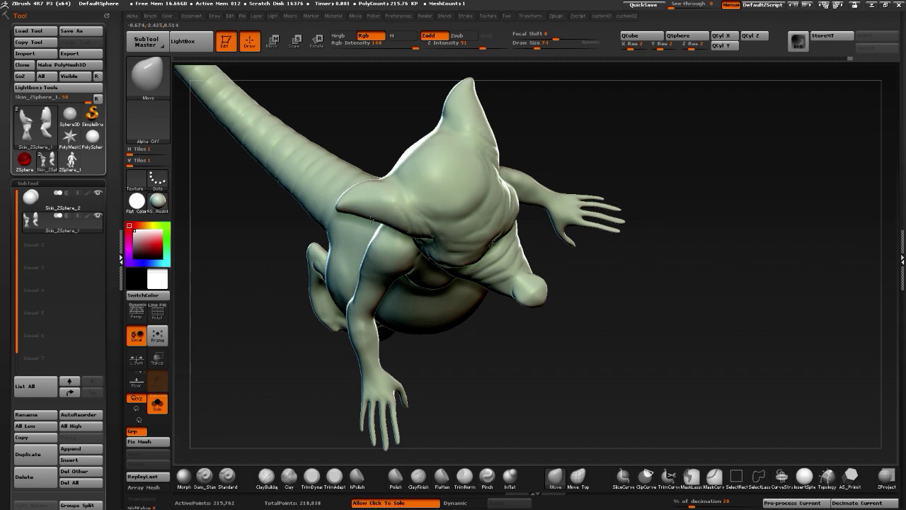
alt+drag(461, 375, 460, 318)
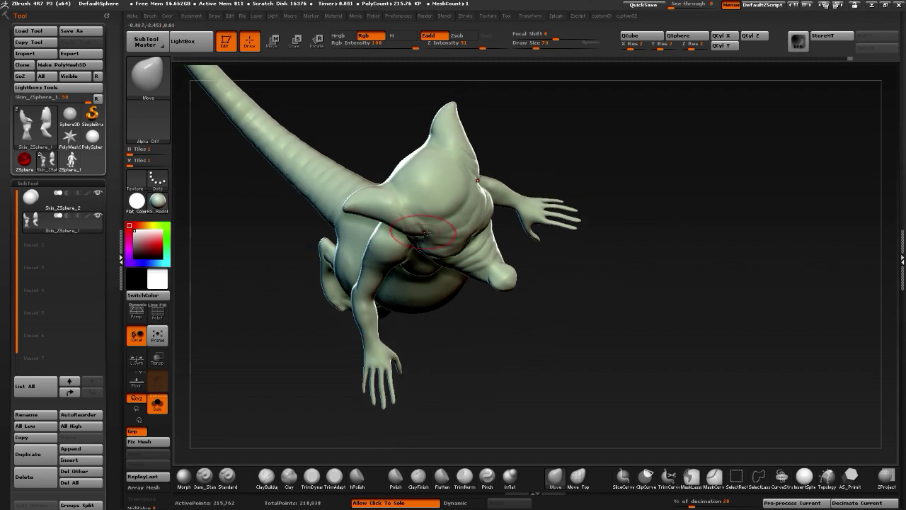
mouse_move(438, 235)
mouse_down()
mouse_move(283, 329)
mouse_move(366, 268)
mouse_move(340, 279)
mouse_move(330, 271)
mouse_move(508, 204)
mouse_up()
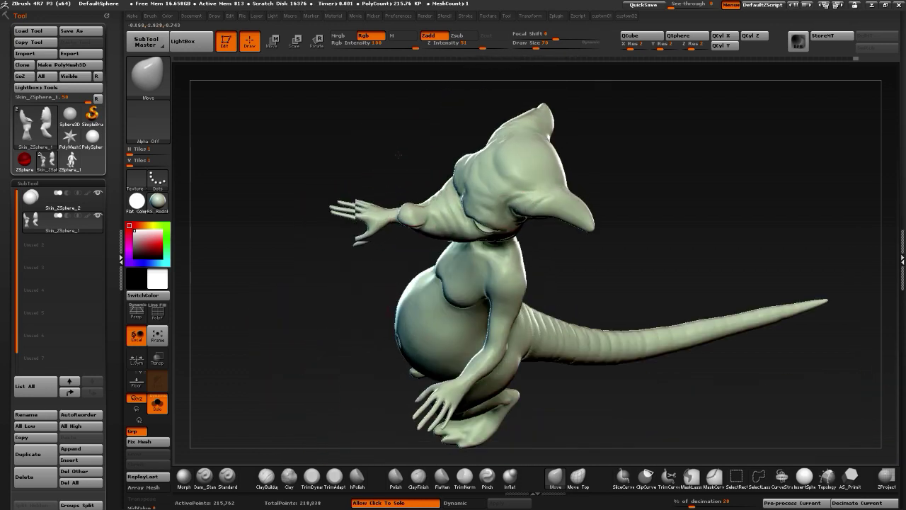
mouse_move(393, 185)
mouse_down()
mouse_move(432, 205)
mouse_move(361, 226)
mouse_up()
mouse_move(617, 411)
mouse_down()
mouse_move(634, 416)
mouse_move(607, 419)
mouse_move(645, 414)
mouse_up()
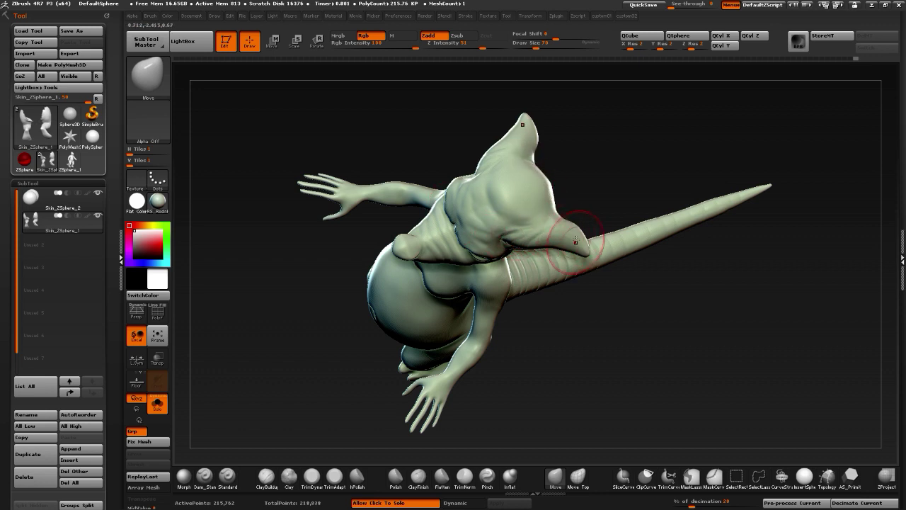
drag(575, 240, 584, 235)
mouse_move(396, 417)
mouse_down()
mouse_move(418, 333)
mouse_move(338, 324)
mouse_move(360, 317)
mouse_move(362, 348)
mouse_move(405, 326)
mouse_up()
mouse_move(352, 363)
mouse_down()
mouse_move(378, 349)
mouse_move(370, 368)
mouse_move(364, 343)
mouse_move(369, 324)
mouse_move(366, 354)
mouse_move(387, 215)
mouse_up()
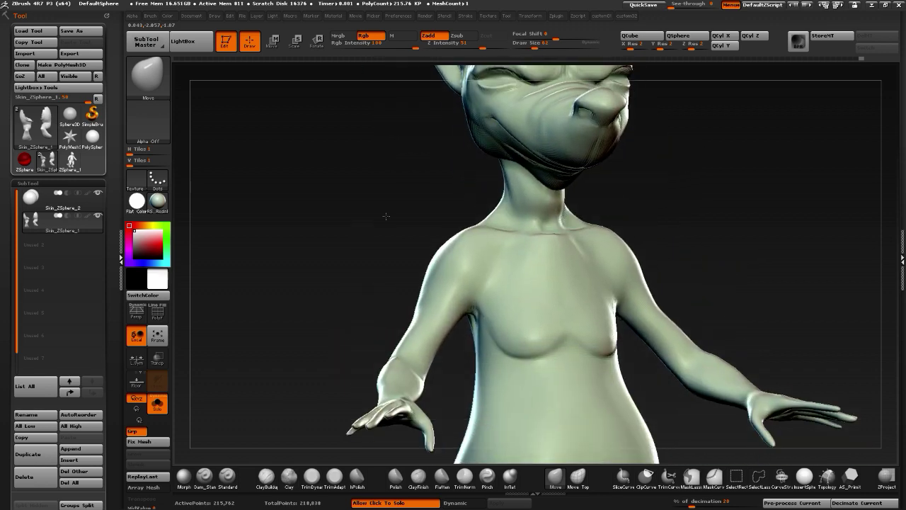
Soften the lower edge of the chest muscles with a small Smooth brush
key(bracketleft)
key(bracketleft)
key(bracketleft)
key(bracketleft)
key(bracketleft)
key(bracketleft)
mouse_move(542, 349)
shift+mouse_down()
mouse_move(552, 346)
mouse_move(515, 356)
shift+mouse_up()
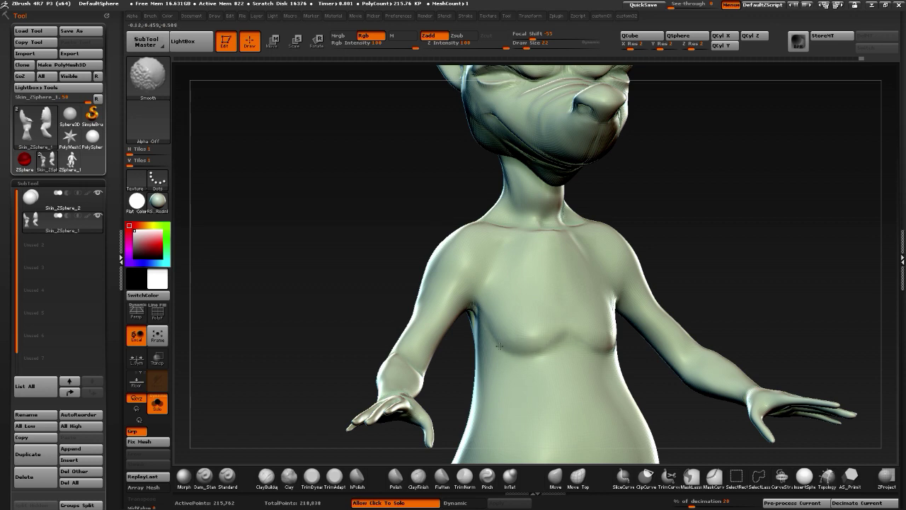
Adjust the shape of the upper arms near the armpits with the Move brush
key(b)
key(m)
key(v)
mouse_move(342, 312)
mouse_down()
mouse_move(312, 324)
mouse_move(356, 313)
mouse_up()
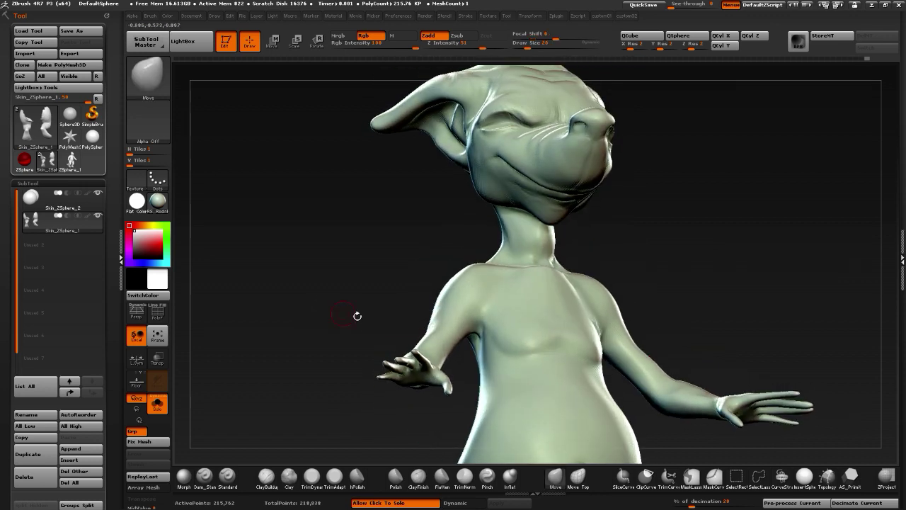
key(])
mouse_move(378, 309)
mouse_down()
mouse_move(396, 327)
mouse_move(379, 364)
mouse_move(456, 382)
mouse_up()
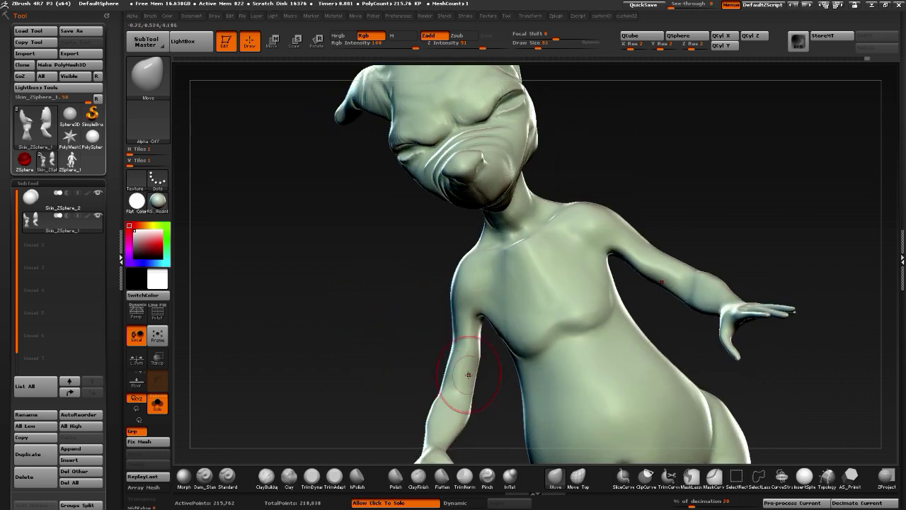
mouse_move(480, 330)
mouse_down()
mouse_move(453, 324)
mouse_move(410, 273)
mouse_move(486, 350)
mouse_up()
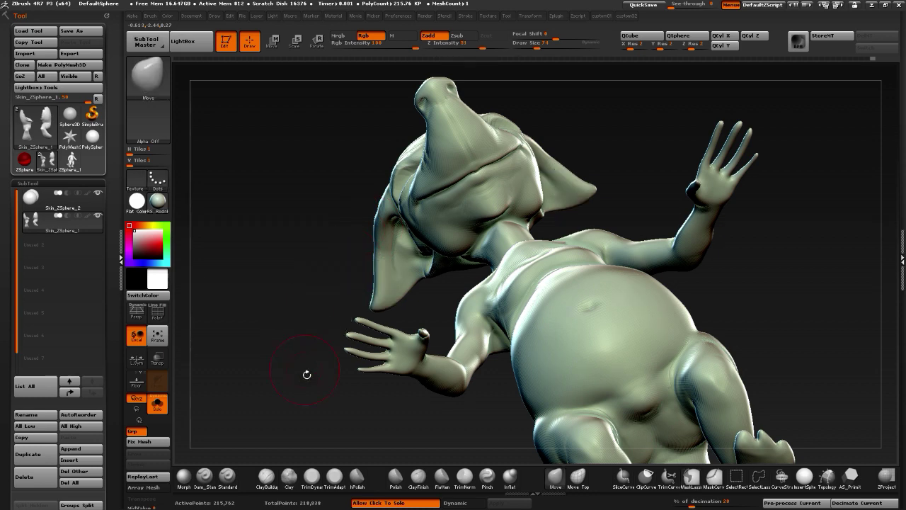
Reshape the armpits from behind with the Move brush and smooth the transition into the torso
mouse_move(306, 372)
mouse_down()
mouse_move(324, 389)
mouse_move(396, 268)
mouse_up()
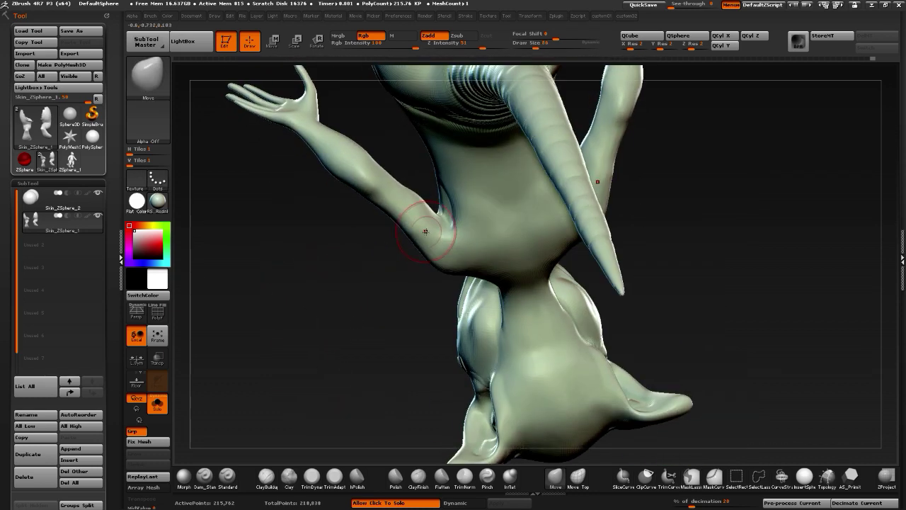
drag(438, 210, 448, 220)
drag(327, 288, 300, 269)
drag(368, 244, 435, 198)
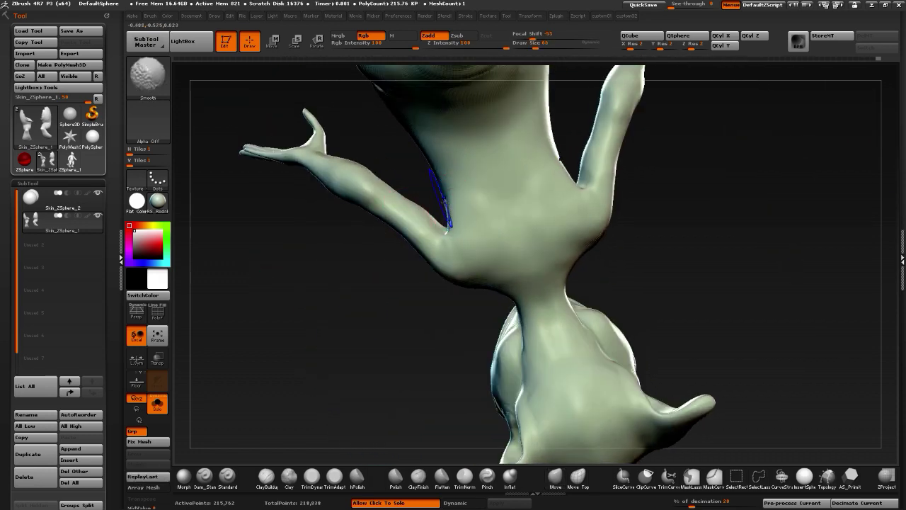
mouse_move(380, 293)
mouse_down()
mouse_move(318, 265)
mouse_move(310, 354)
mouse_move(321, 354)
mouse_move(298, 362)
mouse_move(276, 349)
mouse_move(319, 349)
mouse_move(264, 324)
mouse_move(366, 347)
mouse_move(321, 340)
mouse_move(375, 288)
mouse_move(394, 235)
mouse_move(401, 299)
mouse_move(418, 319)
mouse_up()
key(bracketleft)
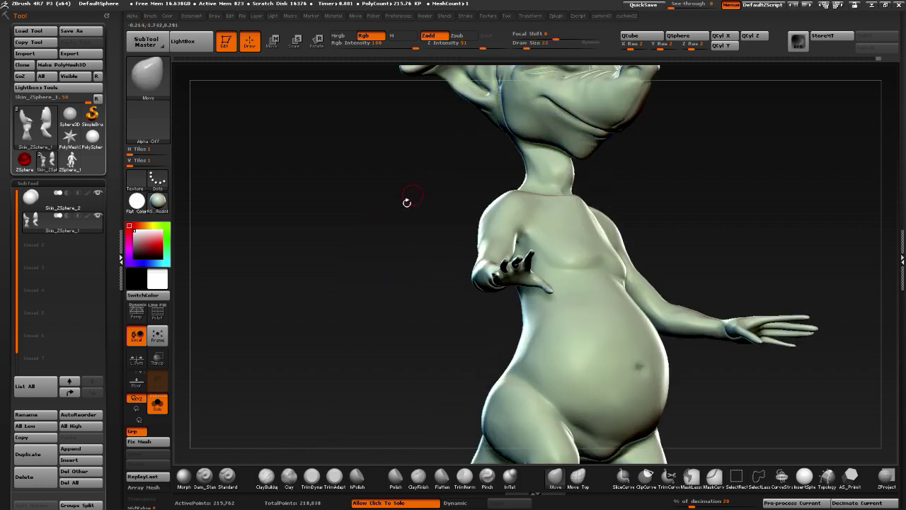
drag(407, 202, 345, 286)
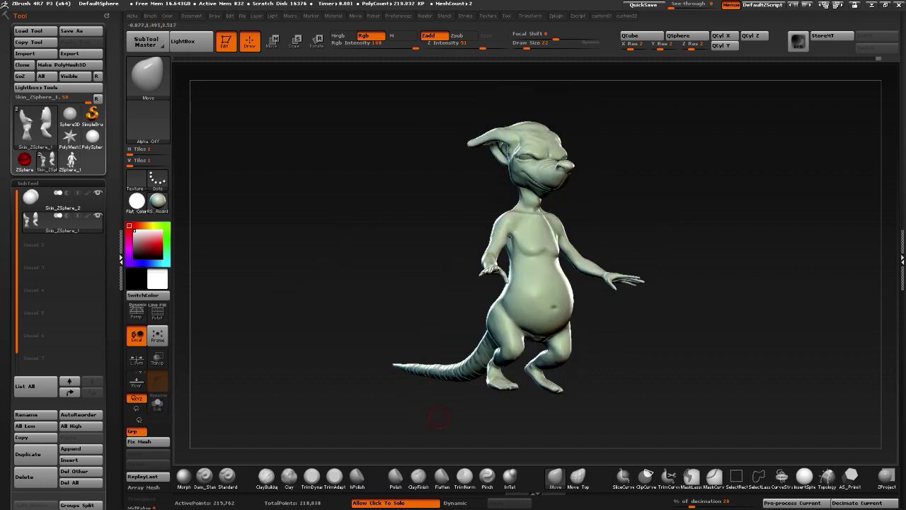
Switch to the TwitchPromo.jpg reference in Windows Photo Viewer and place it beside the sculpt
key(super)
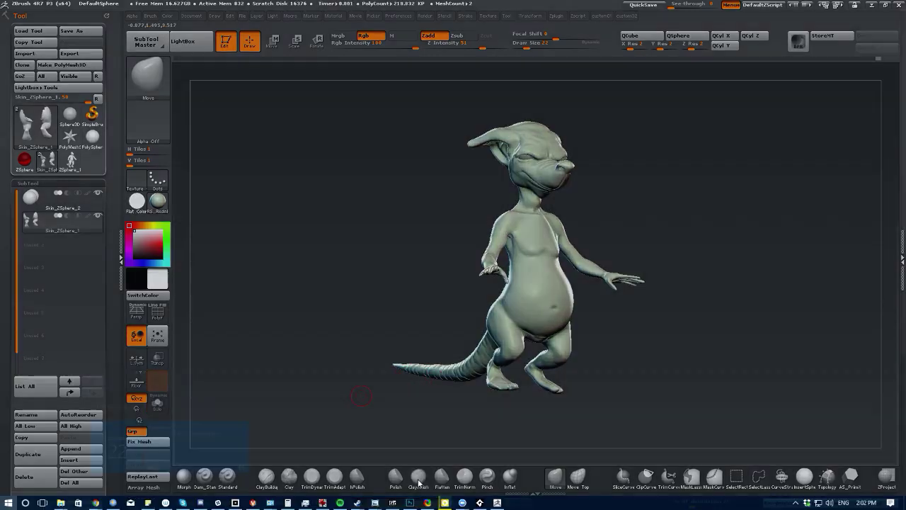
mouse_move(375, 503)
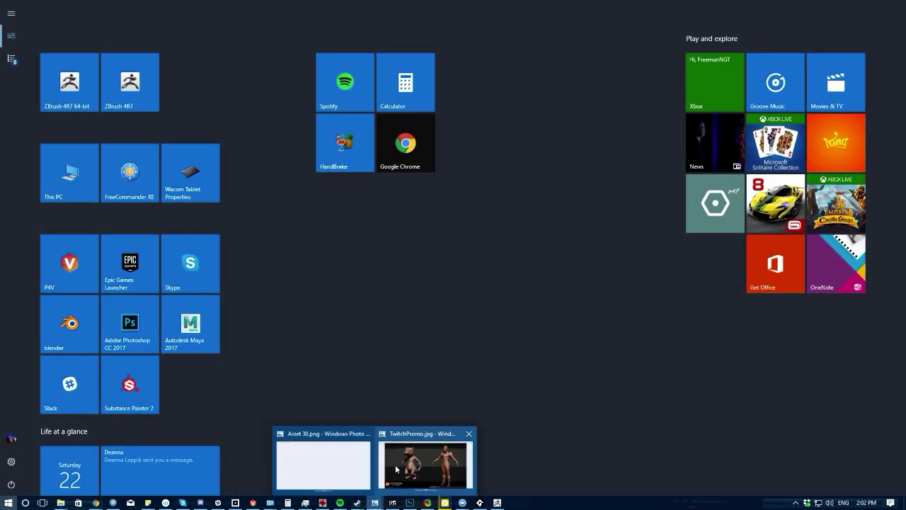
click(415, 459)
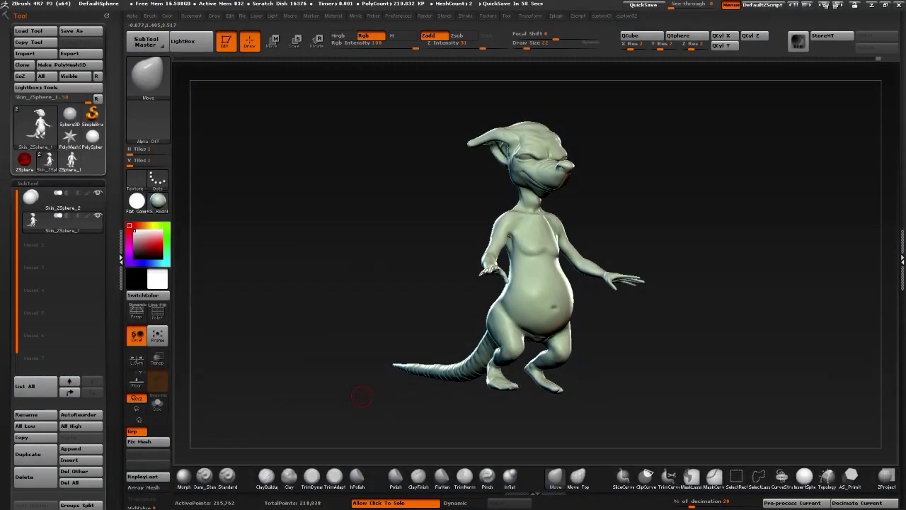
drag(461, 163, 663, 84)
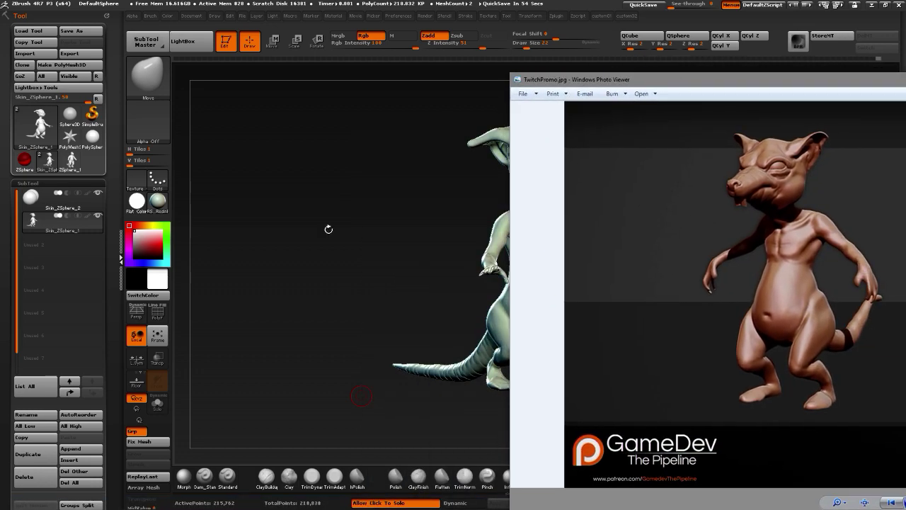
Compare the creature's proportions and pose with the reference image from matching angles
drag(346, 291, 429, 299)
key(alt+Tab)
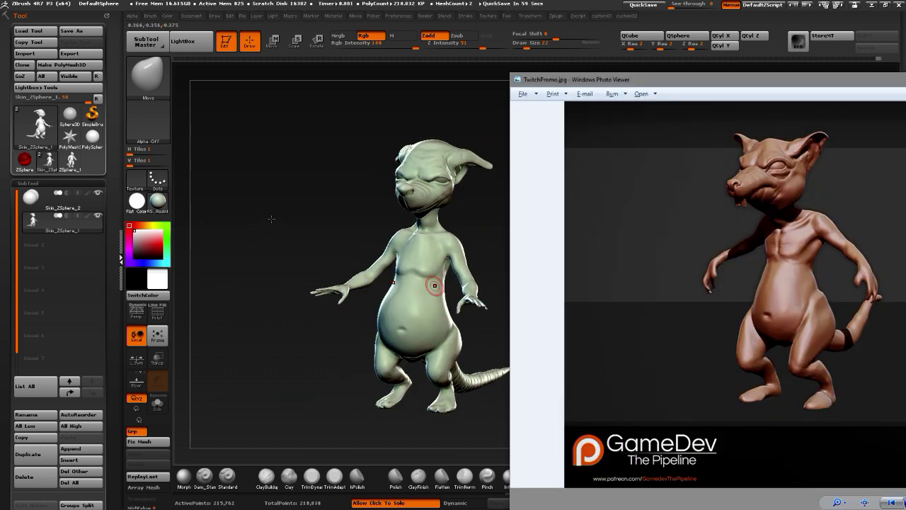
drag(272, 218, 265, 241)
key(alt+Tab)
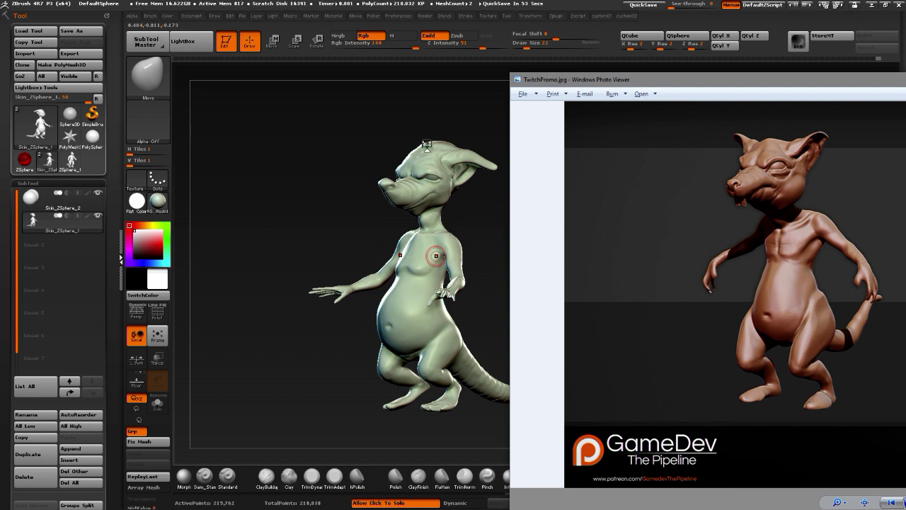
drag(313, 228, 333, 230)
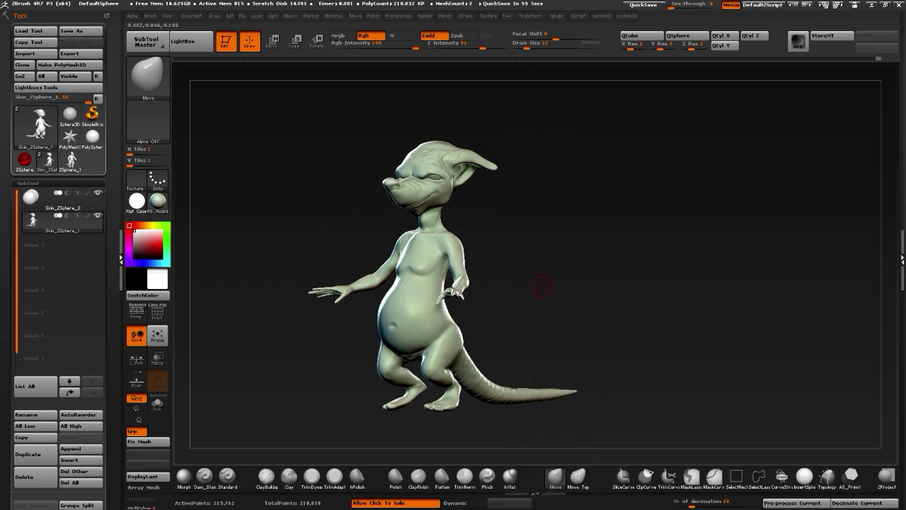
key(alt+Tab)
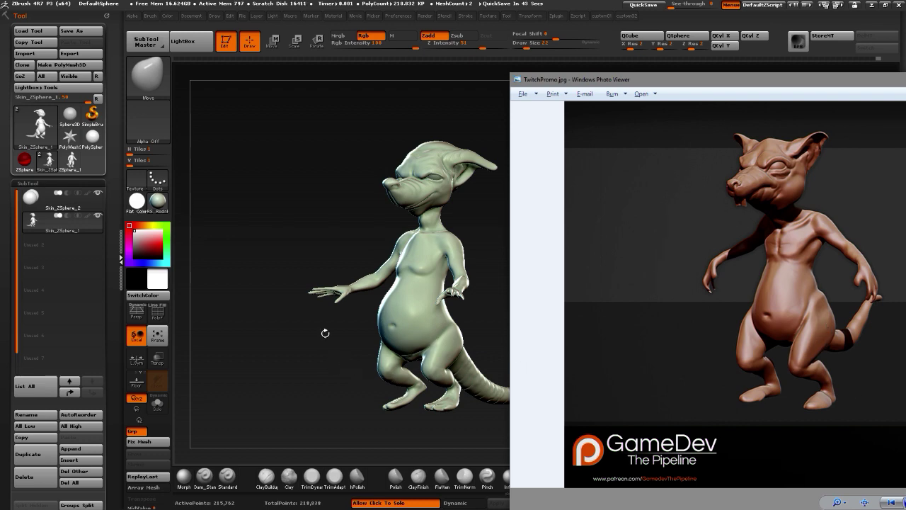
mouse_move(343, 355)
mouse_down()
mouse_move(305, 361)
mouse_move(404, 354)
mouse_up()
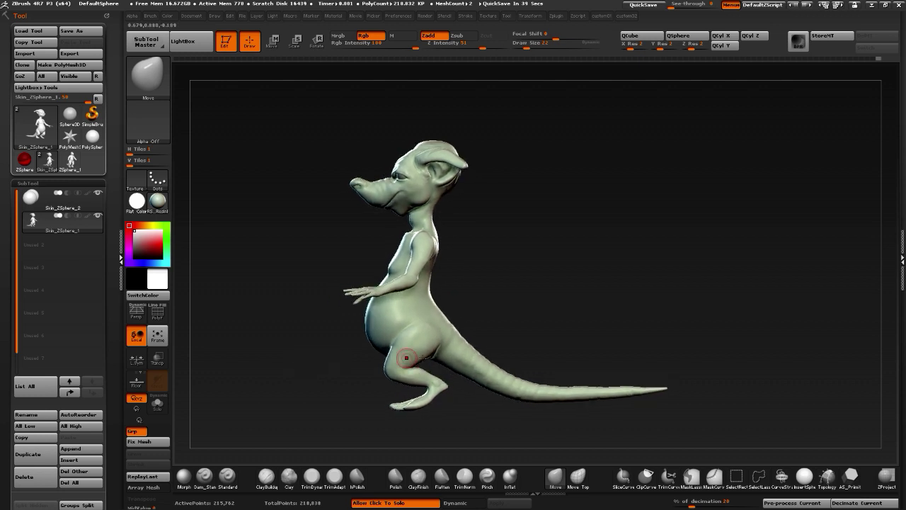
Enlarge the Move brush and adjust the curve of the tail near its base
key(])
key(])
key(])
key(])
drag(476, 381, 486, 400)
Check the creature against the reference image again, and examine its silhouette from the front
drag(303, 374, 327, 357)
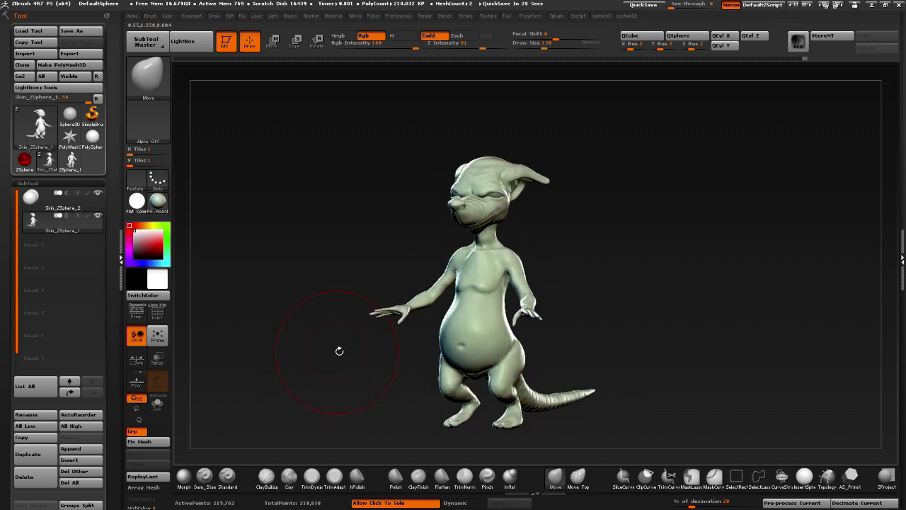
key(alt+Tab)
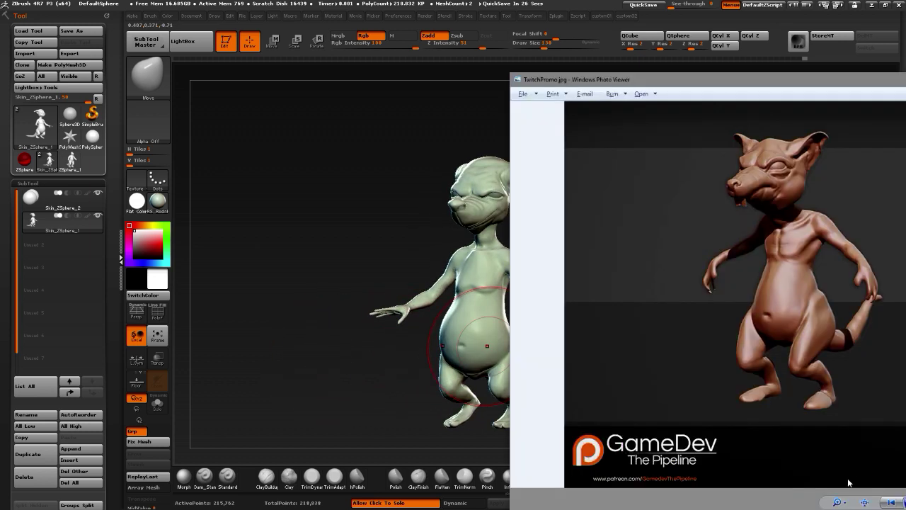
click(332, 373)
drag(328, 372, 336, 340)
alt+drag(335, 267, 400, 262)
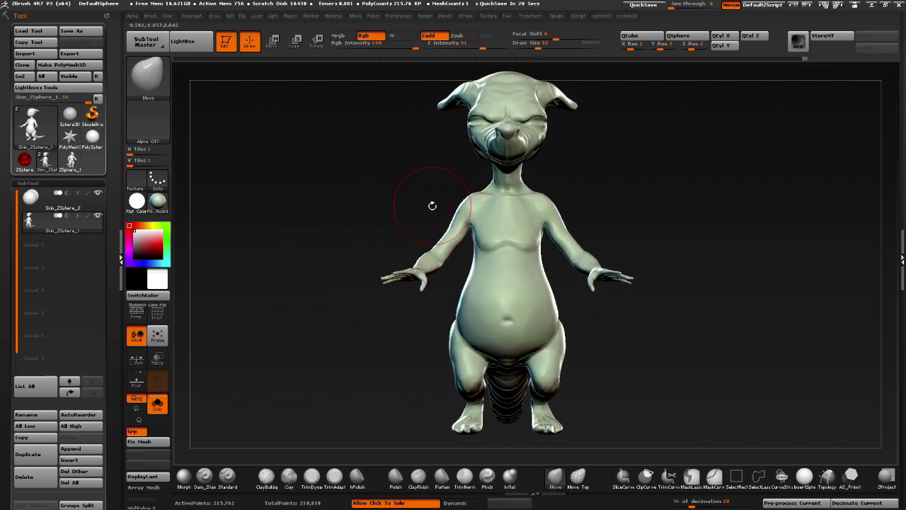
Adjust the contour of the creature's shoulders and upper back with the Move brush, varying the brush size
alt+drag(378, 187, 426, 213)
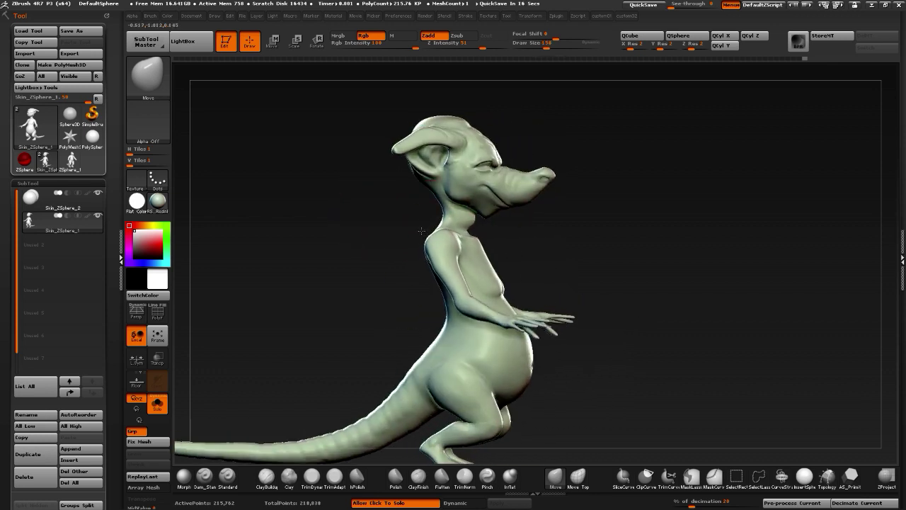
drag(361, 220, 434, 240)
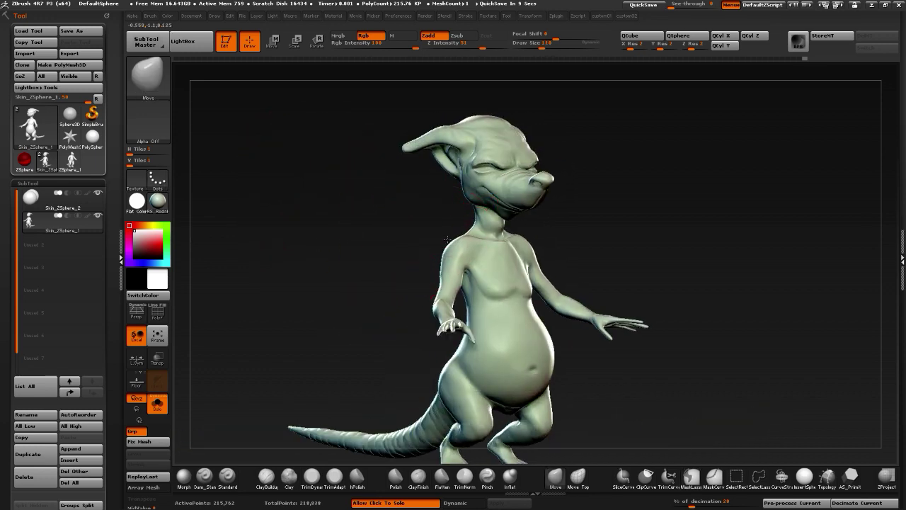
mouse_move(439, 229)
mouse_down()
mouse_move(425, 226)
mouse_move(439, 243)
mouse_up()
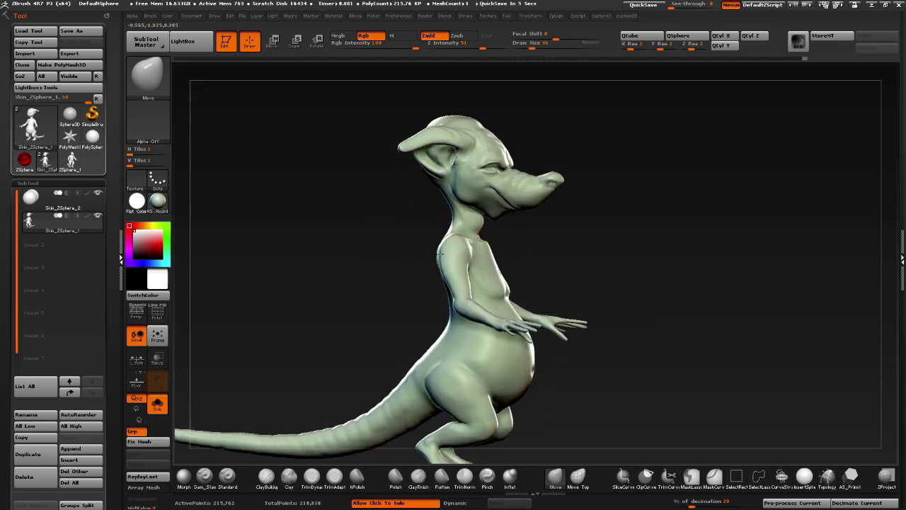
mouse_move(440, 253)
mouse_down()
mouse_move(407, 241)
mouse_move(304, 282)
mouse_up()
Flatten the surface around the back of the shoulder and upper arm with the Flatten brush
click(442, 476)
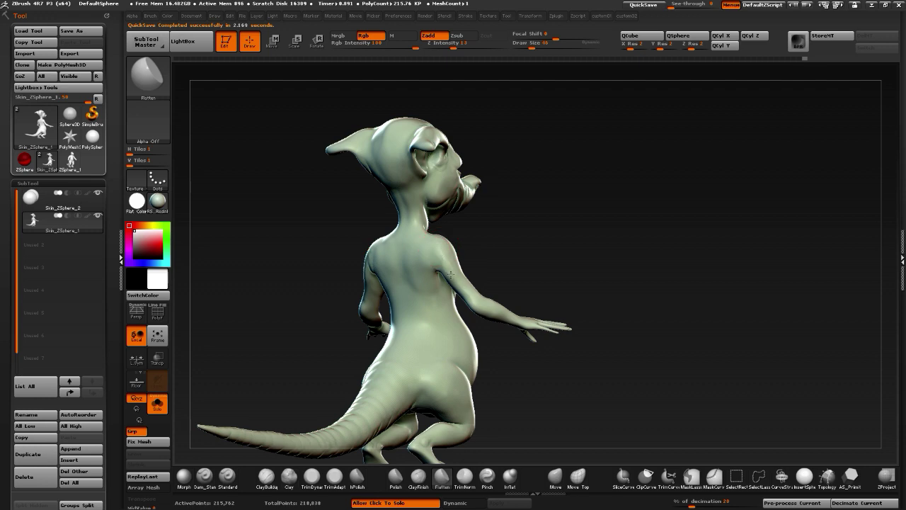
mouse_move(341, 235)
mouse_down()
mouse_move(317, 239)
mouse_move(318, 255)
mouse_move(343, 250)
mouse_move(303, 252)
mouse_move(304, 238)
mouse_move(310, 243)
mouse_up()
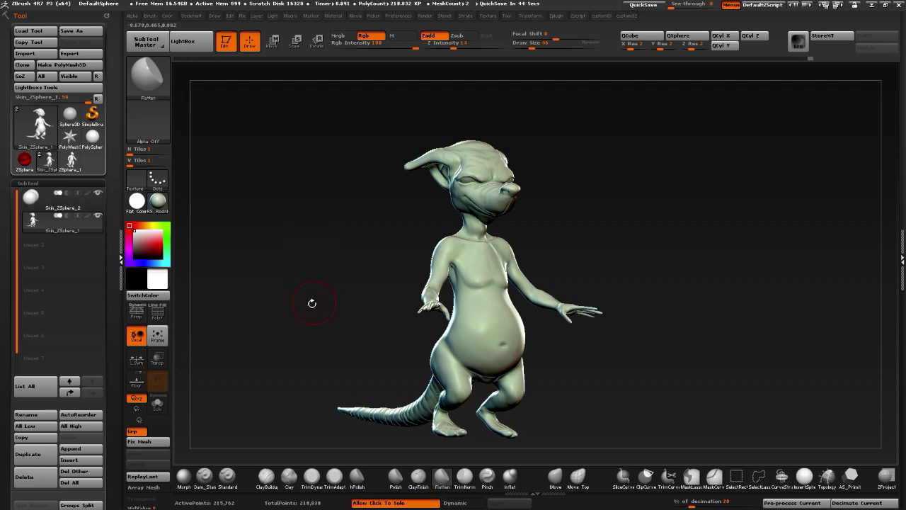
mouse_move(311, 303)
mouse_down()
mouse_move(311, 283)
mouse_move(294, 268)
mouse_move(310, 290)
mouse_move(418, 309)
mouse_up()
Refine the shape of the shoulders and upper back with the Move brush, checking them from the side and behind
click(556, 477)
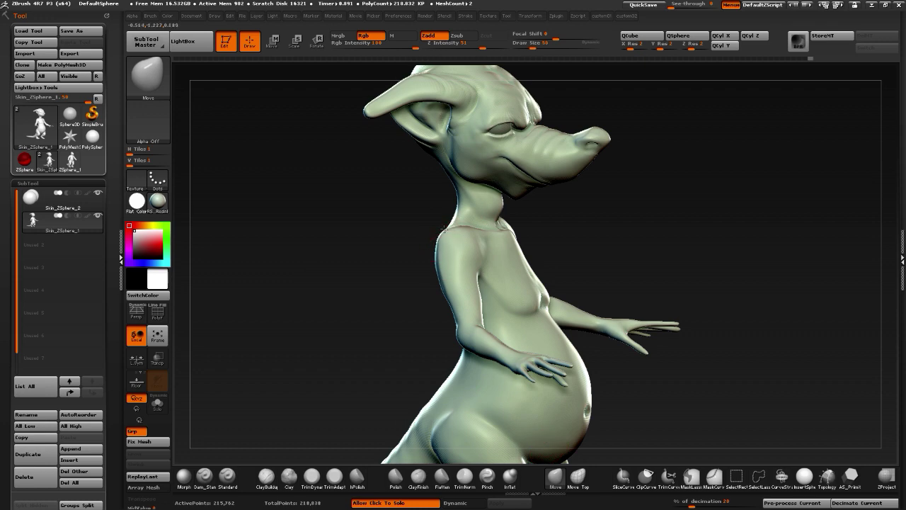
drag(373, 244, 397, 271)
drag(311, 308, 357, 285)
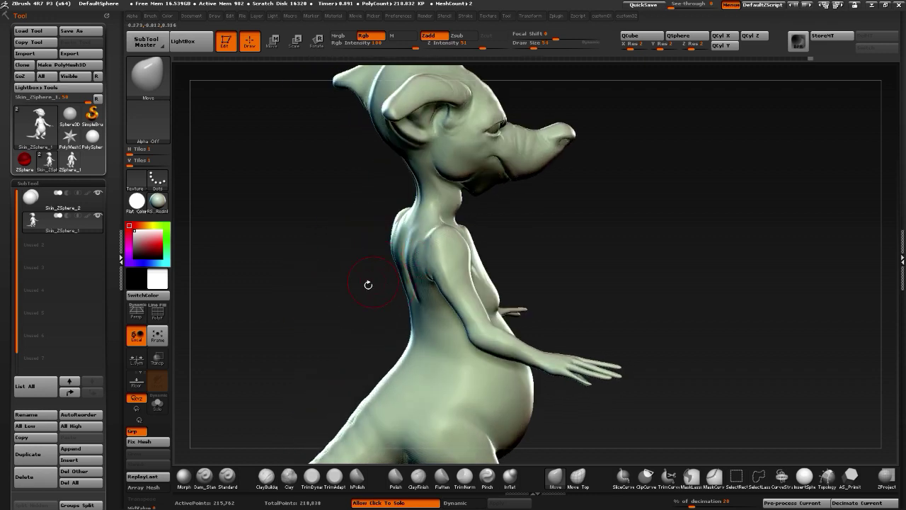
click(395, 476)
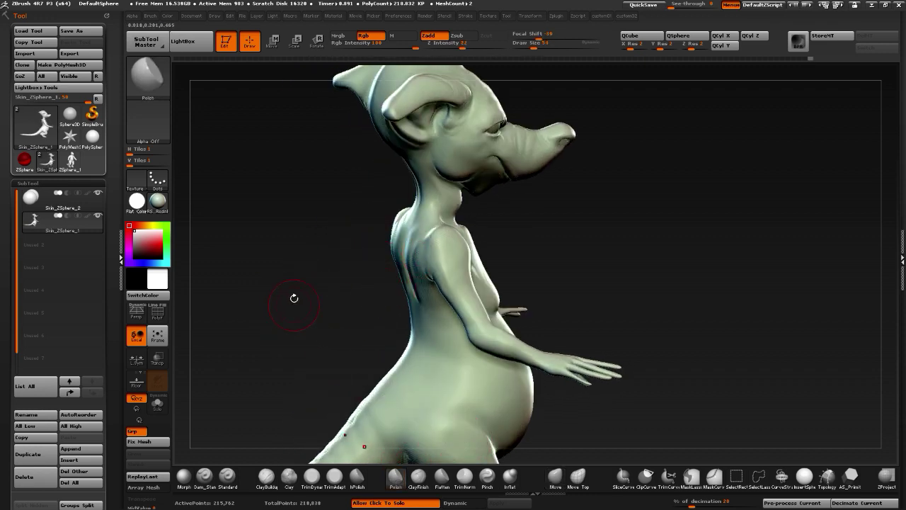
drag(287, 316, 327, 308)
click(555, 476)
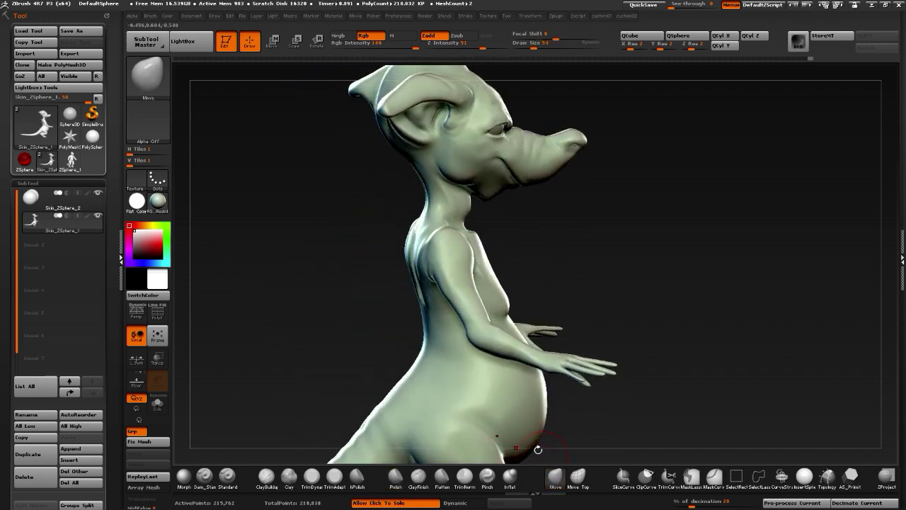
drag(313, 257, 225, 281)
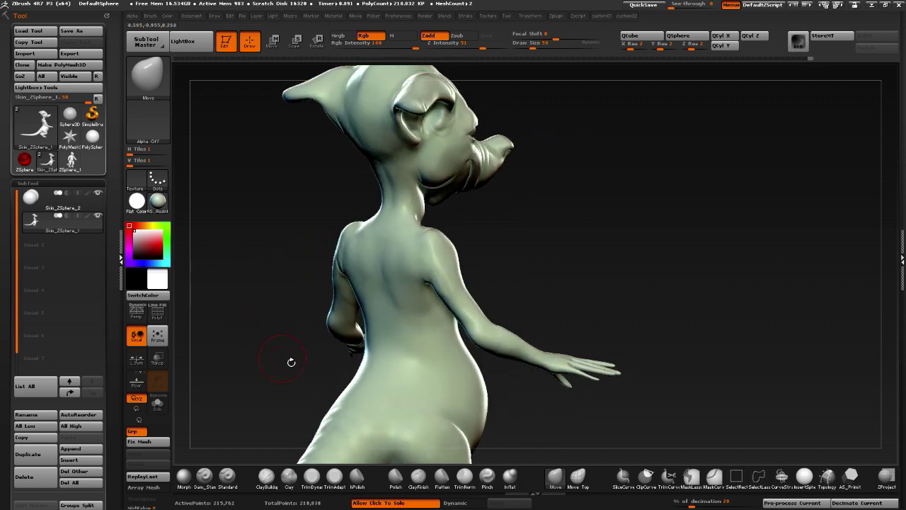